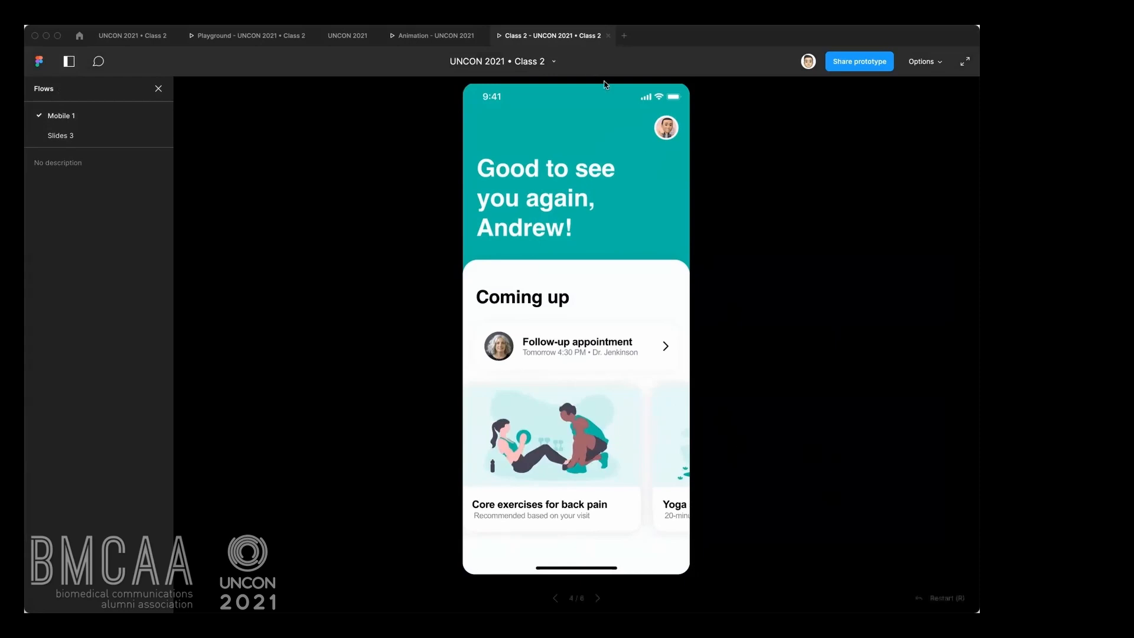
# Open the profile screen in the mobile prototype and close it to return to the home screen.
pyautogui.click(668, 126)
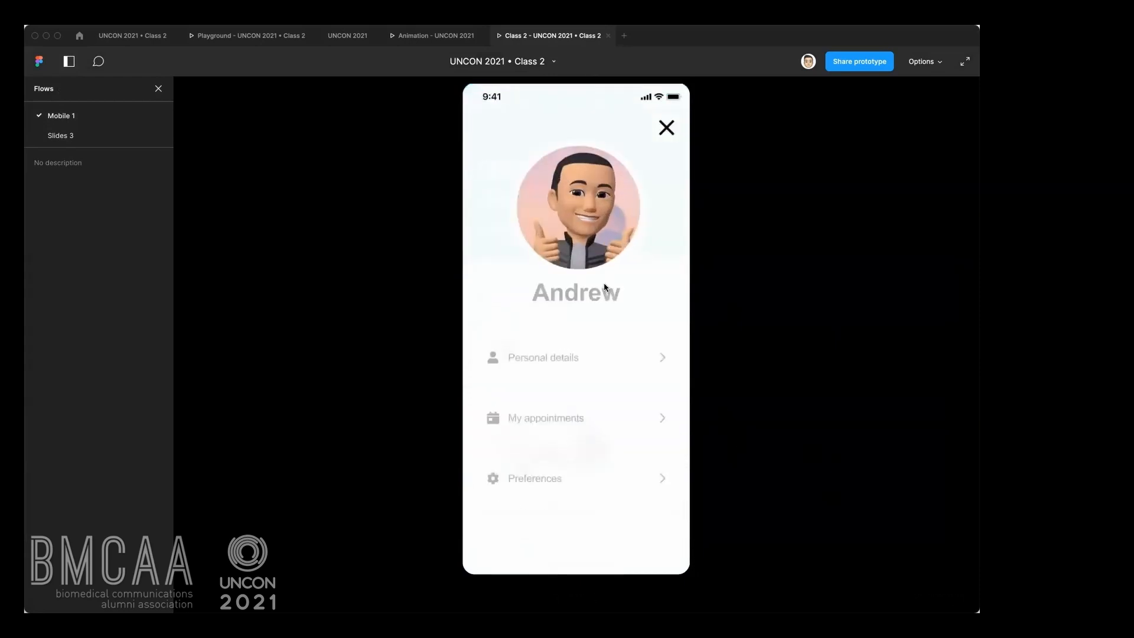
pyautogui.click(663, 130)
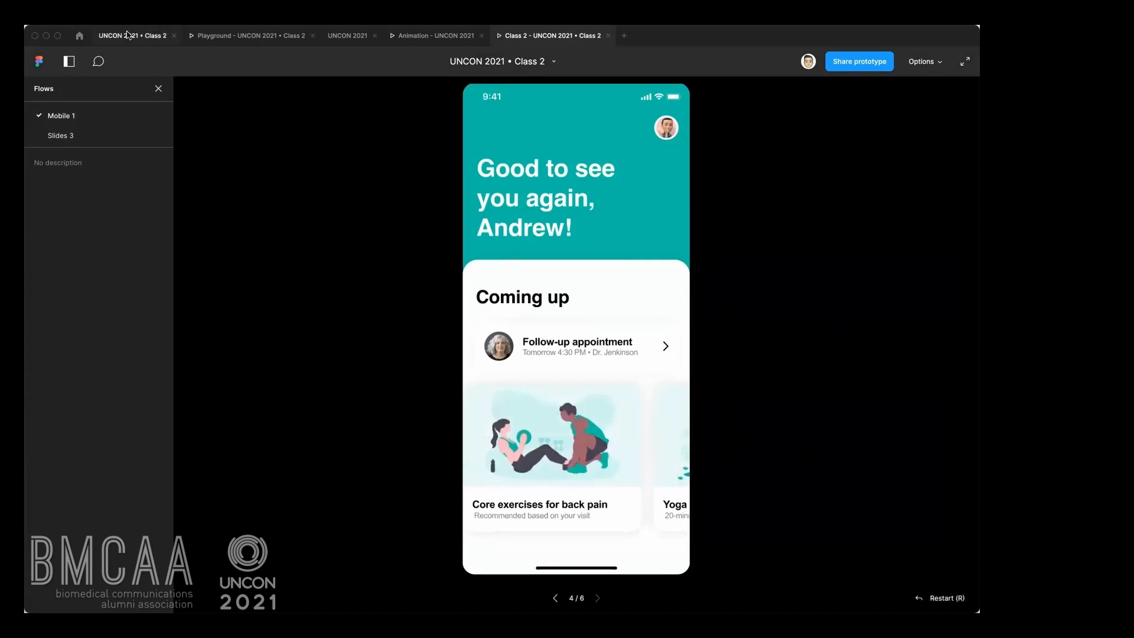
# Switch to the Animation prototype and advance through the infected cell and natural killer cell sequence.
pyautogui.click(401, 38)
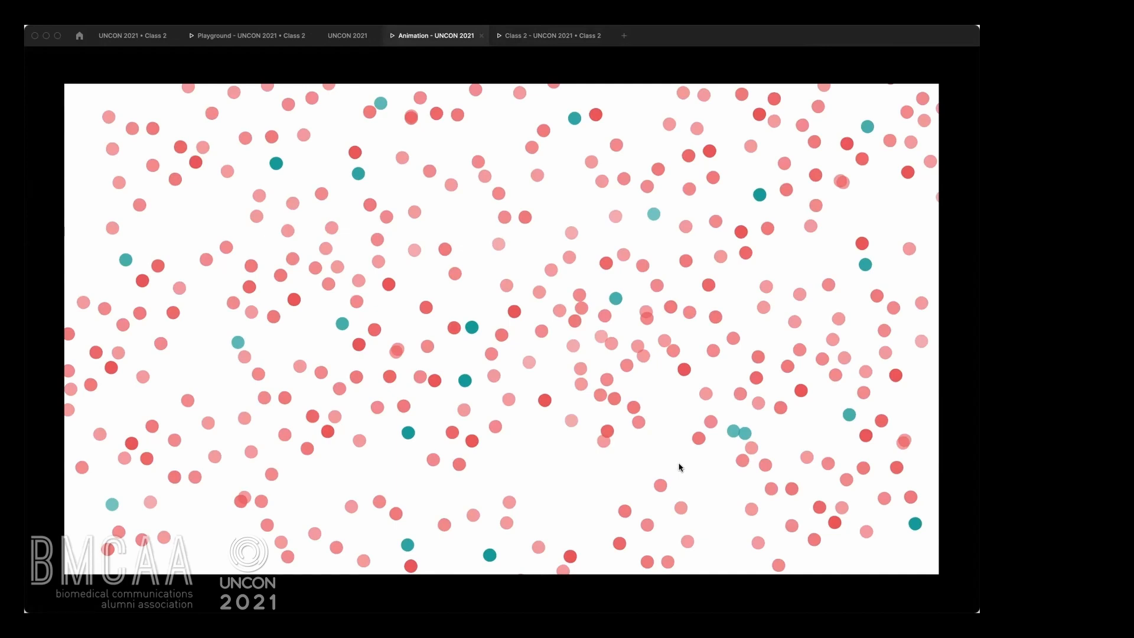
pyautogui.click(679, 467)
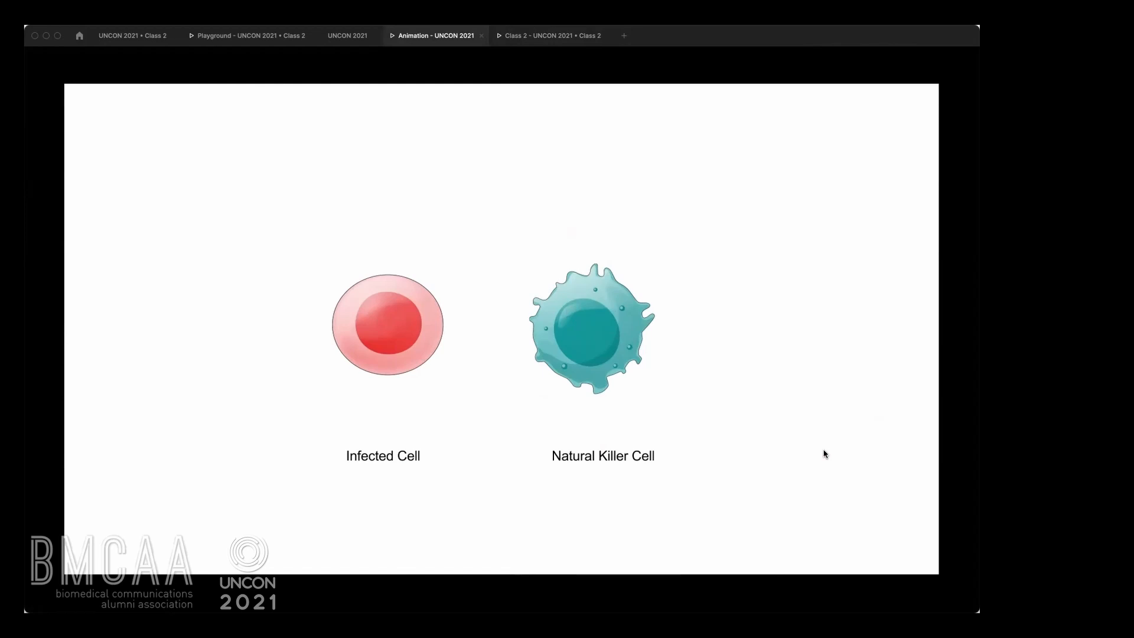
pyautogui.click(710, 429)
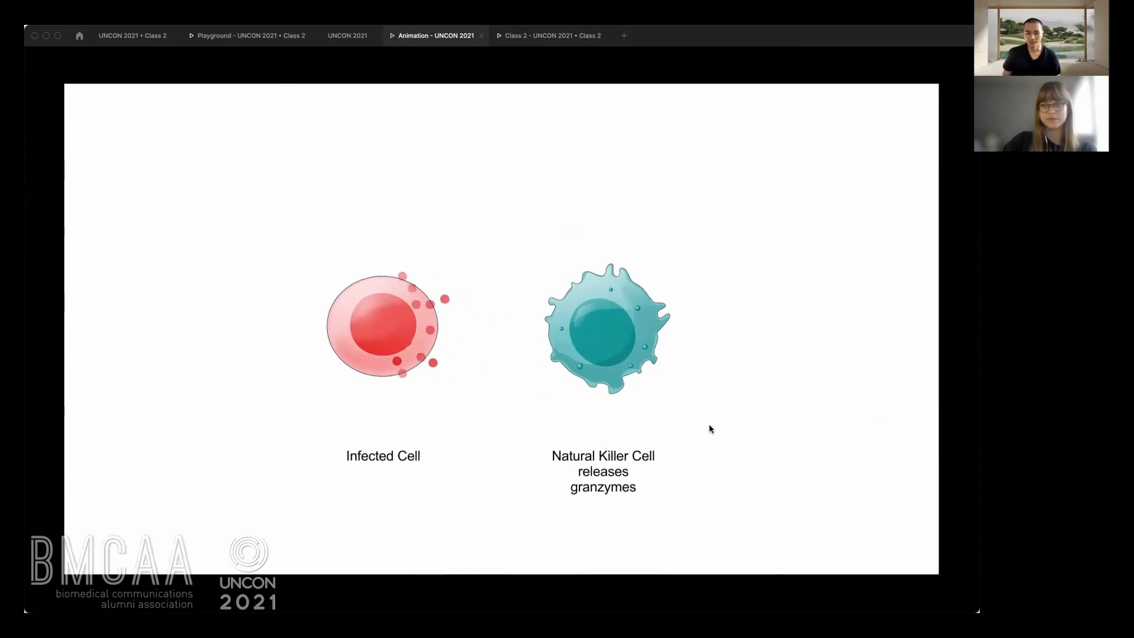
pyautogui.click(736, 381)
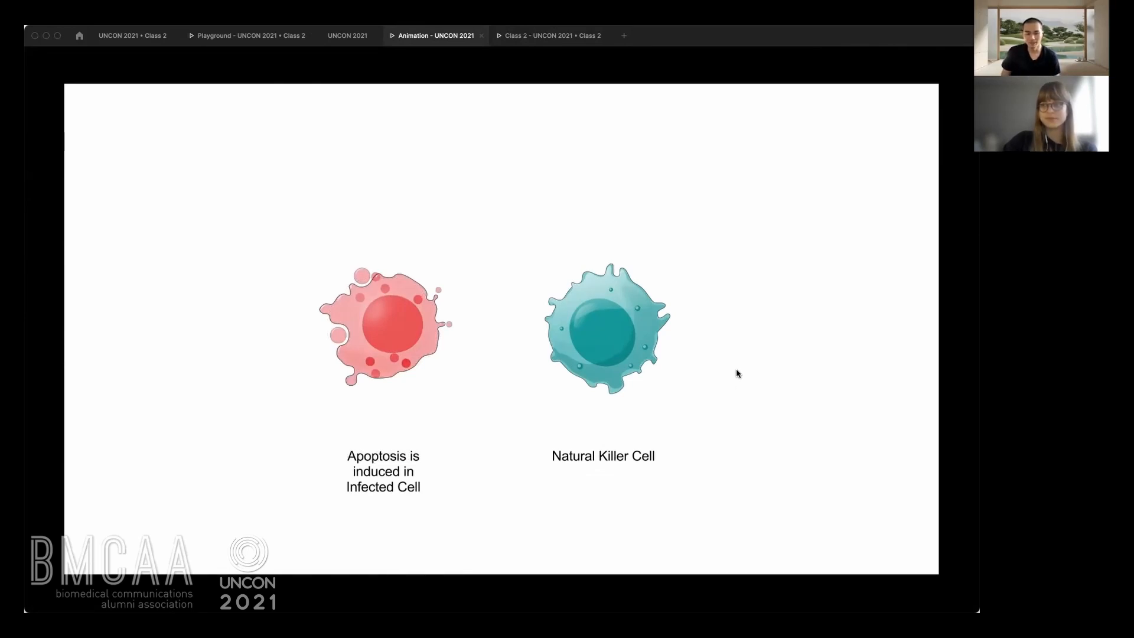
pyautogui.click(727, 384)
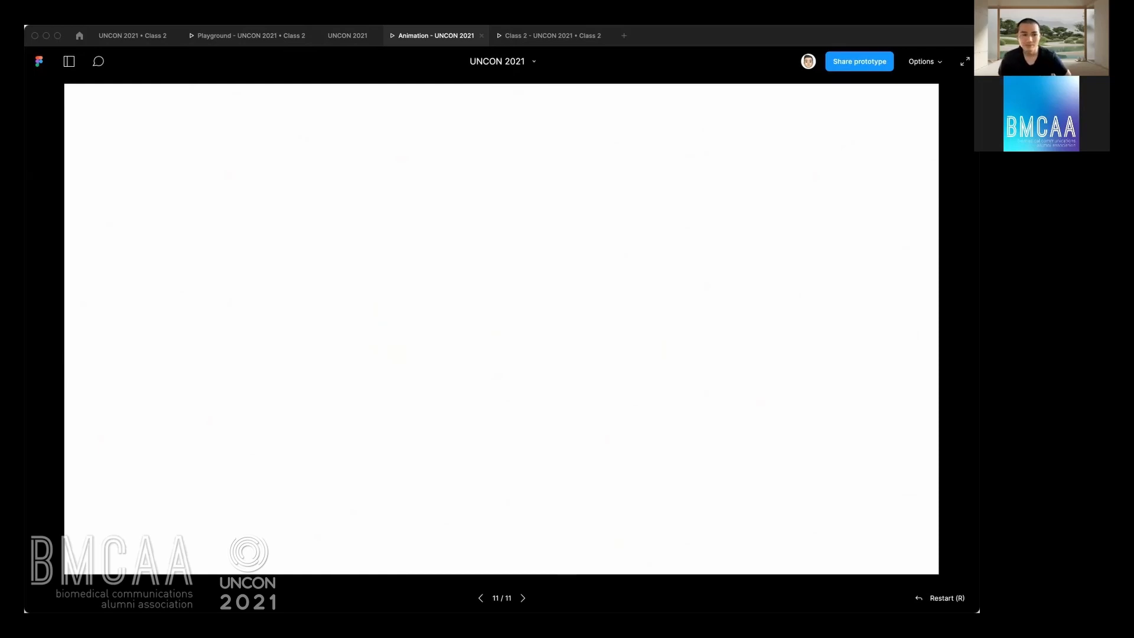
# Open the Playground page of the UNCON 2021 Class 2 design file and copy the link to that page.
pyautogui.click(116, 39)
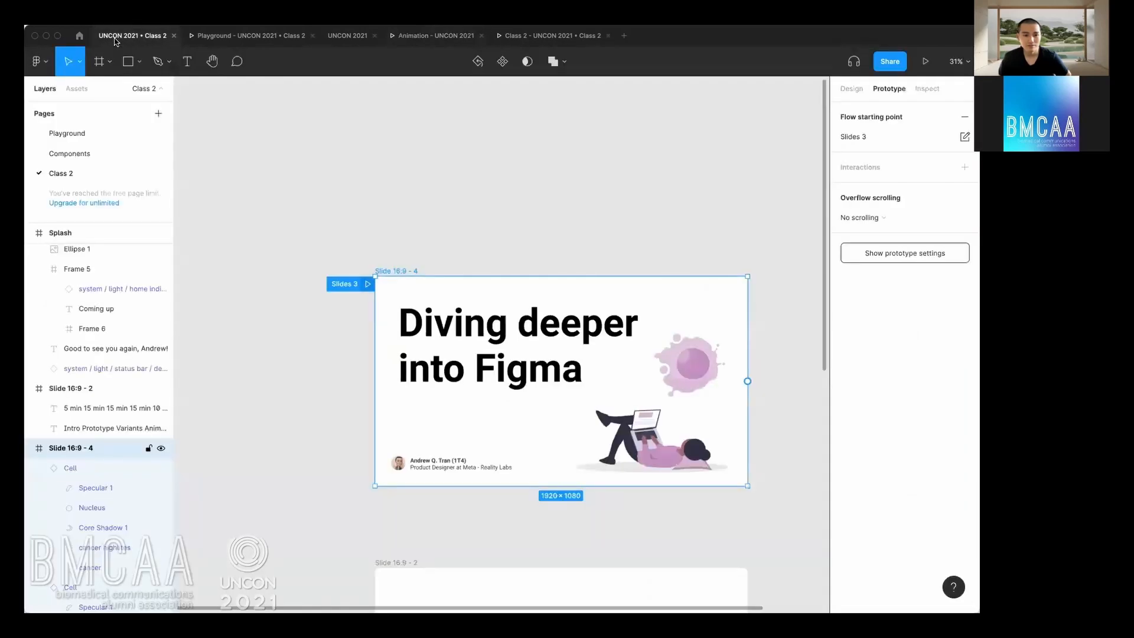
pyautogui.click(86, 134)
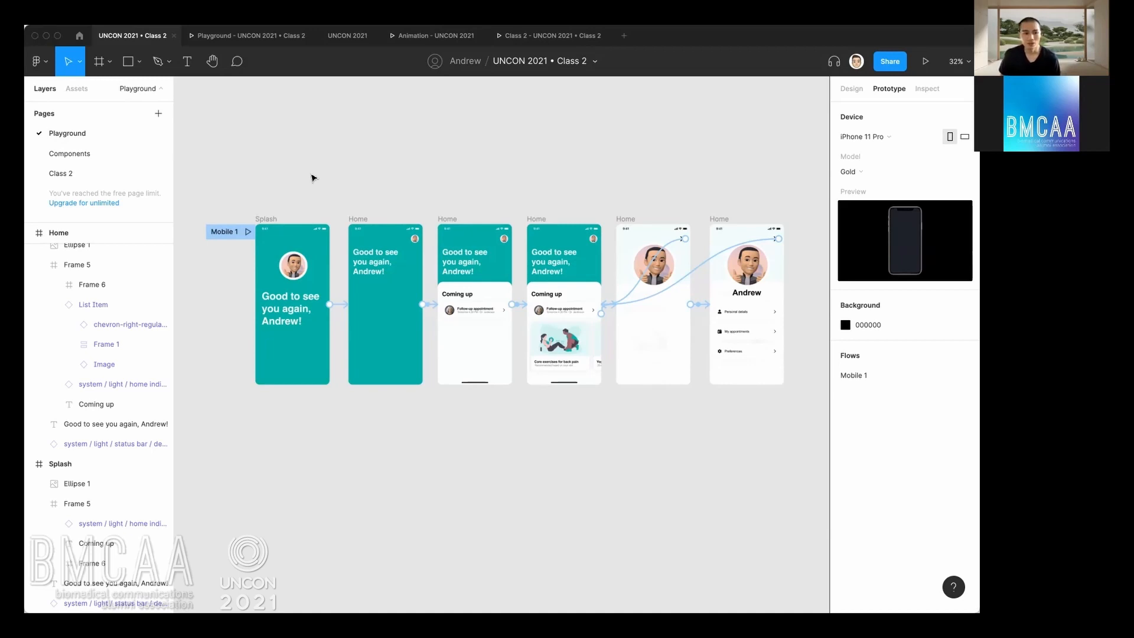
pyautogui.rightClick(115, 135)
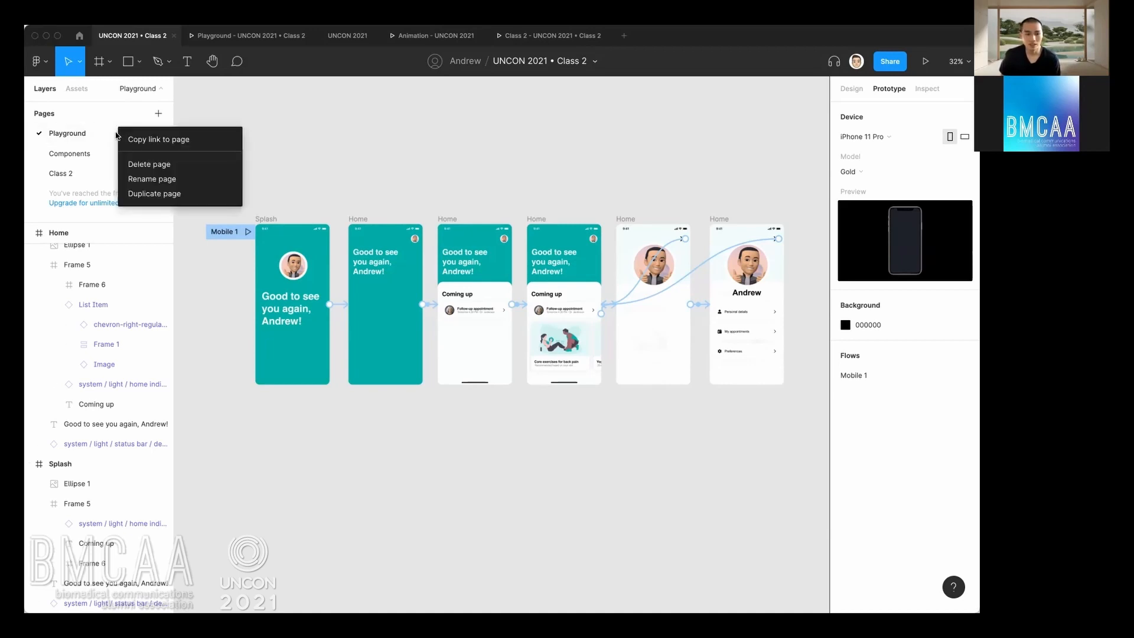
pyautogui.click(150, 139)
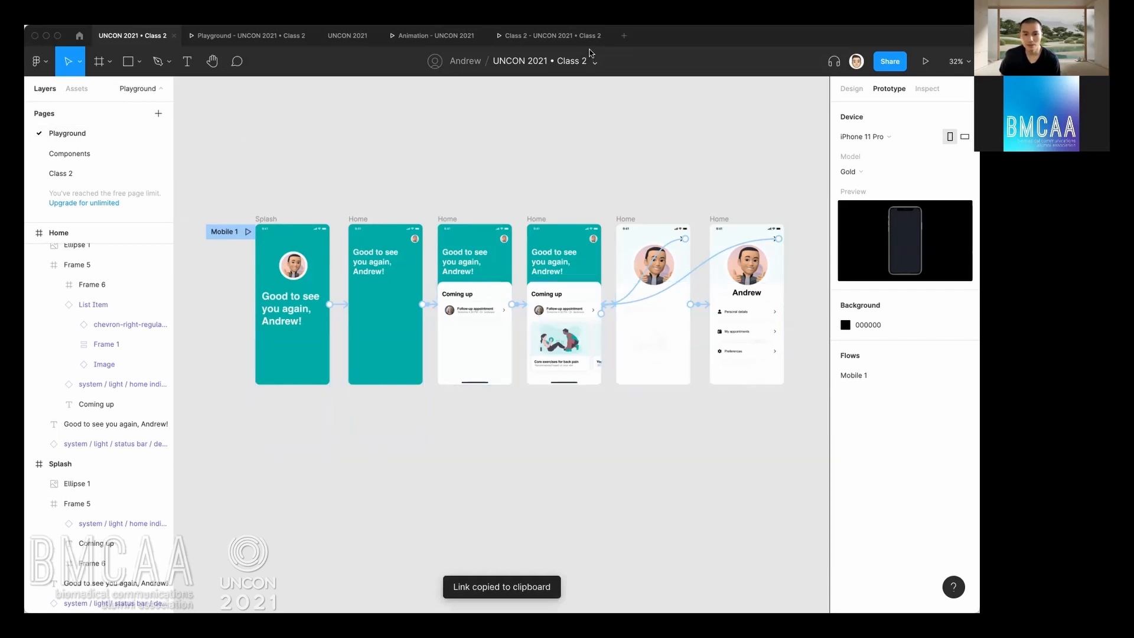
# Set the invite permission in the file's sharing settings to "can edit" and close the dialog.
pyautogui.click(891, 62)
pyautogui.click(555, 177)
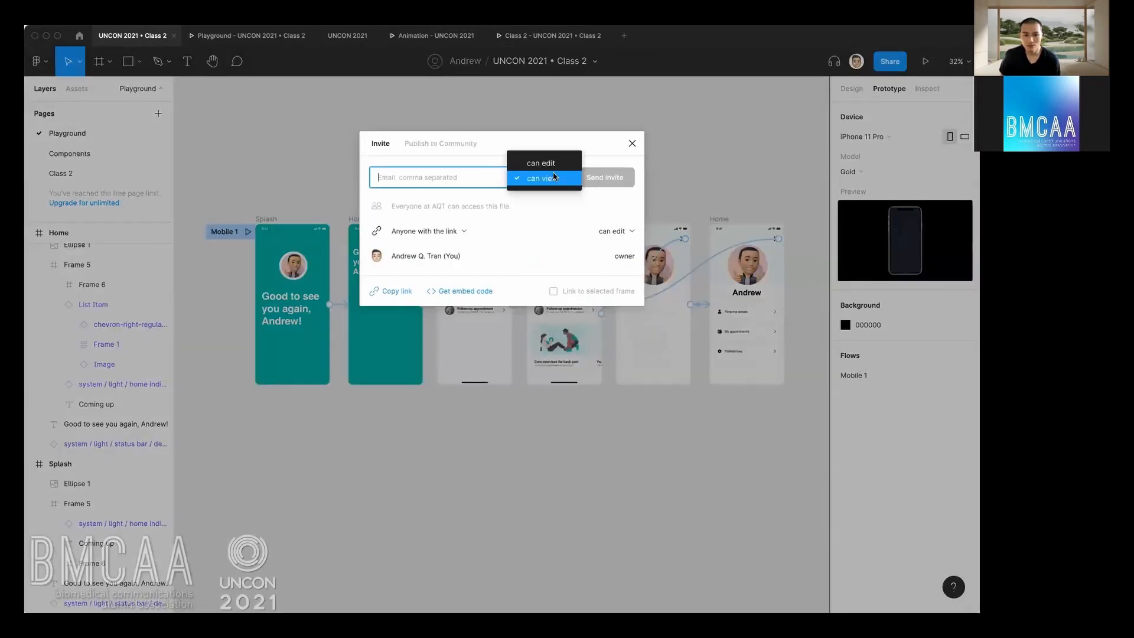
pyautogui.click(541, 161)
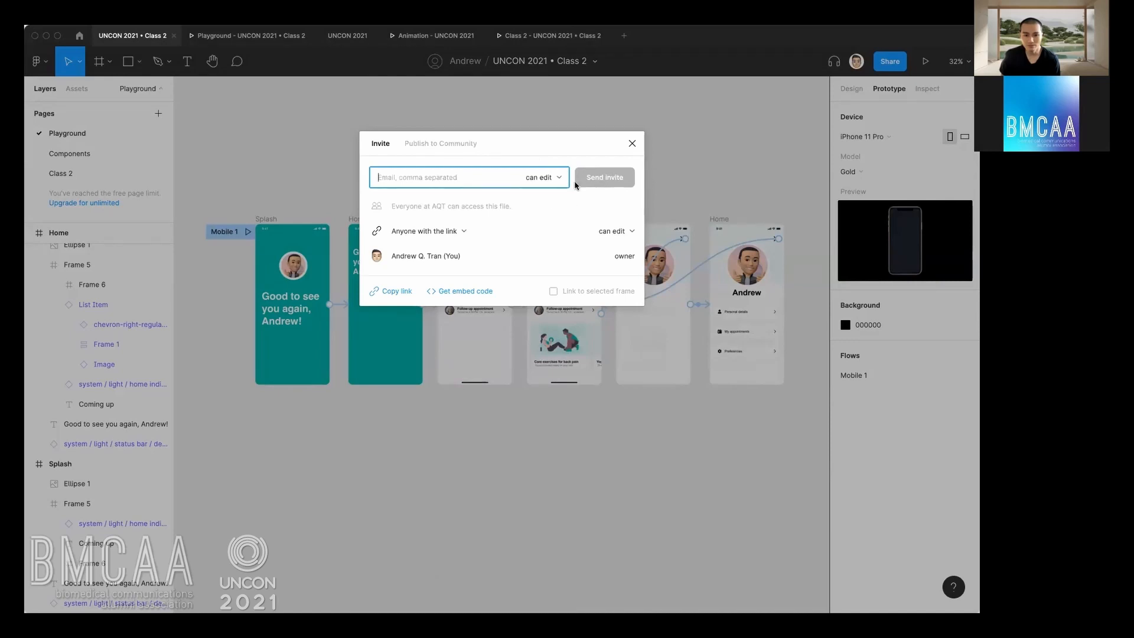
pyautogui.click(632, 144)
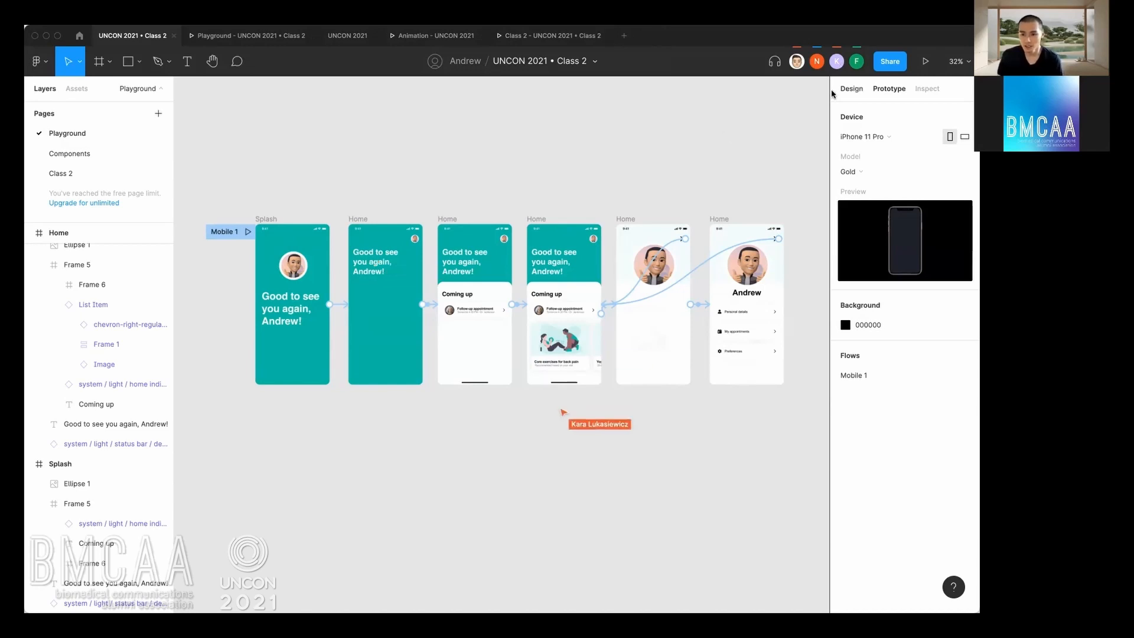
# Show the design properties and place a copy of the fourth mobile screen, Home, below the row at X 486, Y 784.
pyautogui.click(851, 89)
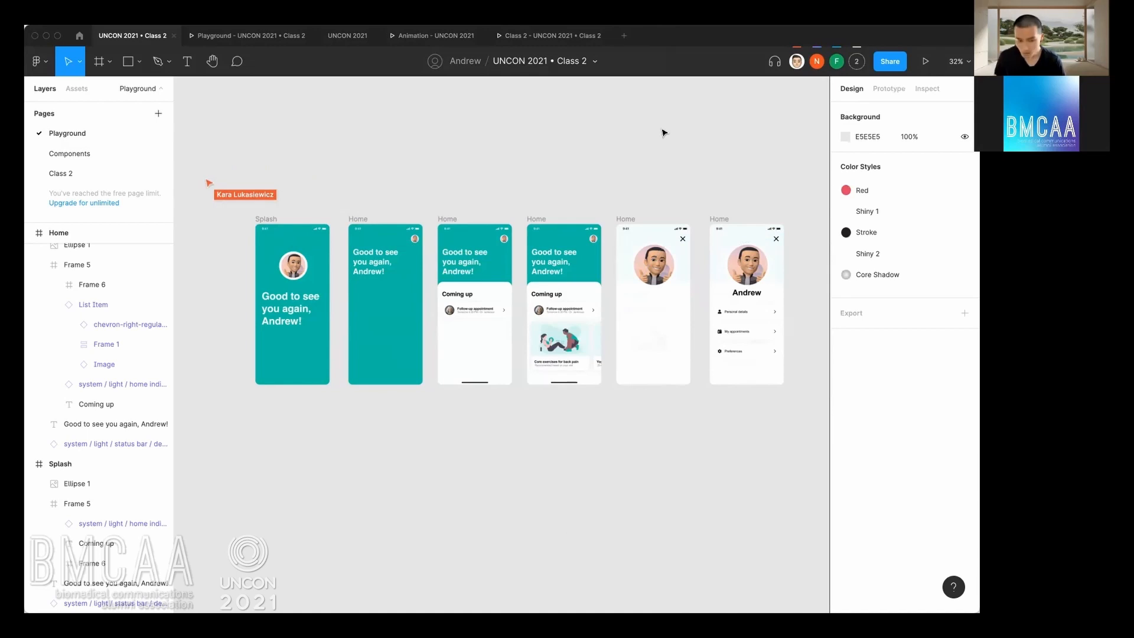
pyautogui.scroll(3, 557, 139)
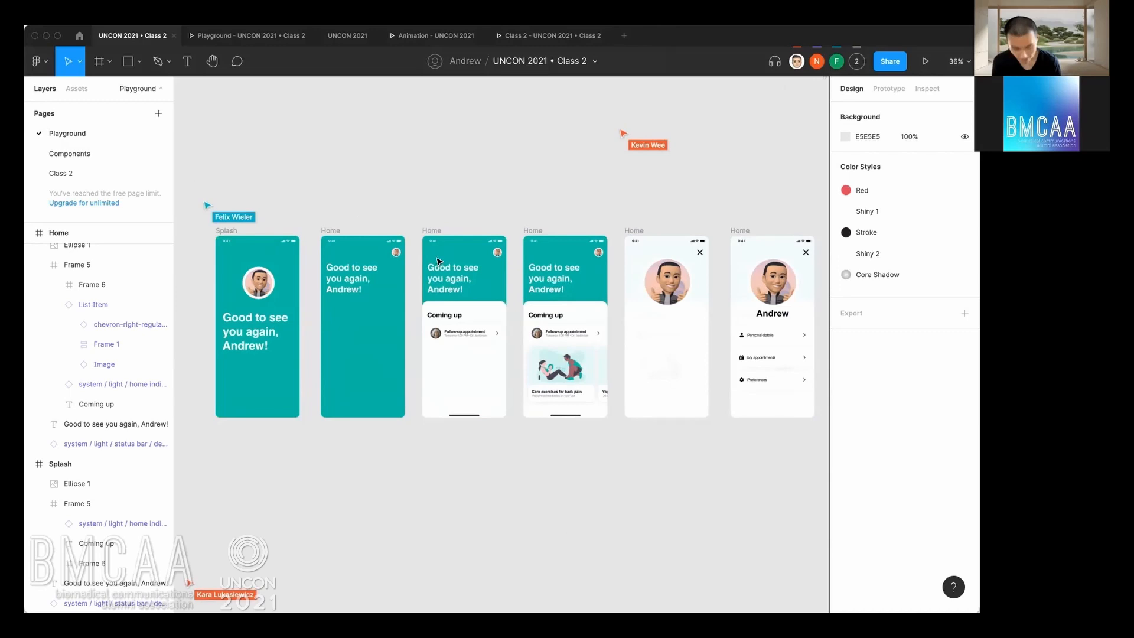
pyautogui.scroll(-2, 555, 337)
pyautogui.scroll(-1, 554, 342)
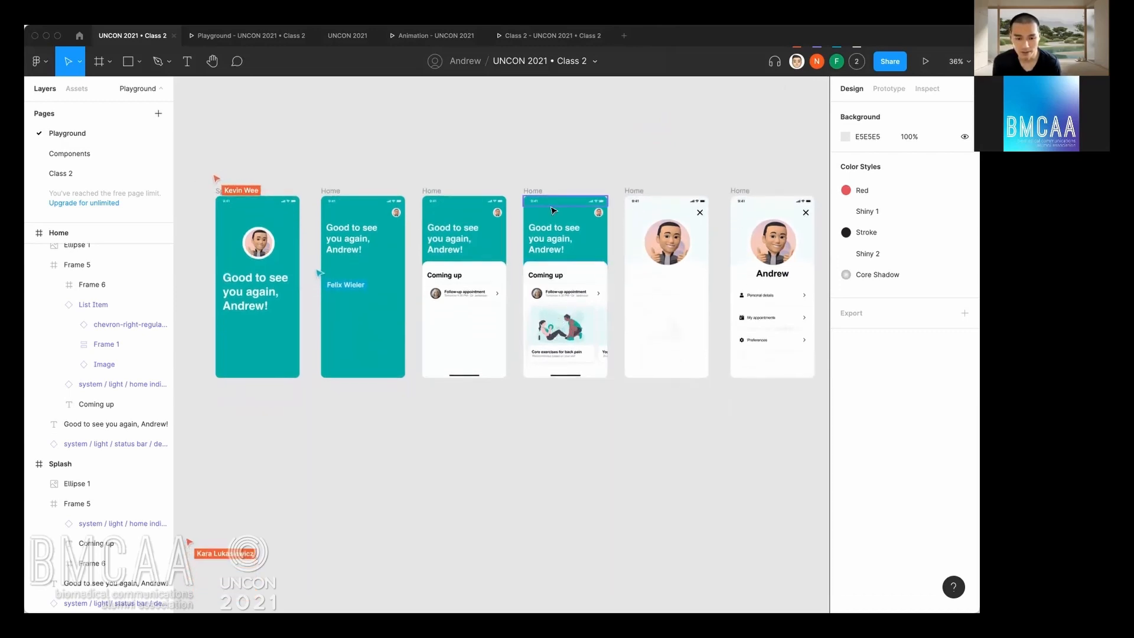
pyautogui.moveTo(537, 192); pyautogui.dragTo(544, 503)
pyautogui.scroll(-4, 513, 366)
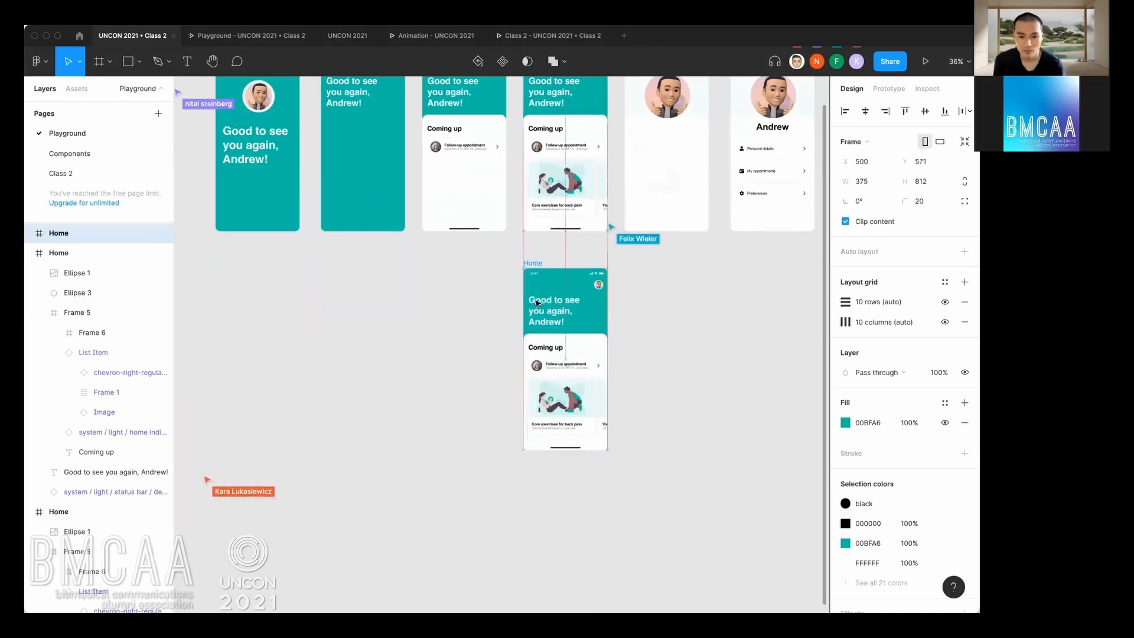
pyautogui.moveTo(538, 264); pyautogui.dragTo(535, 316)
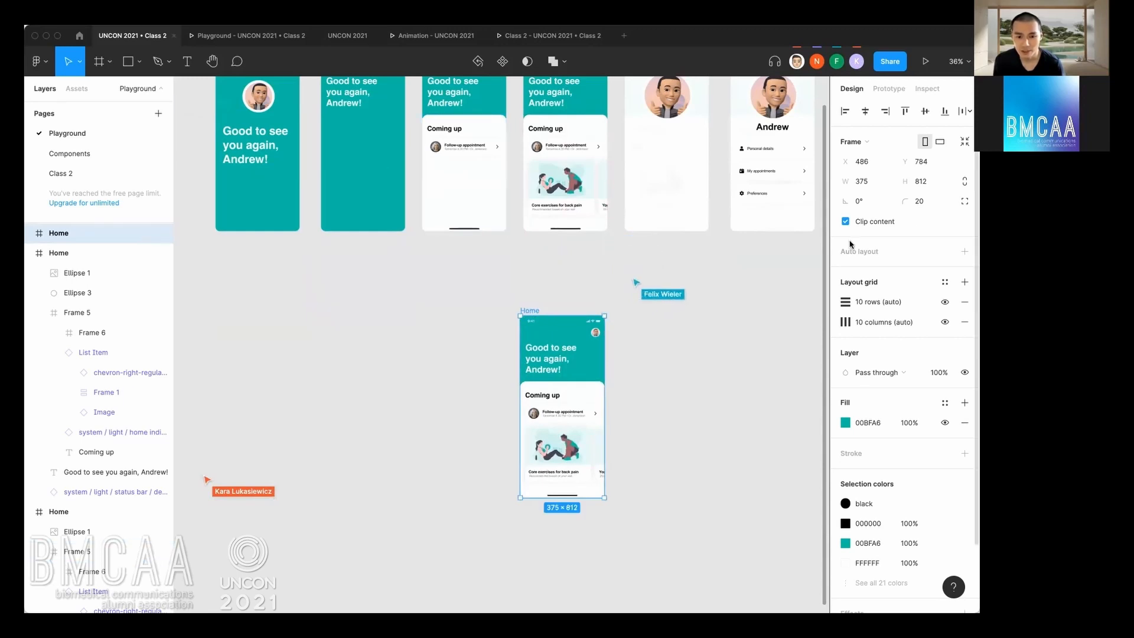
# Duplicate the lower Home frame beside itself on the left, aligned at X 48, Y 784.
pyautogui.keyDown('ctrl'); pyautogui.scroll(2, 552, 312); pyautogui.keyUp('ctrl')
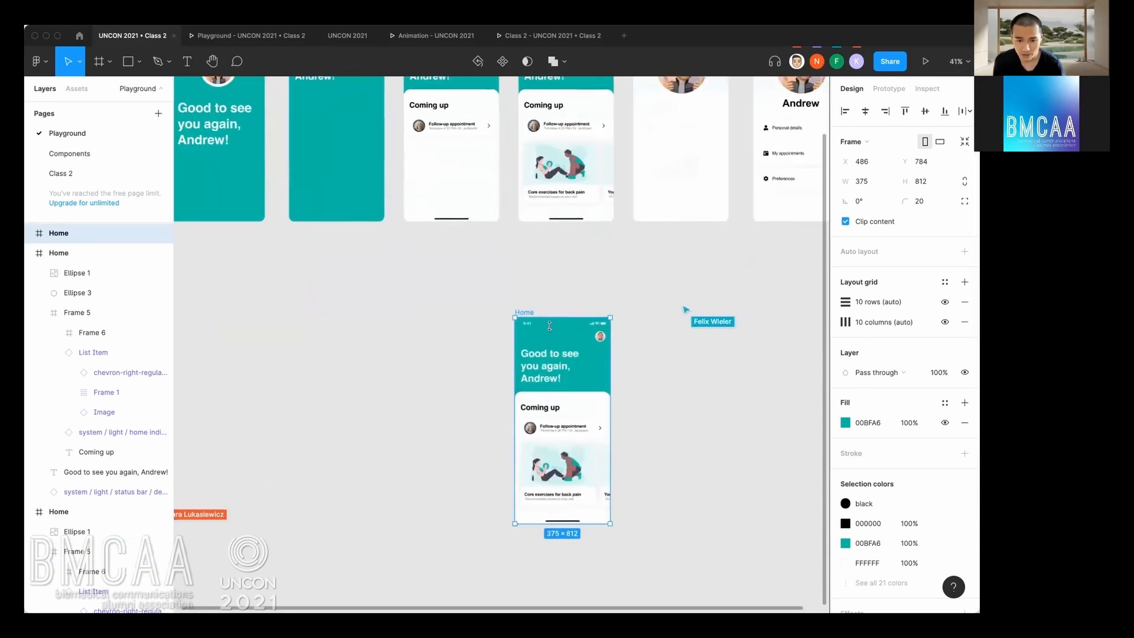
pyautogui.moveTo(556, 368); pyautogui.dragTo(584, 314)
pyautogui.scroll(-1, 515, 281)
pyautogui.moveTo(513, 285); pyautogui.dragTo(521, 334)
pyautogui.scroll(2, 512, 319)
pyautogui.scroll(-3, 508, 309)
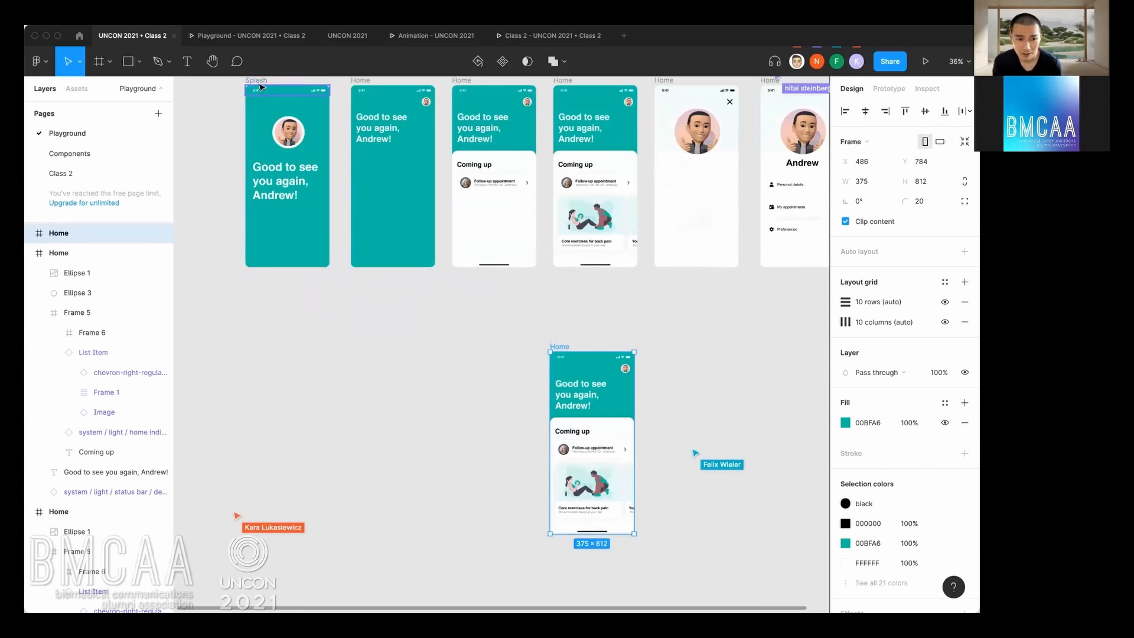
pyautogui.moveTo(566, 350); pyautogui.dragTo(470, 343)
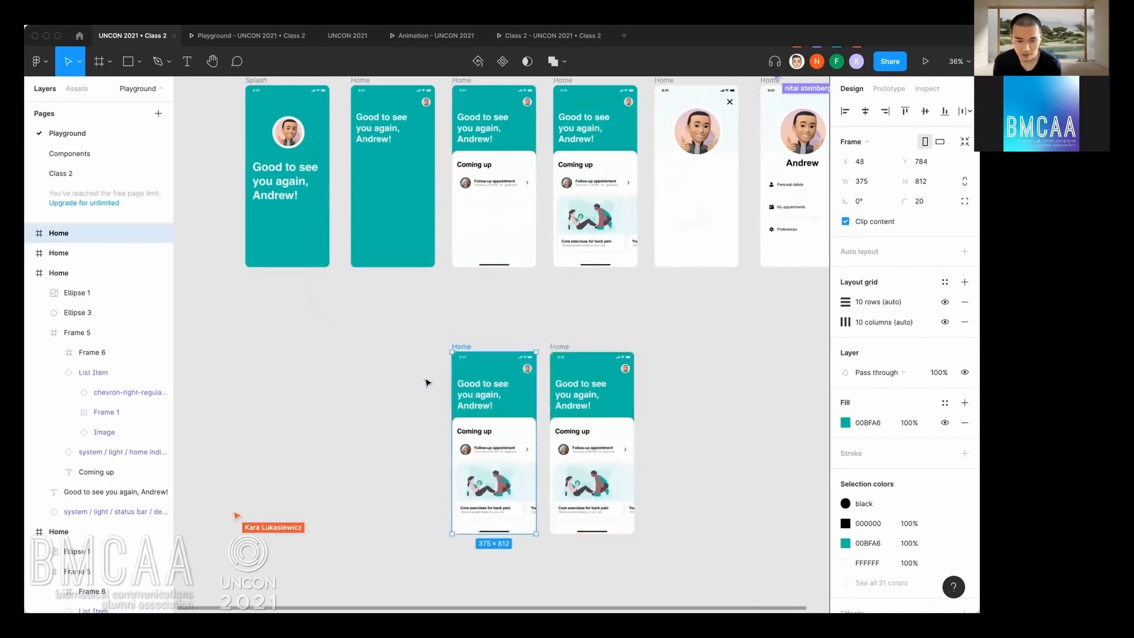
# Delete the white "Coming up" panel from the left copy of the Home frame.
pyautogui.click(444, 430)
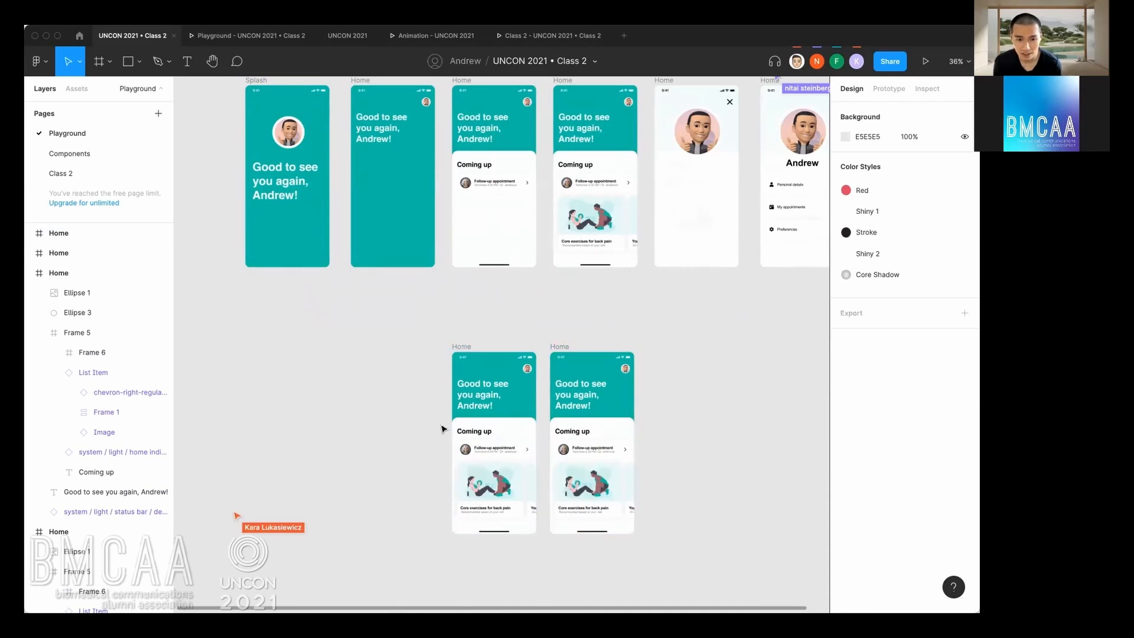
pyautogui.moveTo(439, 420); pyautogui.dragTo(519, 524)
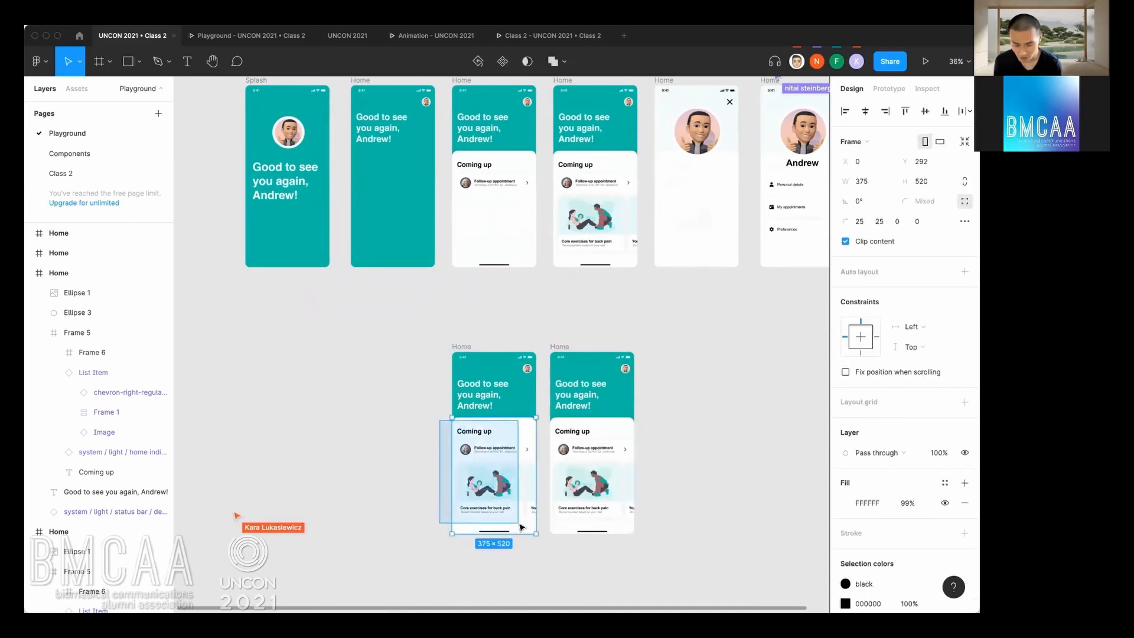
pyautogui.press('Delete')
# Move the greeting text in the left Home copy down to Y 280.
pyautogui.scroll(-1, 515, 447)
pyautogui.scroll(3, 515, 448)
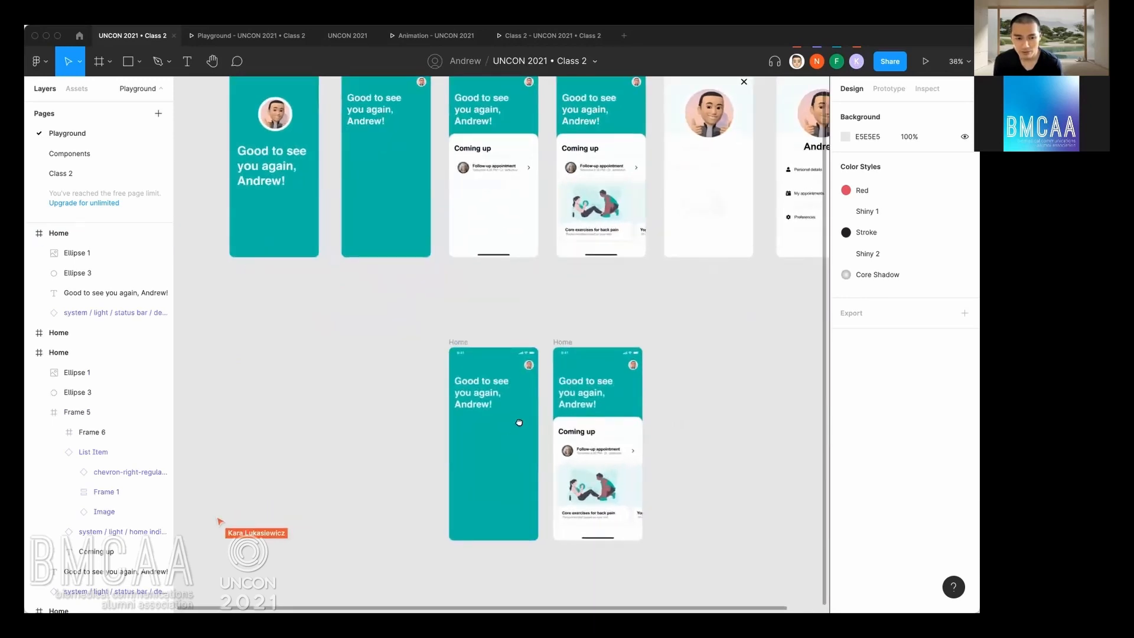
pyautogui.moveTo(520, 422); pyautogui.dragTo(539, 378)
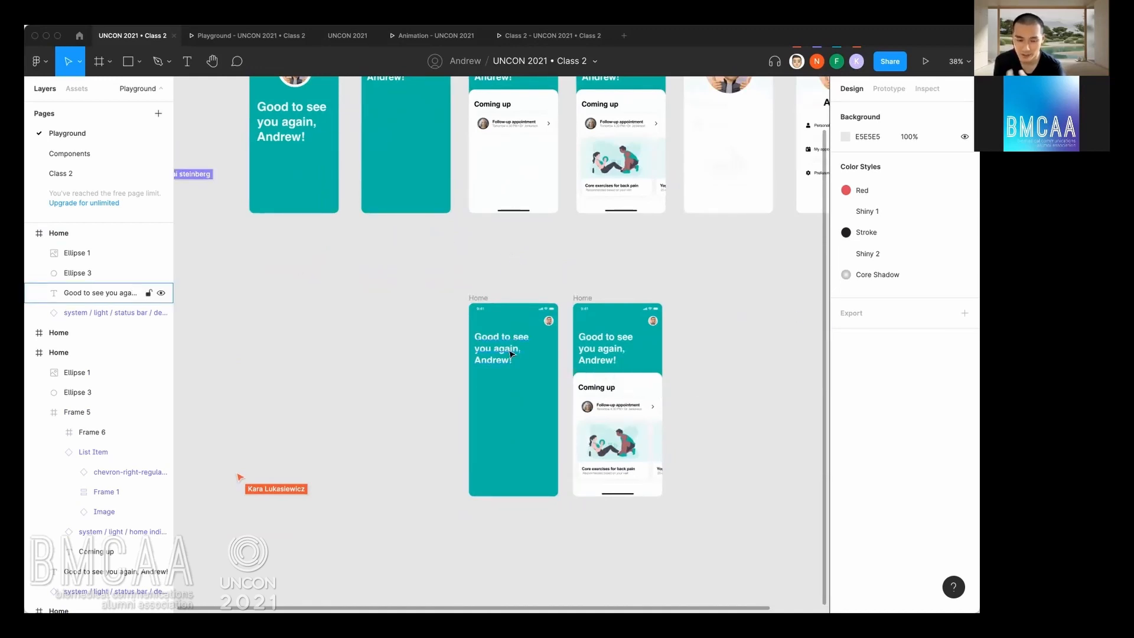
pyautogui.moveTo(508, 349); pyautogui.dragTo(503, 386)
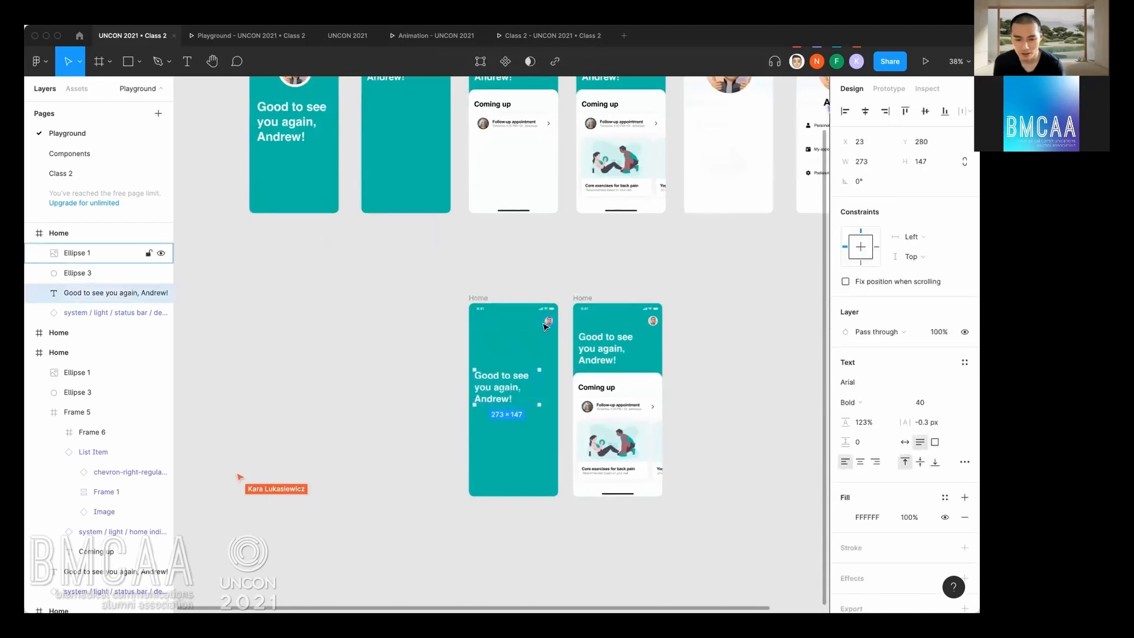
# Move the small avatar image to the centre above the greeting and enlarge it proportionally to 178 × 178.
pyautogui.scroll(3, 545, 327)
pyautogui.moveTo(552, 323); pyautogui.dragTo(511, 348)
pyautogui.press('super+z')
pyautogui.click(568, 332)
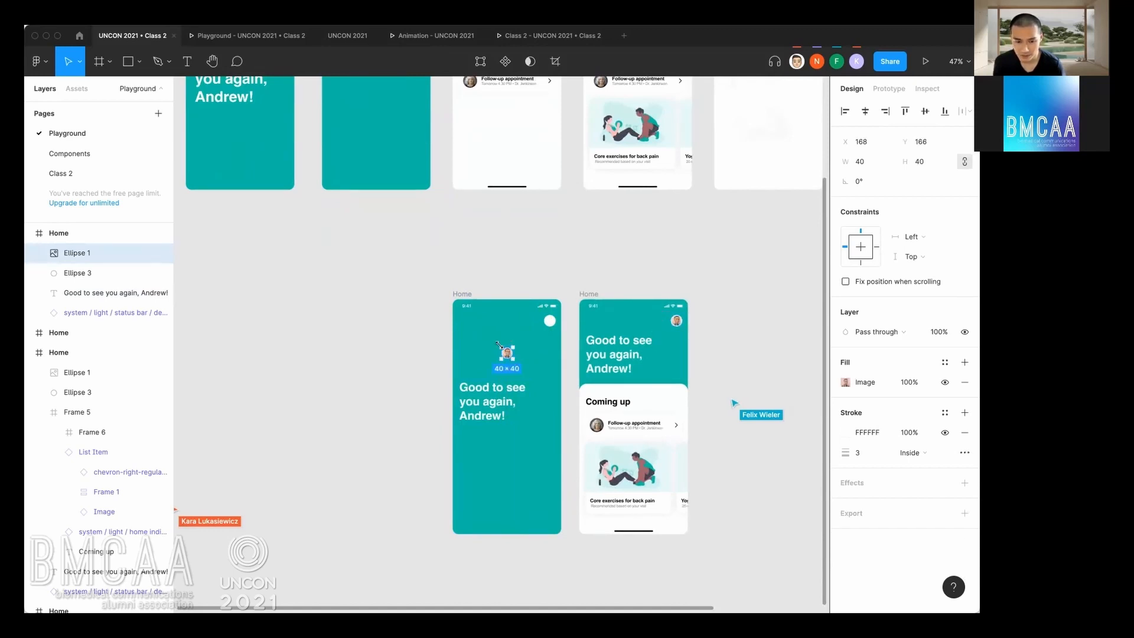
pyautogui.moveTo(514, 362); pyautogui.dragTo(533, 379)
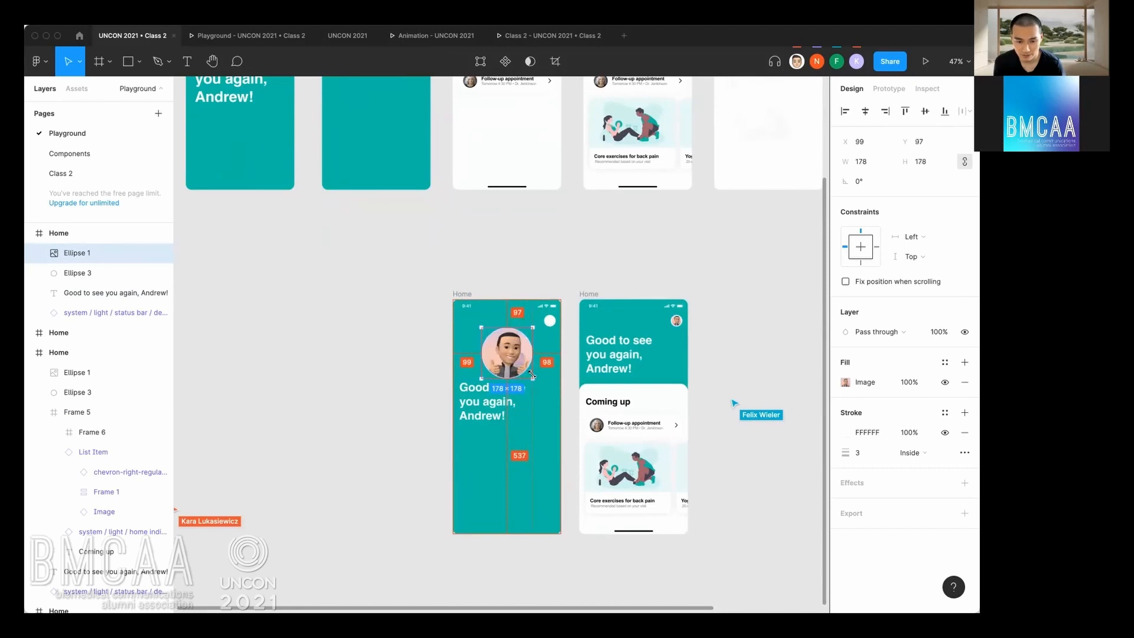
# Delete the white circle left in the upper corner of the left Home copy.
pyautogui.click(550, 322)
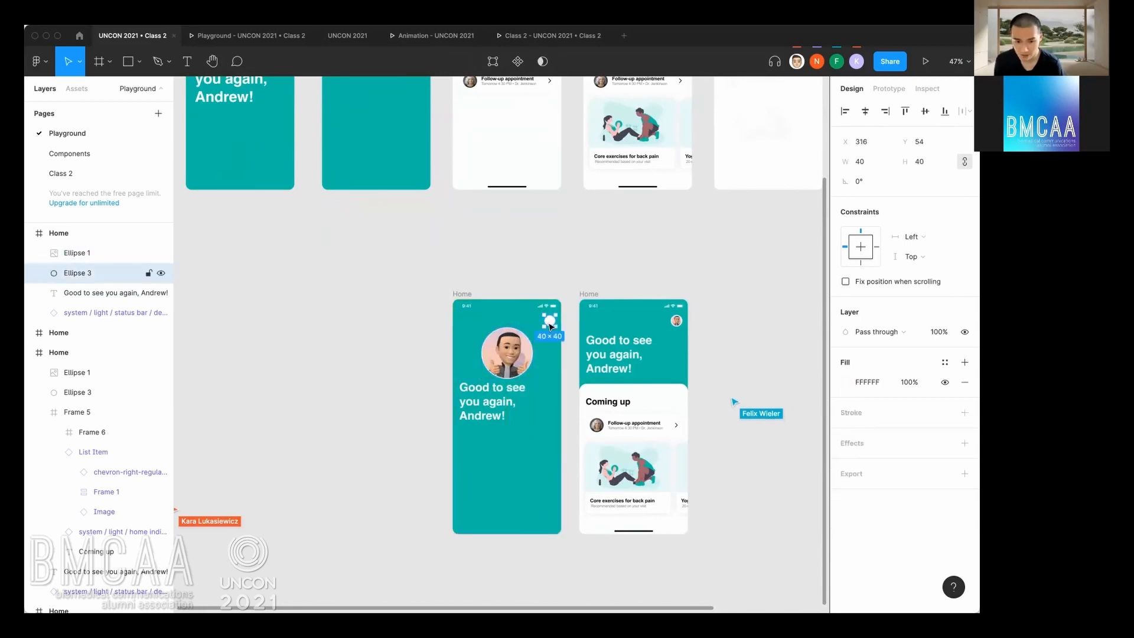
pyautogui.press('Delete')
# Move the greeting text down to Y 328 and scale it proportionally to about 347 × 187.
pyautogui.moveTo(477, 389); pyautogui.dragTo(477, 403)
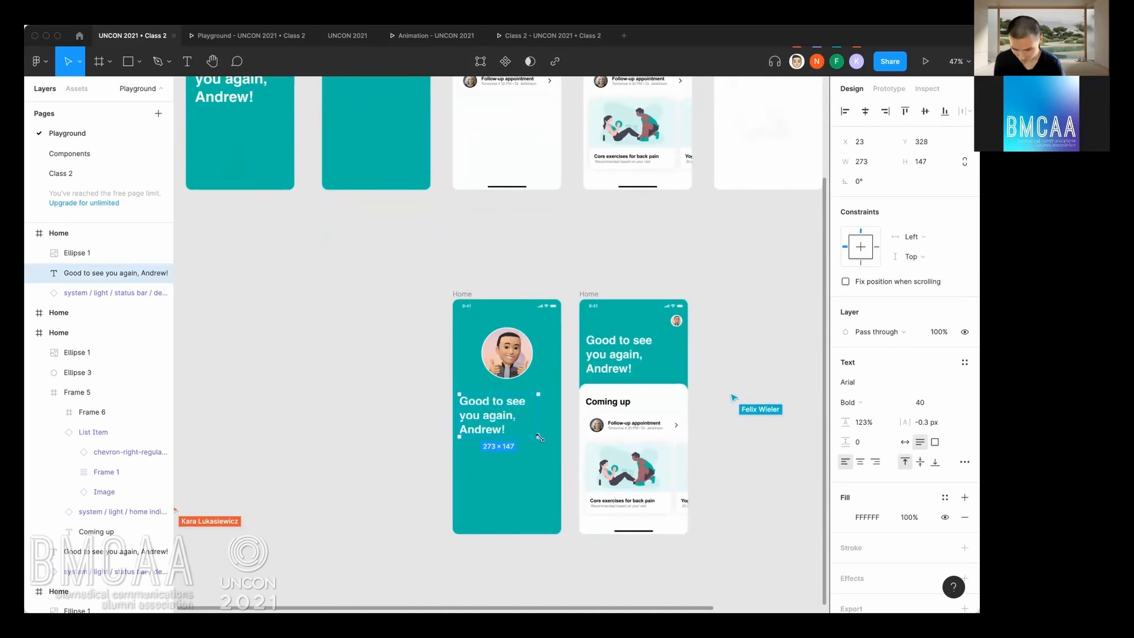
pyautogui.press('k')
pyautogui.moveTo(540, 437); pyautogui.dragTo(559, 448)
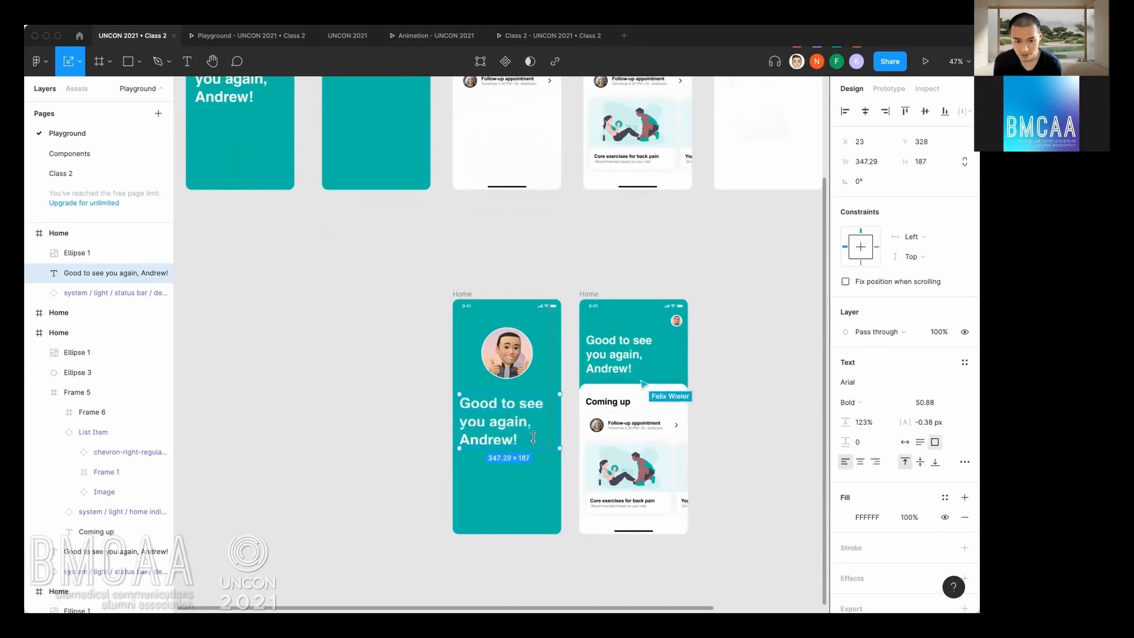
pyautogui.click(390, 411)
# Move the edited Home frame further left to X -40, widening the gap between the two lower frames.
pyautogui.scroll(2, 389, 431)
pyautogui.scroll(-3, 374, 370)
pyautogui.hscroll(1, 375, 370)
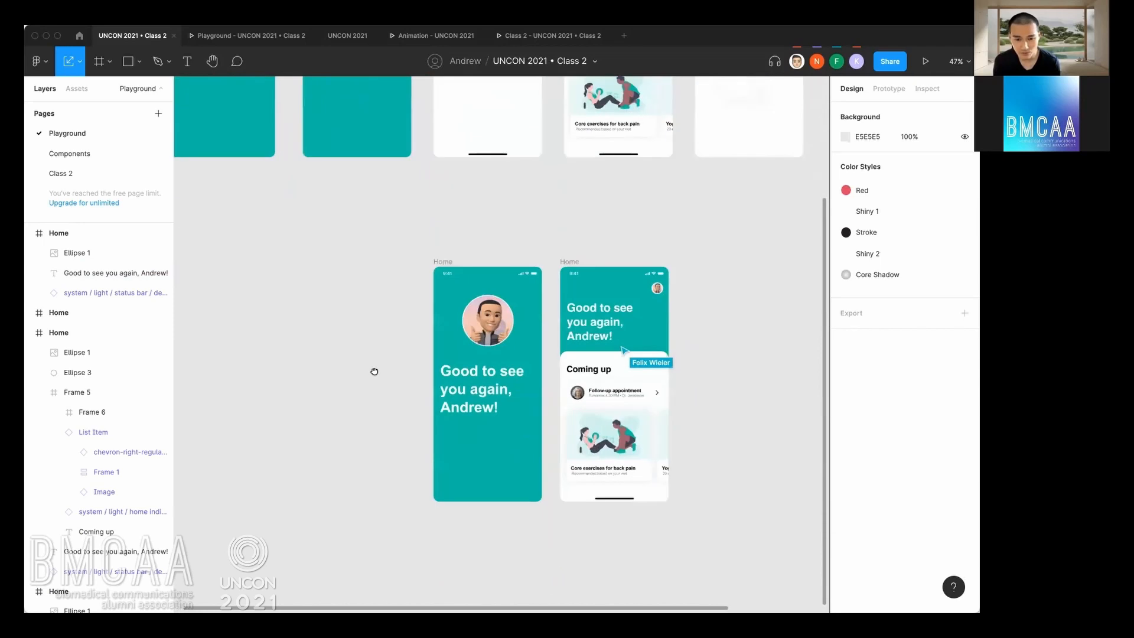
pyautogui.click(443, 262)
pyautogui.moveTo(445, 264); pyautogui.dragTo(424, 264)
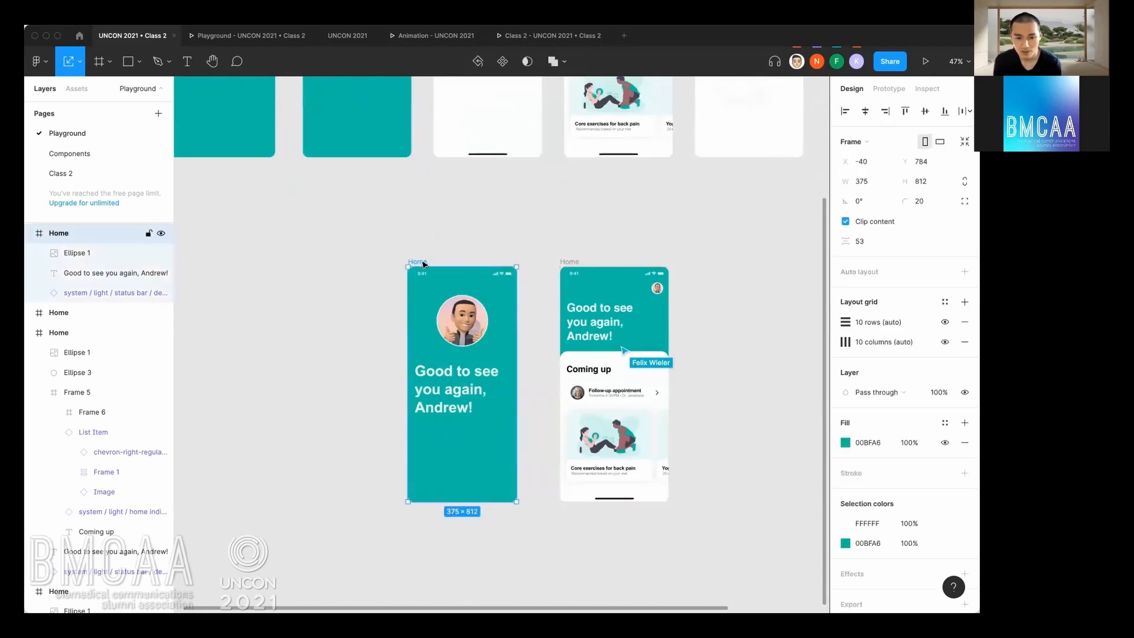
pyautogui.click(506, 237)
# Switch the layout grids on and back off over the two lower Home frames.
pyautogui.click(481, 317)
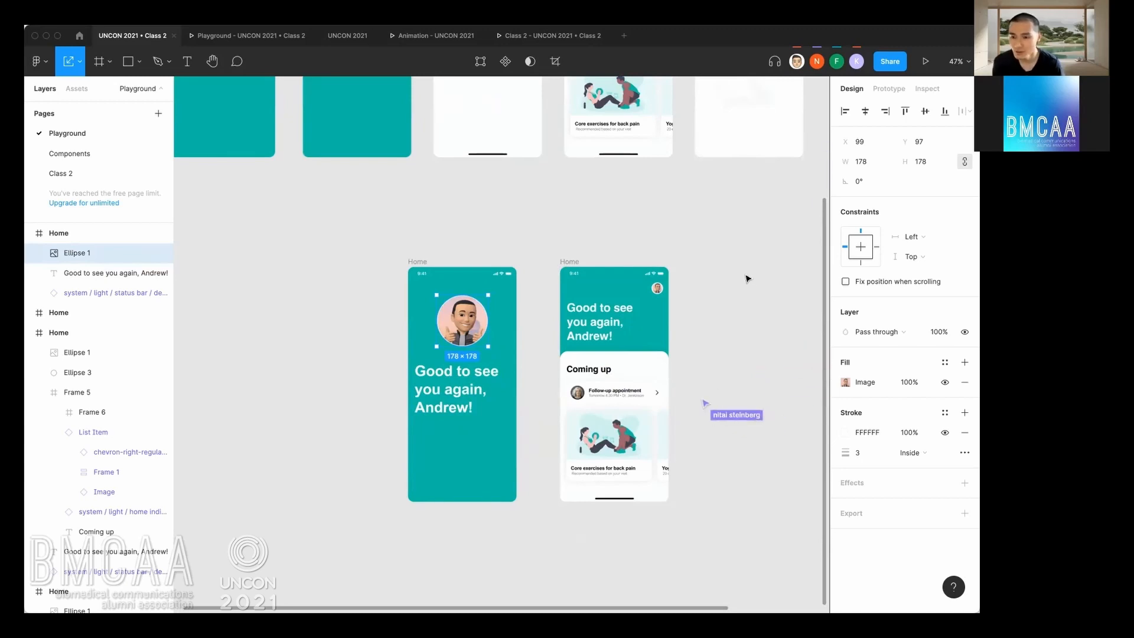
pyautogui.scroll(2, 521, 344)
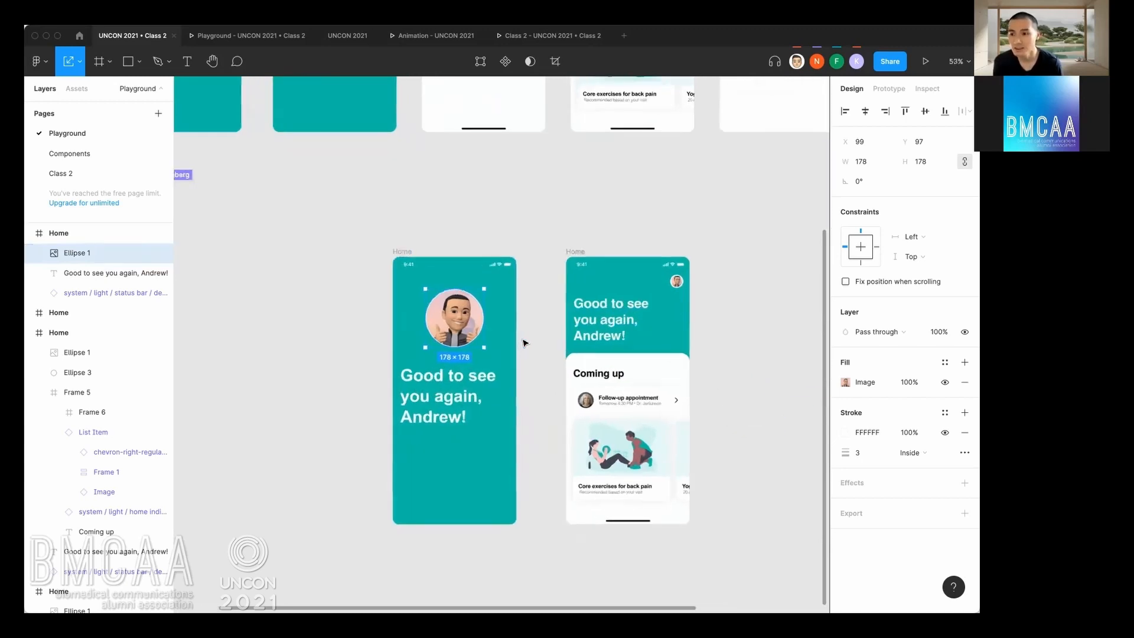
pyautogui.scroll(-2, 526, 273)
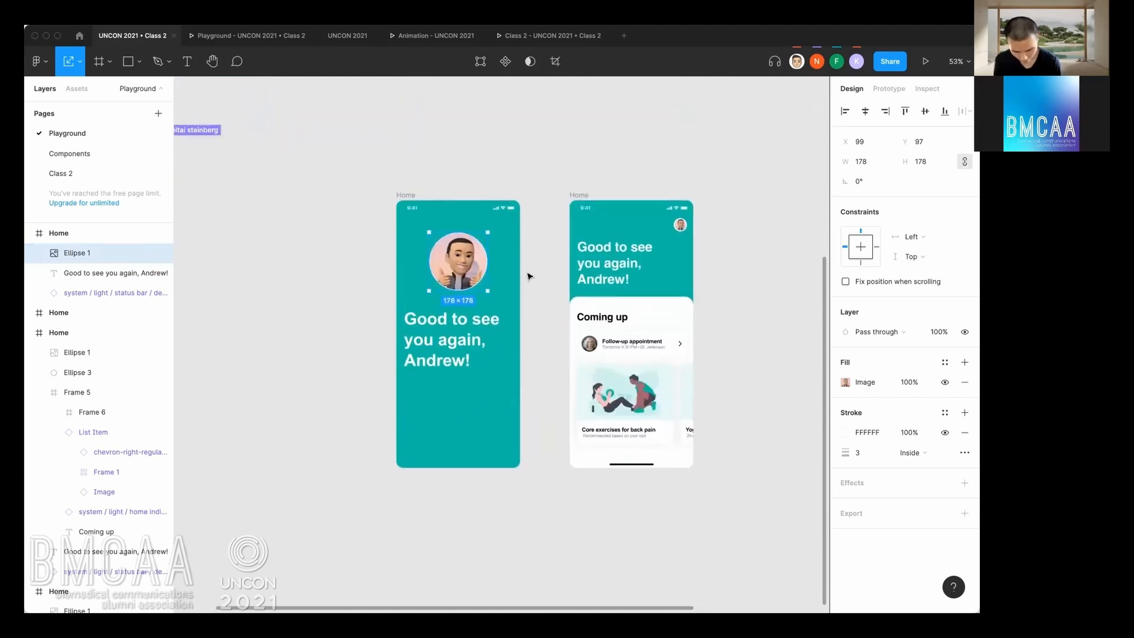
pyautogui.hotkey('ctrl', 'g')
pyautogui.hotkey('ctrl', 'g')
pyautogui.hotkey('ctrl', 'g')
pyautogui.hotkey('ctrl', 'g')
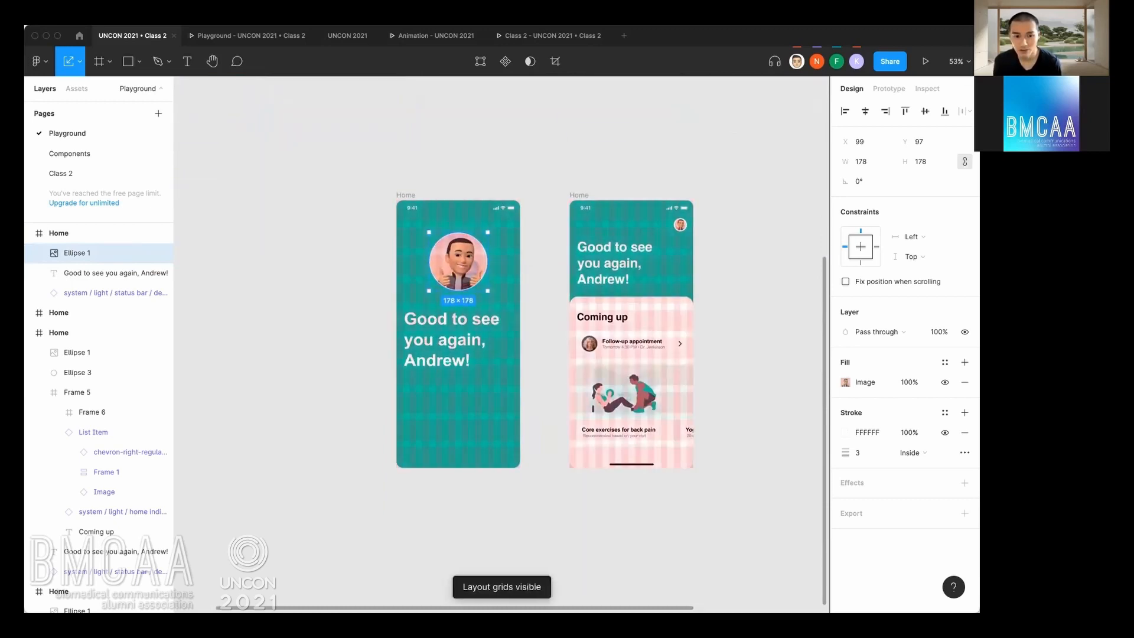
pyautogui.click(533, 270)
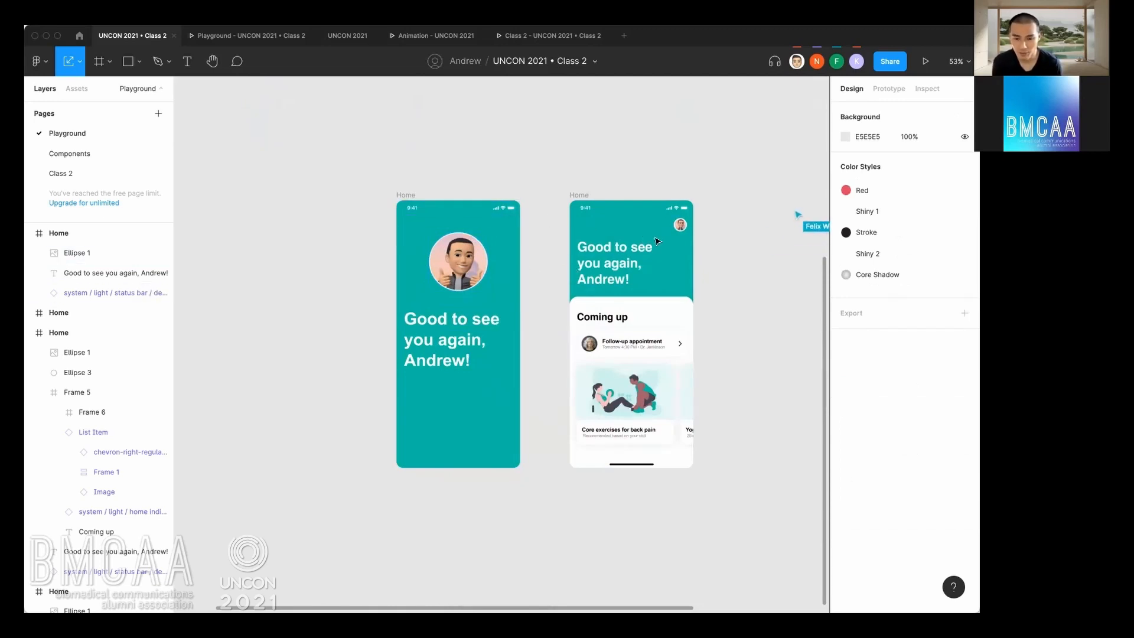
# Compare the large avatar in the left lower Home frame with the small avatar in the right one.
pyautogui.click(460, 277)
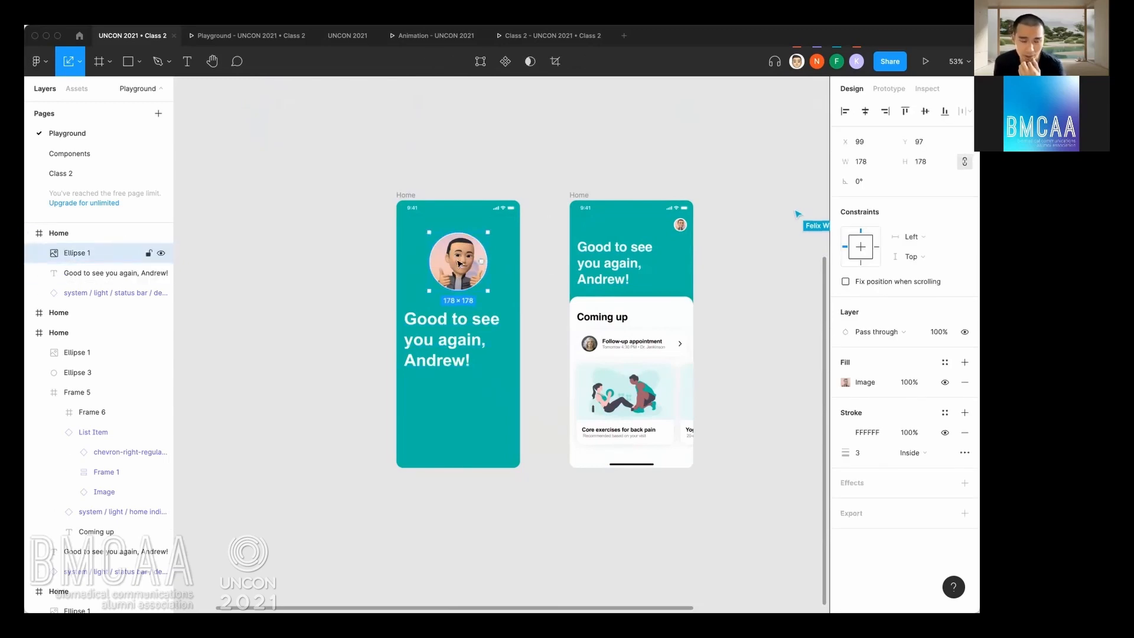
pyautogui.click(680, 226)
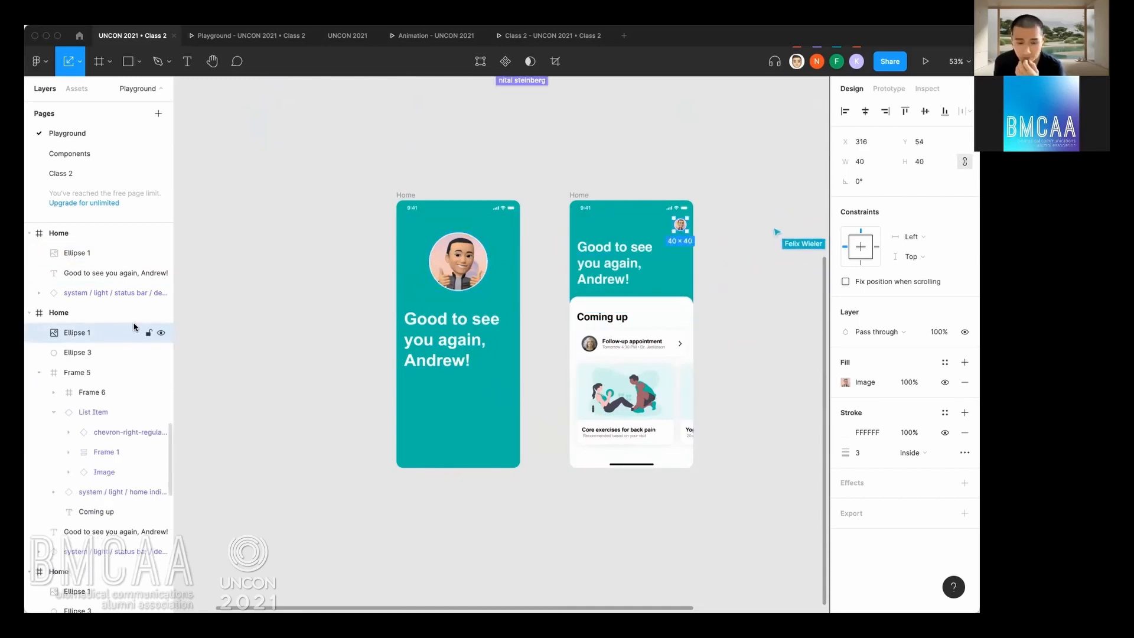
pyautogui.click(386, 280)
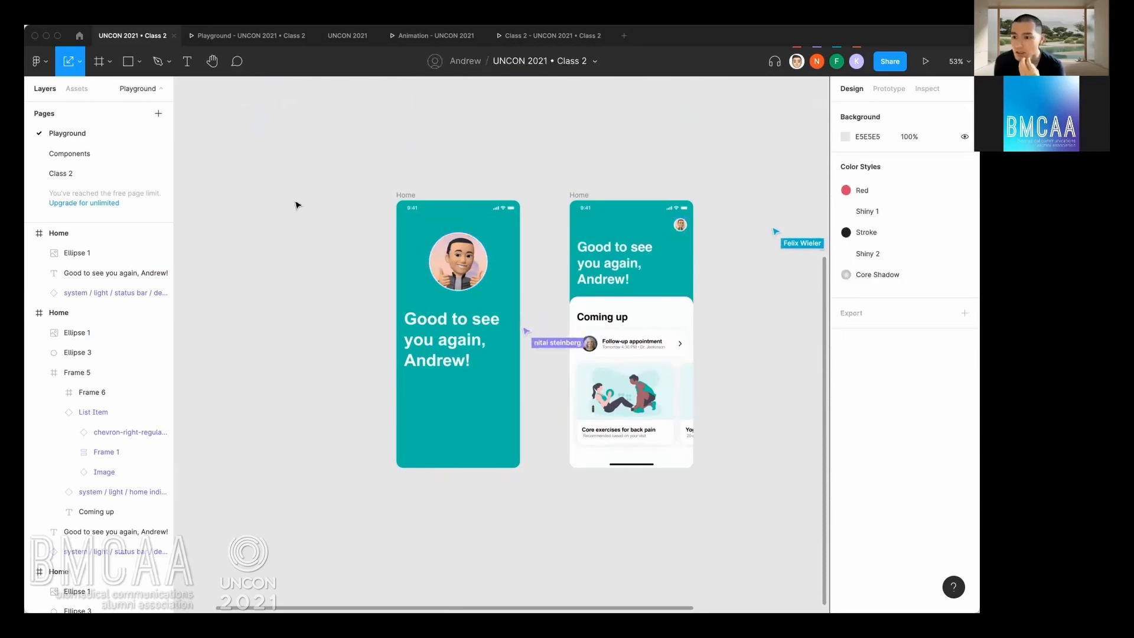
# Look up the Layout grids option among the view settings without changing it.
pyautogui.click(36, 61)
pyautogui.moveTo(102, 149)
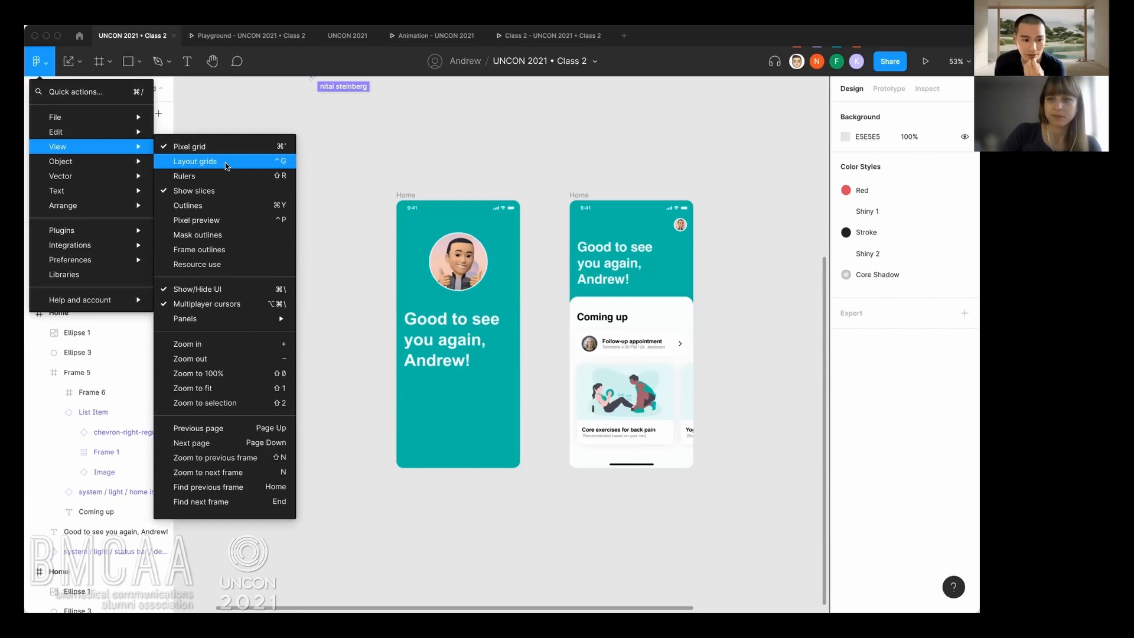
pyautogui.click(383, 195)
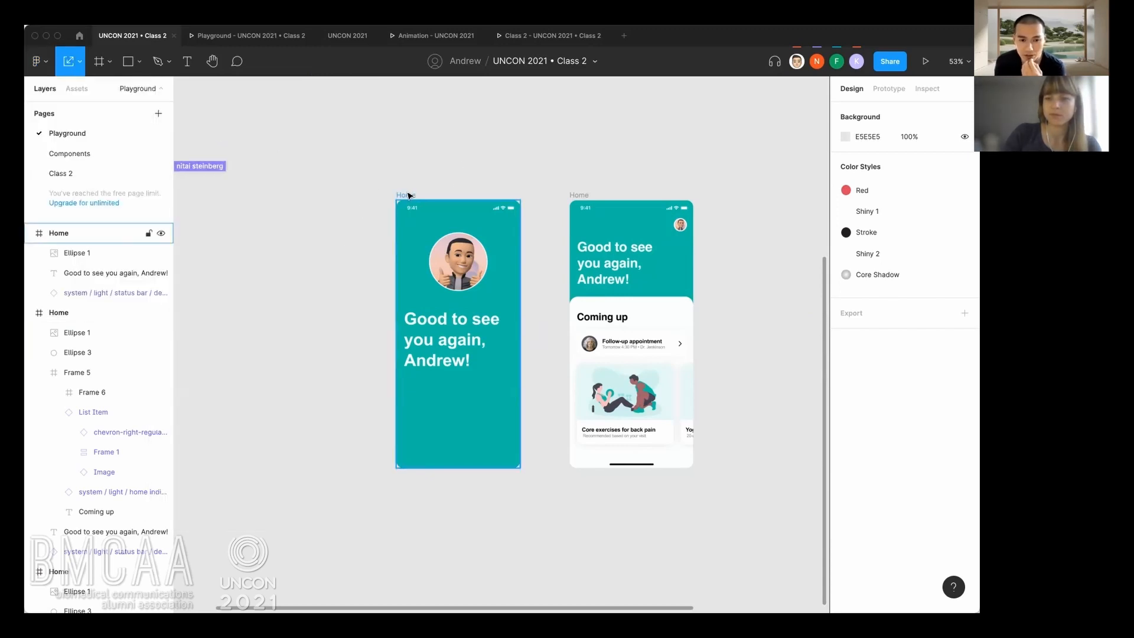
# Show the prototype settings and the connections running from the two lower Home frames.
pyautogui.click(886, 92)
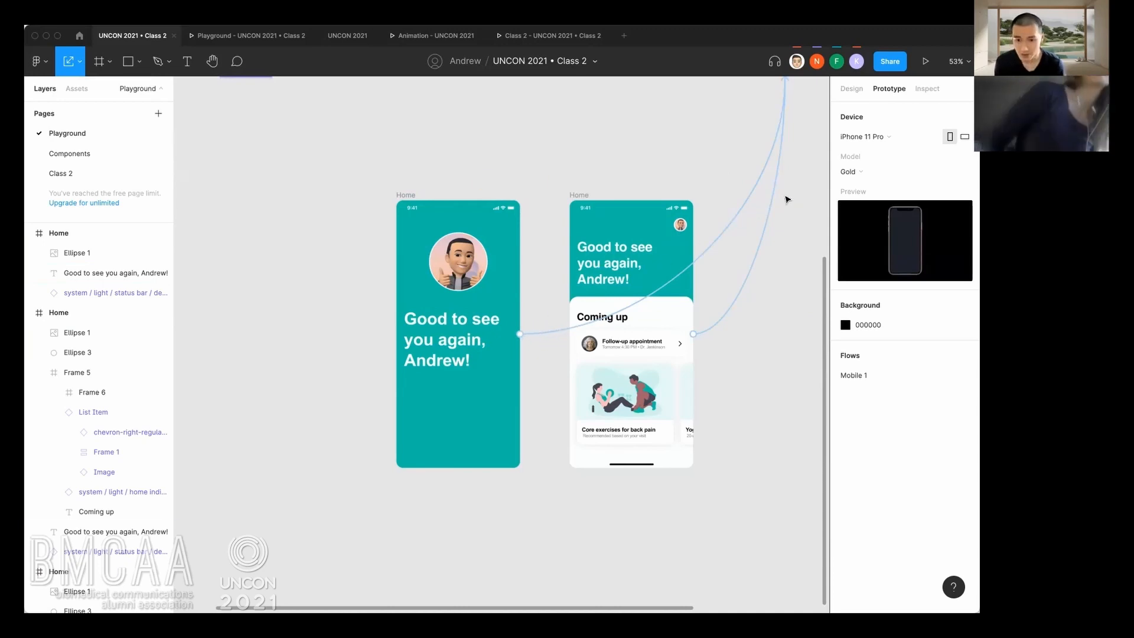
pyautogui.click(679, 206)
pyautogui.scroll(-1, 695, 178)
pyautogui.click(494, 185)
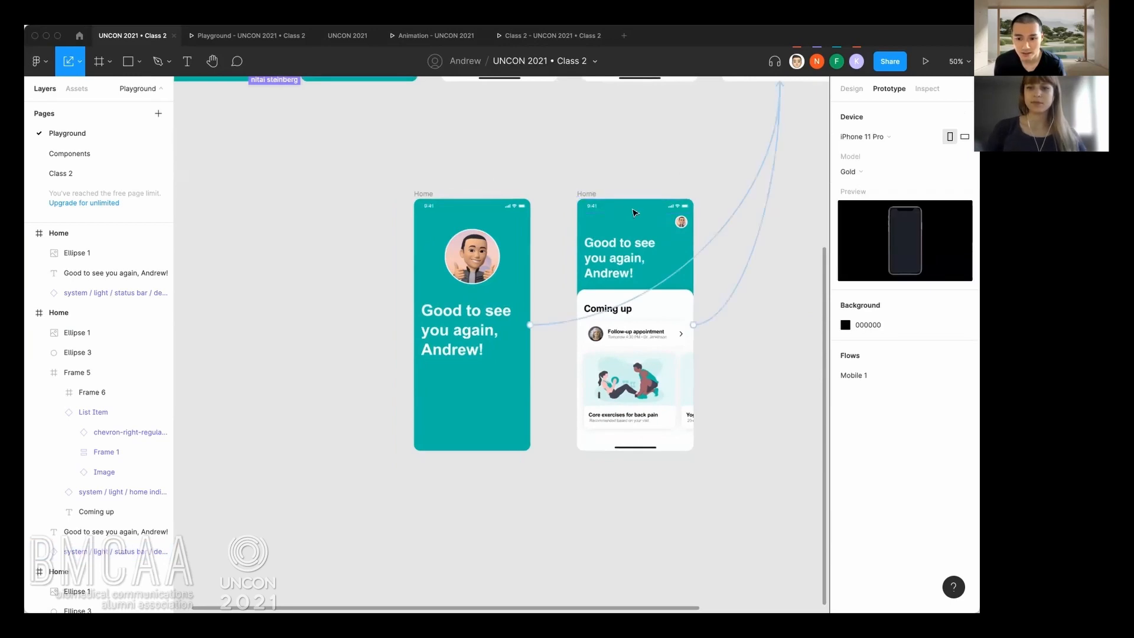
pyautogui.scroll(-3, 634, 212)
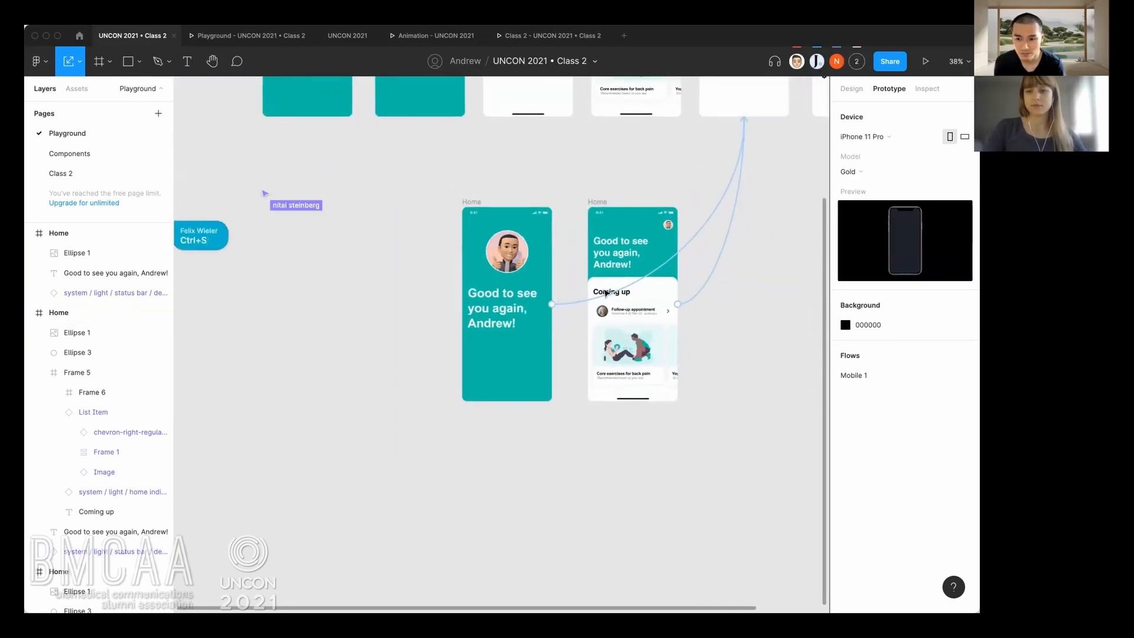
pyautogui.scroll(2, 563, 279)
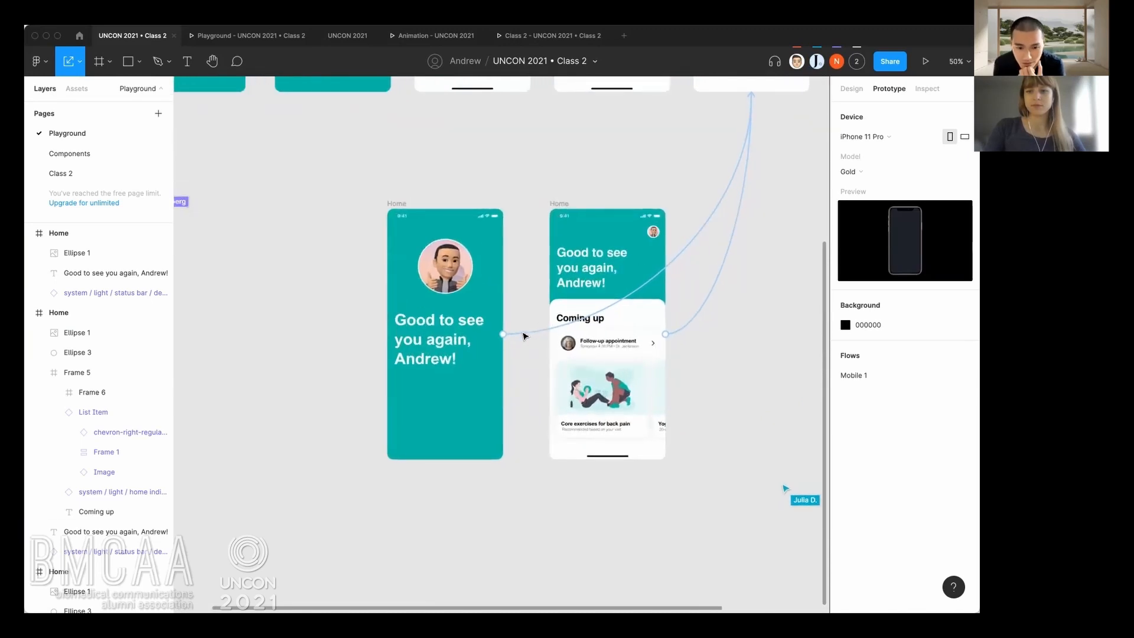
# Examine where the connections from the two lower Home frames lead in the upper row.
pyautogui.moveTo(505, 335); pyautogui.dragTo(530, 361)
pyautogui.rightClick(753, 90)
pyautogui.click(735, 135)
pyautogui.scroll(2, 618, 210)
pyautogui.keyDown('shift'); pyautogui.click(398, 238); pyautogui.keyUp('shift')
pyautogui.click(516, 346)
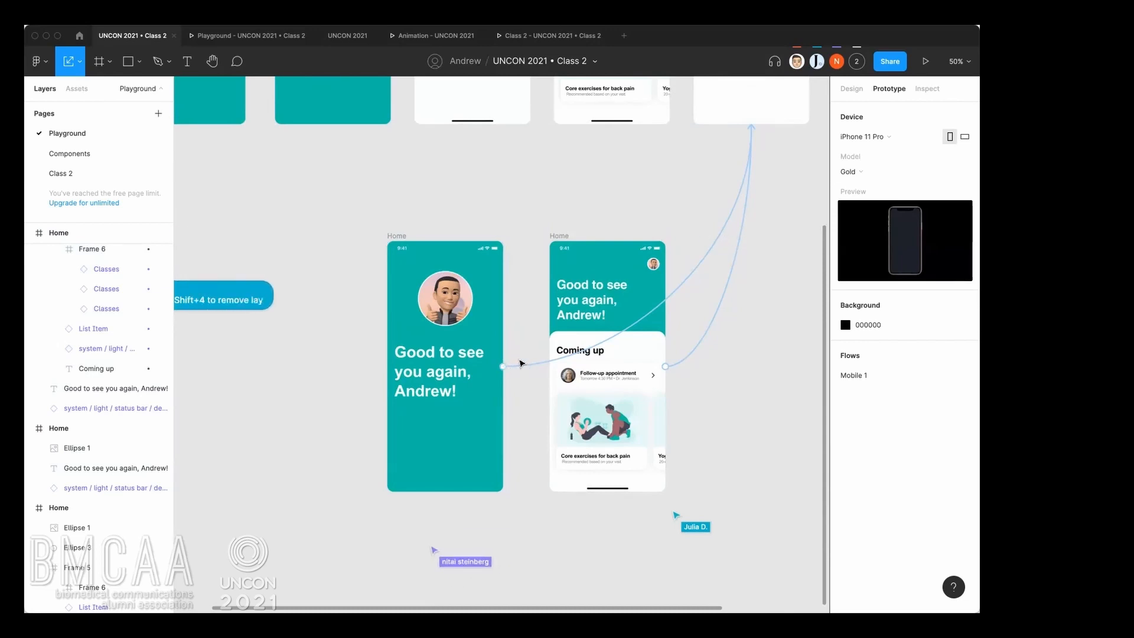
pyautogui.scroll(-3, 519, 359)
pyautogui.moveTo(468, 378); pyautogui.dragTo(506, 364)
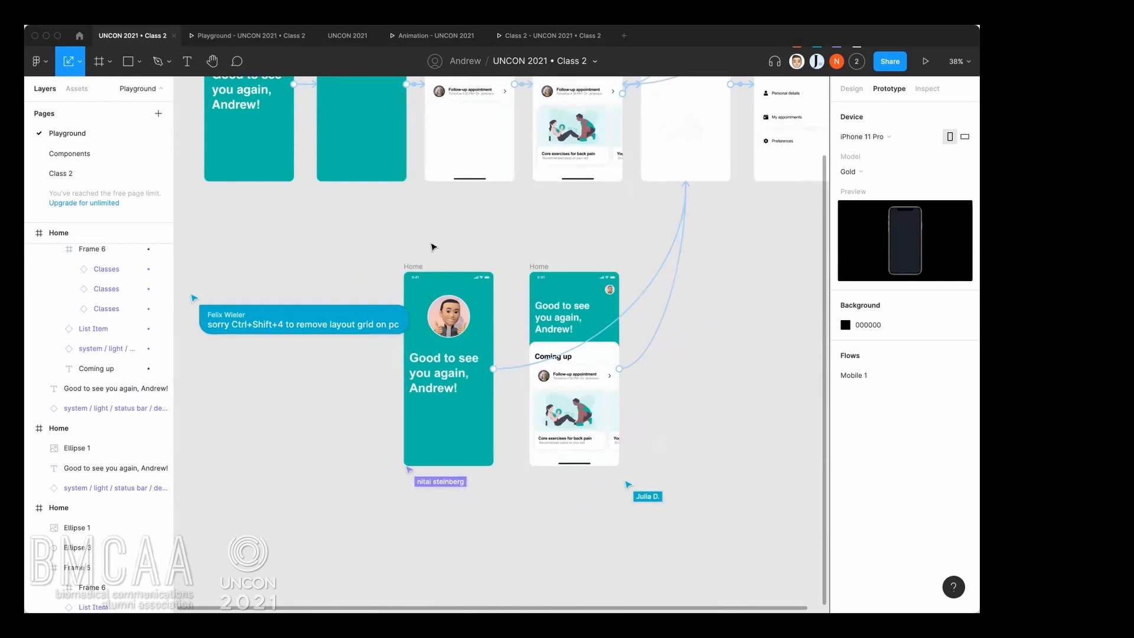
# Remove the Mobile 1 flow starting point from the Splash frame in the upper row.
pyautogui.click(415, 266)
pyautogui.moveTo(524, 396); pyautogui.dragTo(611, 550)
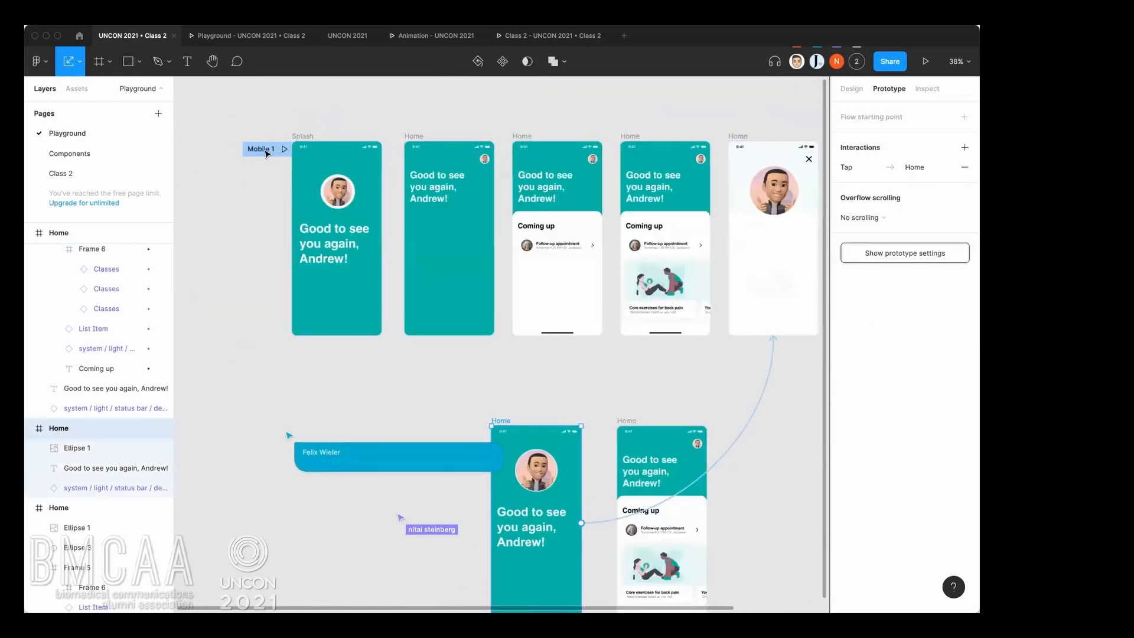
pyautogui.click(261, 131)
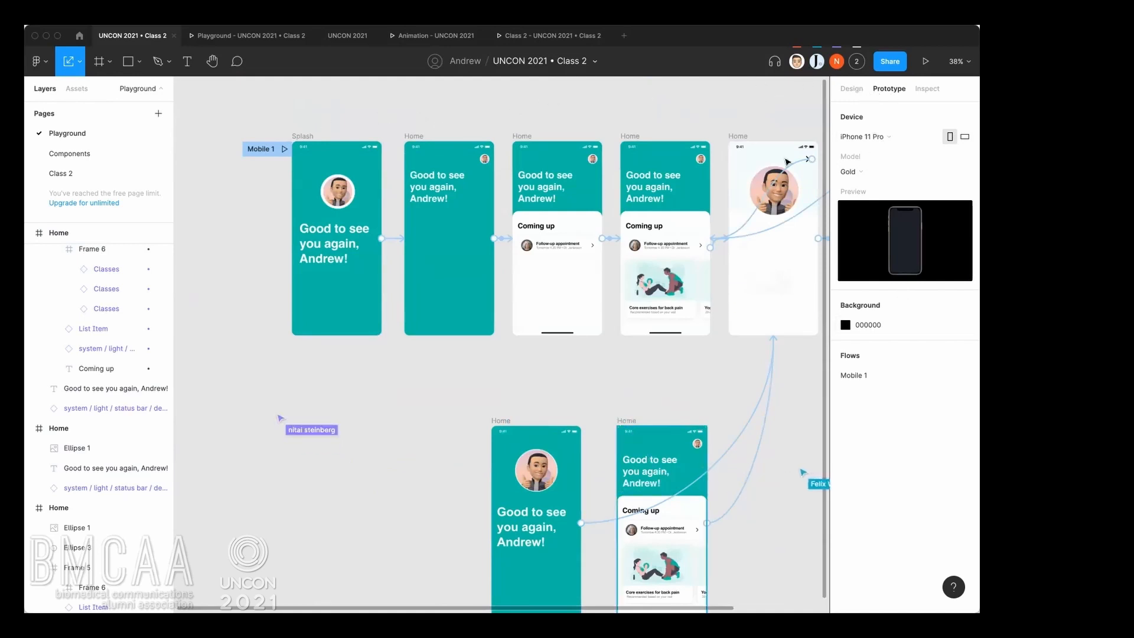
pyautogui.click(909, 375)
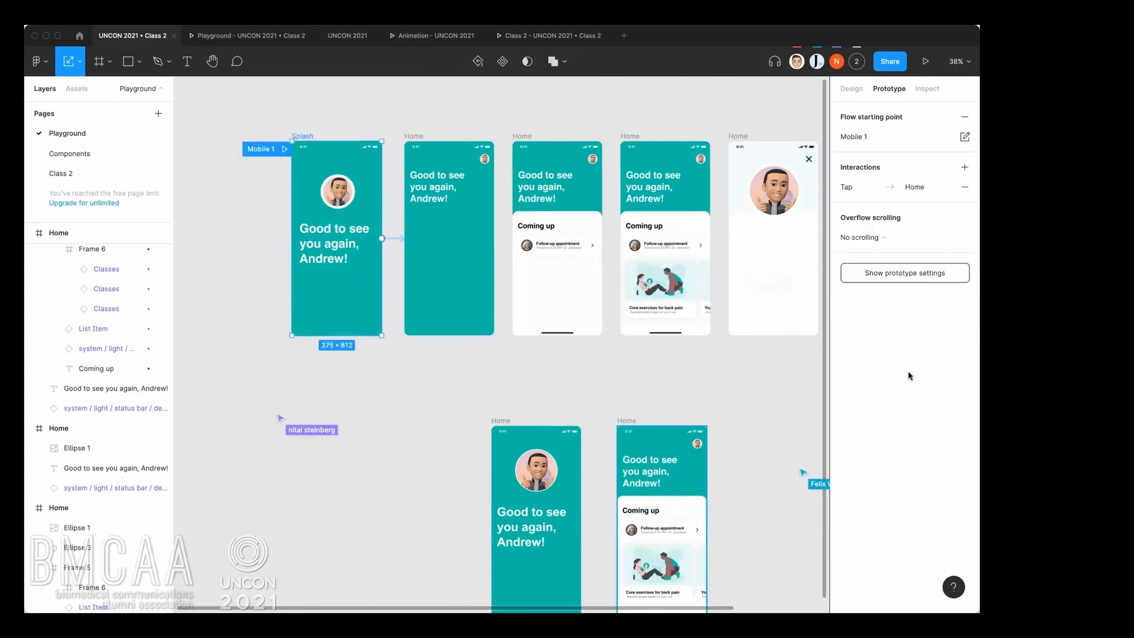
pyautogui.click(963, 134)
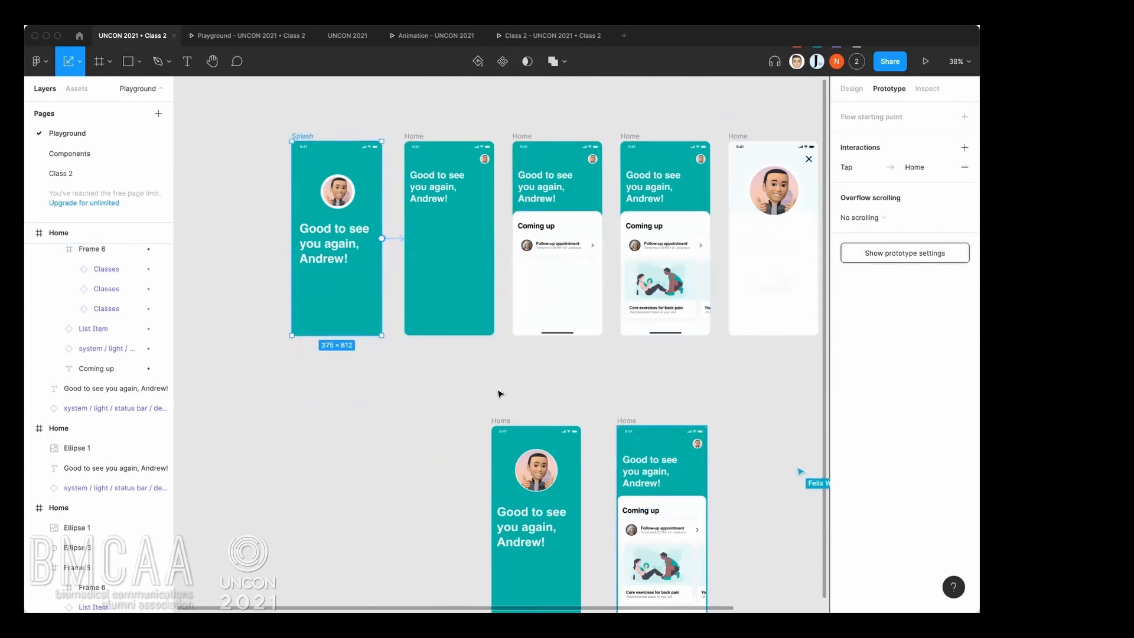
pyautogui.click(539, 388)
# Examine the Splash frame's interaction and its connection to the neighbouring Home frame in the upper row.
pyautogui.scroll(-3, 532, 354)
pyautogui.hscroll(3, 532, 355)
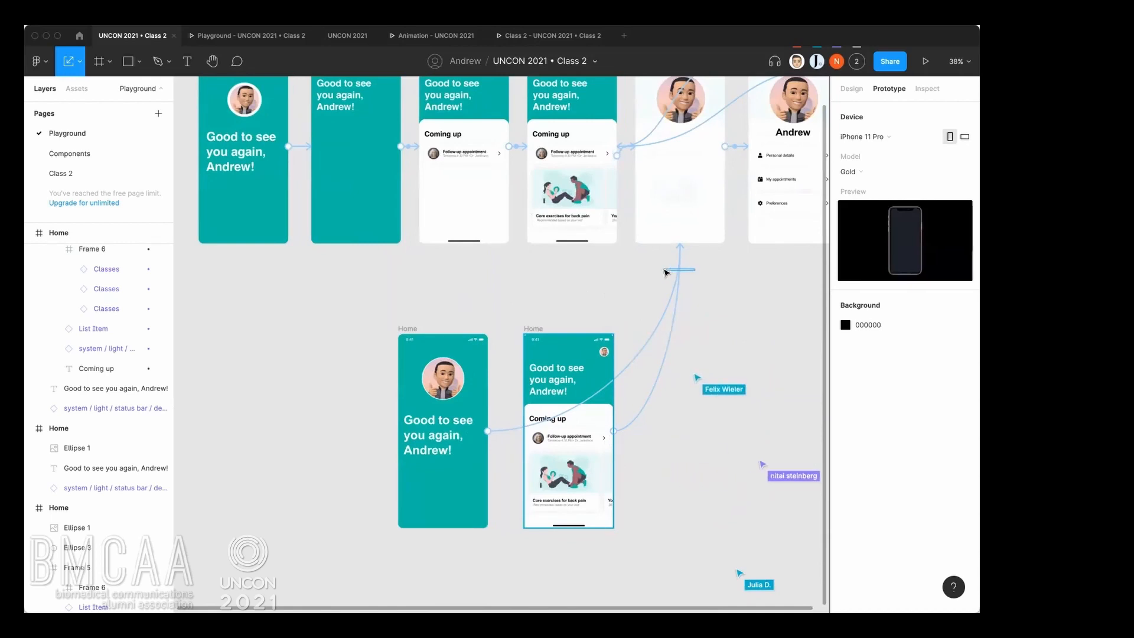
pyautogui.scroll(2, 298, 194)
pyautogui.hscroll(-1, 298, 194)
pyautogui.scroll(3, 298, 194)
pyautogui.hscroll(-1, 298, 194)
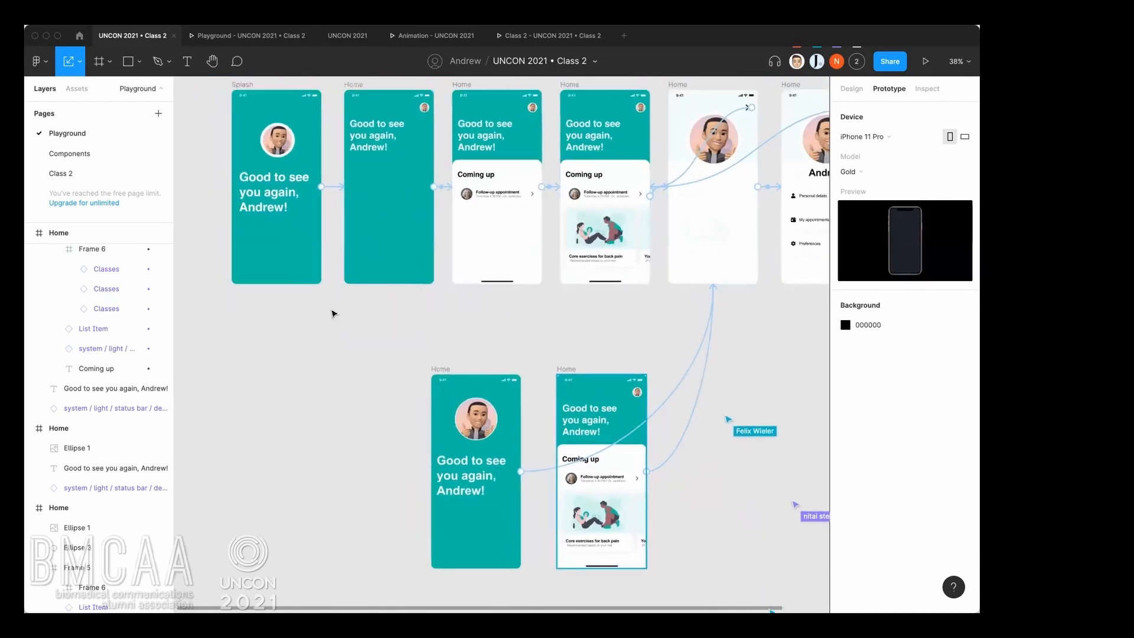
pyautogui.click(263, 125)
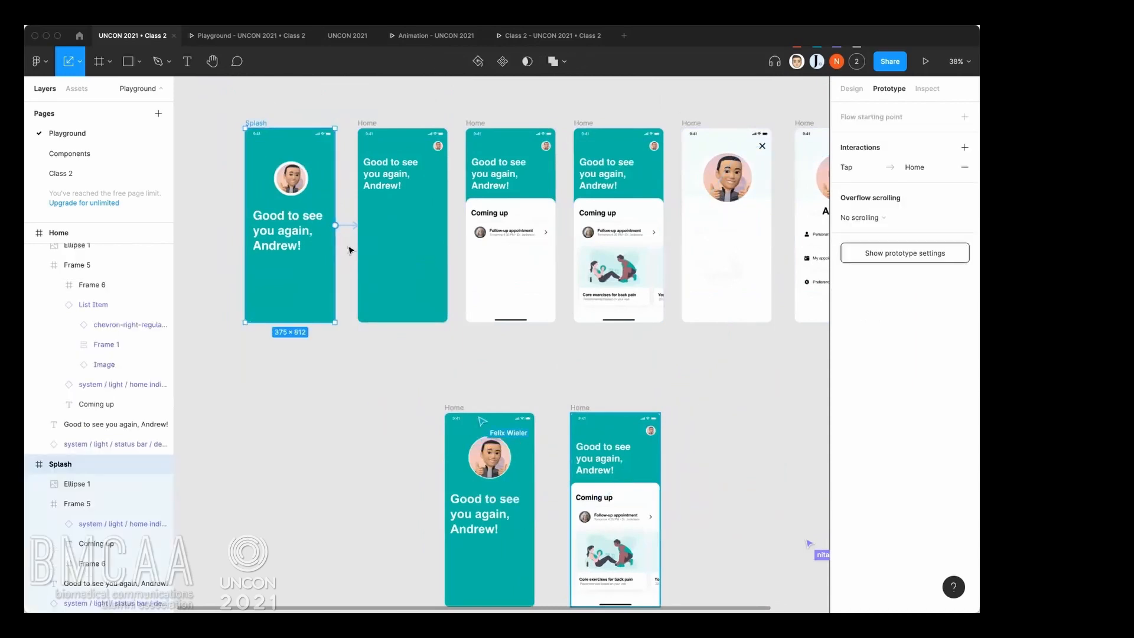
pyautogui.click(511, 401)
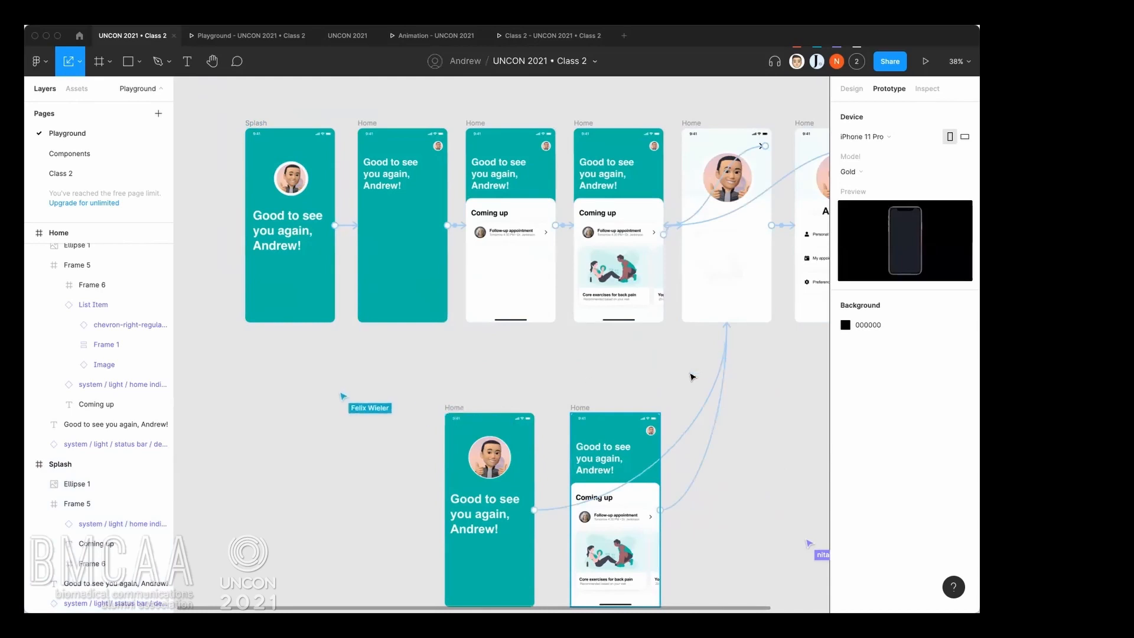
pyautogui.click(336, 227)
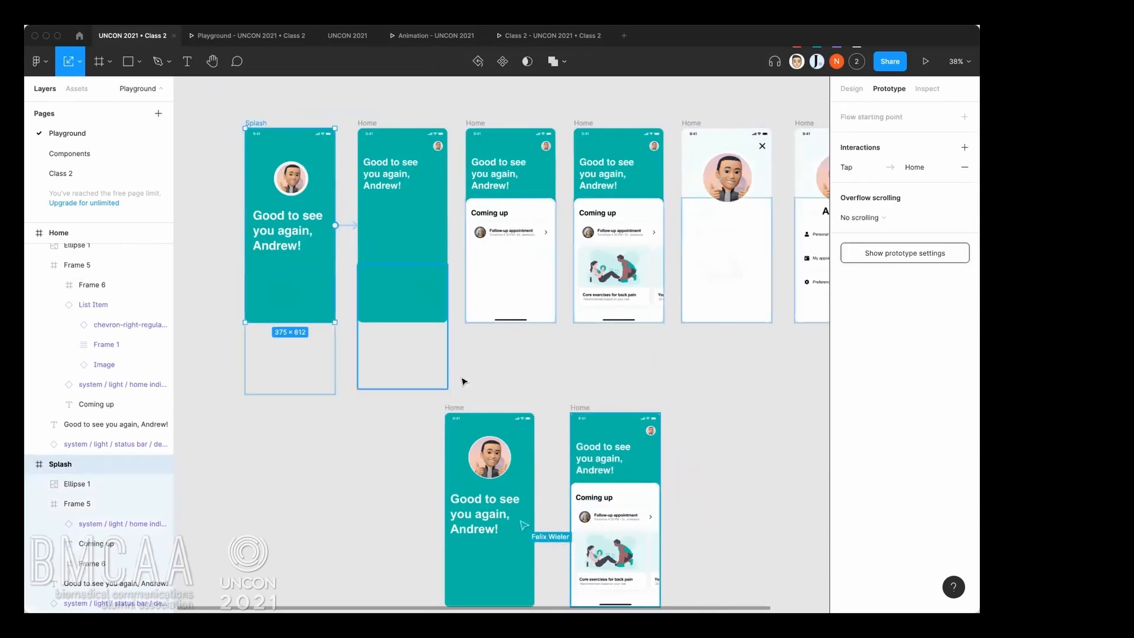
pyautogui.scroll(-1, 463, 381)
pyautogui.click(425, 354)
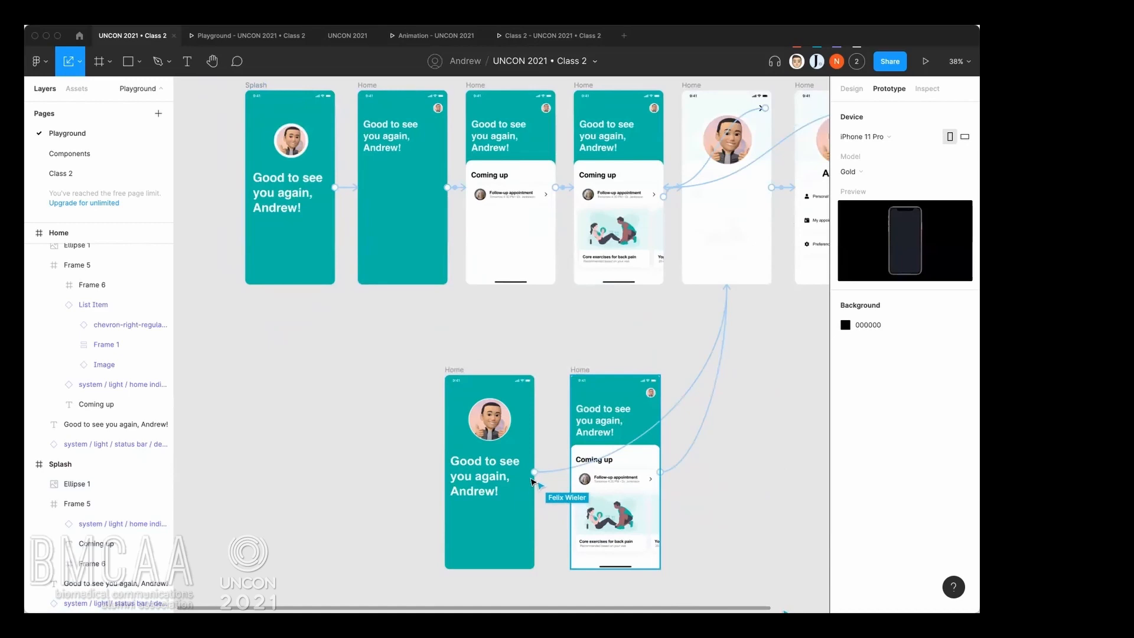
# Delete the tap interaction from the left lower Home frame.
pyautogui.scroll(5, 648, 509)
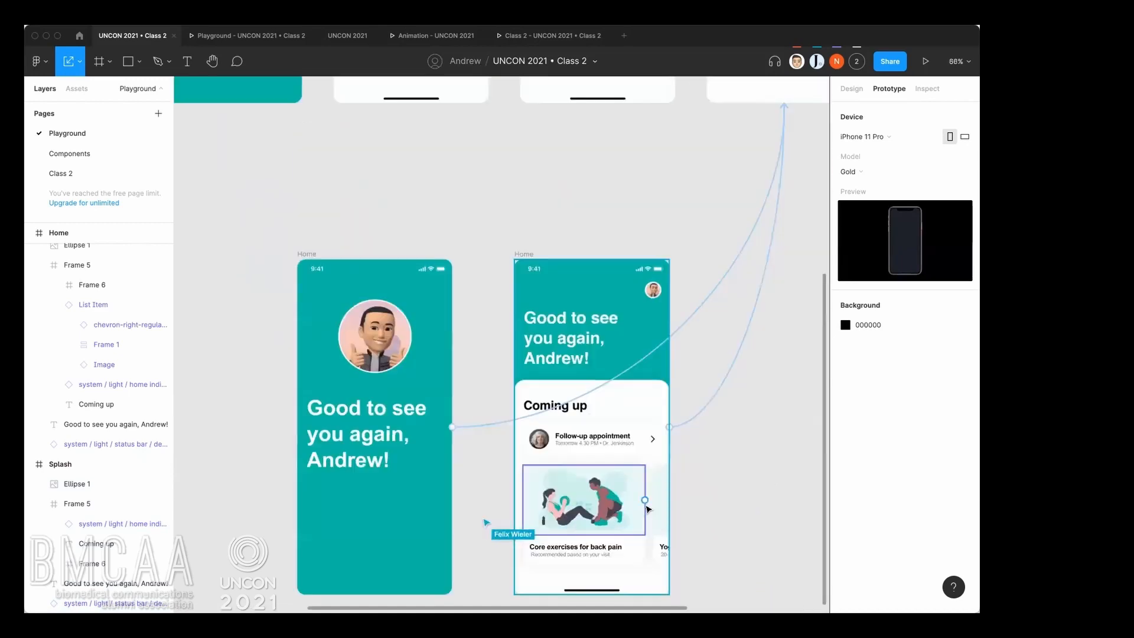
pyautogui.scroll(-2, 697, 352)
pyautogui.hscroll(2, 697, 352)
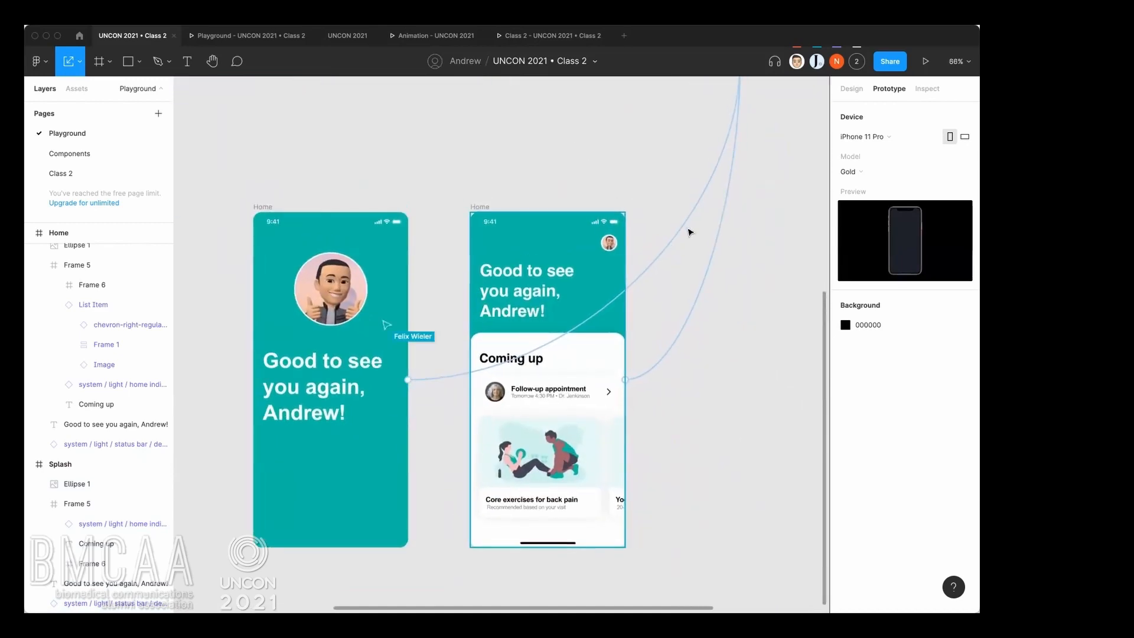
pyautogui.click(266, 207)
pyautogui.click(299, 172)
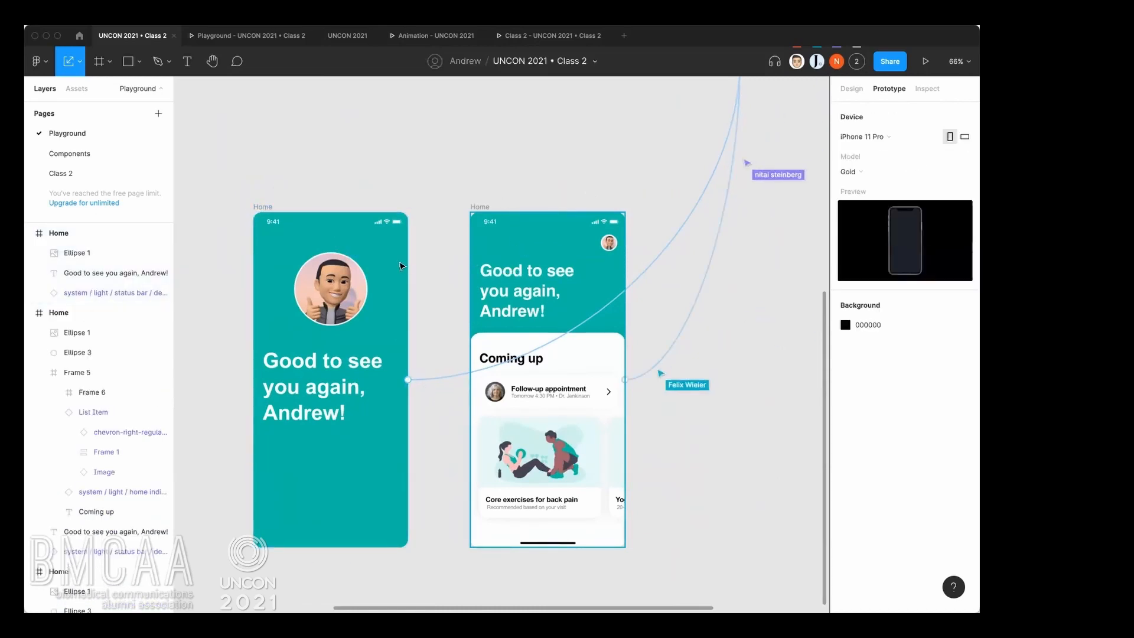
pyautogui.click(263, 208)
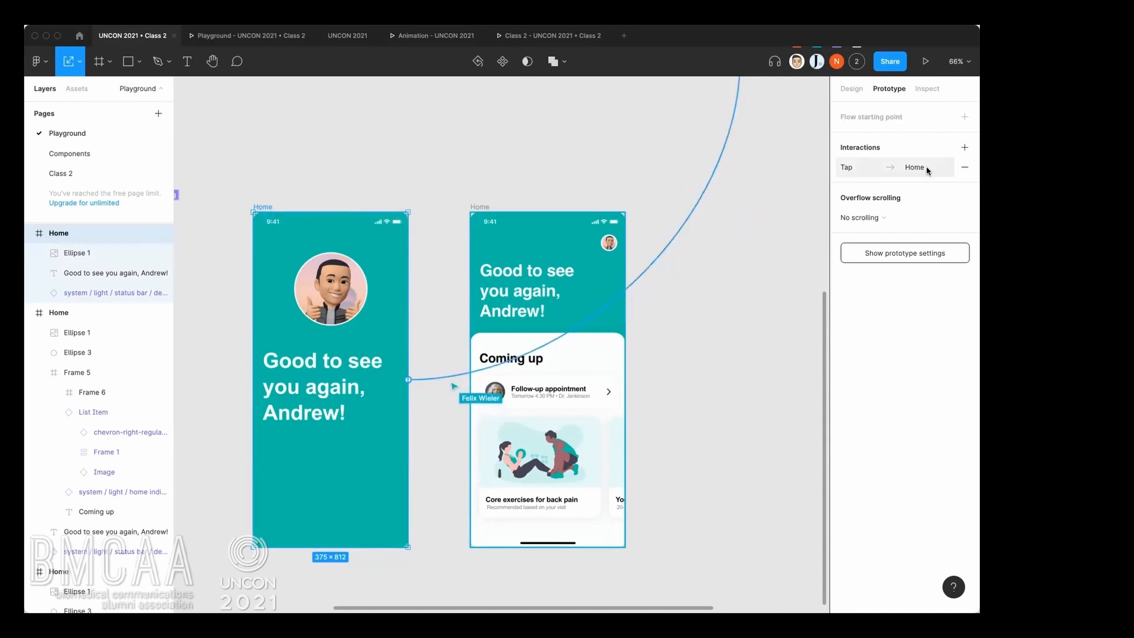
pyautogui.click(964, 170)
pyautogui.click(487, 203)
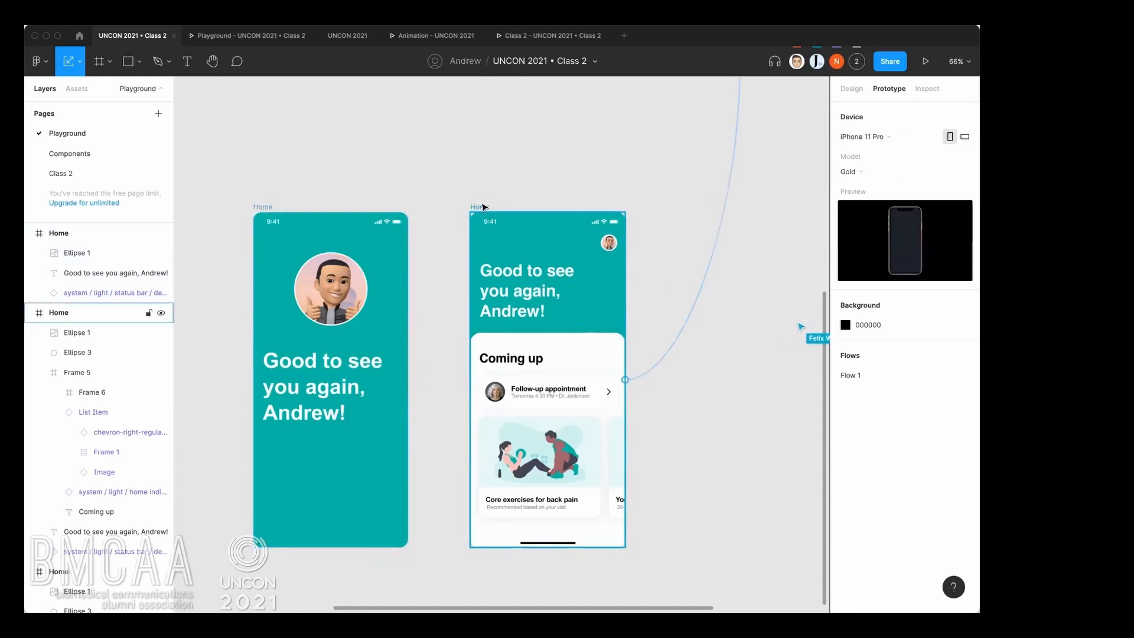
# Delete the interaction from the right lower Home frame.
pyautogui.click(482, 206)
pyautogui.click(963, 168)
pyautogui.click(303, 208)
# Connect the left lower Home frame to the right one with an On tap interaction that navigates to Home.
pyautogui.click(270, 207)
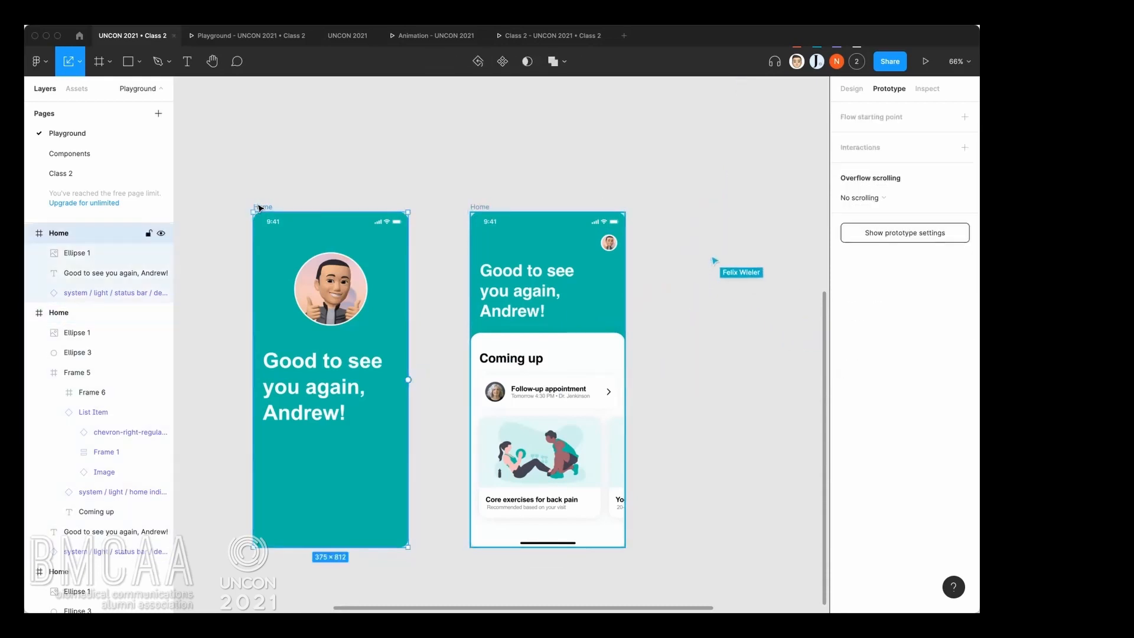
pyautogui.click(450, 288)
pyautogui.click(271, 208)
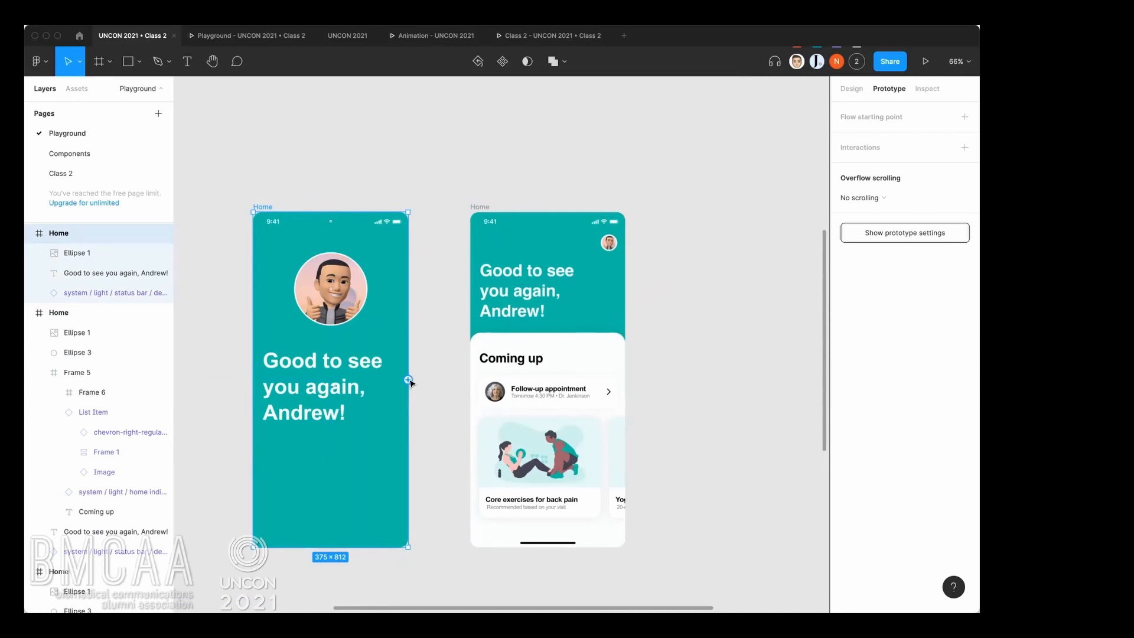
pyautogui.moveTo(456, 349); pyautogui.dragTo(483, 342)
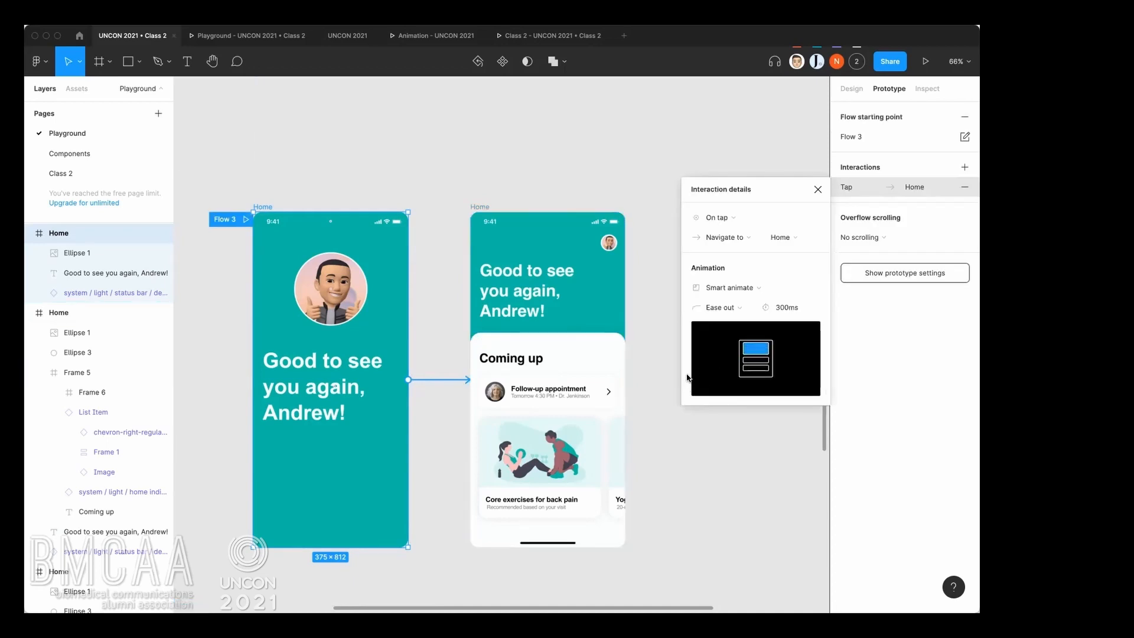
pyautogui.click(745, 221)
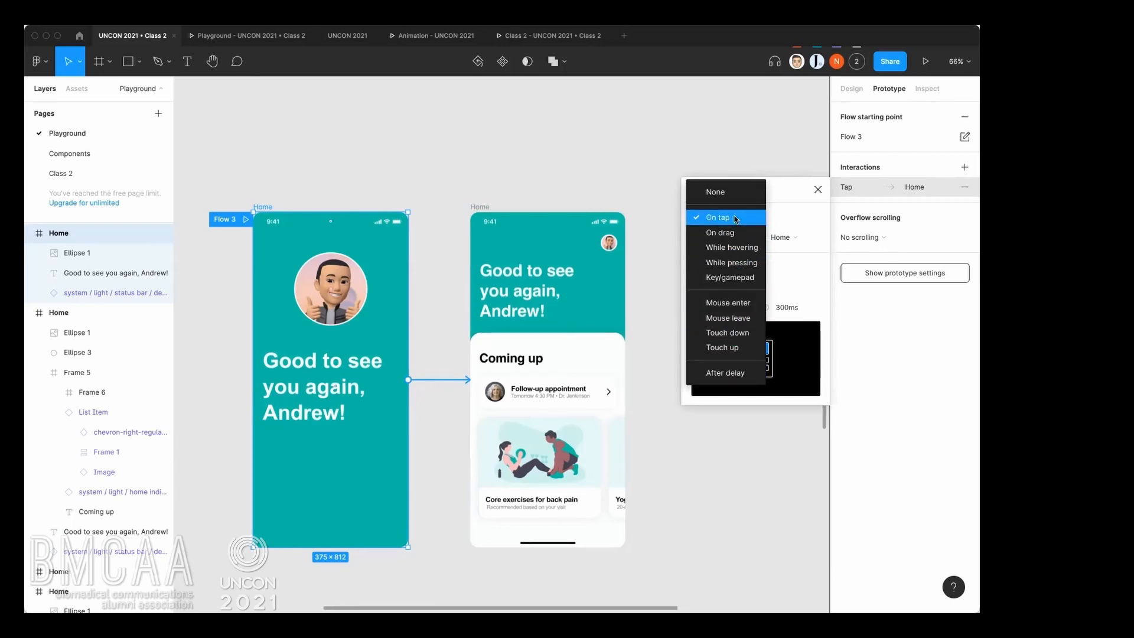
pyautogui.click(735, 220)
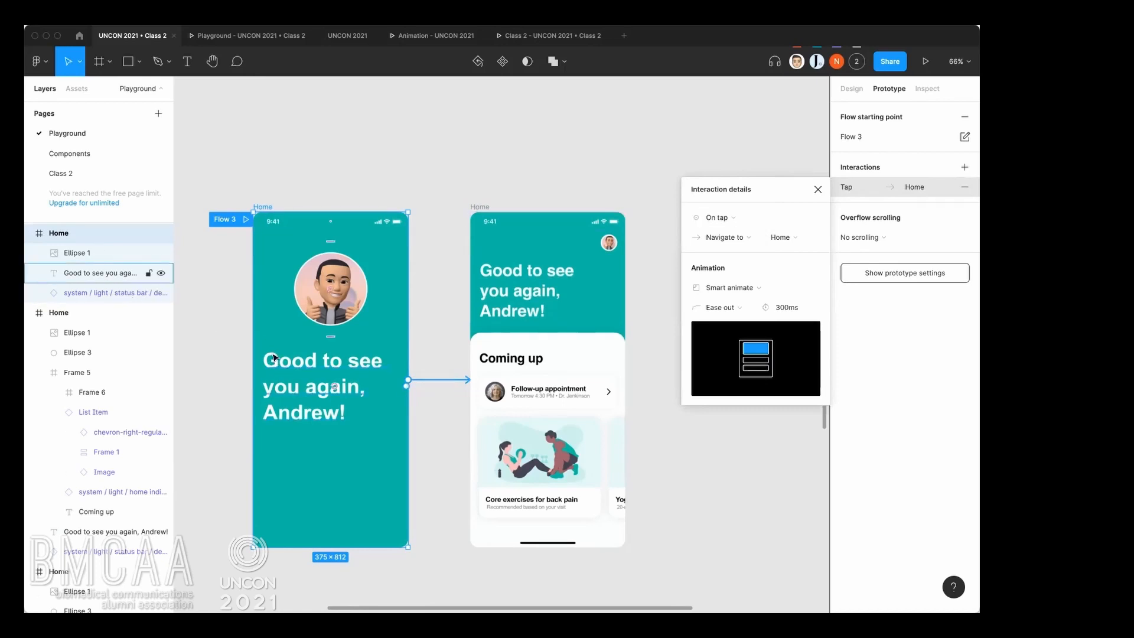
# Try the After delay trigger on the new interaction and set it back to On tap.
pyautogui.click(726, 218)
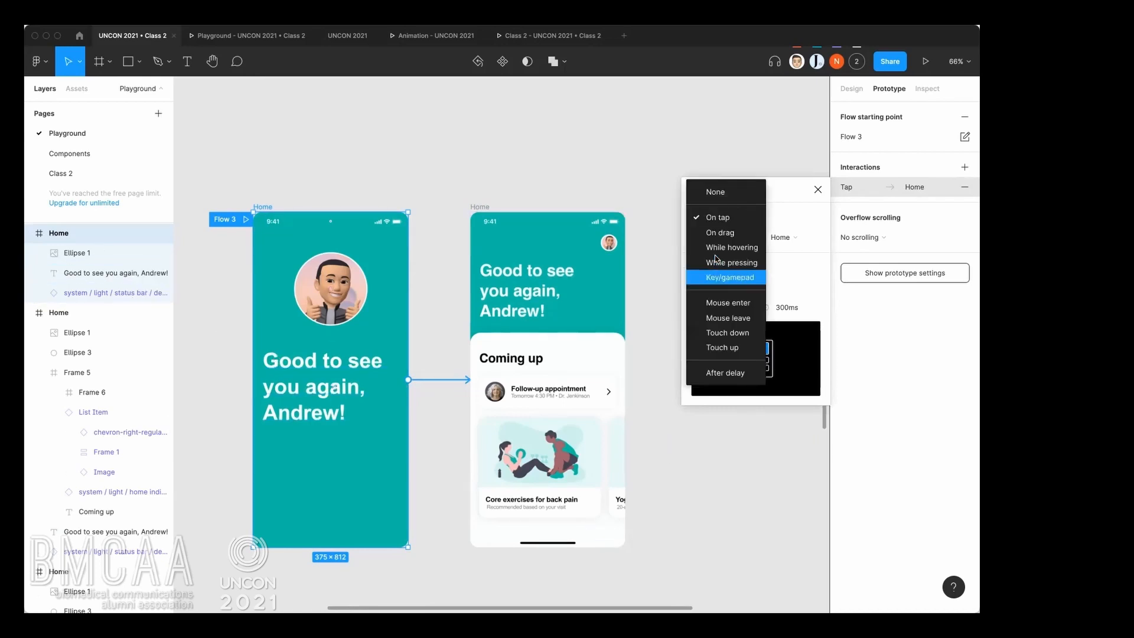
pyautogui.click(718, 373)
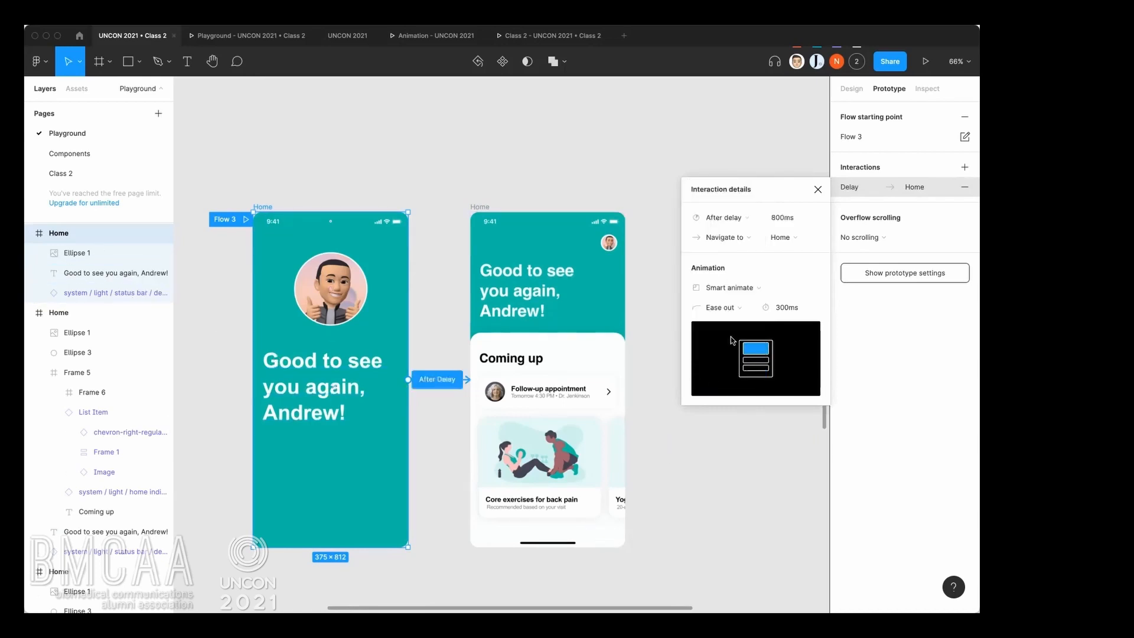
pyautogui.click(783, 222)
pyautogui.click(748, 219)
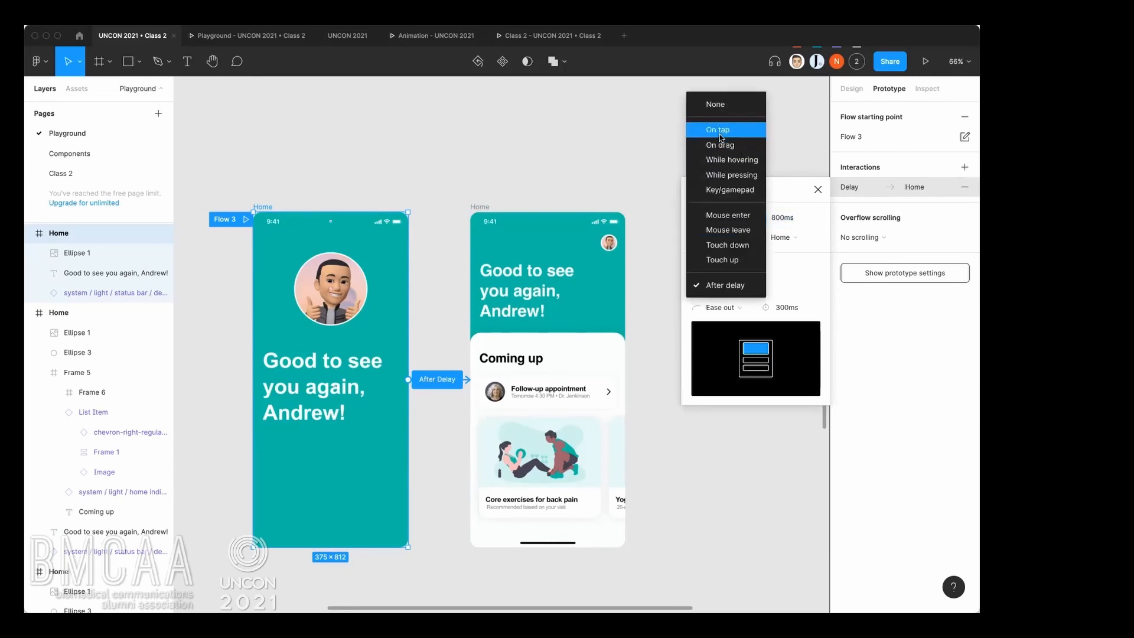
pyautogui.click(720, 131)
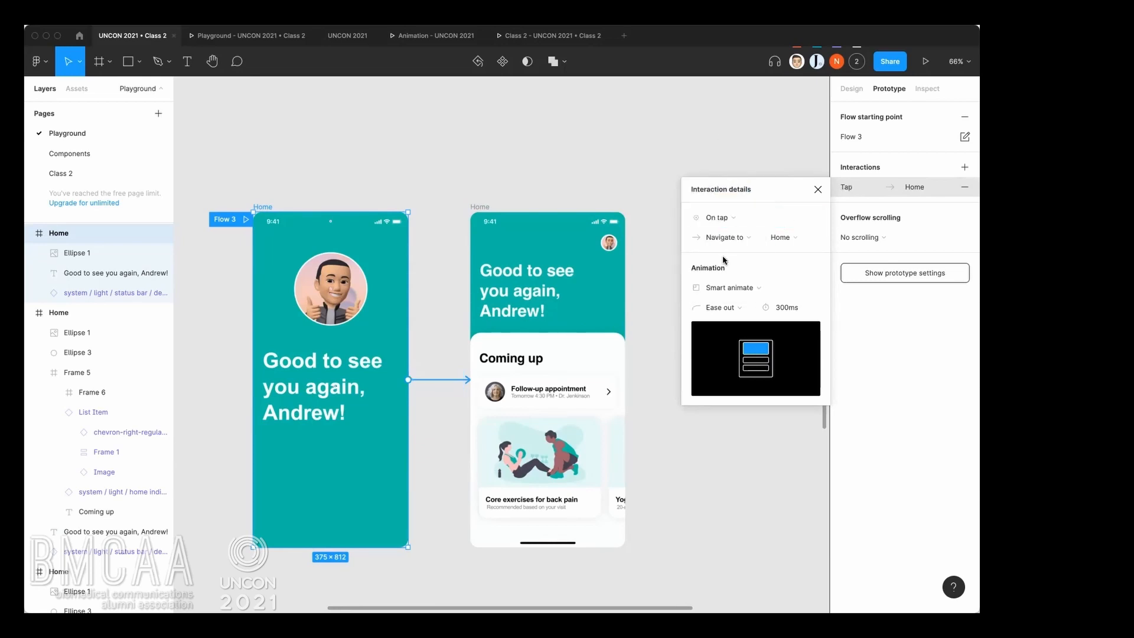
# Try the Move in and Push animations on the interaction and set it back to Smart animate.
pyautogui.click(730, 288)
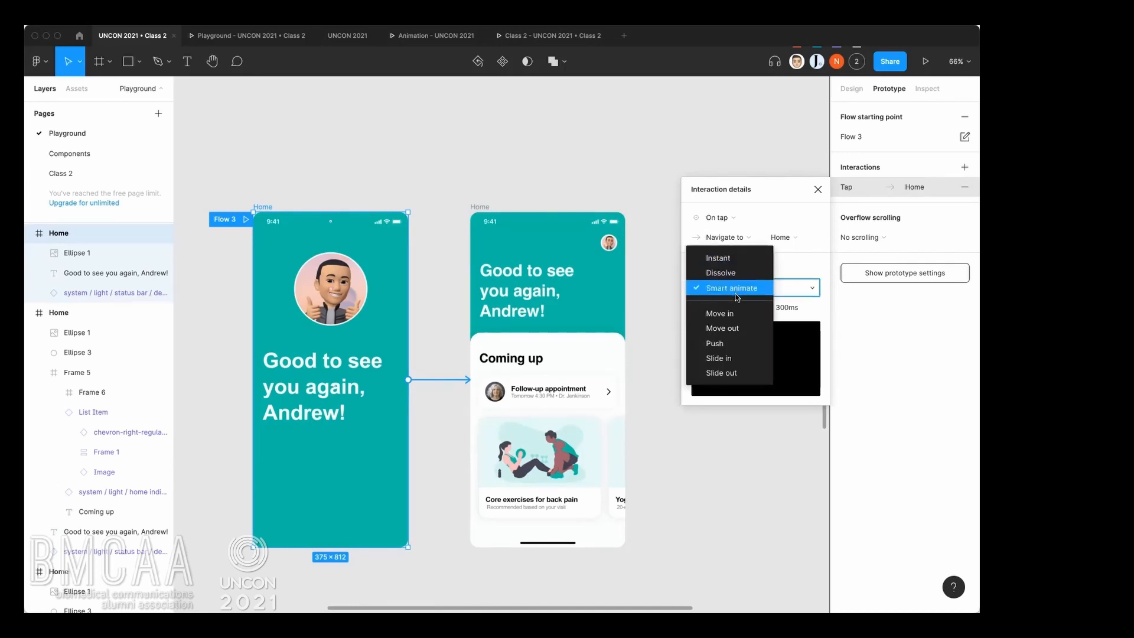
pyautogui.click(739, 292)
pyautogui.click(740, 289)
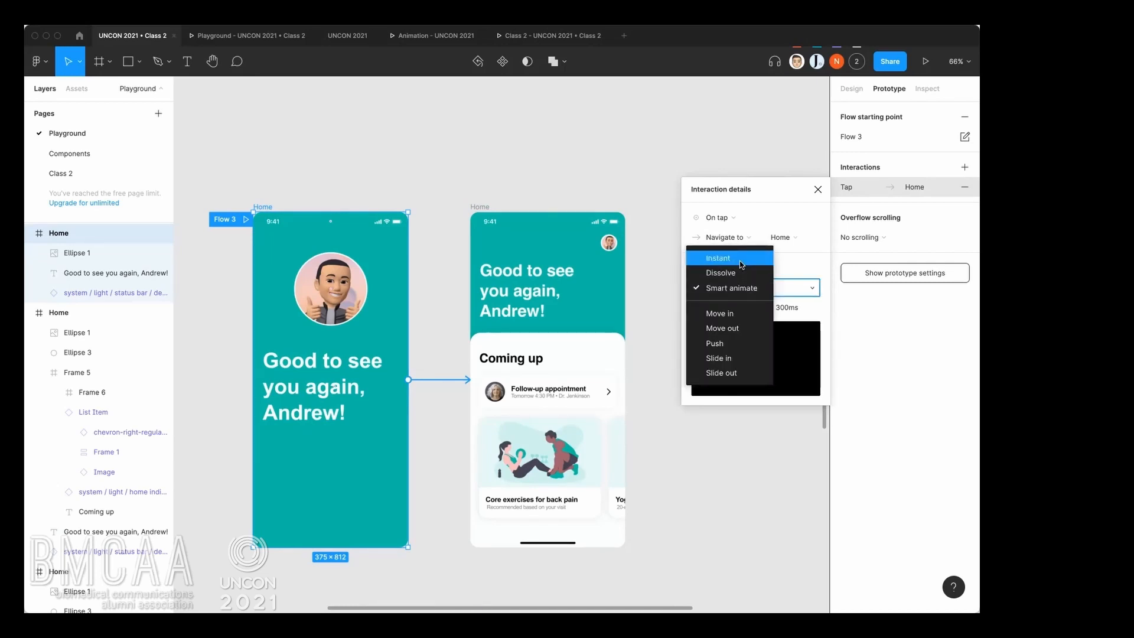
pyautogui.click(736, 311)
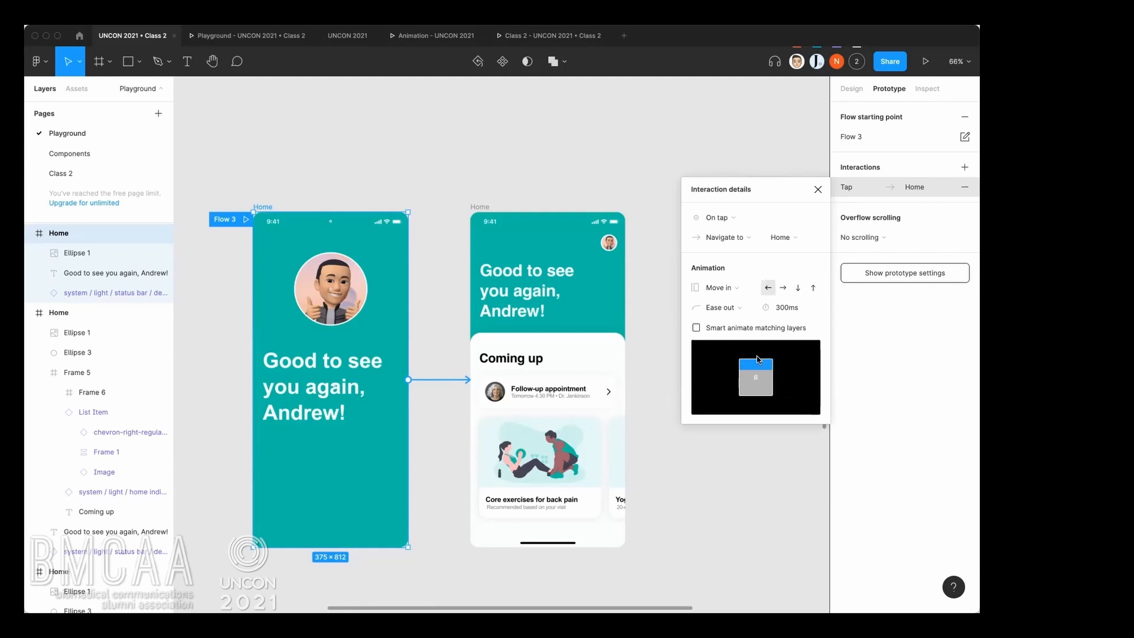
pyautogui.click(738, 289)
pyautogui.click(742, 319)
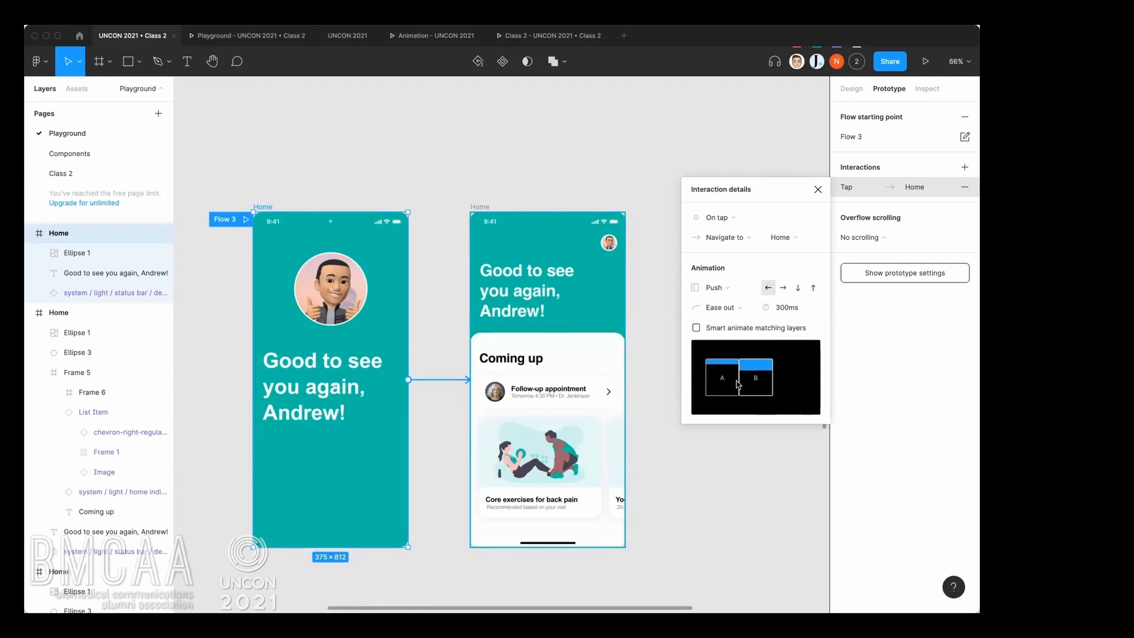
pyautogui.click(732, 289)
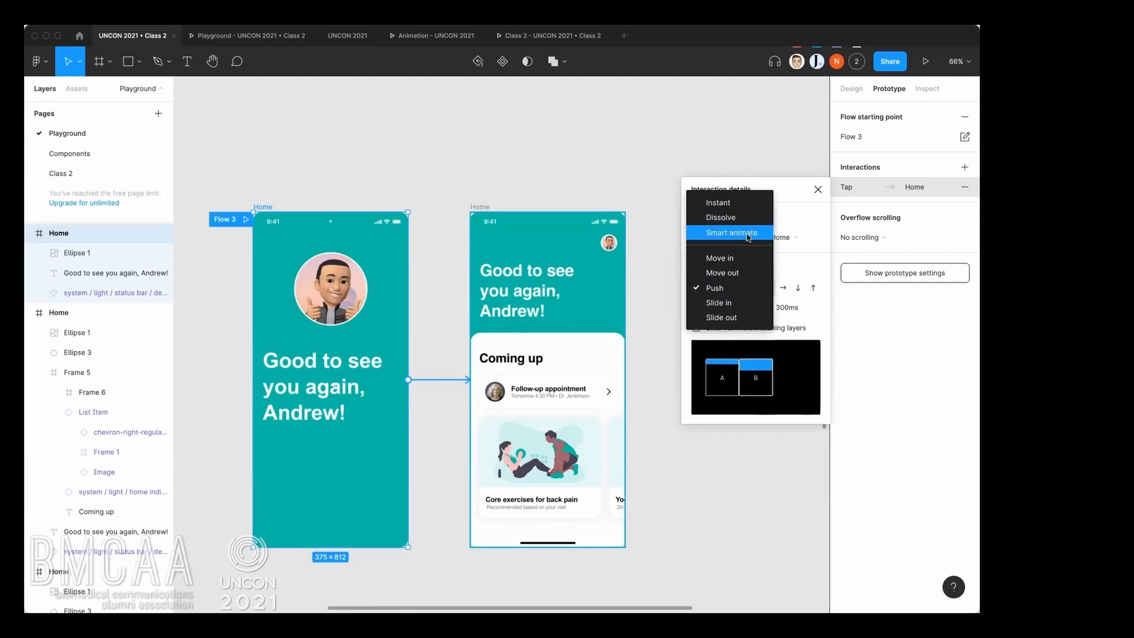
pyautogui.click(732, 232)
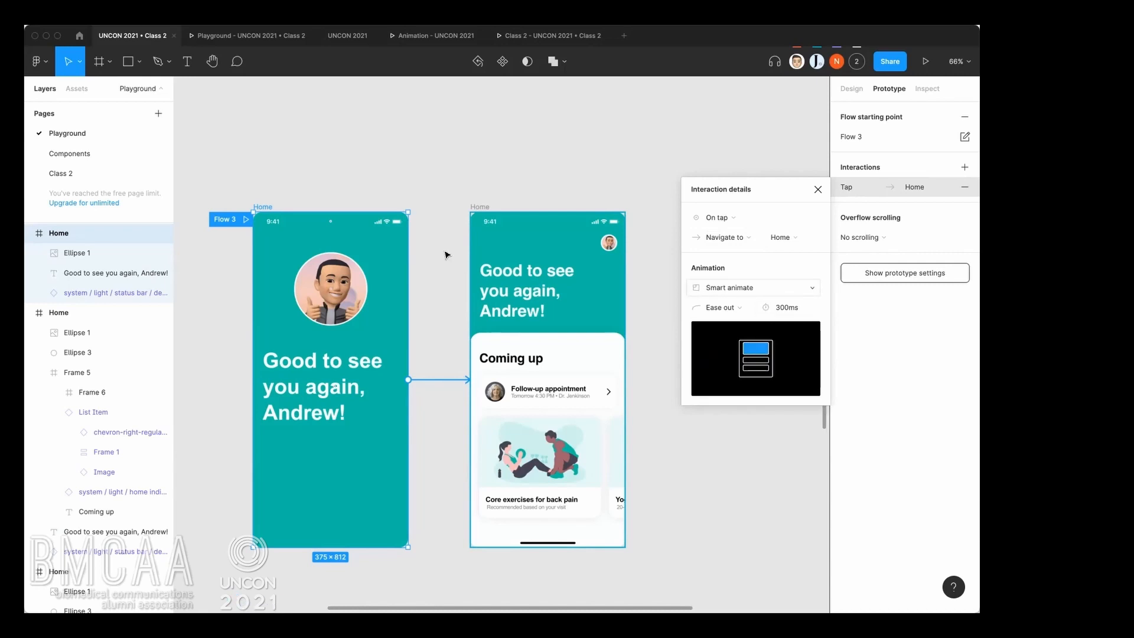
# Compare the matching avatar and greeting text layers in the two connected lower Home frames.
pyautogui.click(355, 297)
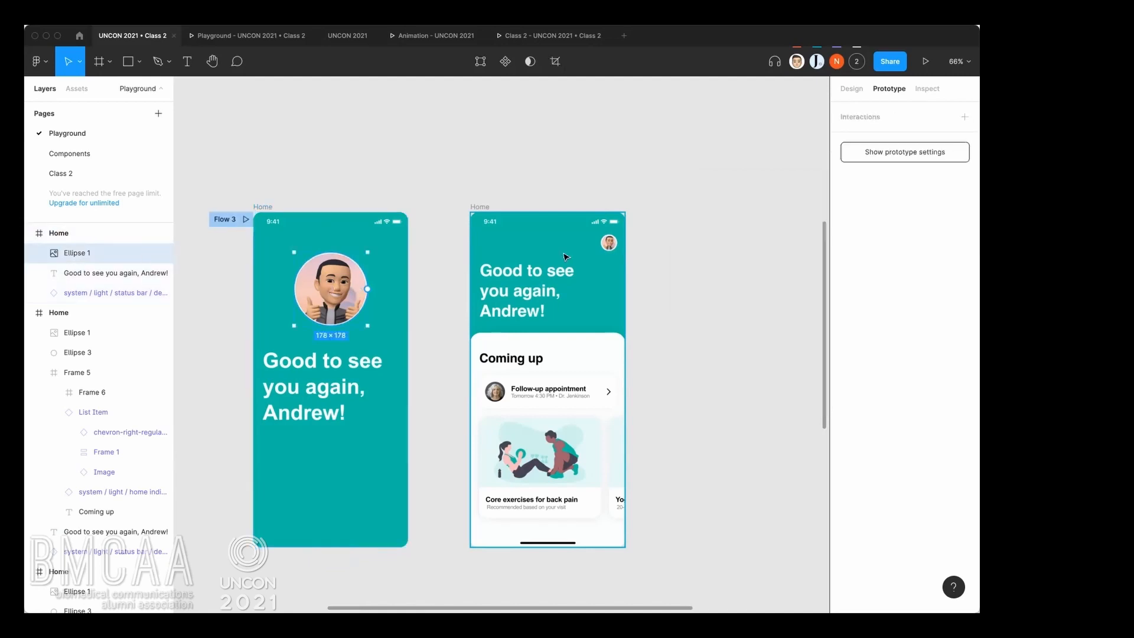
pyautogui.click(613, 247)
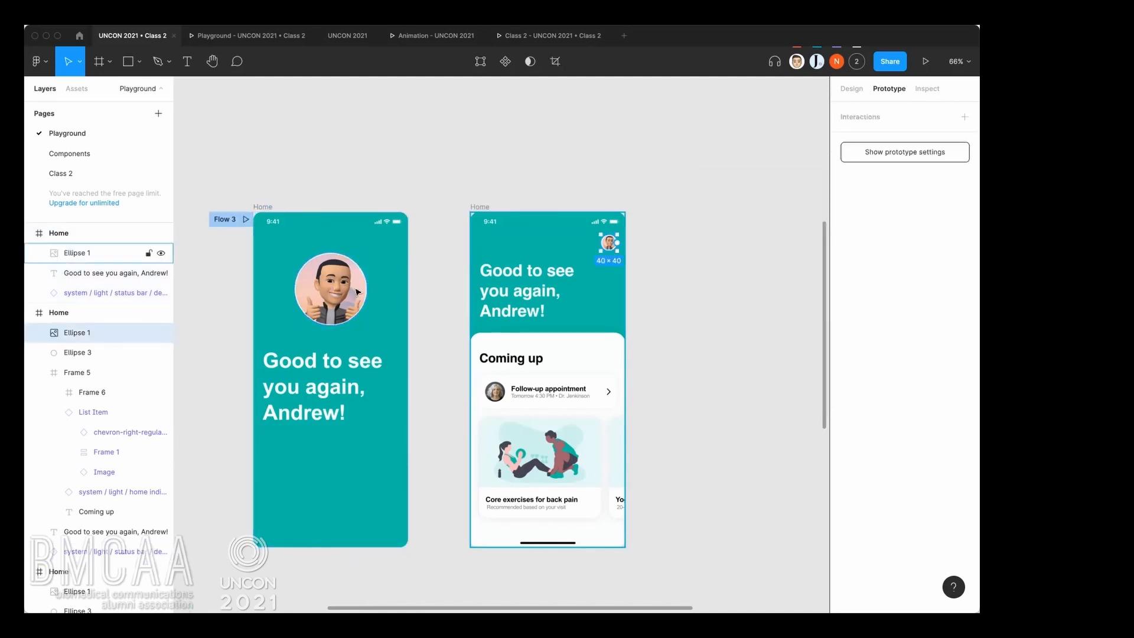
pyautogui.click(118, 253)
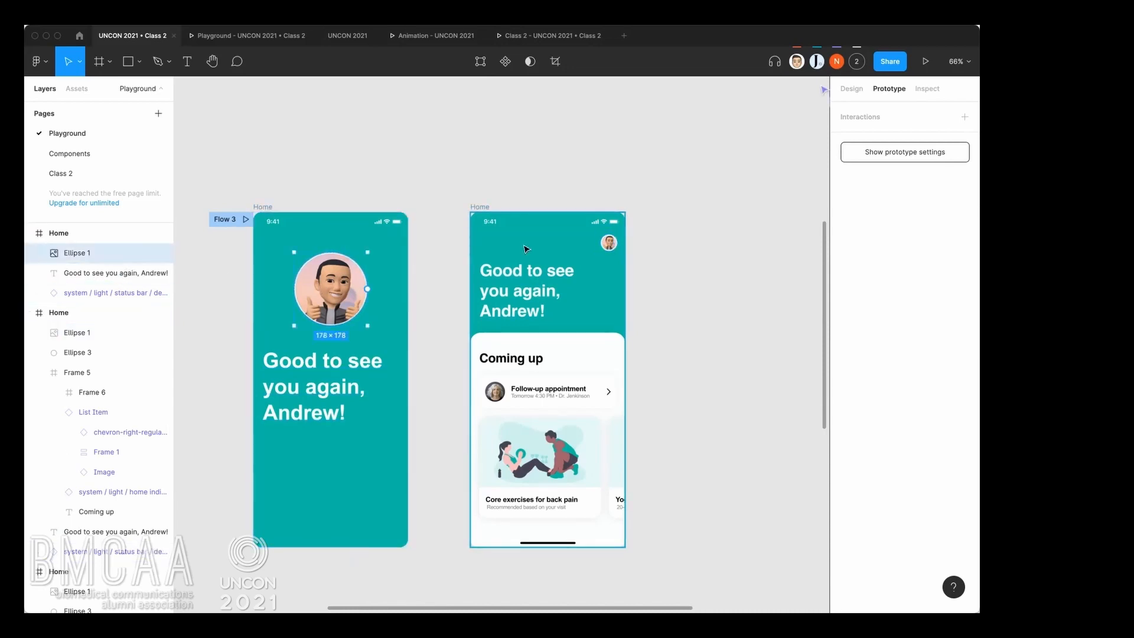
pyautogui.click(616, 245)
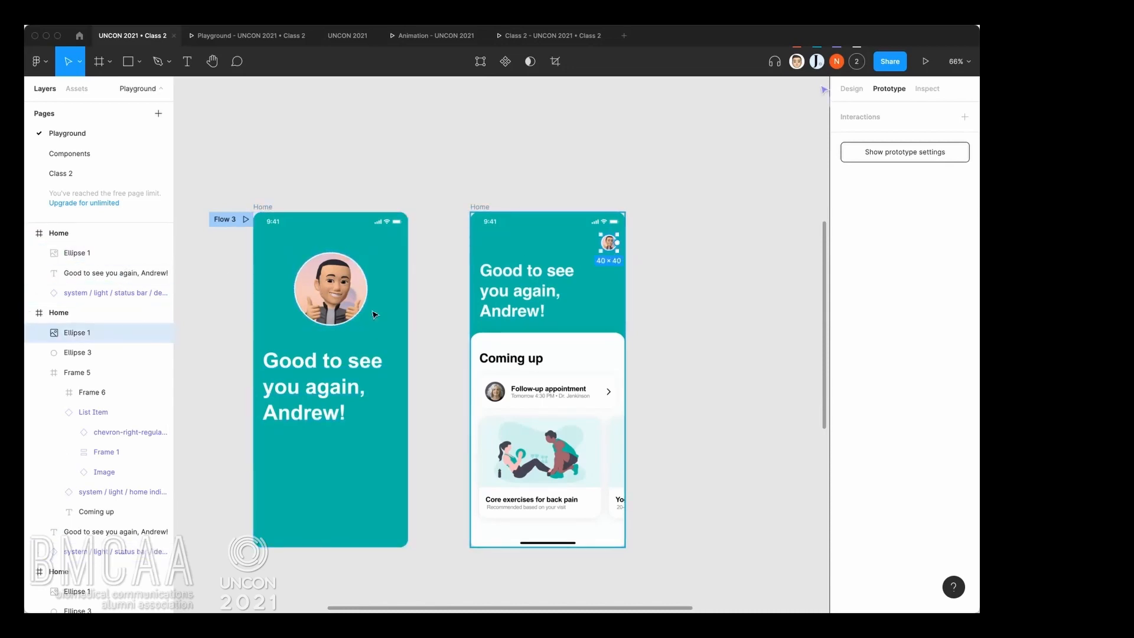
pyautogui.click(338, 282)
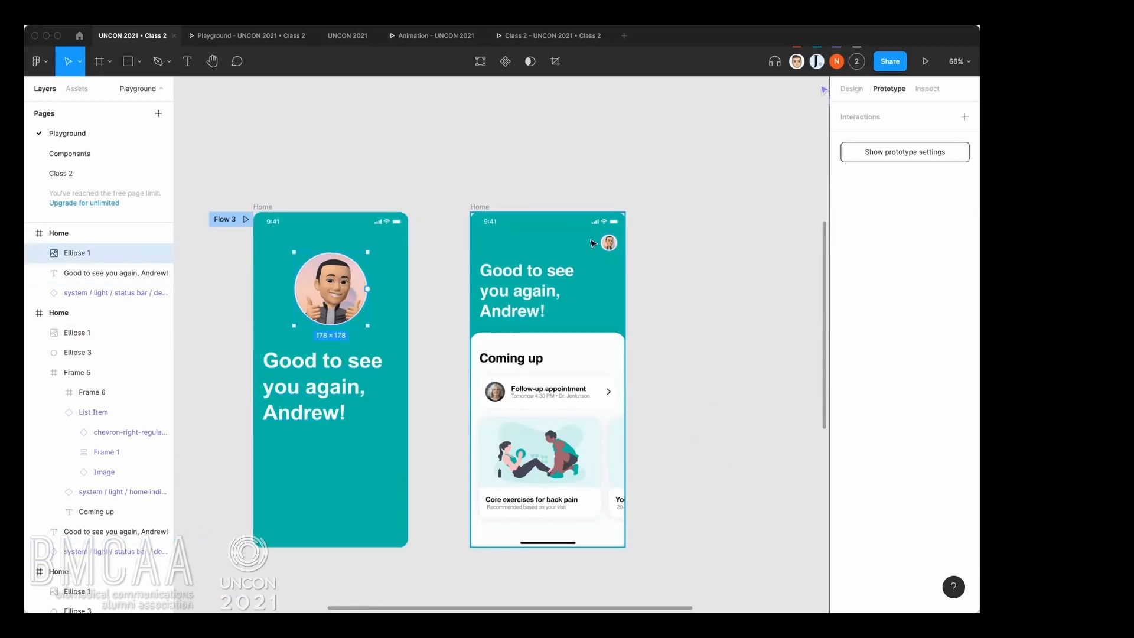
pyautogui.click(381, 362)
pyautogui.click(502, 307)
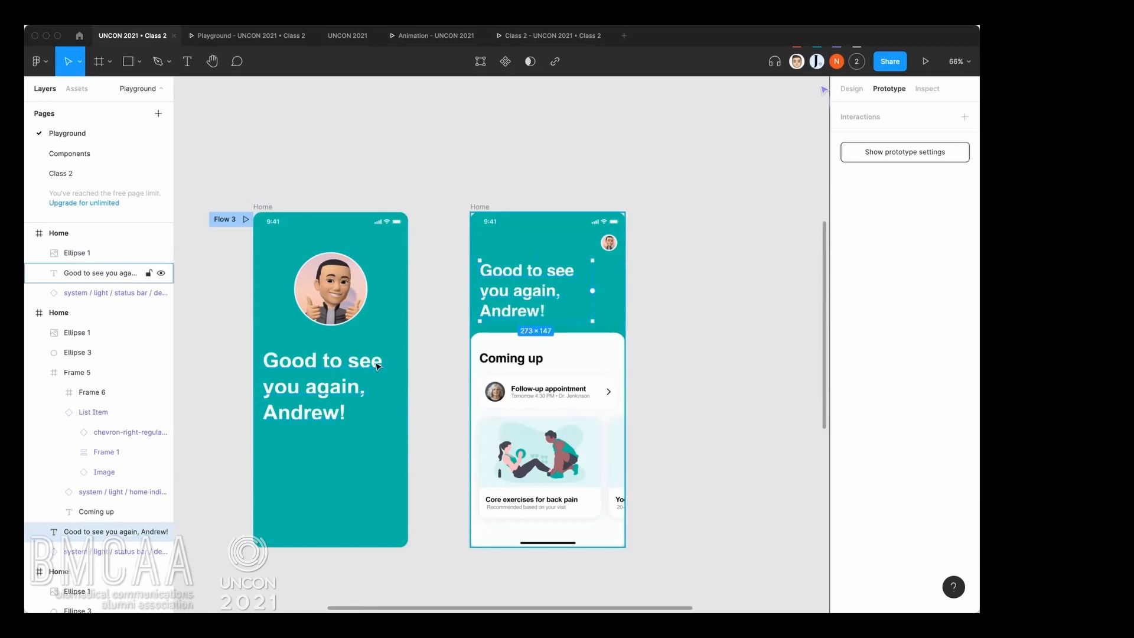
pyautogui.click(428, 329)
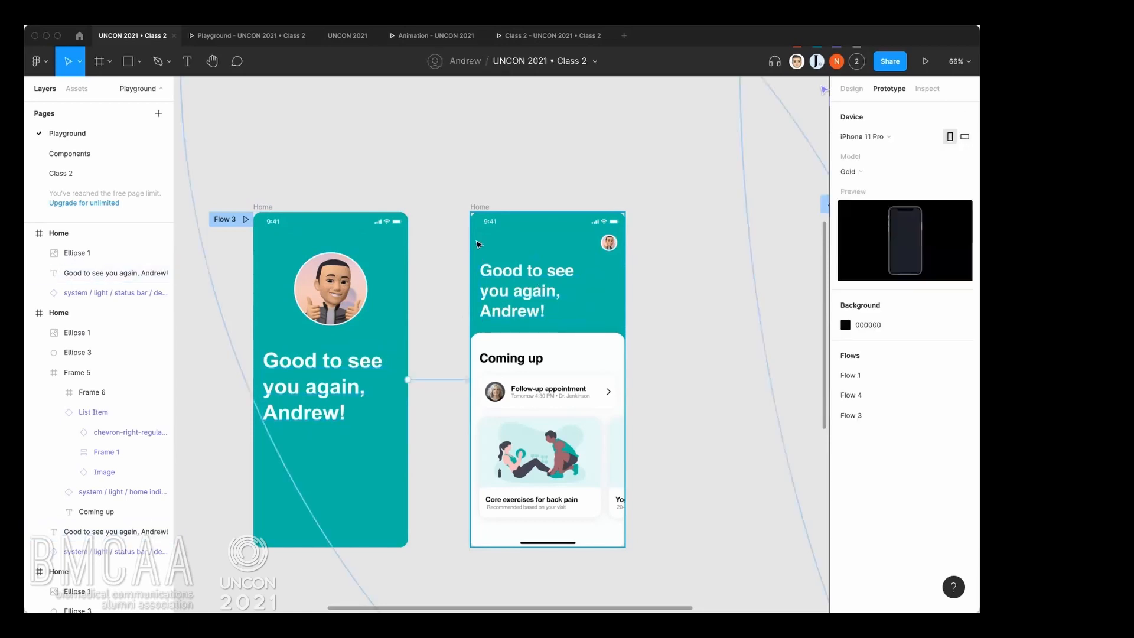
# Check the prototype settings of both connected lower Home frames.
pyautogui.click(264, 207)
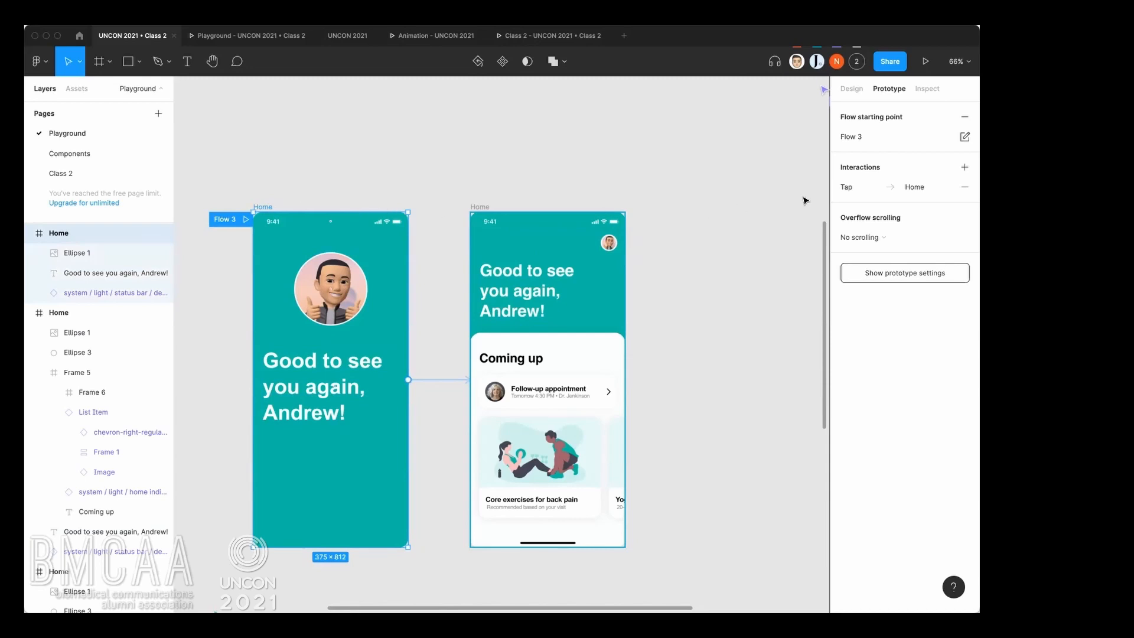
pyautogui.click(480, 206)
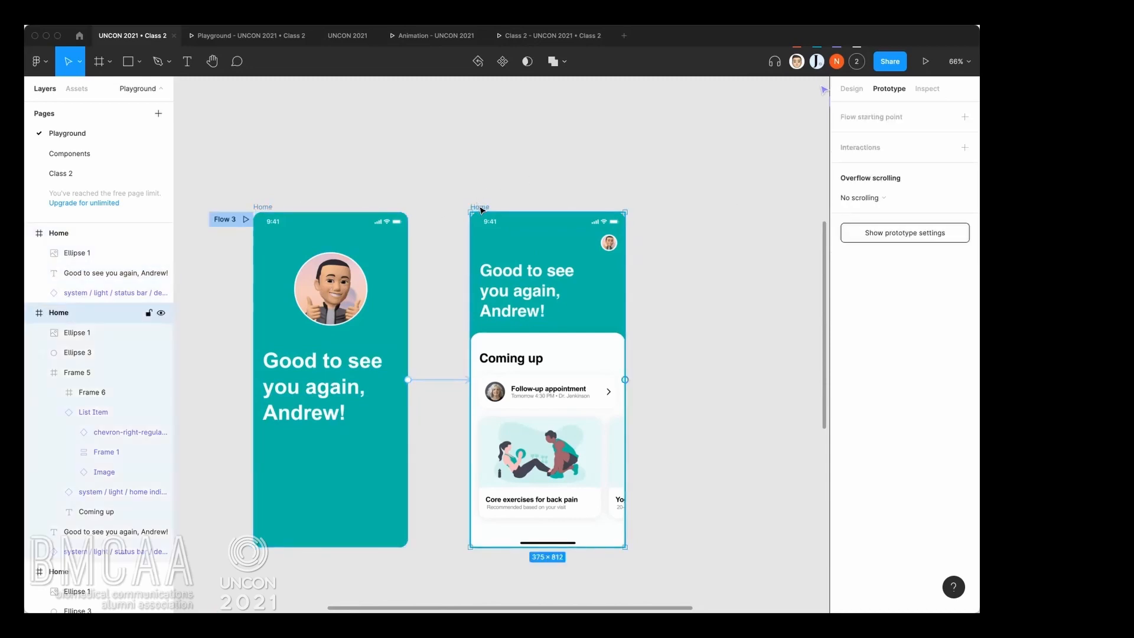
pyautogui.click(263, 206)
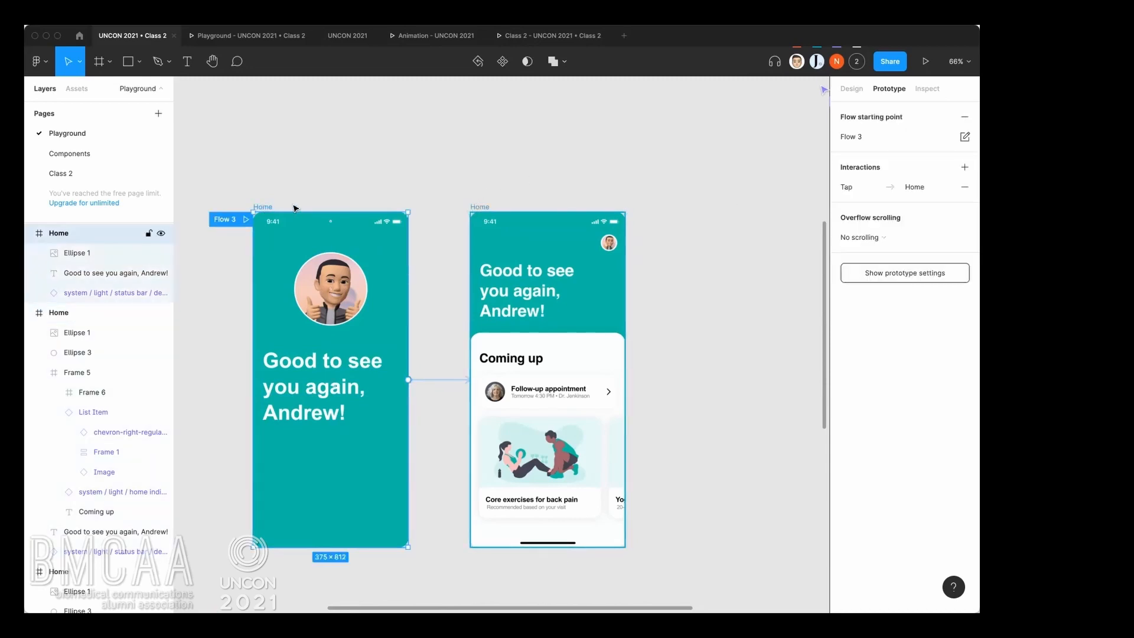
pyautogui.click(481, 207)
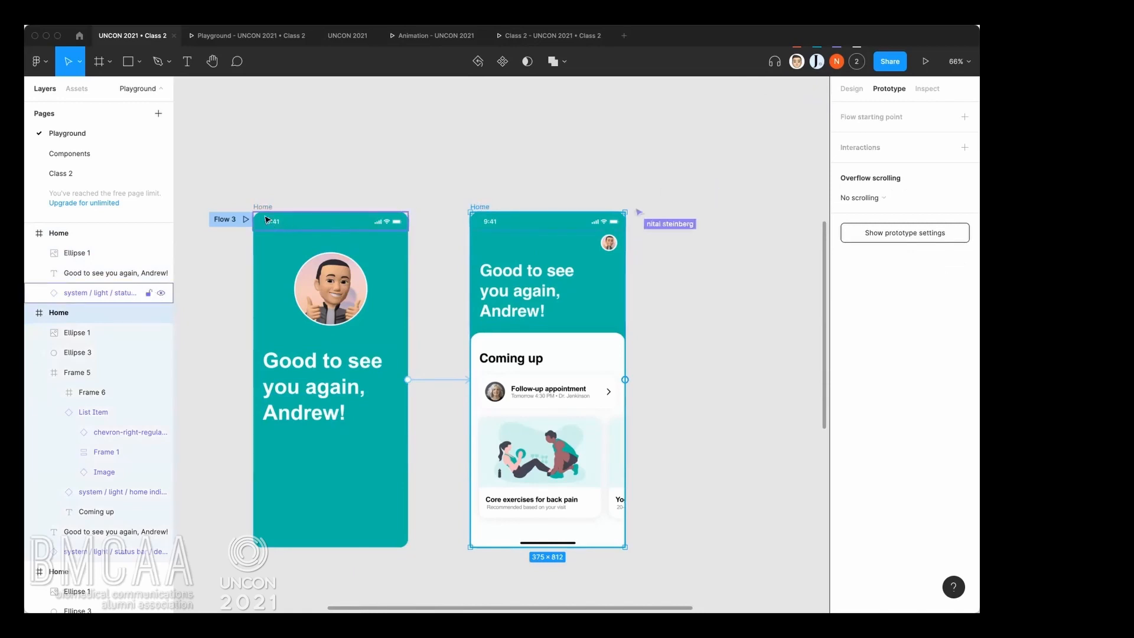
# Preview Flow 3, test the tap transition from the greeting screen to the home screen, and return to the design file.
pyautogui.click(248, 222)
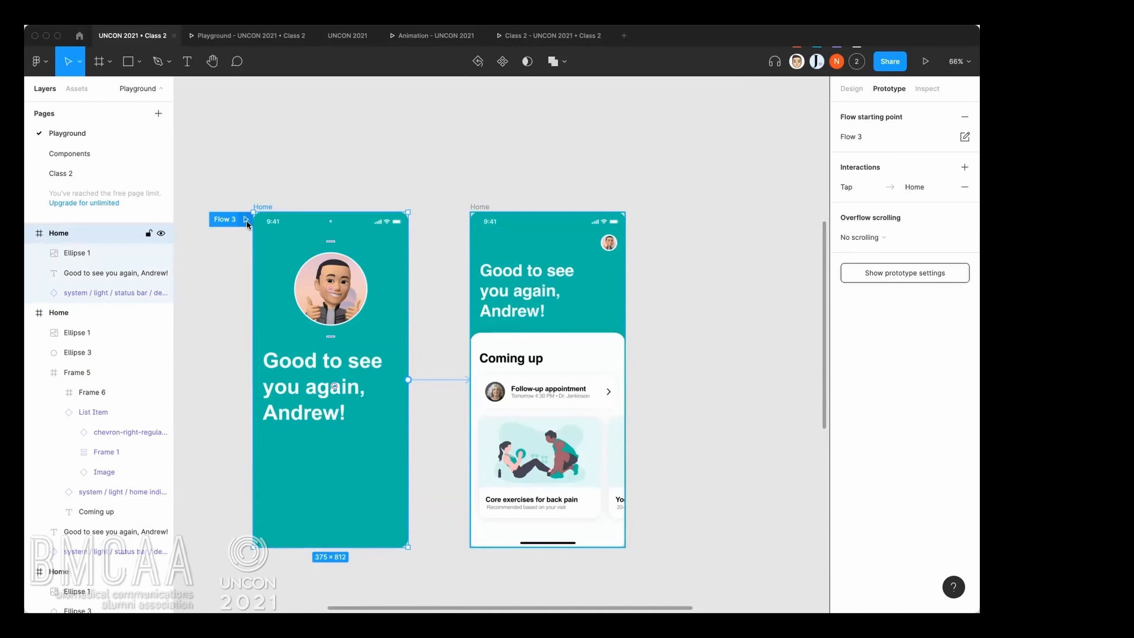
pyautogui.click(246, 220)
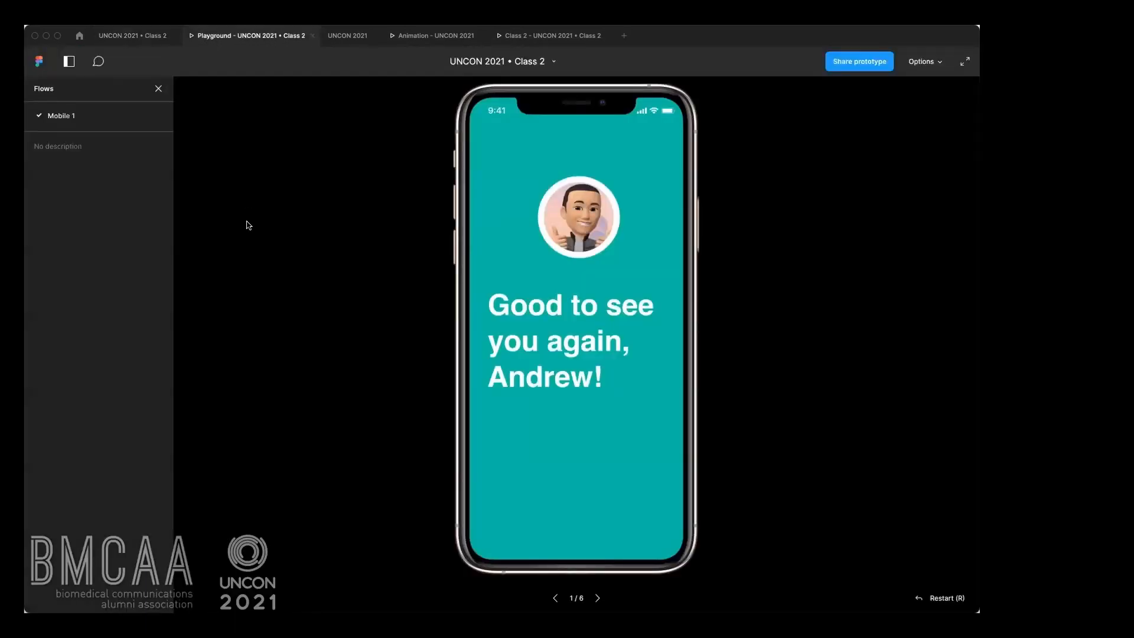
pyautogui.click(601, 531)
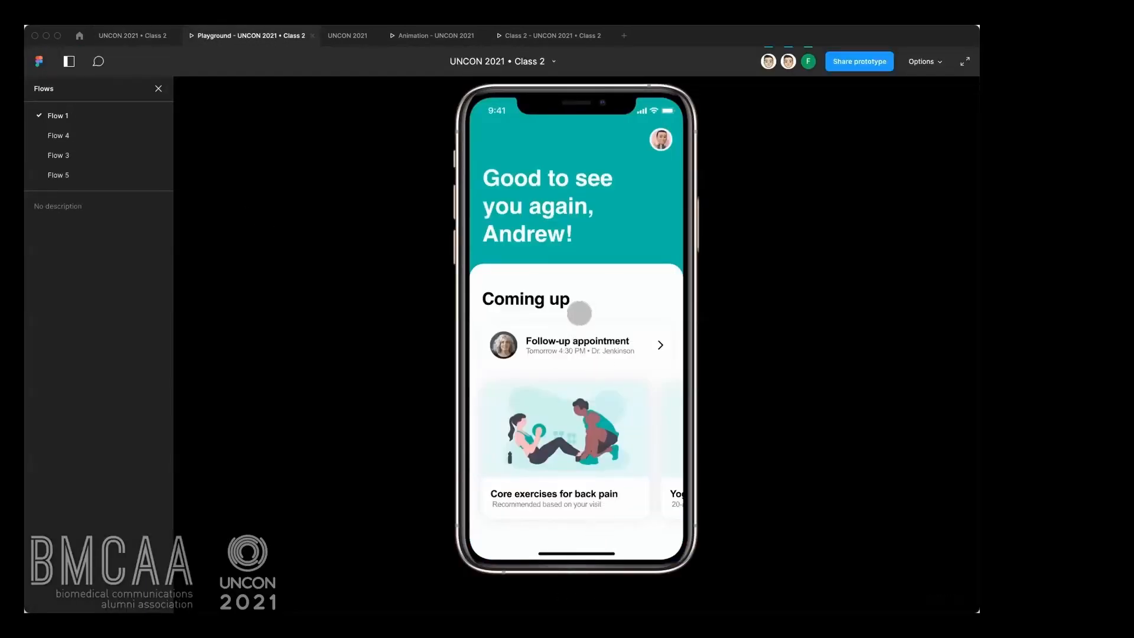
pyautogui.click(577, 312)
pyautogui.click(59, 155)
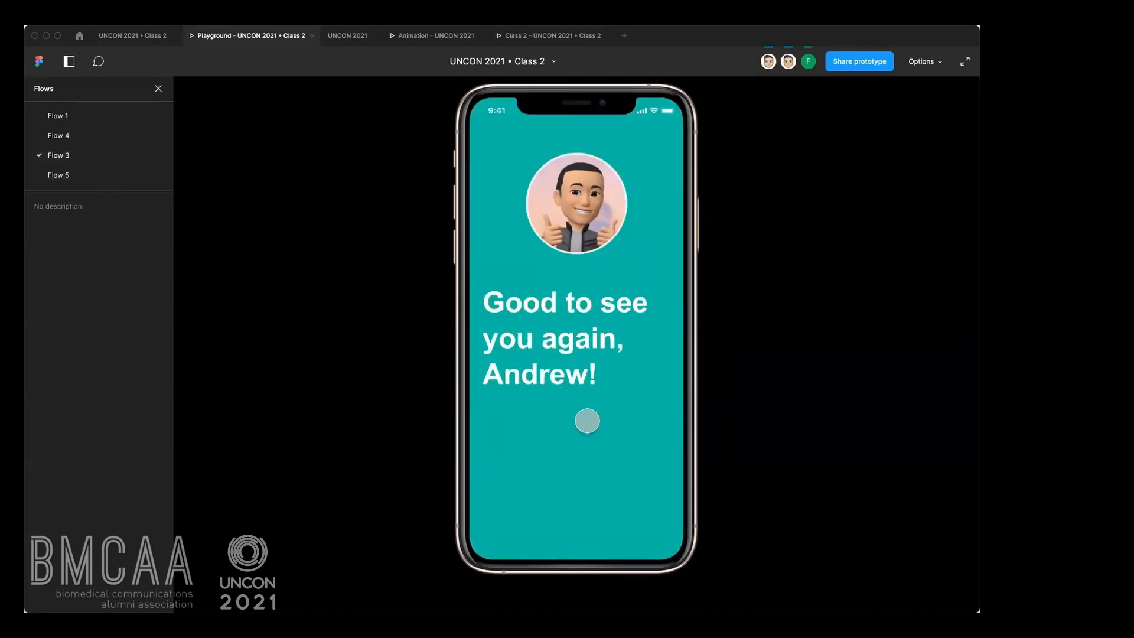
pyautogui.click(582, 423)
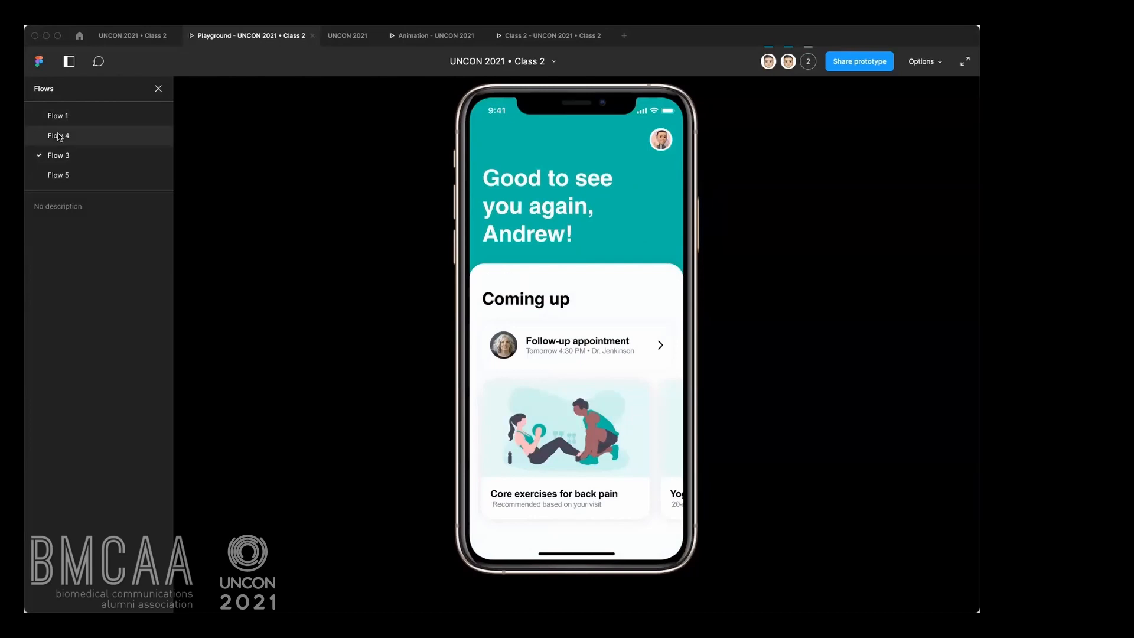
pyautogui.click(139, 37)
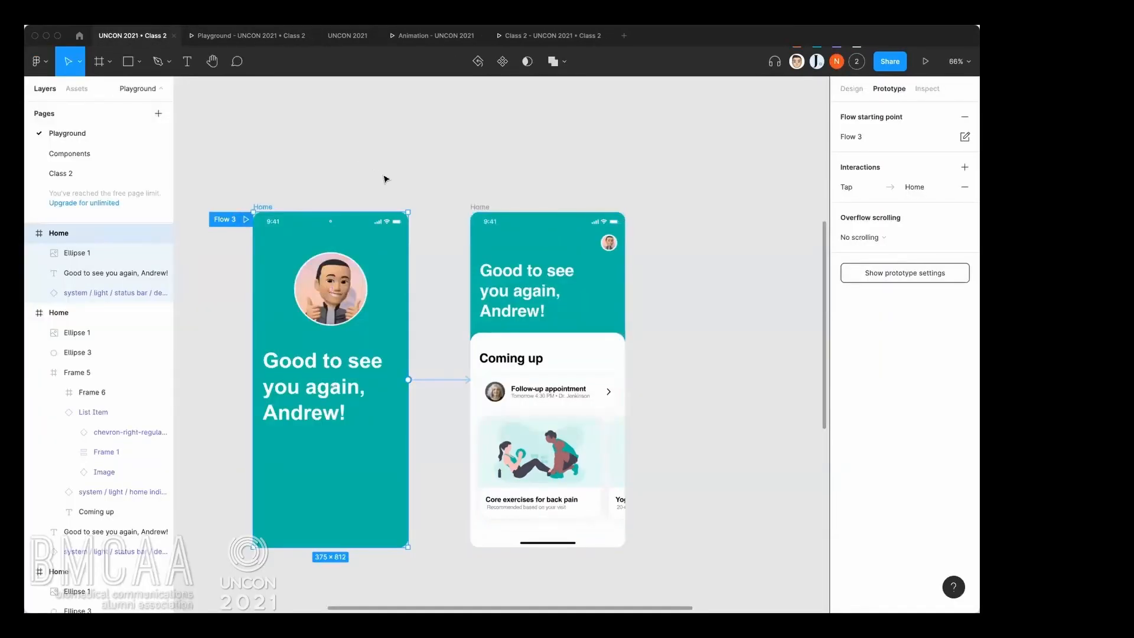
pyautogui.click(384, 179)
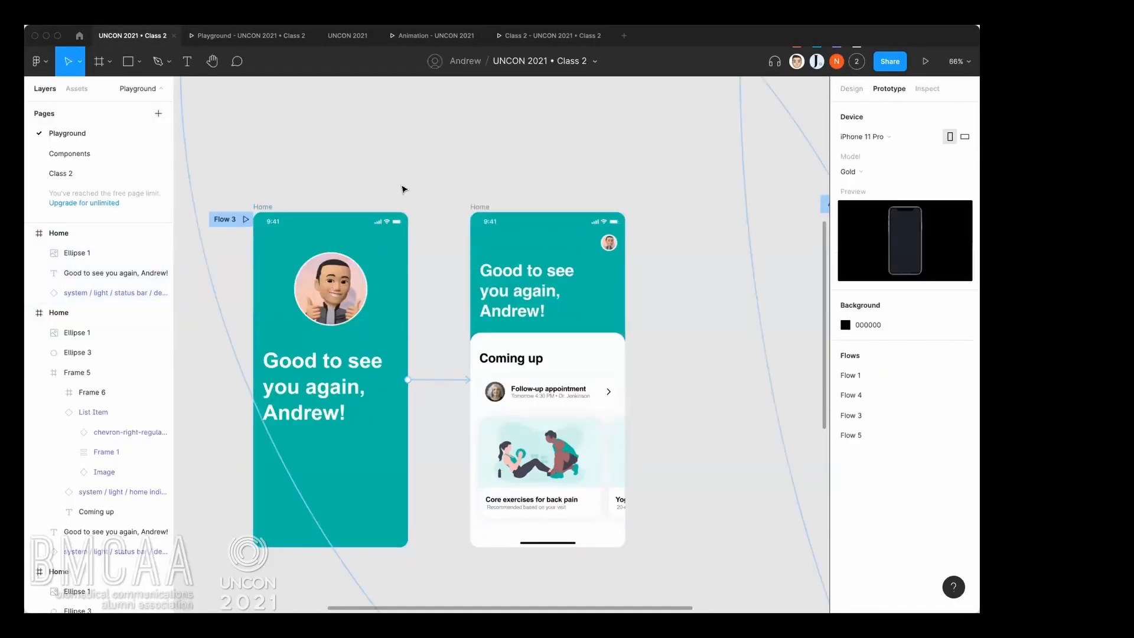
pyautogui.scroll(-3, 421, 199)
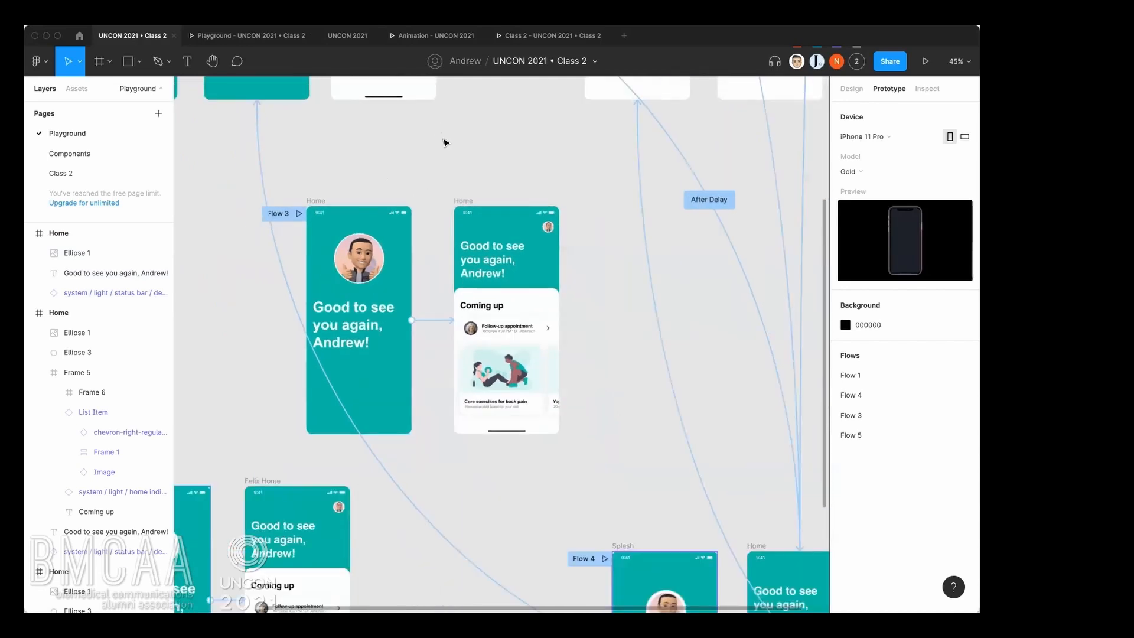
pyautogui.scroll(-5, 445, 142)
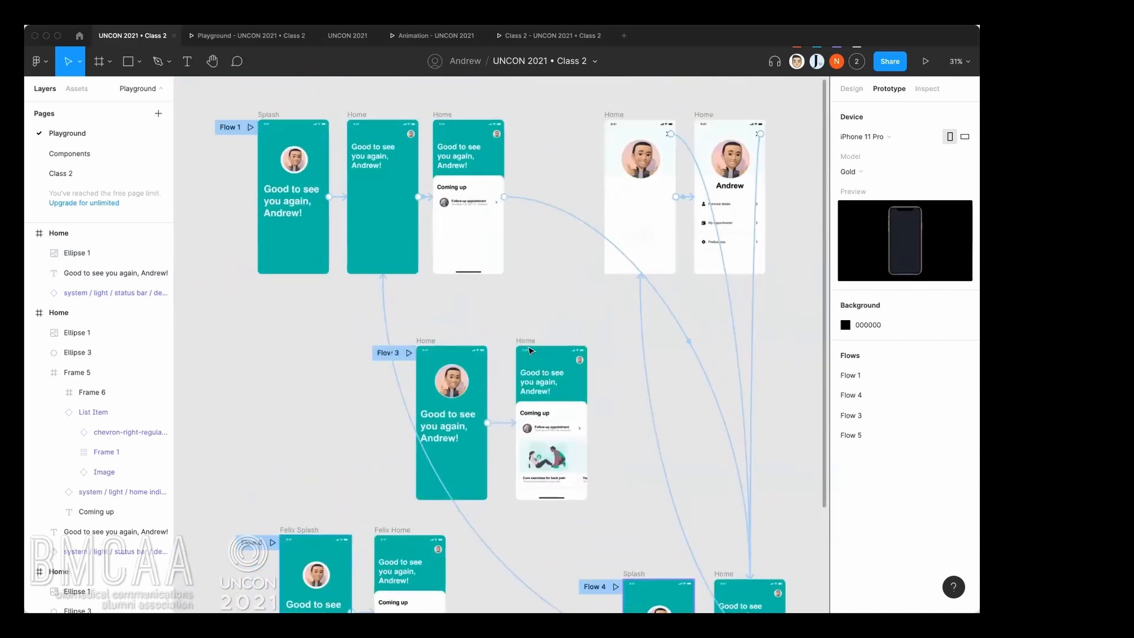
# Remove the prototype interactions from the Splash frame and the two Home frames in the Flow 1 row.
pyautogui.scroll(2, 530, 351)
pyautogui.scroll(-2, 519, 343)
pyautogui.hscroll(3, 520, 344)
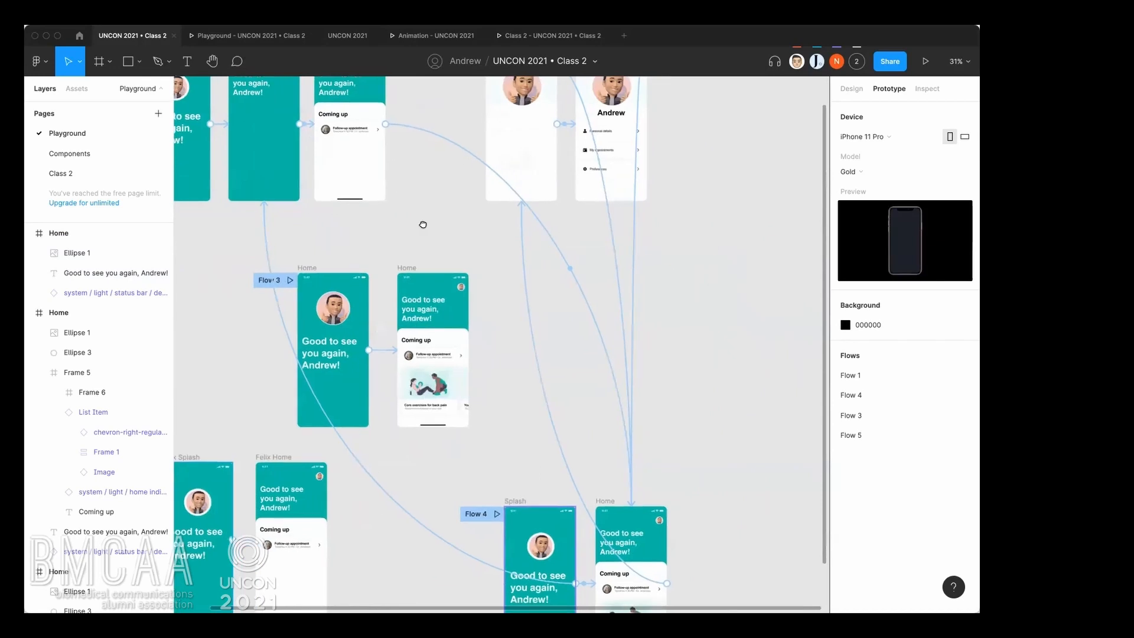
pyautogui.scroll(-2, 464, 284)
pyautogui.hscroll(-2, 510, 264)
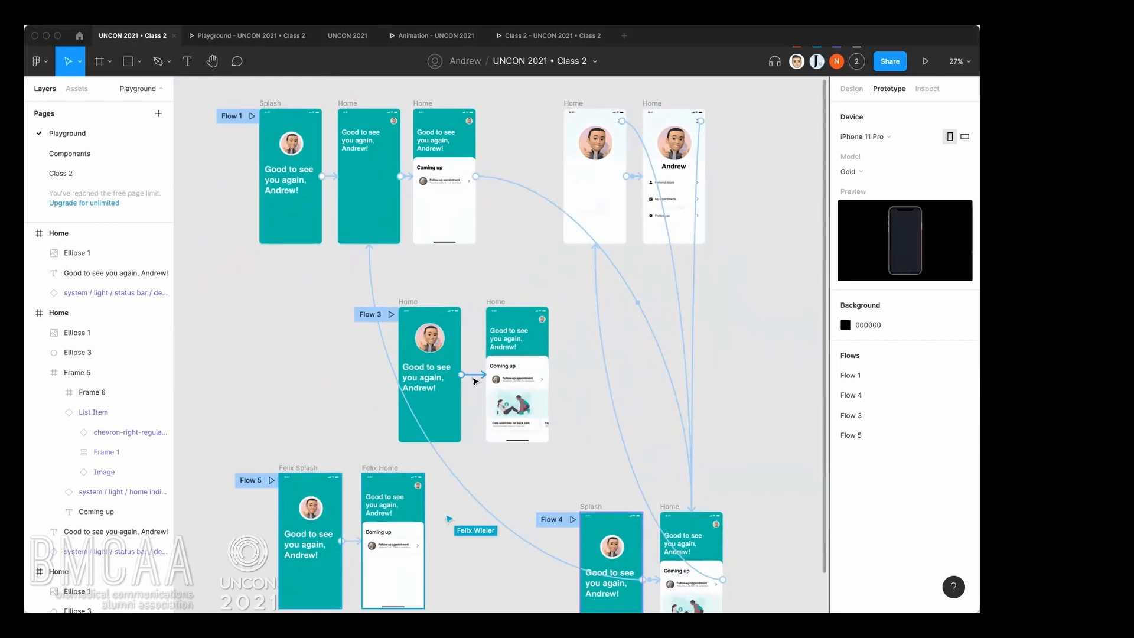
pyautogui.click(279, 105)
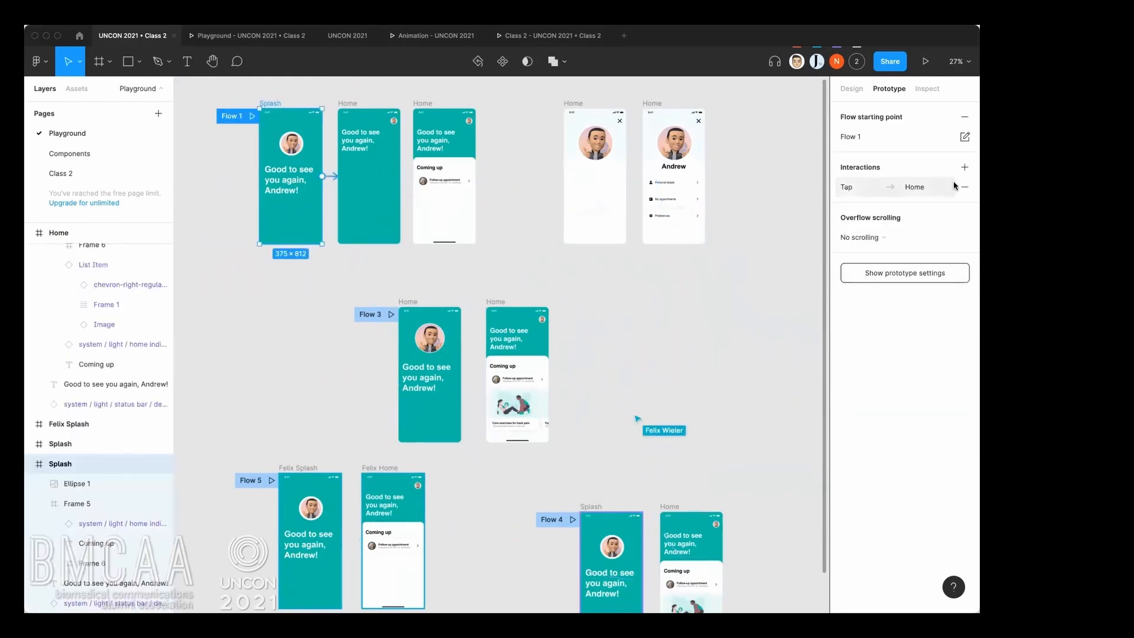
pyautogui.click(361, 104)
pyautogui.click(342, 104)
pyautogui.click(961, 171)
pyautogui.click(423, 104)
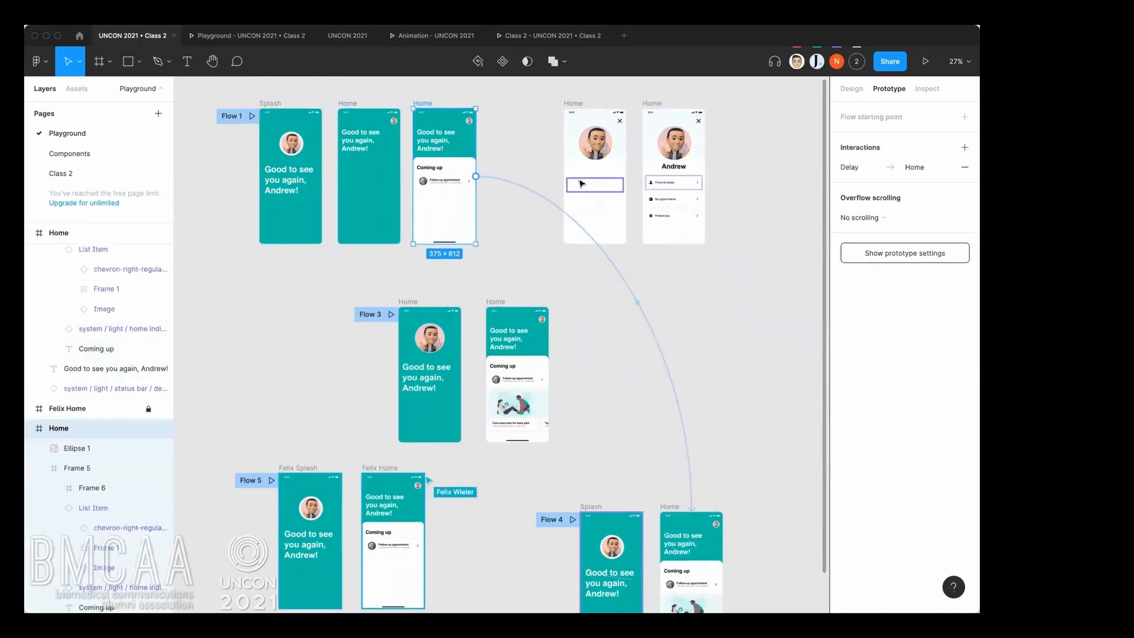
pyautogui.click(965, 167)
# Remove the interaction linking the first profile Home frame to the second one.
pyautogui.click(573, 104)
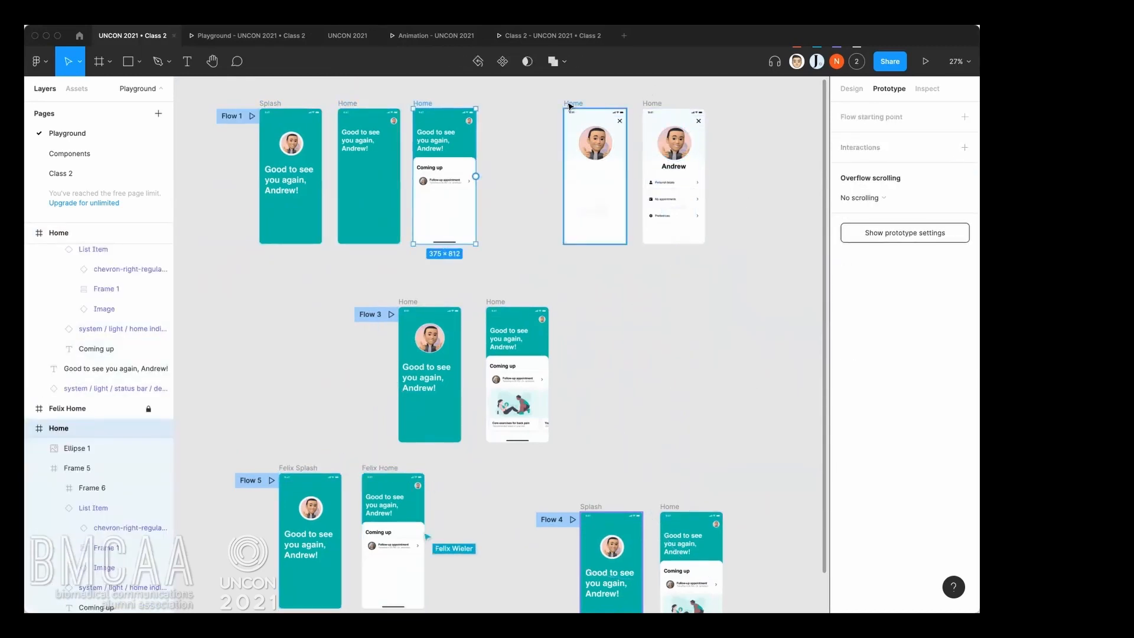
pyautogui.click(965, 167)
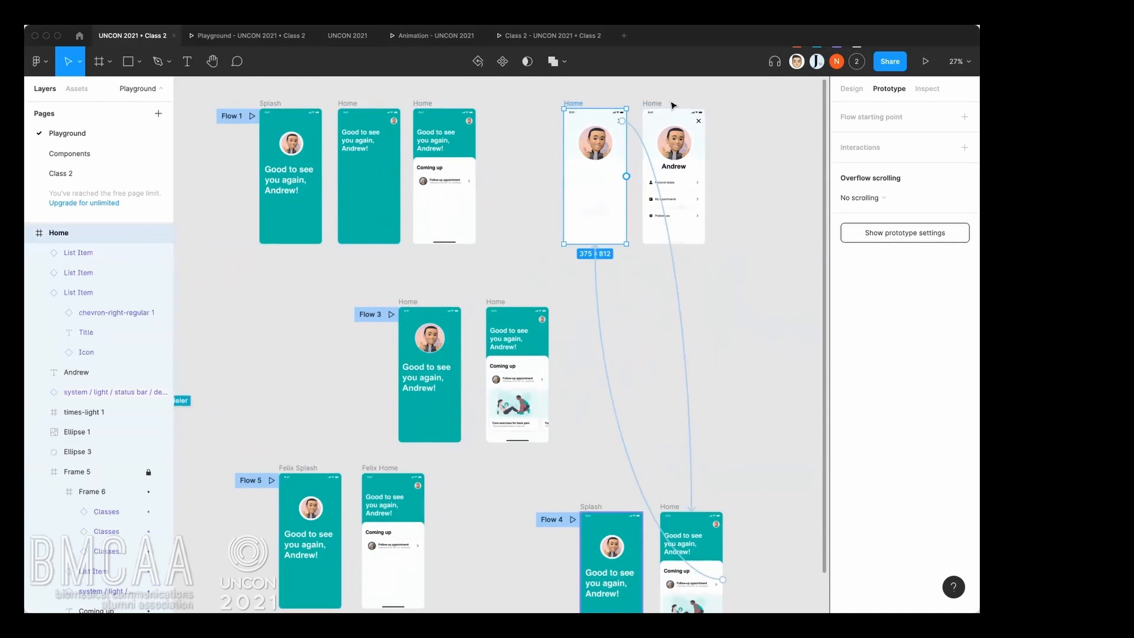
pyautogui.click(672, 106)
pyautogui.click(770, 200)
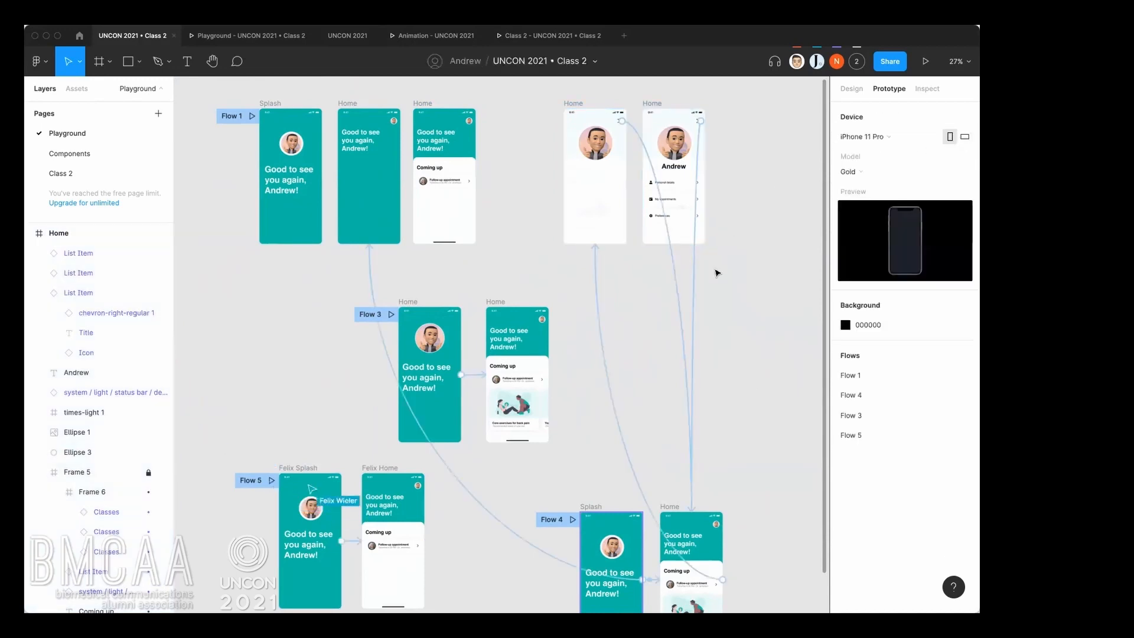
# Delete the remaining long connections between the upper frames and the Flow 4 frames, including those from the profile screens' close icons.
pyautogui.click(695, 283)
pyautogui.click(653, 311)
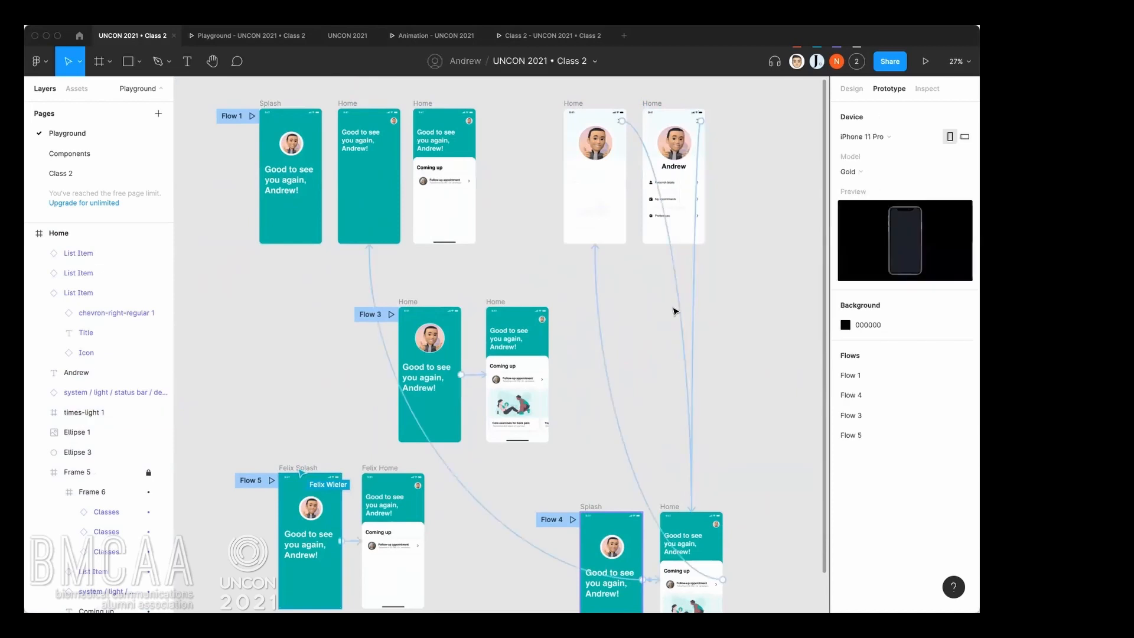
pyautogui.click(693, 300)
pyautogui.click(672, 302)
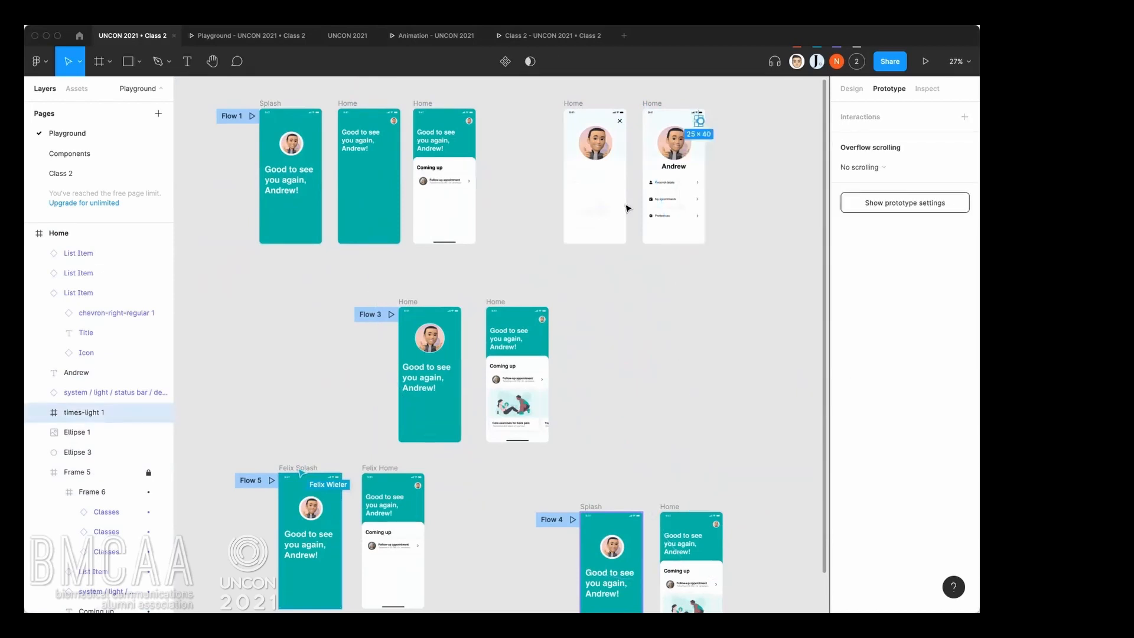
pyautogui.click(600, 297)
pyautogui.press('Delete')
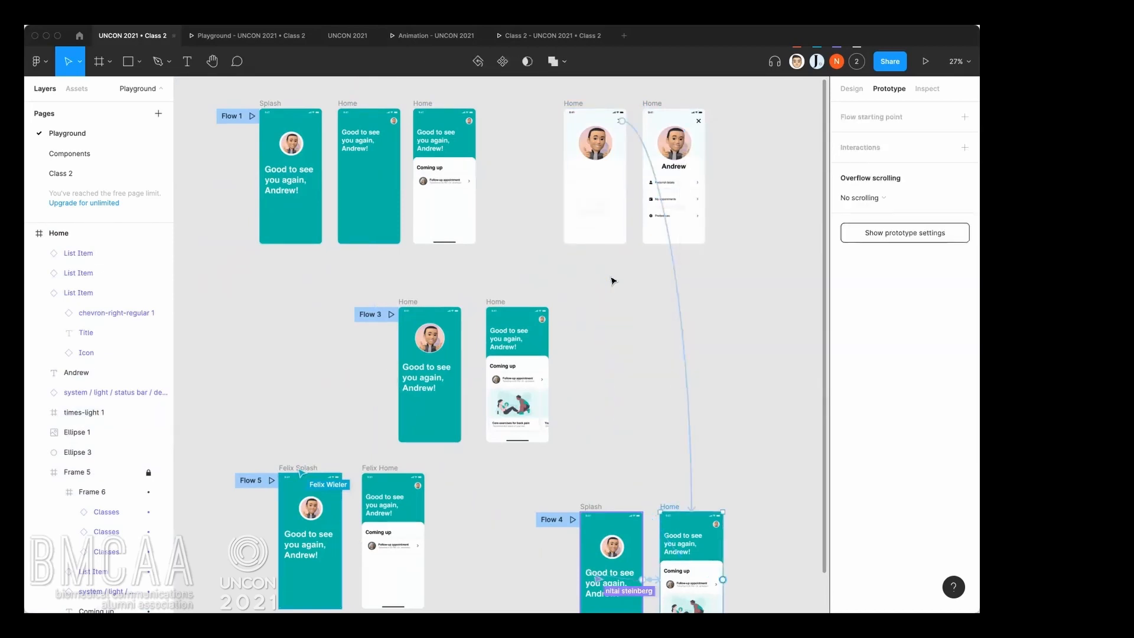
pyautogui.click(672, 260)
pyautogui.press('Delete')
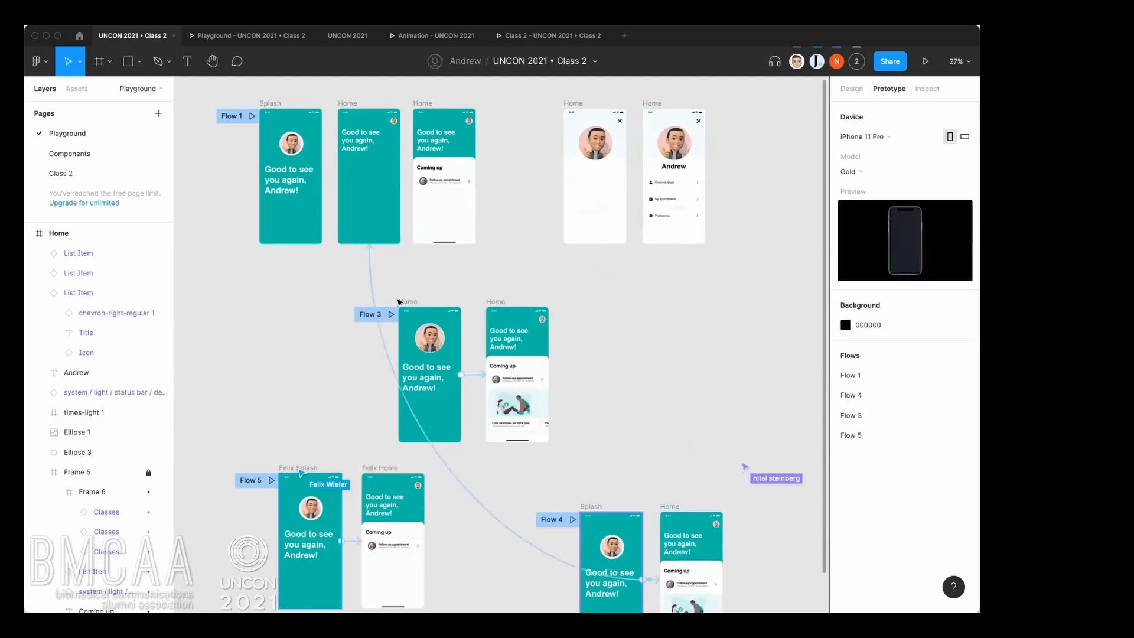
pyautogui.click(375, 278)
pyautogui.click(375, 279)
# Move the two connected Flow 3 Home frames beneath the Flow 1 row, aligned with the left edge of its Splash frame.
pyautogui.hscroll(-5, 585, 256)
pyautogui.scroll(-1, 585, 255)
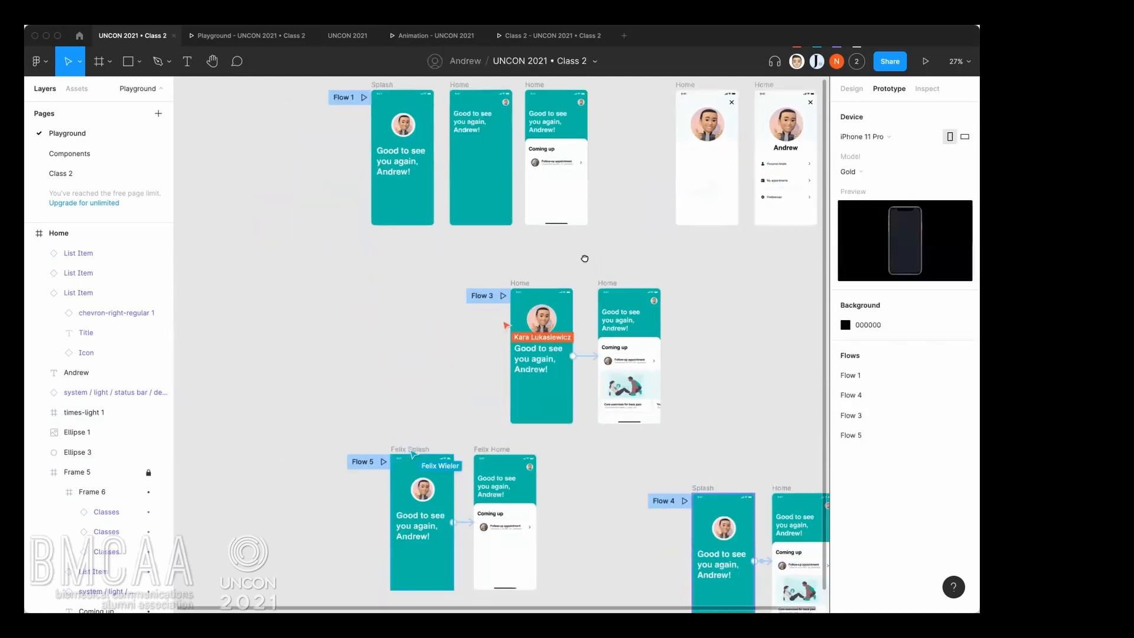
pyautogui.moveTo(476, 249); pyautogui.dragTo(755, 426)
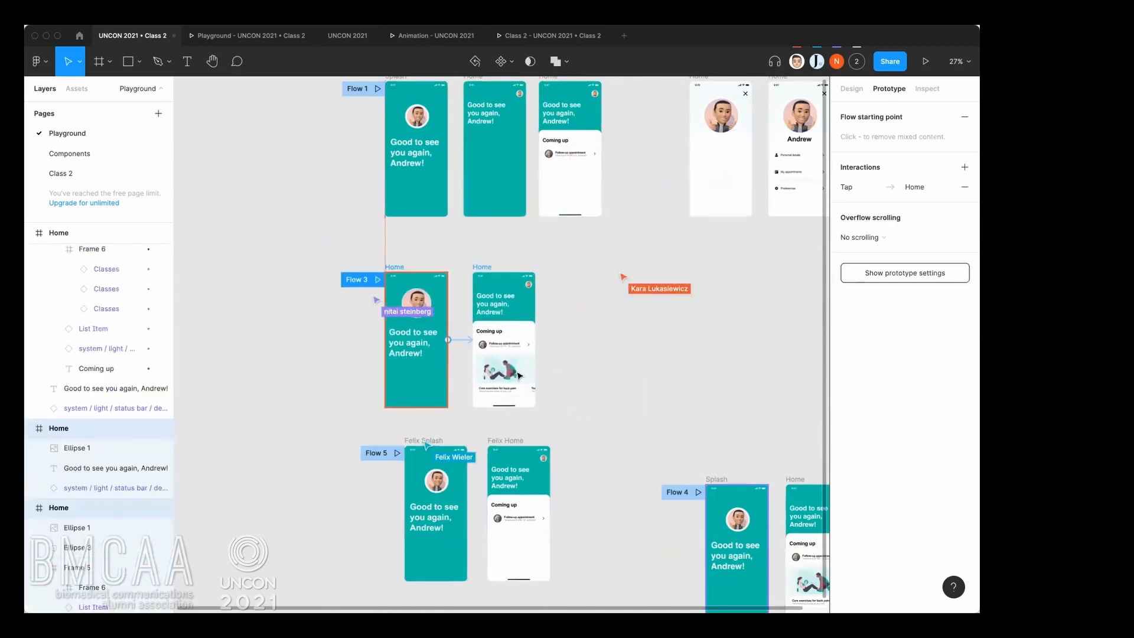
pyautogui.click(611, 361)
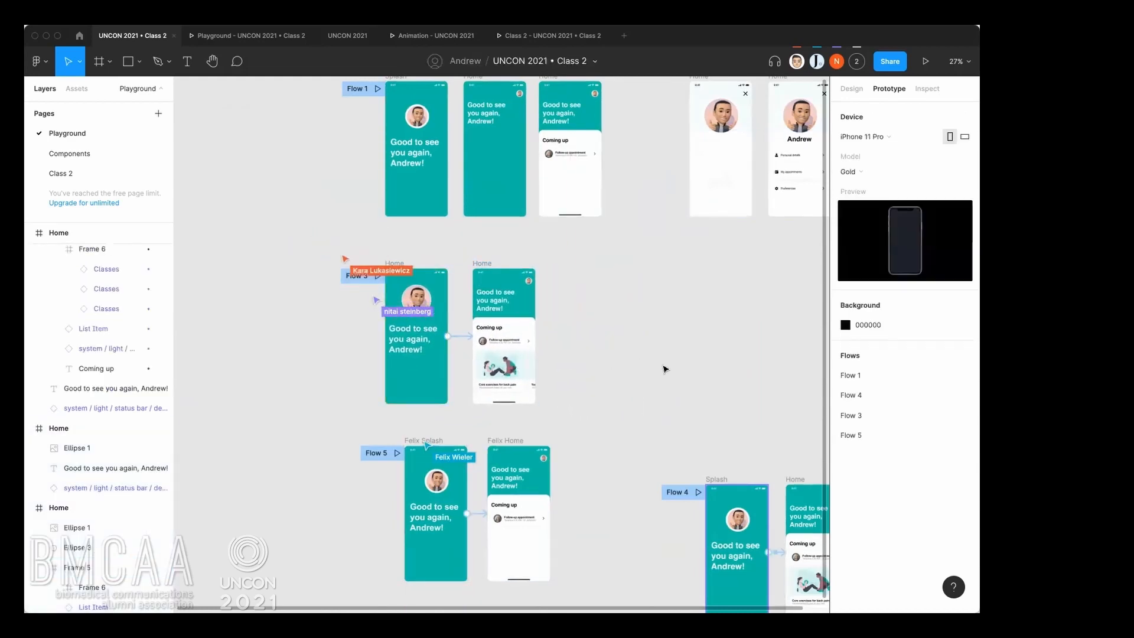
# Open a cursor chat beside the Flow 3 frames to answer the collaborator's question and close it.
pyautogui.scroll(-1, 662, 357)
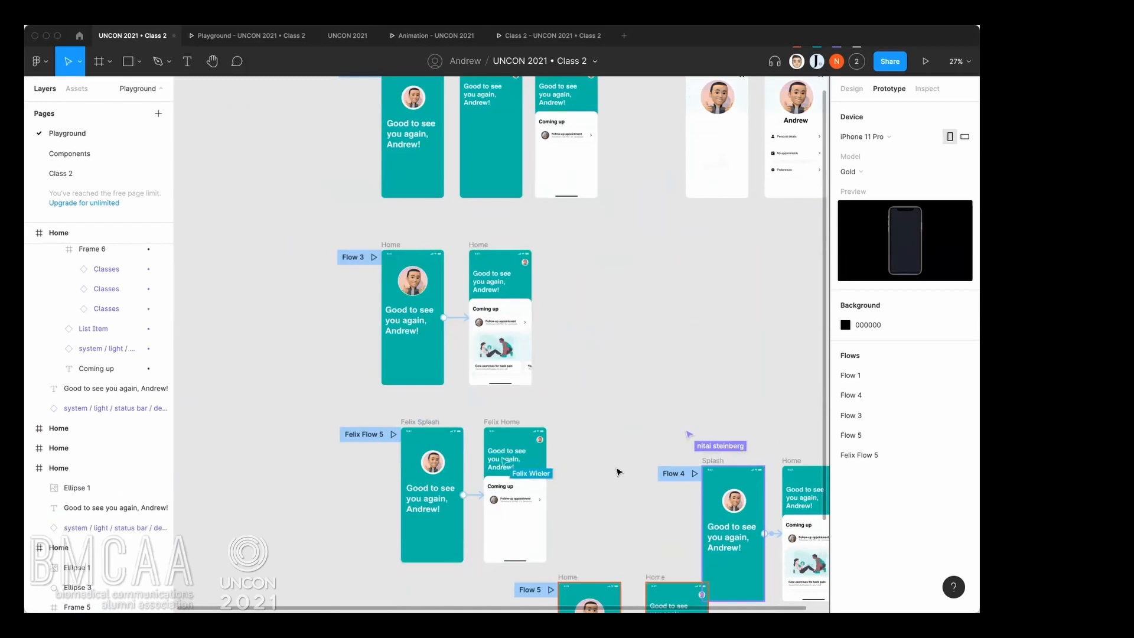
pyautogui.moveTo(395, 445); pyautogui.dragTo(357, 405)
pyautogui.scroll(3, 484, 414)
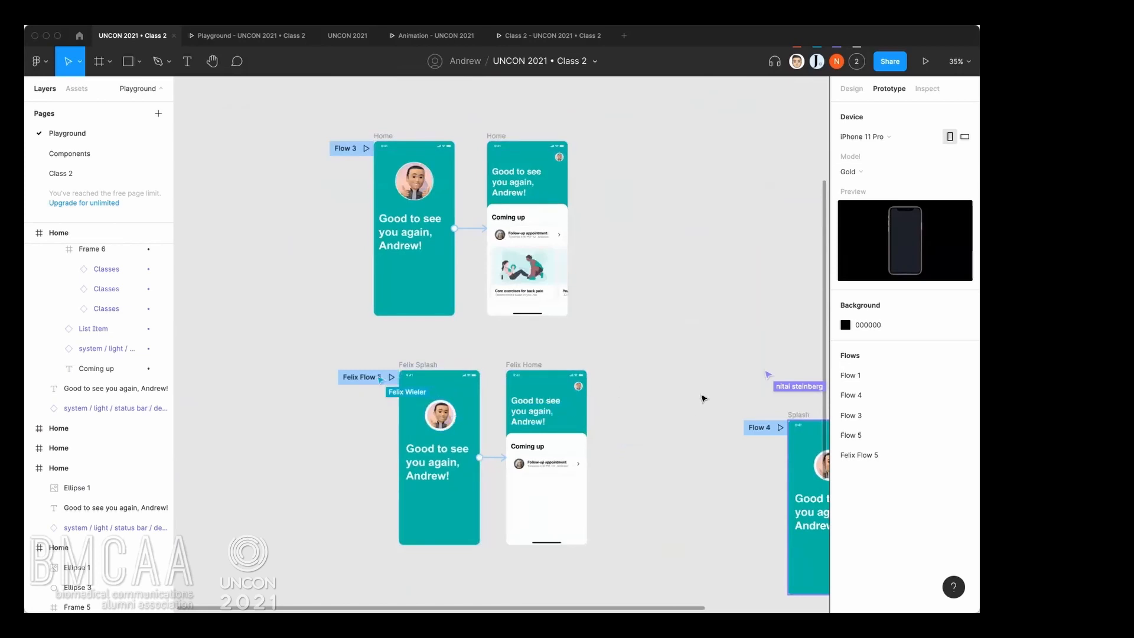
pyautogui.moveTo(683, 389); pyautogui.dragTo(636, 377)
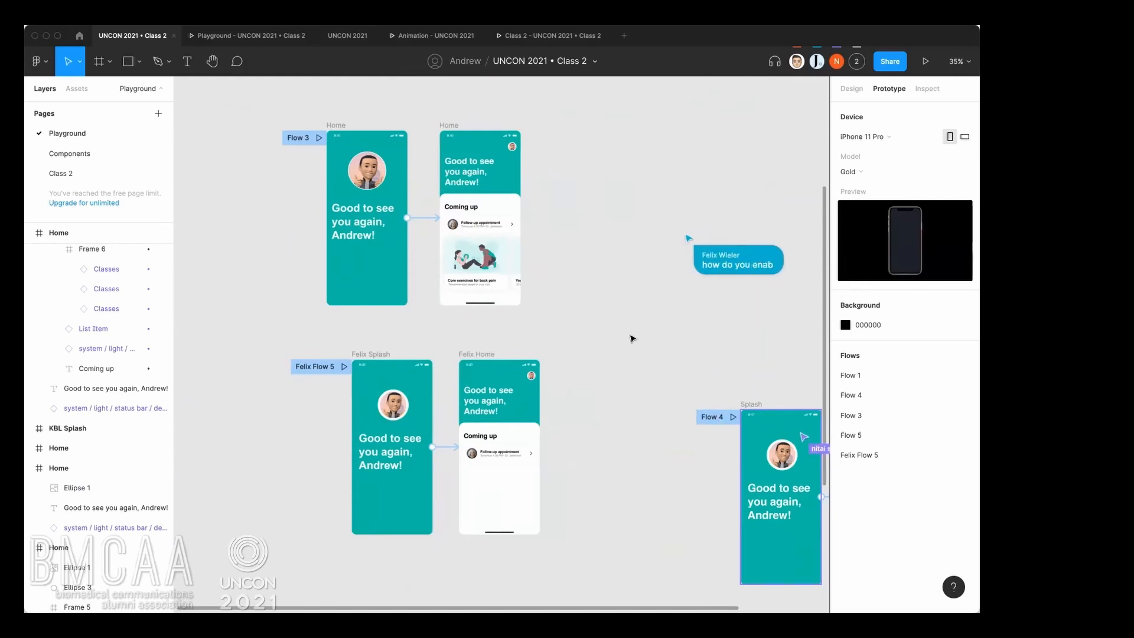
pyautogui.moveTo(632, 337); pyautogui.dragTo(656, 353)
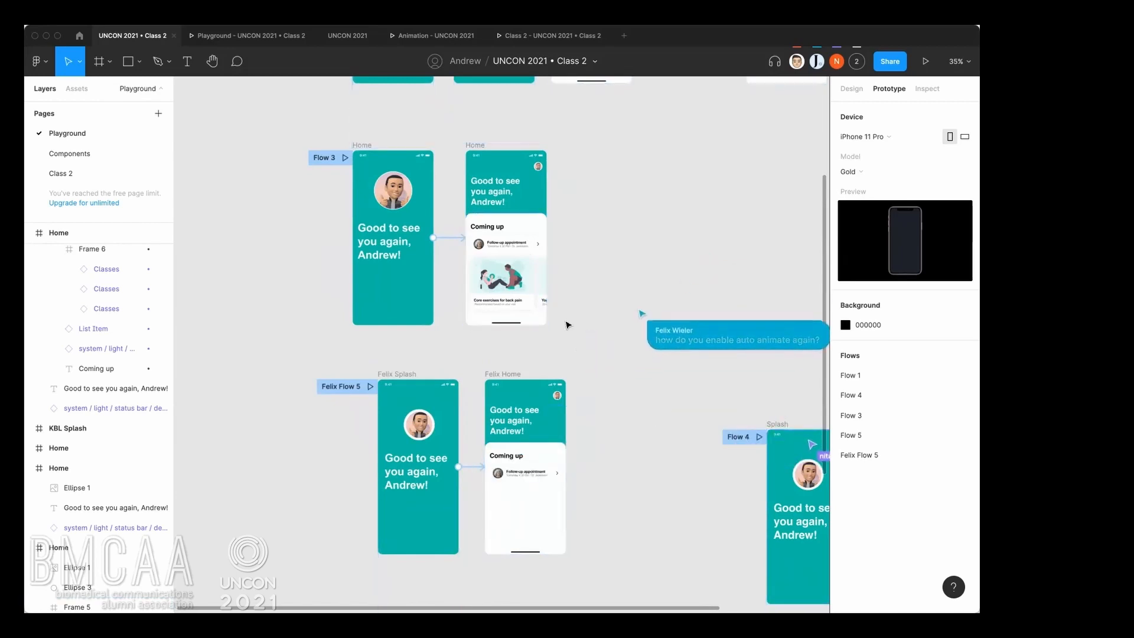
pyautogui.press('/')
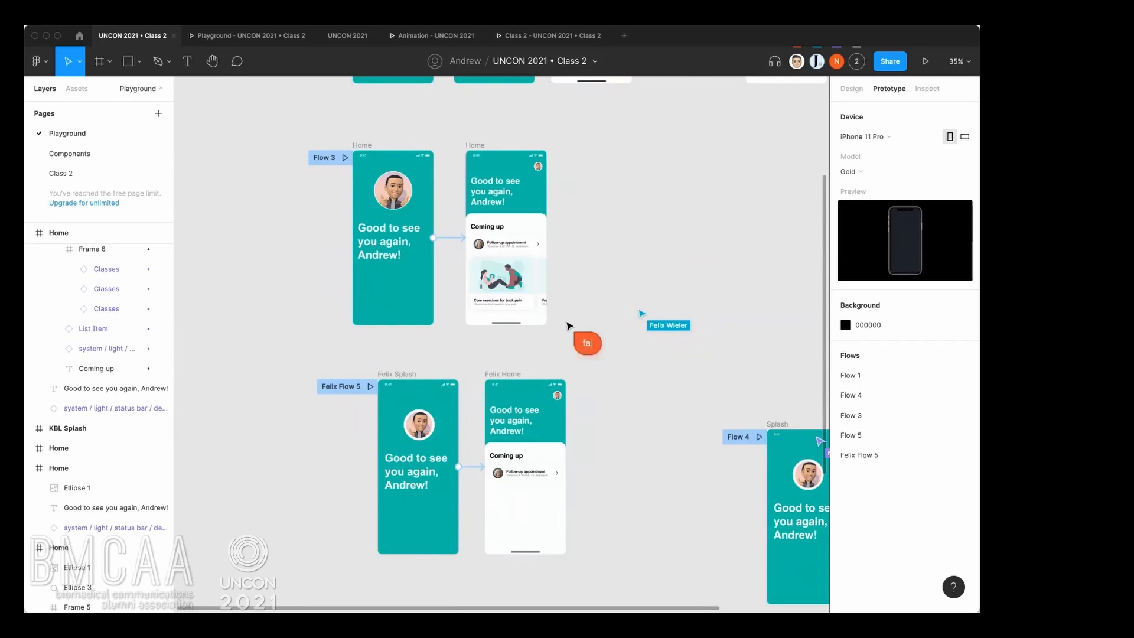
pyautogui.press('Escape')
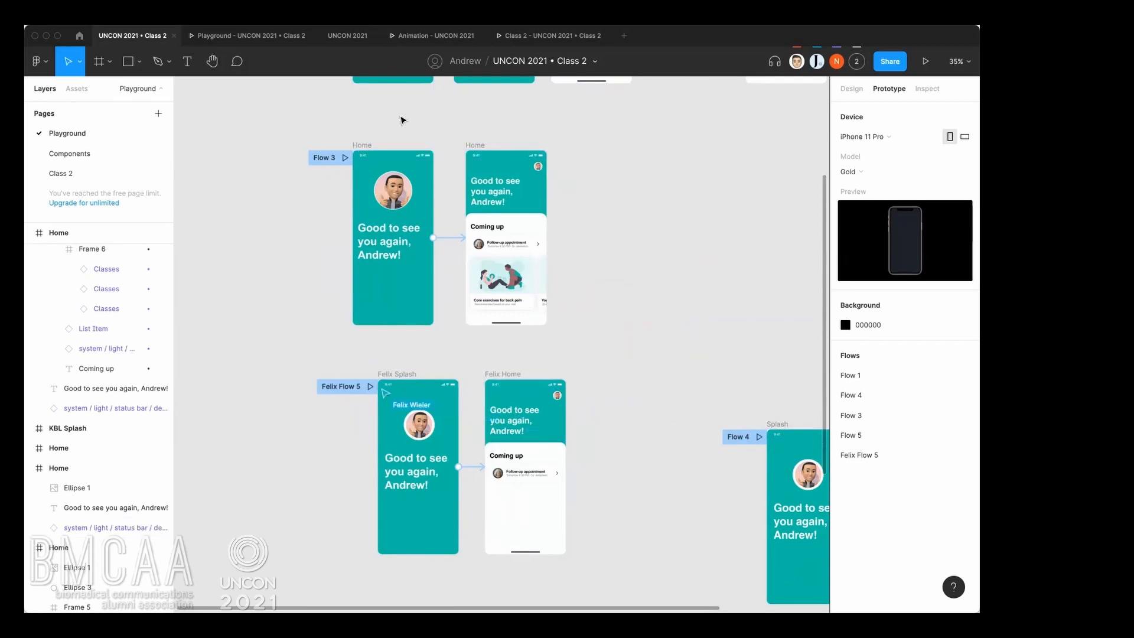
# Open the tap interaction between the Flow 3 Home frames and review its animation types, keeping Smart animate.
pyautogui.click(449, 239)
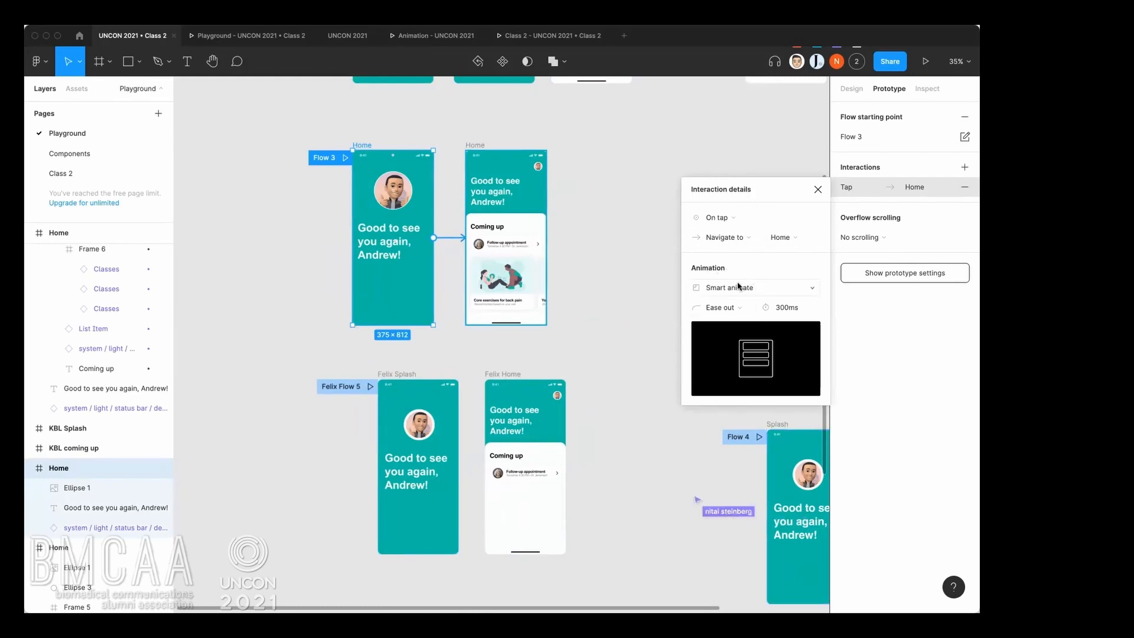
pyautogui.click(763, 288)
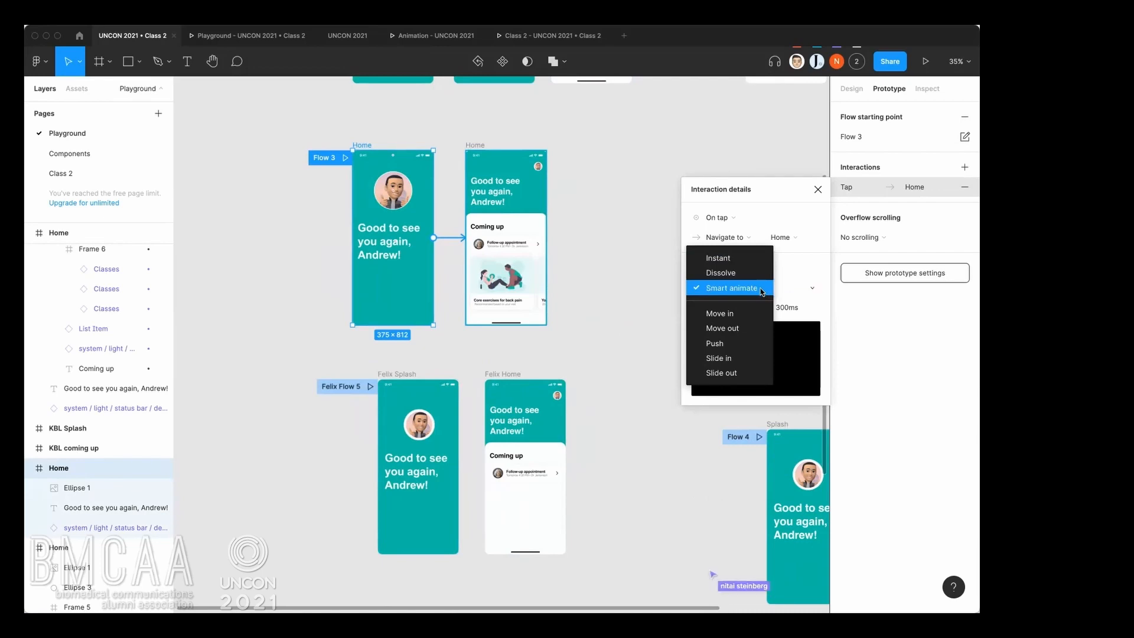
pyautogui.click(762, 291)
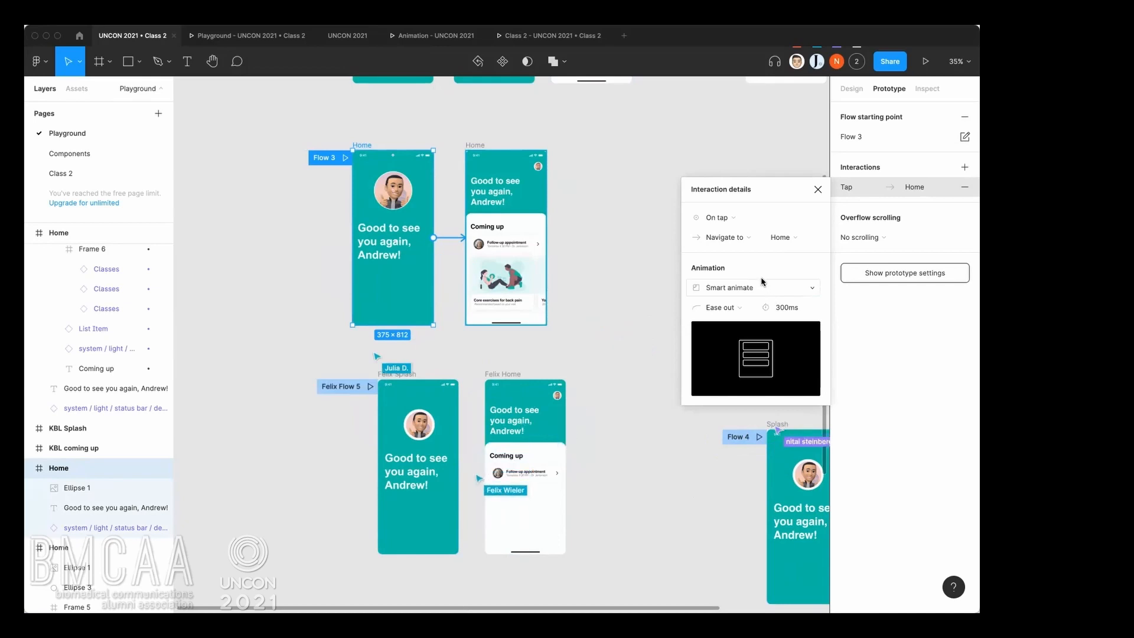
# Try a custom easing curve of 0, 0, 1, 1 on the Flow 3 interaction and set the easing back to Ease out.
pyautogui.click(746, 308)
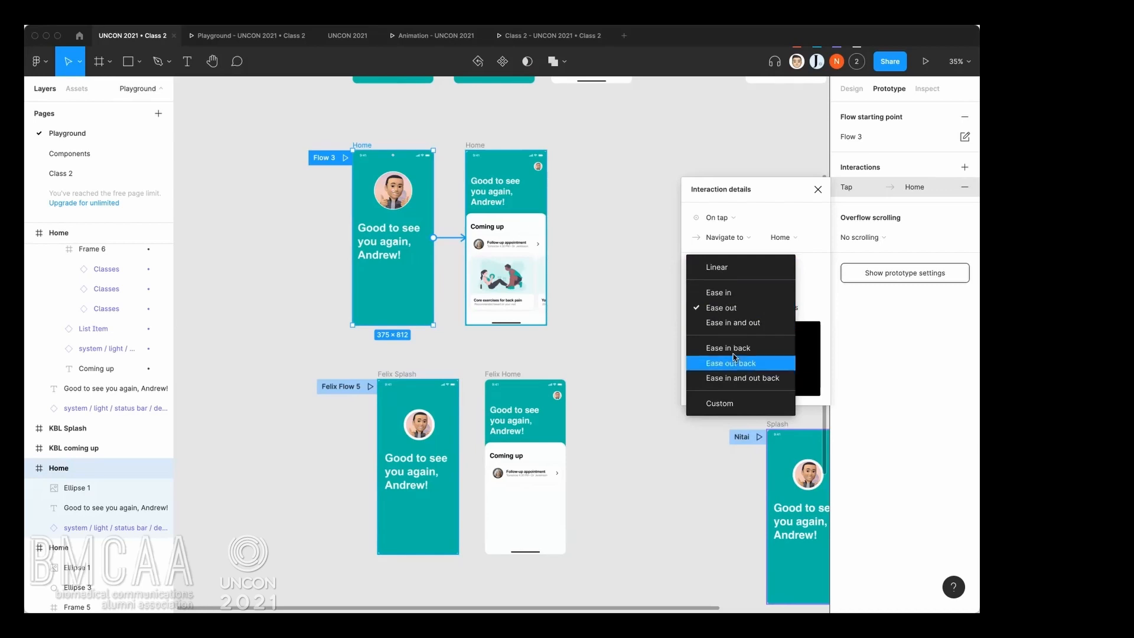
pyautogui.click(731, 404)
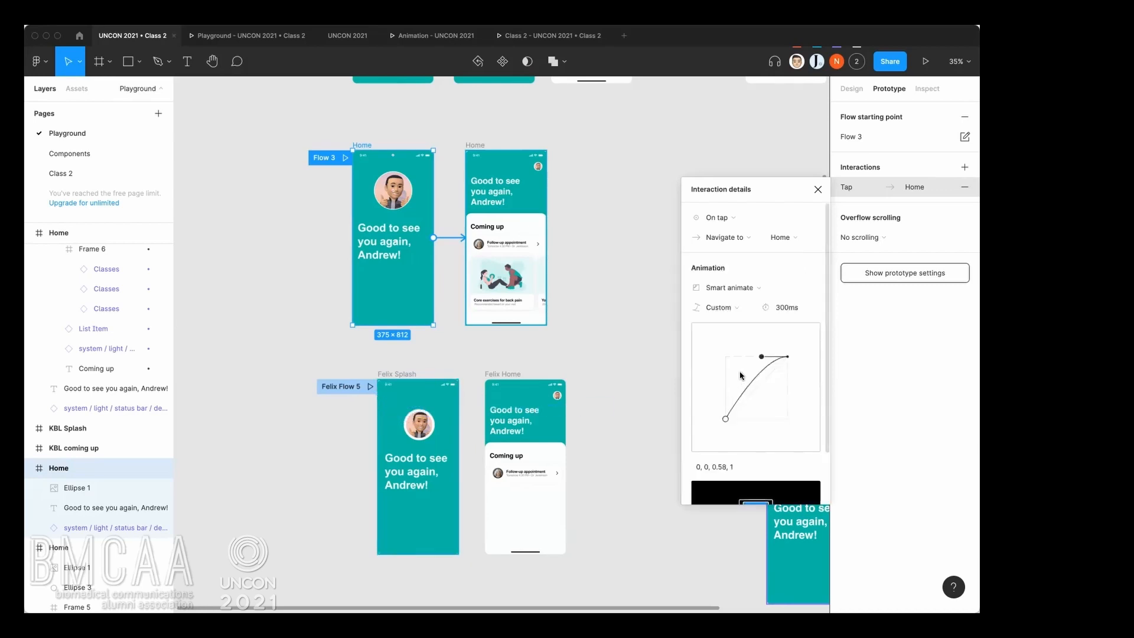
pyautogui.scroll(-1, 762, 359)
pyautogui.moveTo(761, 335); pyautogui.dragTo(788, 335)
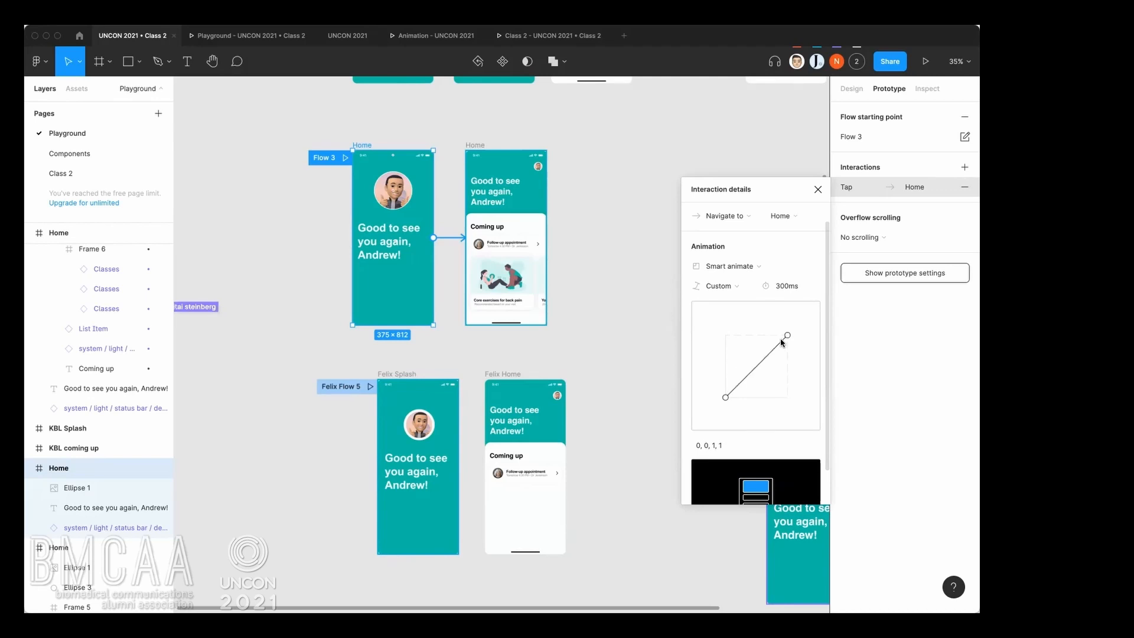
pyautogui.click(726, 287)
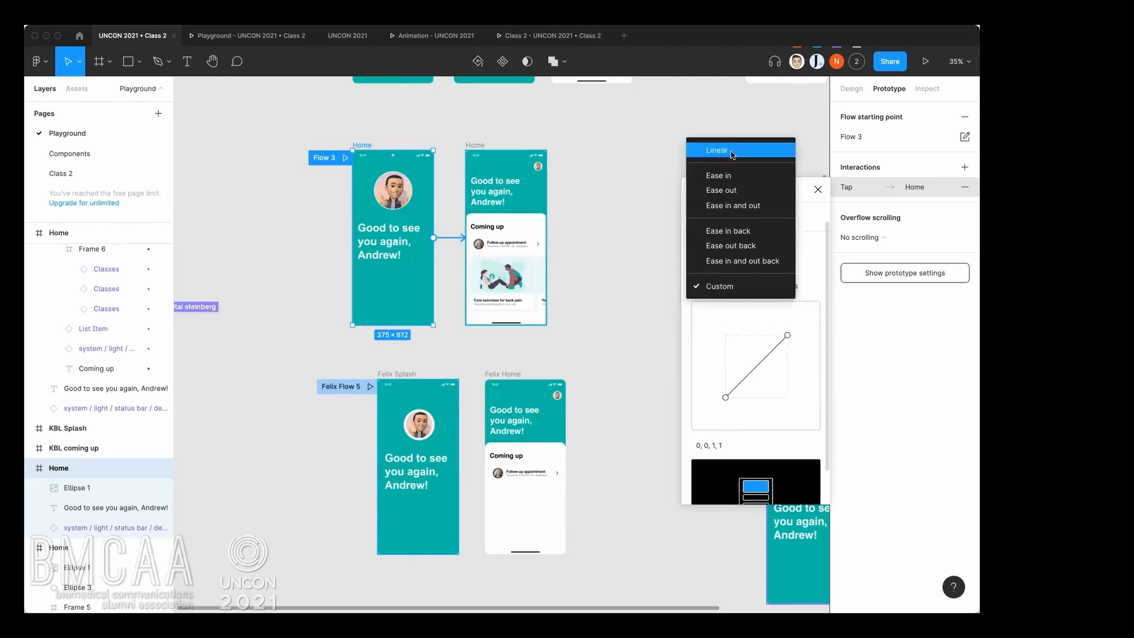
pyautogui.click(731, 191)
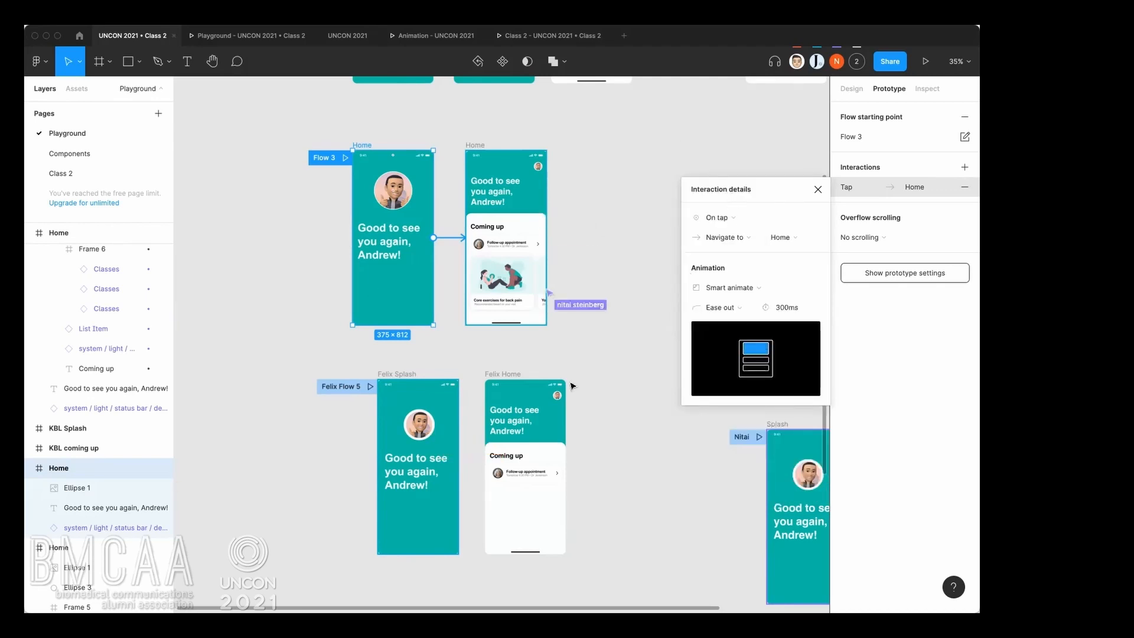
pyautogui.click(590, 382)
pyautogui.hscroll(3, 615, 344)
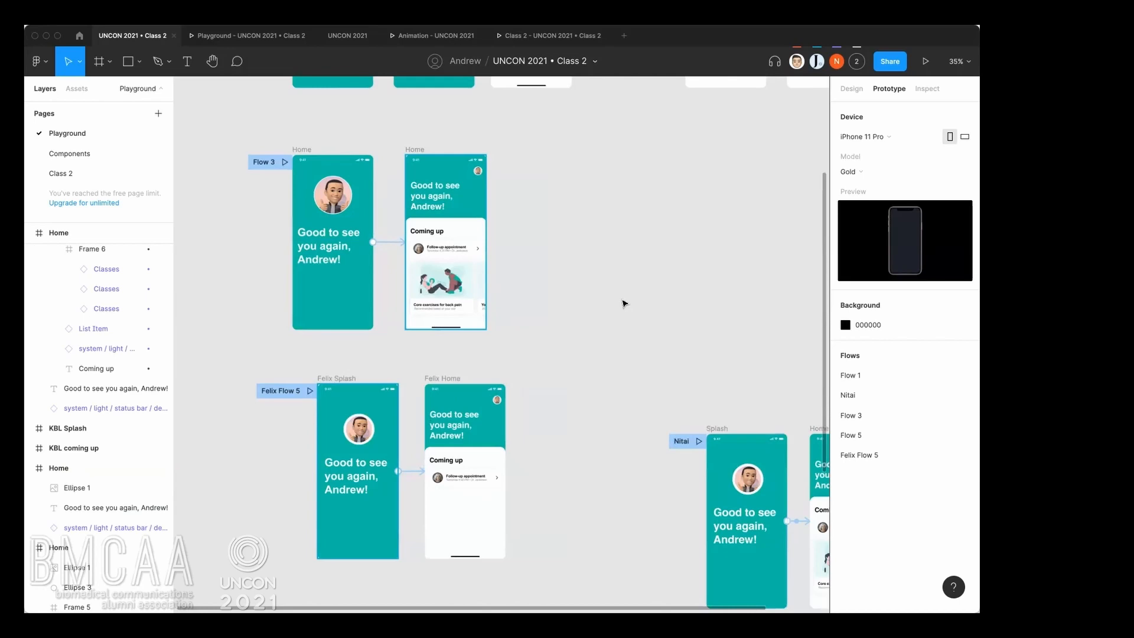
pyautogui.scroll(-5, 624, 304)
pyautogui.moveTo(633, 294); pyautogui.dragTo(601, 253)
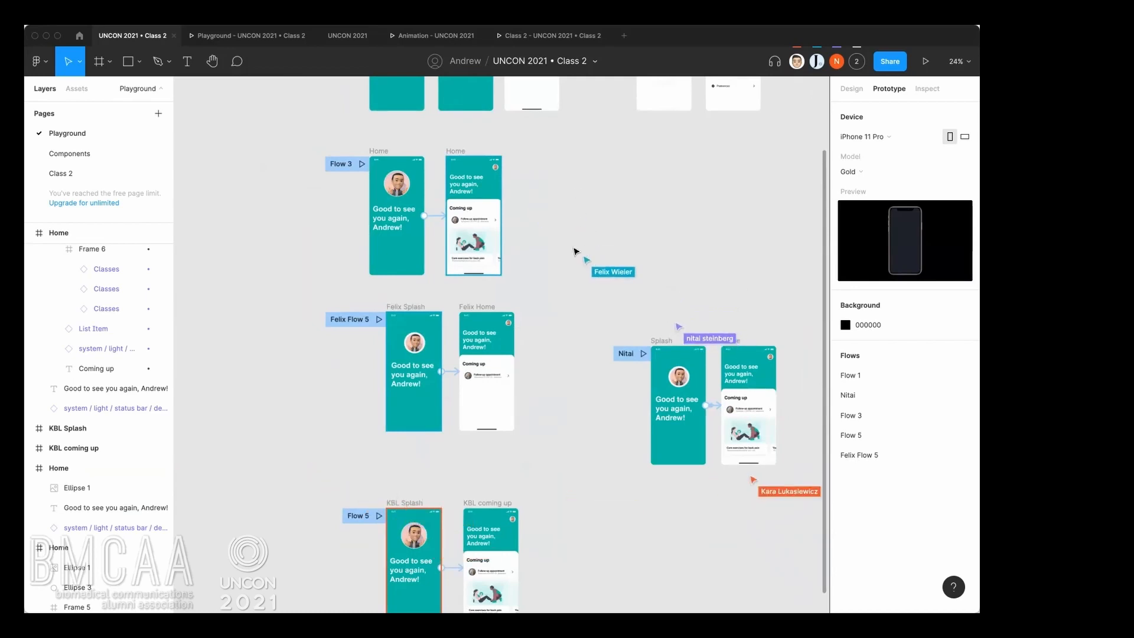
pyautogui.scroll(2, 550, 211)
pyautogui.moveTo(580, 297); pyautogui.dragTo(550, 345)
pyautogui.scroll(4, 596, 367)
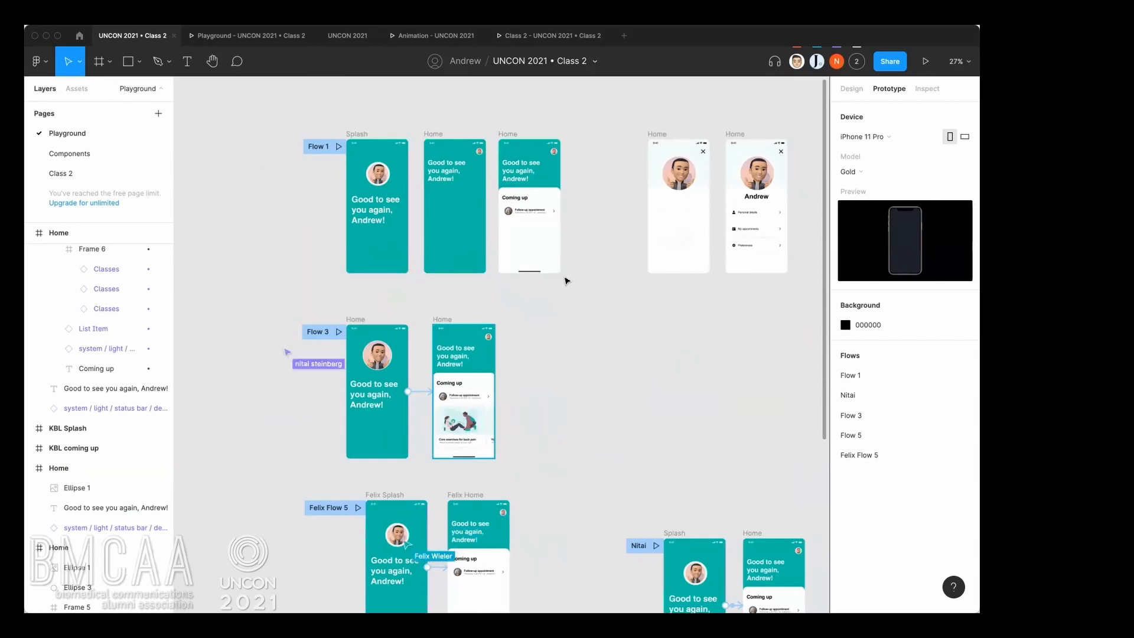
# Preview Flow 3 and replay the Smart animate transition between the greeting screen and the home screen several times.
pyautogui.scroll(3, 566, 281)
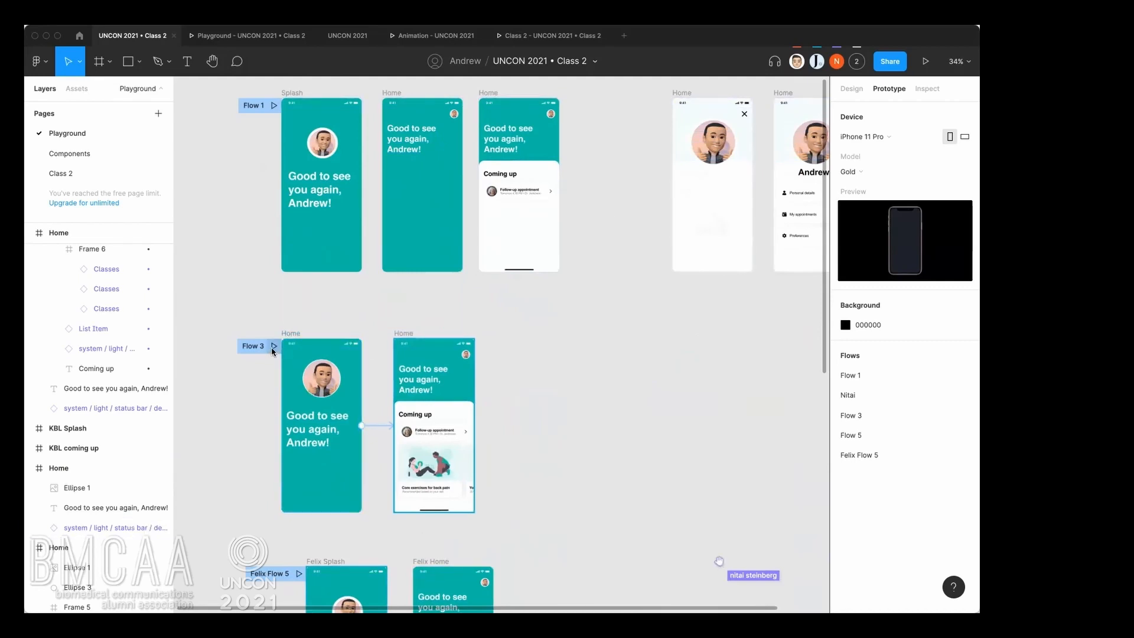
pyautogui.click(273, 347)
pyautogui.click(614, 466)
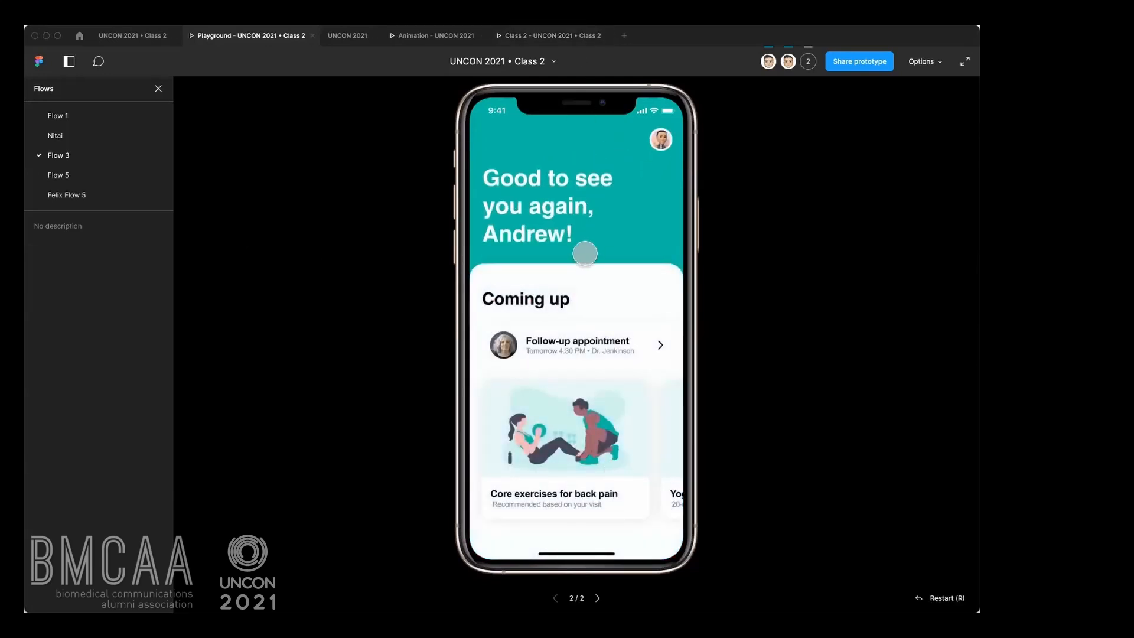
pyautogui.click(585, 255)
pyautogui.click(585, 258)
pyautogui.click(583, 257)
pyautogui.click(583, 322)
pyautogui.click(586, 322)
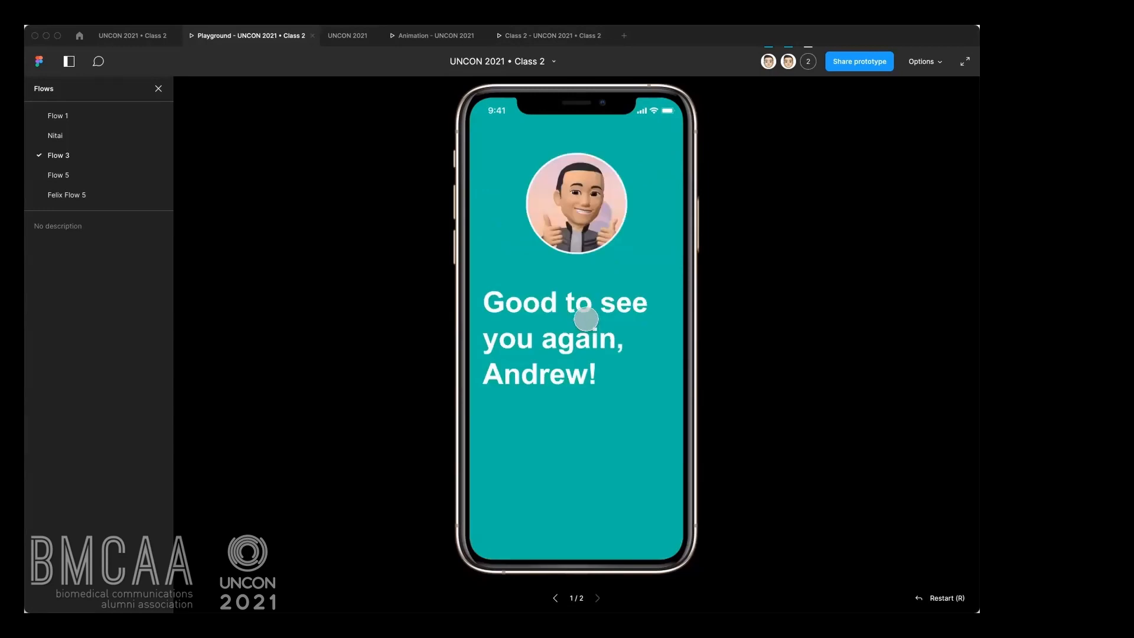
pyautogui.click(586, 319)
pyautogui.click(618, 274)
pyautogui.click(619, 273)
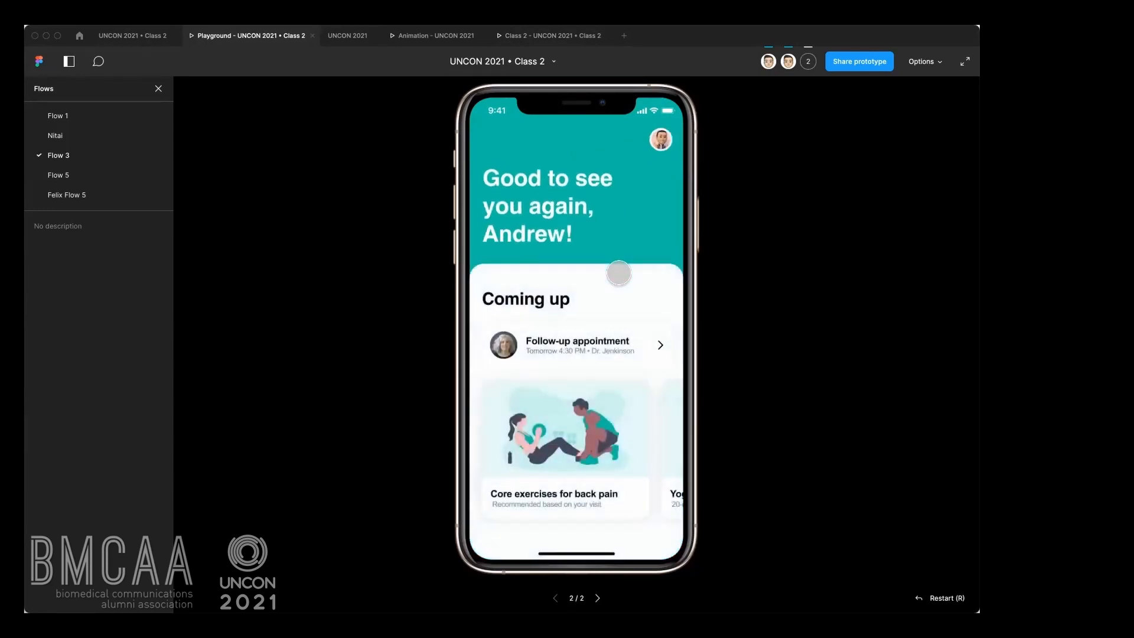
# Return to the design file and examine the Coming up panels in the Flow 1 Home frames, including the hidden panel's position and opacity.
pyautogui.click(154, 40)
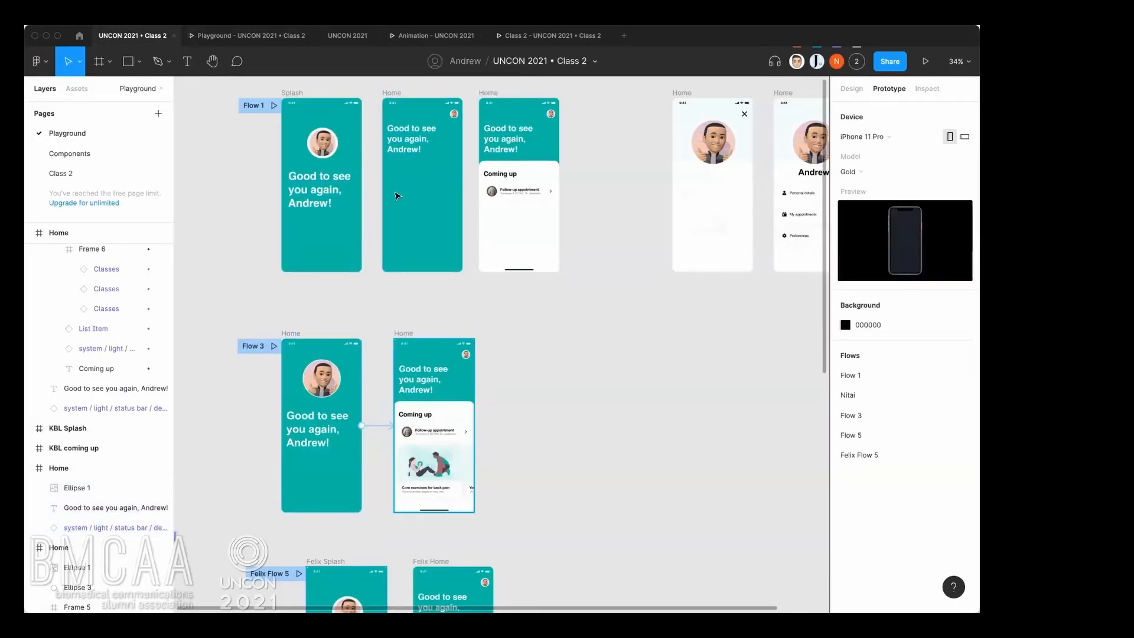
pyautogui.scroll(3, 388, 207)
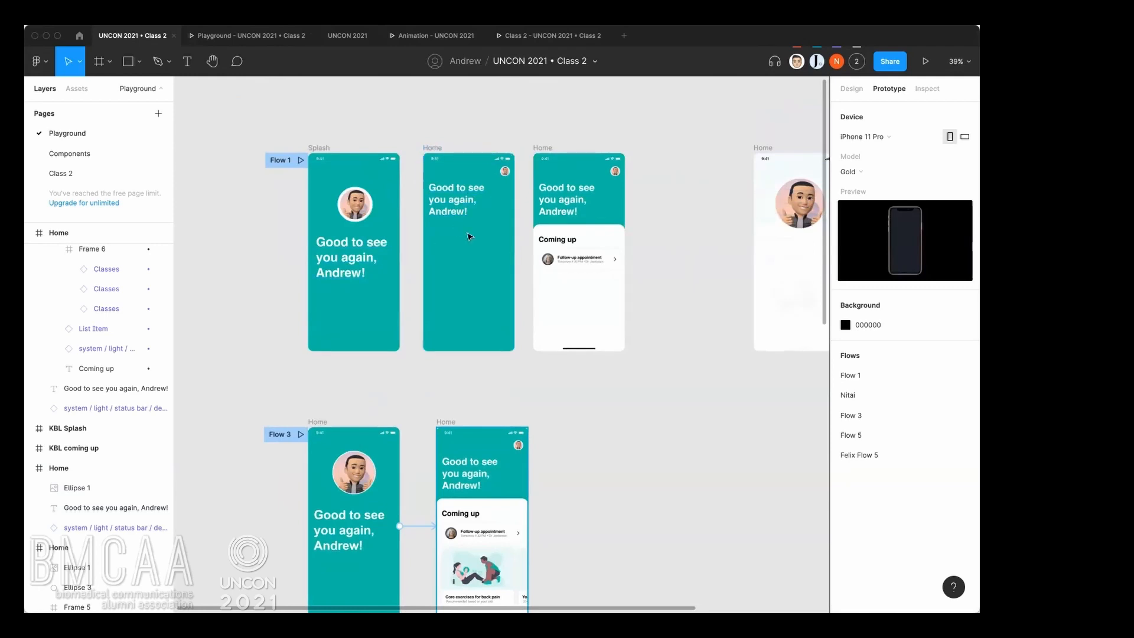
pyautogui.hscroll(5, 471, 211)
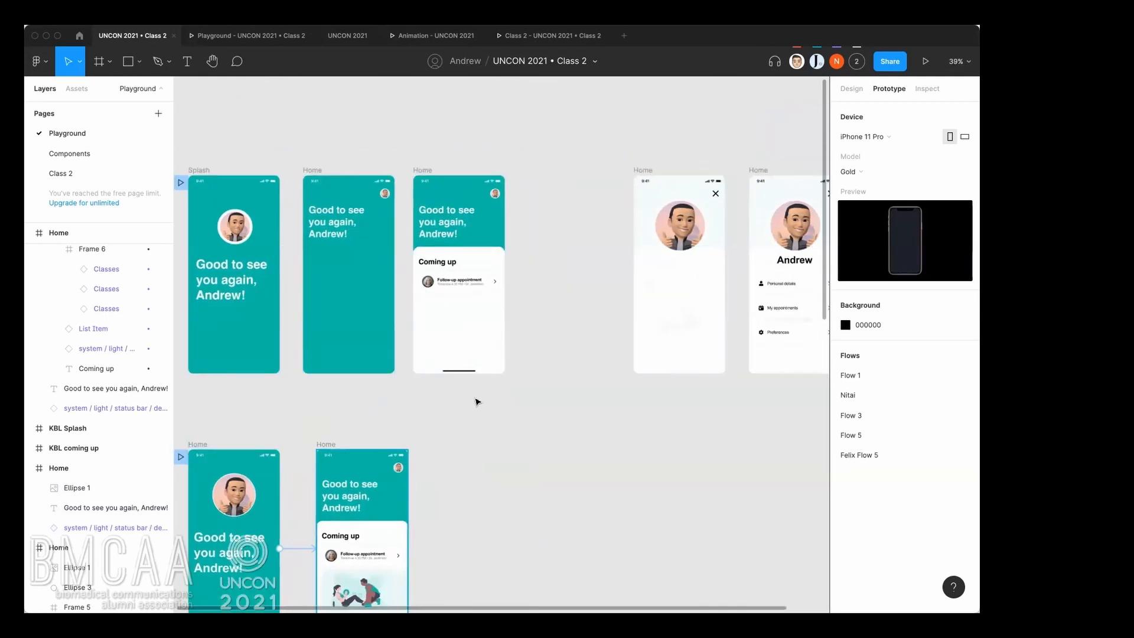
pyautogui.scroll(-5, 476, 398)
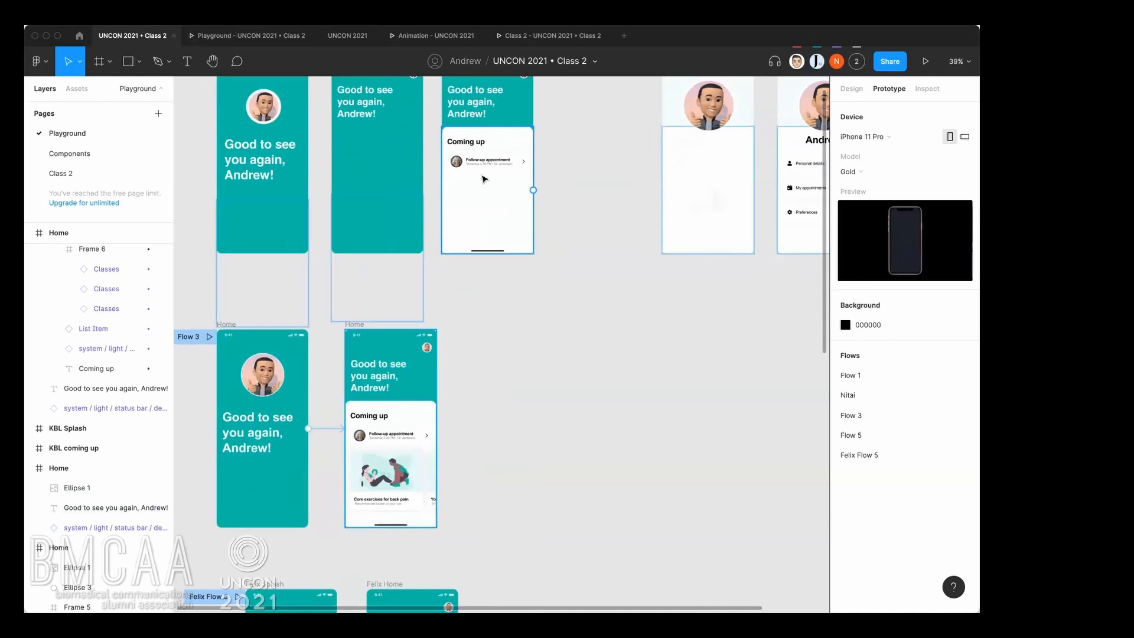
pyautogui.scroll(3, 483, 179)
pyautogui.hscroll(2, 483, 179)
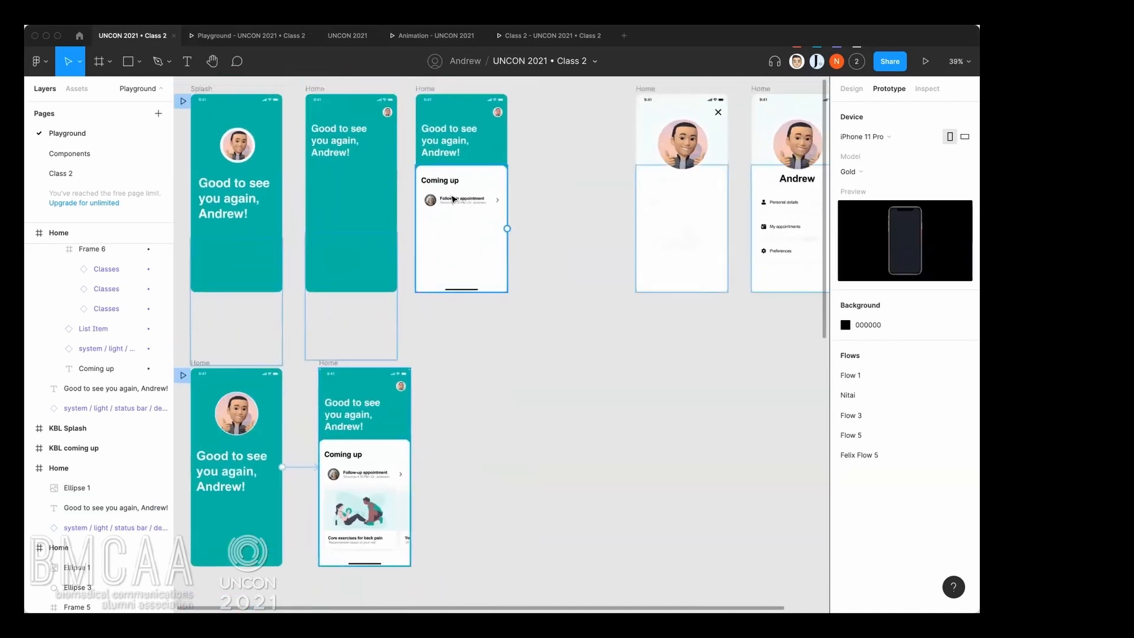
pyautogui.click(457, 182)
pyautogui.hscroll(-2, 575, 228)
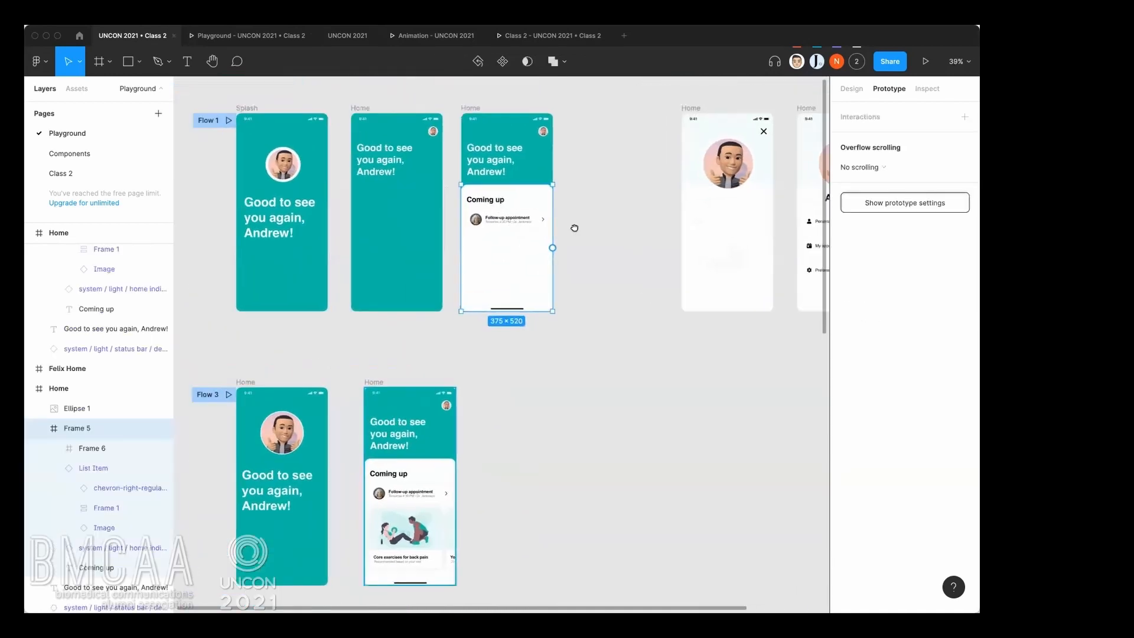
pyautogui.scroll(5, 575, 228)
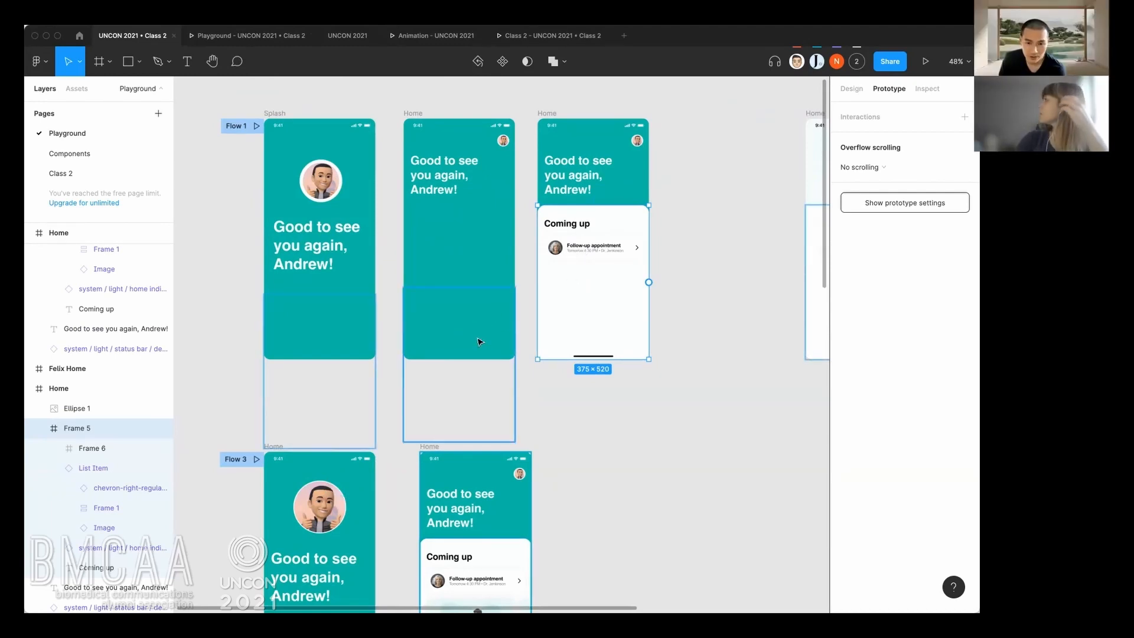
pyautogui.hotkey('shift', 'e')
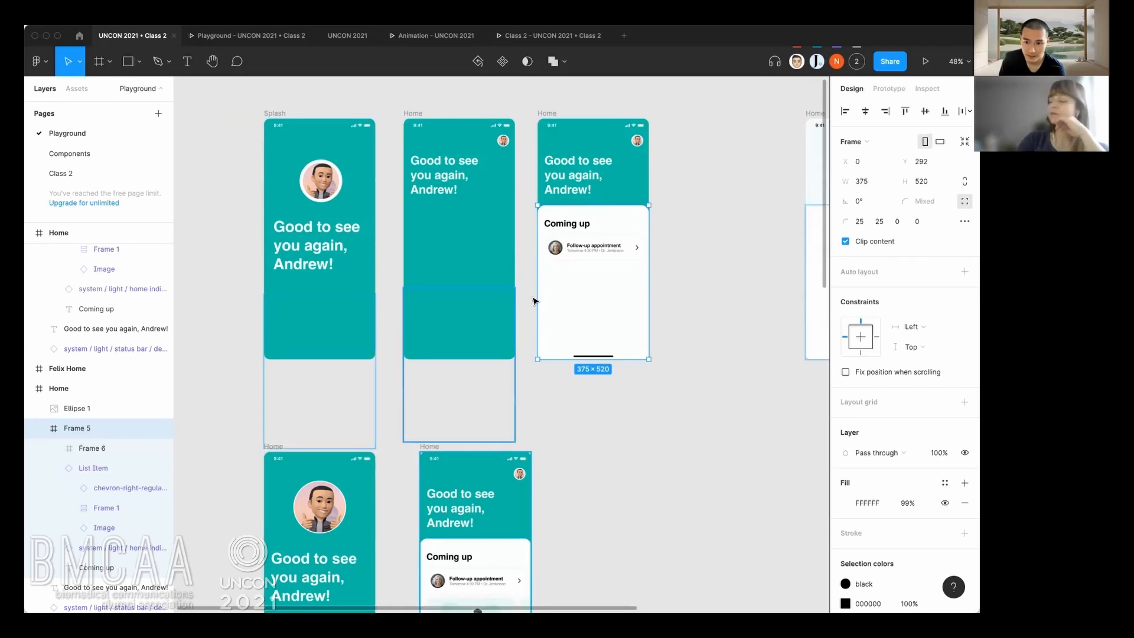
pyautogui.click(434, 347)
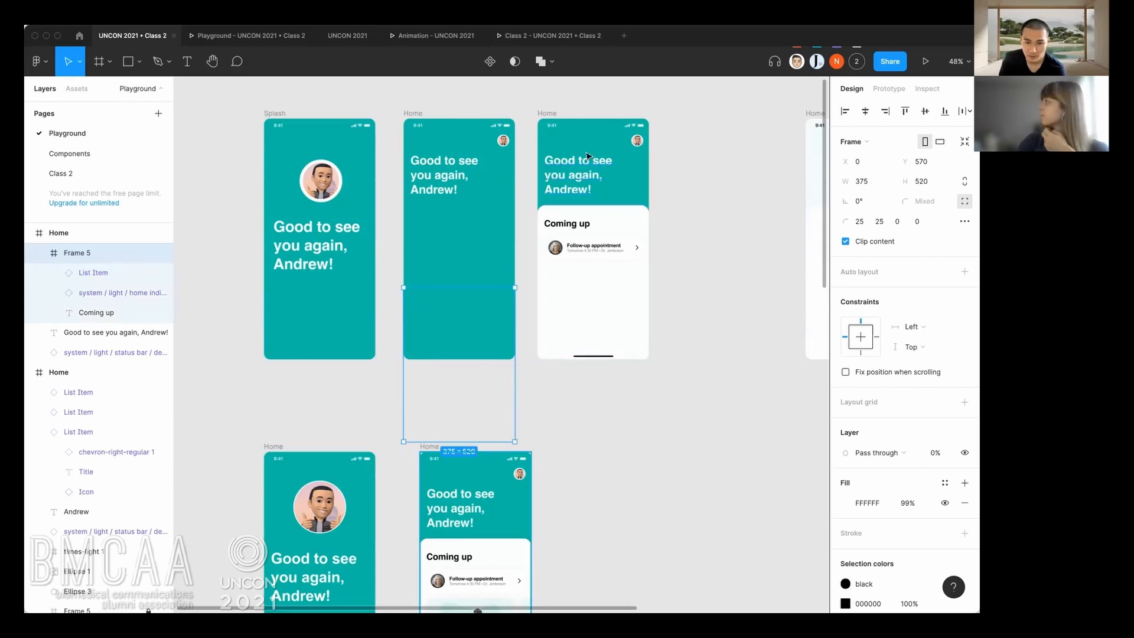
pyautogui.click(550, 114)
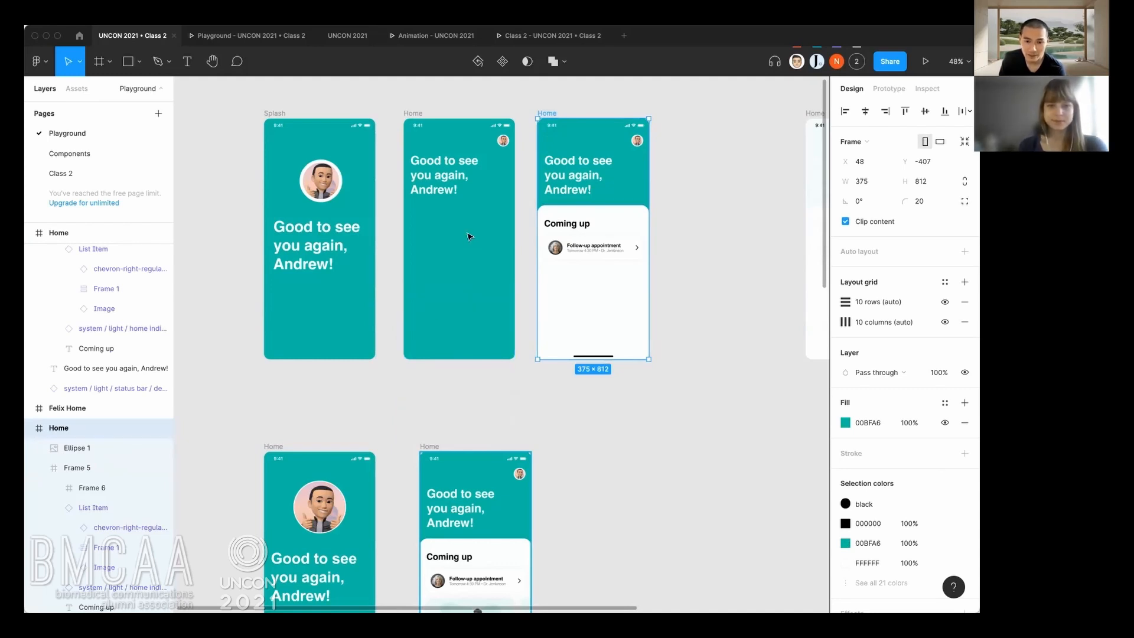
# Copy the Coming up panel from the second Flow 3 Home frame into the first Flow 3 Home frame.
pyautogui.scroll(-4, 455, 325)
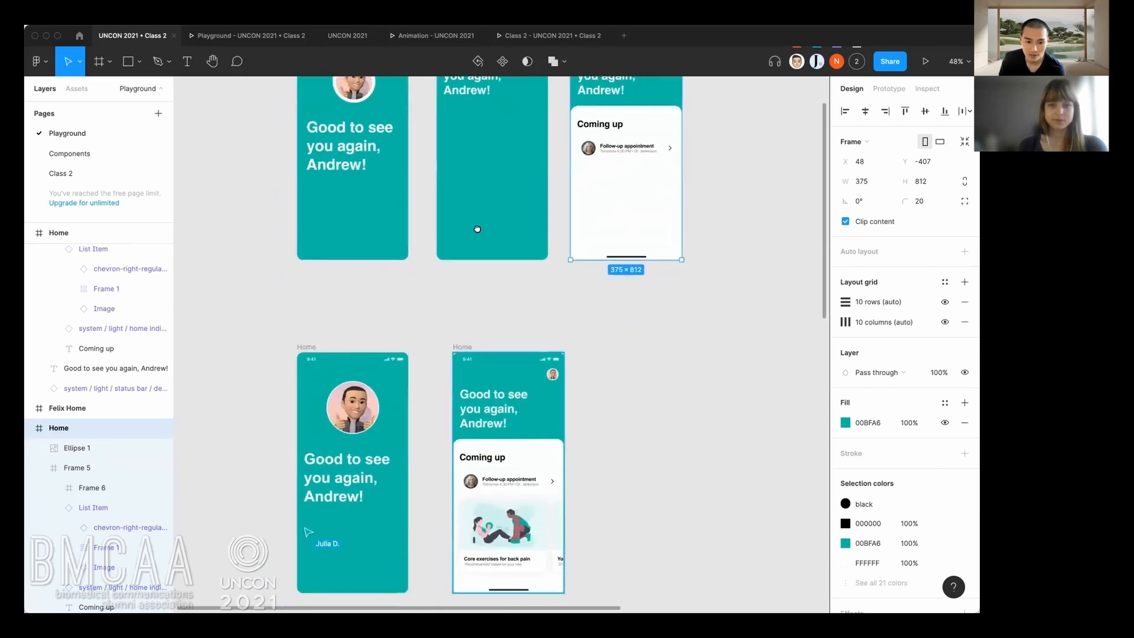
pyautogui.scroll(-3, 455, 331)
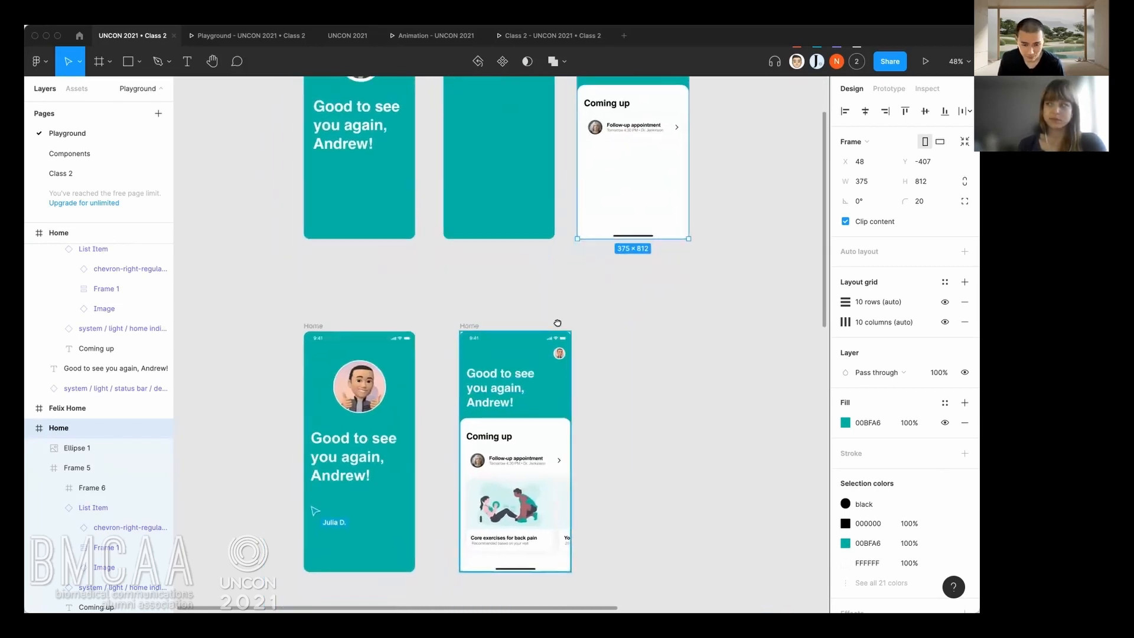
pyautogui.scroll(2, 354, 297)
pyautogui.click(354, 297)
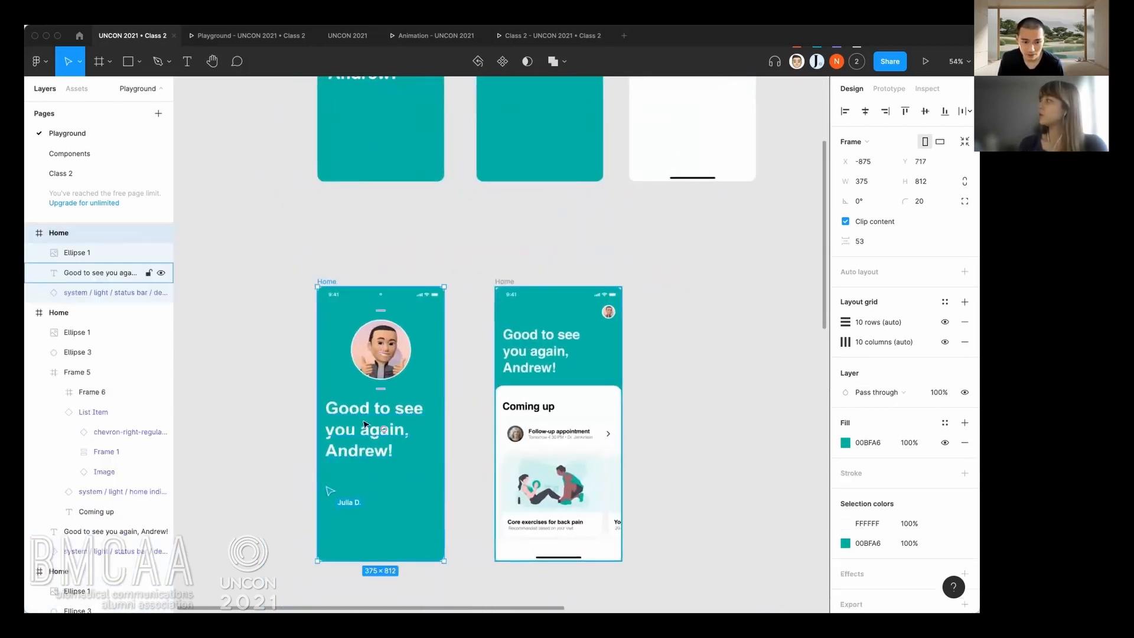
pyautogui.scroll(1, 417, 399)
pyautogui.scroll(2, 425, 348)
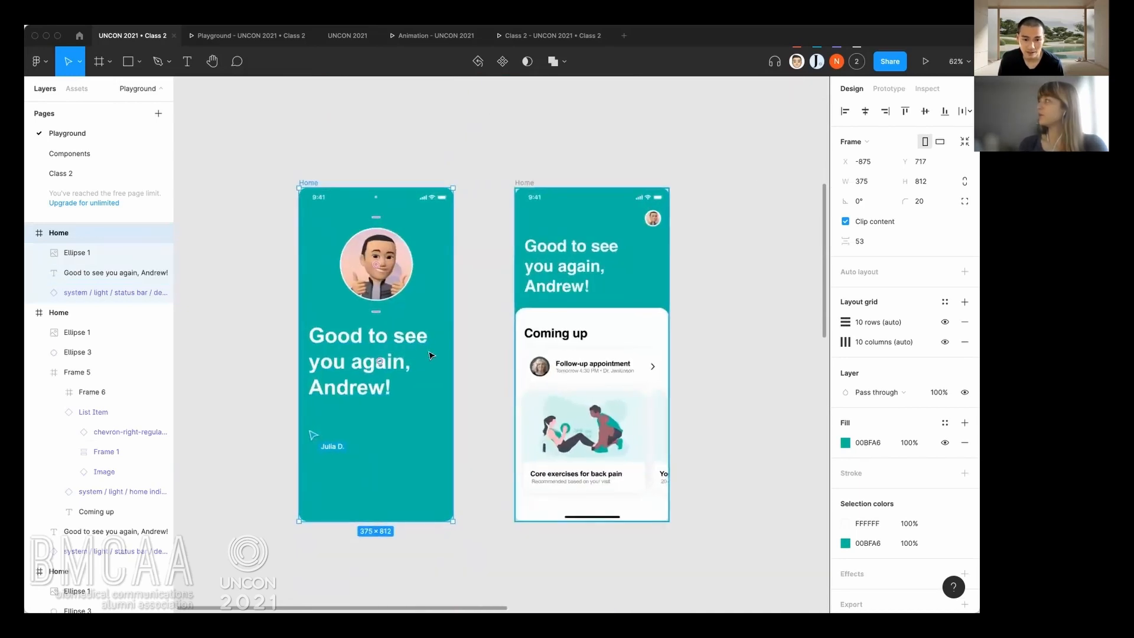
pyautogui.click(559, 332)
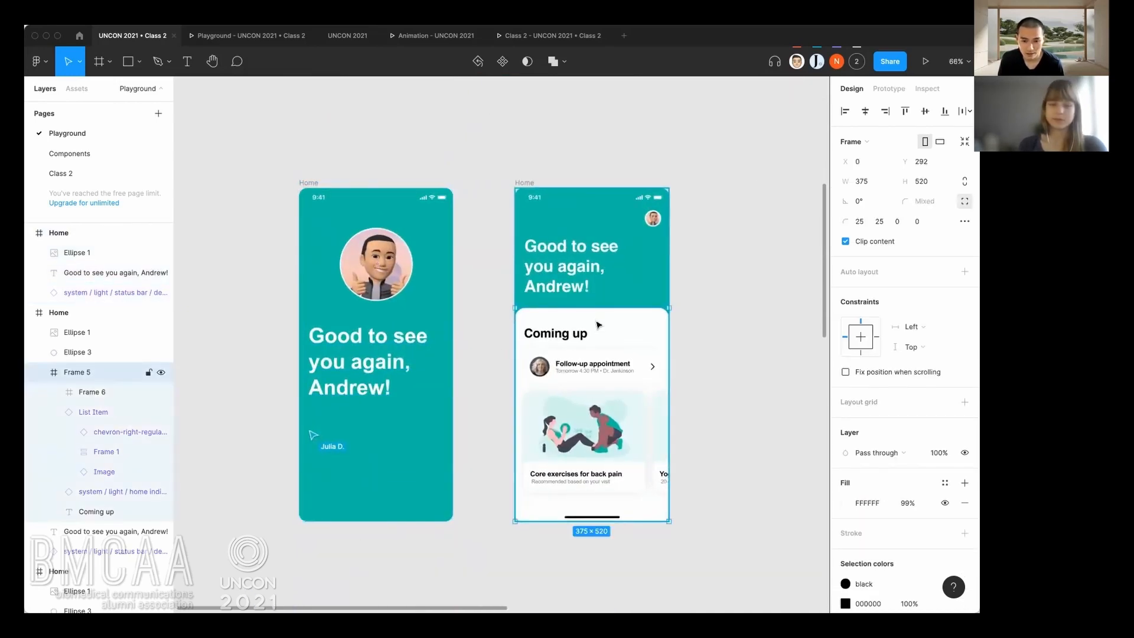
pyautogui.click(305, 181)
pyautogui.hotkey('ctrl', 'v')
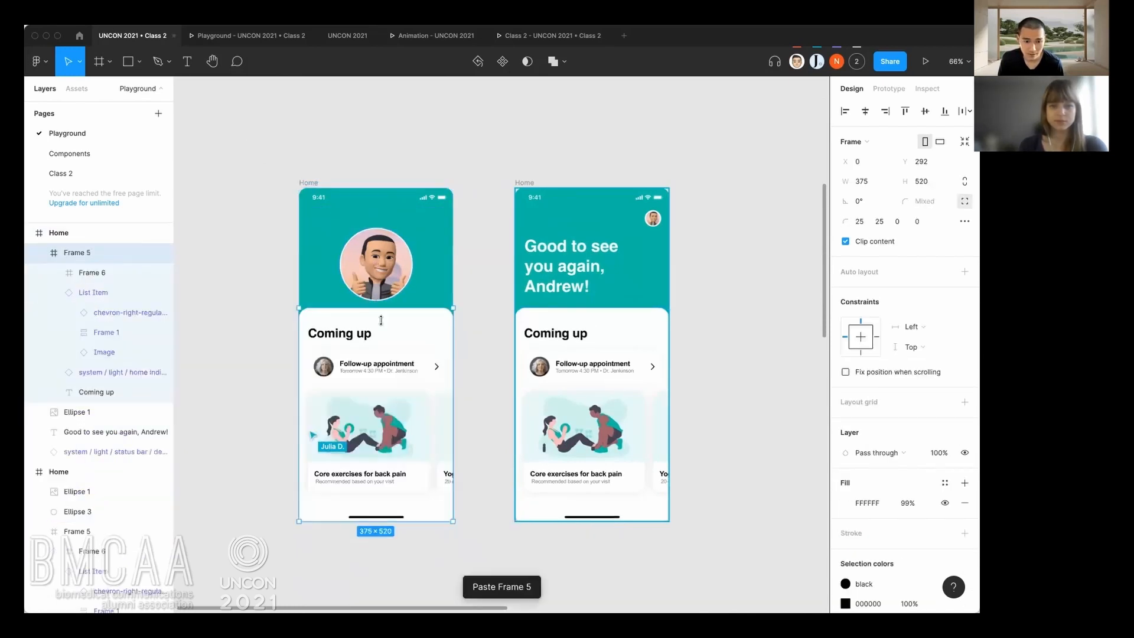
# Move the pasted Coming up panel down to Y 540 in the first Flow 3 frame and set its layer opacity to 0%.
pyautogui.moveTo(384, 327); pyautogui.dragTo(390, 429)
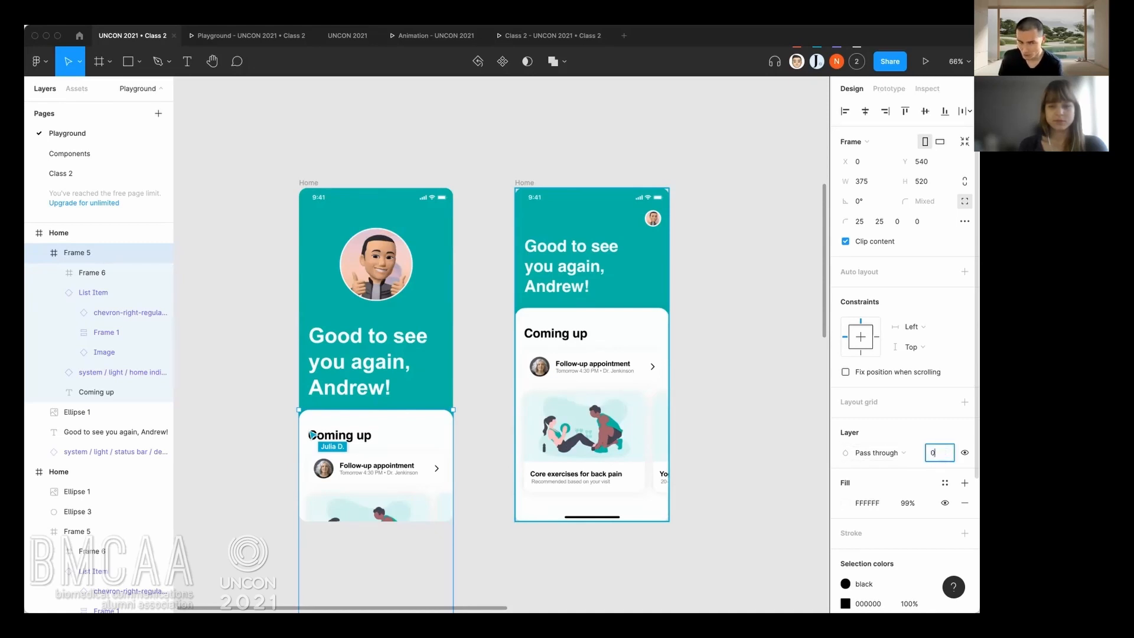
pyautogui.press('Return')
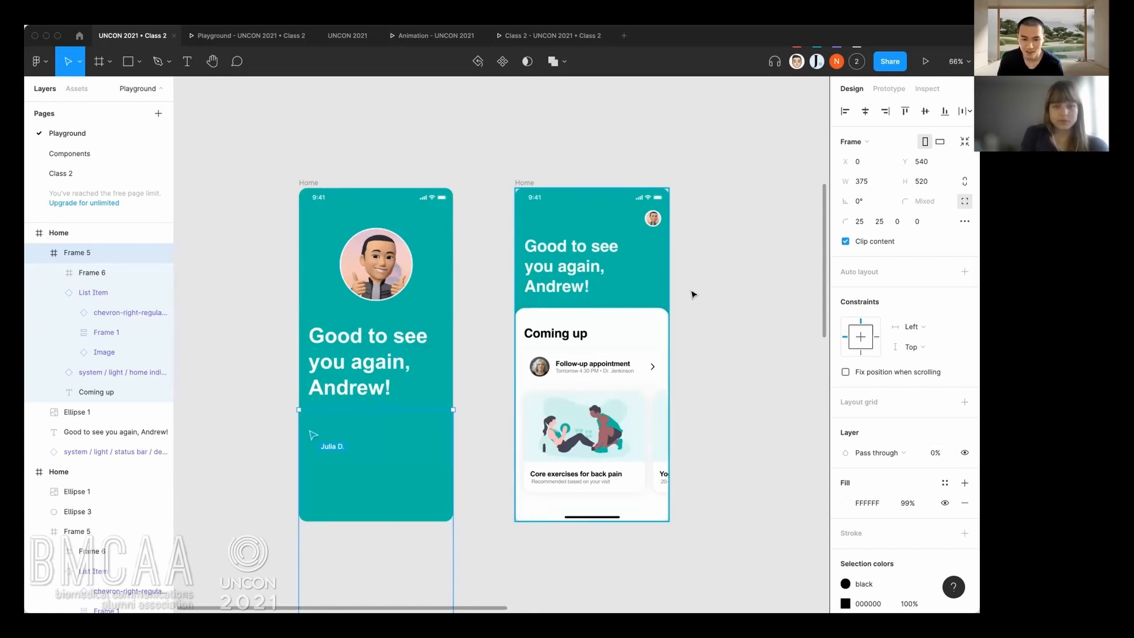
pyautogui.click(452, 175)
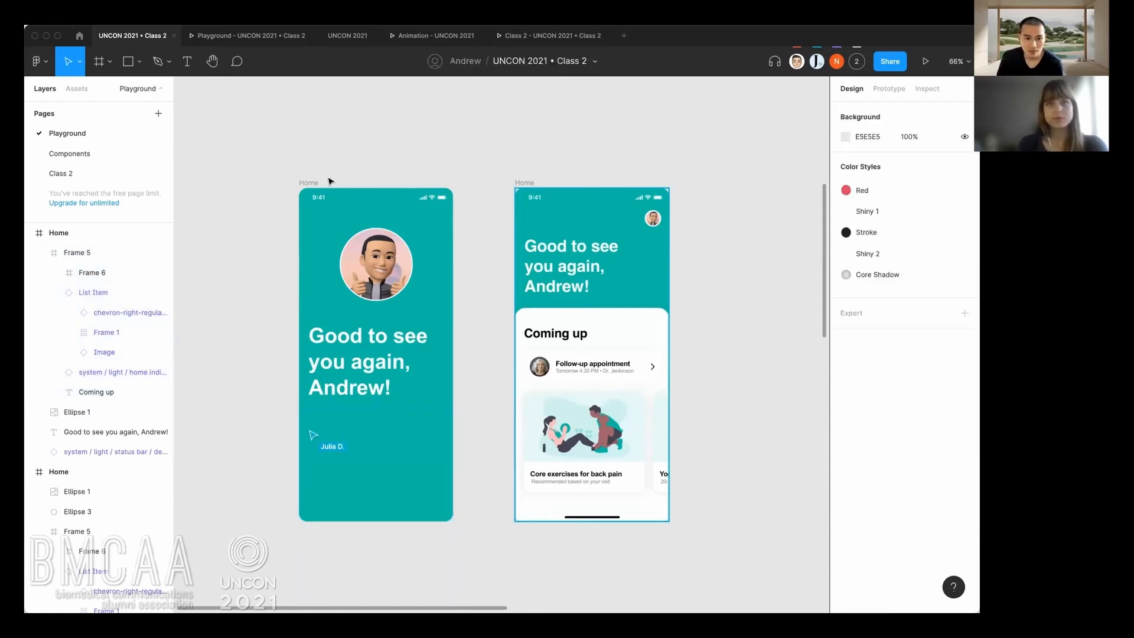
# Preview Flow 3 and replay the transition from the greeting screen to the home screen with the sliding Coming up panel several times.
pyautogui.click(891, 90)
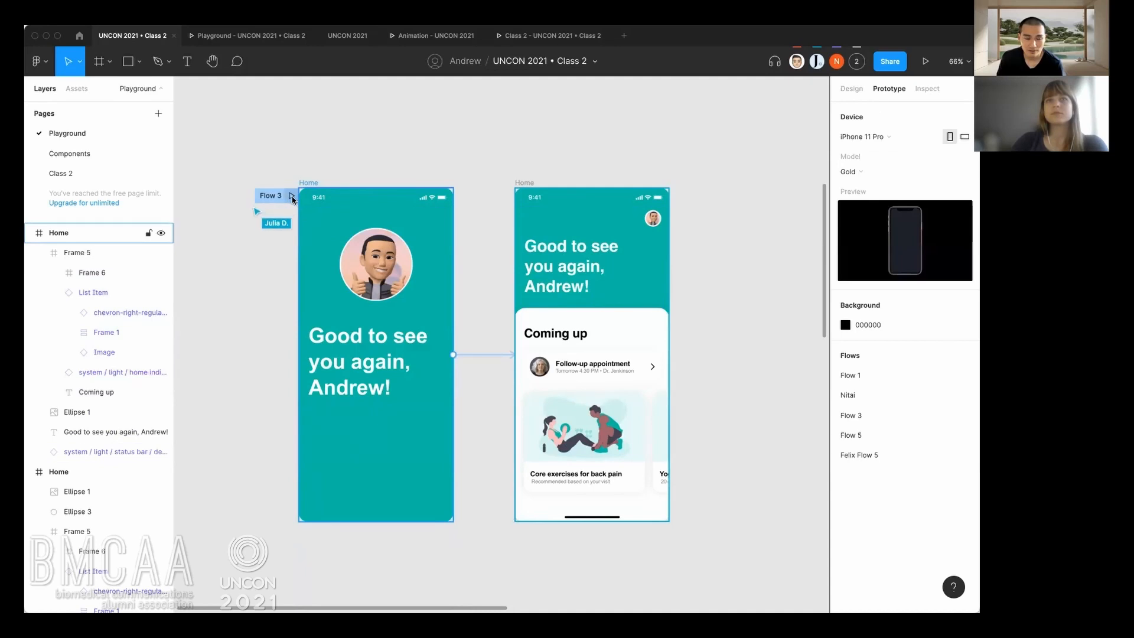
pyautogui.click(293, 197)
pyautogui.click(535, 379)
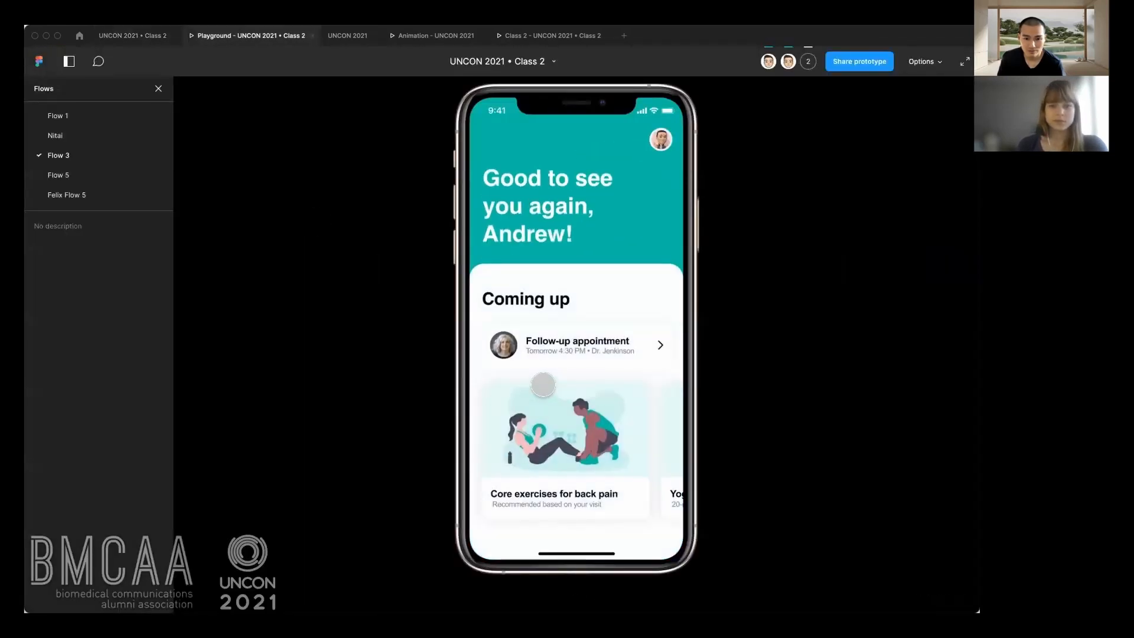
pyautogui.click(532, 378)
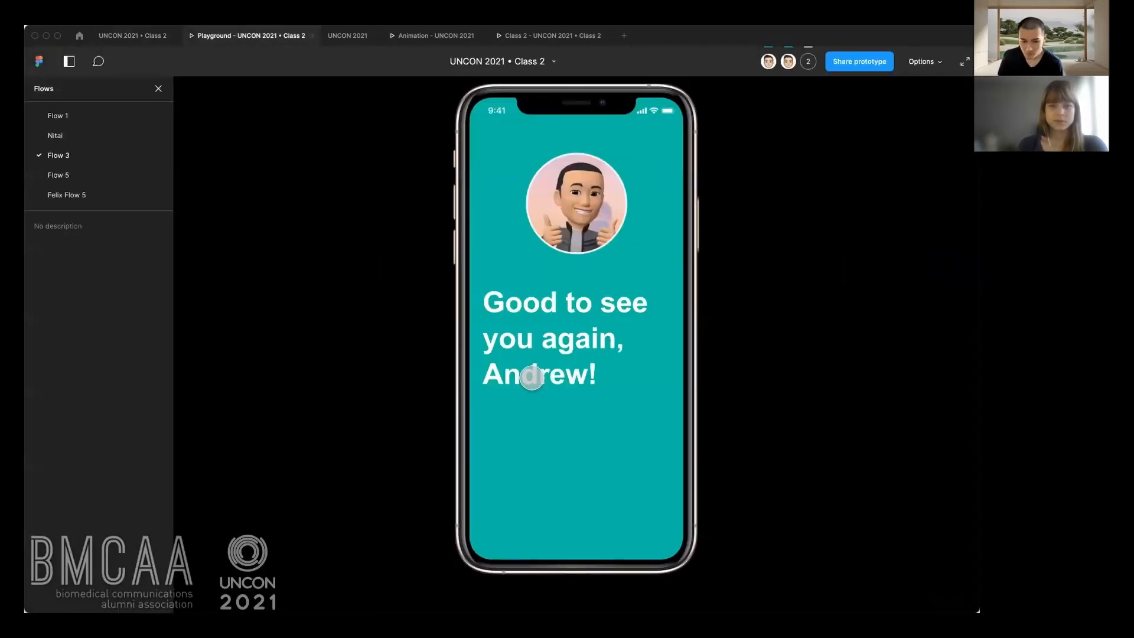
pyautogui.click(629, 428)
pyautogui.click(632, 399)
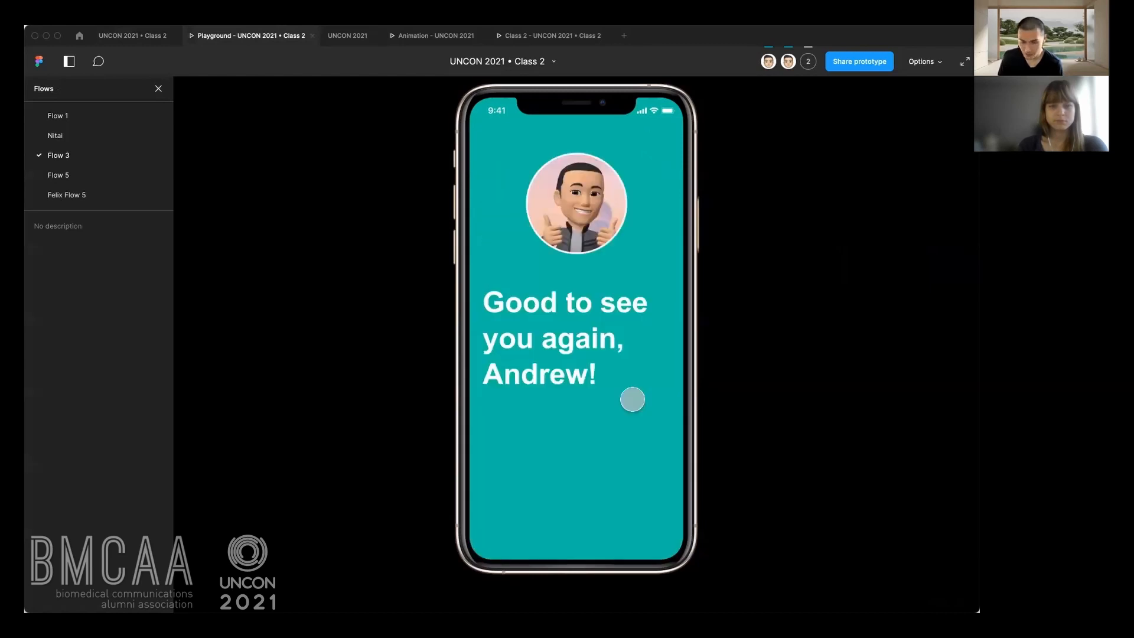
pyautogui.click(632, 400)
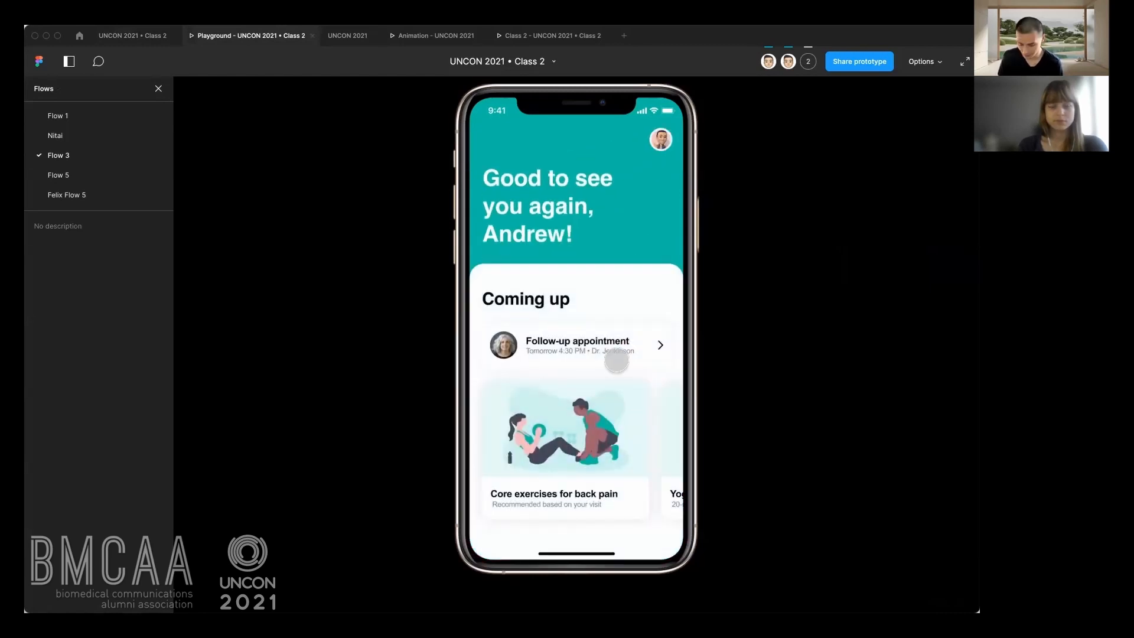
pyautogui.click(616, 361)
pyautogui.click(616, 361)
# Return to the design file and compare the Flow 3 frames with the Flow 1 frames above them.
pyautogui.click(140, 35)
pyautogui.click(481, 289)
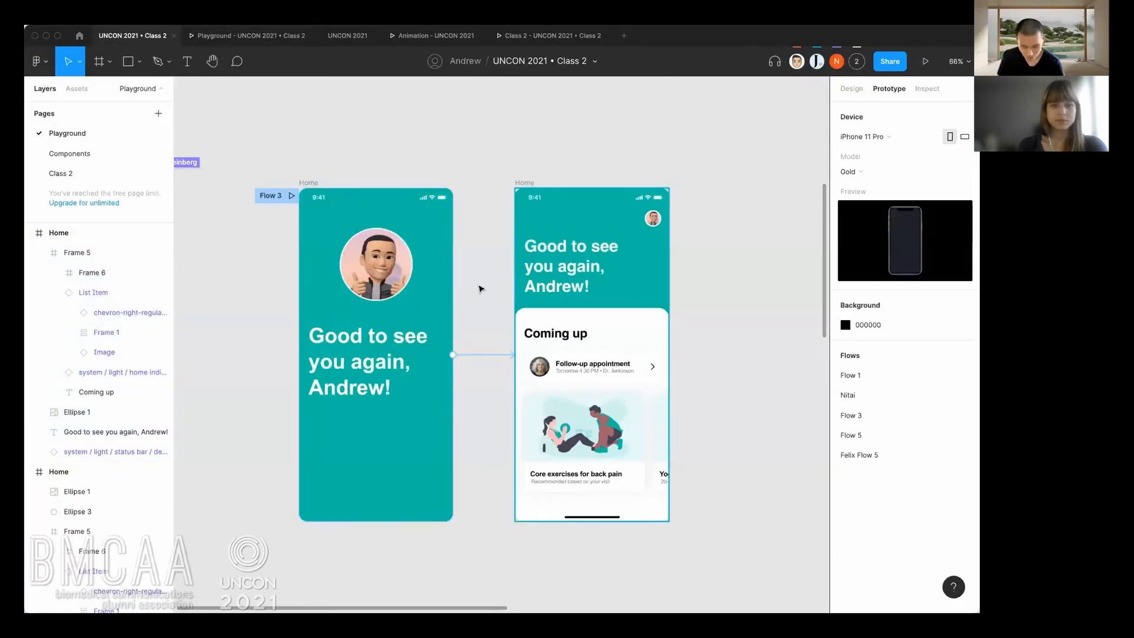
pyautogui.scroll(-3, 481, 287)
pyautogui.moveTo(476, 283); pyautogui.dragTo(422, 314)
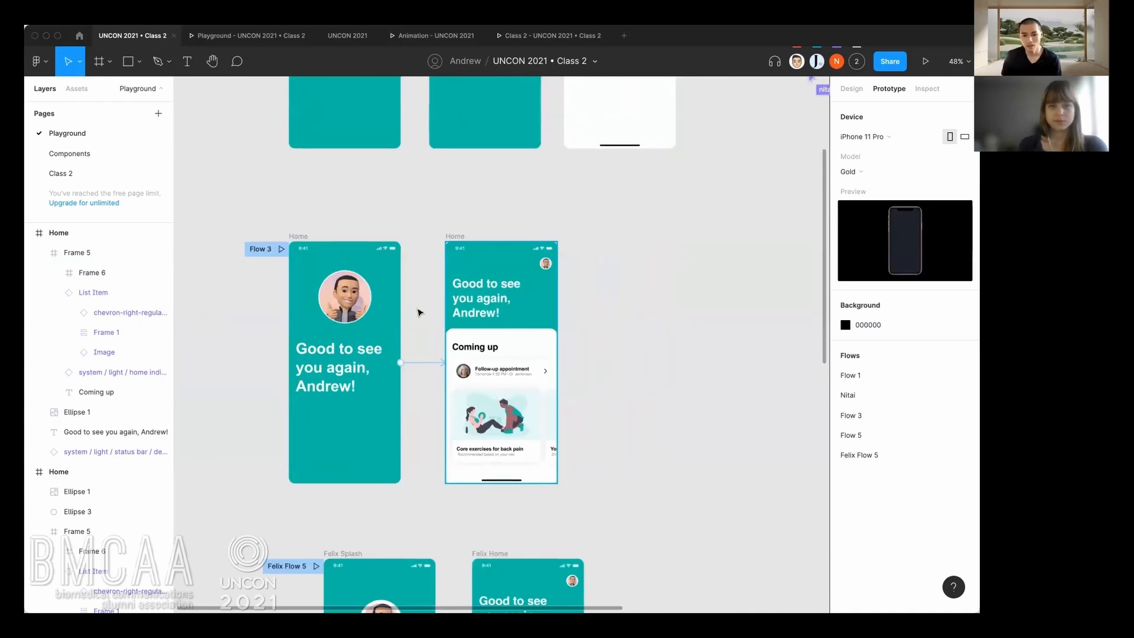
pyautogui.scroll(3, 472, 372)
pyautogui.scroll(1, 499, 292)
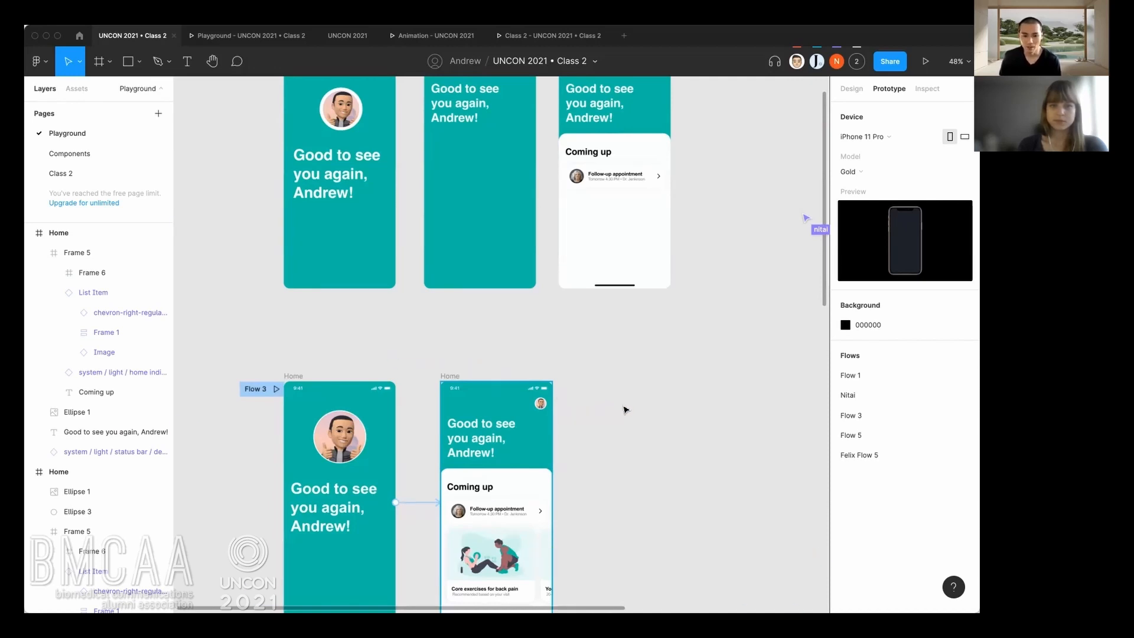
pyautogui.scroll(-3, 626, 409)
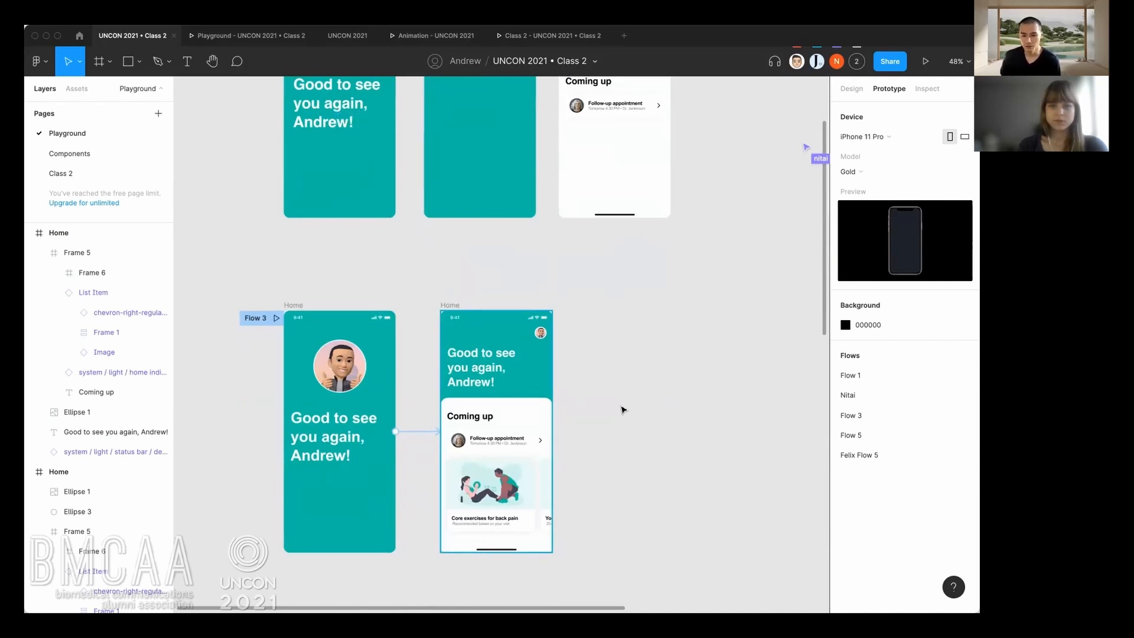
pyautogui.scroll(-2, 621, 409)
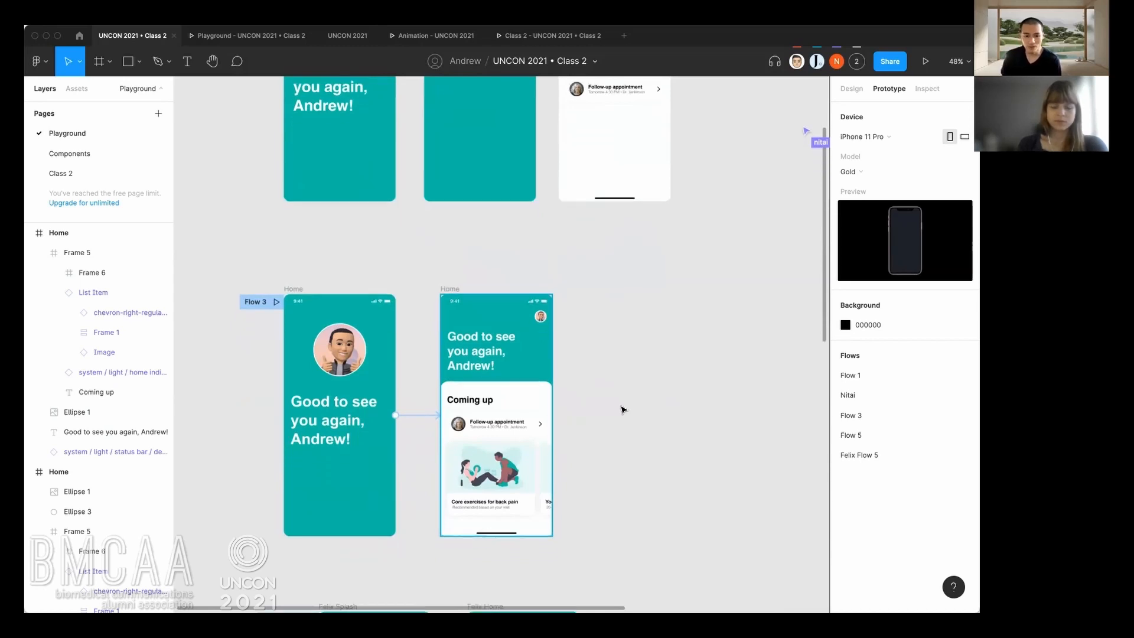
# Examine the collaborators' splash and home frames and their flow connections around Flow 3.
pyautogui.scroll(-1, 620, 410)
pyautogui.scroll(-5, 621, 409)
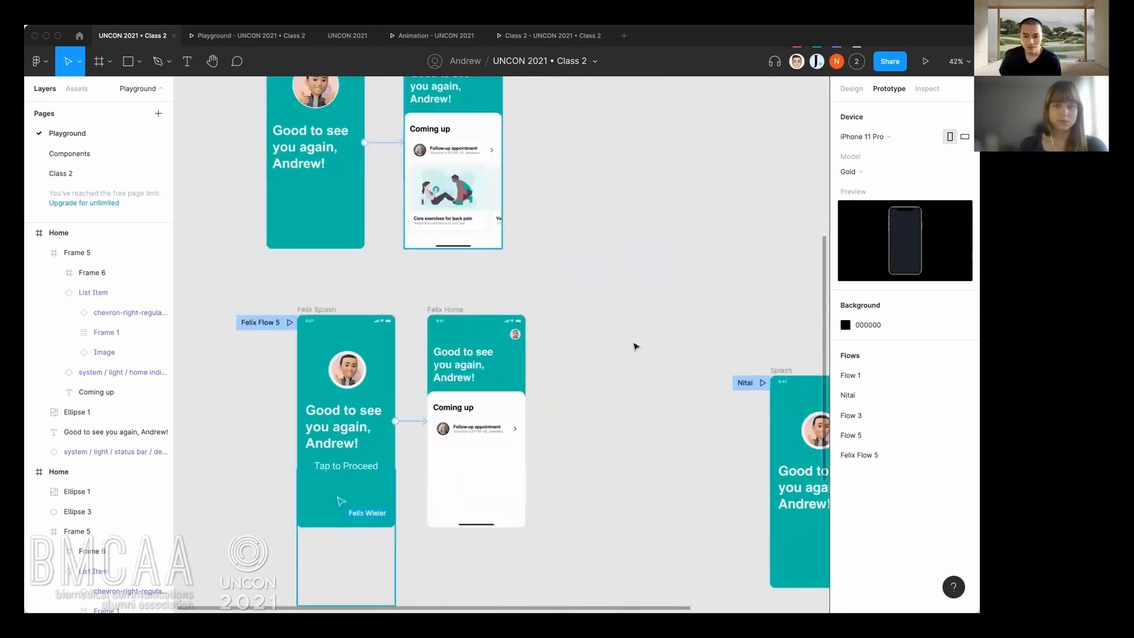
pyautogui.scroll(-1, 633, 354)
pyautogui.hscroll(3, 587, 337)
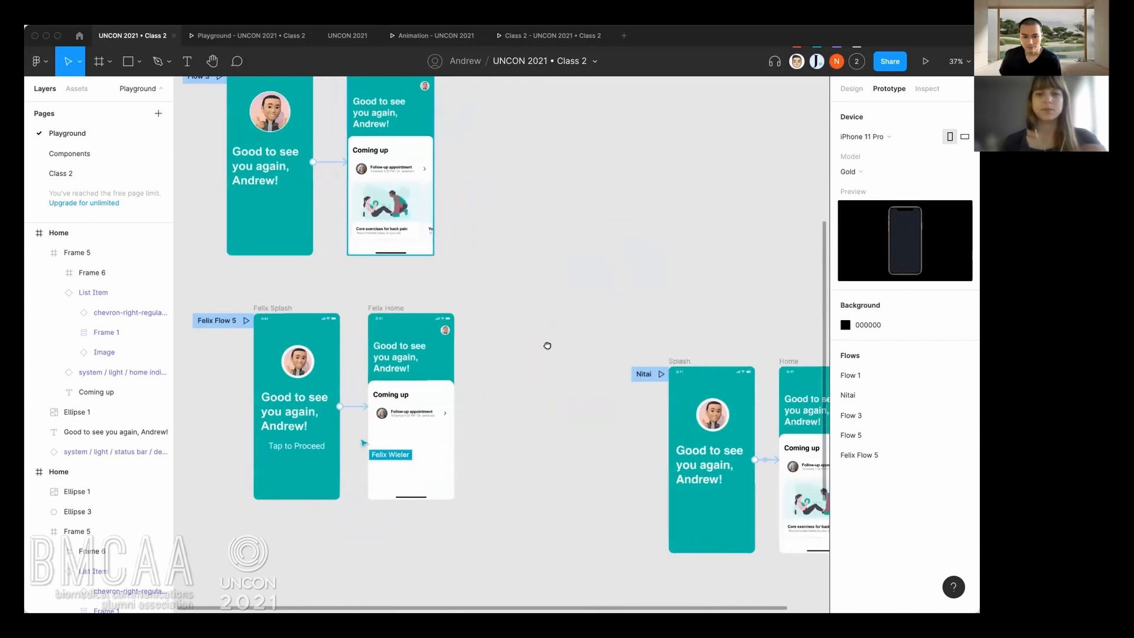
pyautogui.scroll(-2, 547, 348)
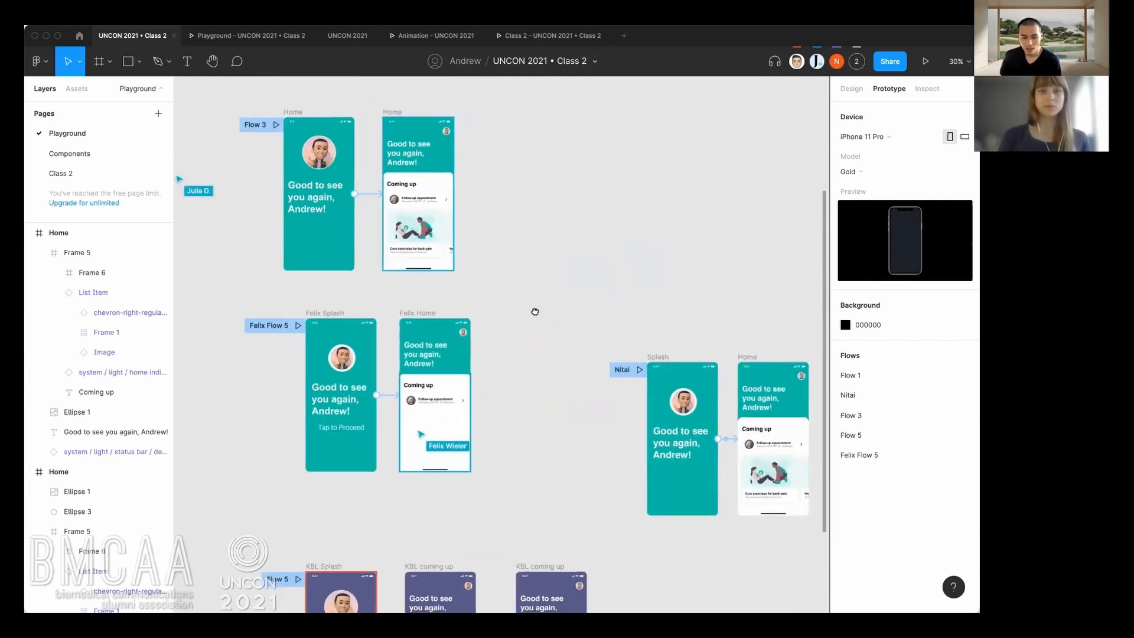
pyautogui.scroll(2, 556, 330)
pyautogui.hscroll(-2, 555, 331)
pyautogui.scroll(2, 534, 299)
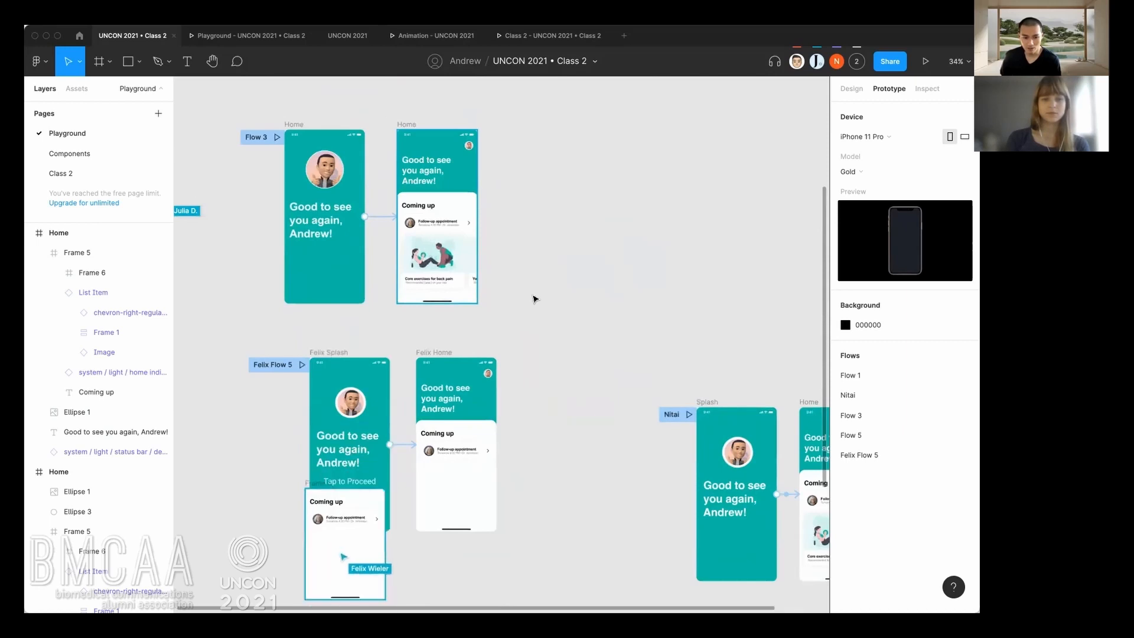
pyautogui.moveTo(535, 298); pyautogui.dragTo(587, 350)
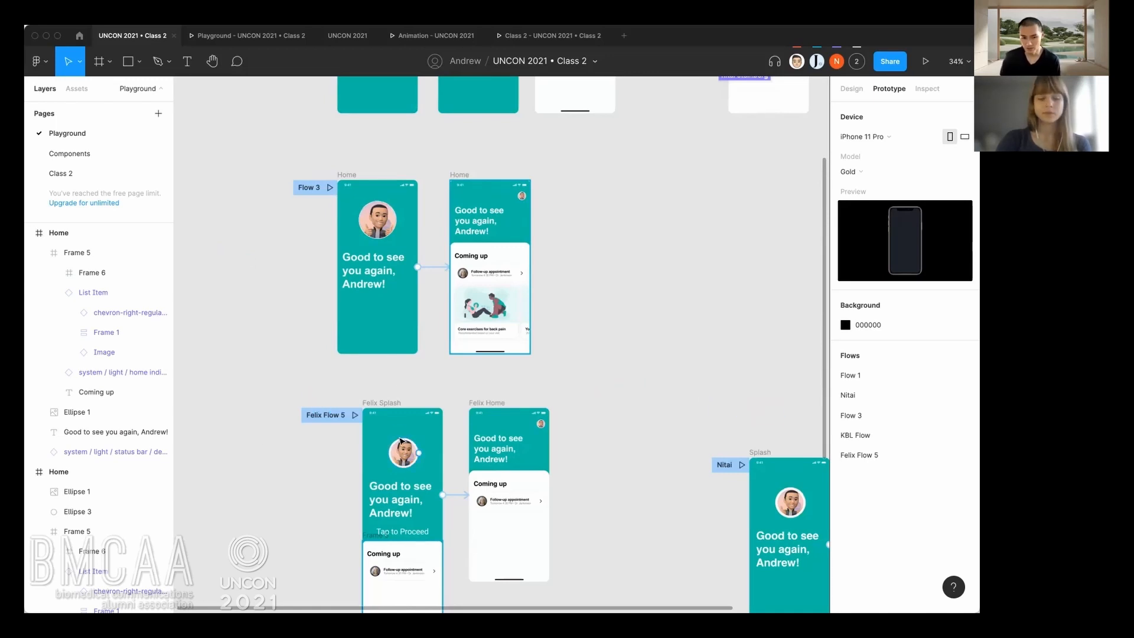
pyautogui.hscroll(2, 400, 441)
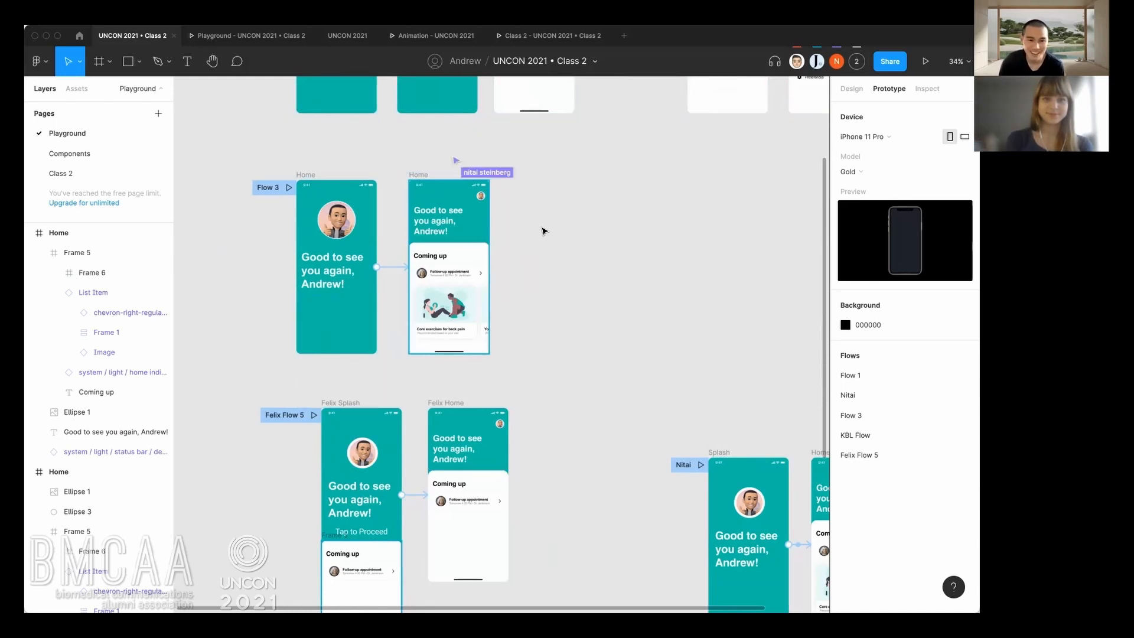
# Compare the two Flow 3 frames with the Flow 1 home and profile frames above them.
pyautogui.moveTo(544, 227); pyautogui.dragTo(554, 246)
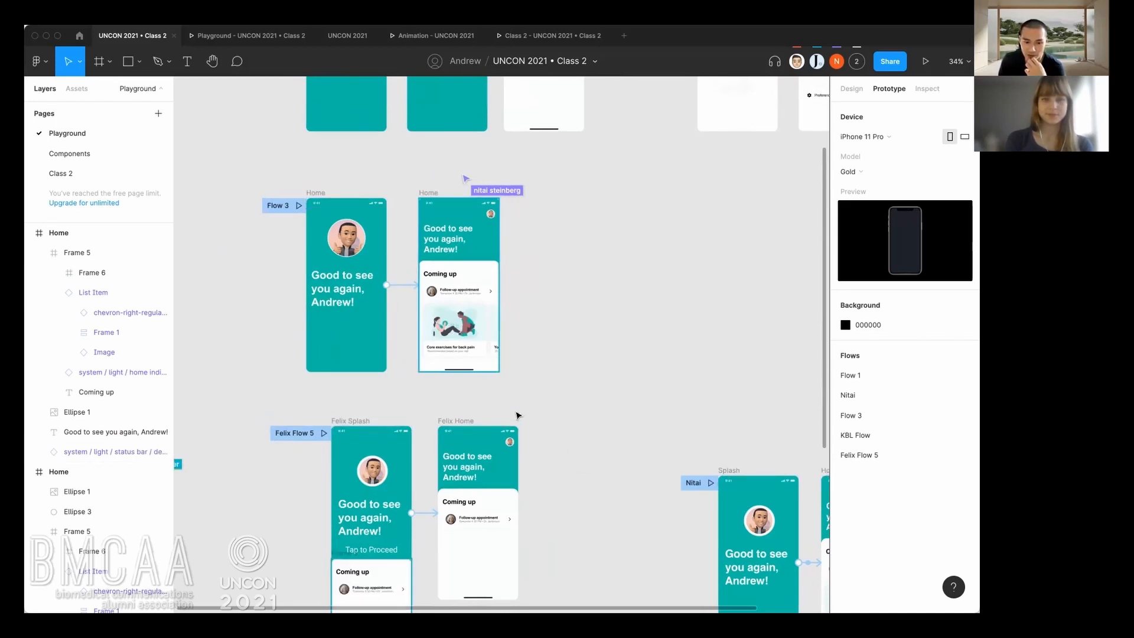
pyautogui.click(424, 274)
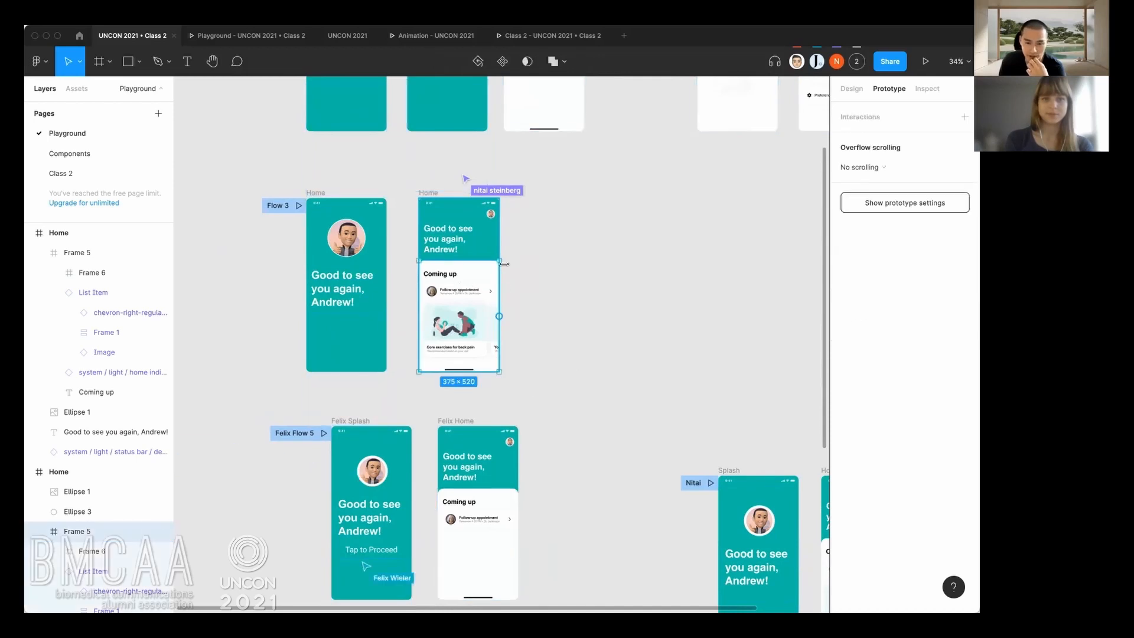
pyautogui.click(531, 260)
pyautogui.moveTo(536, 260); pyautogui.dragTo(506, 308)
pyautogui.scroll(3, 506, 307)
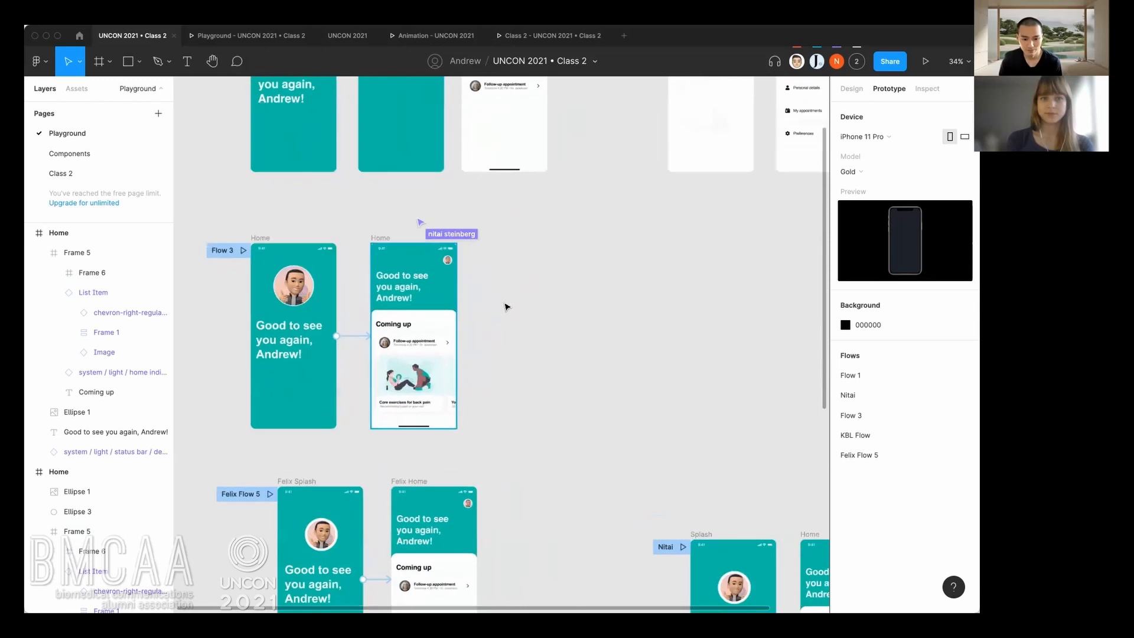
pyautogui.scroll(5, 467, 408)
pyautogui.scroll(-2, 466, 407)
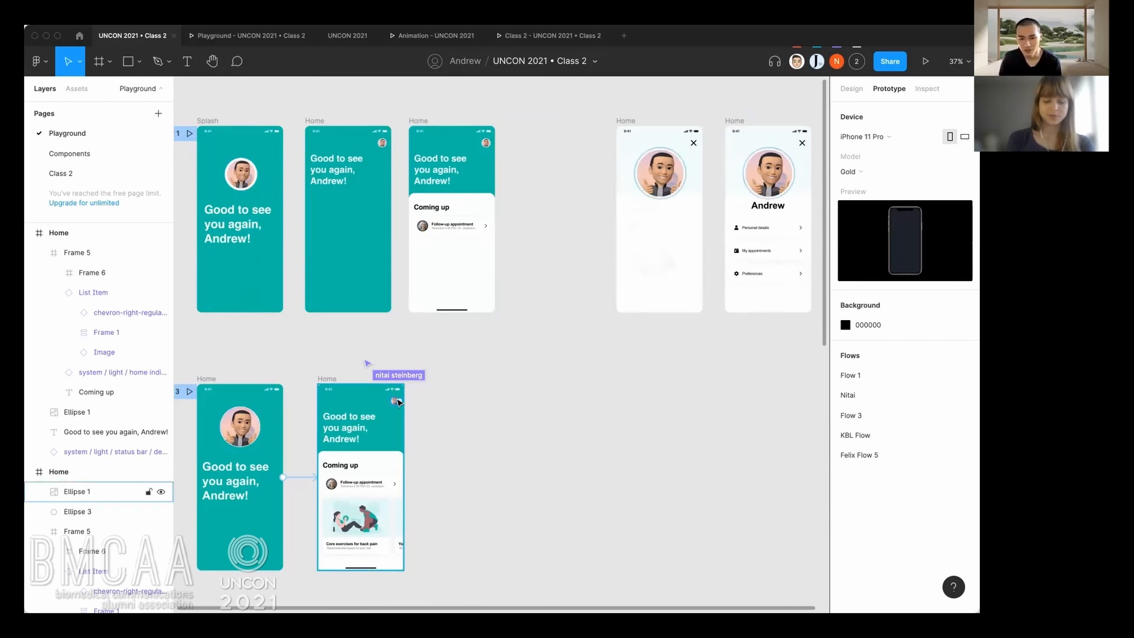
pyautogui.moveTo(546, 374); pyautogui.dragTo(521, 370)
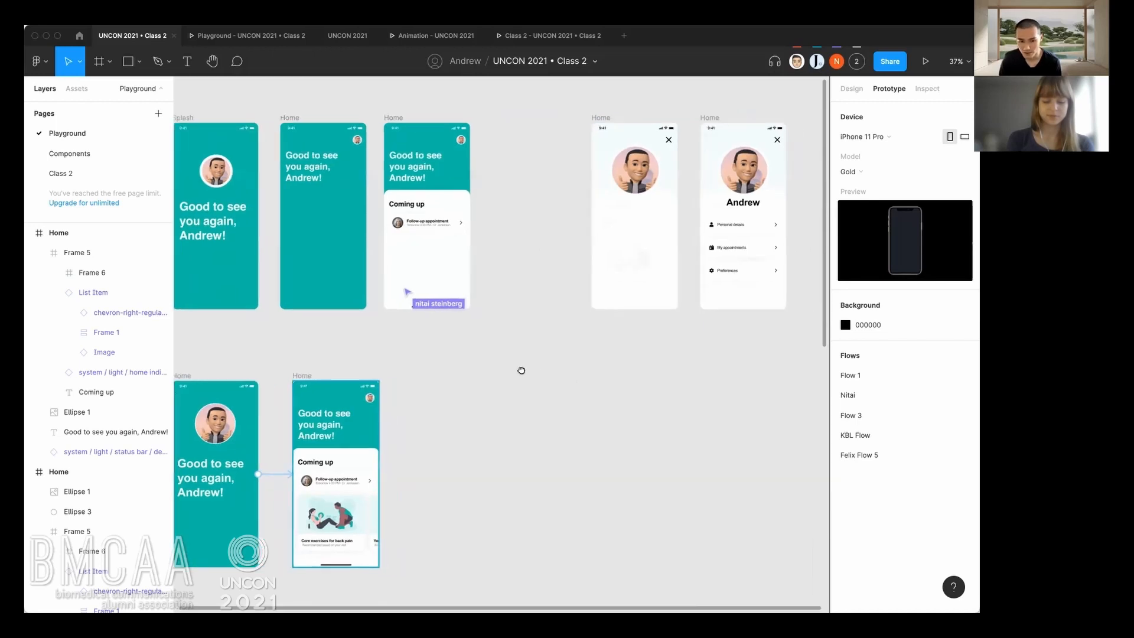
pyautogui.scroll(2, 405, 400)
# Move the second Flow 3 Home frame farther right and place a duplicate of it to its right.
pyautogui.moveTo(406, 400); pyautogui.dragTo(439, 354)
pyautogui.click(335, 354)
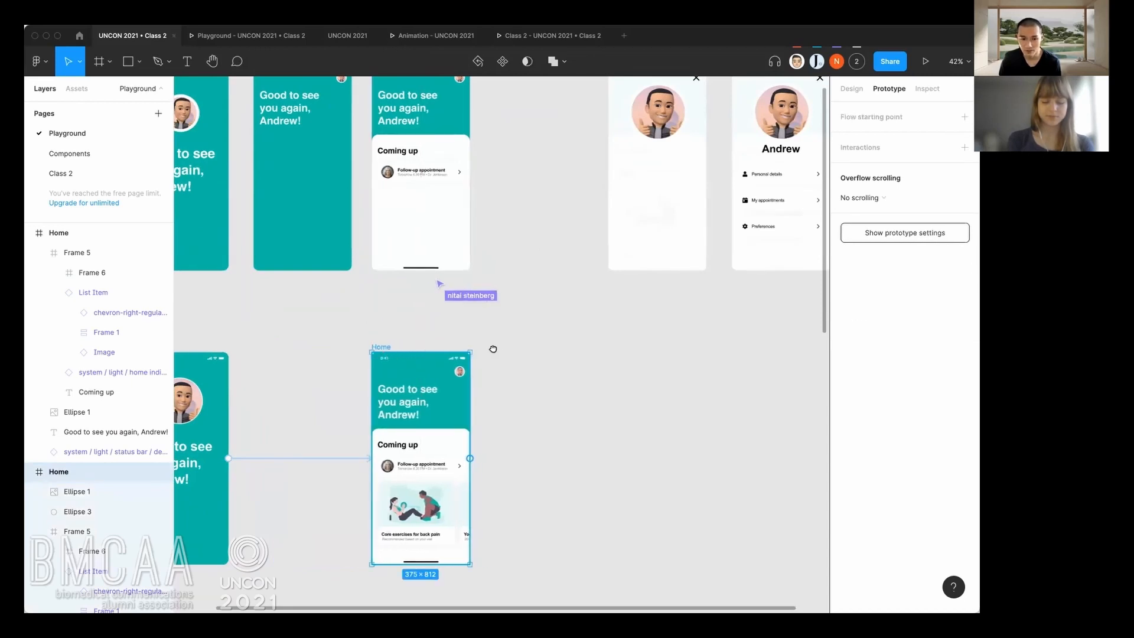
pyautogui.scroll(5, 462, 377)
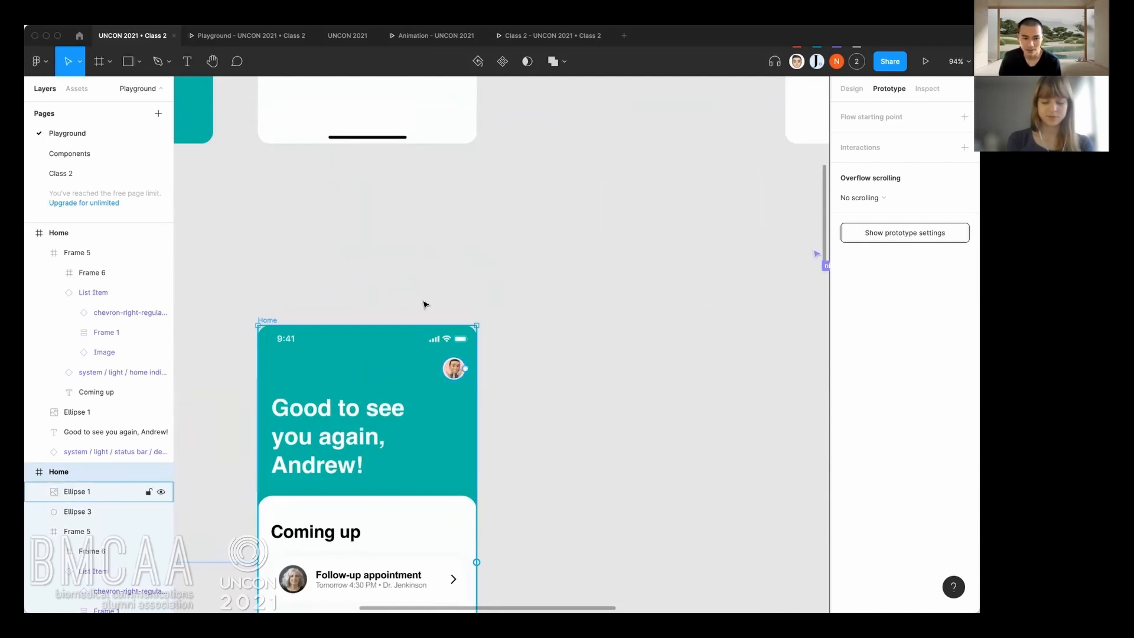
pyautogui.scroll(-5, 418, 514)
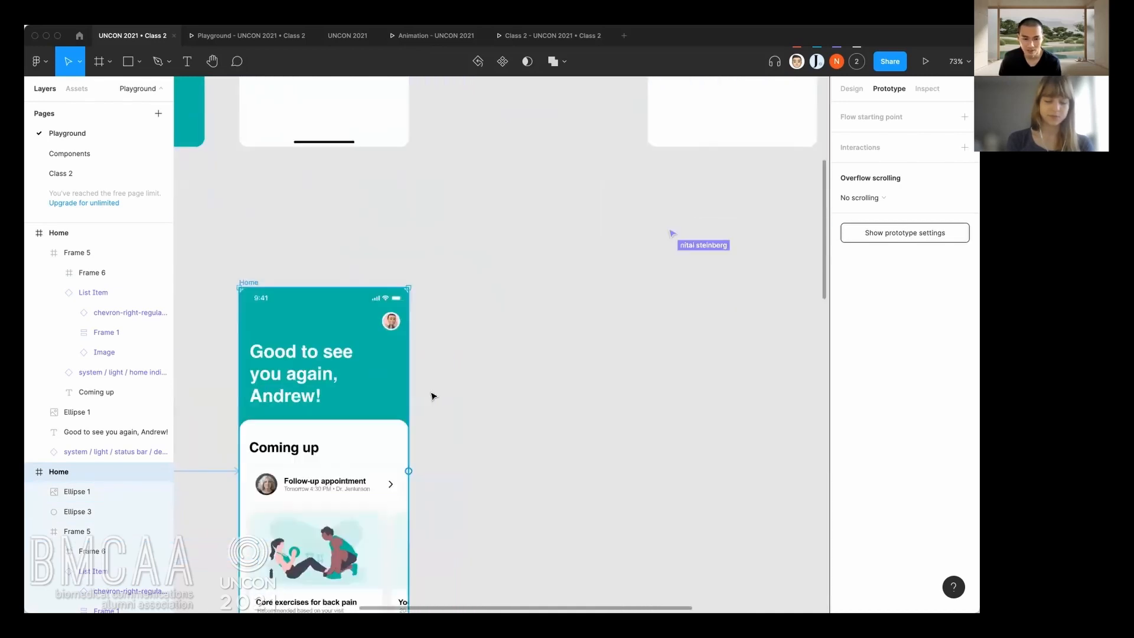
pyautogui.scroll(-2, 433, 396)
pyautogui.scroll(-2, 534, 293)
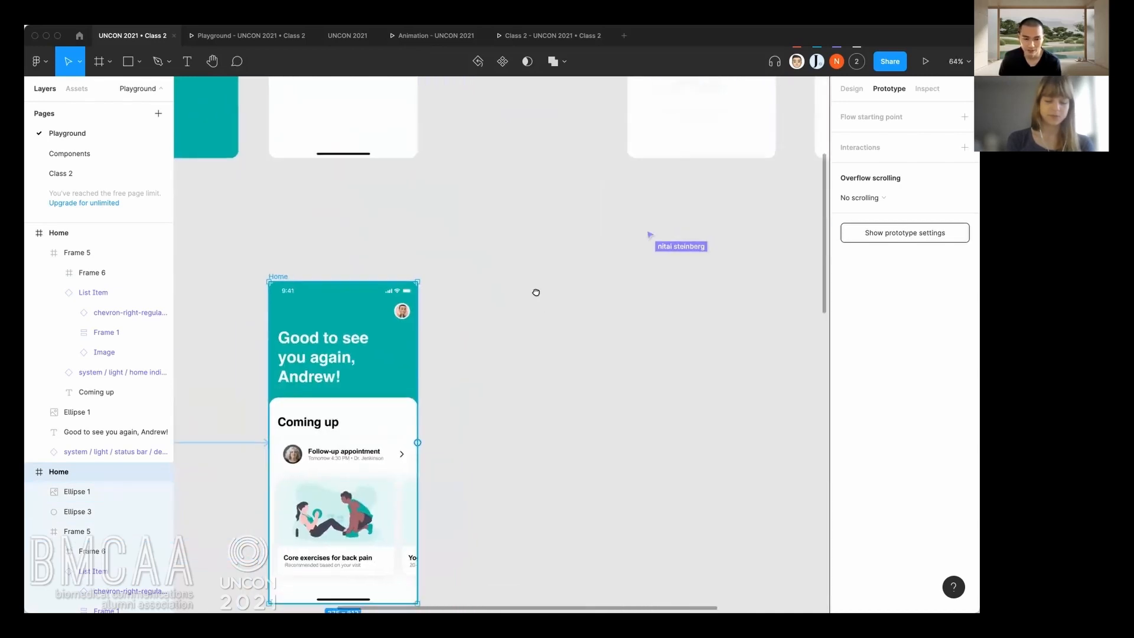
pyautogui.click(318, 219)
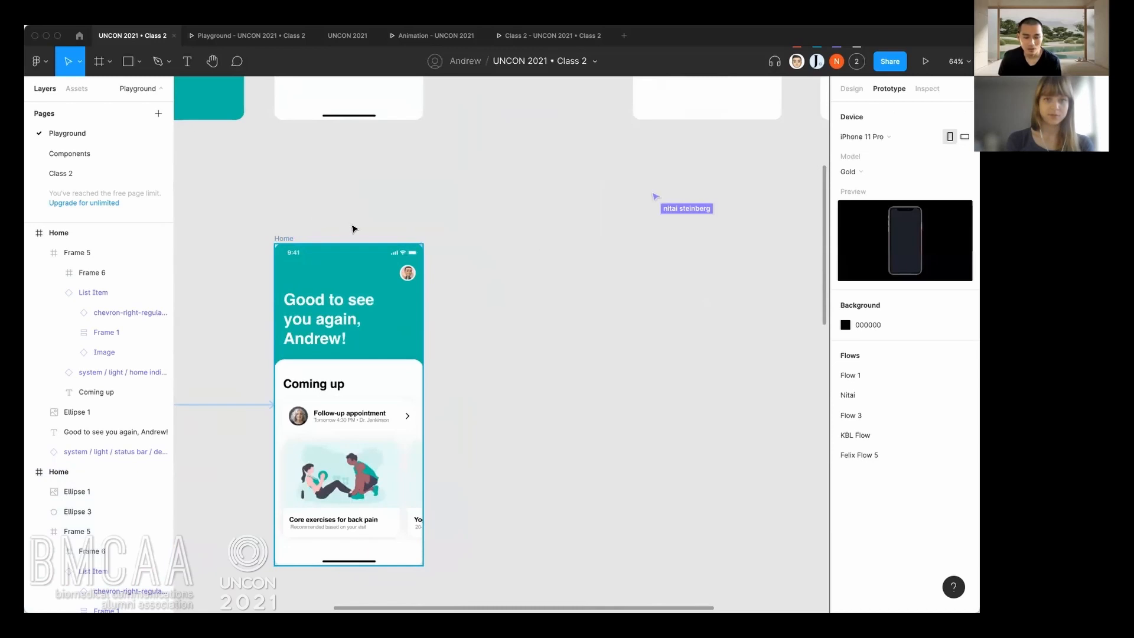
pyautogui.moveTo(284, 240); pyautogui.dragTo(535, 239)
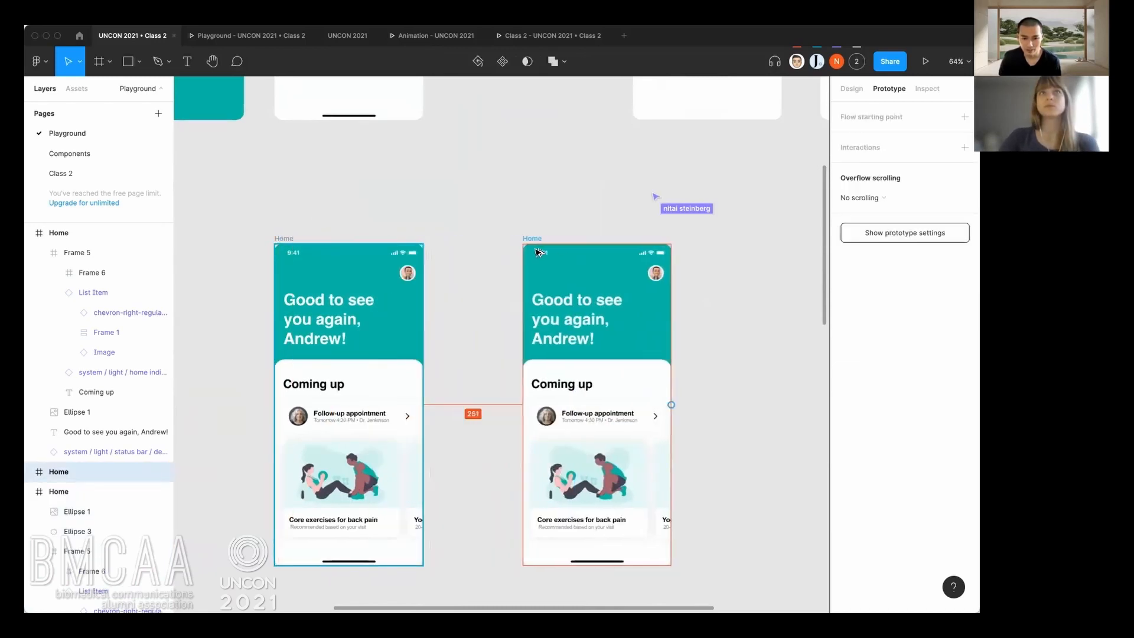
pyautogui.click(505, 288)
# Check the Flow 1 profile frames, then select Ellipse 3 behind the avatar in the duplicated Home frame and show its design properties.
pyautogui.scroll(10, 515, 233)
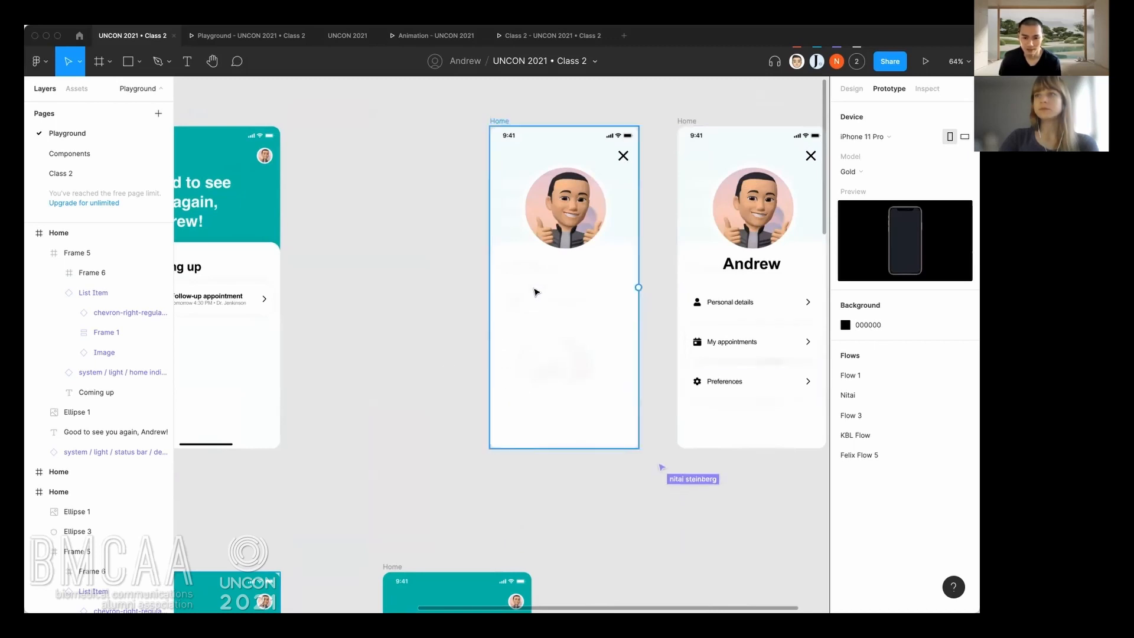
pyautogui.moveTo(409, 405); pyautogui.dragTo(430, 274)
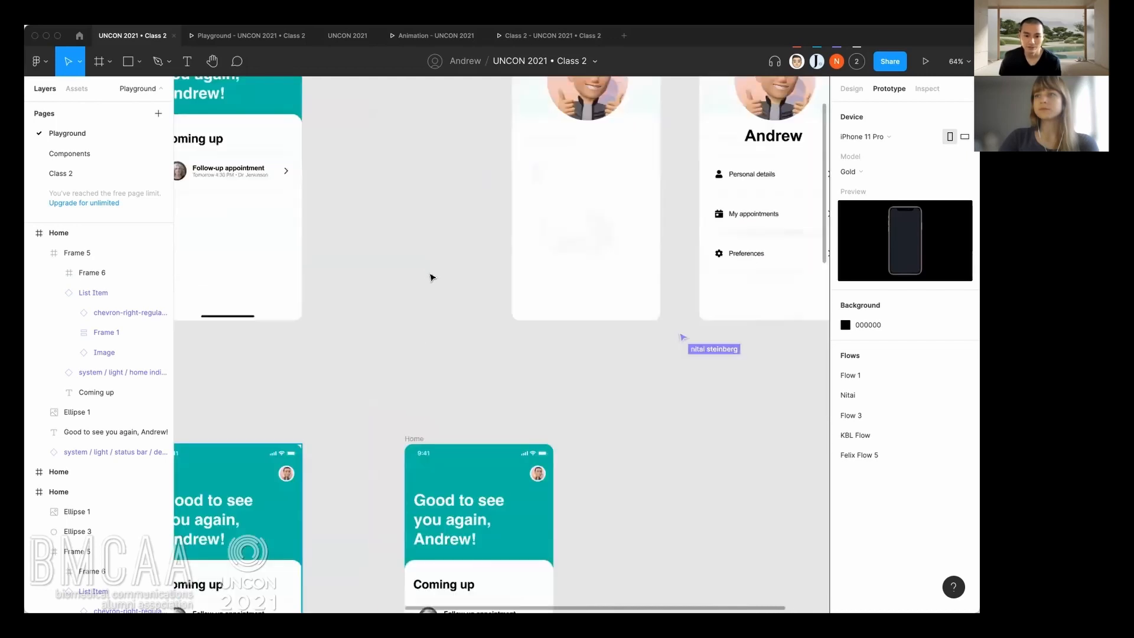
pyautogui.moveTo(451, 325); pyautogui.dragTo(449, 131)
pyautogui.moveTo(459, 193); pyautogui.dragTo(470, 165)
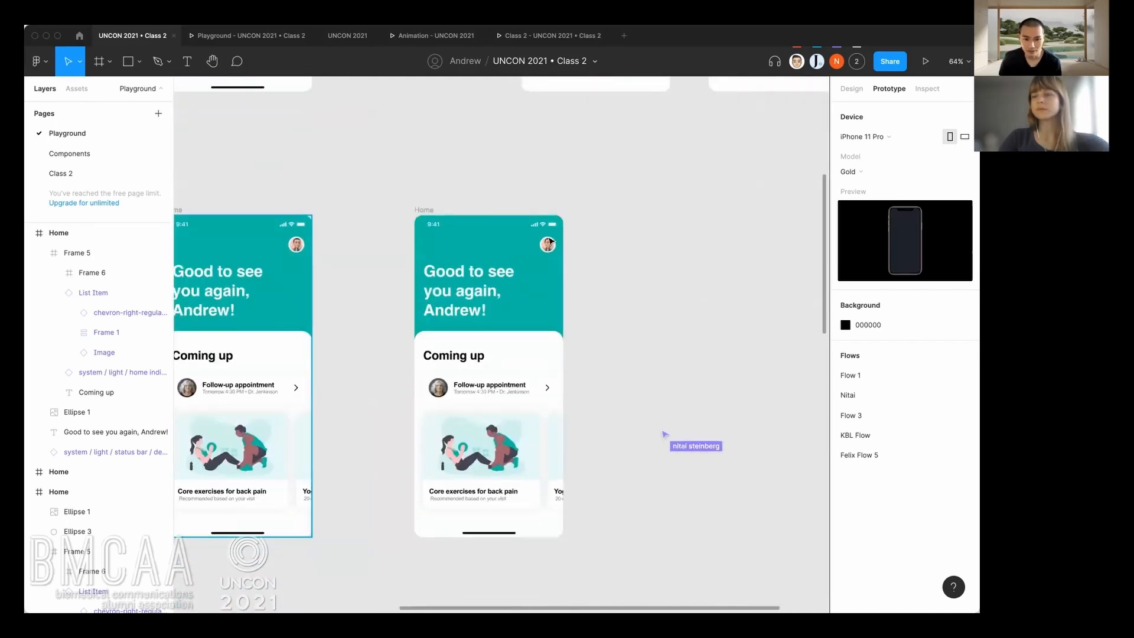
pyautogui.click(548, 244)
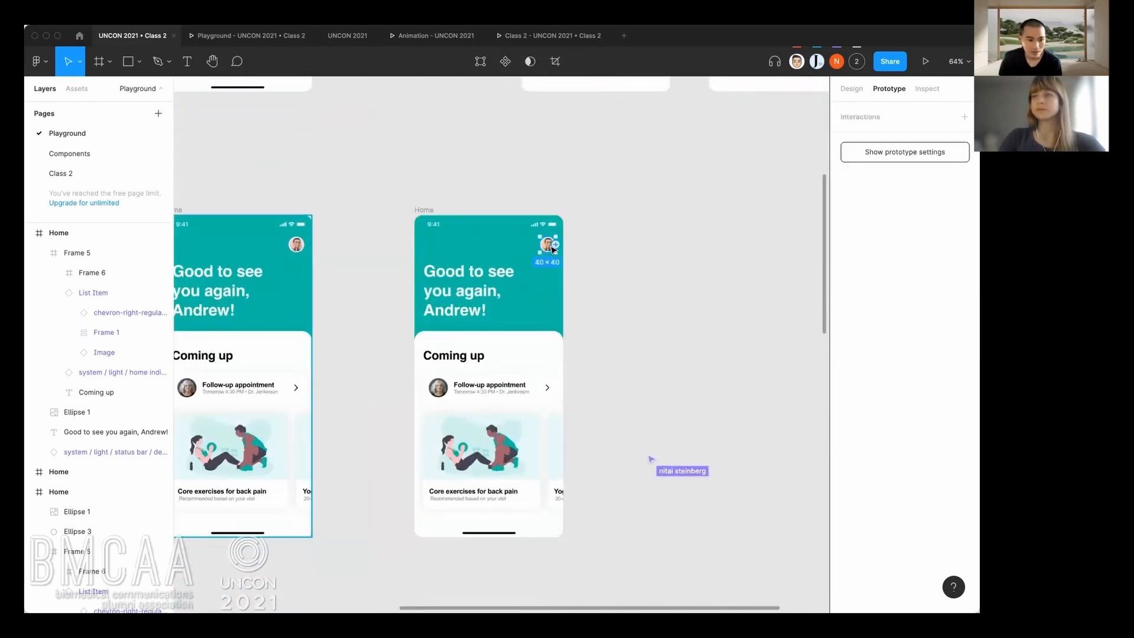
pyautogui.click(423, 211)
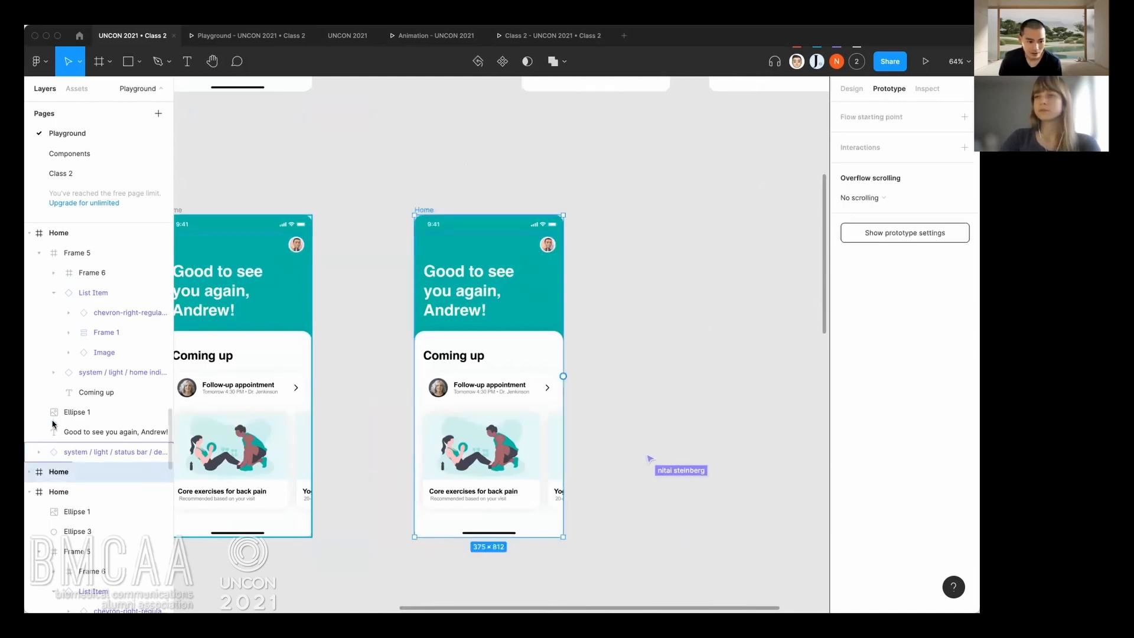
pyautogui.click(30, 472)
pyautogui.scroll(-2, 77, 485)
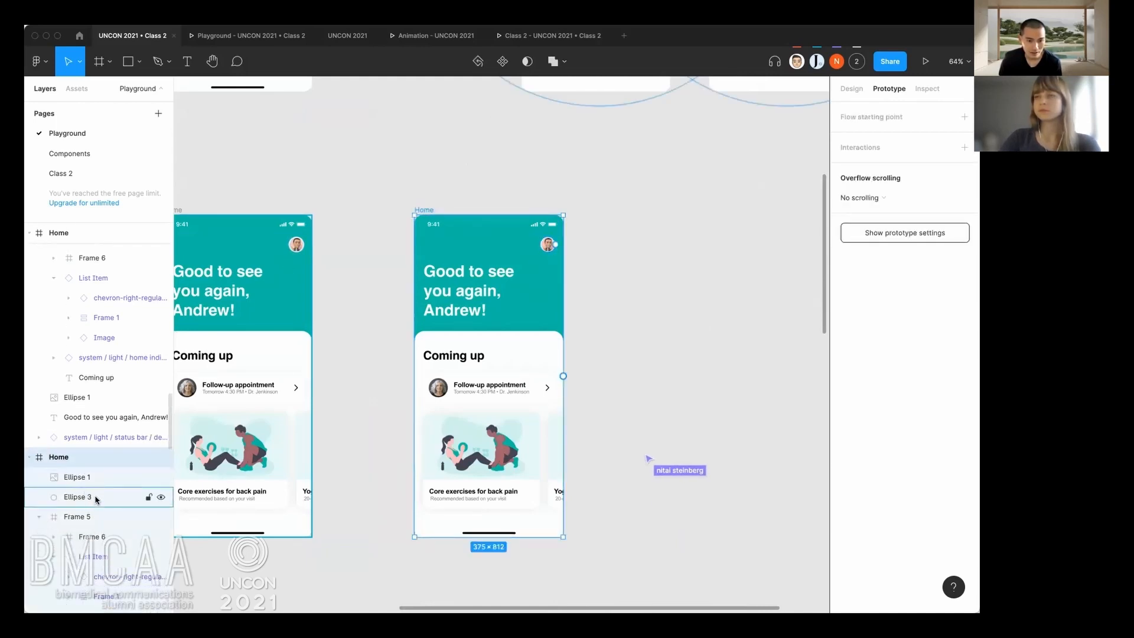
pyautogui.click(94, 498)
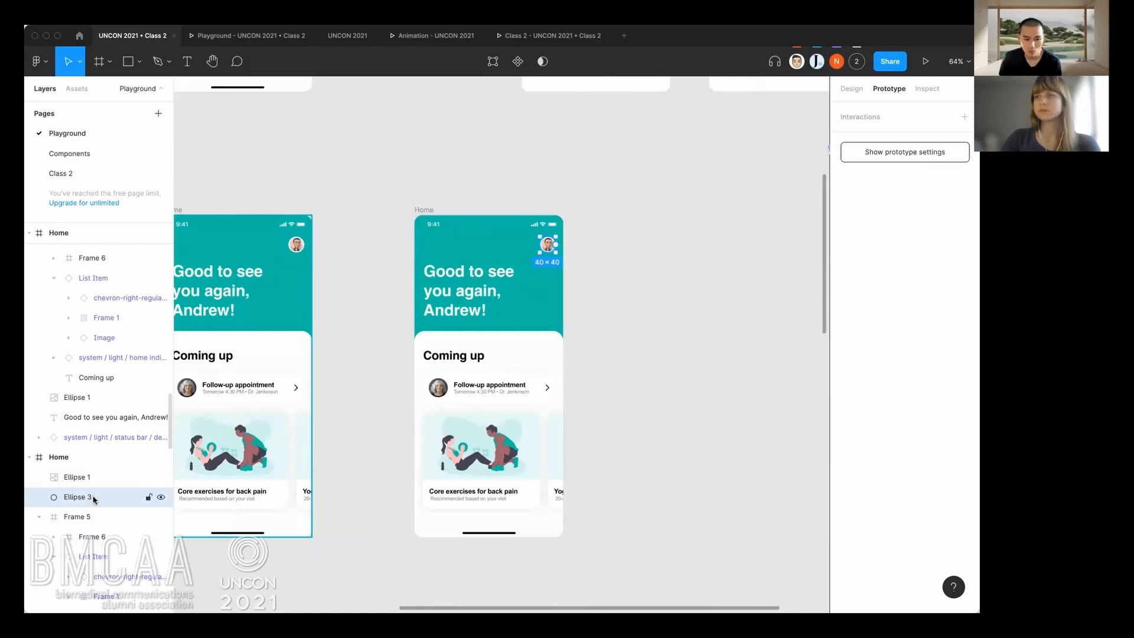
pyautogui.click(853, 88)
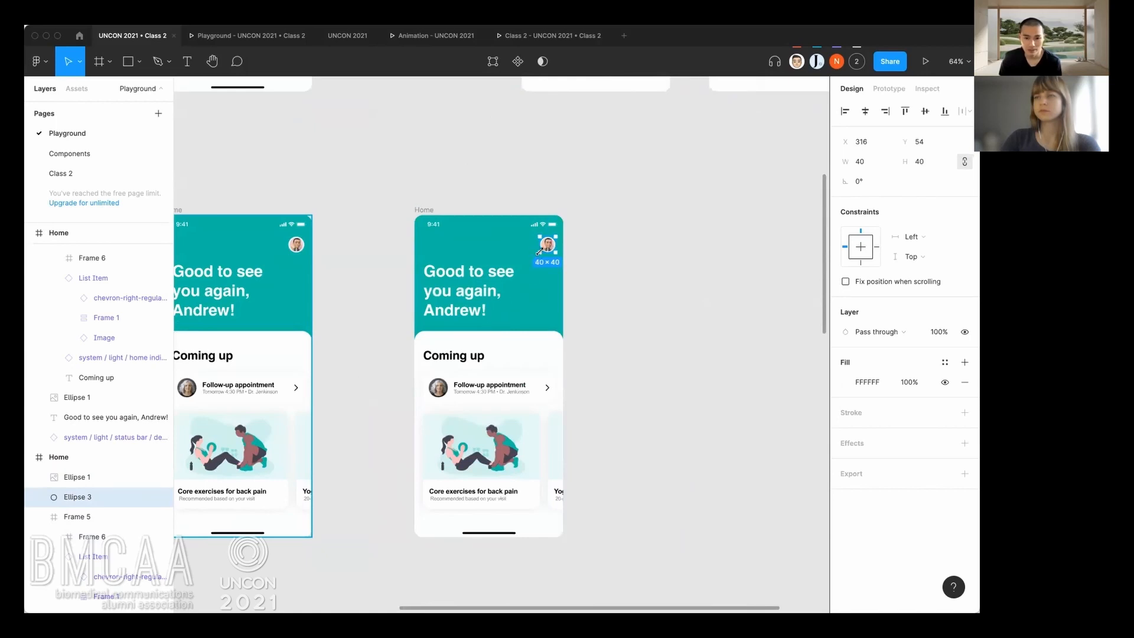
pyautogui.hscroll(-2, 374, 279)
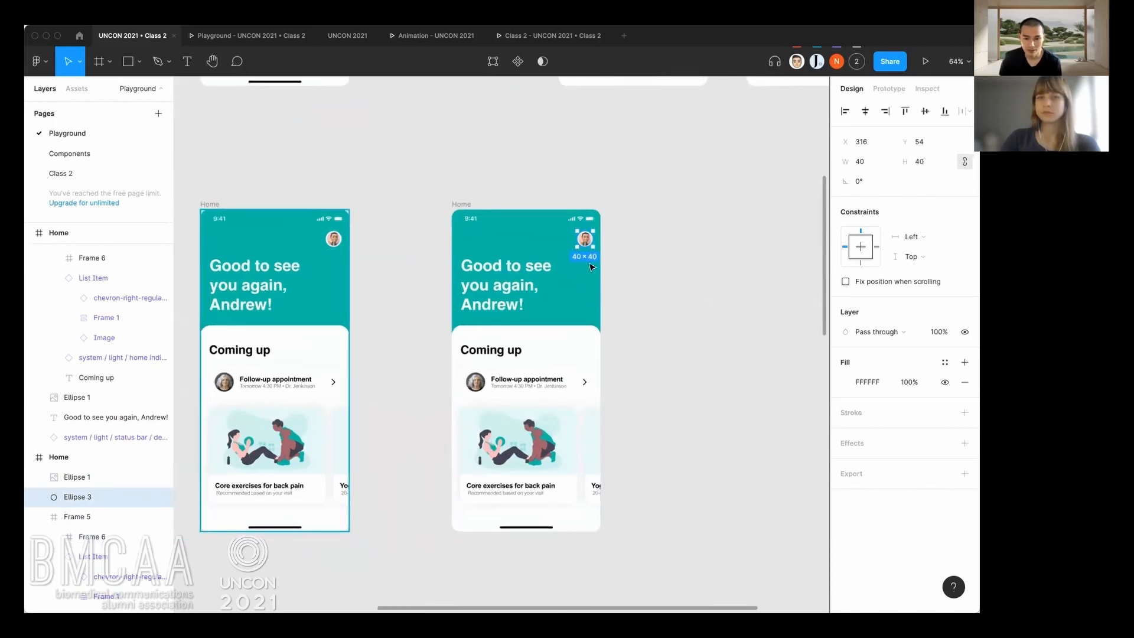
# Enlarge Ellipse 3 to about 894 × 894 and position it at about X -247, Y -41 so it covers the whole duplicated frame.
pyautogui.moveTo(577, 250); pyautogui.dragTo(459, 368)
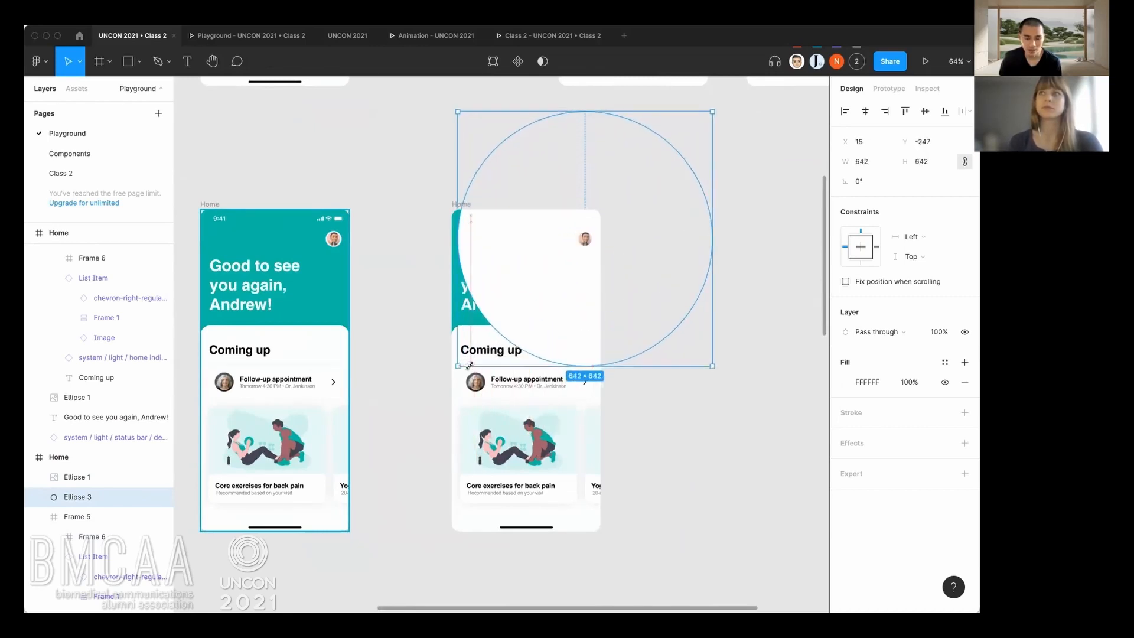
pyautogui.moveTo(555, 292); pyautogui.dragTo(532, 326)
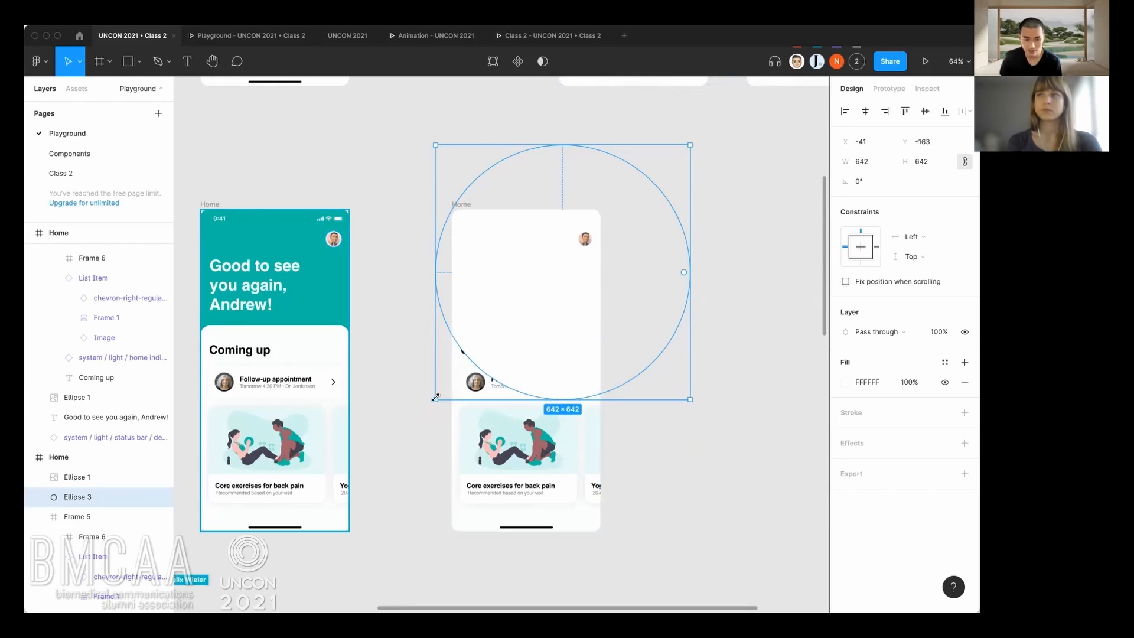
pyautogui.moveTo(435, 399); pyautogui.dragTo(345, 490)
pyautogui.moveTo(553, 305); pyautogui.dragTo(527, 392)
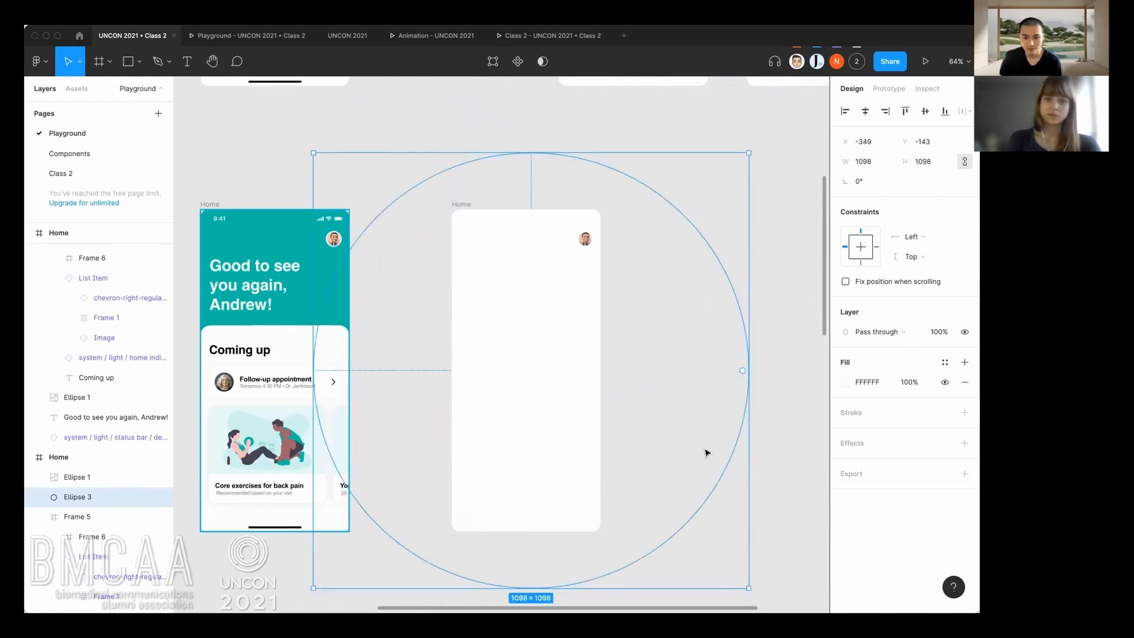
pyautogui.moveTo(748, 151); pyautogui.dragTo(708, 192)
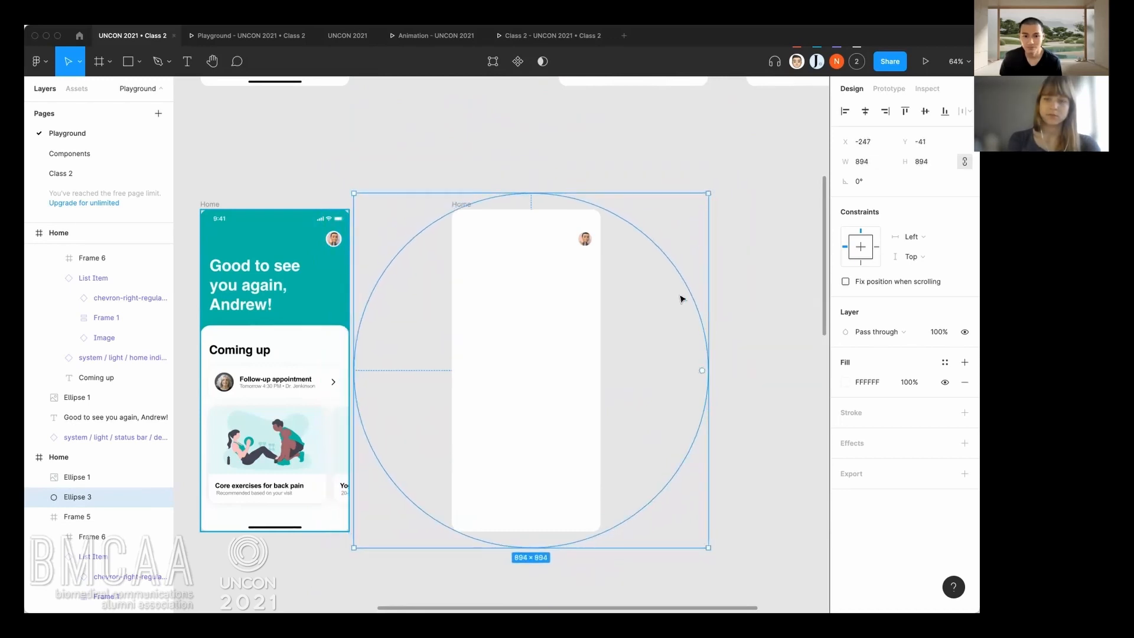
pyautogui.moveTo(679, 284); pyautogui.dragTo(648, 235)
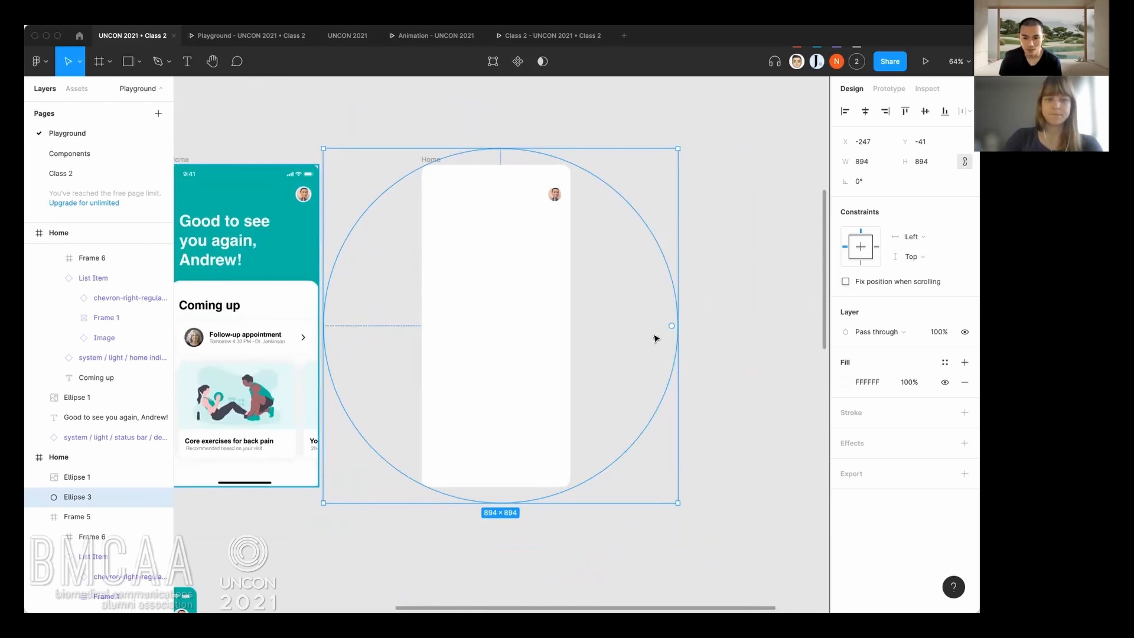
# Set the fill opacity of the enlarged white circle to 95%.
pyautogui.click(907, 386)
pyautogui.write('95')
pyautogui.press('Return')
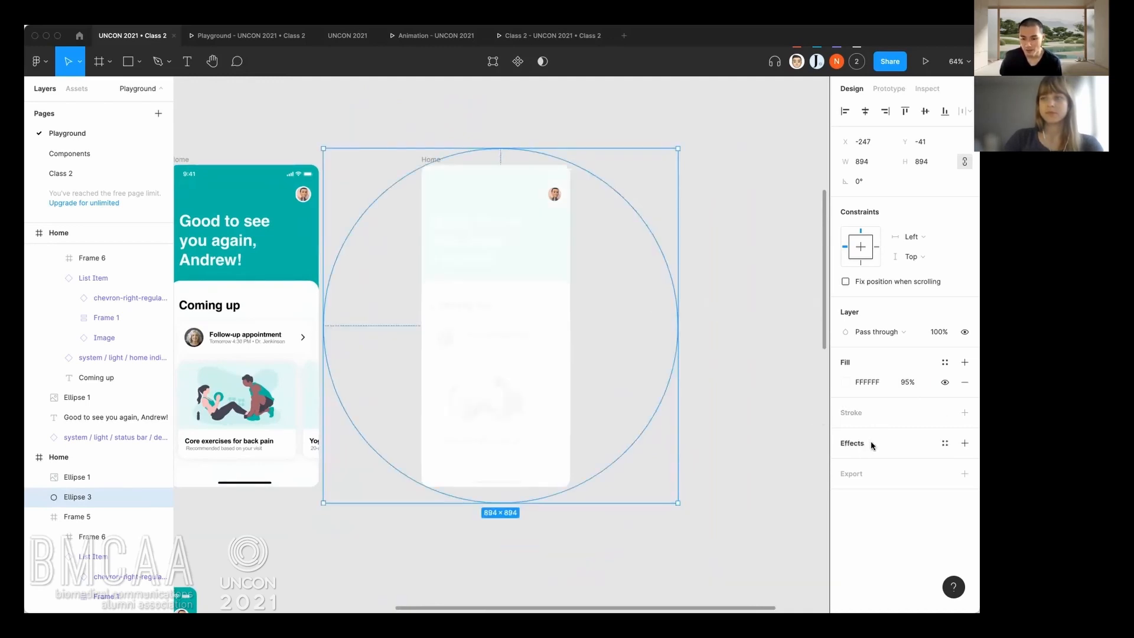
# Add an effect to the white circle and change its type to Background blur.
pyautogui.click(962, 444)
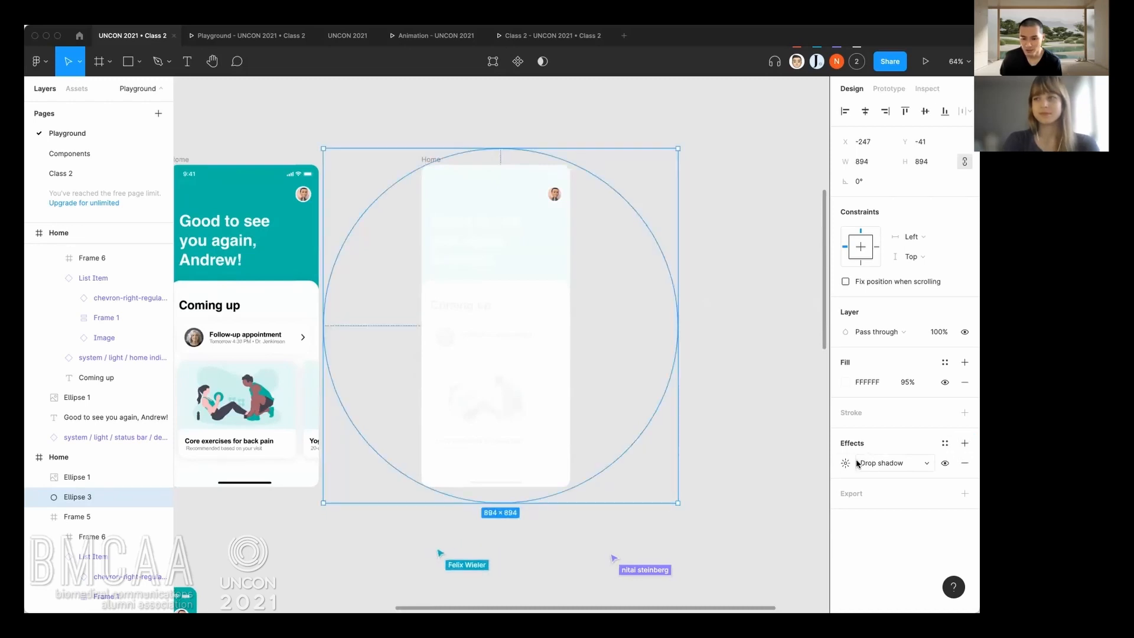
pyautogui.click(895, 465)
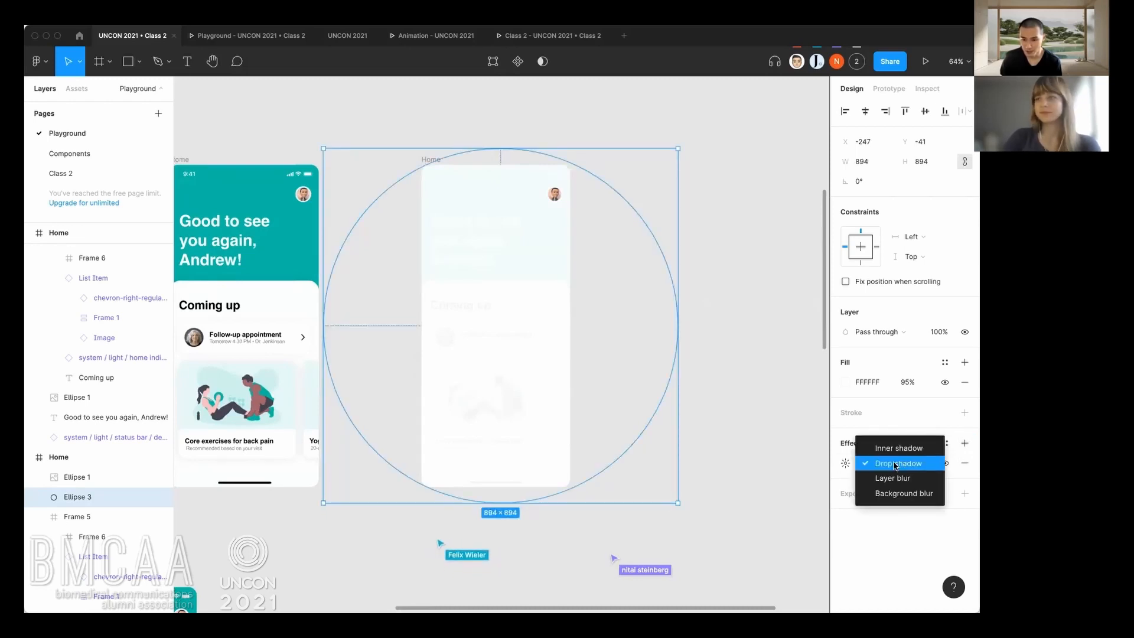
pyautogui.click(898, 494)
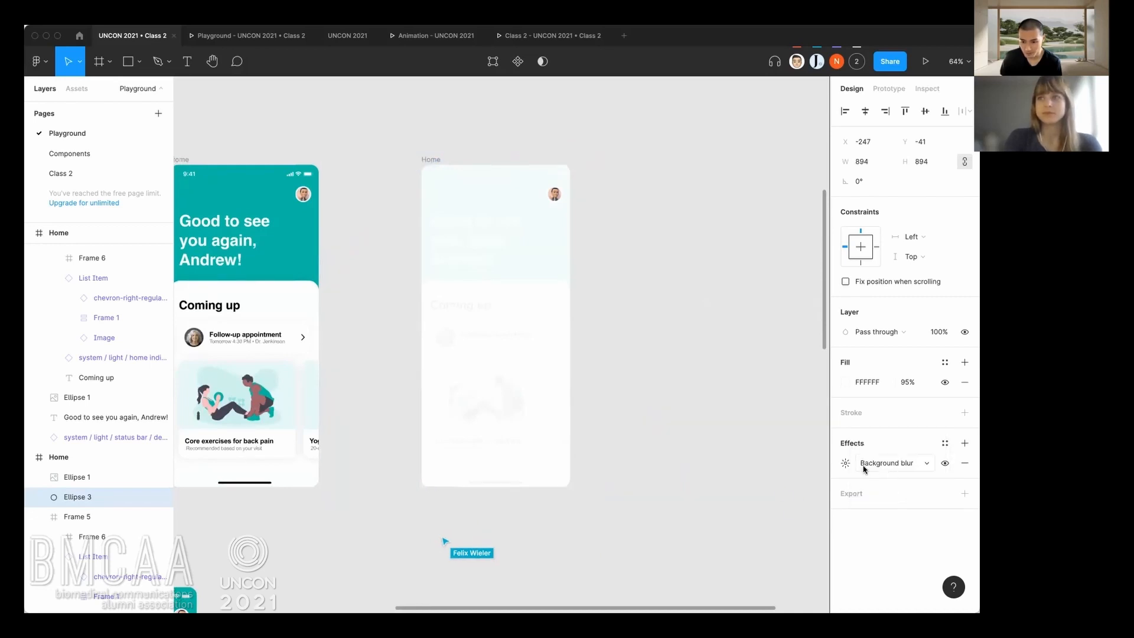
pyautogui.click(845, 463)
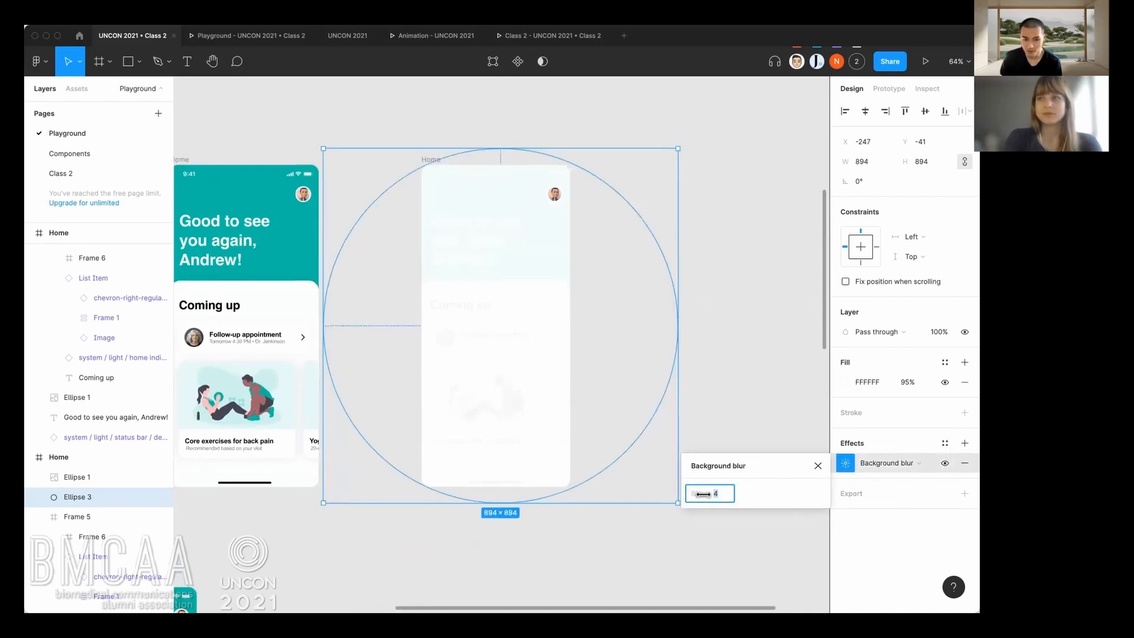
pyautogui.click(698, 407)
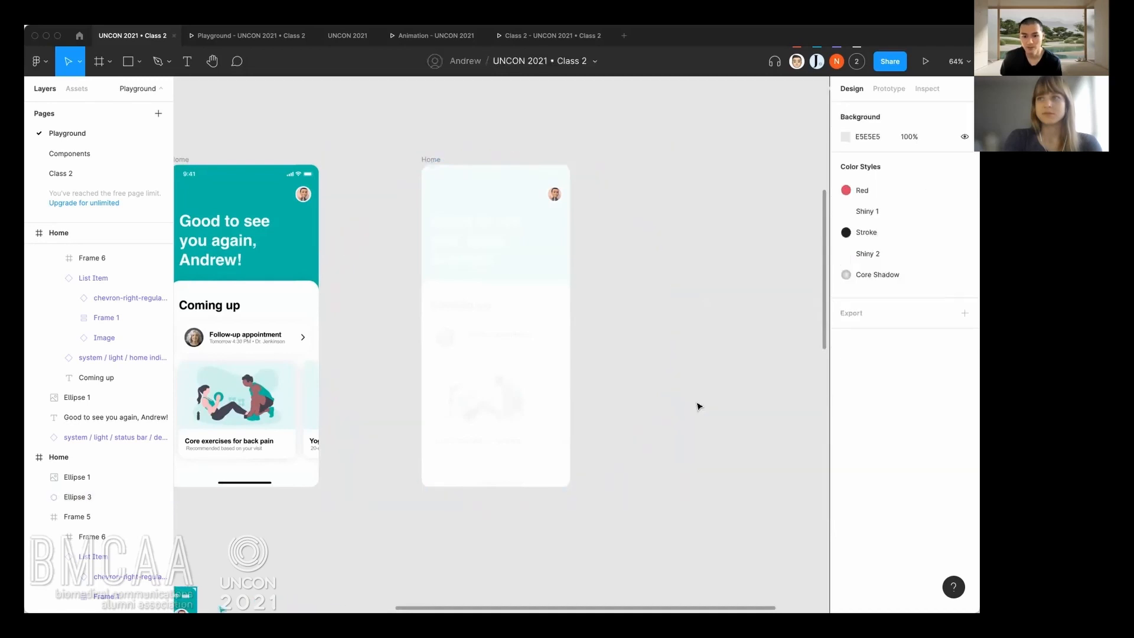
# Review the updated Flow 3 row alongside the collaborators' splash and home frames below it.
pyautogui.scroll(-3, 709, 408)
pyautogui.scroll(-4, 686, 355)
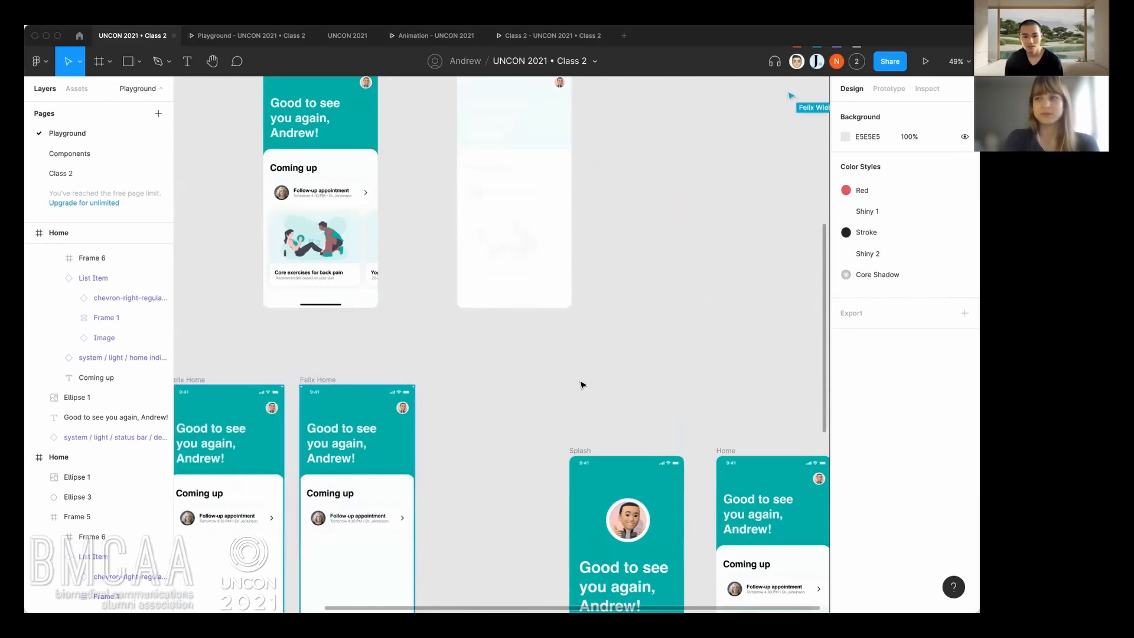
pyautogui.moveTo(583, 385); pyautogui.dragTo(597, 456)
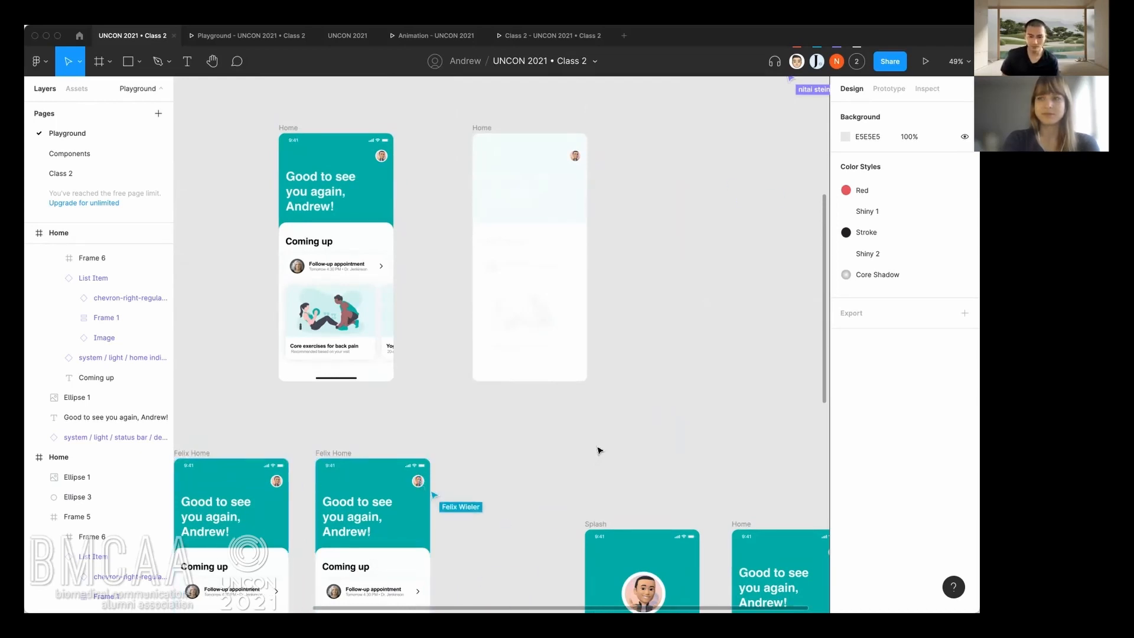
pyautogui.scroll(-3, 599, 451)
pyautogui.scroll(-4, 608, 448)
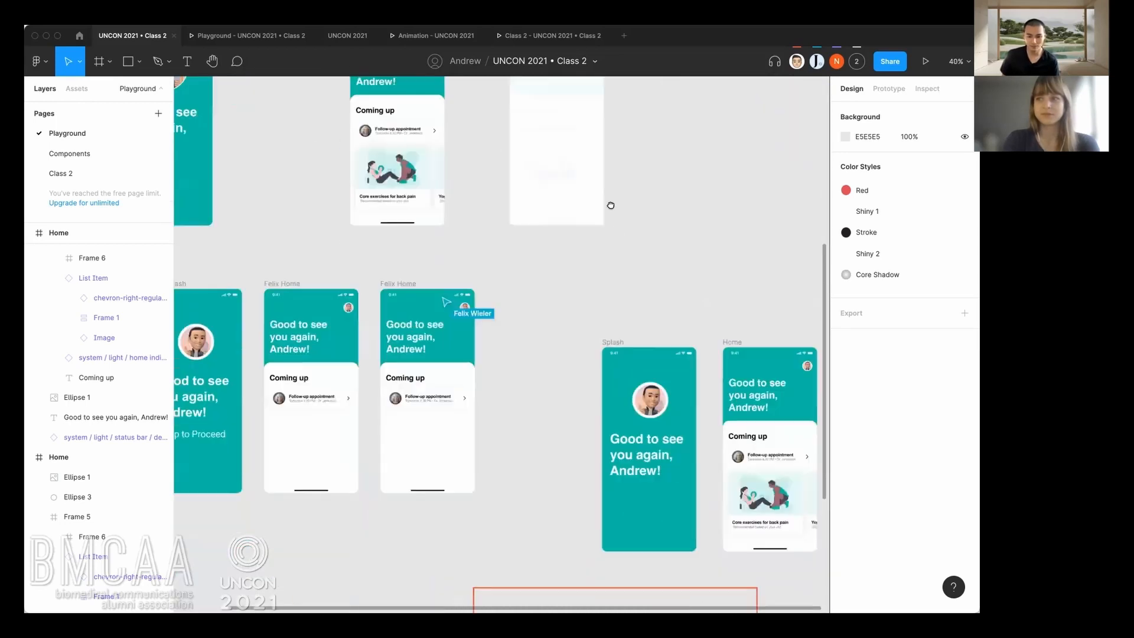
pyautogui.scroll(-2, 585, 275)
pyautogui.scroll(3, 606, 348)
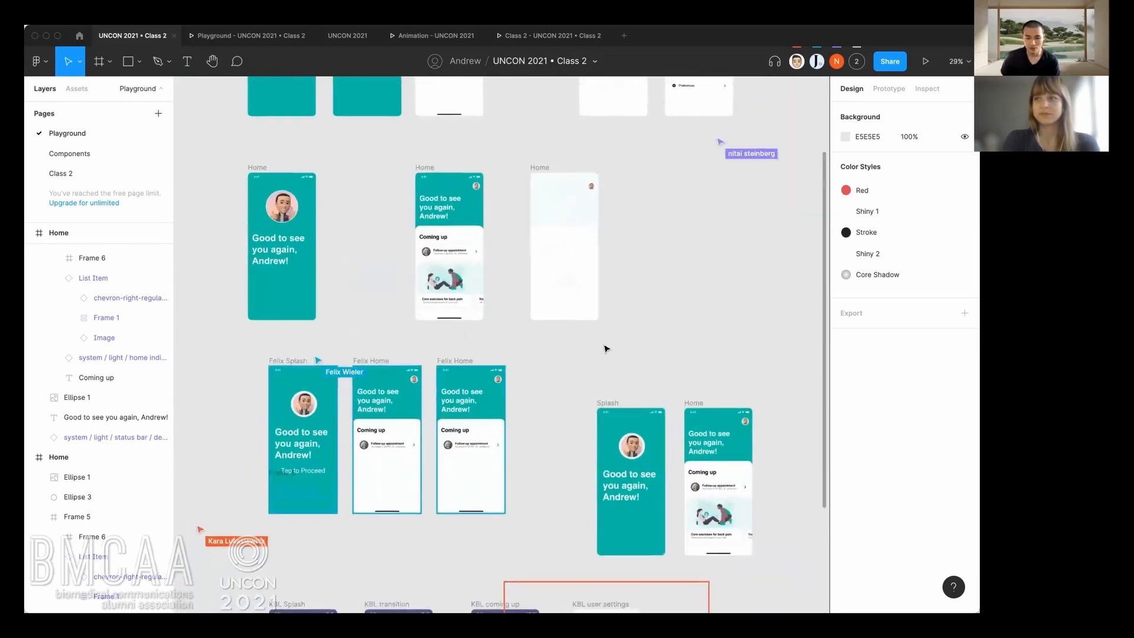
# Connect the second Home frame in Flow 3 to the white-covered Home frame with an on-tap interaction using Smart animate.
pyautogui.scroll(4, 626, 226)
pyautogui.scroll(4, 681, 324)
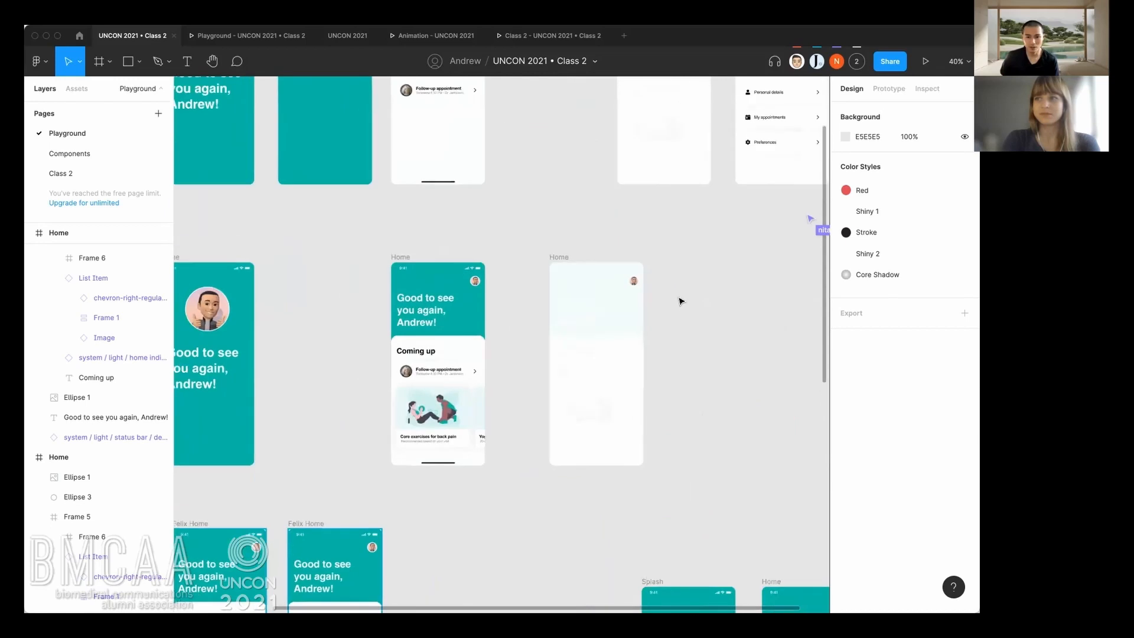
pyautogui.scroll(3, 679, 301)
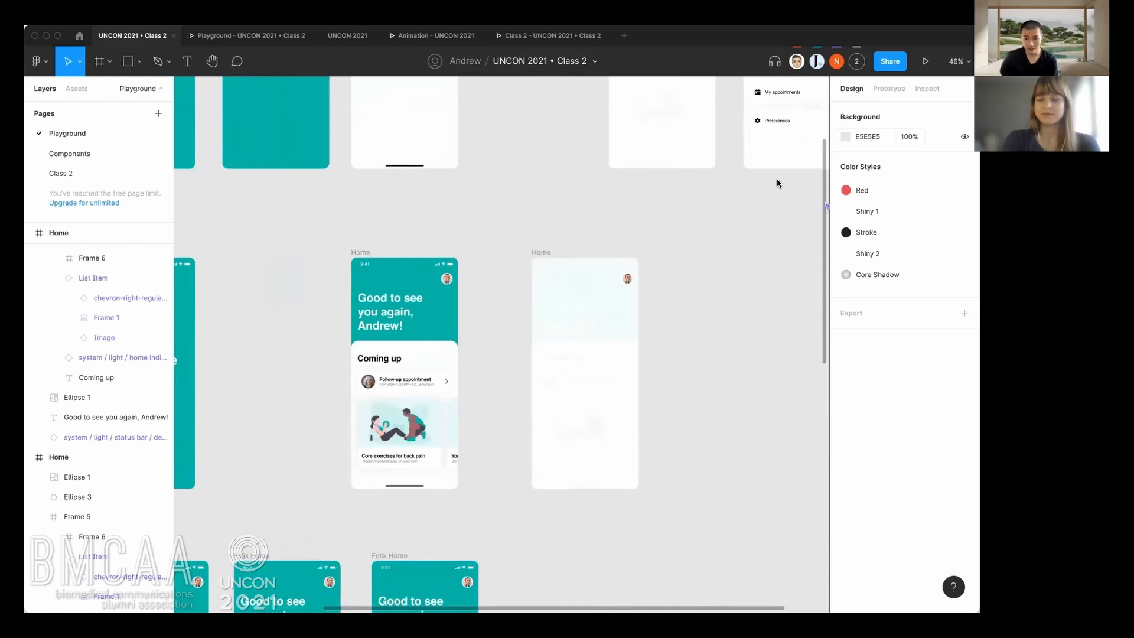
pyautogui.click(889, 90)
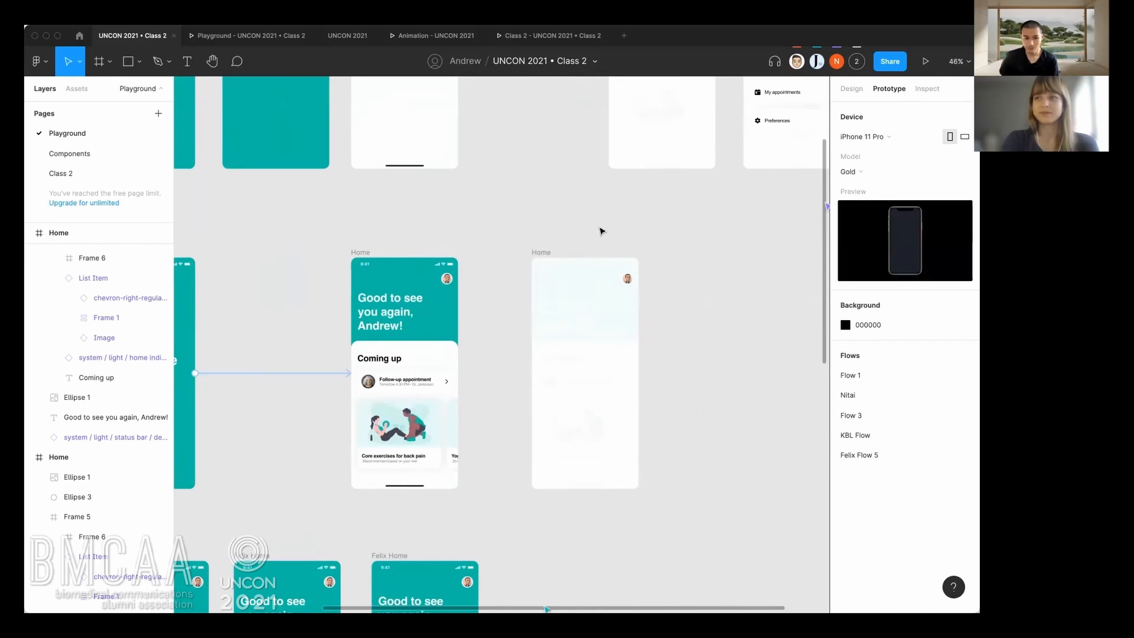
pyautogui.scroll(2, 464, 261)
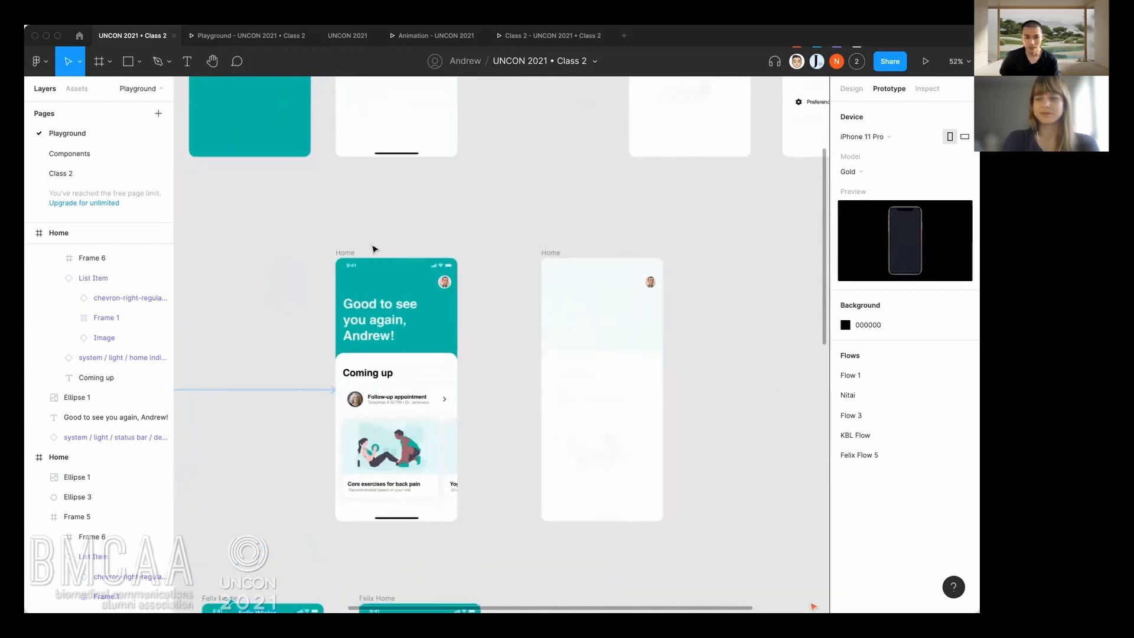
pyautogui.click(348, 254)
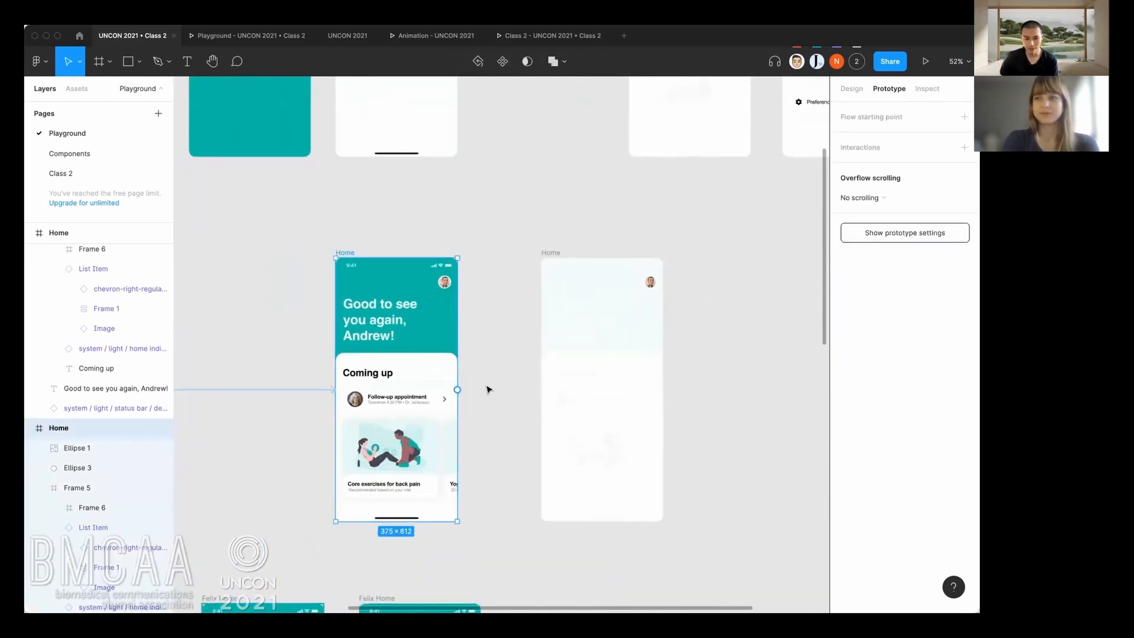
pyautogui.moveTo(457, 389); pyautogui.dragTo(550, 391)
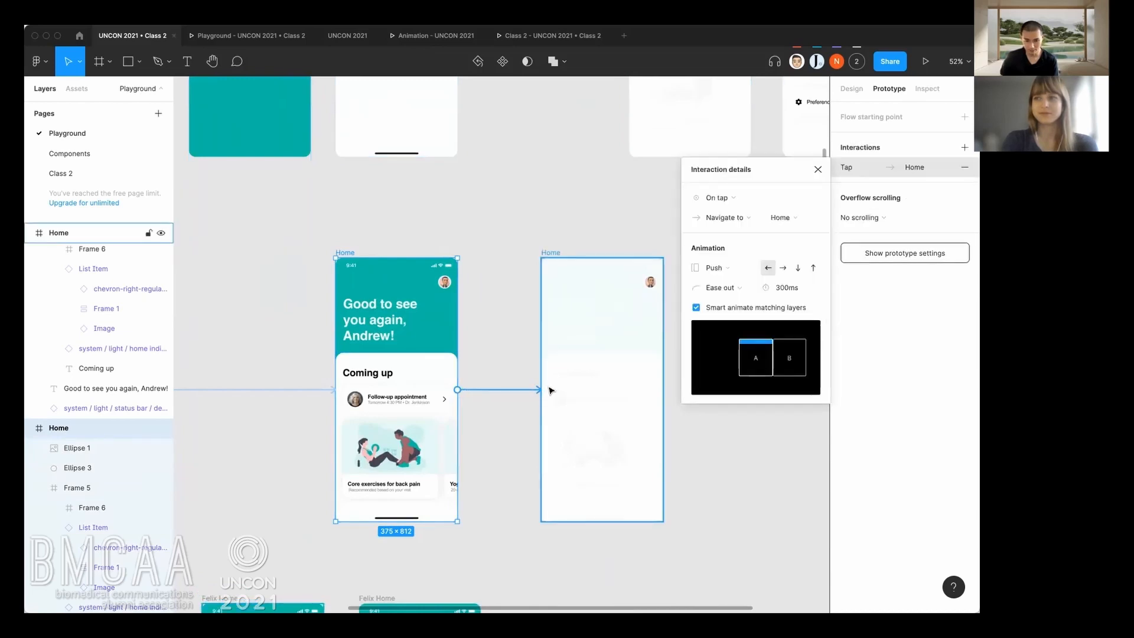
pyautogui.click(722, 269)
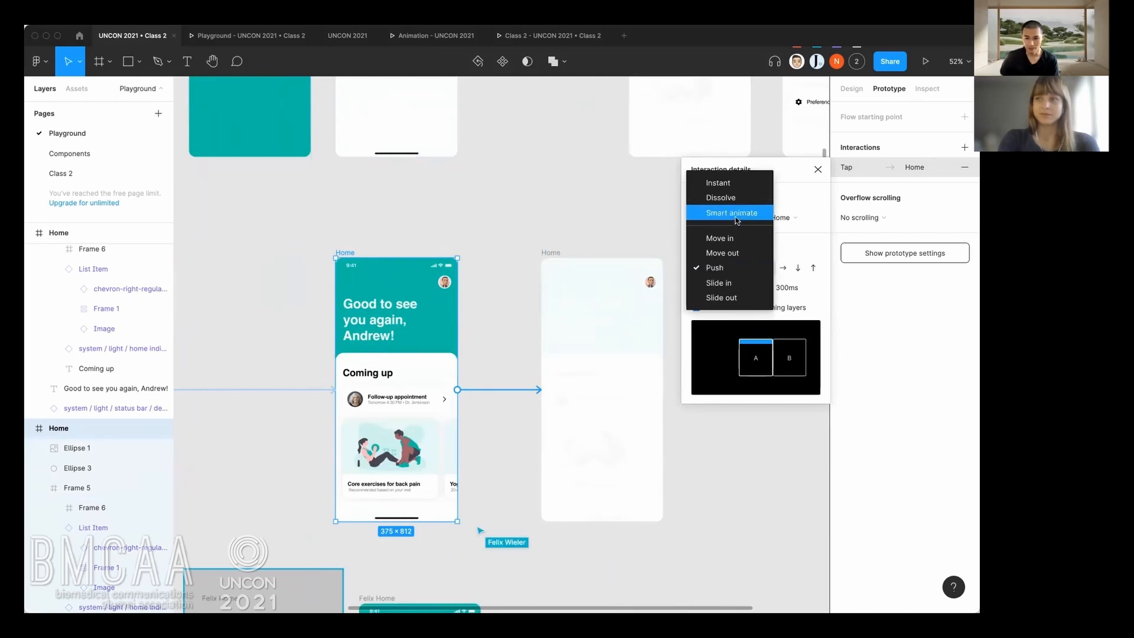
pyautogui.click(735, 214)
pyautogui.click(691, 466)
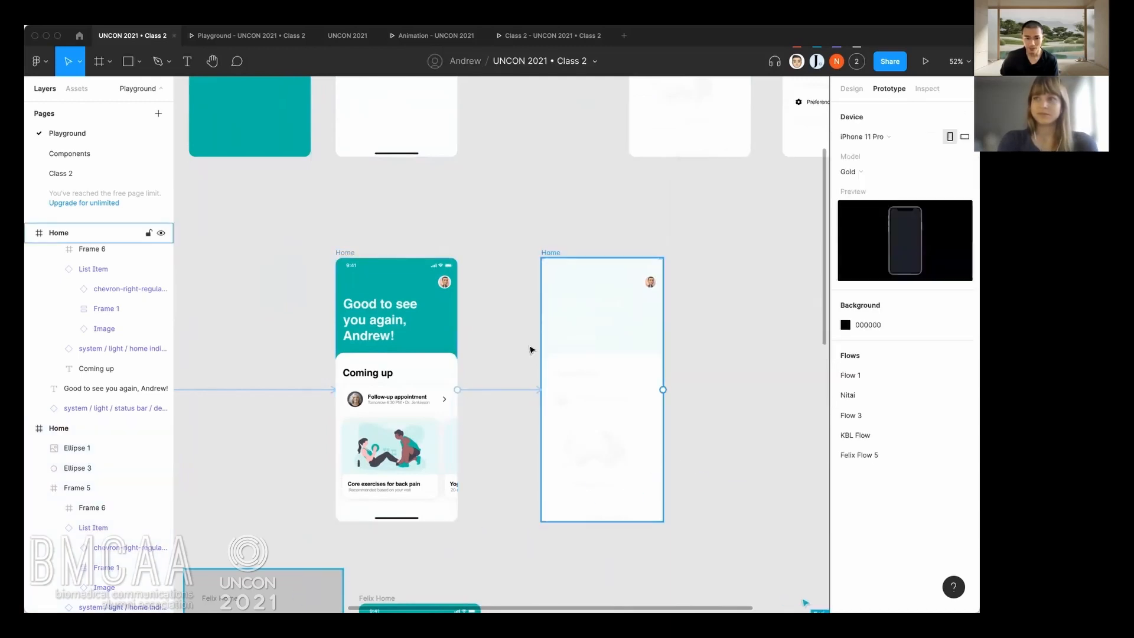
# Preview Flow 3 in the running prototype to test the transition to the white-covered screen, and return to the design file.
pyautogui.click(278, 38)
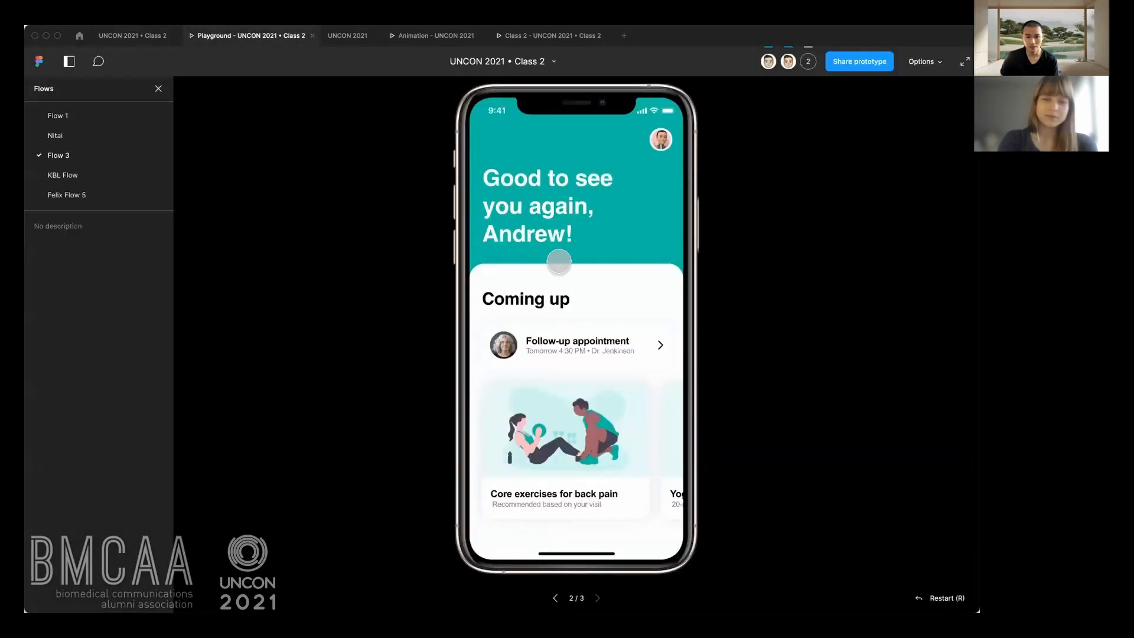
pyautogui.press('r')
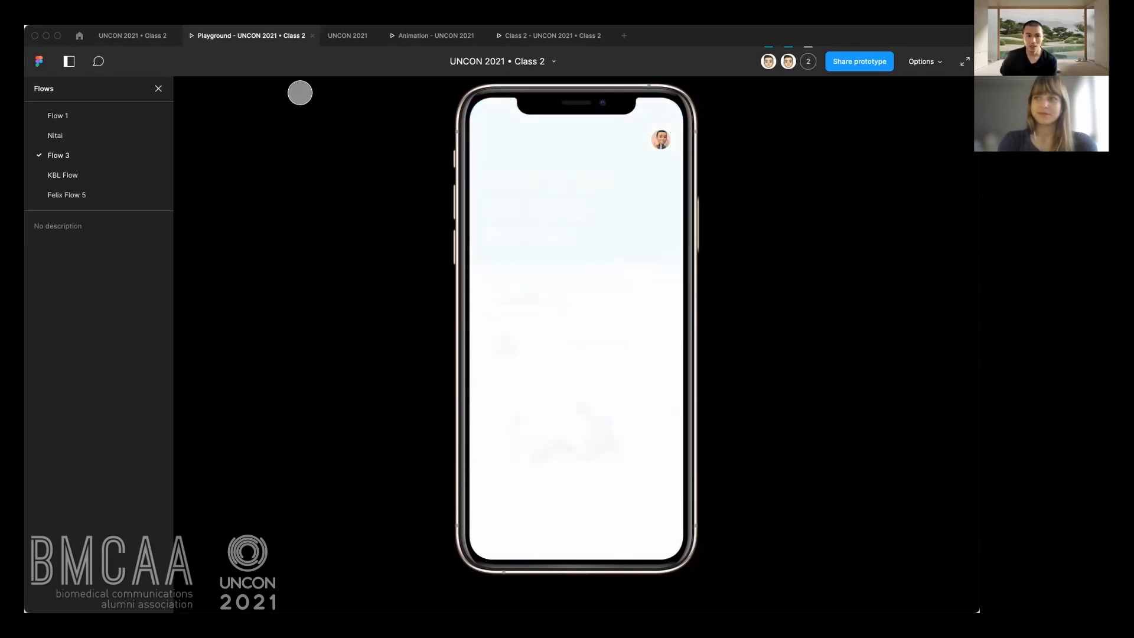
pyautogui.click(143, 39)
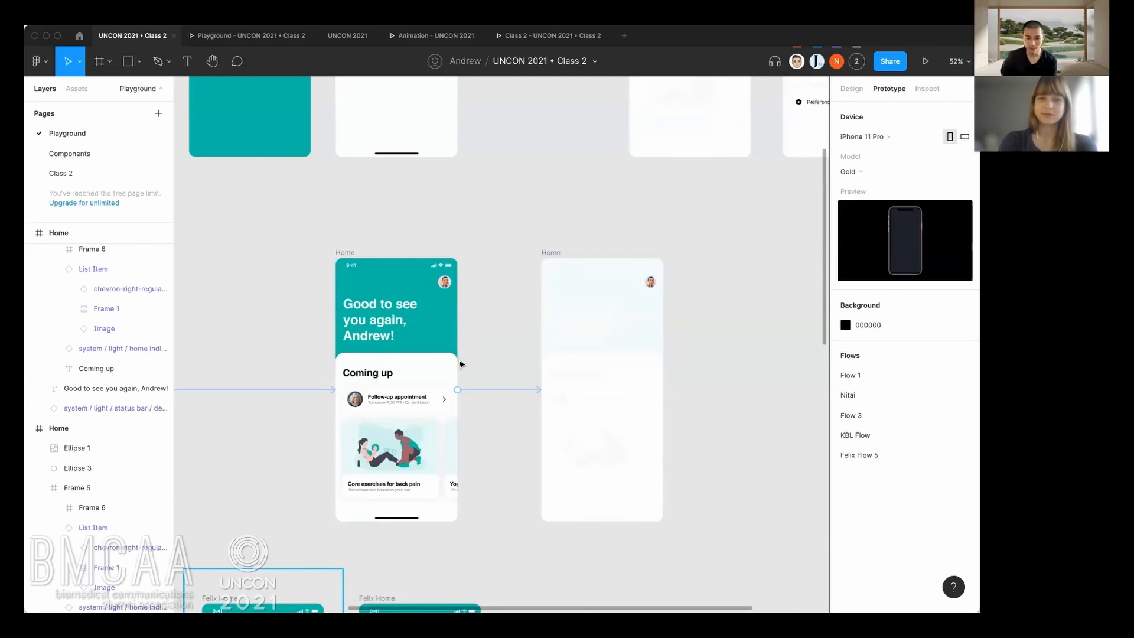
# Remove the frame-level connection between the second Home frame and the white-covered Home frame.
pyautogui.click(460, 393)
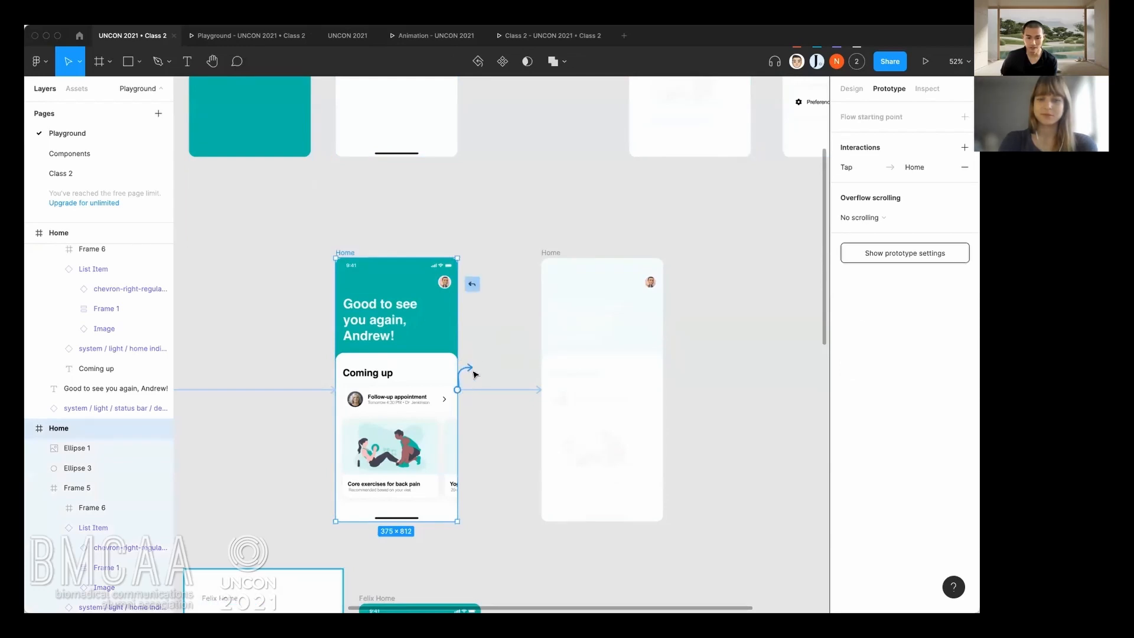
pyautogui.click(481, 390)
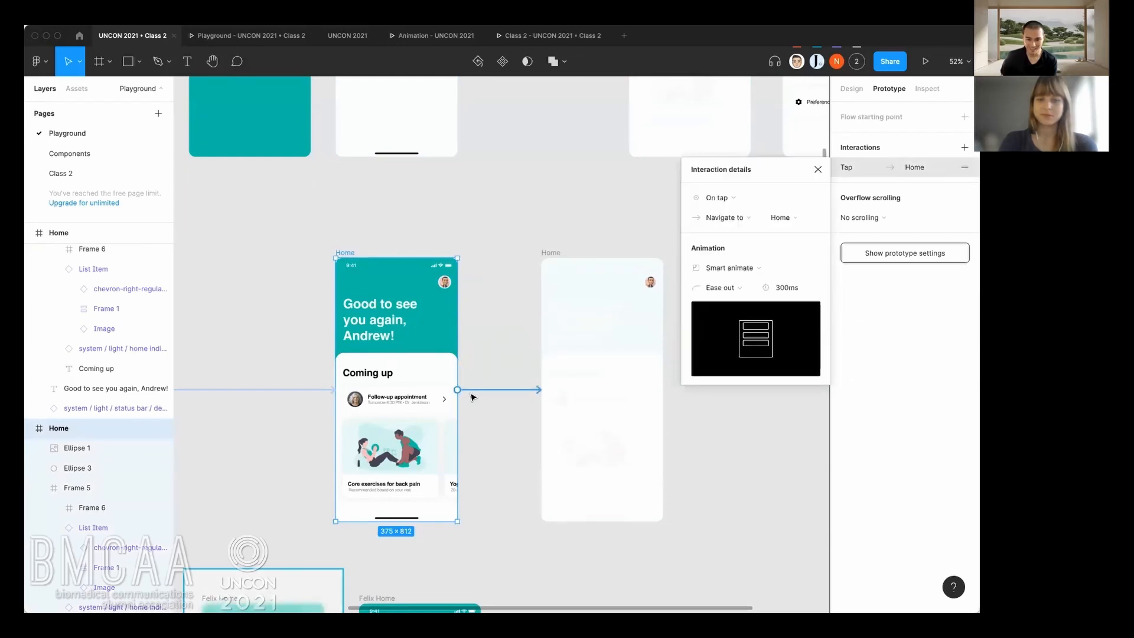
pyautogui.moveTo(458, 390); pyautogui.dragTo(489, 381)
pyautogui.click(478, 391)
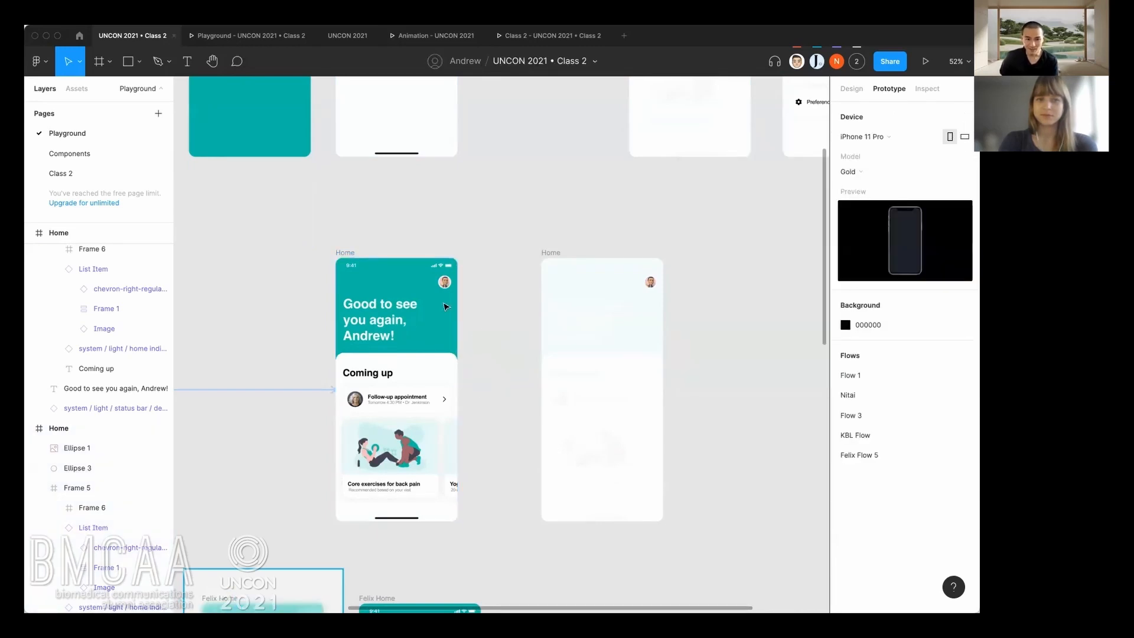
# Connect the small avatar in the second Home frame to the white-covered Home frame with an on-tap Smart animate interaction.
pyautogui.click(448, 283)
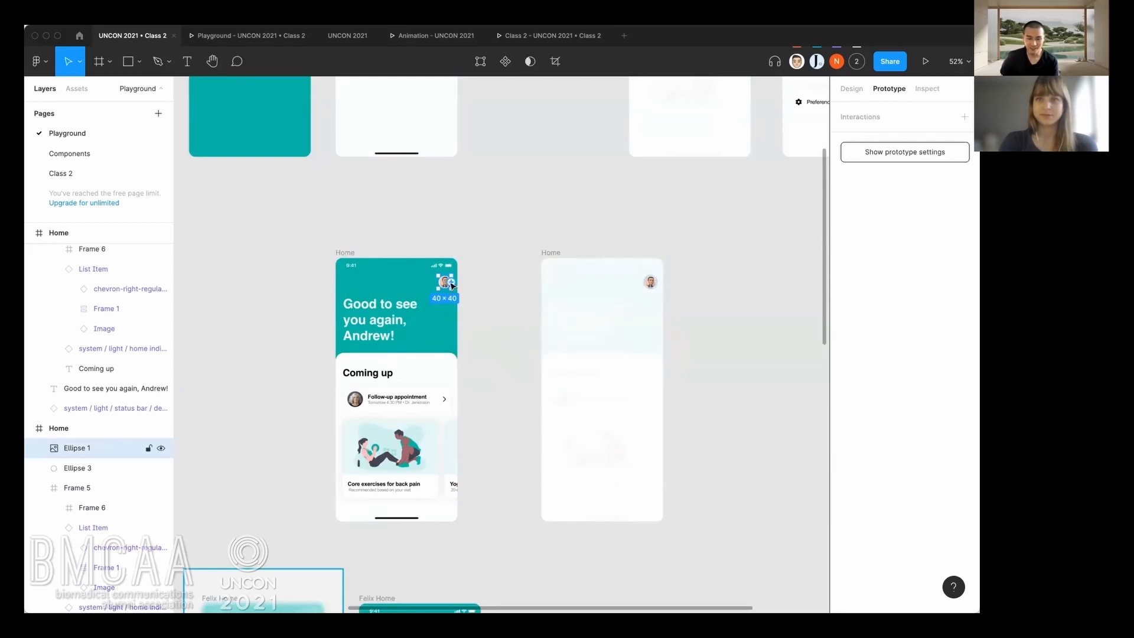
pyautogui.moveTo(499, 341); pyautogui.dragTo(547, 401)
pyautogui.click(499, 420)
pyautogui.scroll(-2, 500, 420)
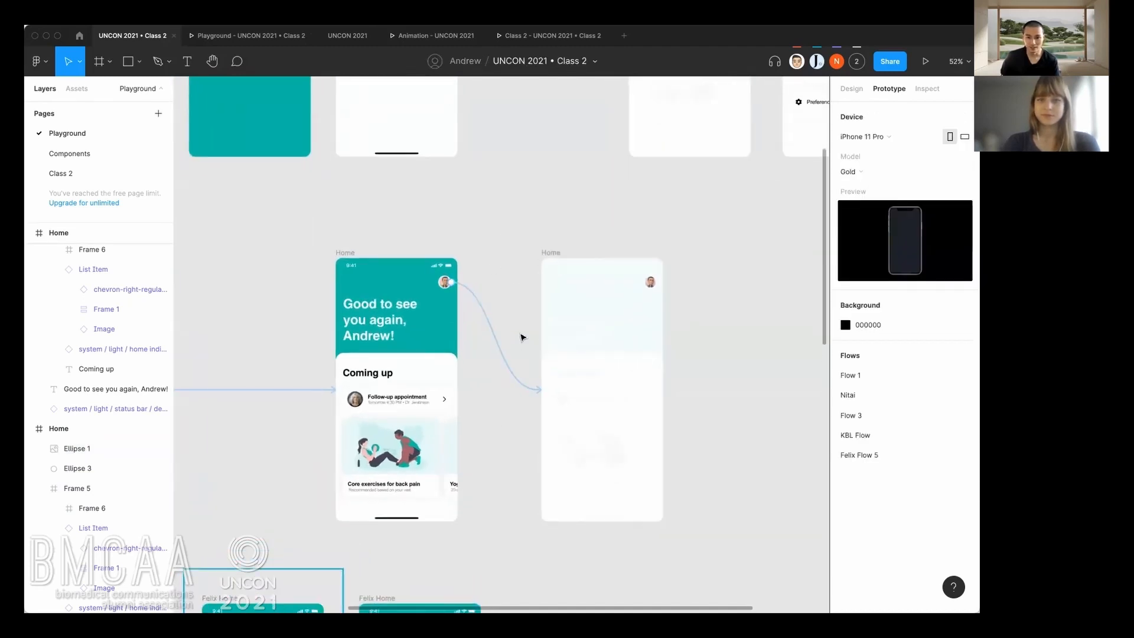
pyautogui.click(503, 359)
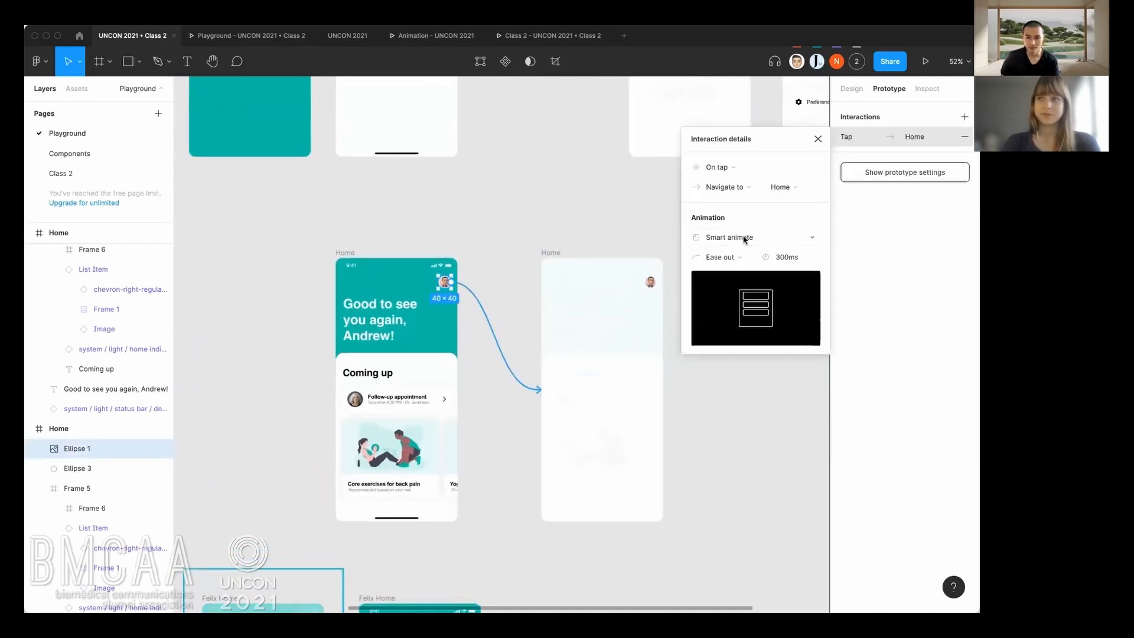
pyautogui.click(734, 424)
# Test the avatar's tap interaction in the running Flow 3 prototype and return to the design file.
pyautogui.press('super+alt+Return')
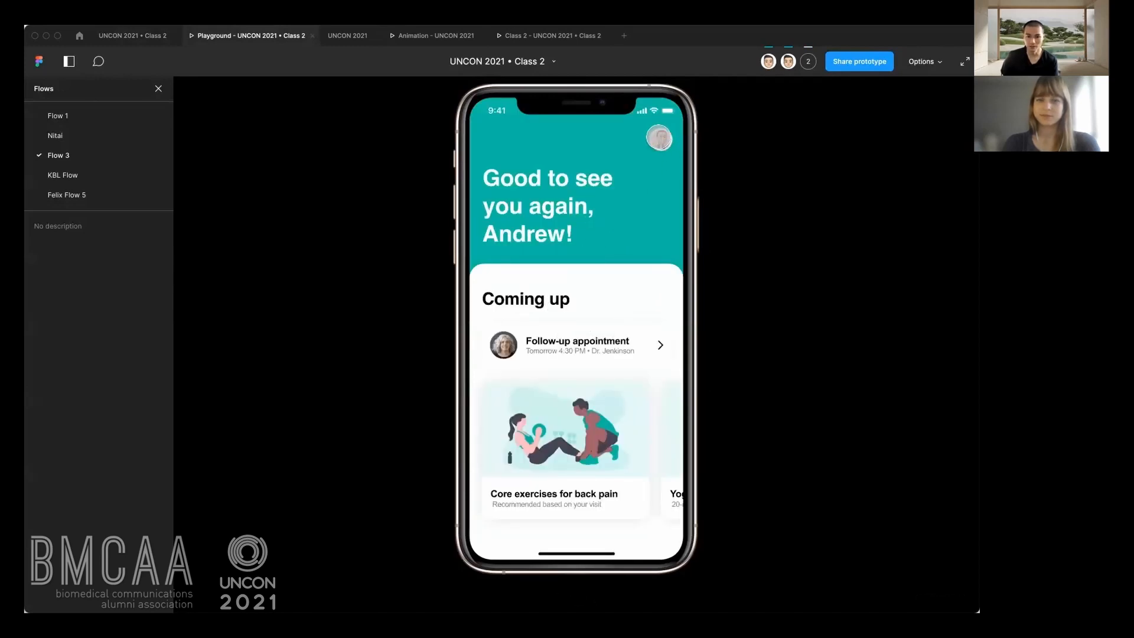
pyautogui.click(659, 138)
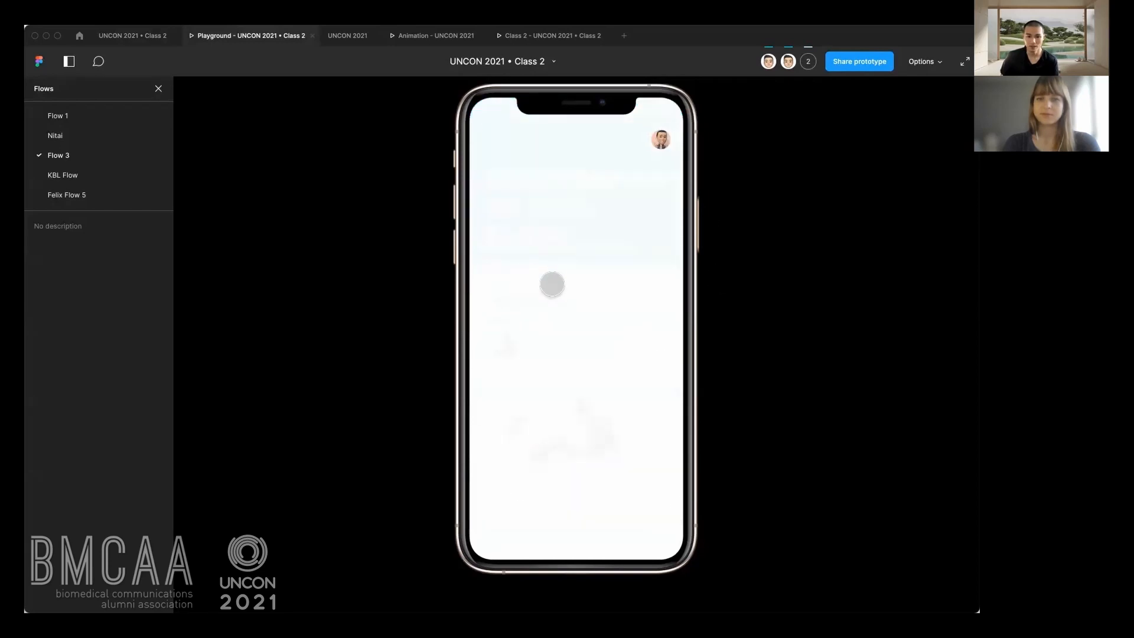
pyautogui.click(161, 42)
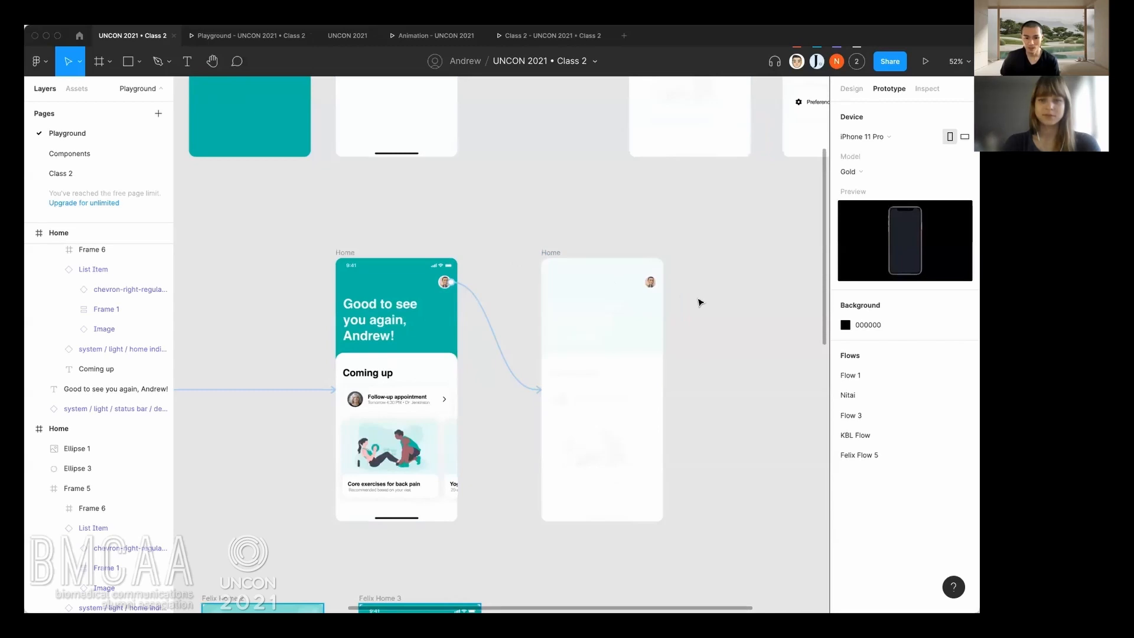
pyautogui.click(652, 283)
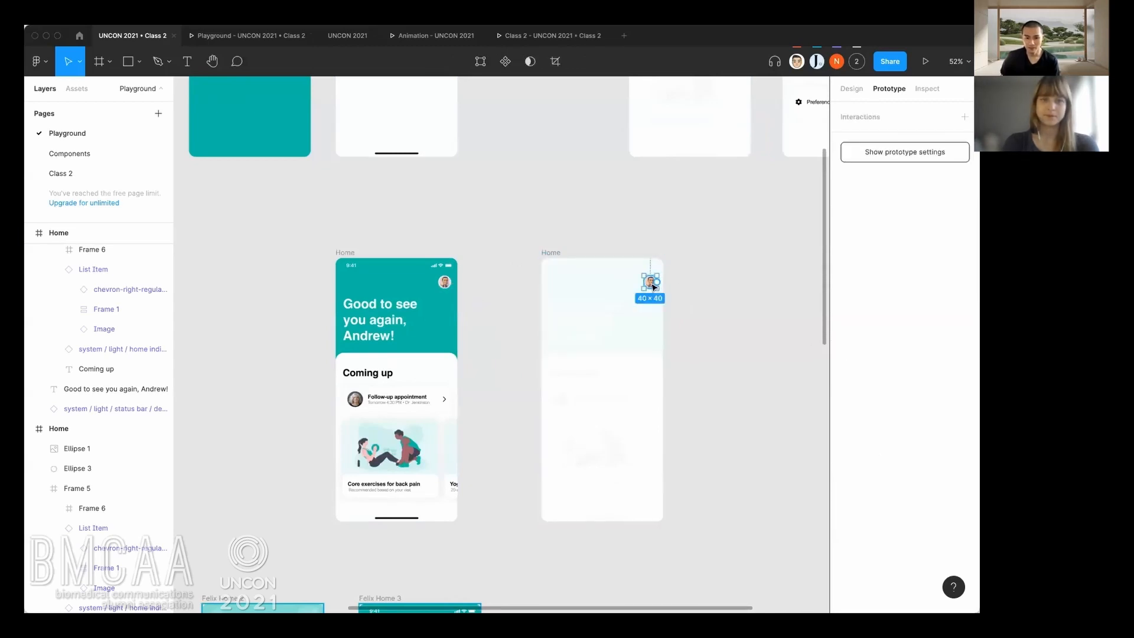
pyautogui.moveTo(656, 283); pyautogui.dragTo(612, 314)
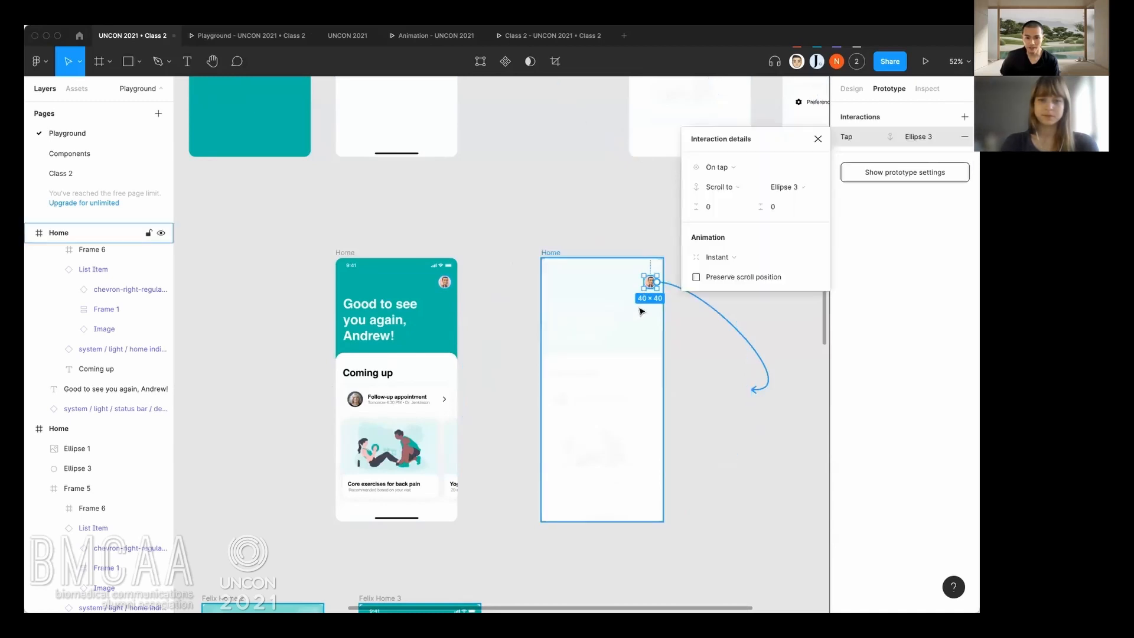
pyautogui.click(698, 324)
pyautogui.click(695, 328)
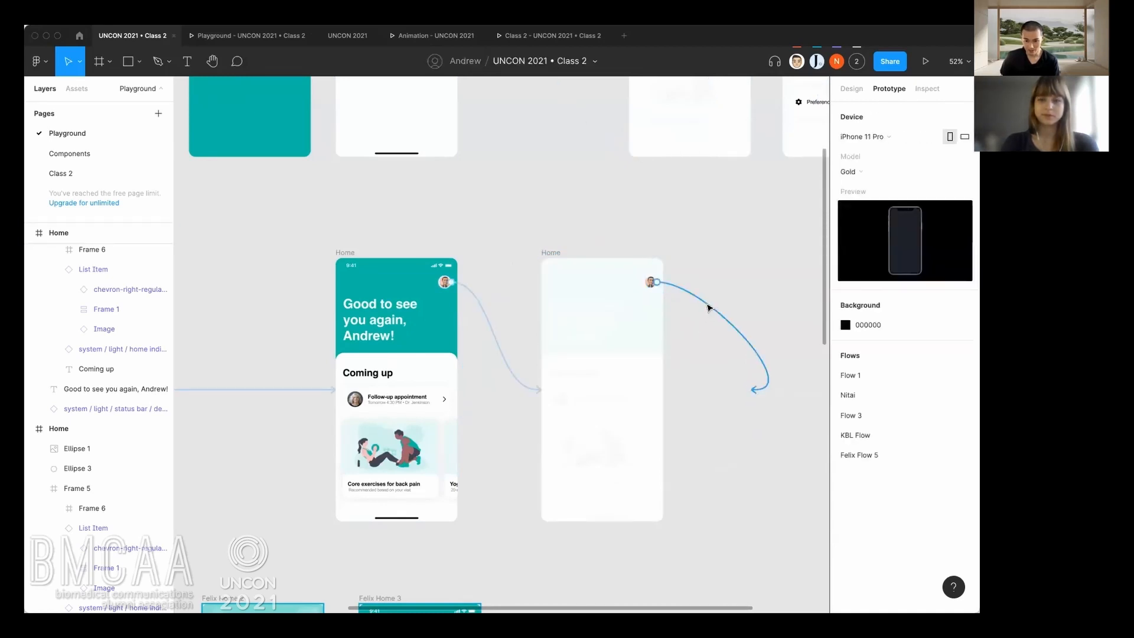
pyautogui.click(707, 308)
pyautogui.click(707, 305)
pyautogui.click(705, 306)
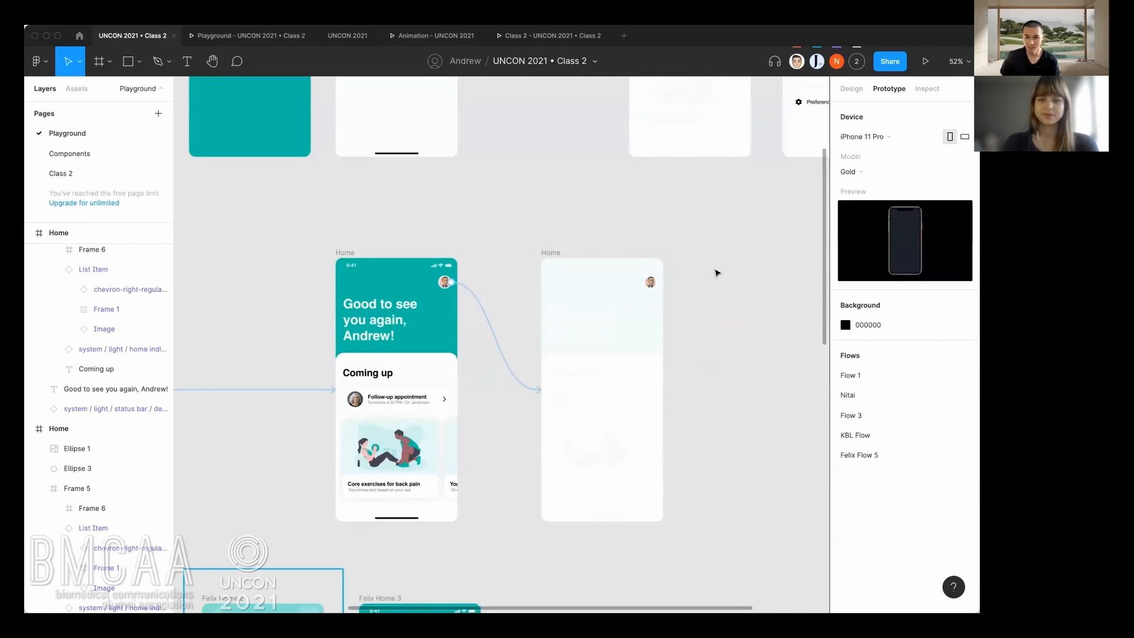
# Move the avatar in the white-covered Home frame to the upper centre and enlarge it to about half the frame's width.
pyautogui.click(852, 88)
pyautogui.moveTo(646, 287); pyautogui.dragTo(606, 325)
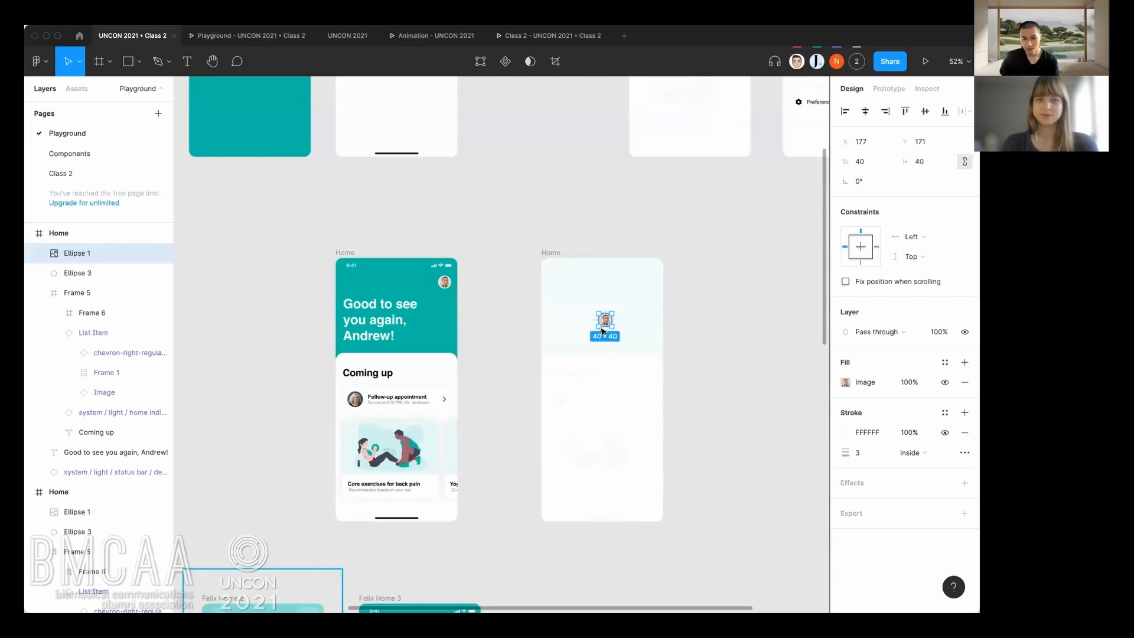
pyautogui.moveTo(614, 326)
pyautogui.mouseDown()
pyautogui.moveTo(637, 352)
pyautogui.moveTo(619, 337)
pyautogui.mouseUp()
pyautogui.click(711, 329)
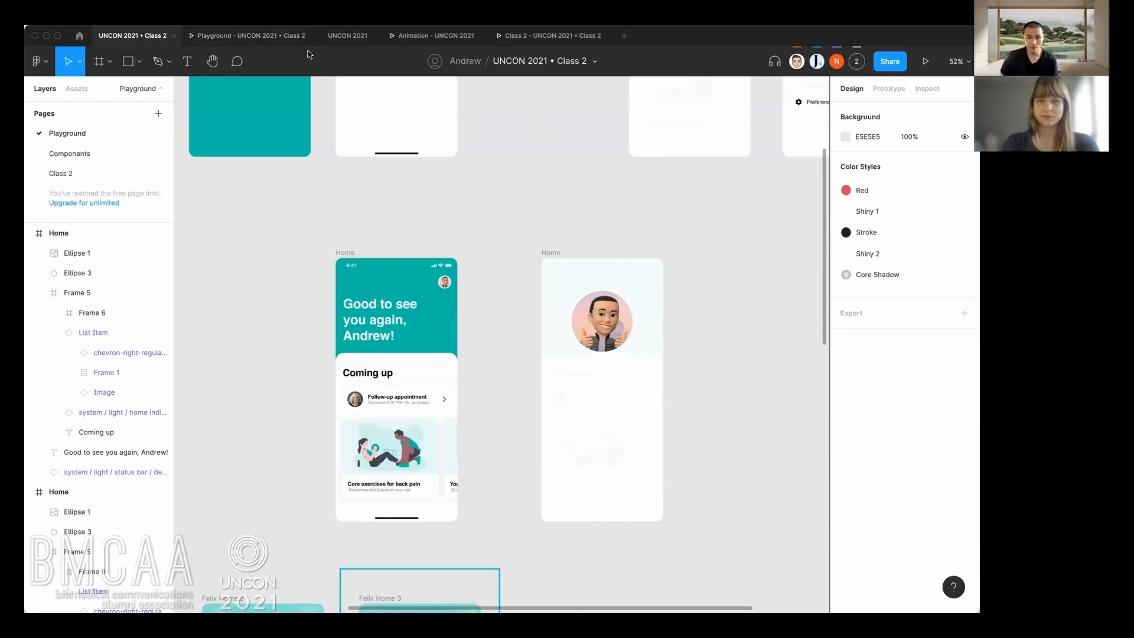
# Preview Flow 3 in the running prototype to check the avatar's enlarging animation.
pyautogui.click(260, 37)
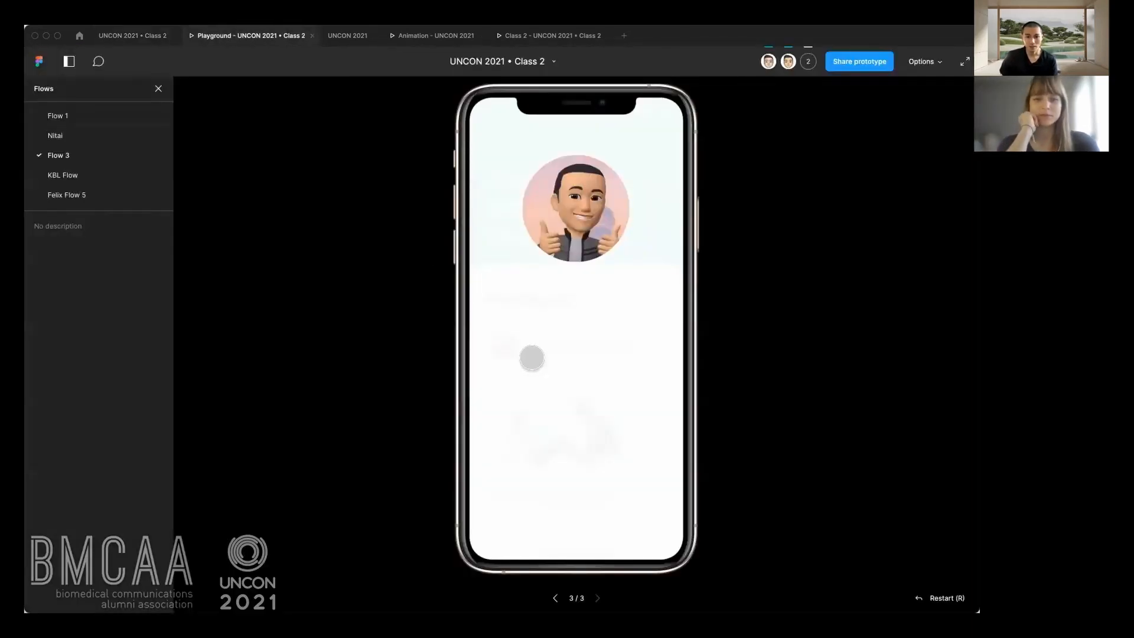
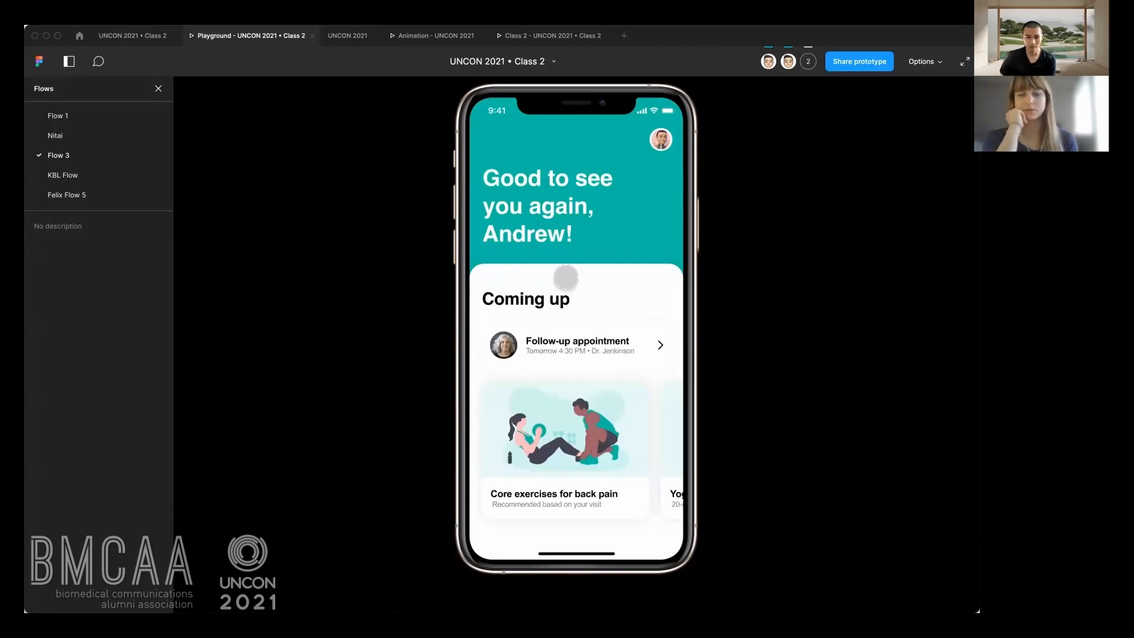
# Replay the avatar's tap animation in the running Flow 3 prototype and return to the design file.
pyautogui.click(659, 142)
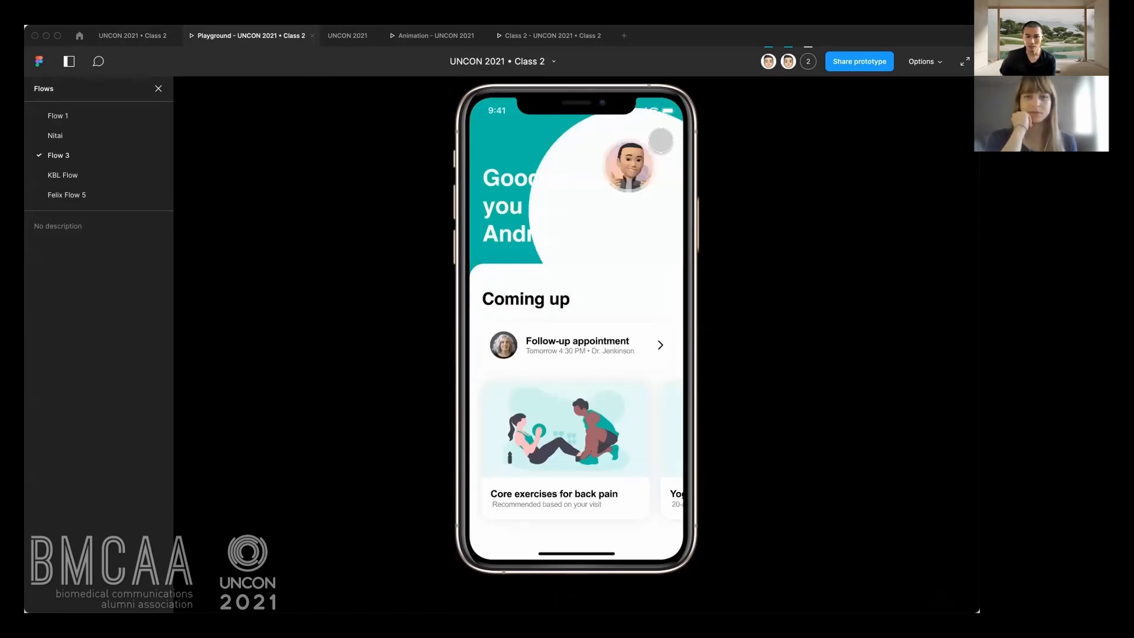
pyautogui.click(650, 152)
pyautogui.click(653, 145)
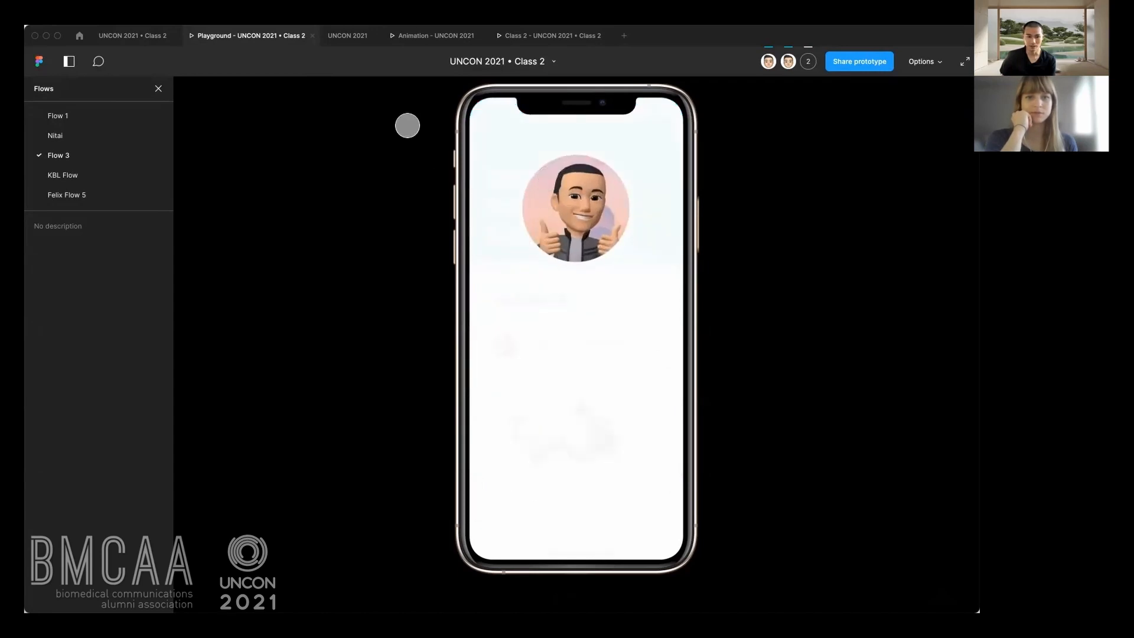
pyautogui.click(132, 36)
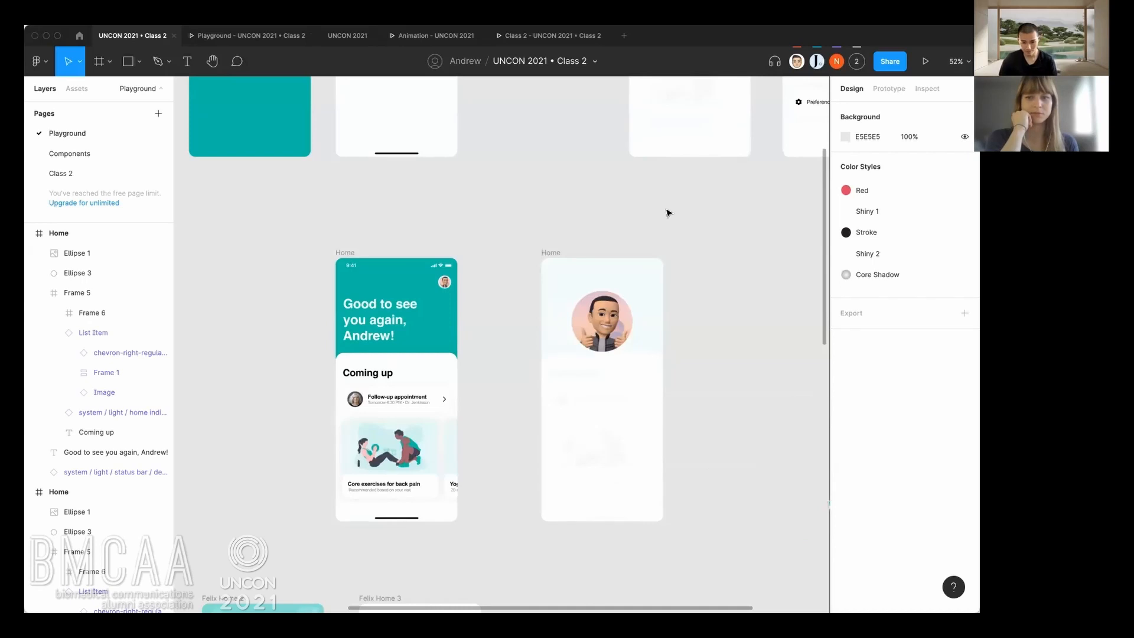
# Copy the name heading and the three list items from the finished profile frame above into the white-covered Home frame.
pyautogui.moveTo(665, 210); pyautogui.dragTo(517, 224)
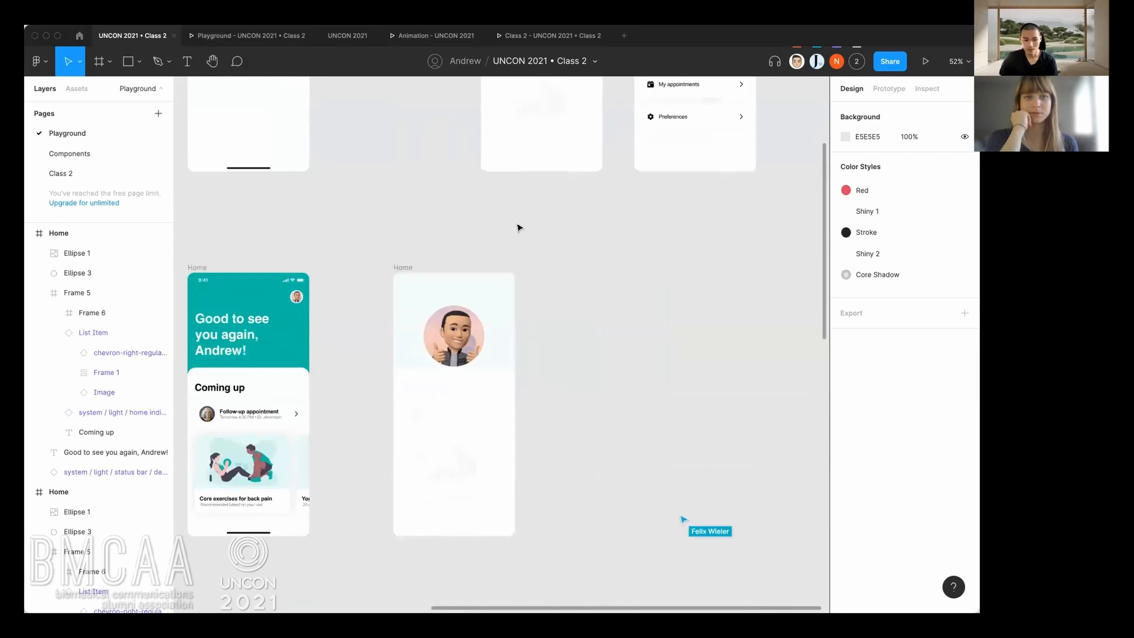
pyautogui.moveTo(554, 221); pyautogui.dragTo(514, 301)
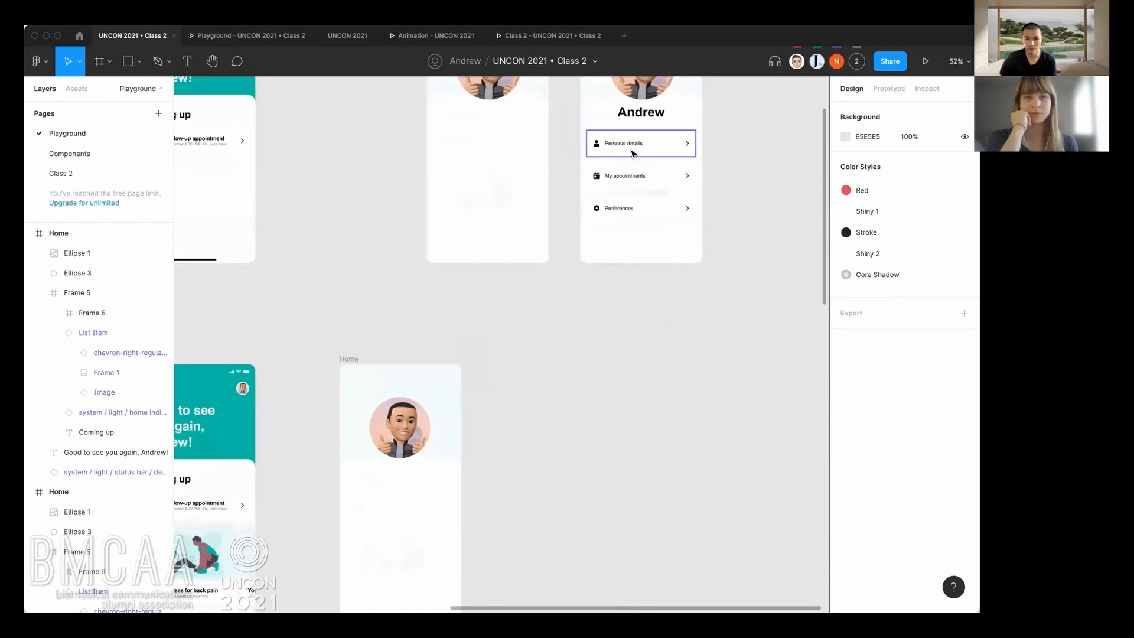
pyautogui.click(646, 118)
pyautogui.moveTo(639, 152); pyautogui.dragTo(628, 185)
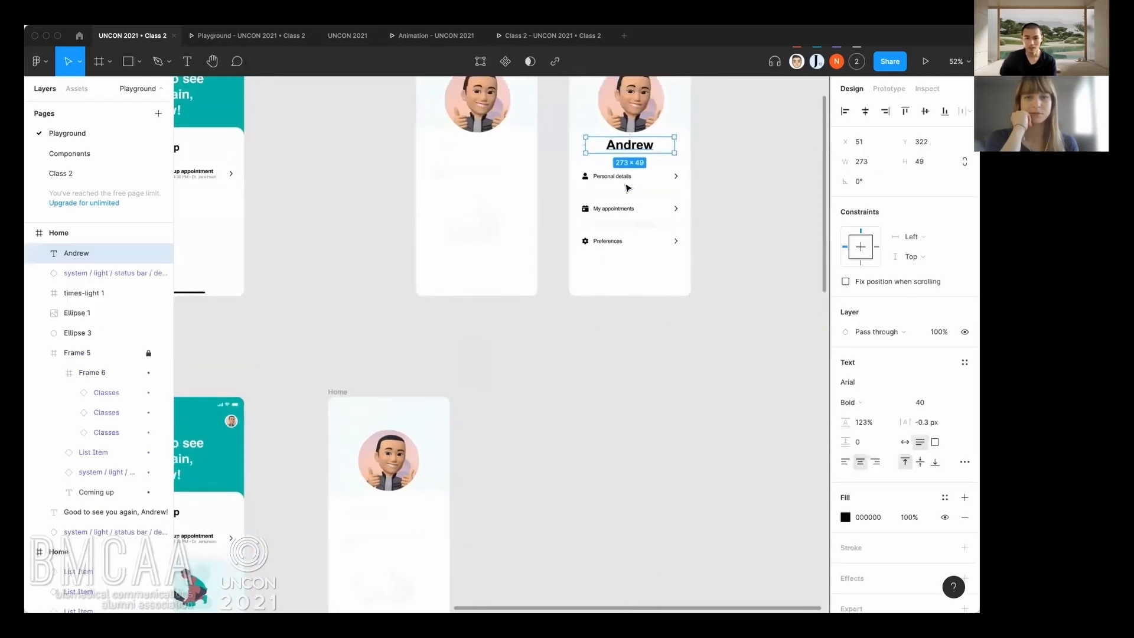
pyautogui.keyDown('shift'); pyautogui.click(656, 182); pyautogui.keyUp('shift')
pyautogui.keyDown('shift'); pyautogui.click(647, 211); pyautogui.keyUp('shift')
pyautogui.keyDown('shift'); pyautogui.click(634, 244); pyautogui.keyUp('shift')
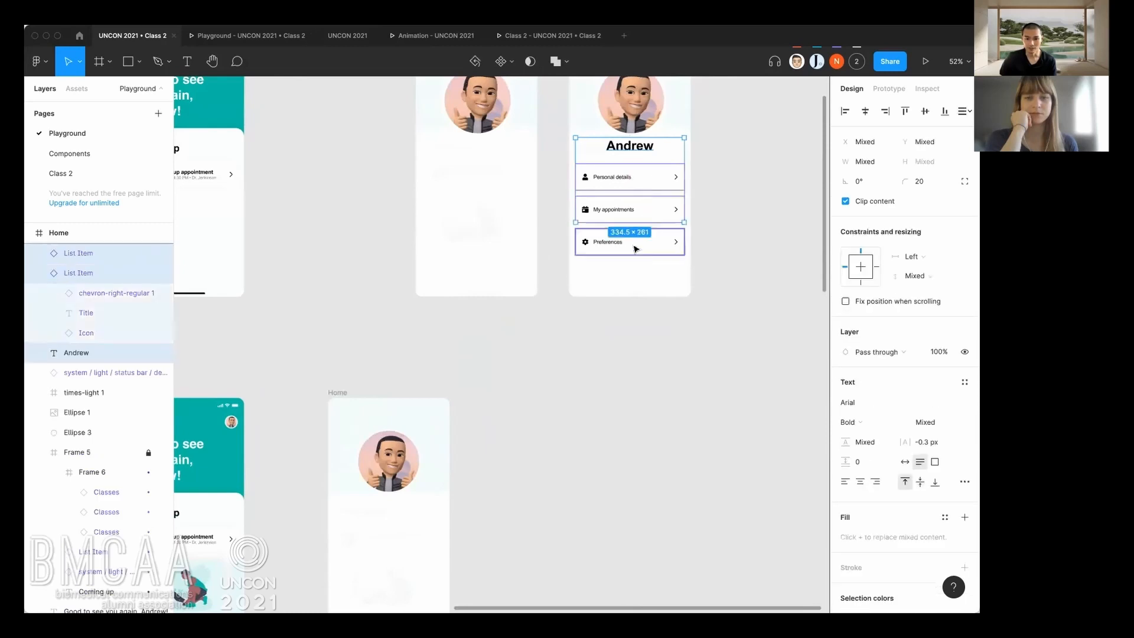
pyautogui.scroll(-5, 623, 266)
pyautogui.click(436, 260)
pyautogui.hotkey('ctrl', 'v')
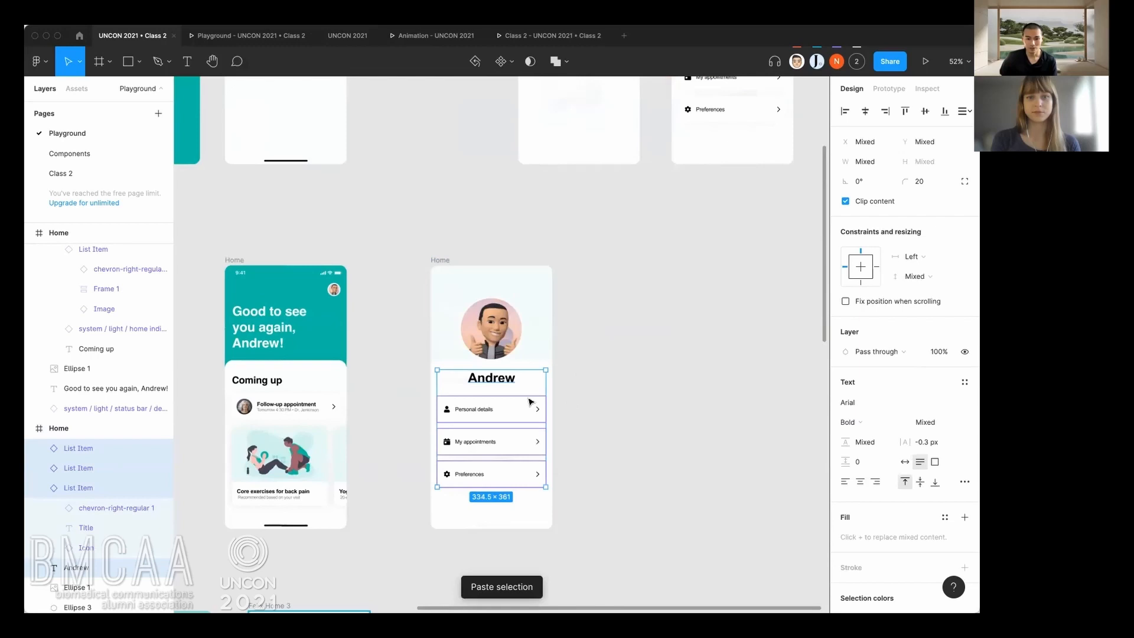
pyautogui.scroll(2, 491, 392)
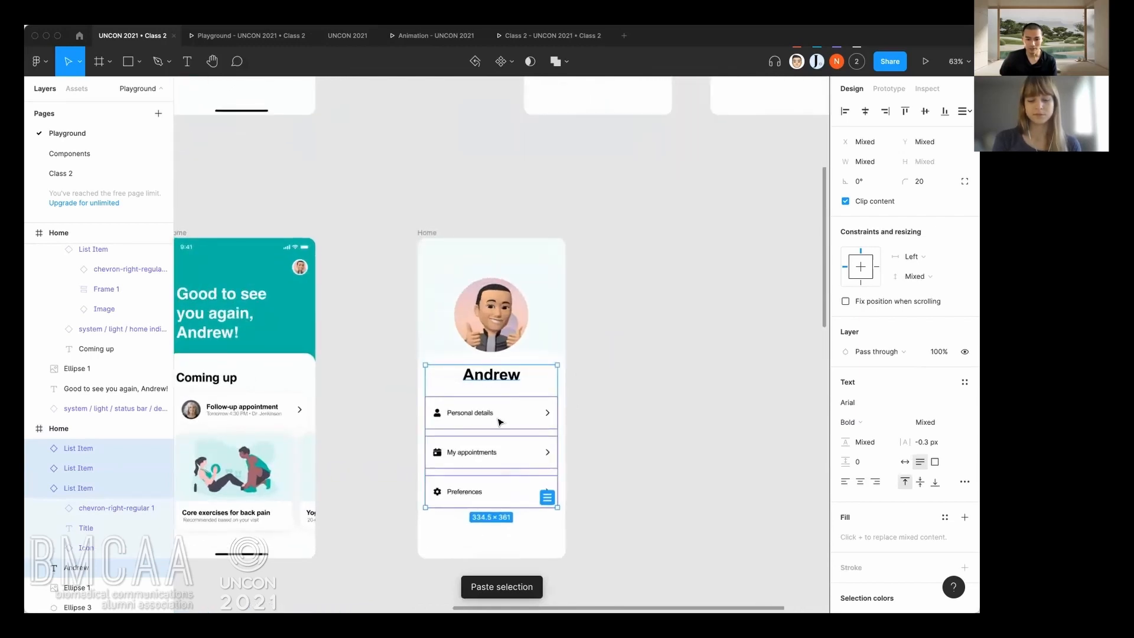
pyautogui.click(607, 393)
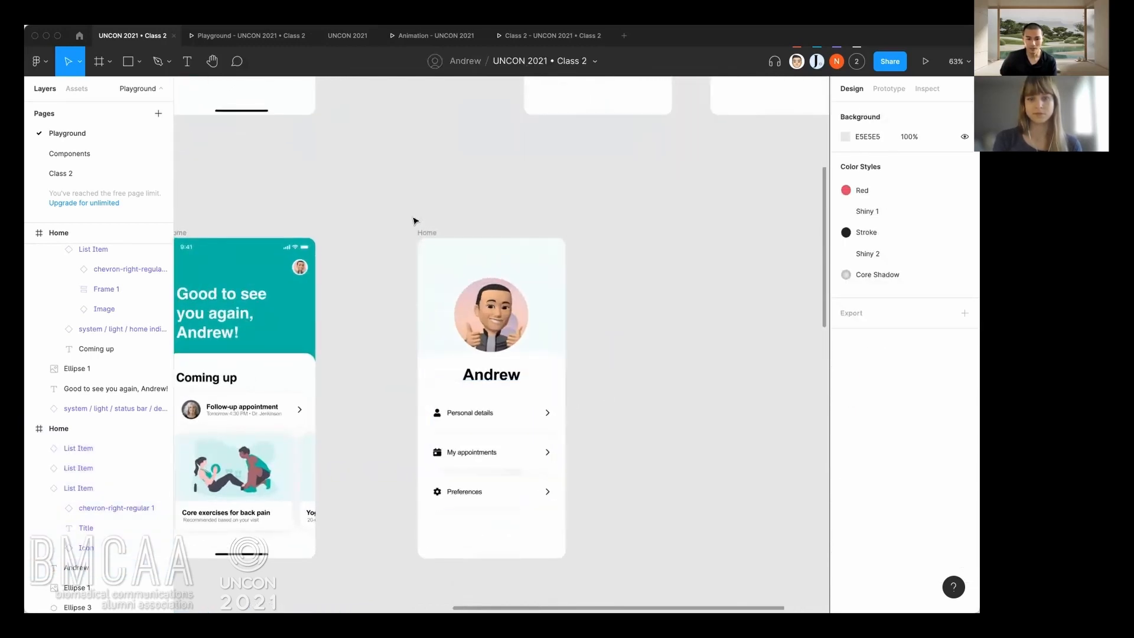
# Test the avatar tap several times in the running prototype to check the profile screen's transition, and return to the design file.
pyautogui.click(249, 36)
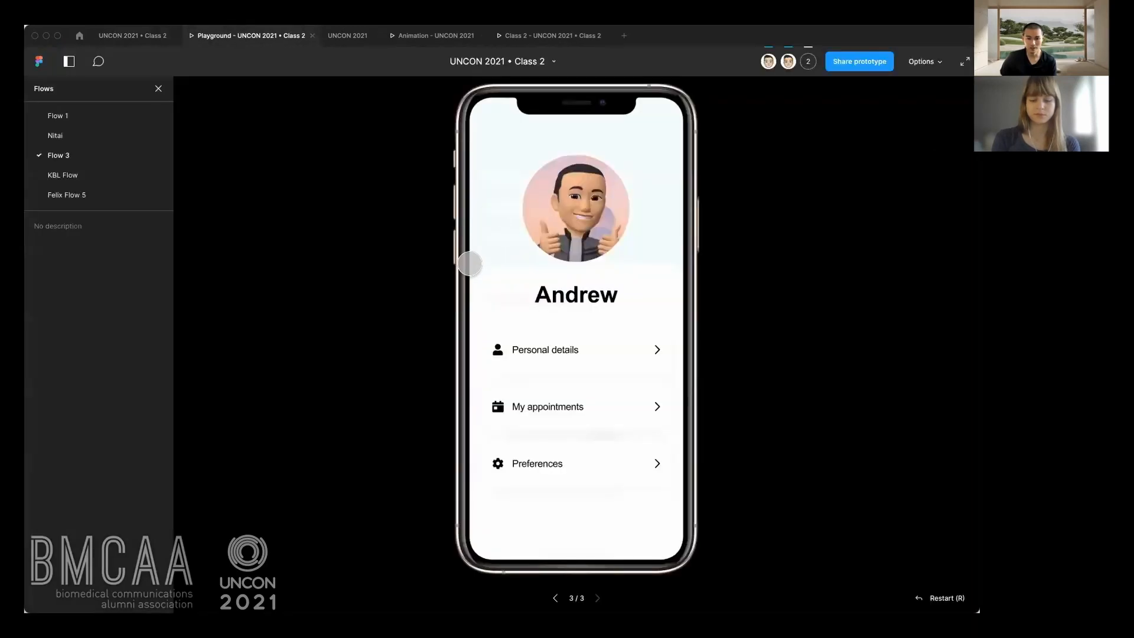
pyautogui.click(532, 237)
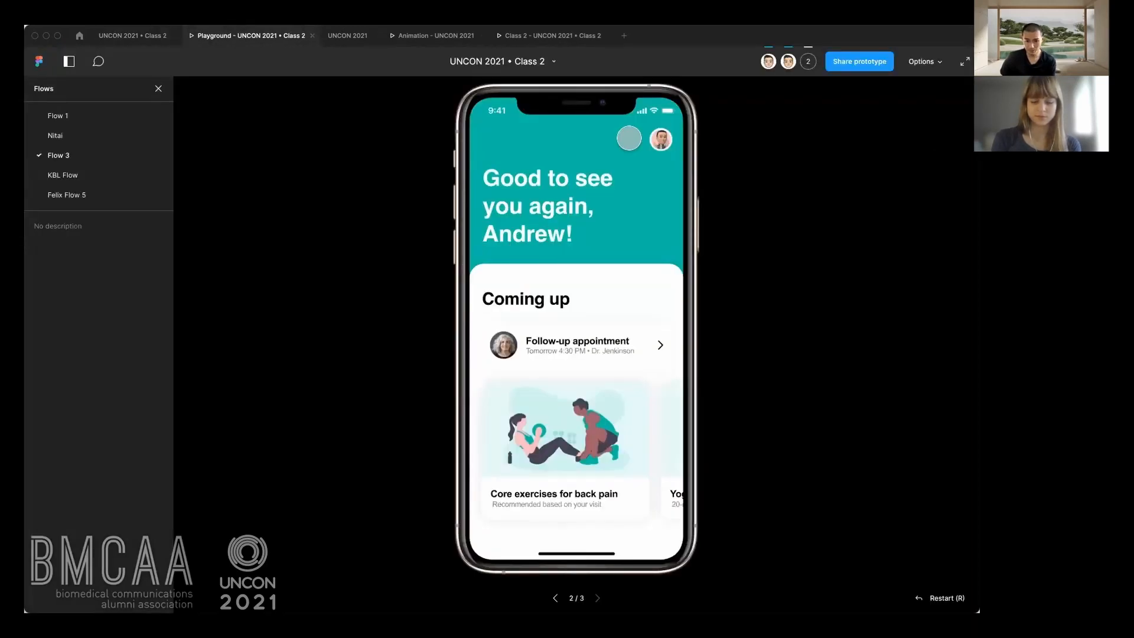
pyautogui.click(662, 140)
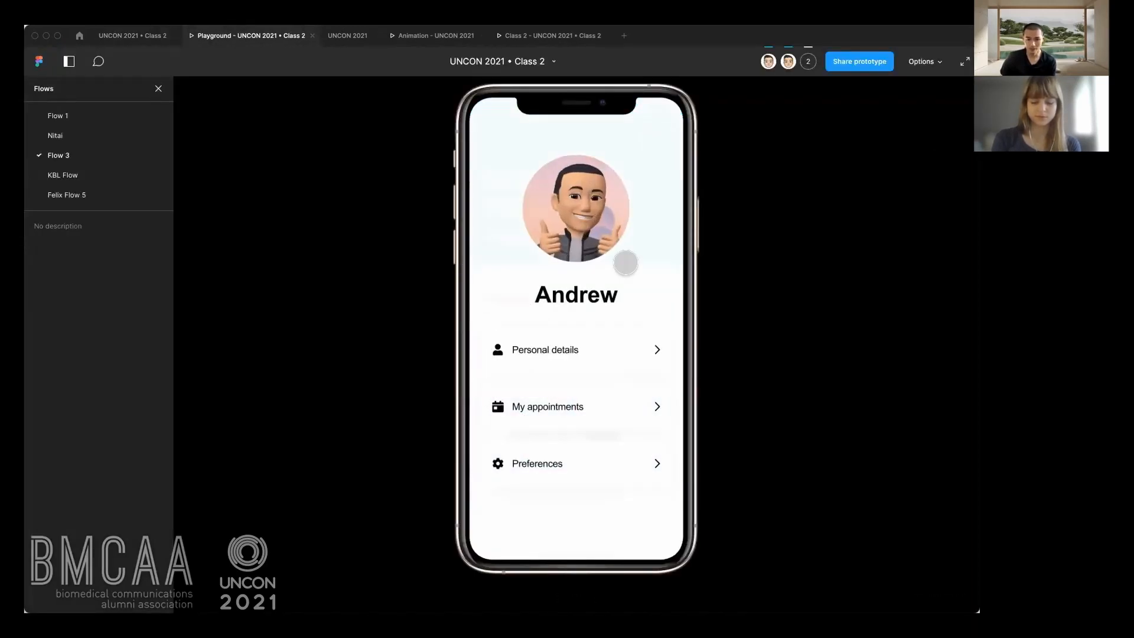
pyautogui.click(631, 222)
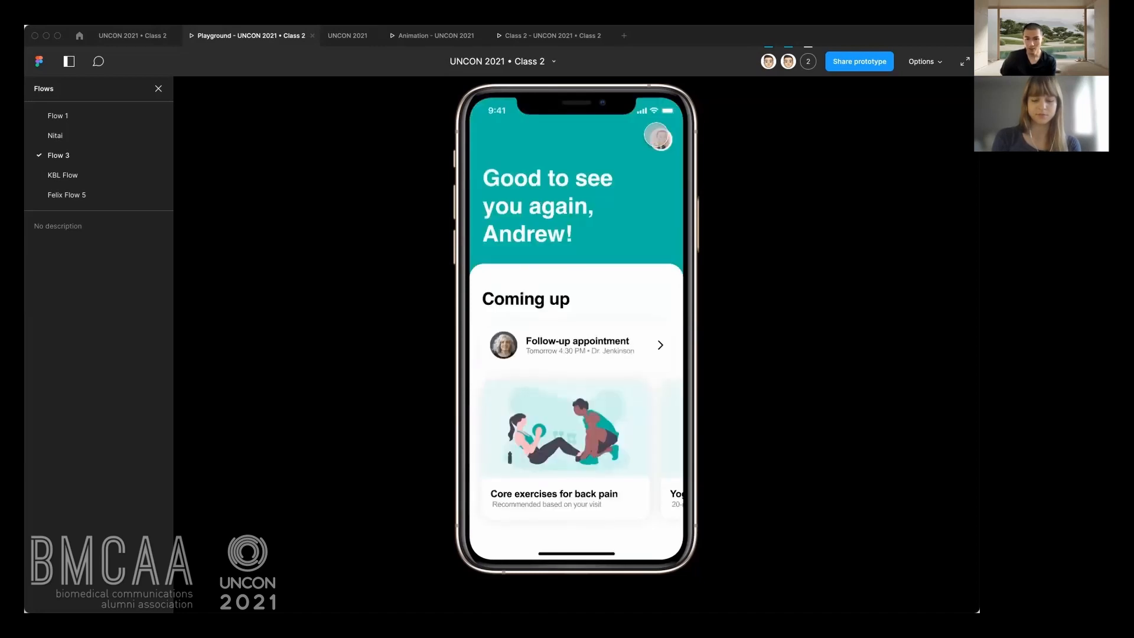
pyautogui.click(662, 140)
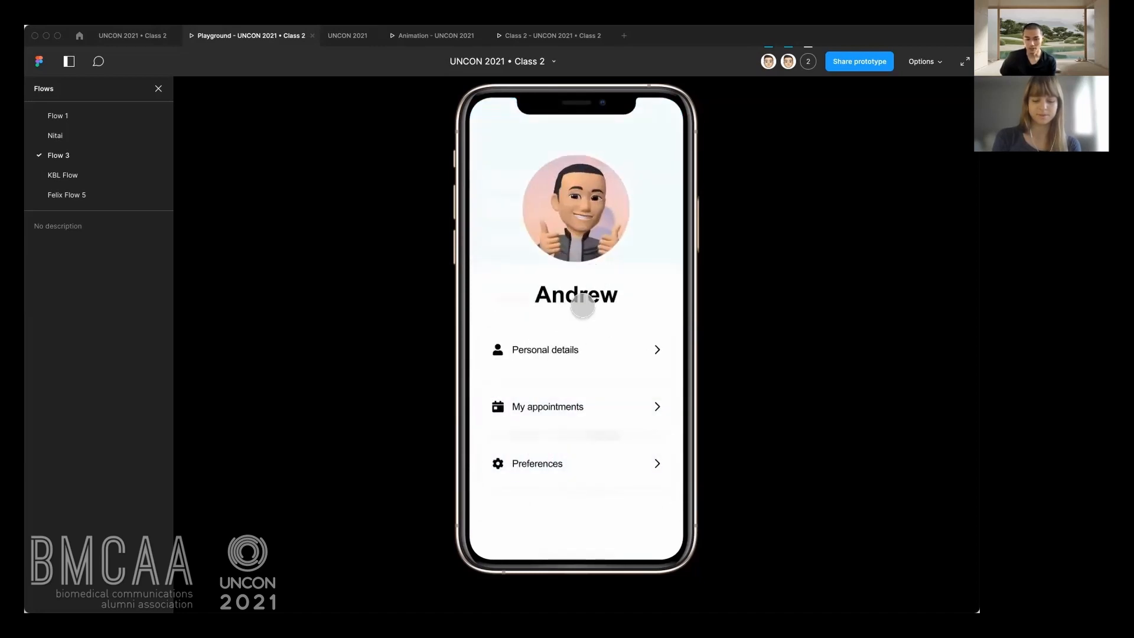
pyautogui.click(643, 237)
pyautogui.click(662, 140)
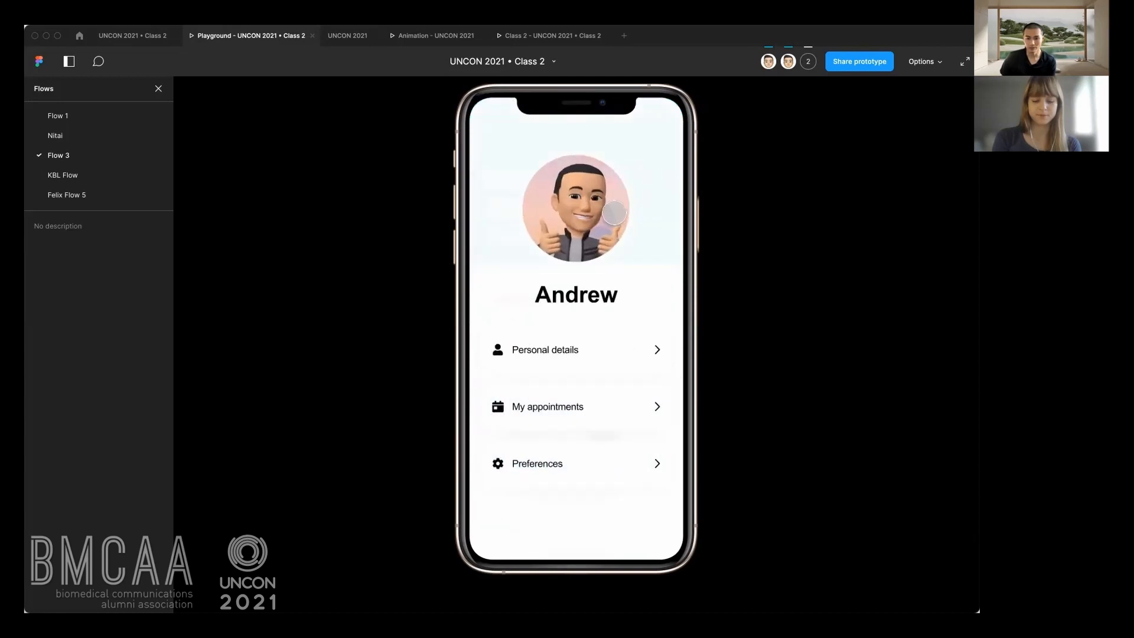
pyautogui.click(119, 43)
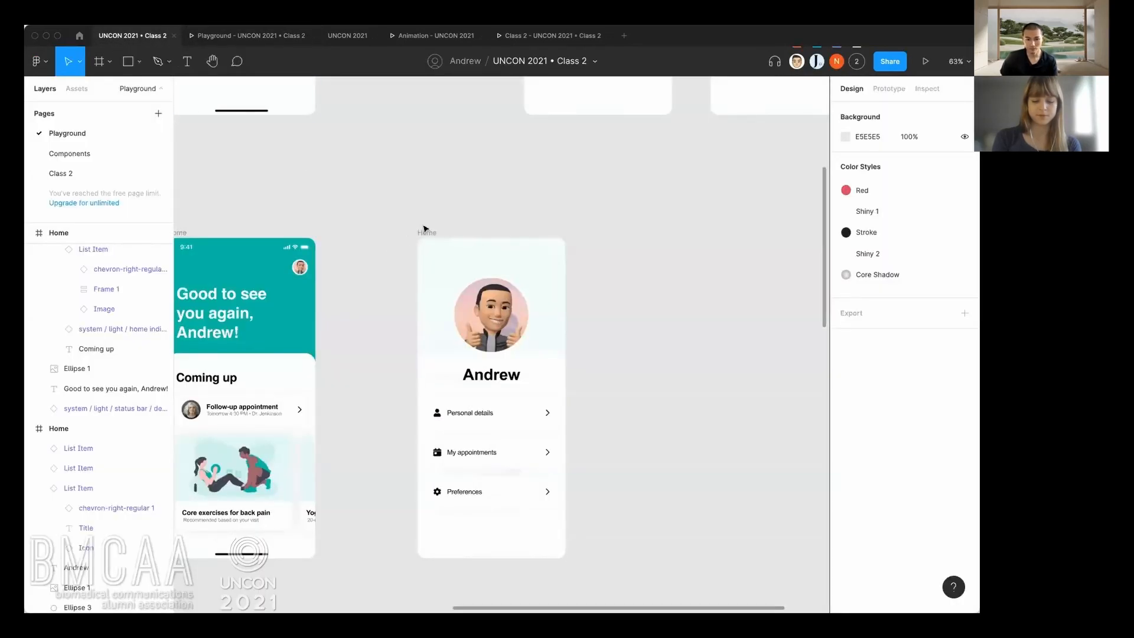
# Duplicate the profile Home frame beside the original with a gap of 295 px.
pyautogui.moveTo(430, 234); pyautogui.dragTo(705, 234)
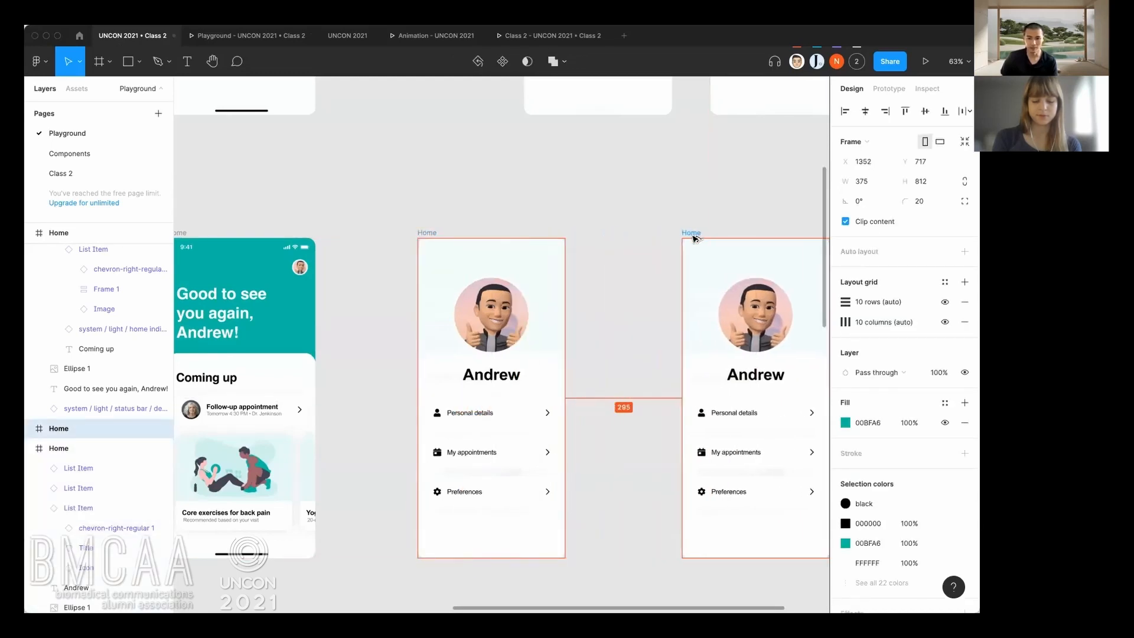
pyautogui.click(582, 394)
pyautogui.moveTo(549, 380); pyautogui.dragTo(539, 343)
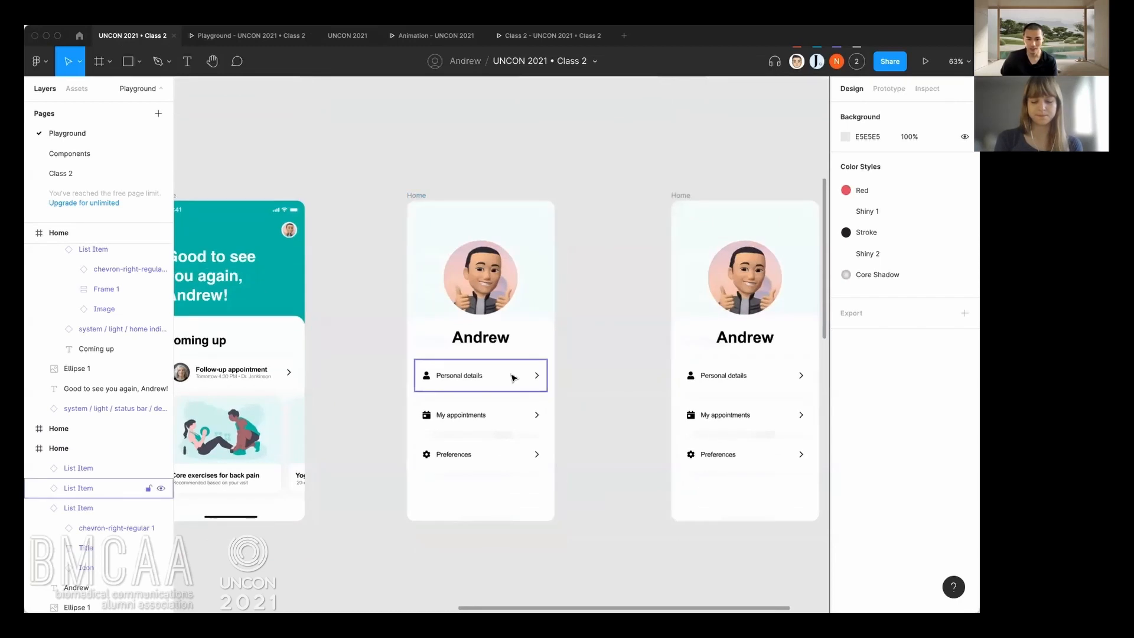
# Set the three list items and the name heading in the original profile frame to 0% opacity, moving the list items slightly down.
pyautogui.click(511, 378)
pyautogui.keyDown('shift'); pyautogui.click(505, 416); pyautogui.keyUp('shift')
pyautogui.keyDown('shift'); pyautogui.click(500, 448); pyautogui.keyUp('shift')
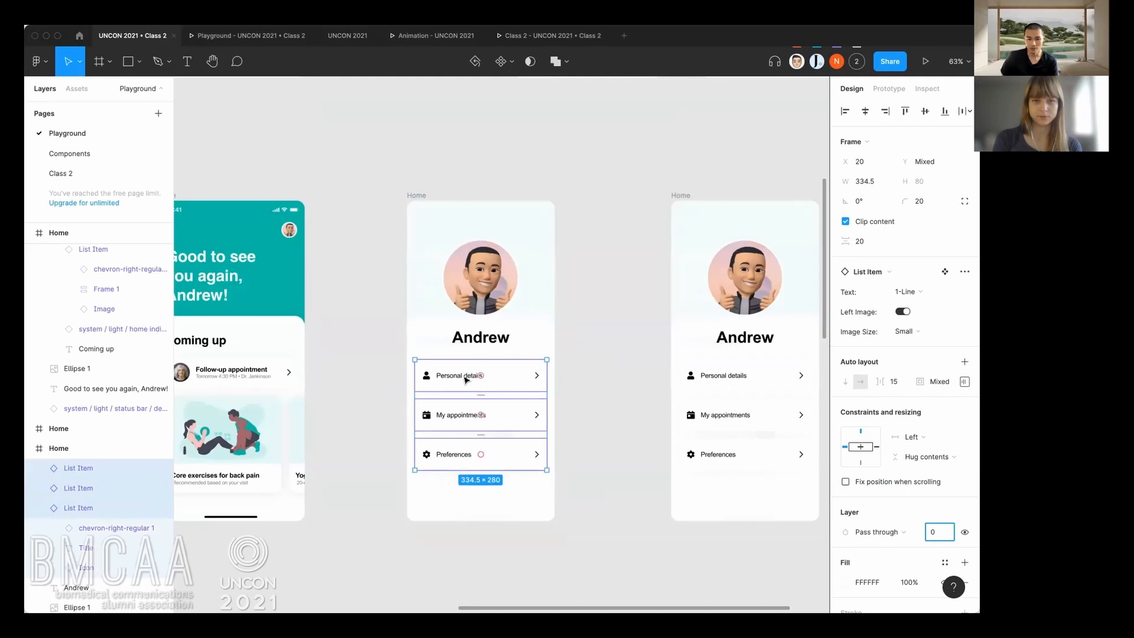
pyautogui.press('Return')
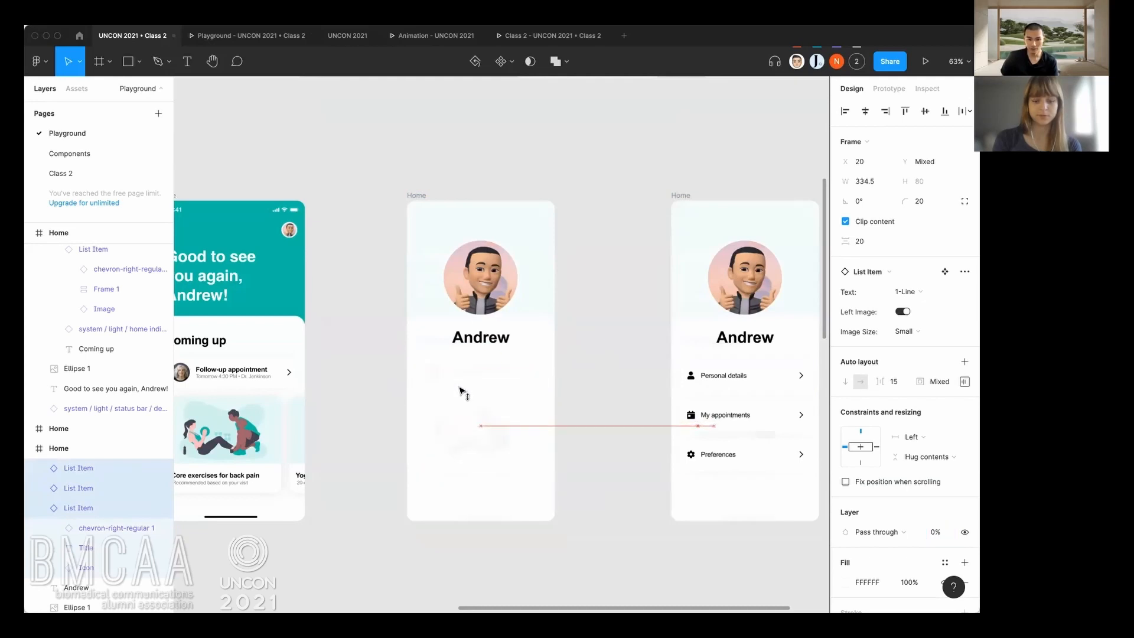
pyautogui.click(481, 337)
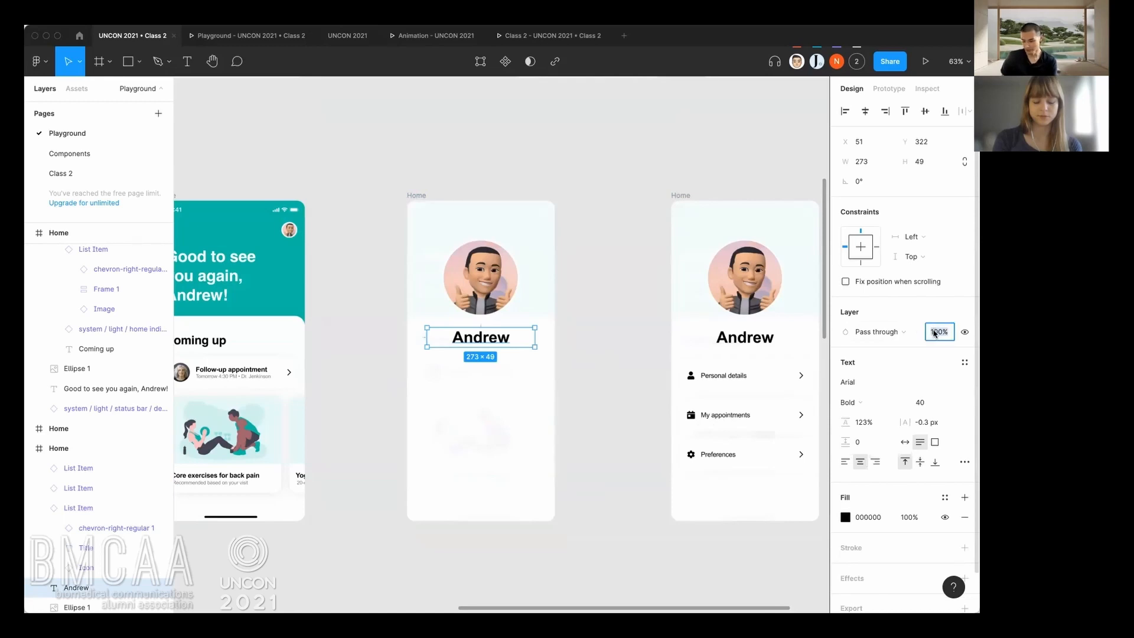
pyautogui.write('0')
pyautogui.press('Return')
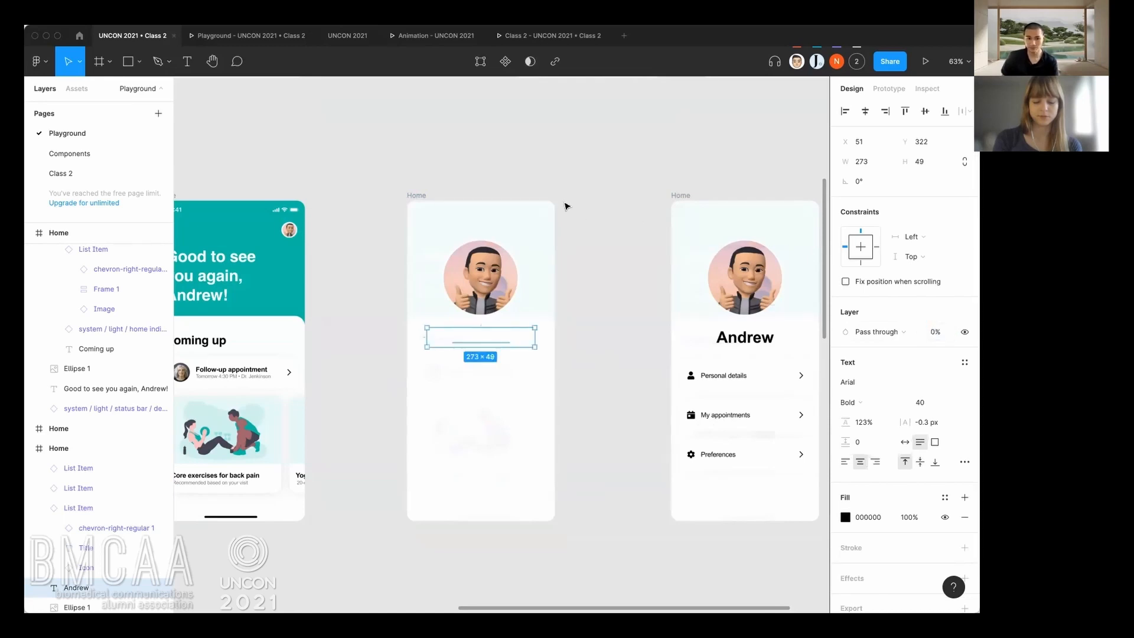
pyautogui.click(569, 203)
pyautogui.hotkey('shift', 'e')
pyautogui.click(423, 195)
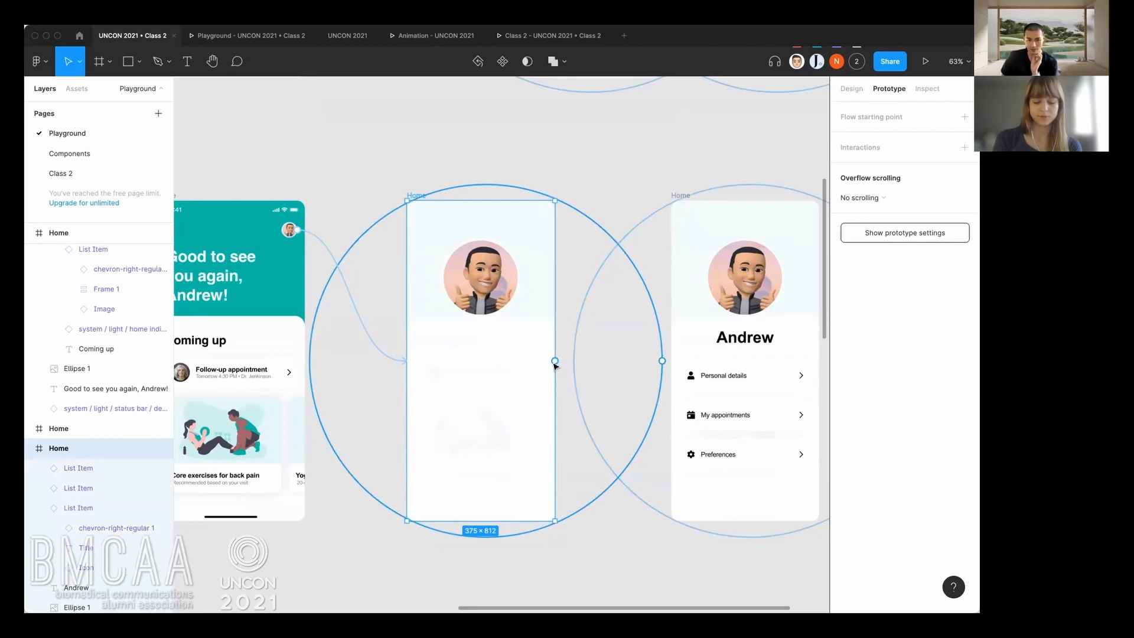
pyautogui.moveTo(392, 472); pyautogui.dragTo(374, 453)
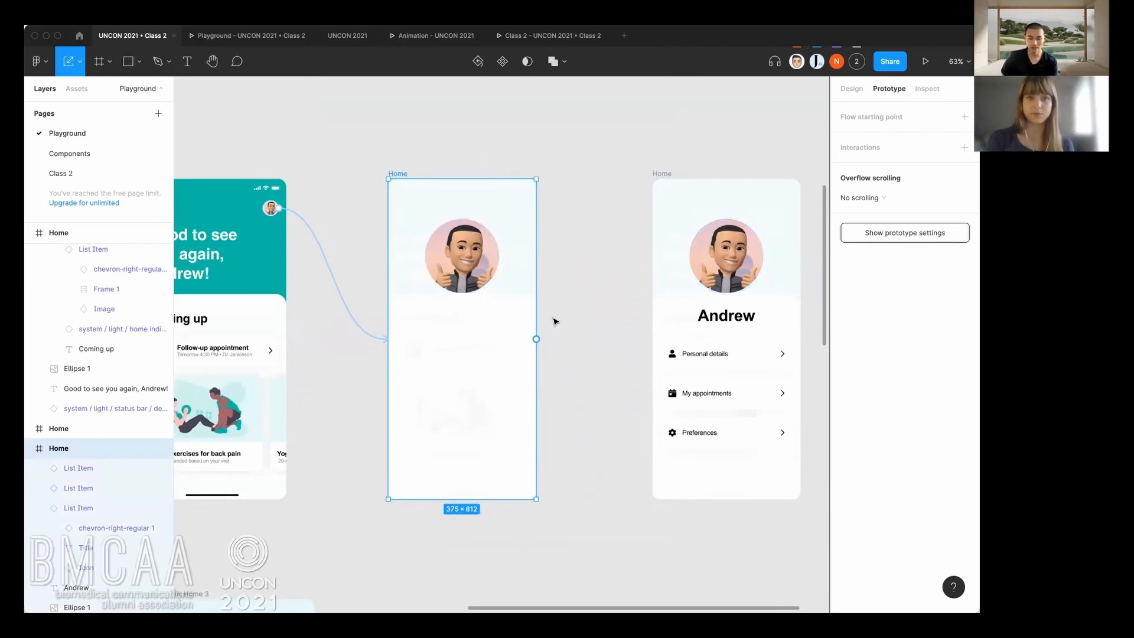
pyautogui.click(851, 89)
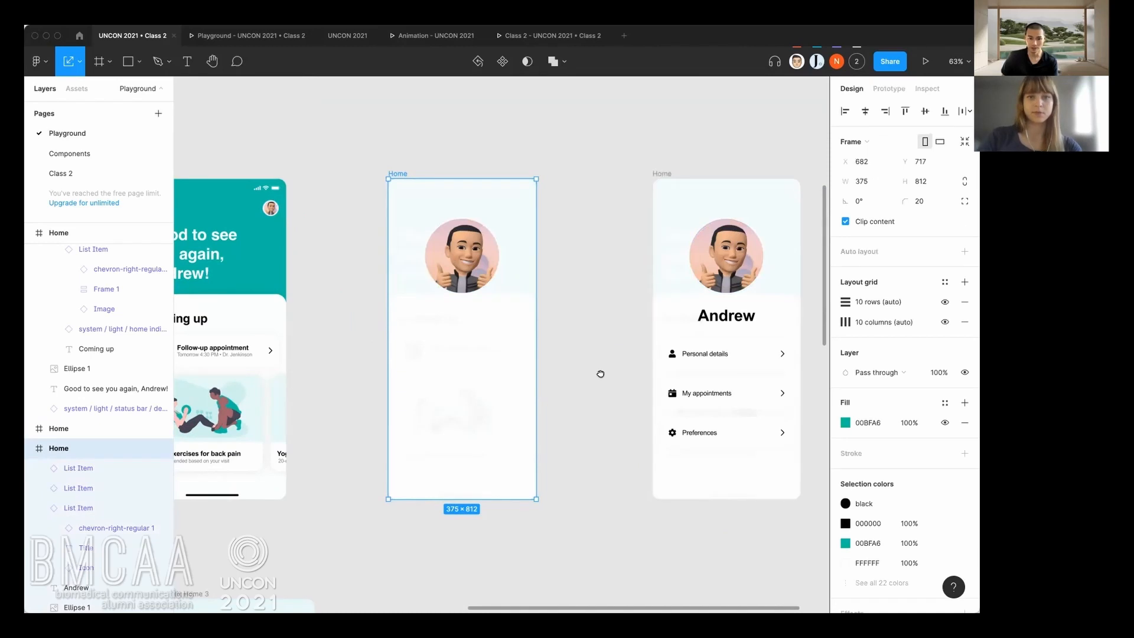
# Move the small avatar out of the second Home frame onto the empty canvas and scale it up proportionally together with its white stroke.
pyautogui.scroll(-2, 601, 373)
pyautogui.moveTo(273, 146); pyautogui.dragTo(370, 502)
pyautogui.scroll(-3, 383, 508)
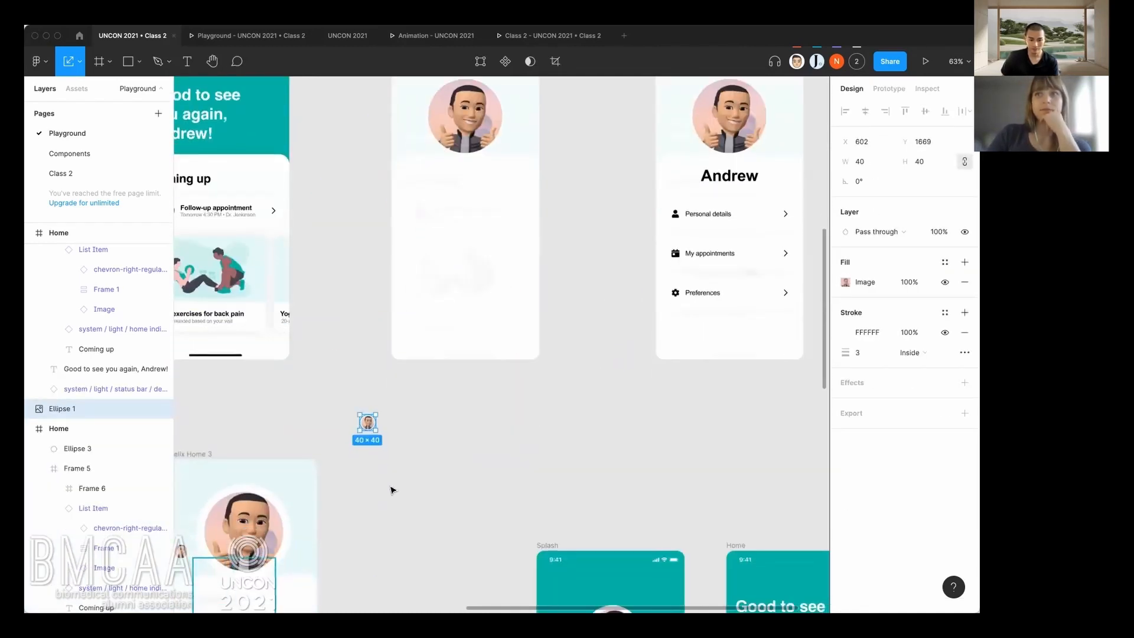
pyautogui.moveTo(377, 432); pyautogui.dragTo(474, 526)
pyautogui.click(513, 481)
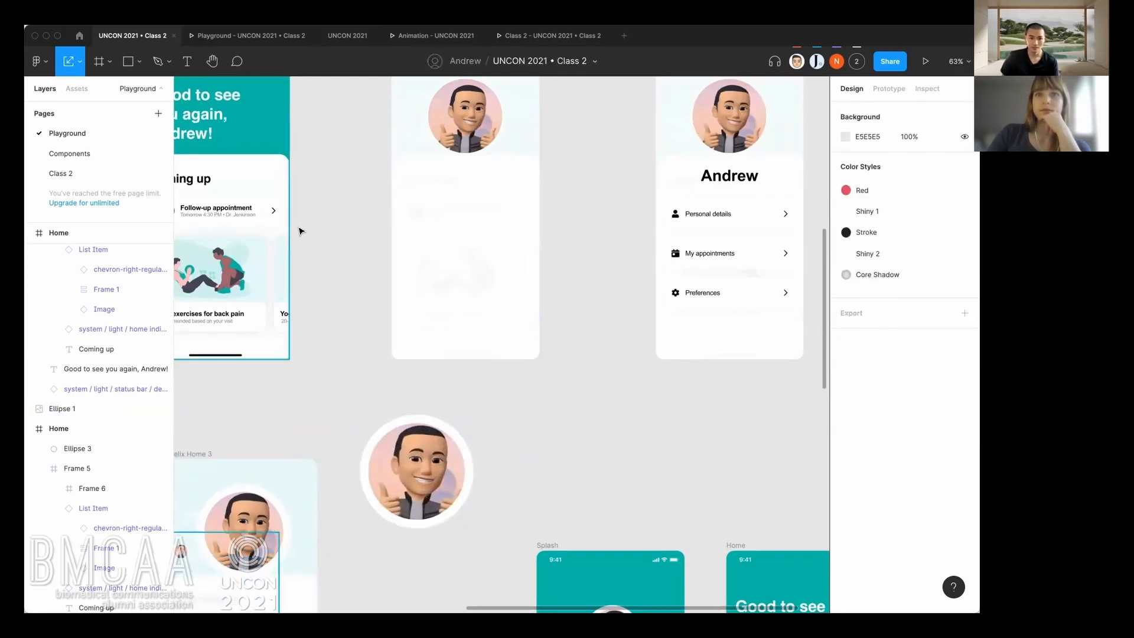
# Delete the enlarged avatar from the canvas below the profile frames.
pyautogui.scroll(1, 316, 253)
pyautogui.scroll(1, 314, 252)
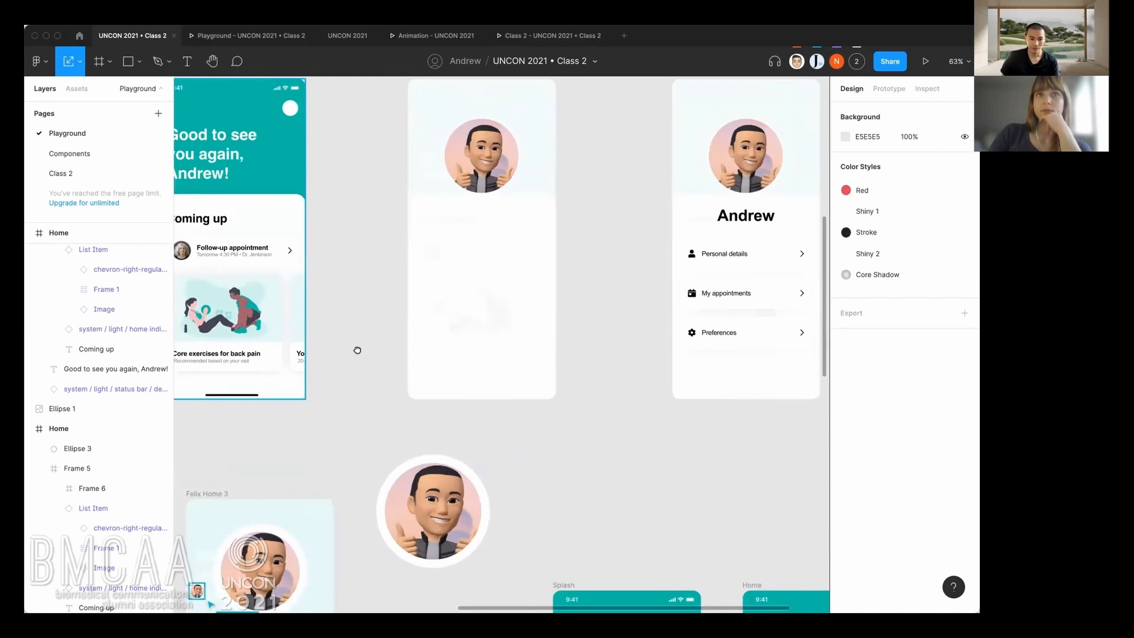
pyautogui.scroll(-2, 355, 350)
pyautogui.click(409, 449)
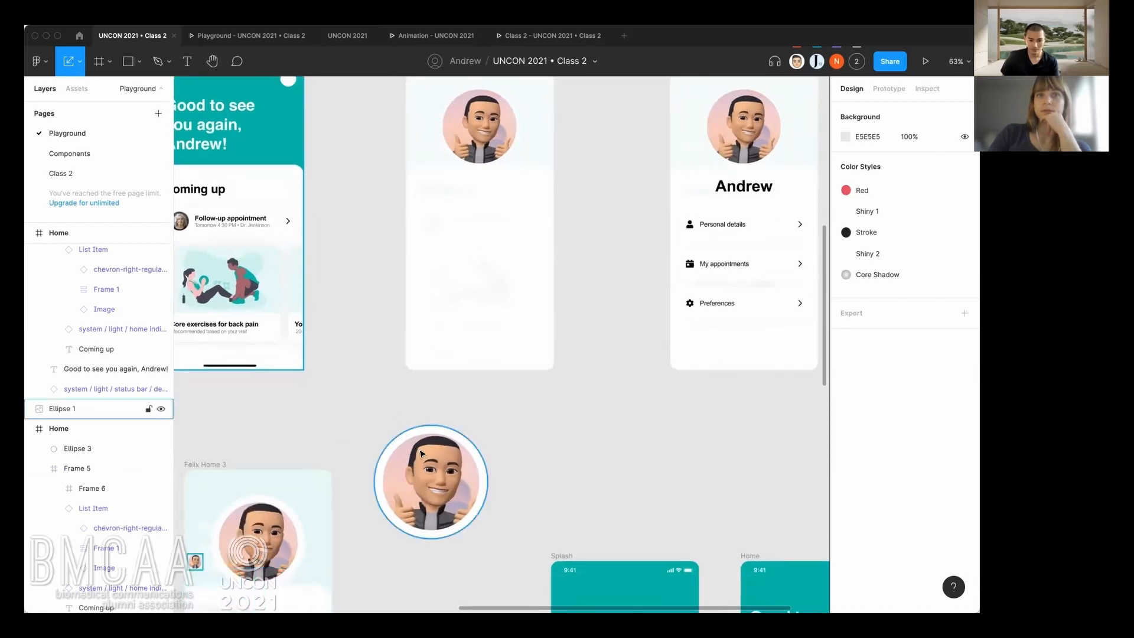
pyautogui.press('Delete')
# Shift the first profile Home frame right to X 691 and check the layer opacity of its three list items.
pyautogui.scroll(2, 611, 341)
pyautogui.hscroll(1, 612, 341)
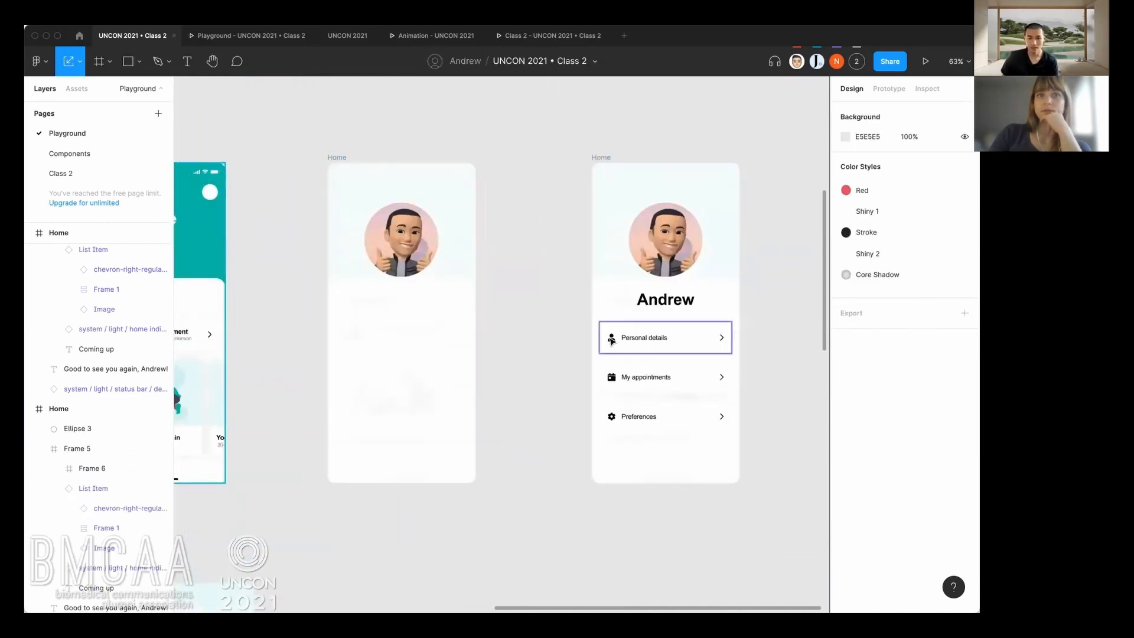
pyautogui.hscroll(2, 612, 341)
pyautogui.scroll(1, 612, 341)
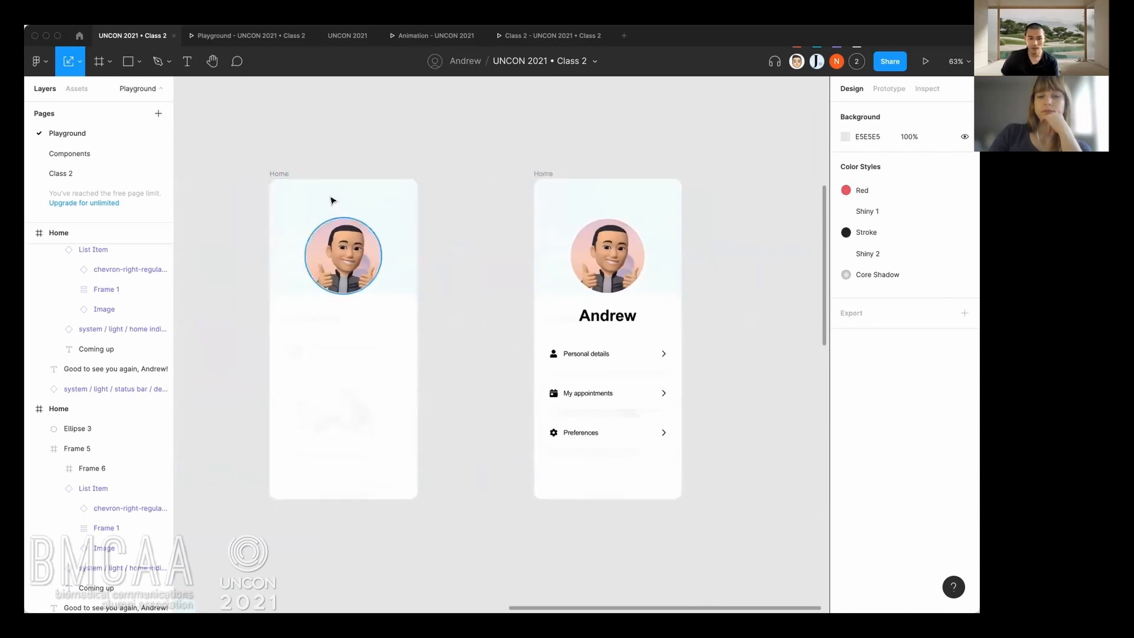
pyautogui.hscroll(-1, 490, 302)
pyautogui.scroll(-1, 490, 301)
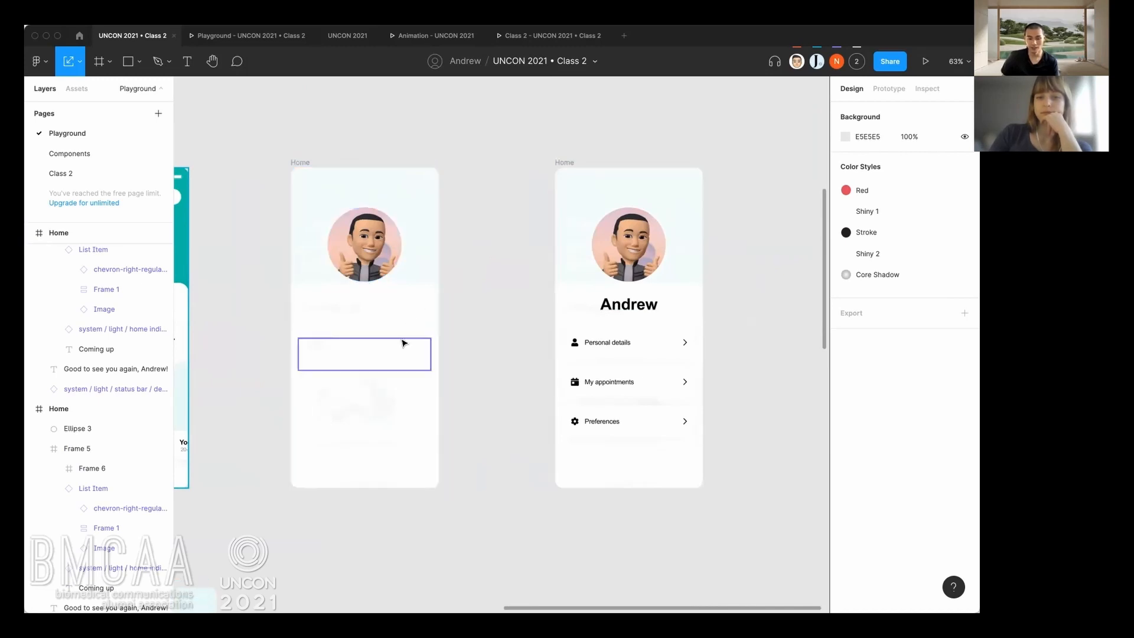
pyautogui.click(300, 162)
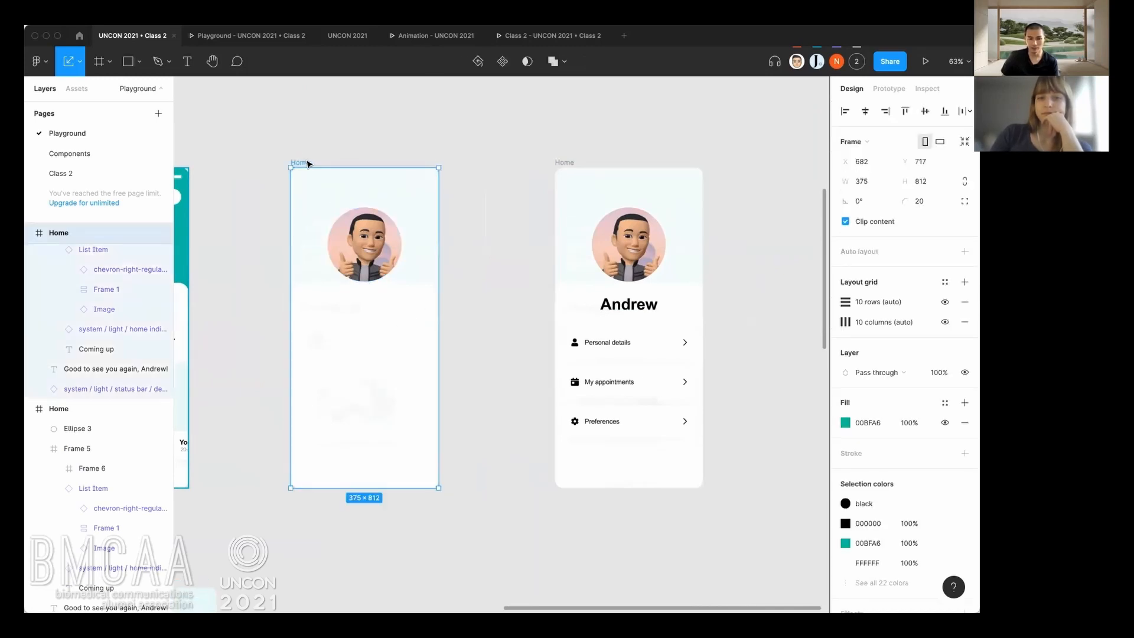
pyautogui.click(387, 360)
pyautogui.keyDown('shift'); pyautogui.click(380, 393); pyautogui.keyUp('shift')
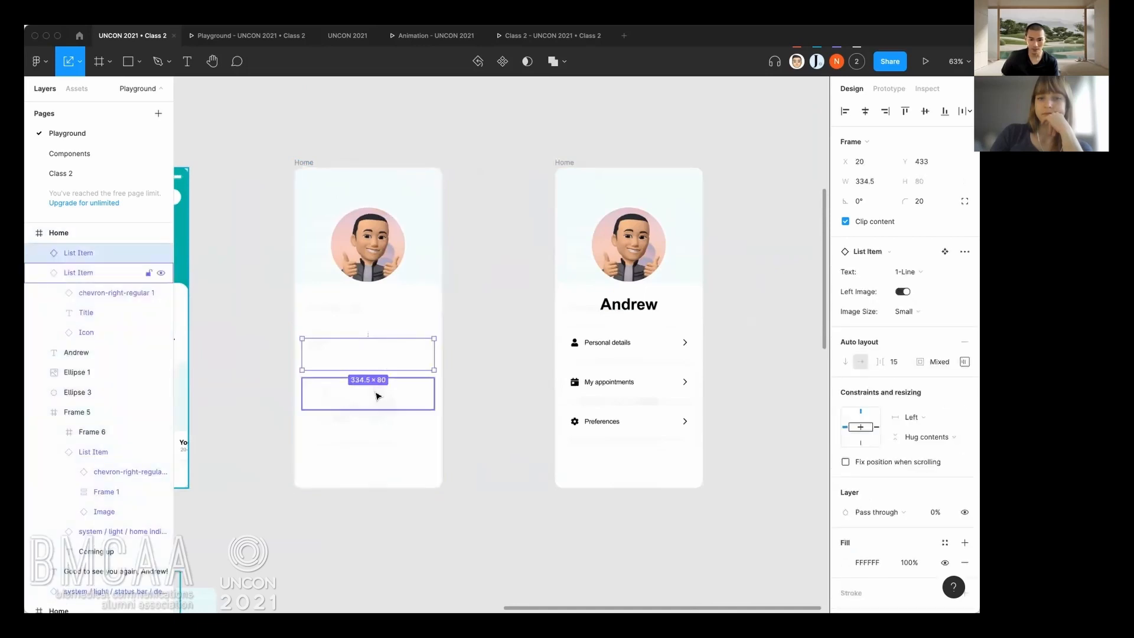
pyautogui.keyDown('shift'); pyautogui.click(379, 437); pyautogui.keyUp('shift')
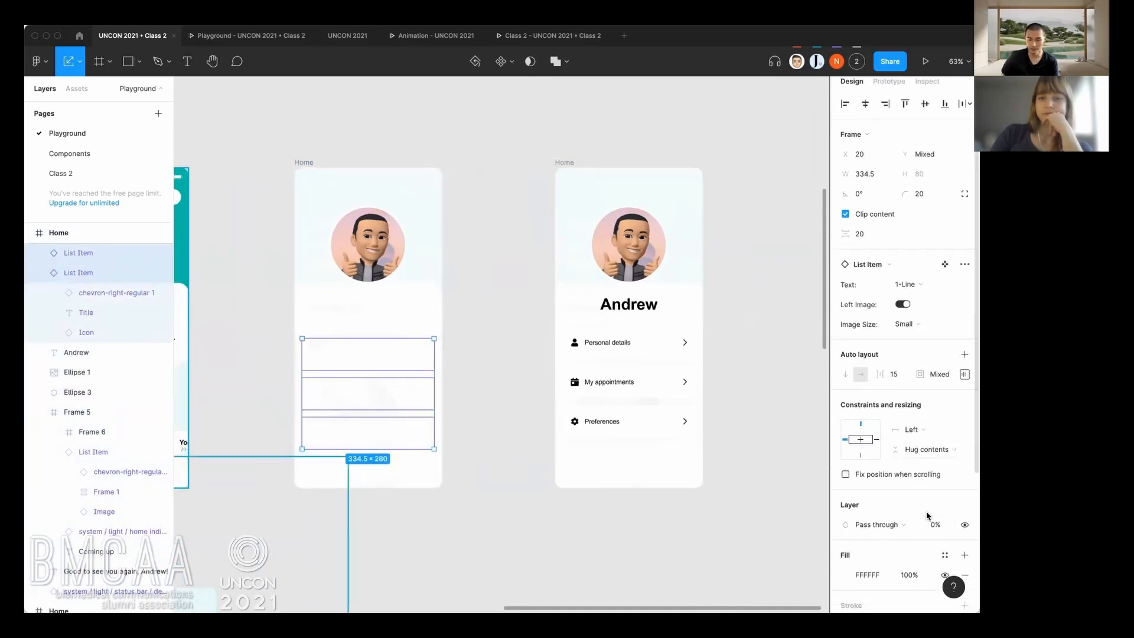
pyautogui.scroll(-1, 936, 511)
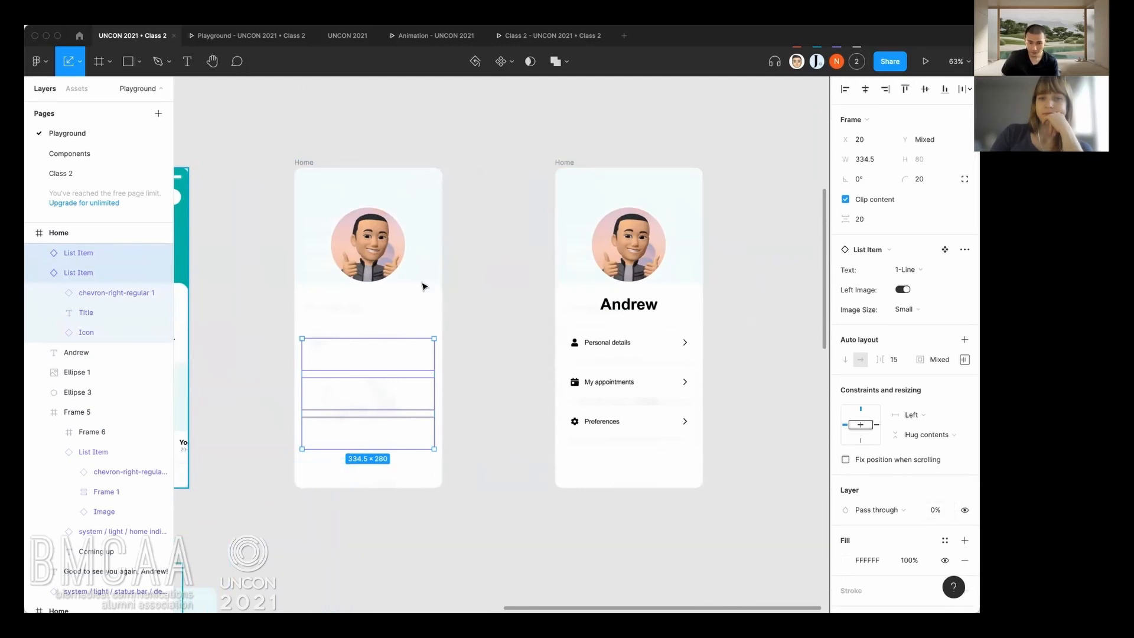
# Show the prototype settings of the first profile Home frame with the Move tool active.
pyautogui.click(399, 170)
pyautogui.click(319, 166)
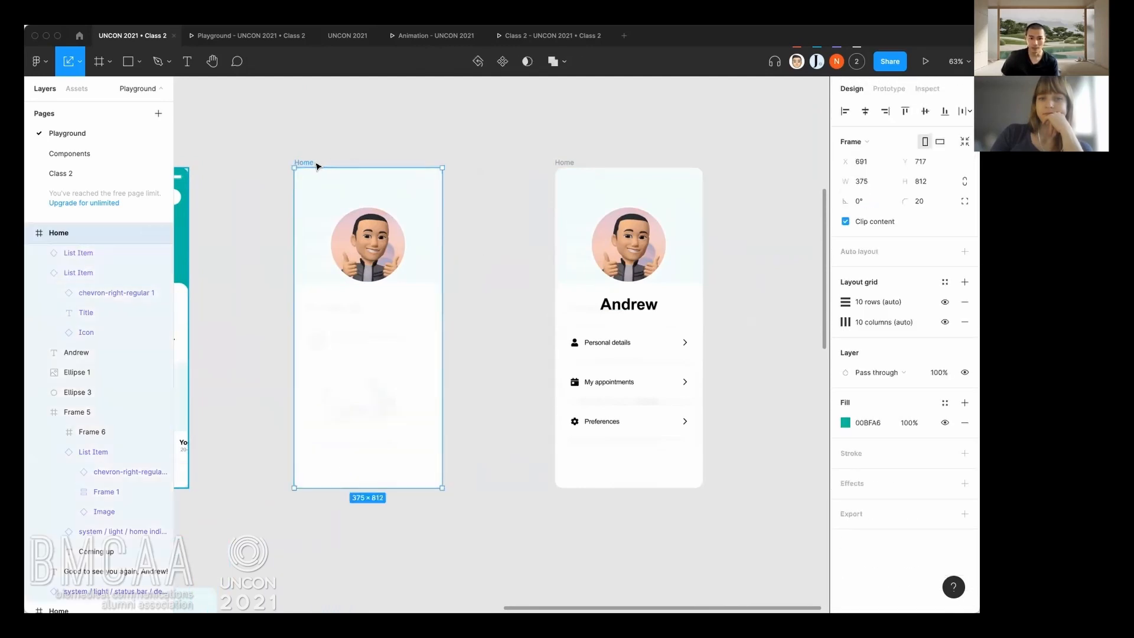
pyautogui.click(889, 89)
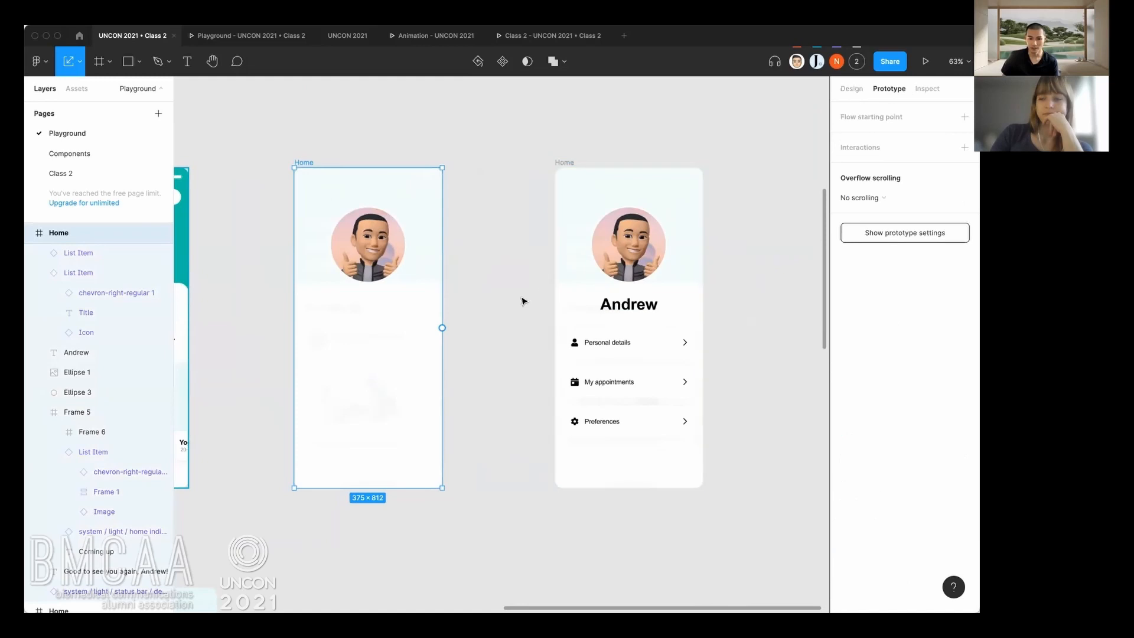
pyautogui.click(462, 331)
pyautogui.click(304, 165)
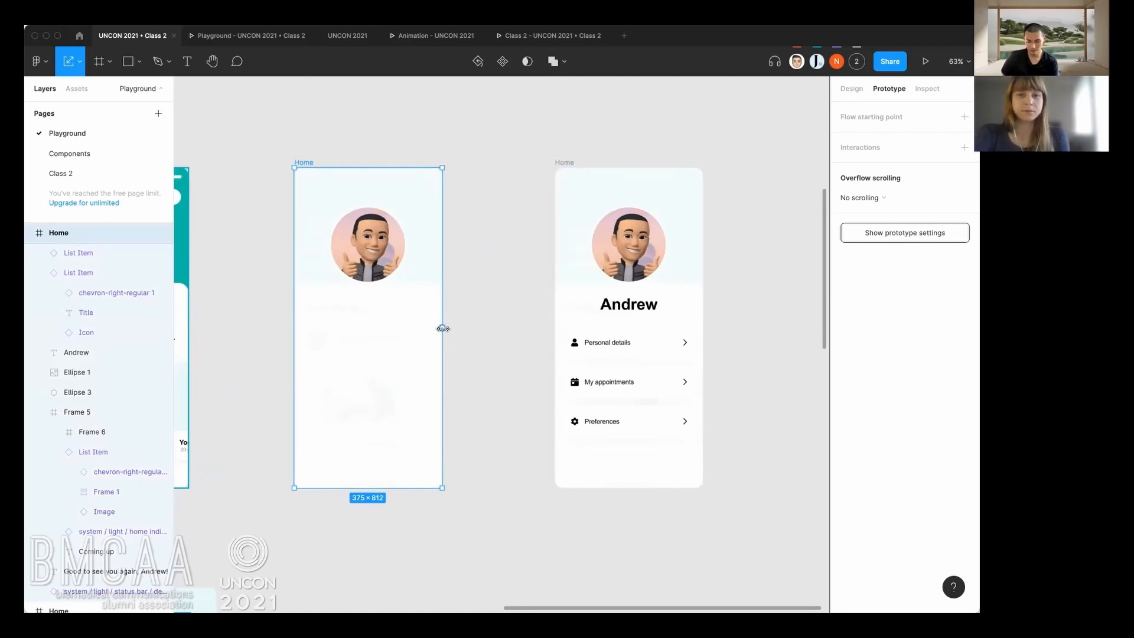
pyautogui.press('v')
pyautogui.moveTo(442, 328); pyautogui.dragTo(544, 299)
pyautogui.click(483, 365)
pyautogui.click(490, 328)
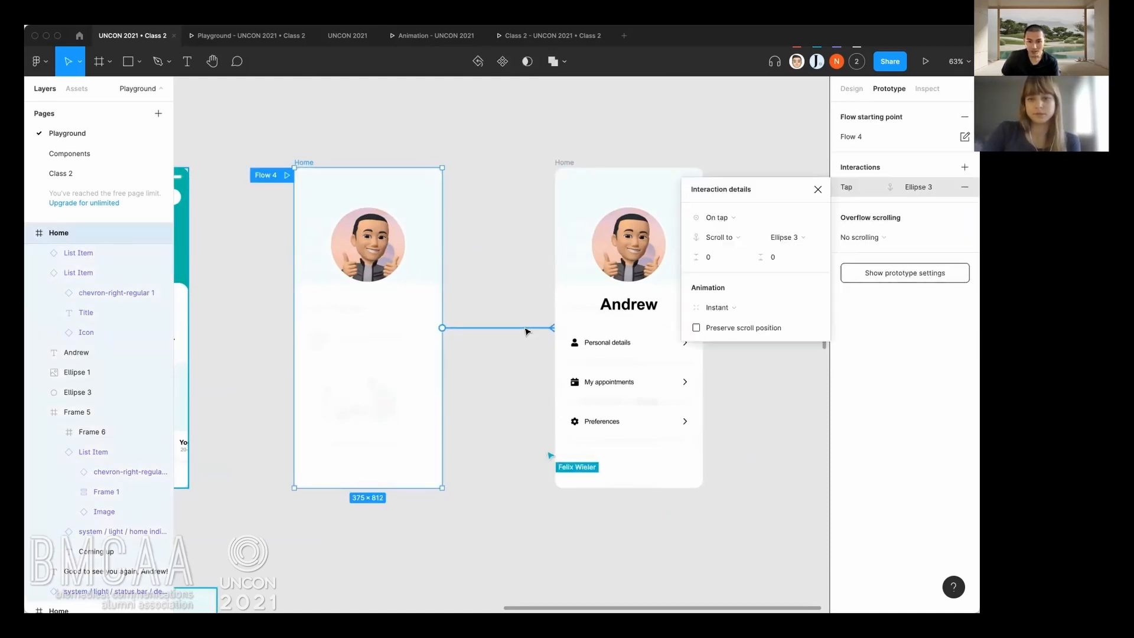
pyautogui.scroll(3, 523, 328)
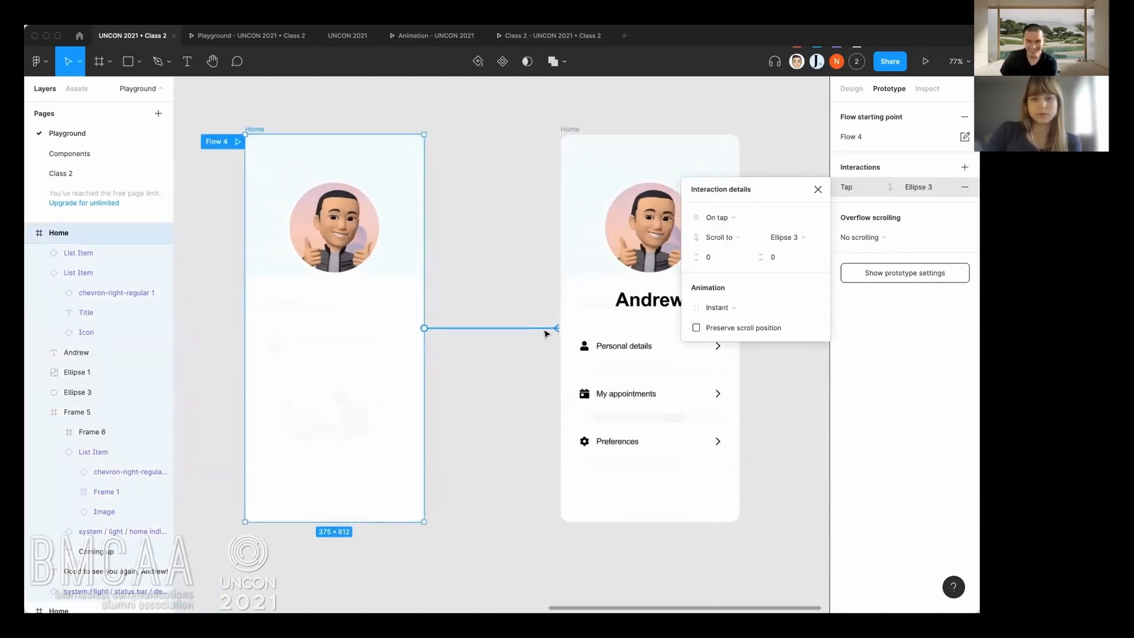
pyautogui.press('Delete')
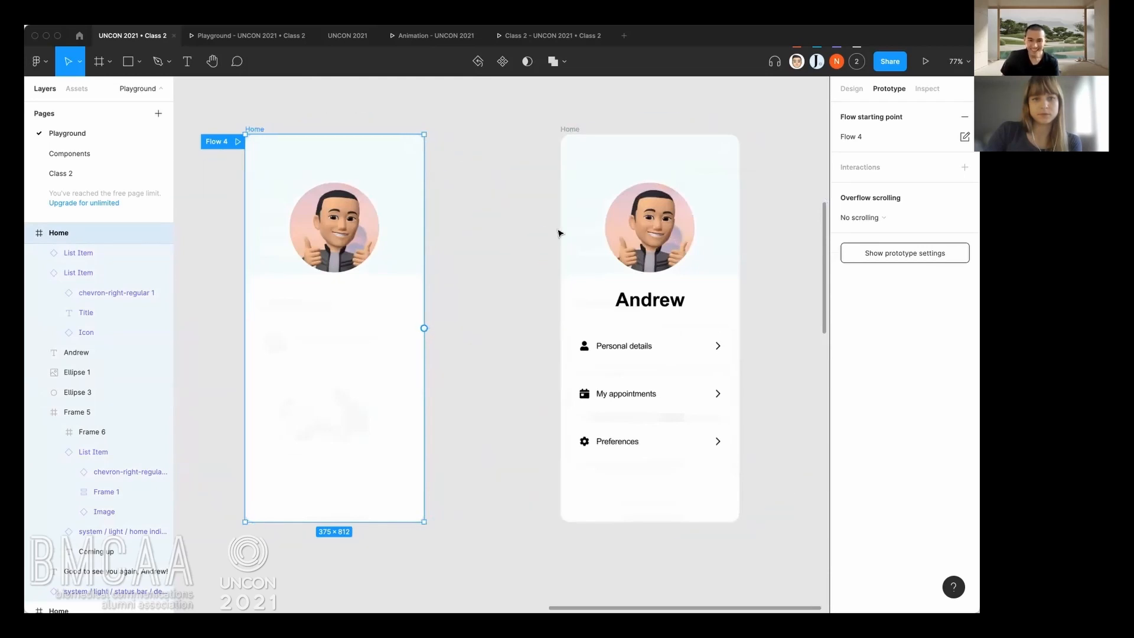
# Link the first profile frame to the second with an After delay trigger of 300ms and a 300ms Ease out Smart animate transition.
pyautogui.moveTo(424, 327); pyautogui.dragTo(577, 283)
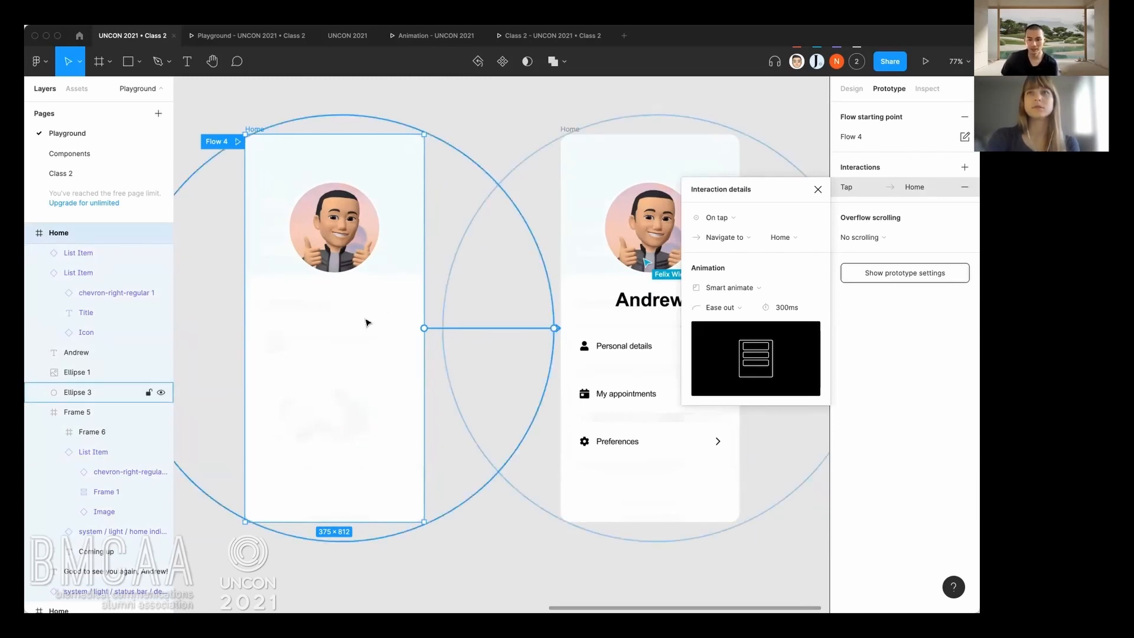
pyautogui.click(743, 225)
pyautogui.click(729, 374)
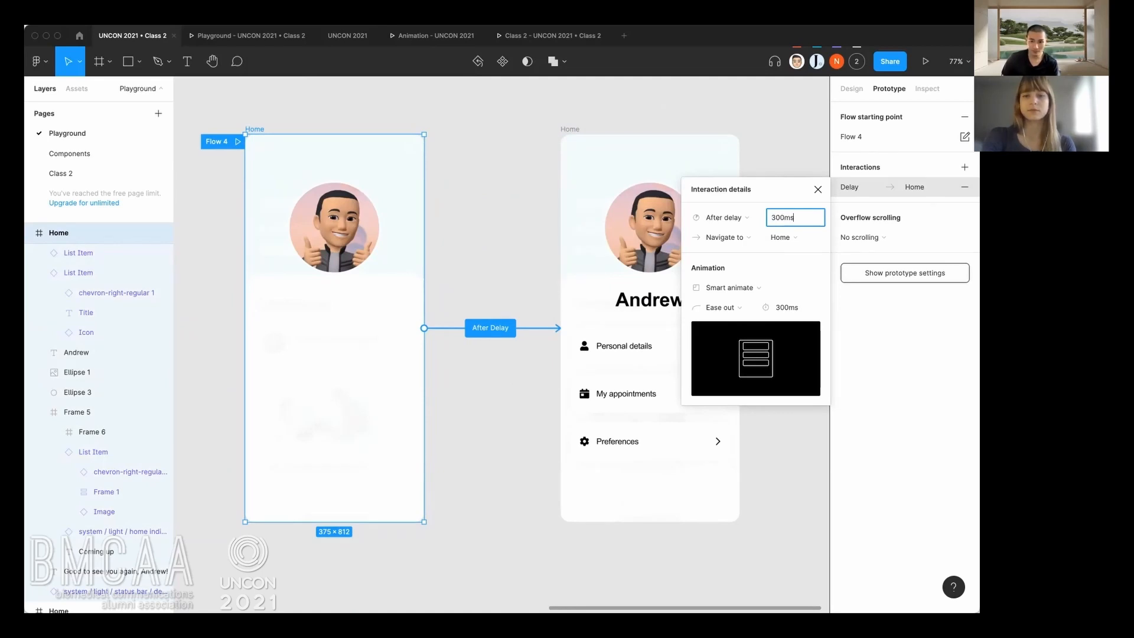
pyautogui.click(786, 301)
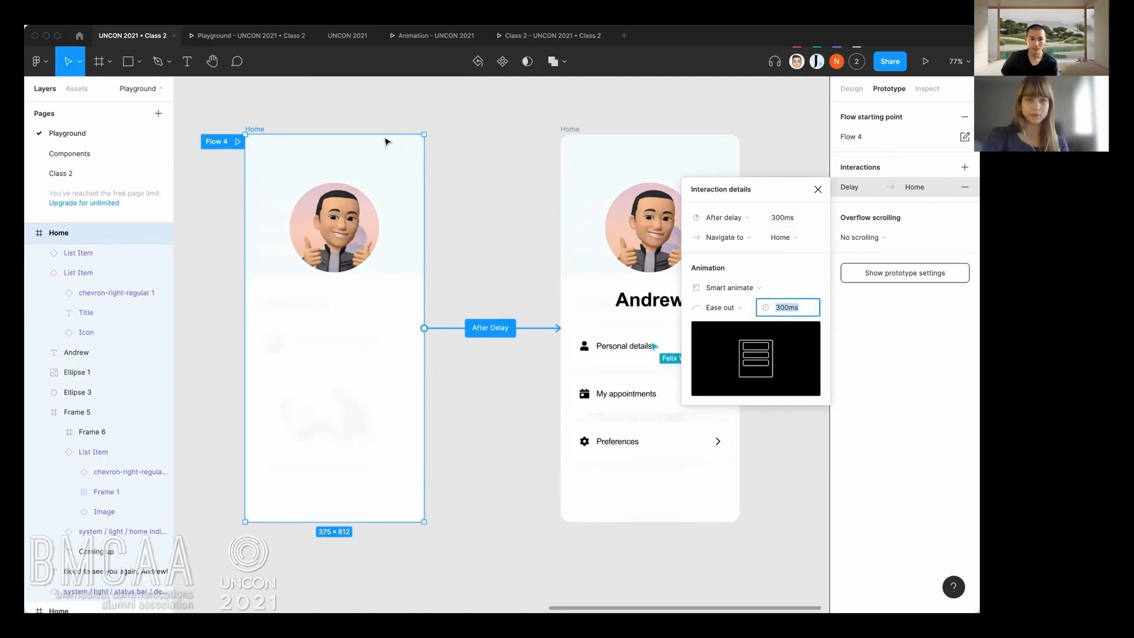
pyautogui.click(461, 122)
# Link the white circle in the teal Home frame to the first profile frame, on tap, with a 300ms Ease out Smart animate transition.
pyautogui.click(260, 35)
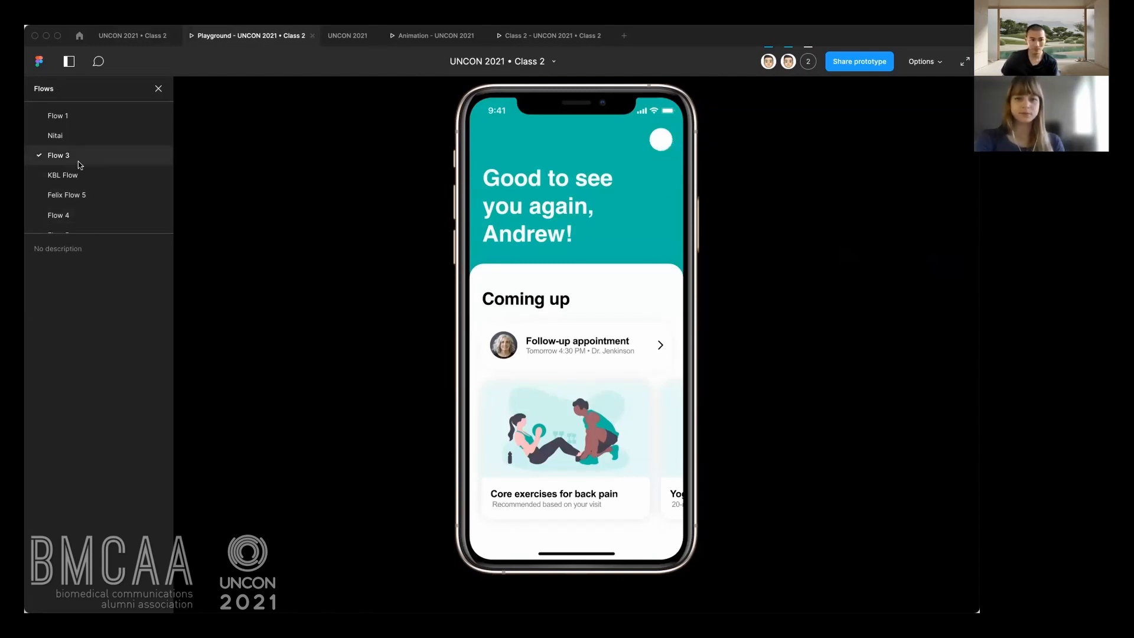
pyautogui.click(131, 35)
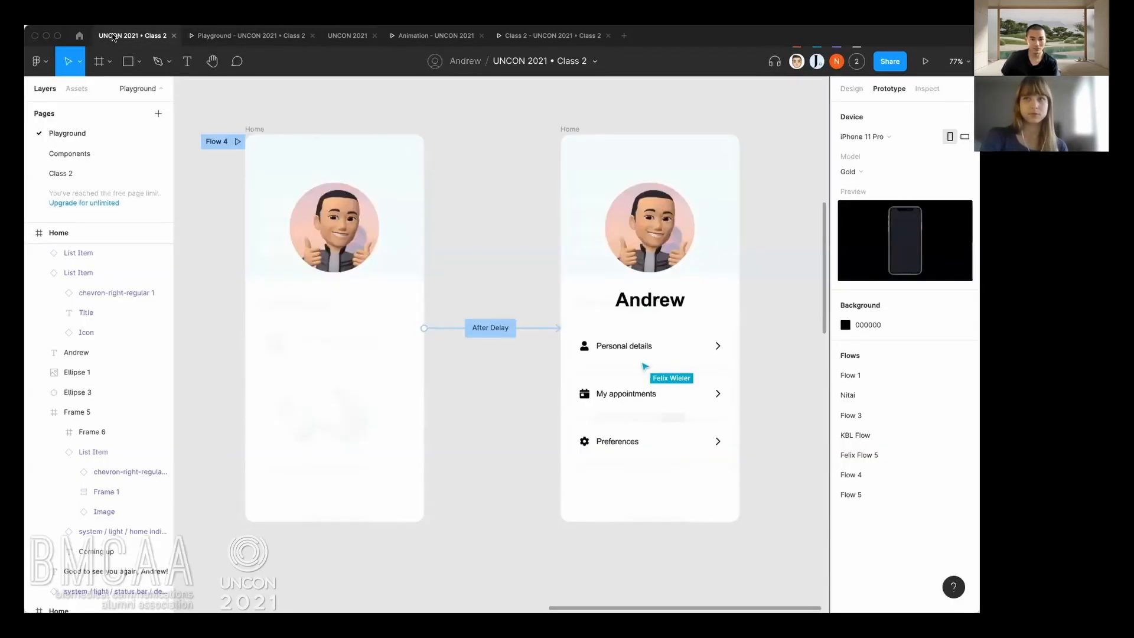
pyautogui.scroll(-5, 400, 400)
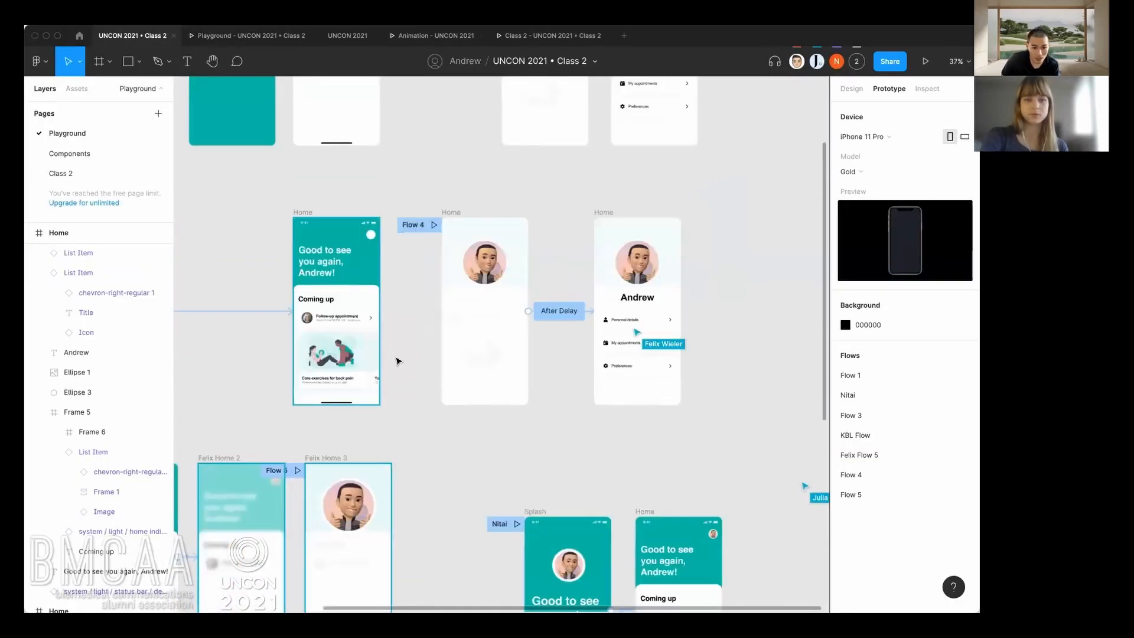
pyautogui.scroll(-1, 429, 437)
pyautogui.moveTo(429, 437); pyautogui.dragTo(575, 411)
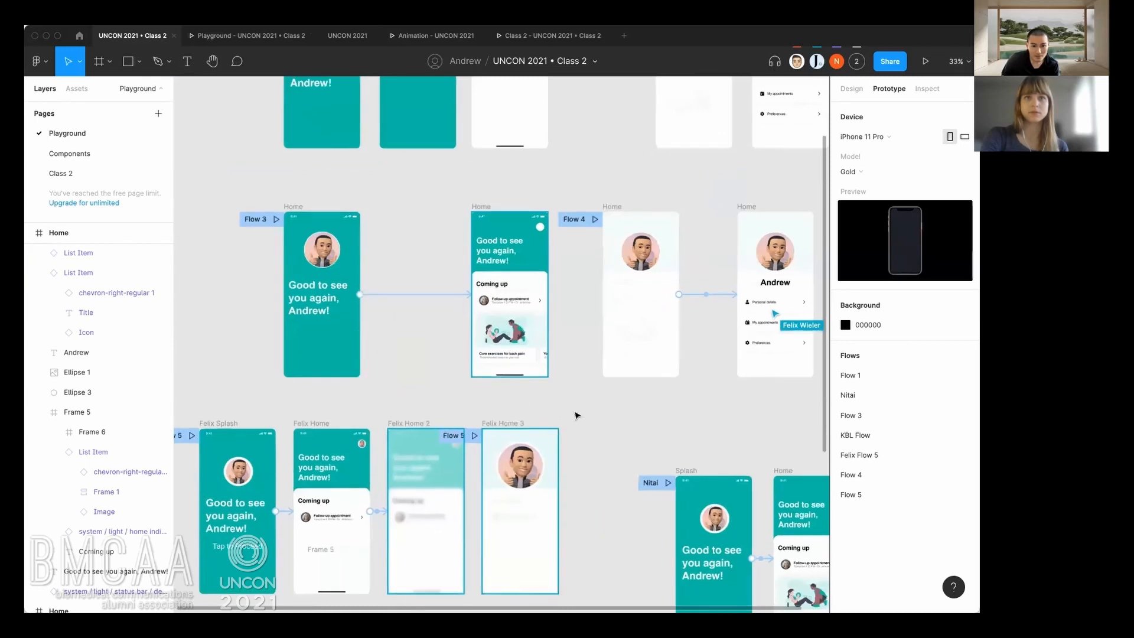
pyautogui.scroll(3, 561, 276)
pyautogui.scroll(1, 587, 252)
pyautogui.moveTo(583, 248); pyautogui.dragTo(512, 280)
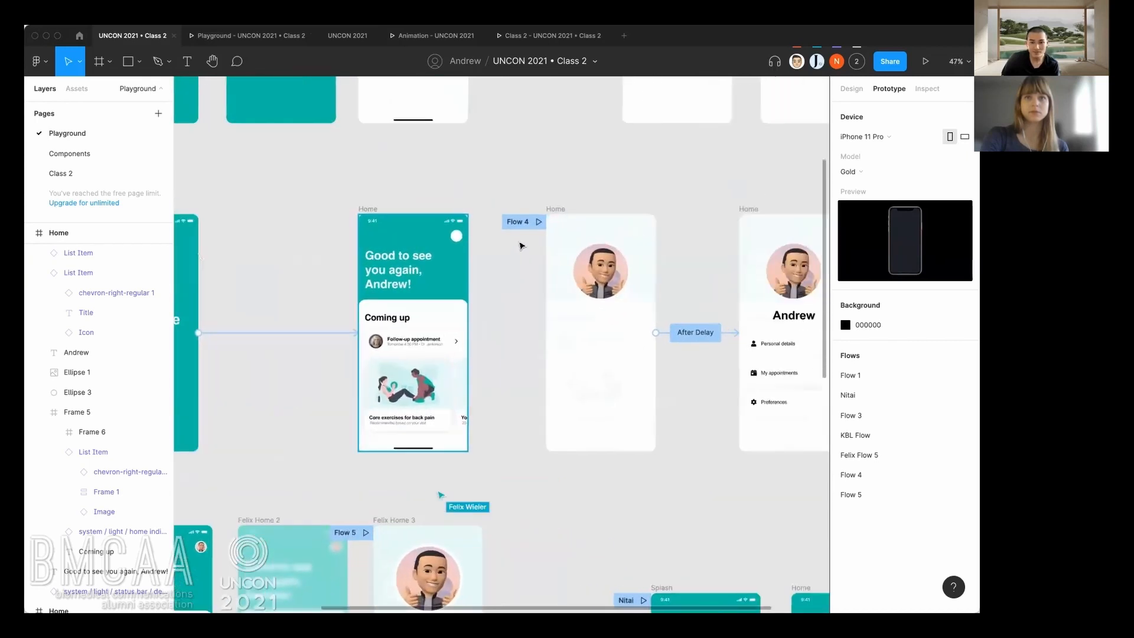
pyautogui.click(464, 237)
pyautogui.moveTo(463, 236); pyautogui.dragTo(559, 281)
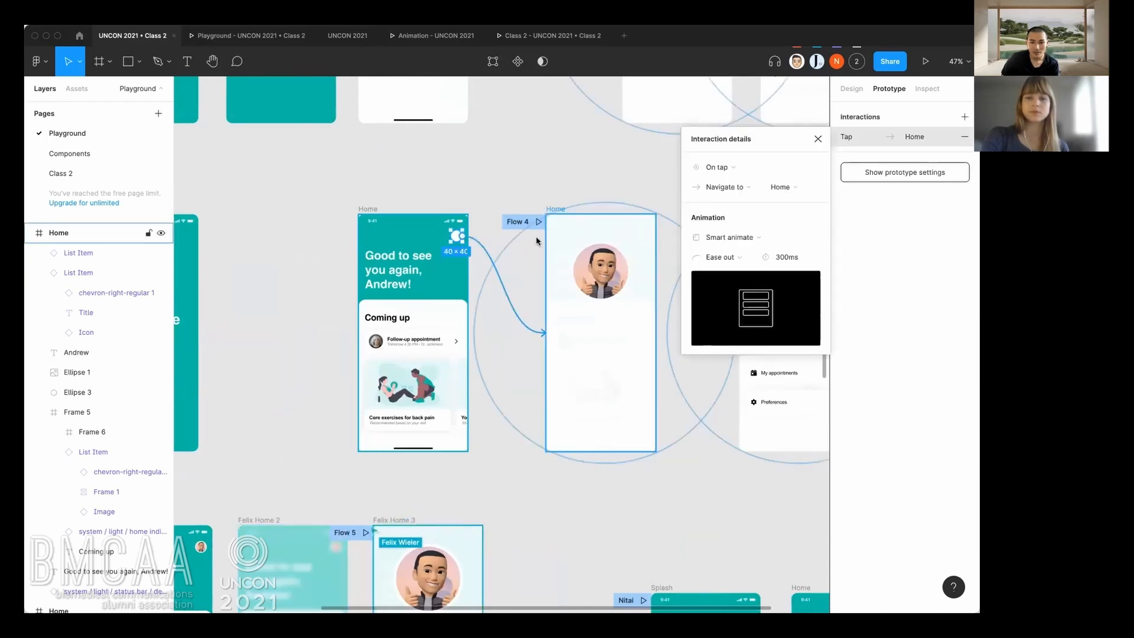
pyautogui.click(602, 158)
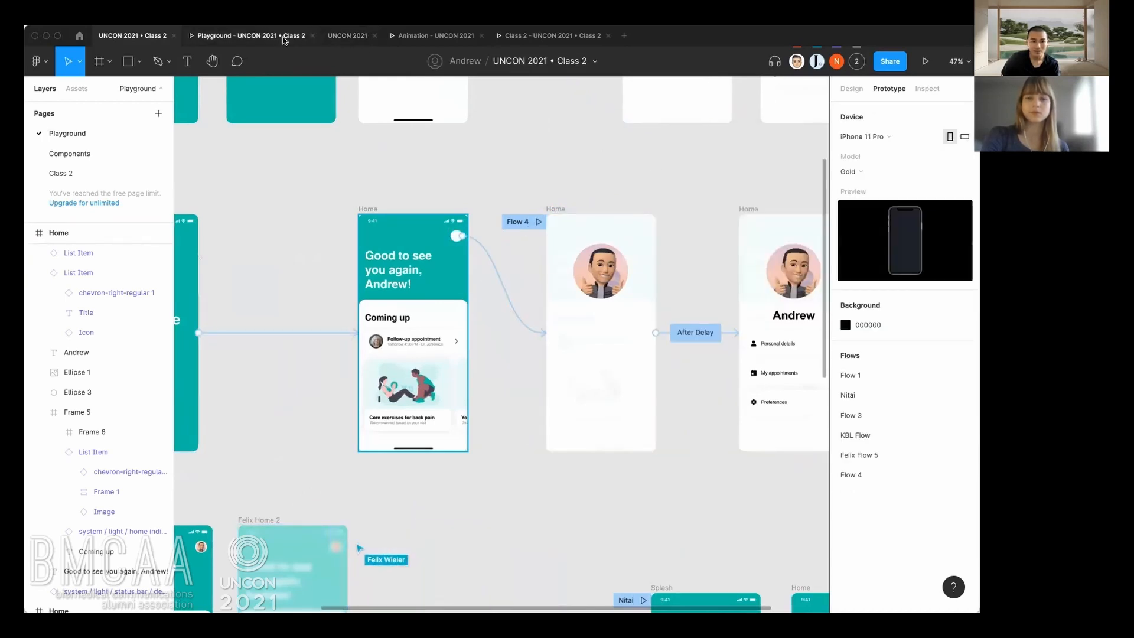
# Restart the Flow 3 preview and test the transition from the white circle to the profile screen several times.
pyautogui.click(285, 39)
pyautogui.press('r')
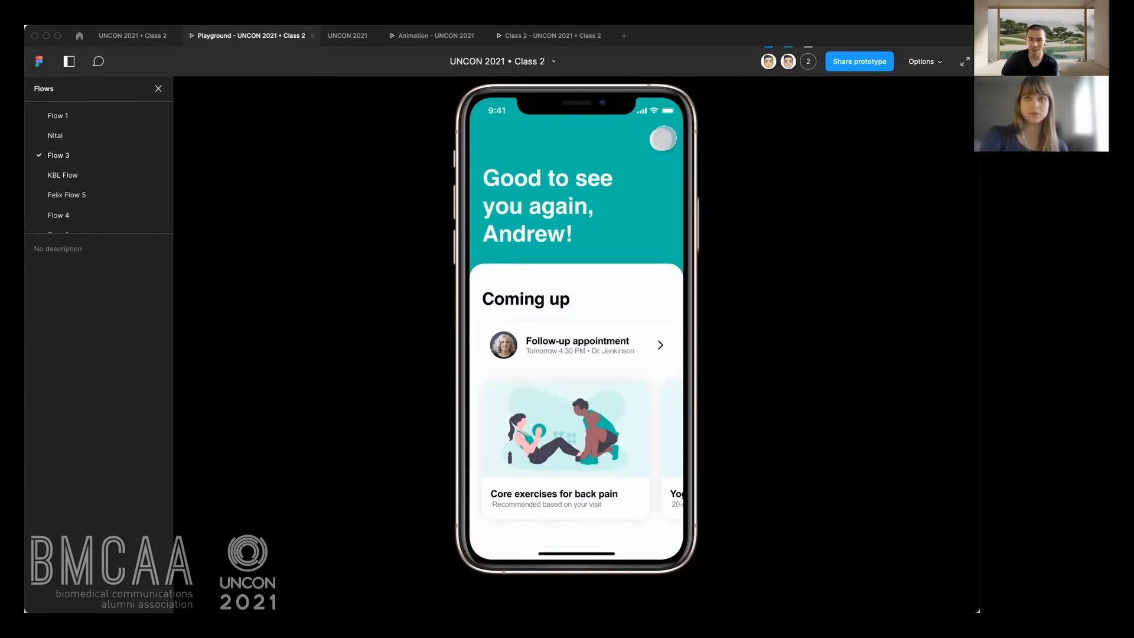
pyautogui.click(663, 138)
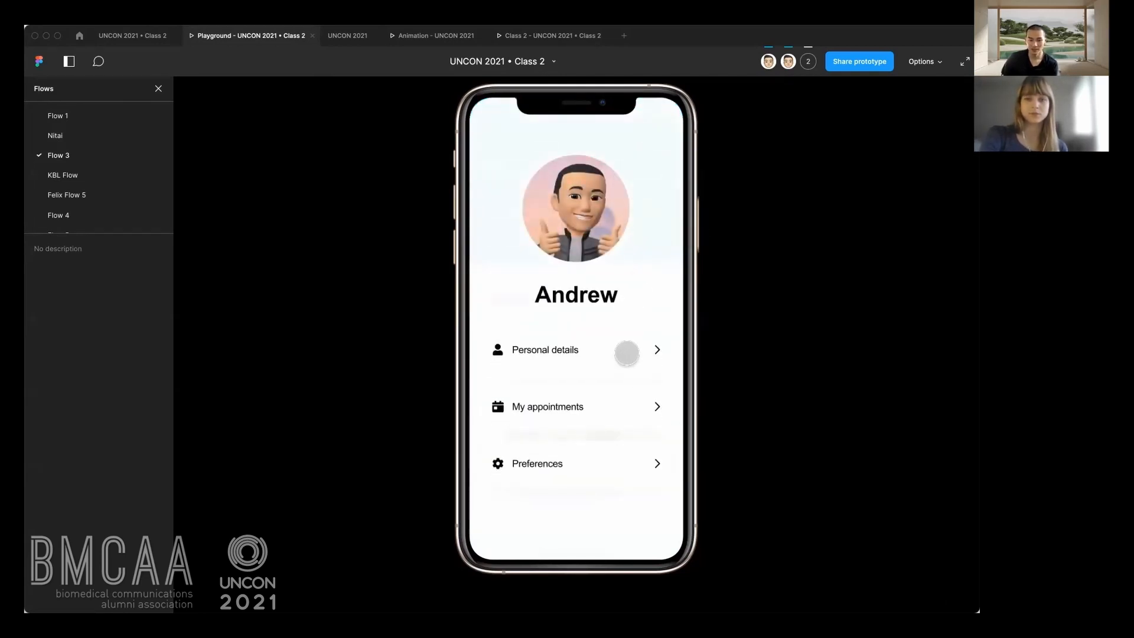
pyautogui.click(605, 394)
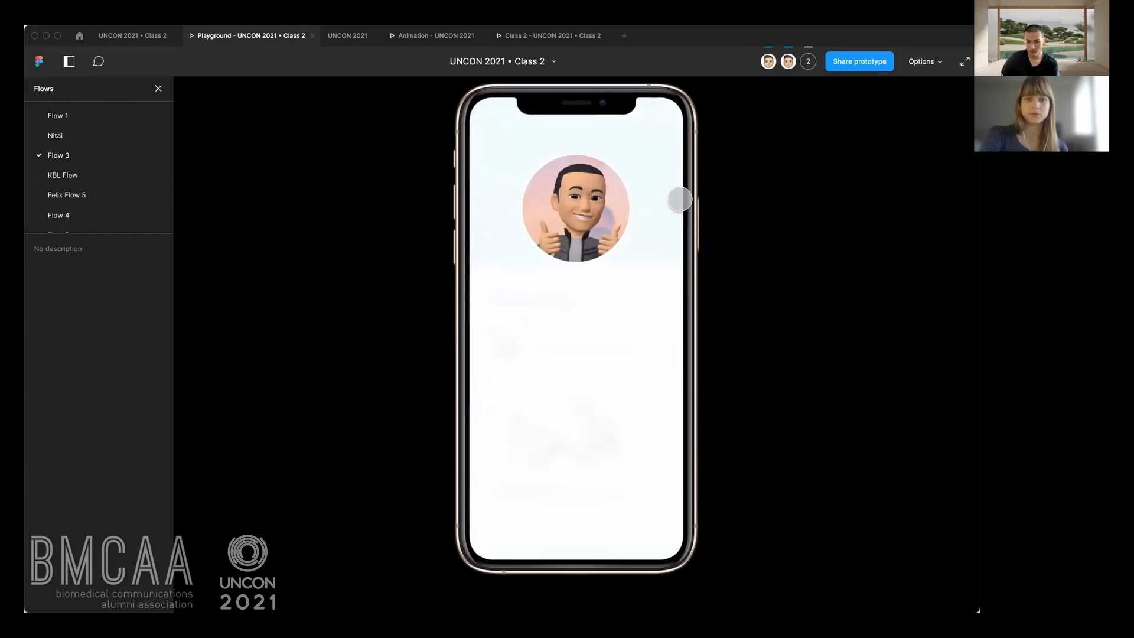
pyautogui.click(664, 139)
pyautogui.click(664, 139)
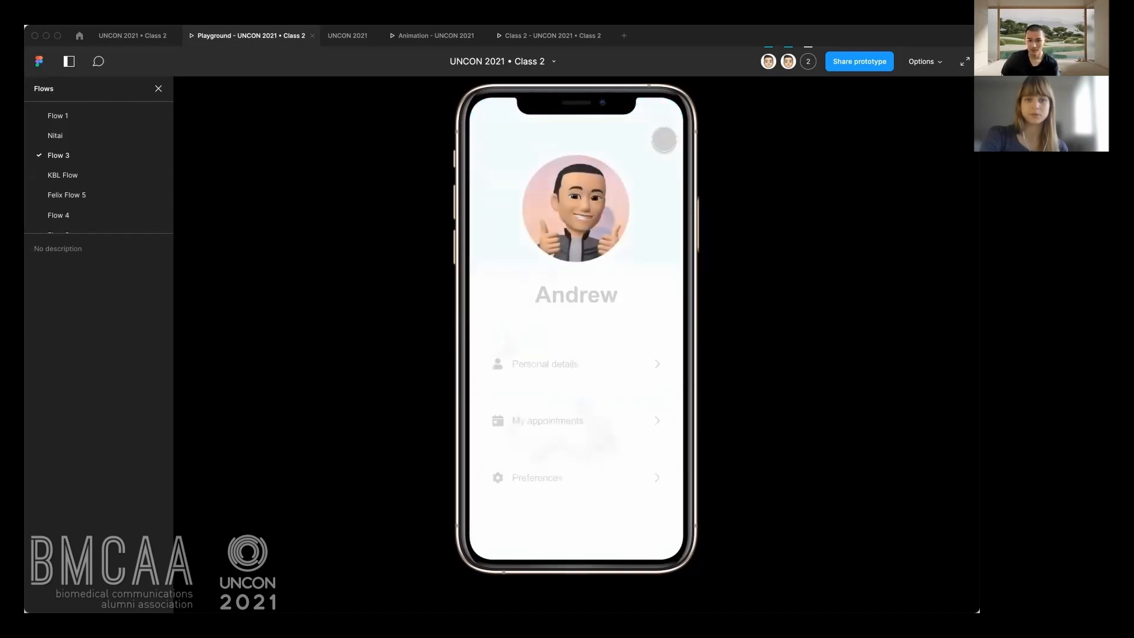
pyautogui.click(626, 350)
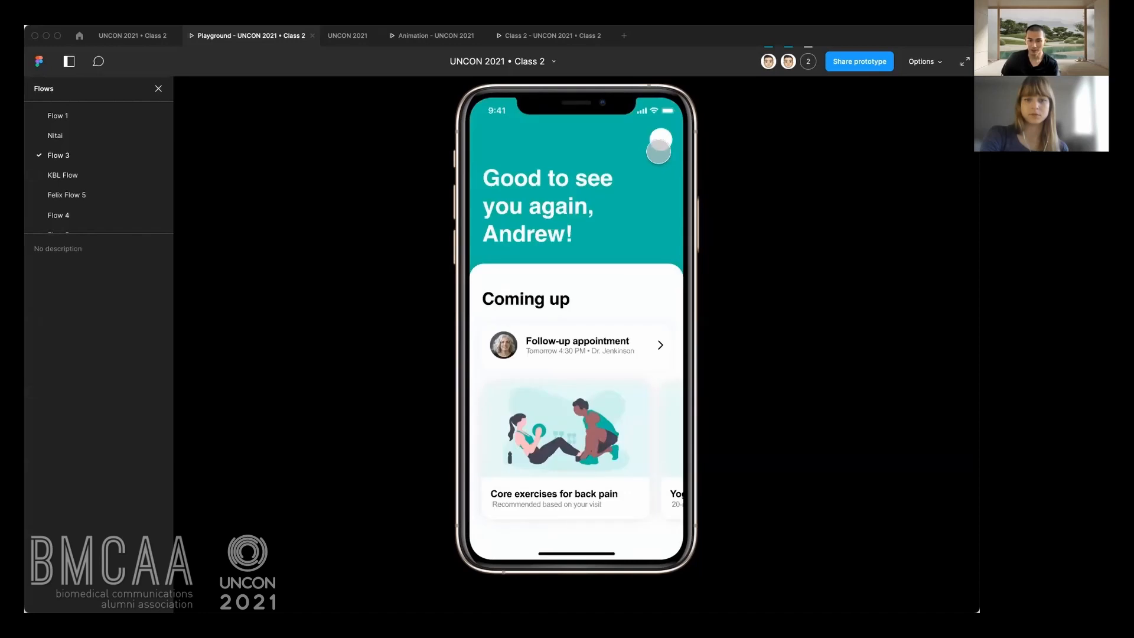
pyautogui.click(660, 142)
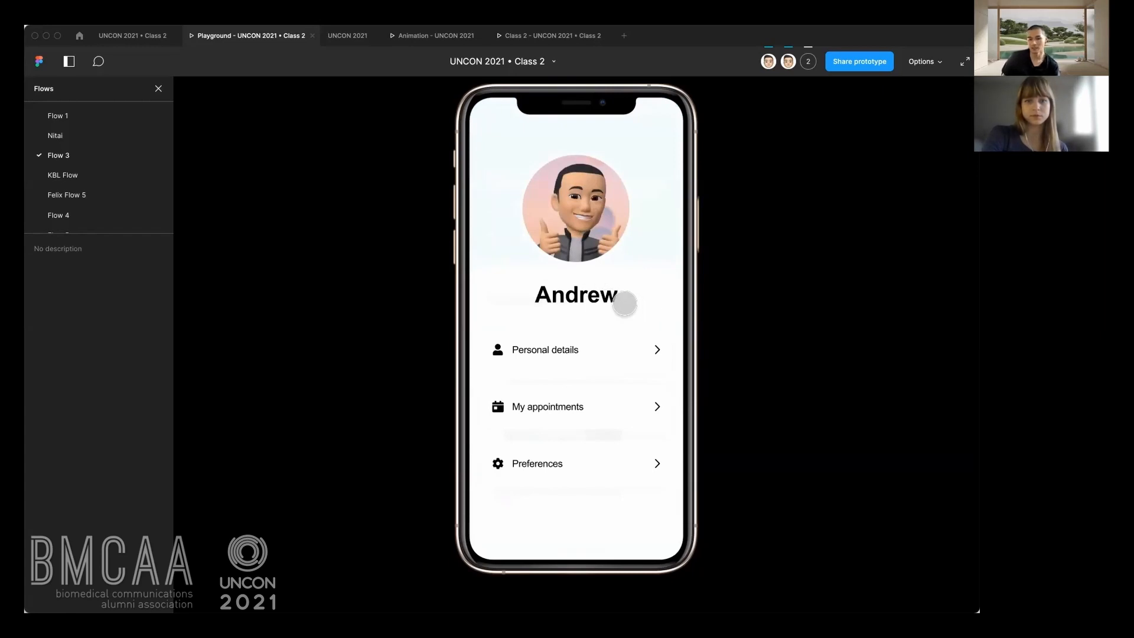
# Copy the close icon from the upper-row profile frame with details into the matching profile frame of the flow below.
pyautogui.click(121, 39)
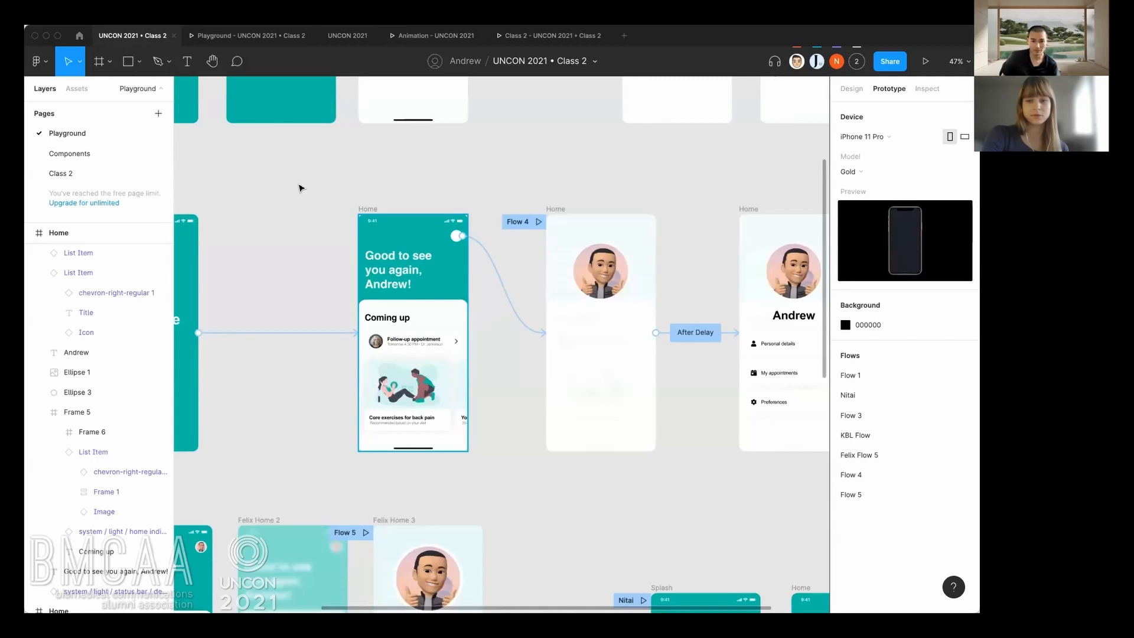
pyautogui.hscroll(3, 483, 199)
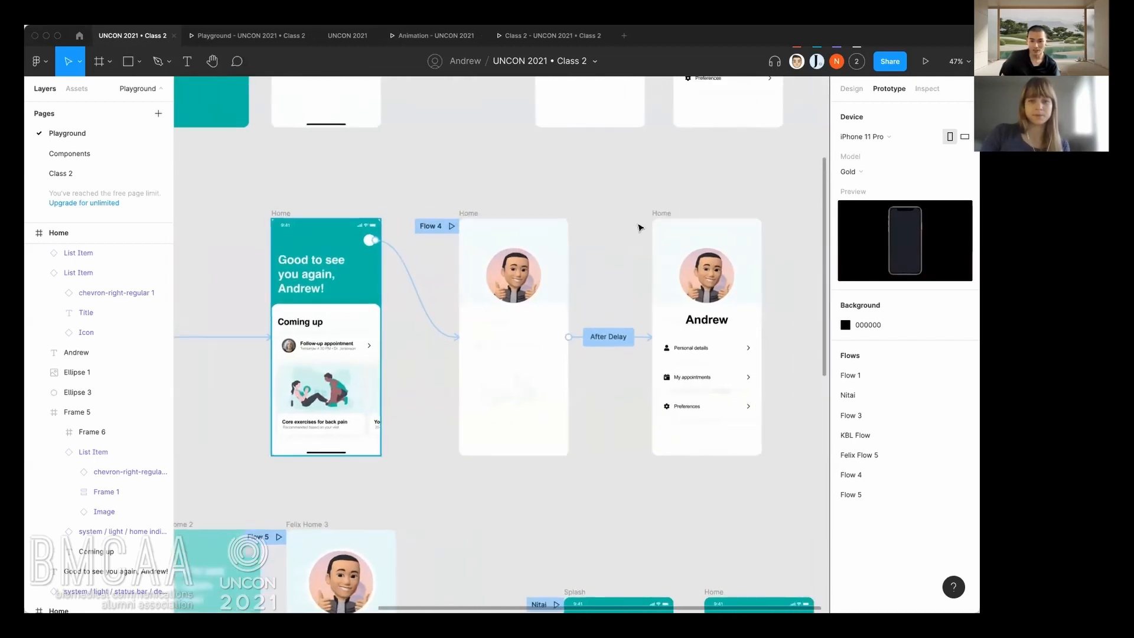
pyautogui.scroll(5, 632, 225)
pyautogui.hscroll(3, 632, 225)
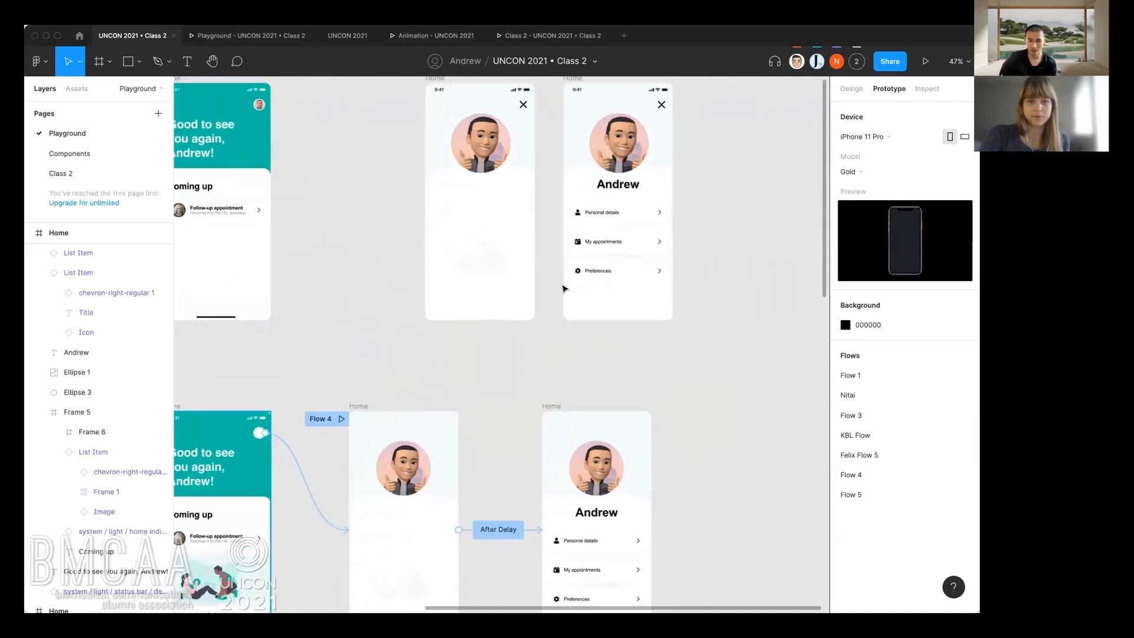
pyautogui.click(662, 105)
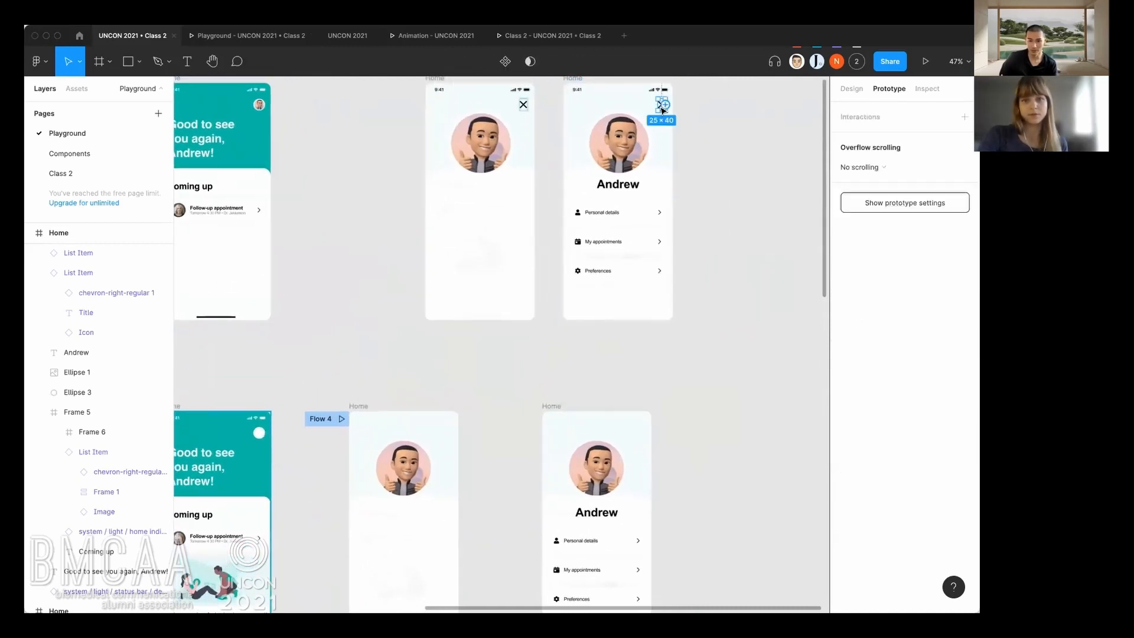
pyautogui.click(552, 406)
pyautogui.scroll(1, 612, 443)
pyautogui.scroll(1, 618, 437)
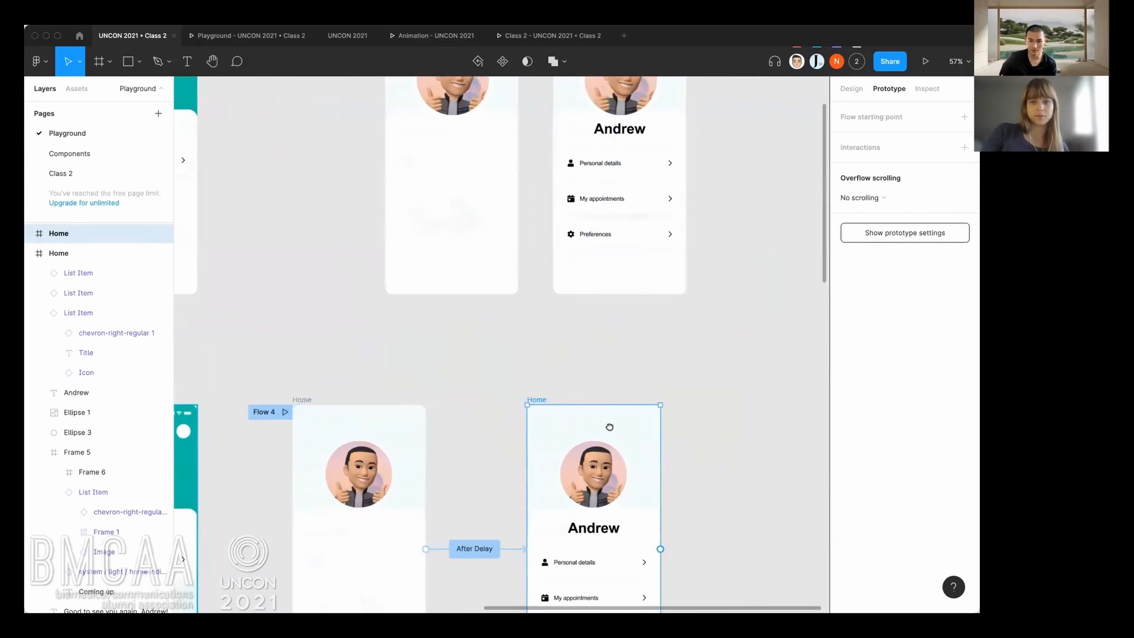
pyautogui.moveTo(610, 428); pyautogui.dragTo(578, 533)
pyautogui.click(642, 139)
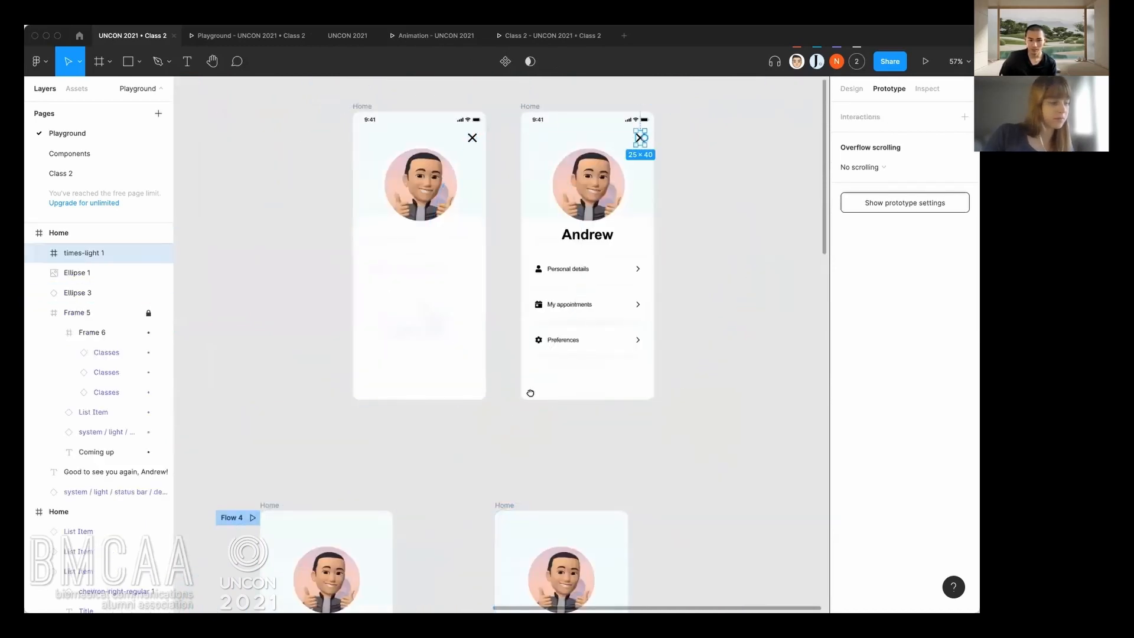
pyautogui.moveTo(529, 392); pyautogui.dragTo(532, 320)
pyautogui.click(507, 435)
pyautogui.press('super+v')
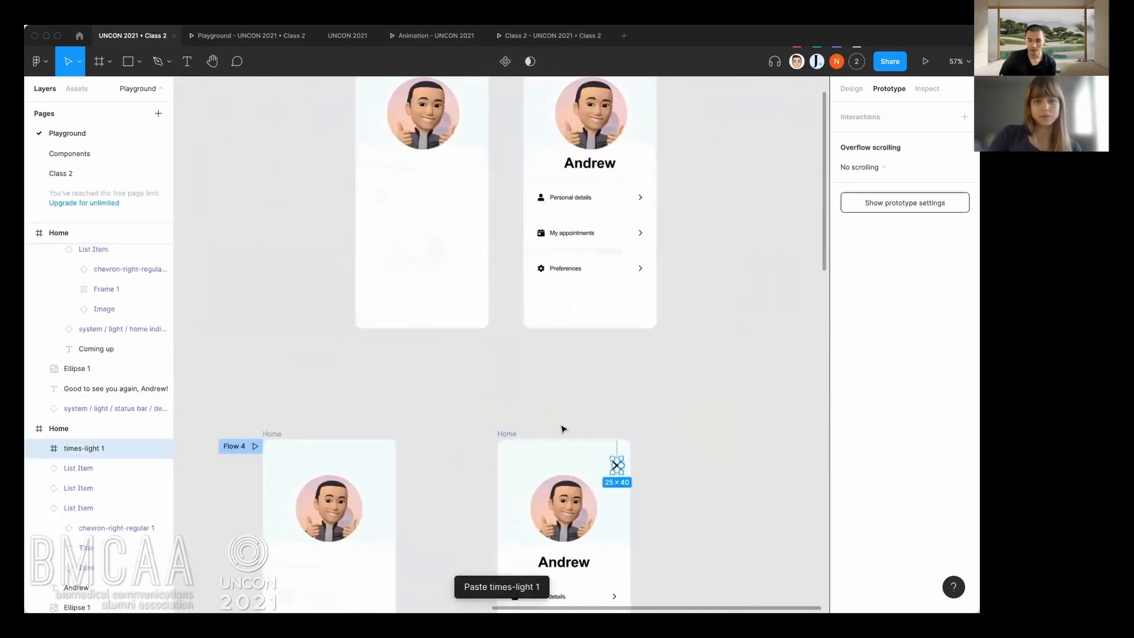
# Link the pasted close icon to the teal Home frame, on tap, with a 300ms Ease out Smart animate transition.
pyautogui.scroll(-5, 562, 430)
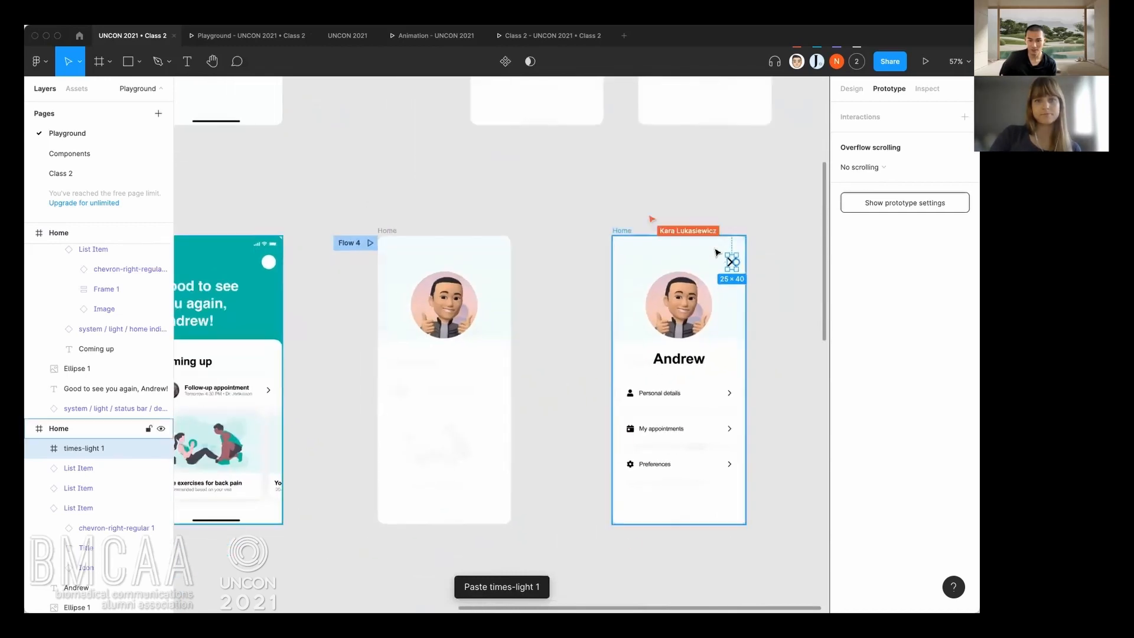
pyautogui.moveTo(736, 263); pyautogui.dragTo(206, 244)
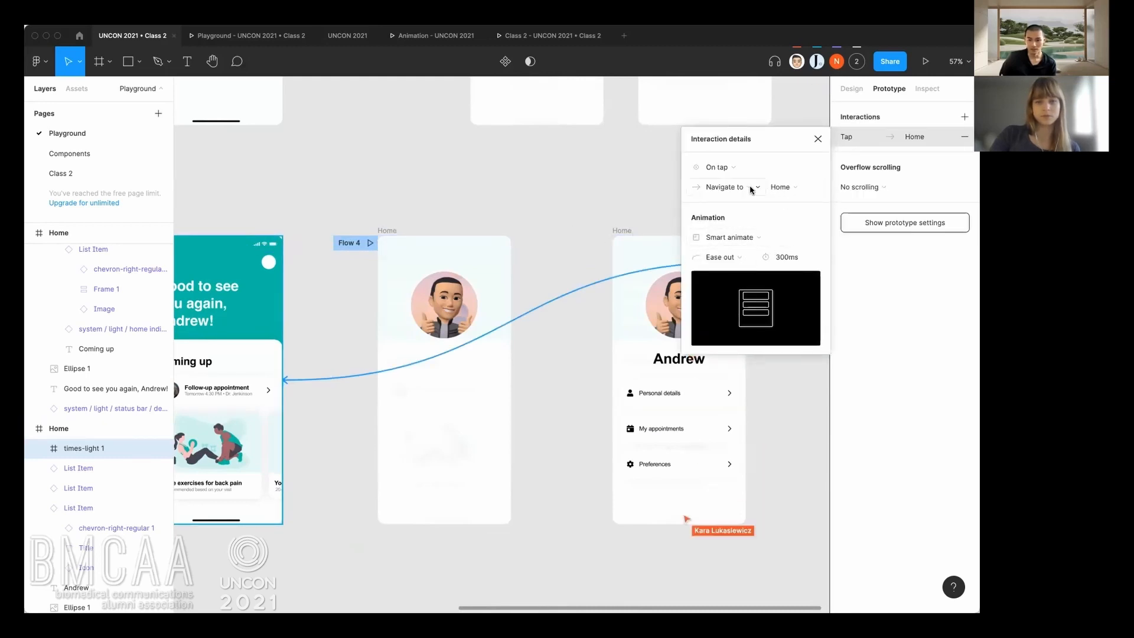
pyautogui.click(594, 351)
# Copy the small avatar from the upper teal Home frame and paste it over the white circle in the linked teal Home frame.
pyautogui.hscroll(-3, 614, 319)
pyautogui.scroll(-1, 615, 319)
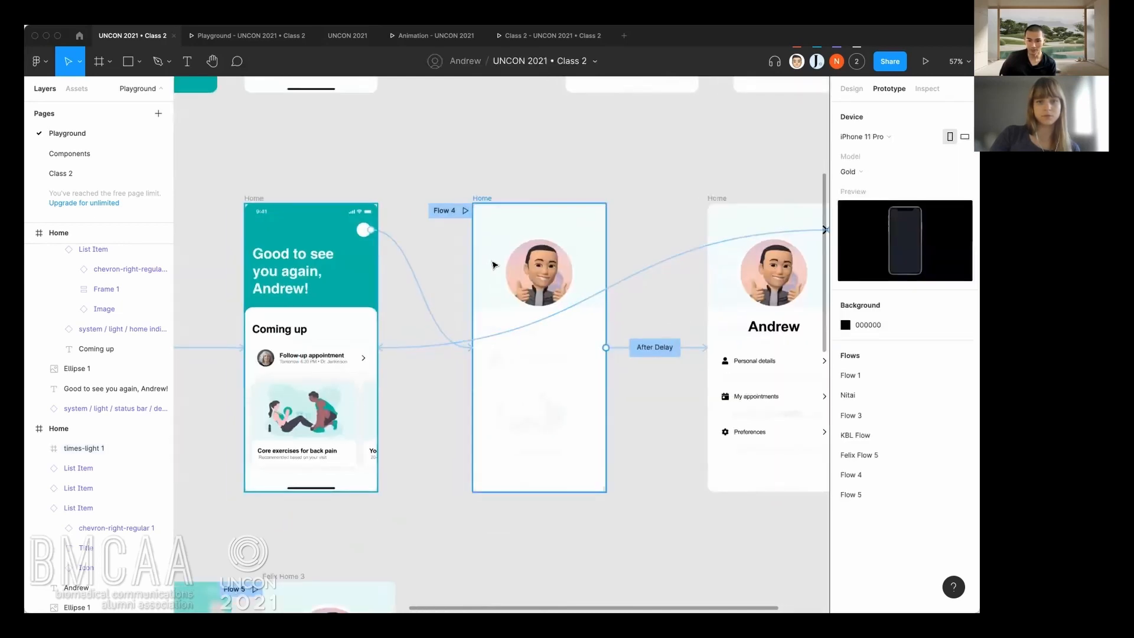
pyautogui.hscroll(-5, 561, 278)
pyautogui.scroll(-3, 562, 278)
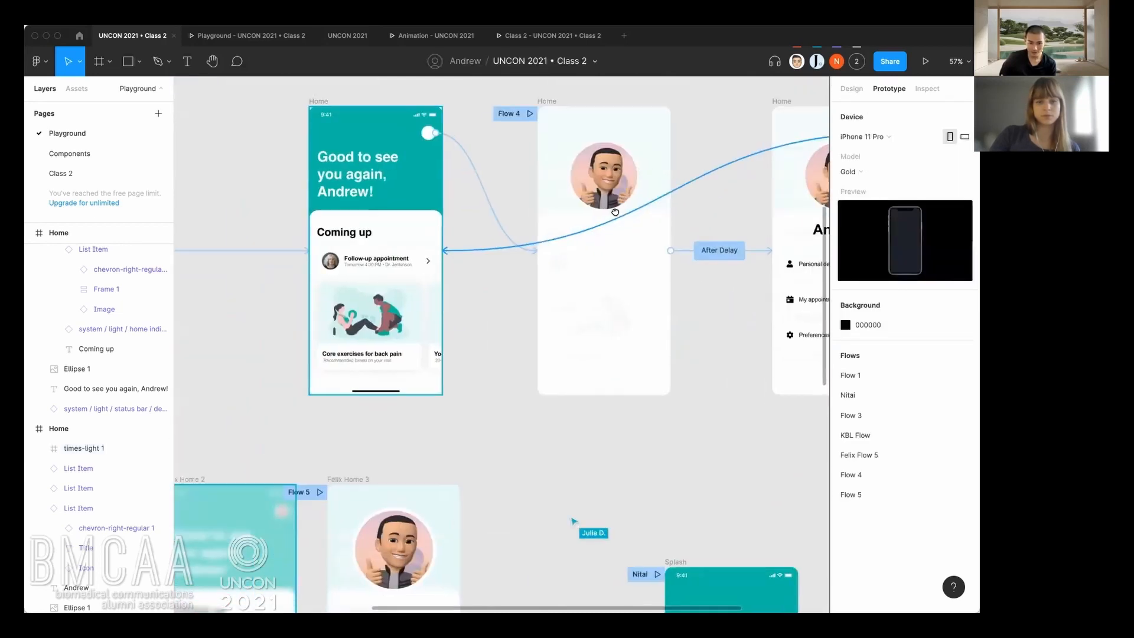
pyautogui.moveTo(477, 317); pyautogui.dragTo(554, 271)
pyautogui.moveTo(528, 180); pyautogui.dragTo(394, 377)
pyautogui.scroll(5, 395, 377)
pyautogui.hscroll(1, 395, 377)
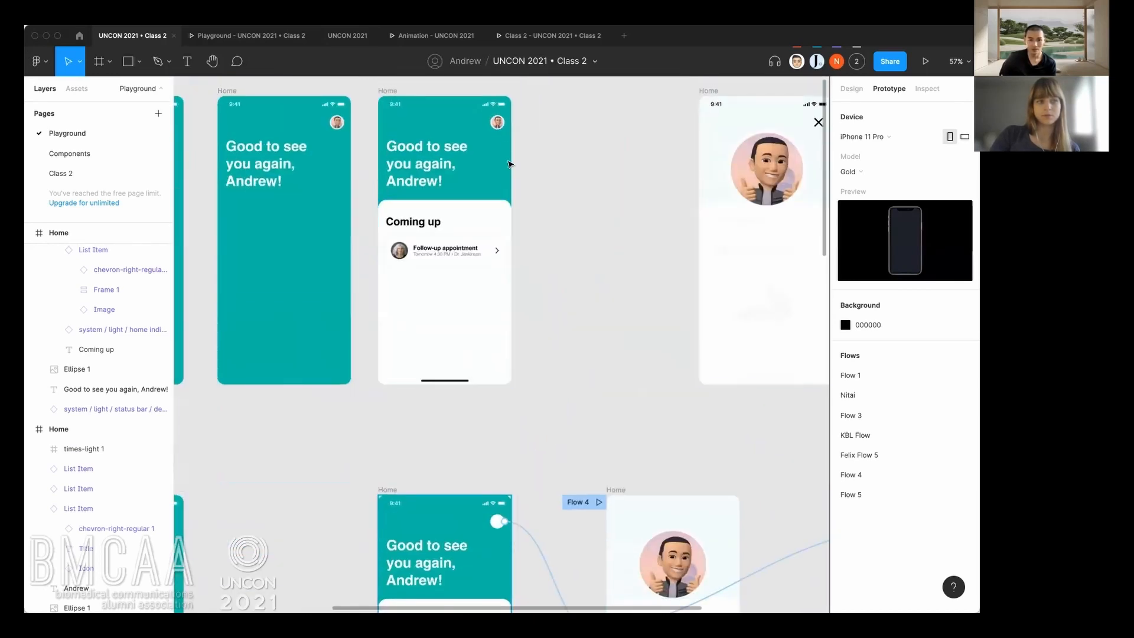
pyautogui.click(499, 125)
pyautogui.hotkey('ctrl', 'c')
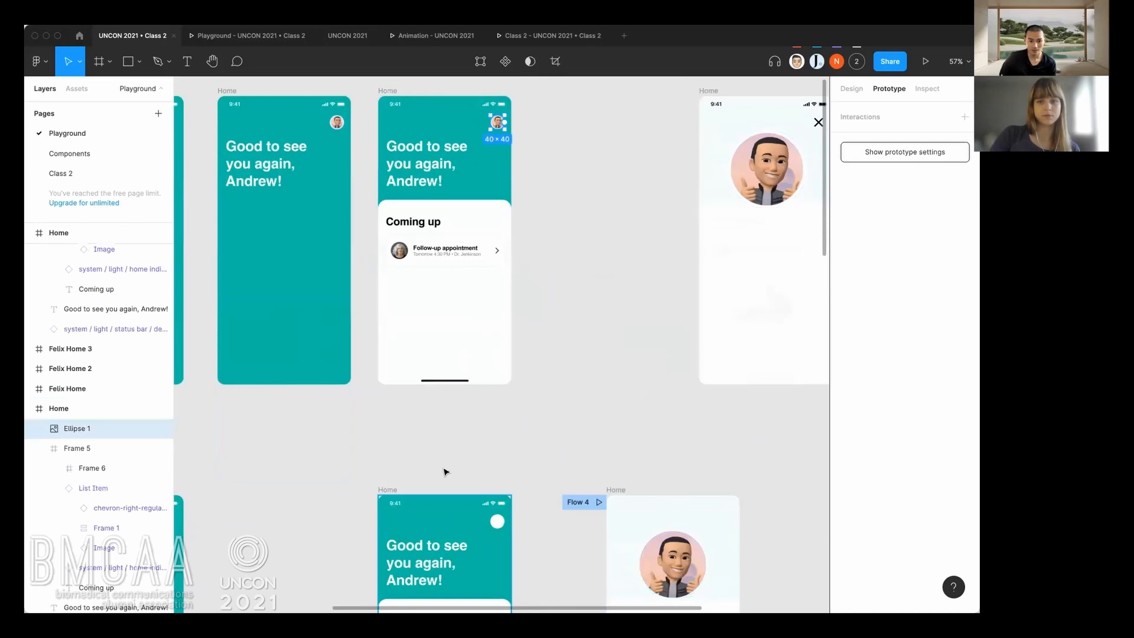
pyautogui.click(392, 489)
pyautogui.hotkey('ctrl', 'v')
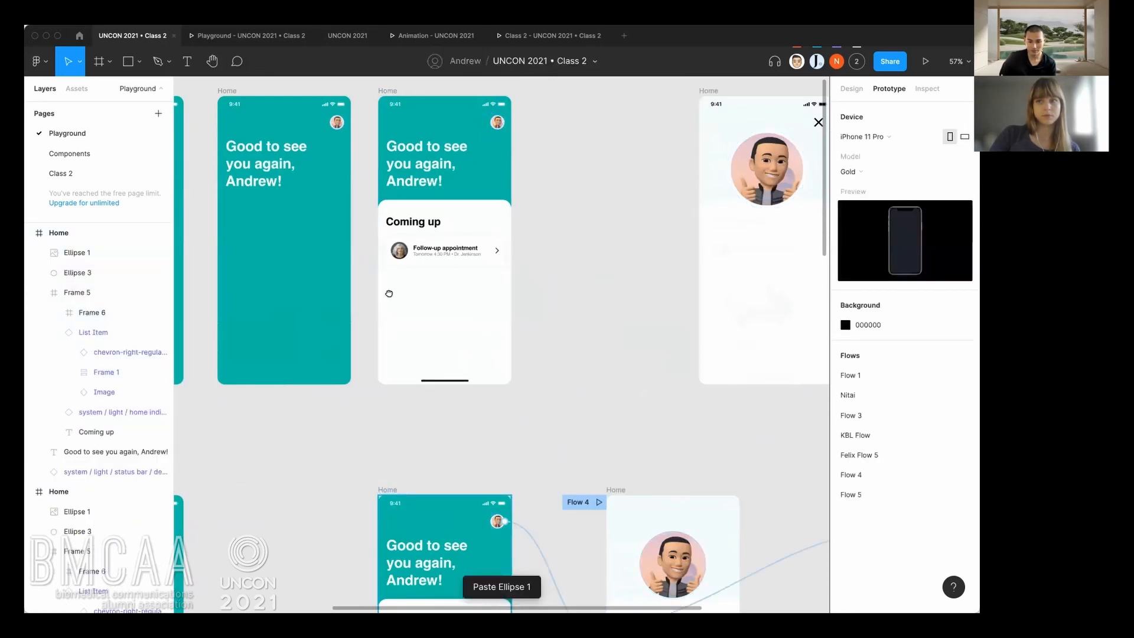
# Show the interaction details of the link from the close icon to the teal Home frame.
pyautogui.scroll(-5, 531, 384)
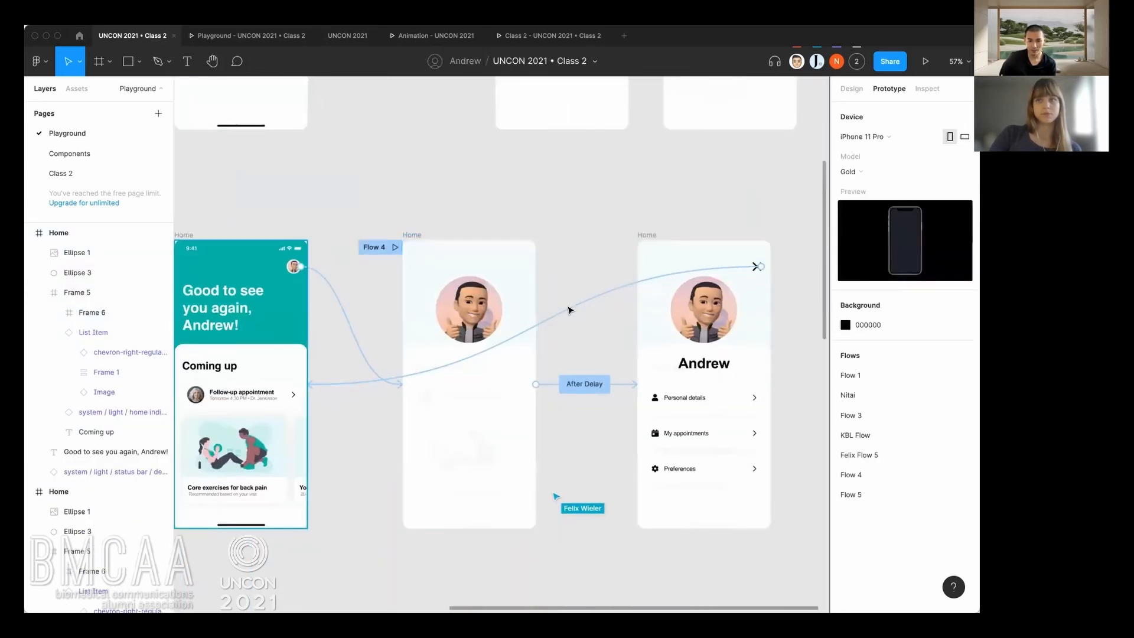
pyautogui.click(609, 295)
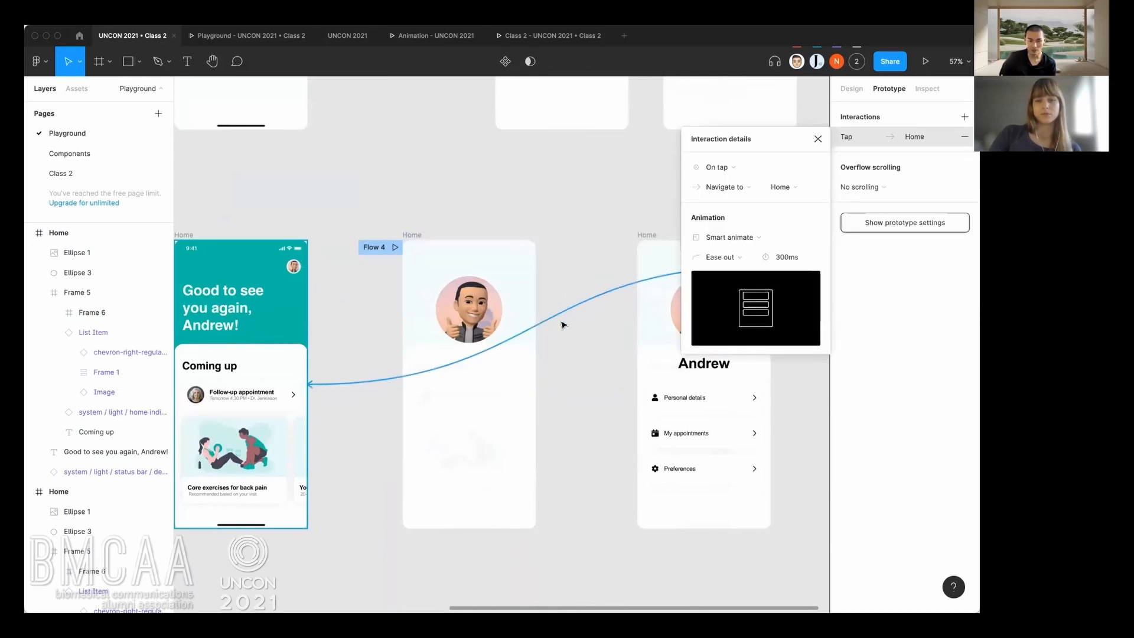
pyautogui.moveTo(611, 324); pyautogui.dragTo(547, 337)
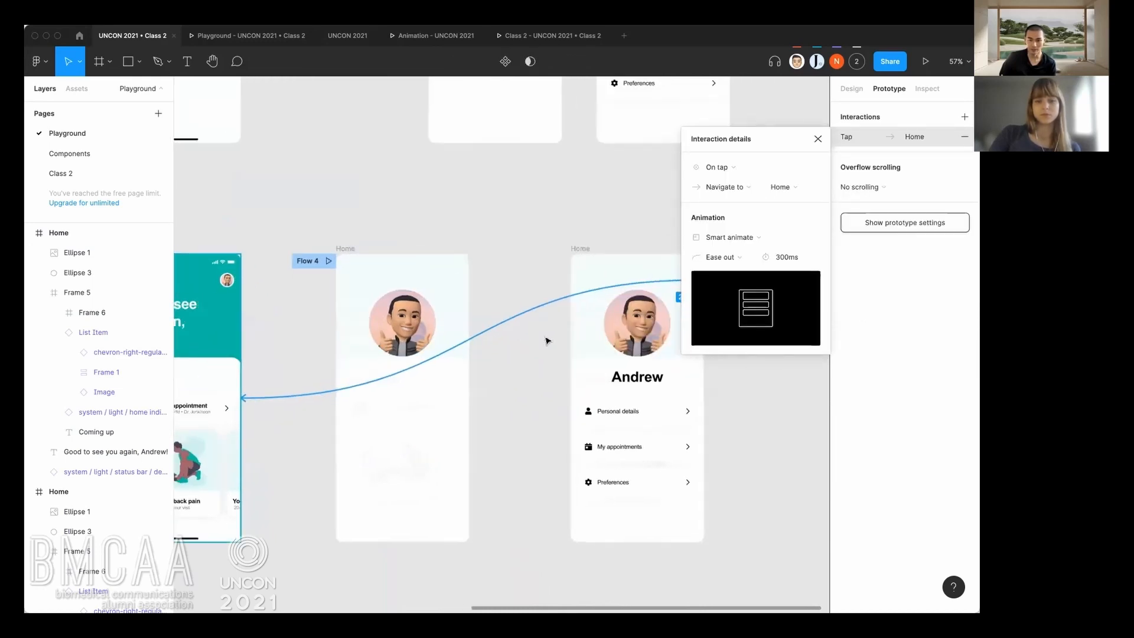
# Test the Flow 3 preview by repeatedly closing the profile screen and reopening it from the avatar.
pyautogui.click(248, 35)
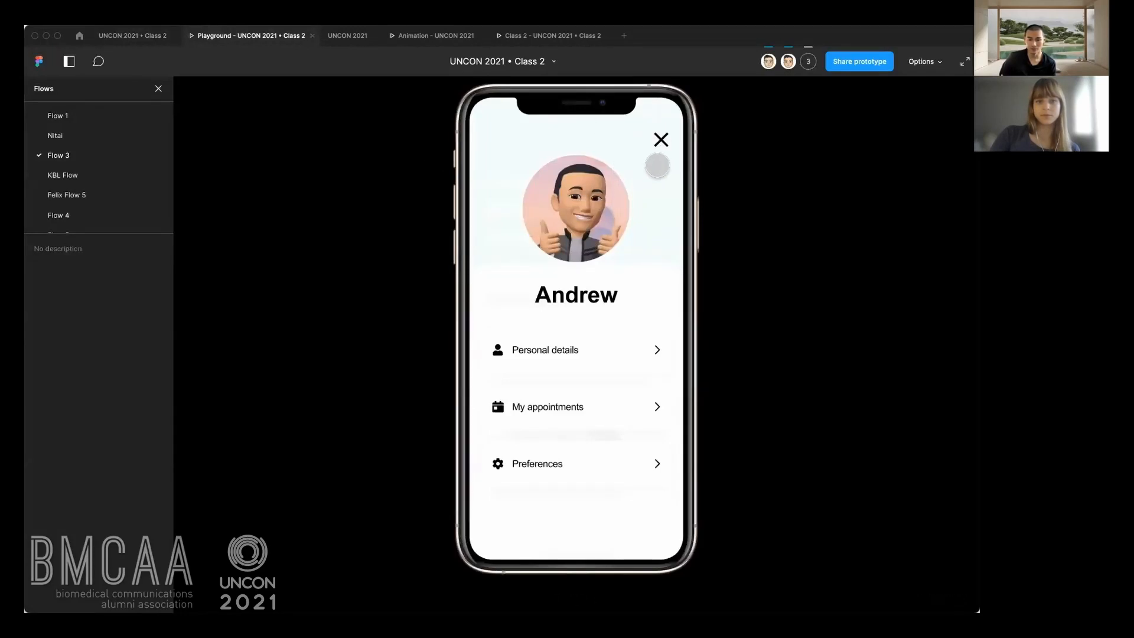
pyautogui.click(660, 139)
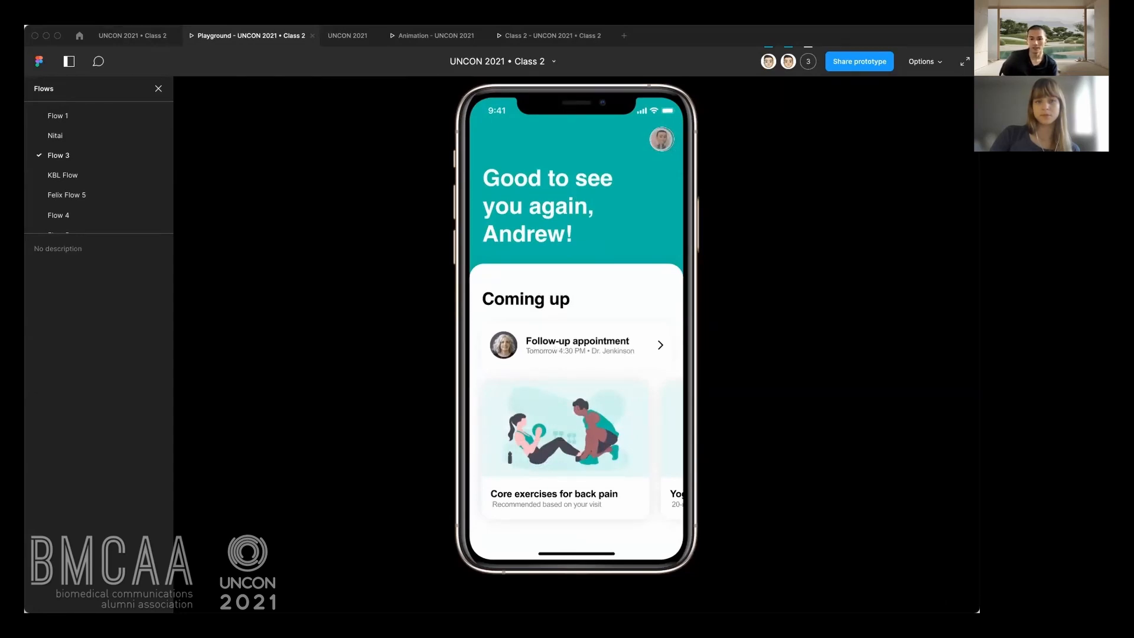
pyautogui.click(661, 140)
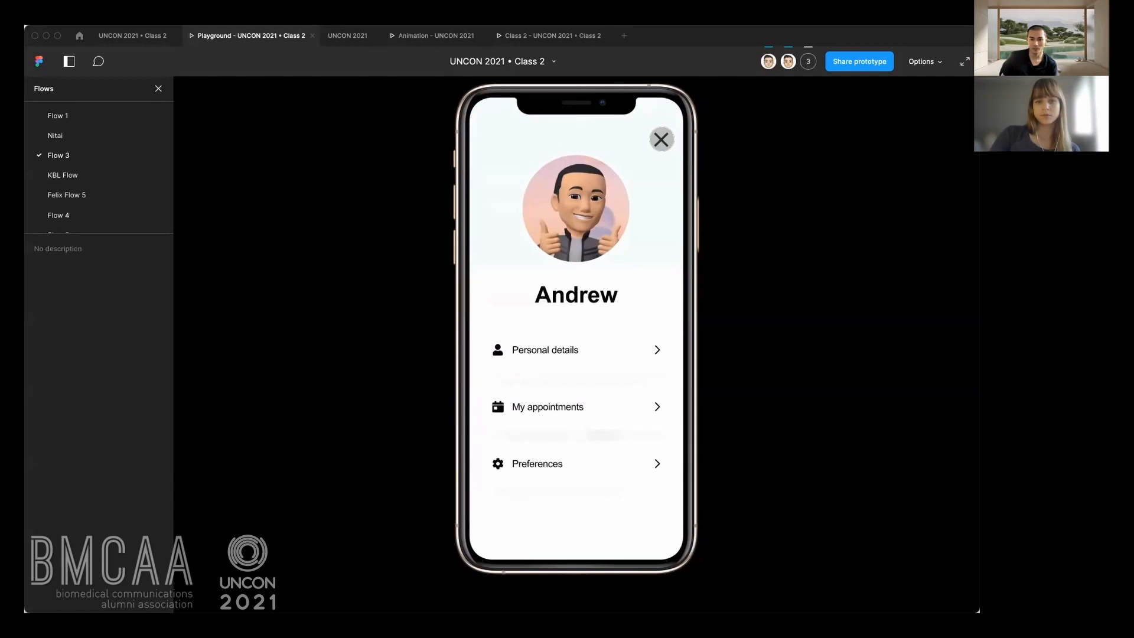
pyautogui.click(661, 139)
pyautogui.click(661, 140)
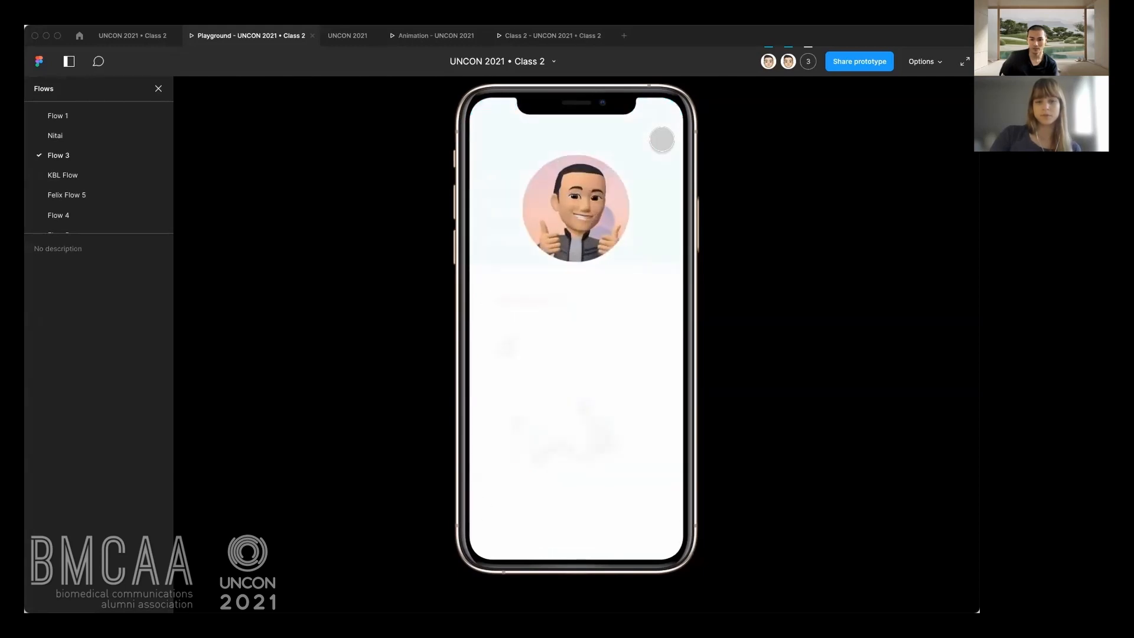
pyautogui.click(661, 139)
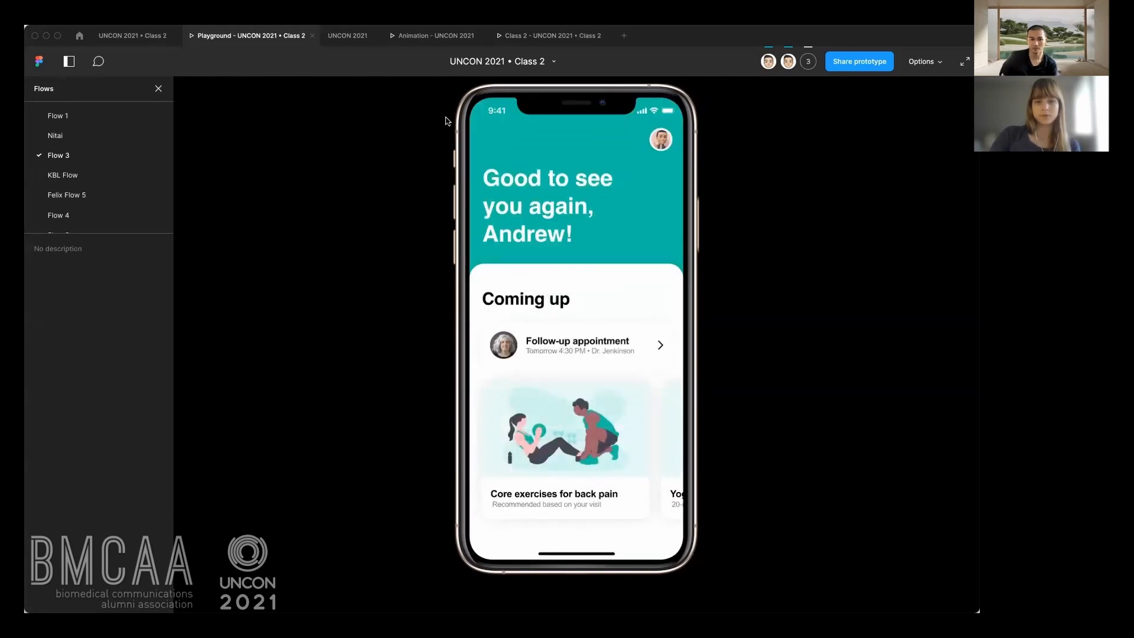
# Return to the design file, close the interaction details and review the links between the Home frames.
pyautogui.click(118, 37)
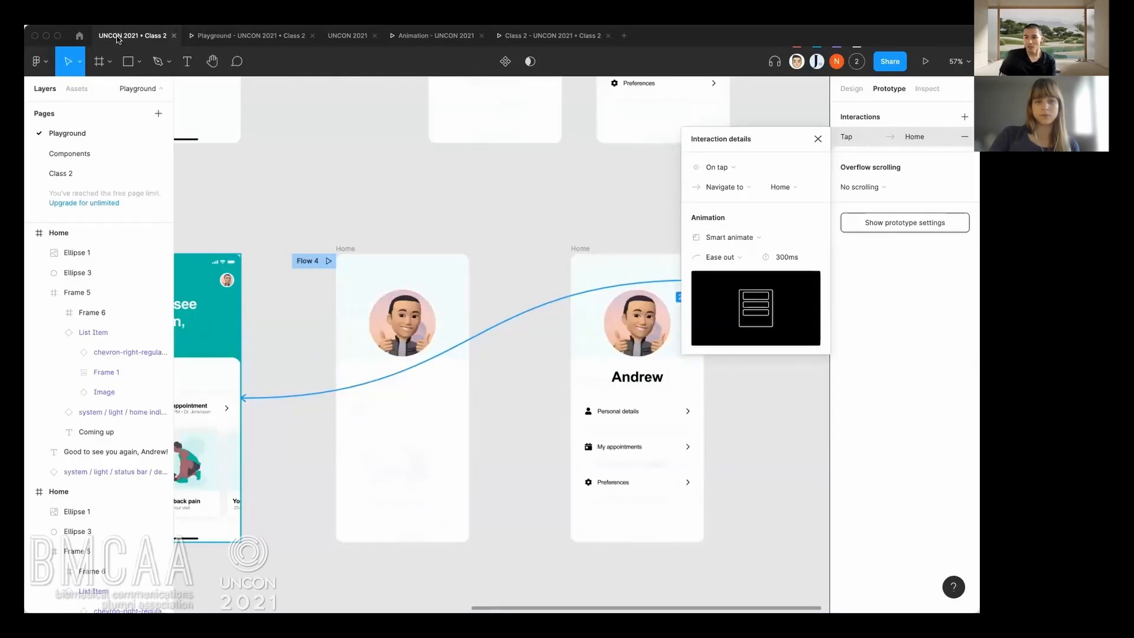
pyautogui.click(526, 470)
pyautogui.scroll(-5, 526, 470)
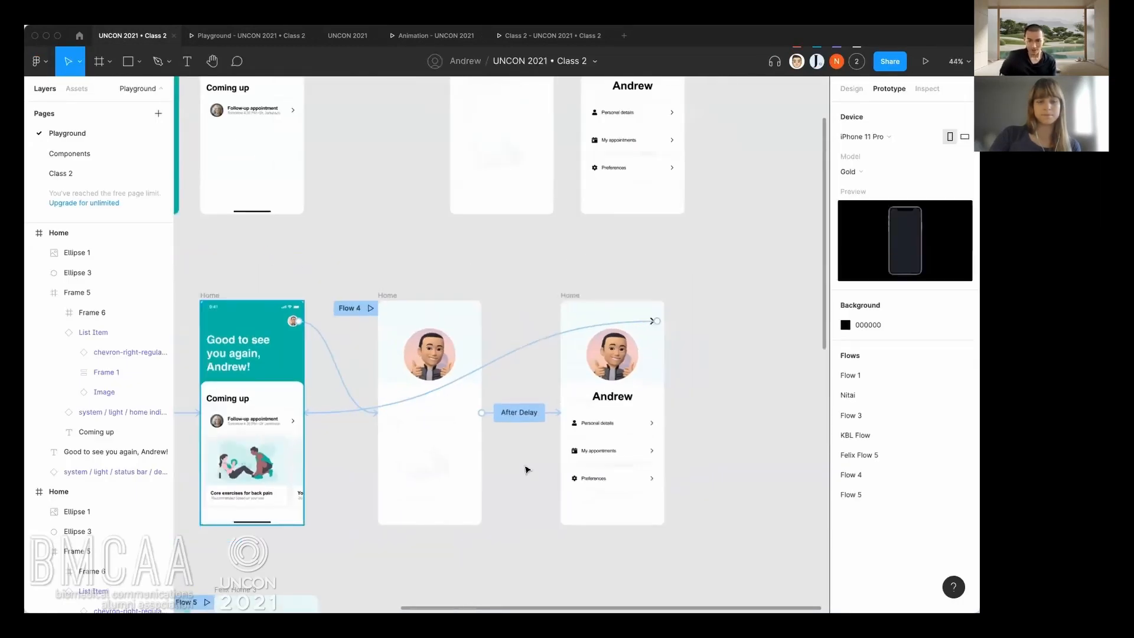
pyautogui.moveTo(518, 489); pyautogui.dragTo(592, 455)
pyautogui.scroll(1, 601, 460)
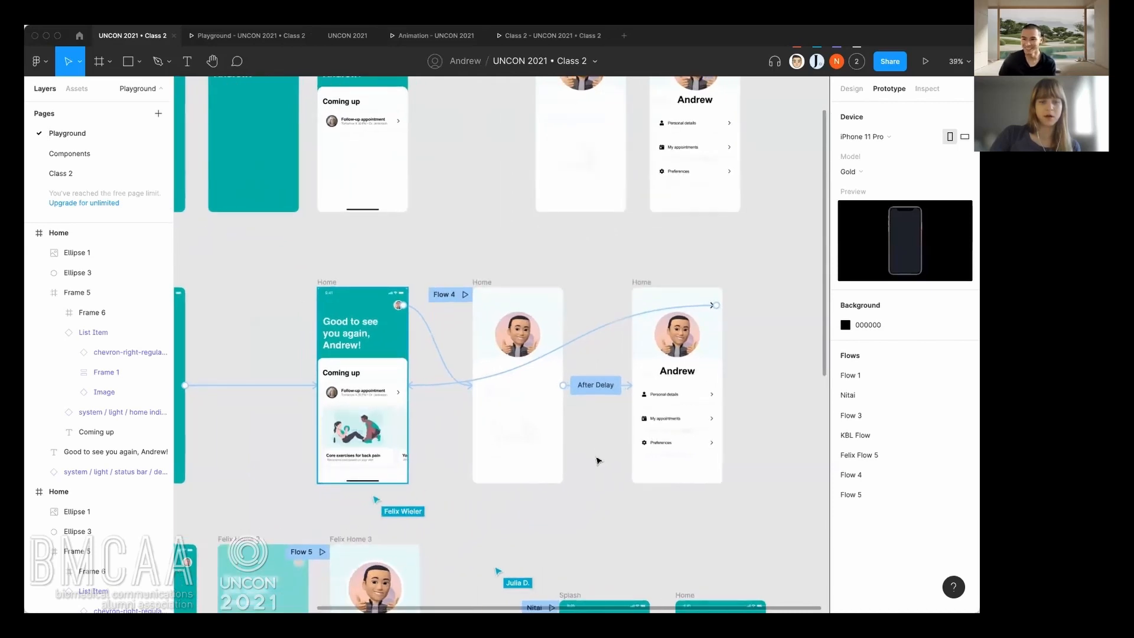
pyautogui.scroll(-1, 600, 460)
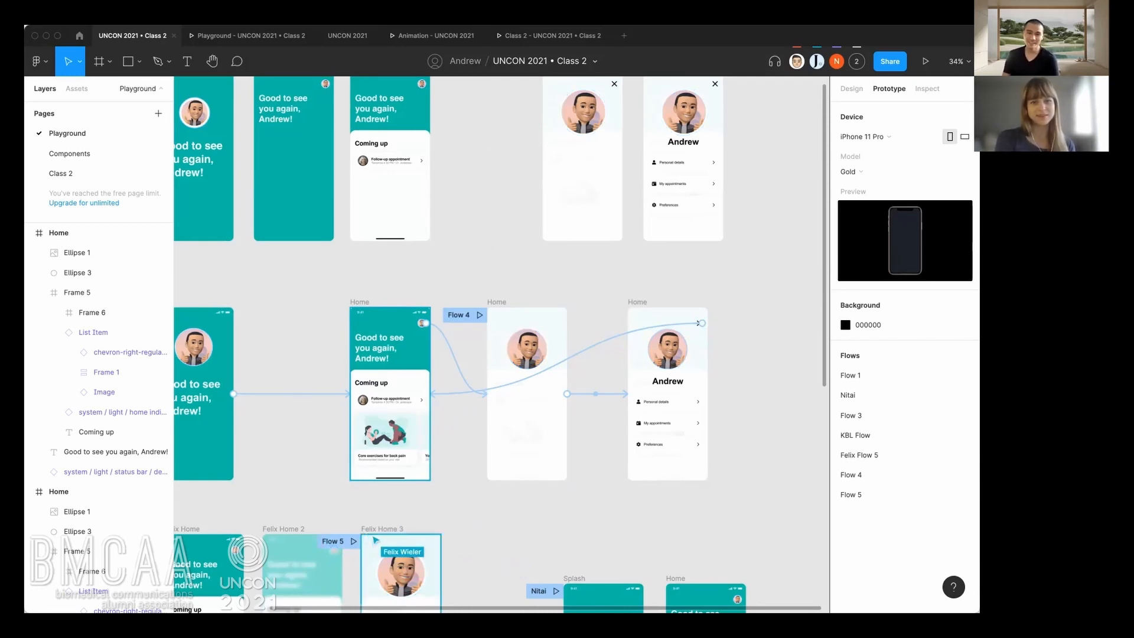
# Switch to the Class 2 prototype preview and repeatedly open and close its profile screen for comparison.
pyautogui.click(529, 36)
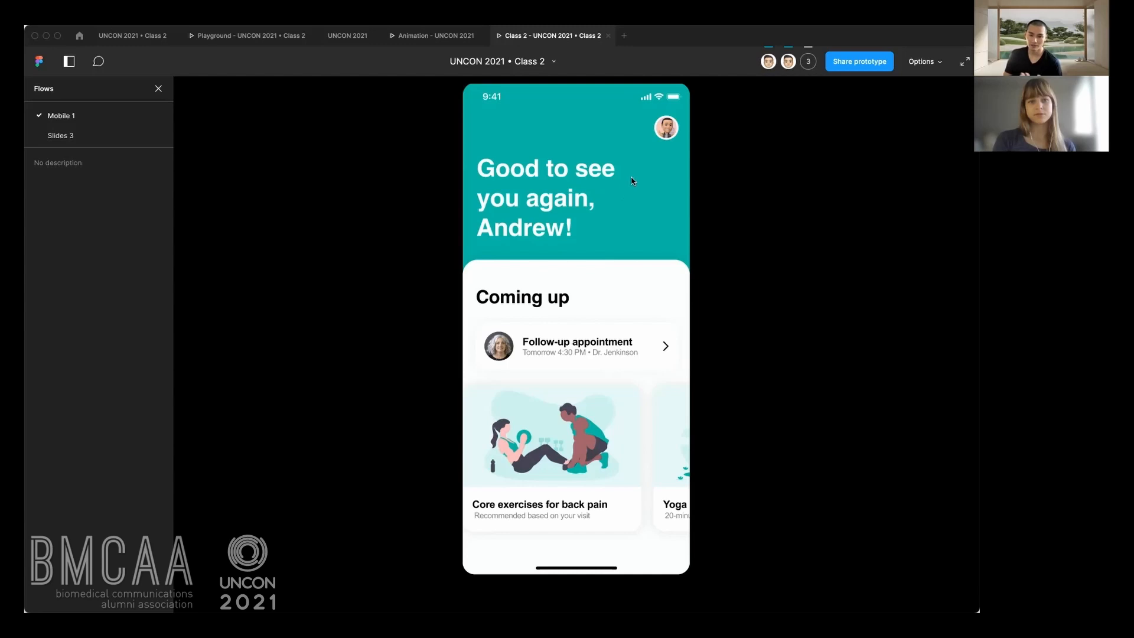
pyautogui.click(666, 128)
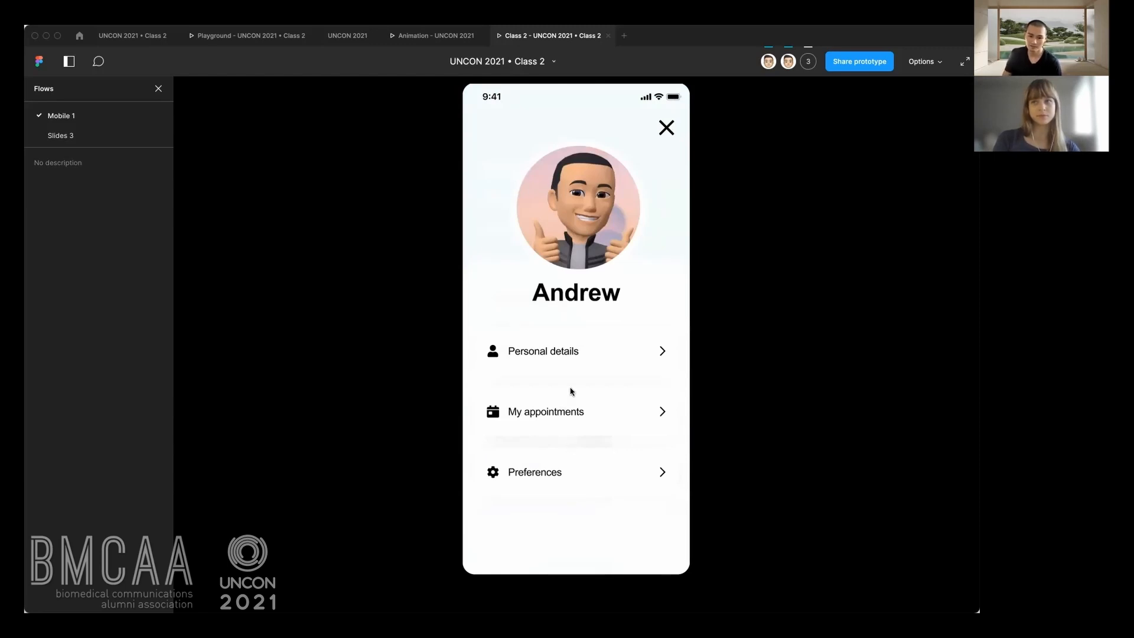
pyautogui.click(666, 128)
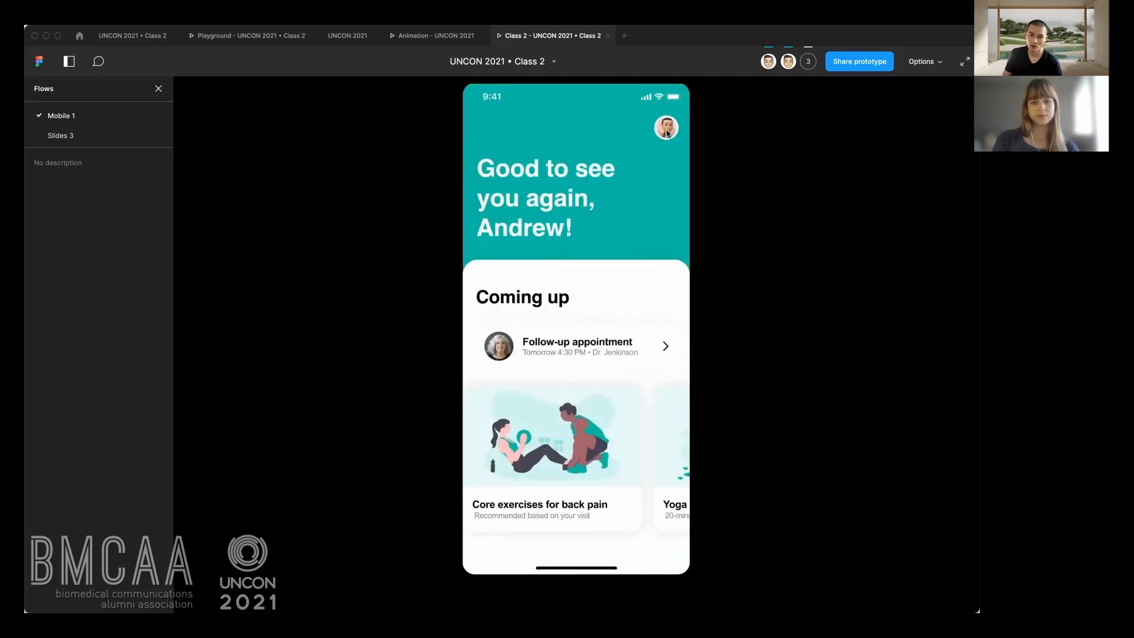
pyautogui.click(667, 132)
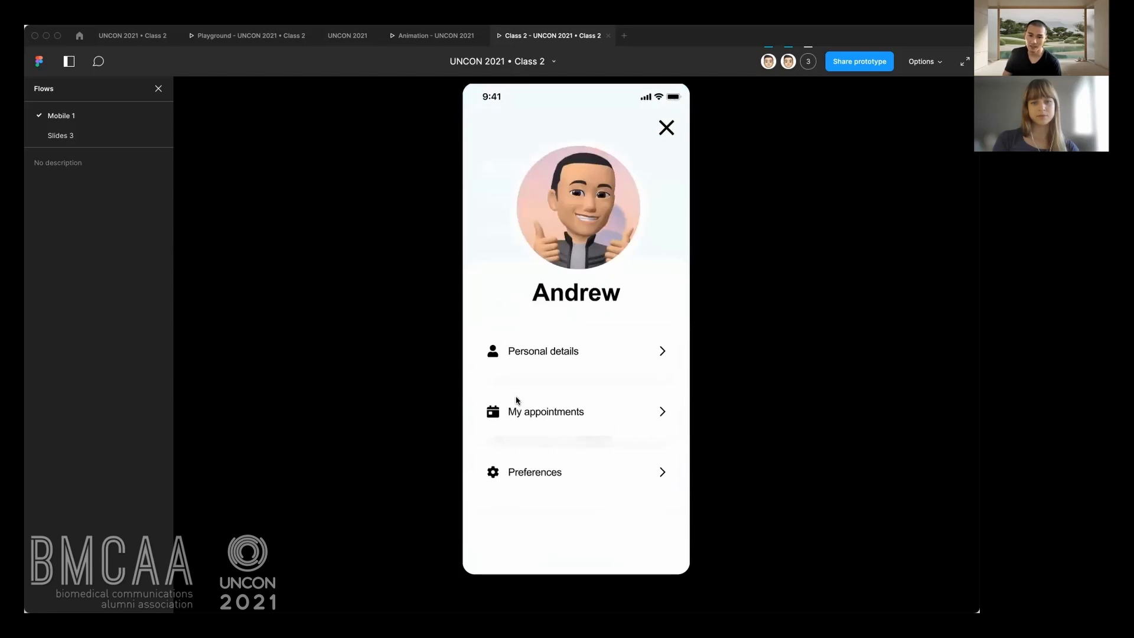
pyautogui.click(666, 130)
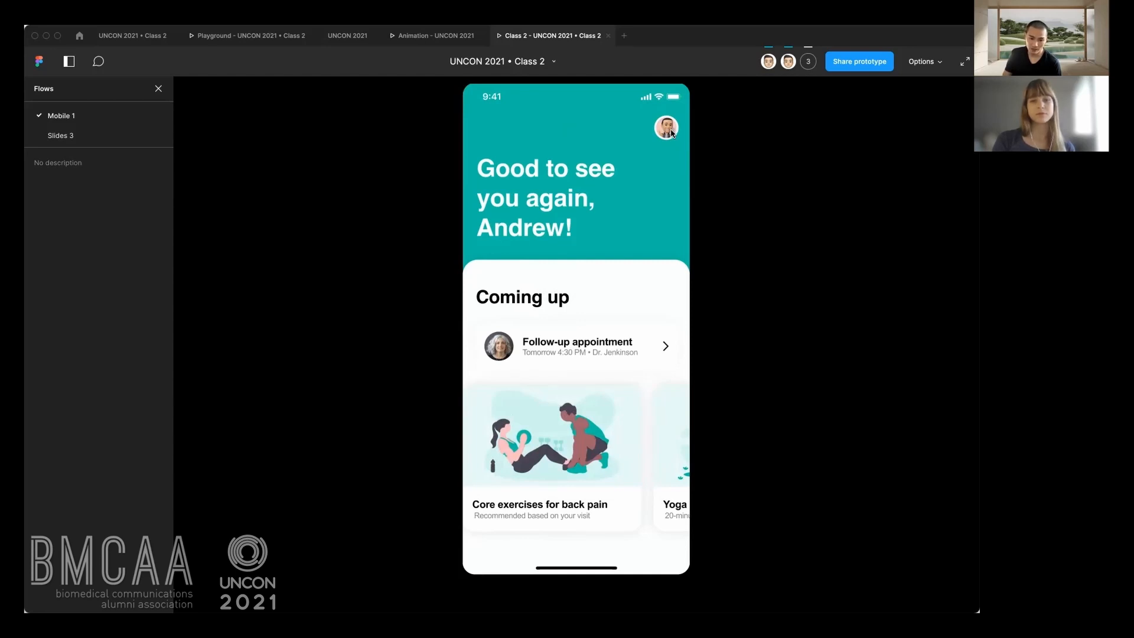
pyautogui.click(672, 133)
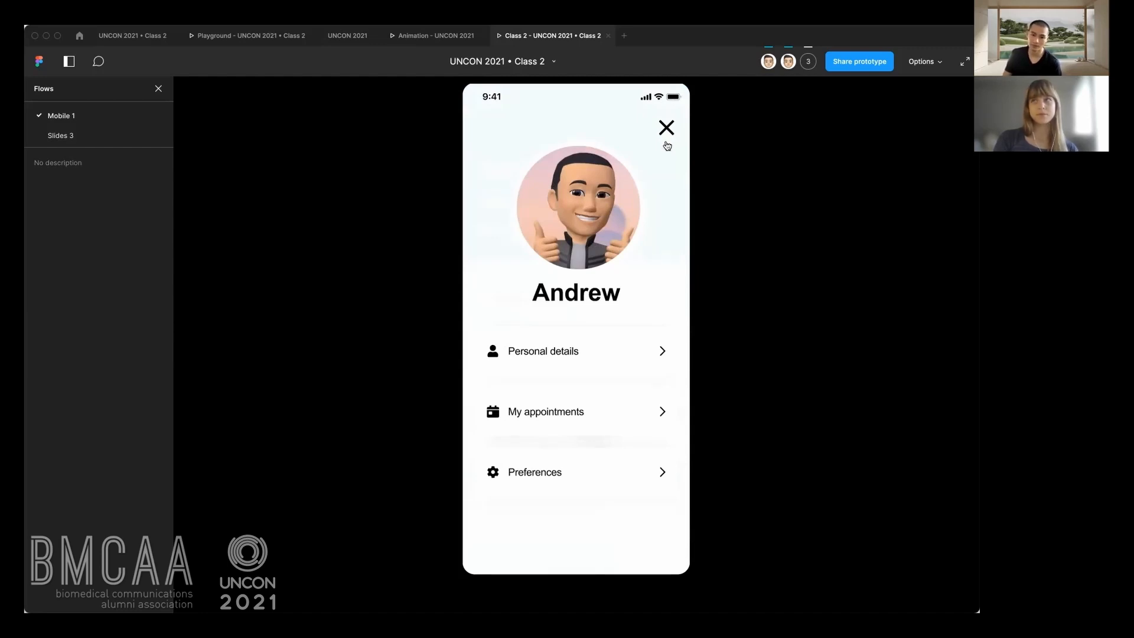
pyautogui.click(668, 129)
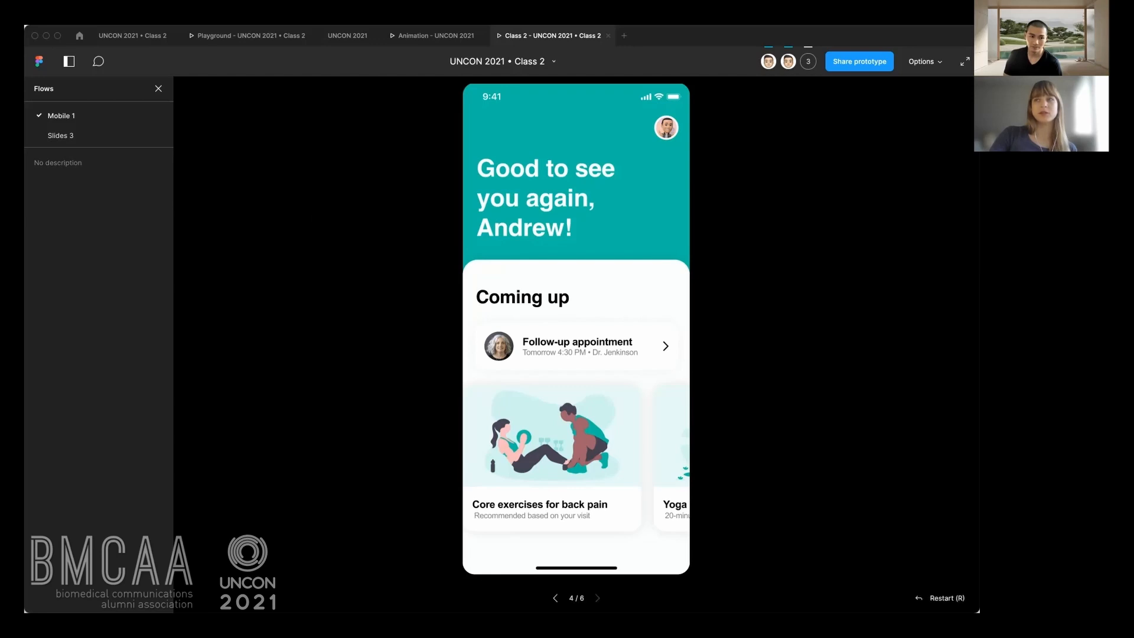
# Return to the design file and show its Inspect information with the code and color styles.
pyautogui.click(125, 36)
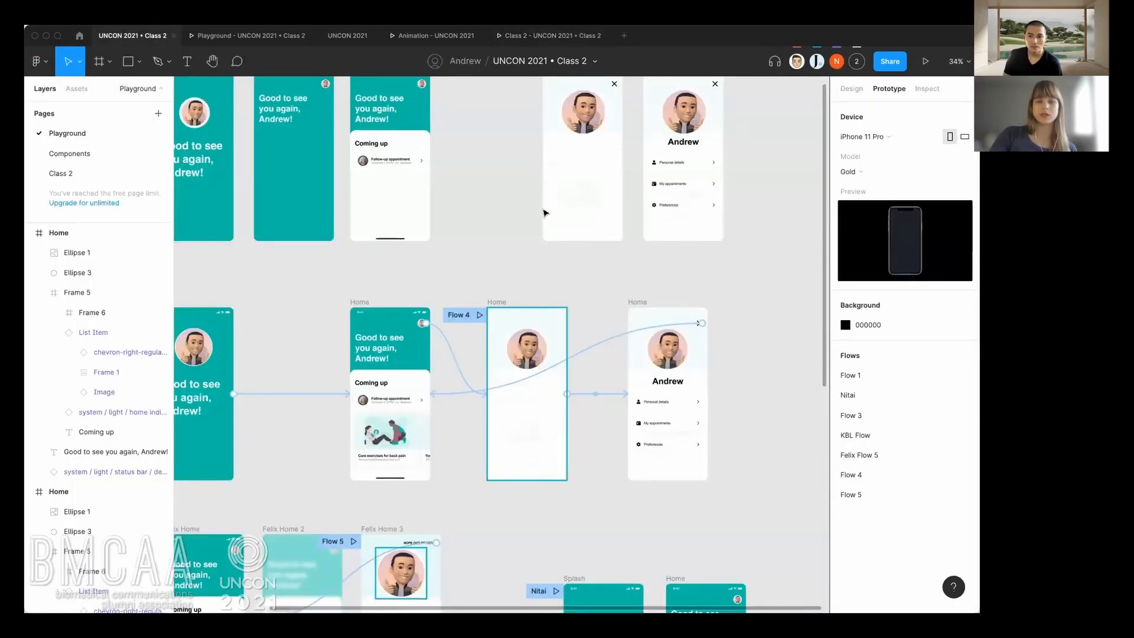
pyautogui.click(928, 89)
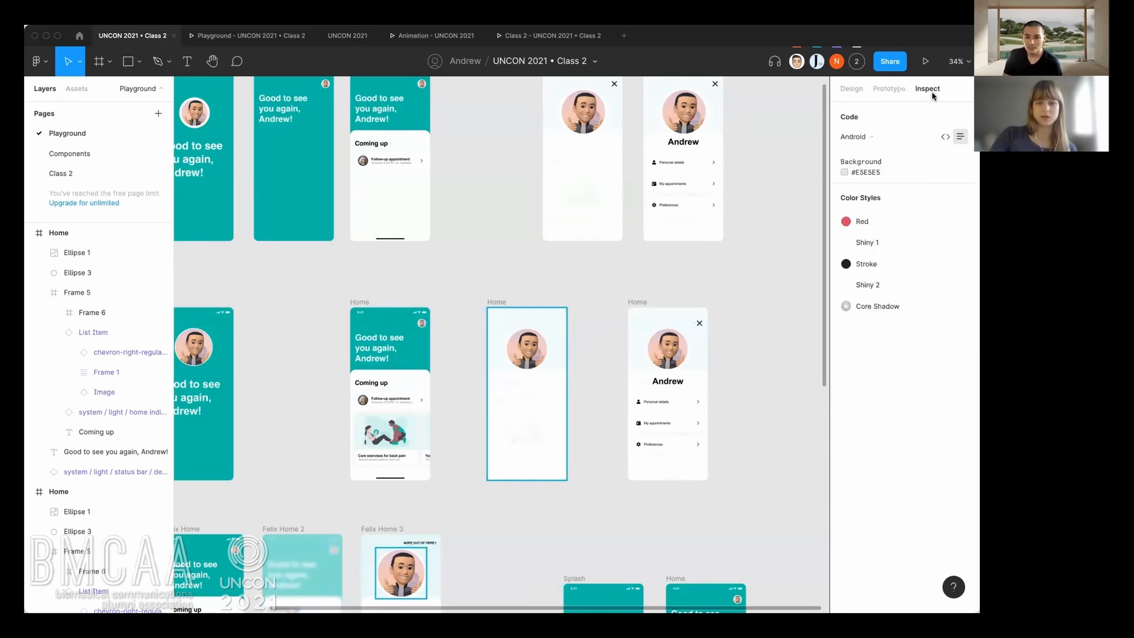
# Show the Inspect properties of the Home frame with the exercise card and switch to the Playground prototype preview.
pyautogui.click(369, 302)
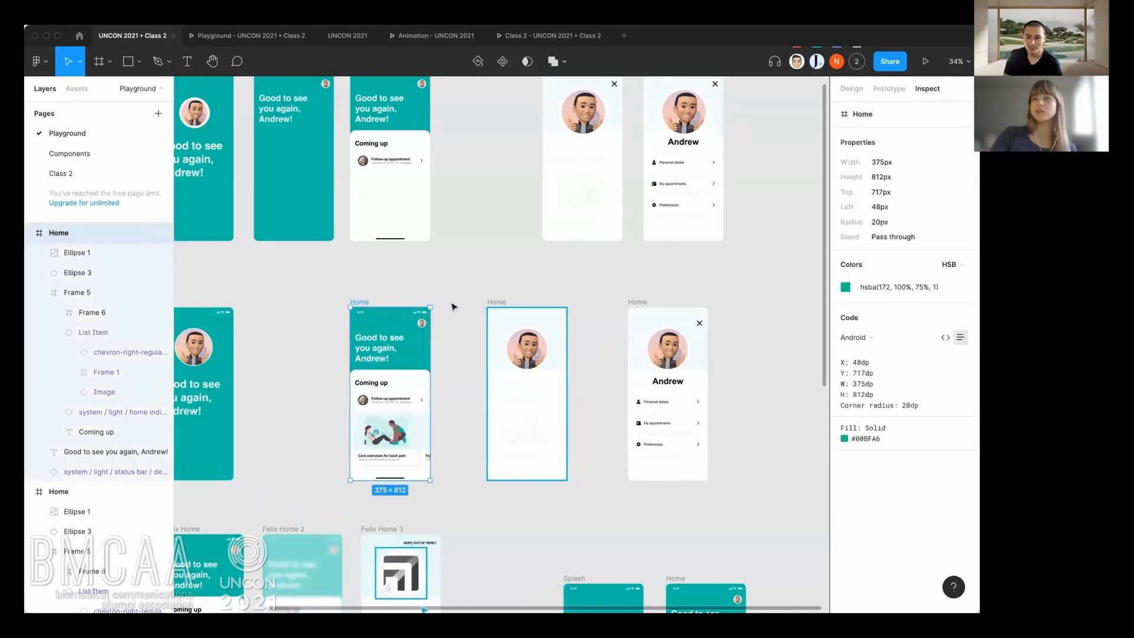
pyautogui.click(486, 290)
pyautogui.click(281, 40)
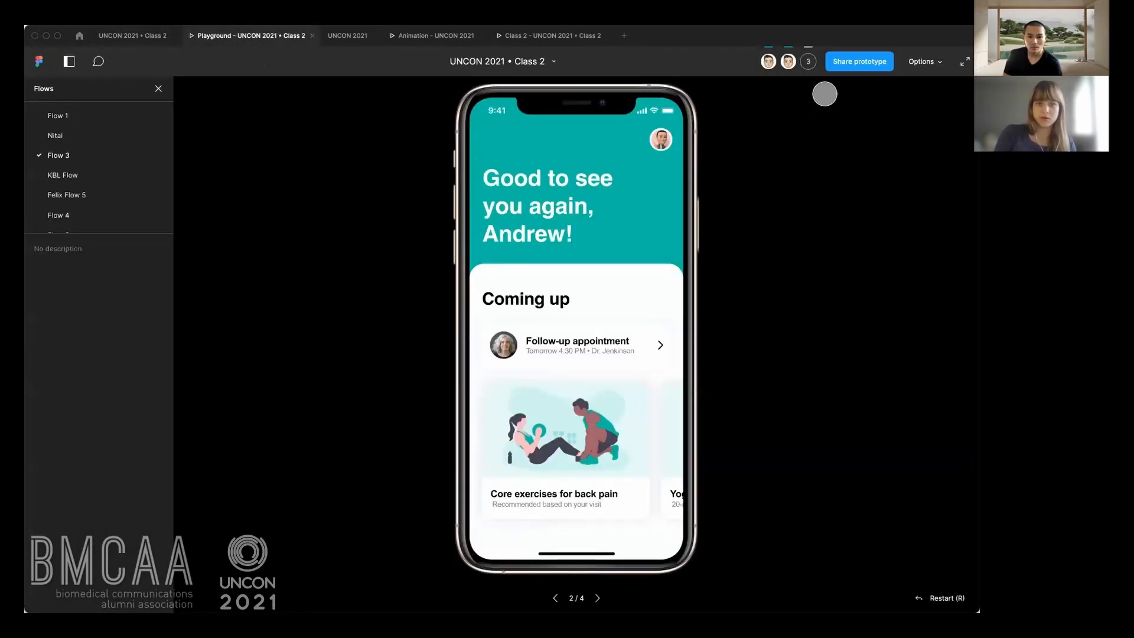
pyautogui.click(933, 65)
pyautogui.click(933, 65)
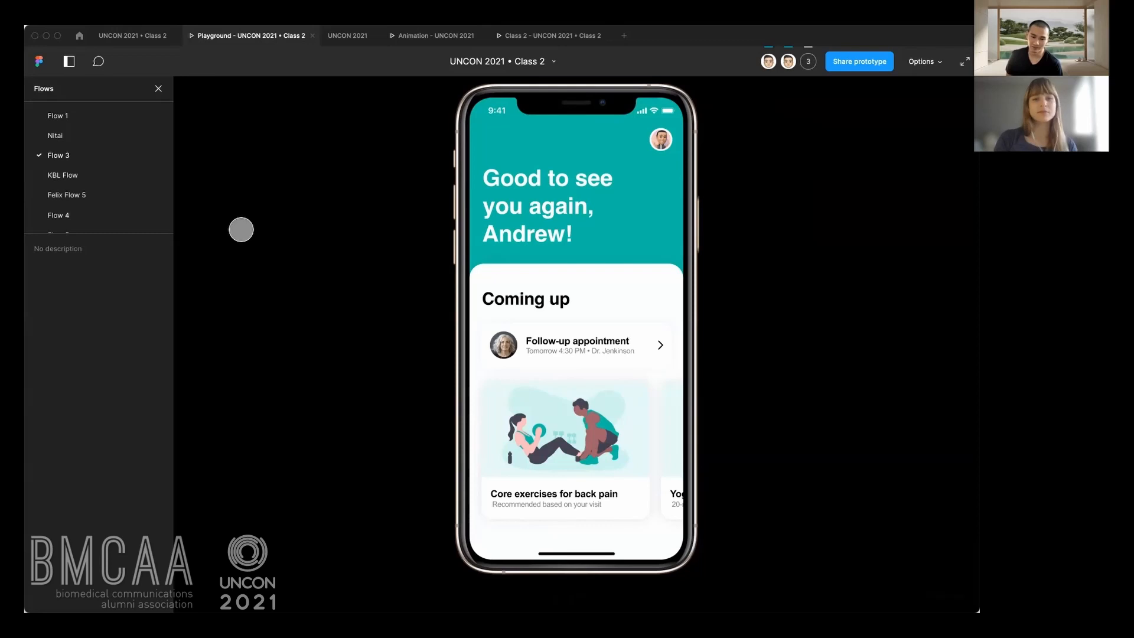
# Return to the design file and review the rows of app frames on the Playground page.
pyautogui.click(150, 38)
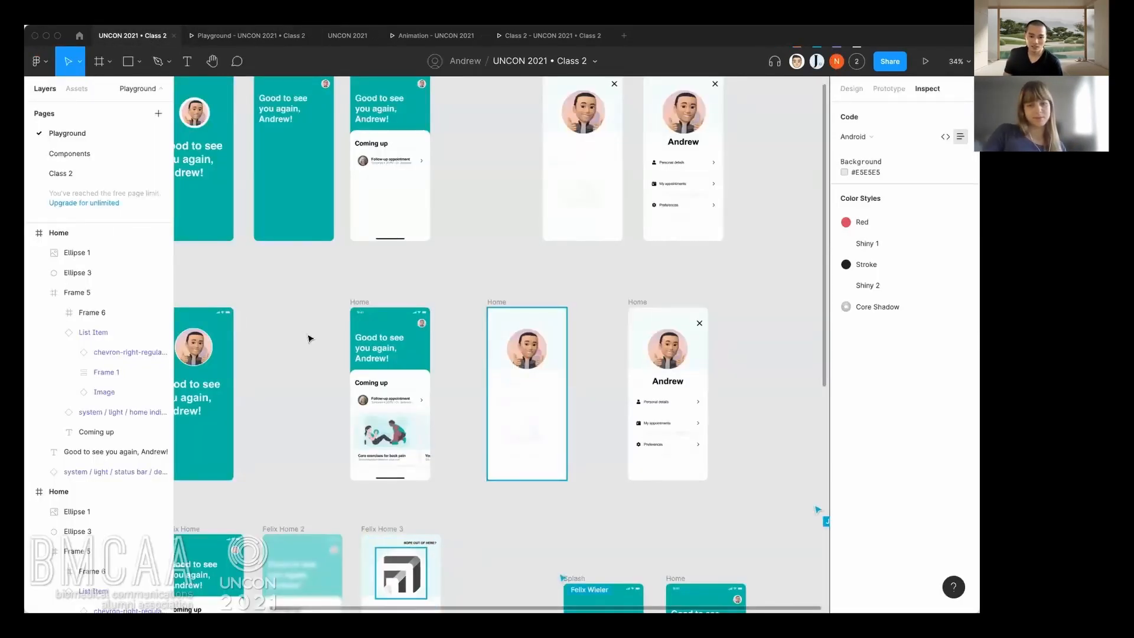
pyautogui.moveTo(316, 316); pyautogui.dragTo(347, 253)
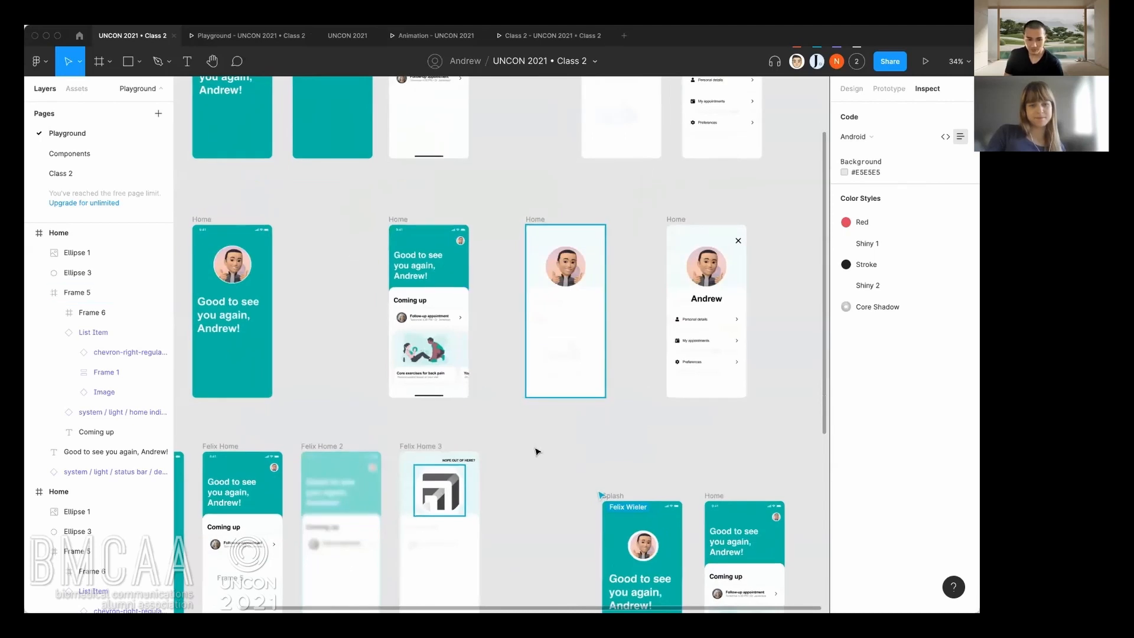
pyautogui.scroll(-2, 534, 458)
pyautogui.scroll(-2, 534, 458)
pyautogui.scroll(-5, 511, 393)
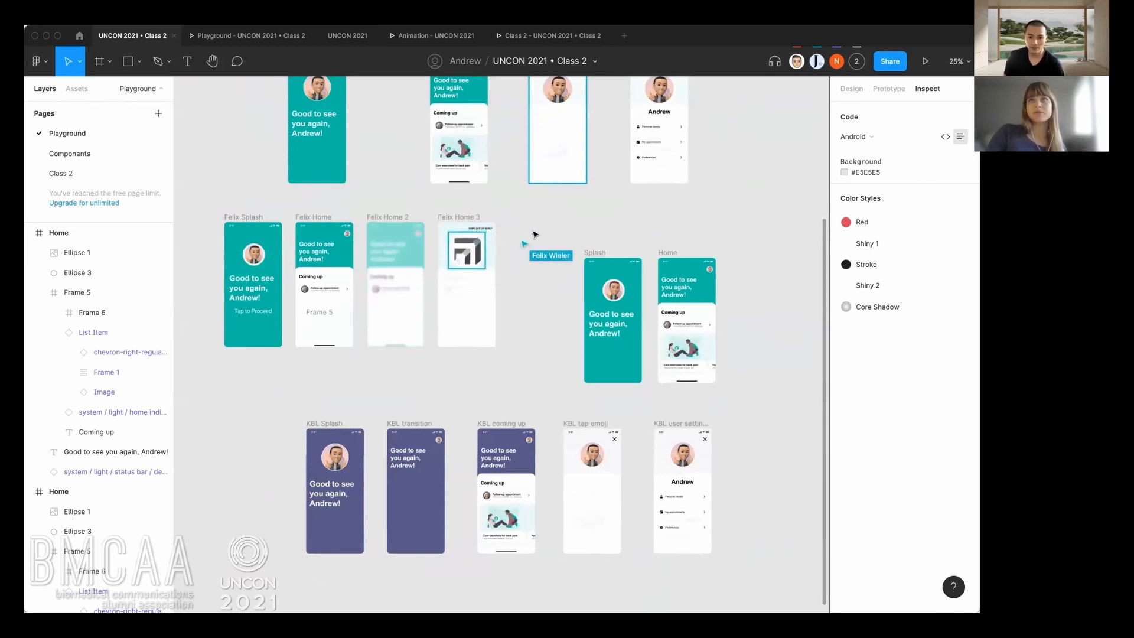
pyautogui.moveTo(519, 197); pyautogui.dragTo(544, 267)
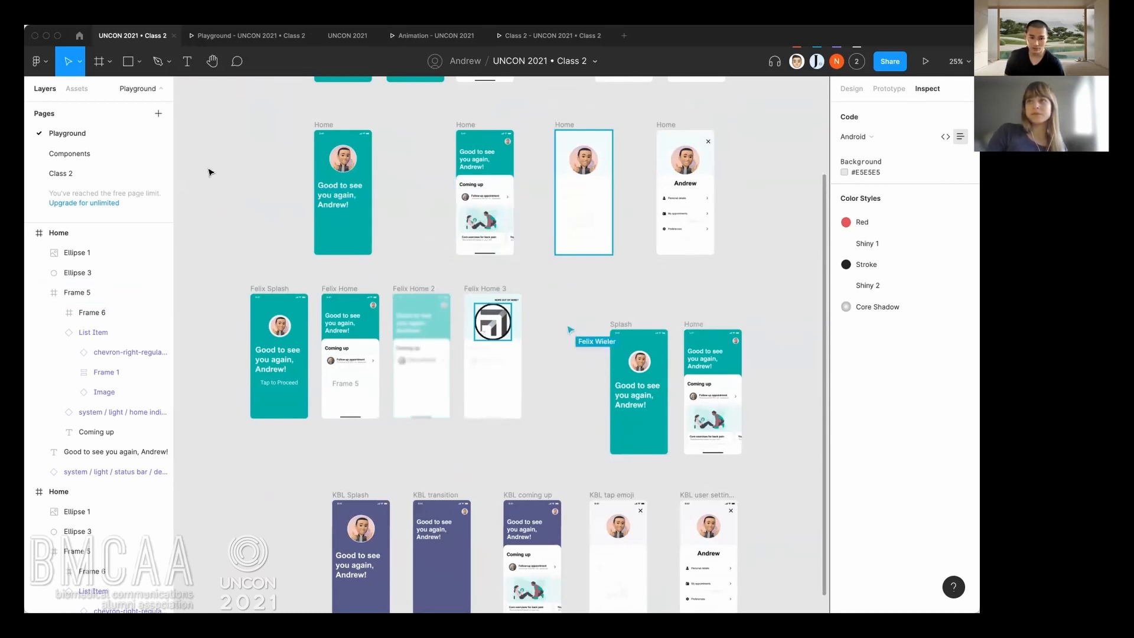
# Go to the Components page and examine the icons and the variants of the List Item component set.
pyautogui.click(130, 154)
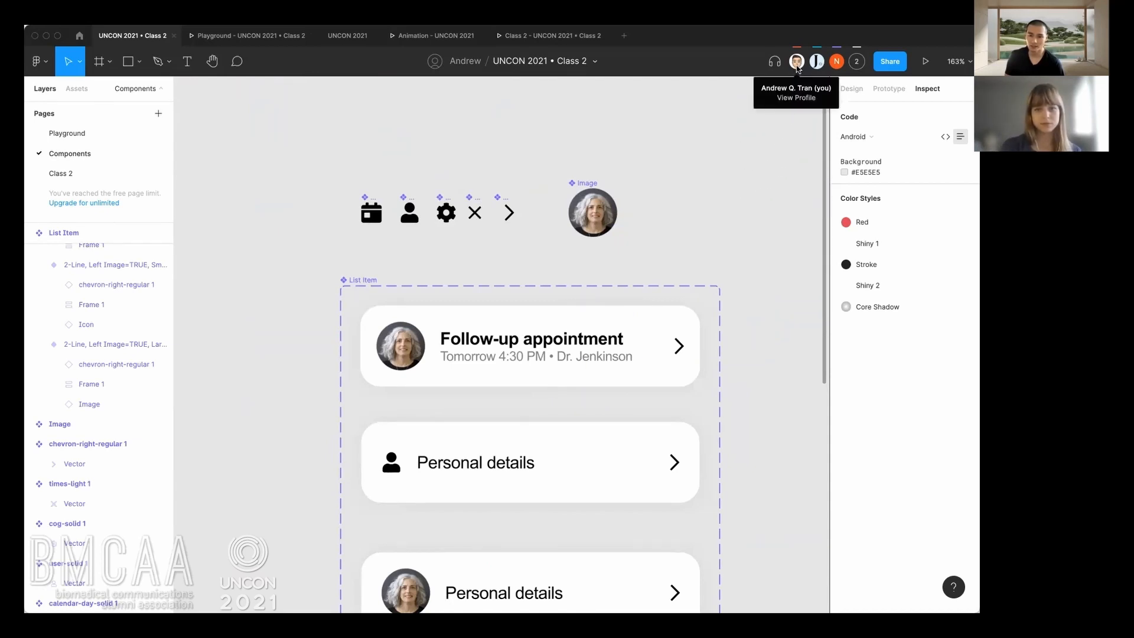
pyautogui.scroll(-5, 732, 185)
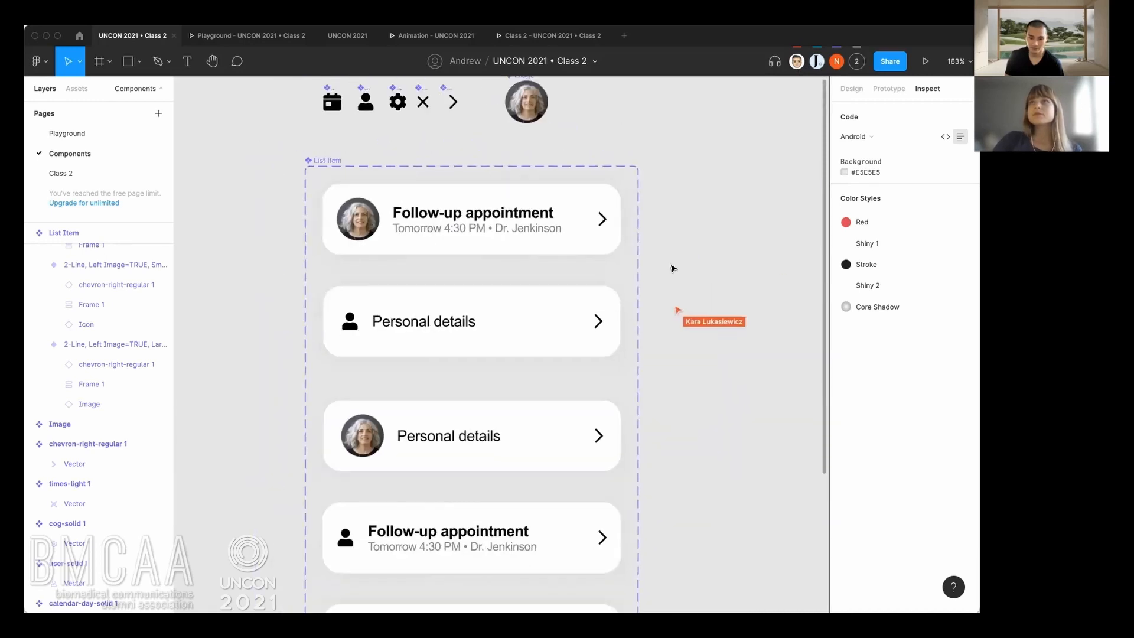
pyautogui.moveTo(678, 278); pyautogui.dragTo(500, 260)
pyautogui.scroll(-1, 523, 254)
pyautogui.scroll(3, 524, 254)
pyautogui.hscroll(1, 500, 255)
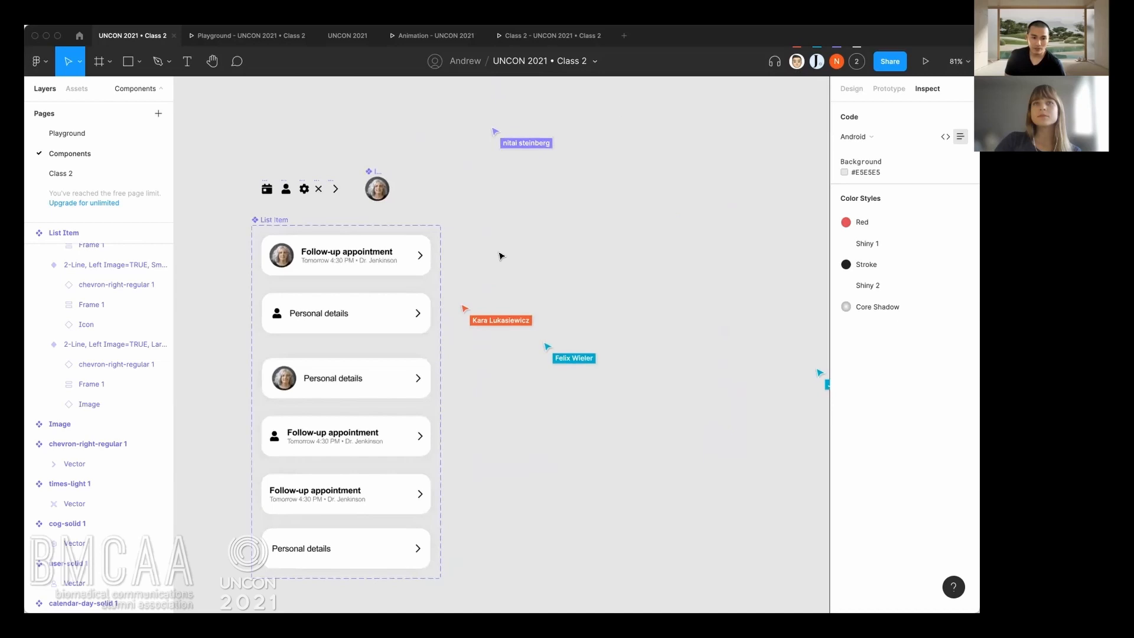
pyautogui.scroll(2, 499, 253)
pyautogui.scroll(2, 466, 236)
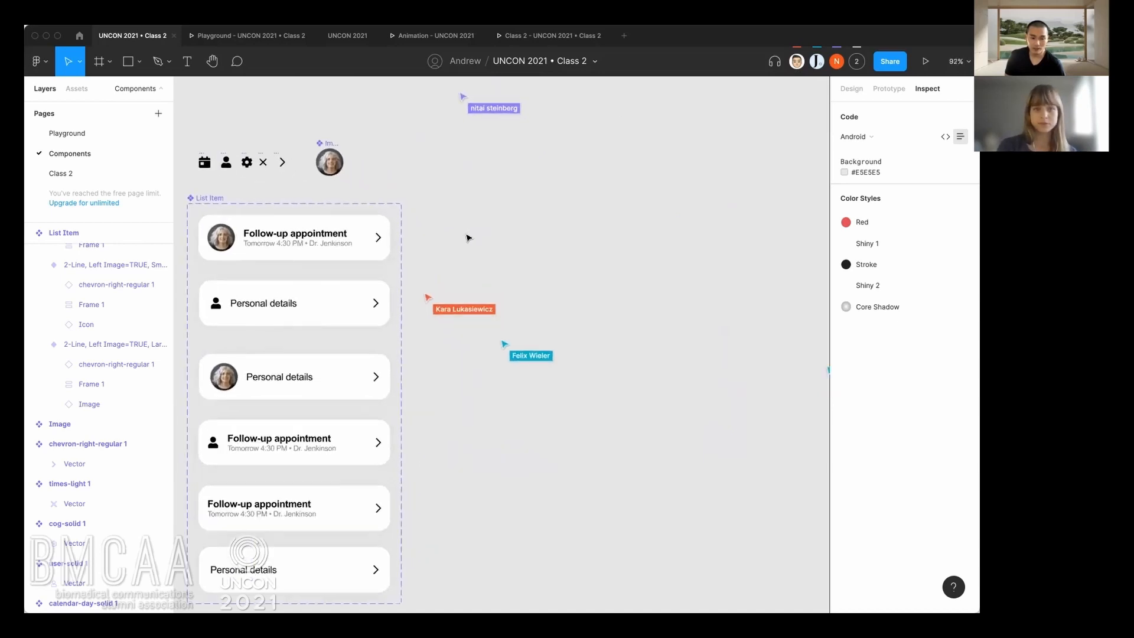
pyautogui.click(360, 238)
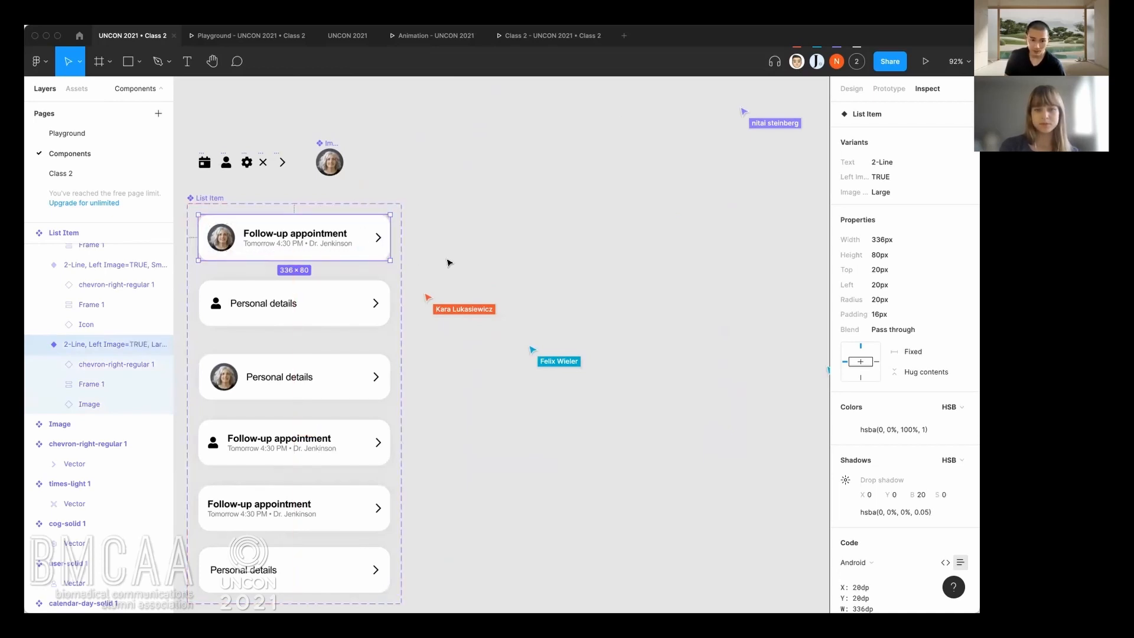
pyautogui.press('Escape')
pyautogui.hotkey('ctrl', 'v')
pyautogui.moveTo(316, 254); pyautogui.dragTo(553, 293)
pyautogui.click(533, 248)
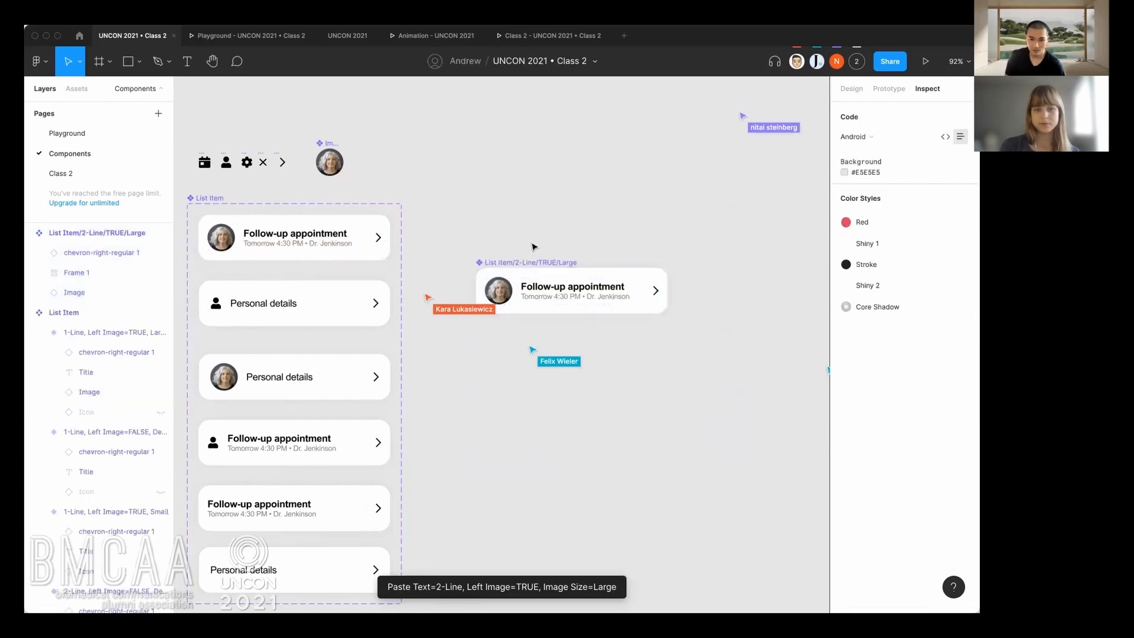
pyautogui.click(534, 261)
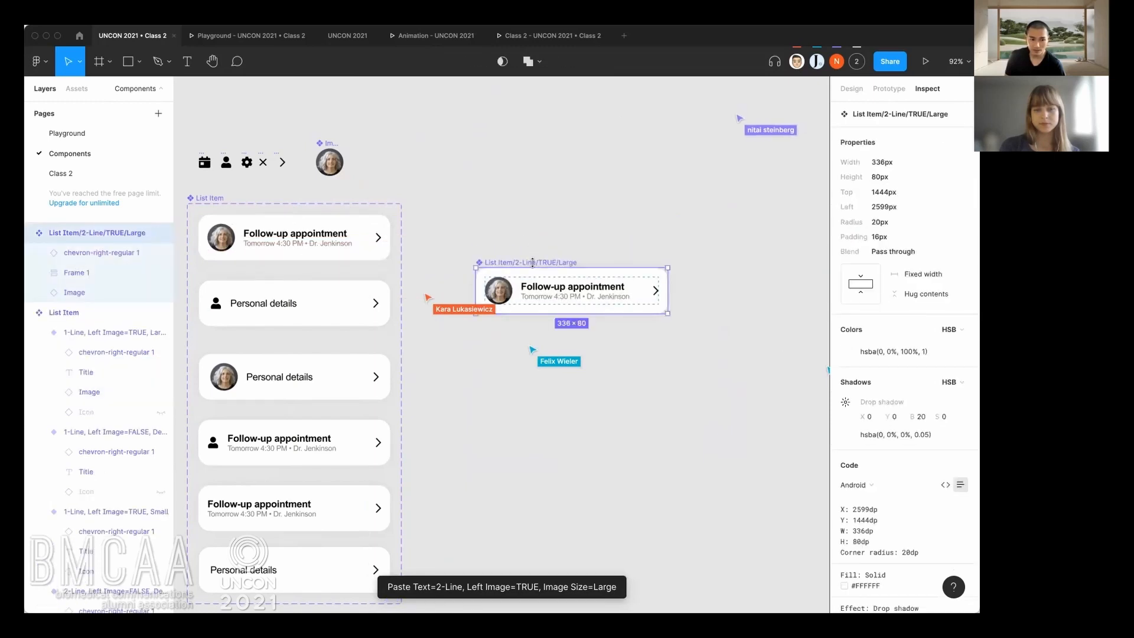
pyautogui.press('Delete')
# Copy the 2-line List Item variant with the large image and paste it as an instance on the empty canvas beside the set.
pyautogui.click(368, 239)
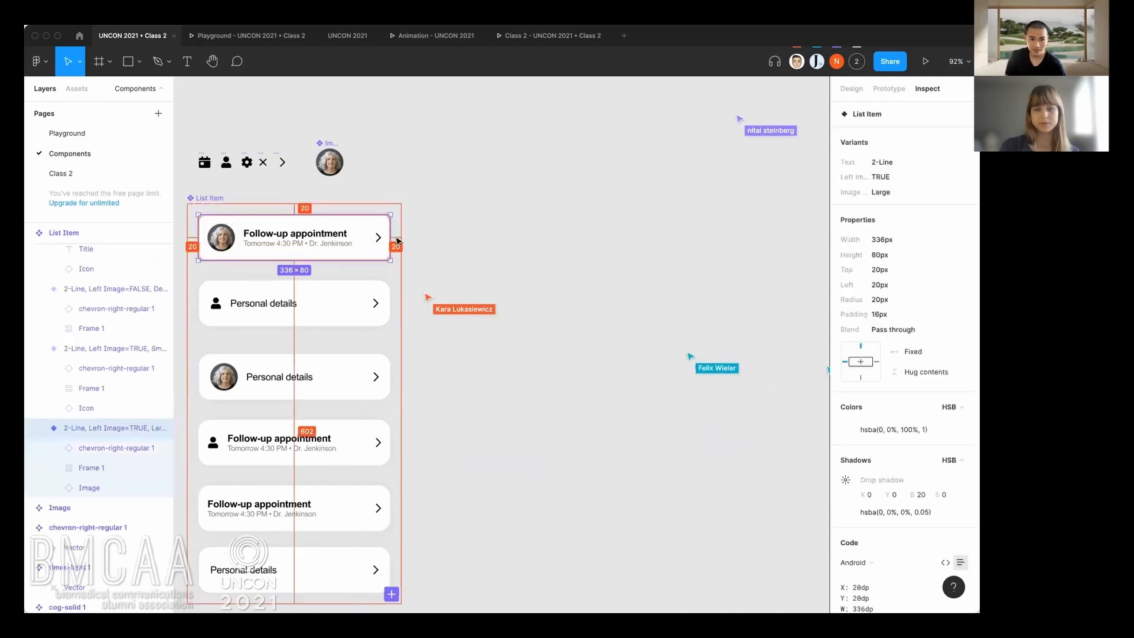
pyautogui.hotkey('ctrl', 'c')
pyautogui.click(485, 250)
pyautogui.rightClick(530, 243)
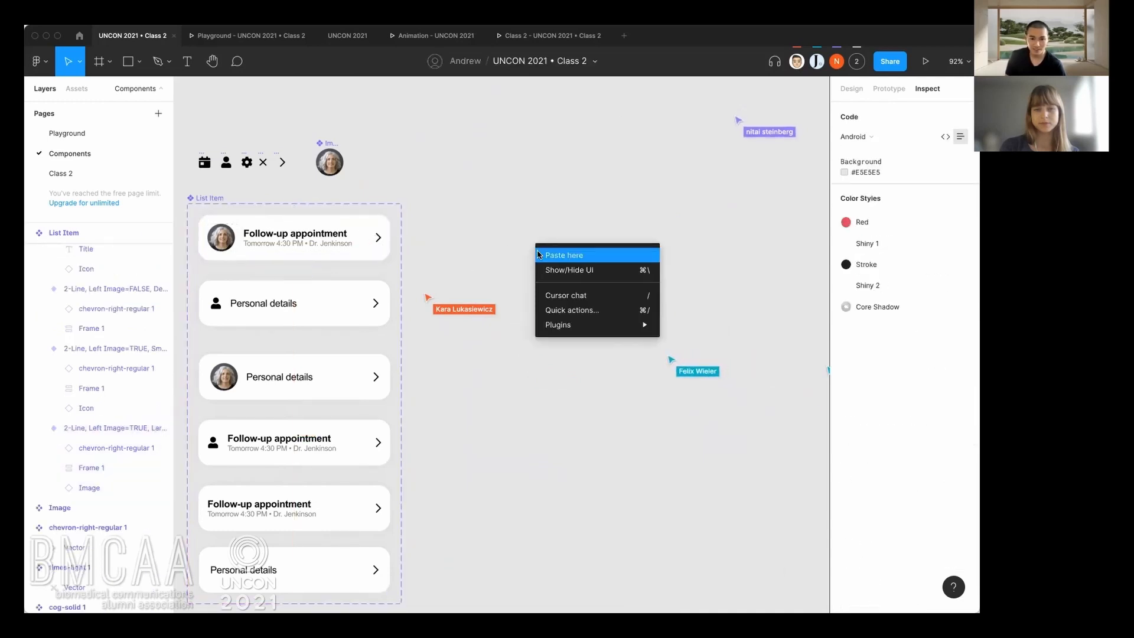
pyautogui.click(552, 253)
# Select the pasted List Item instance and show its design properties with the Text, Left Image and Image Size variant options.
pyautogui.hscroll(4, 561, 234)
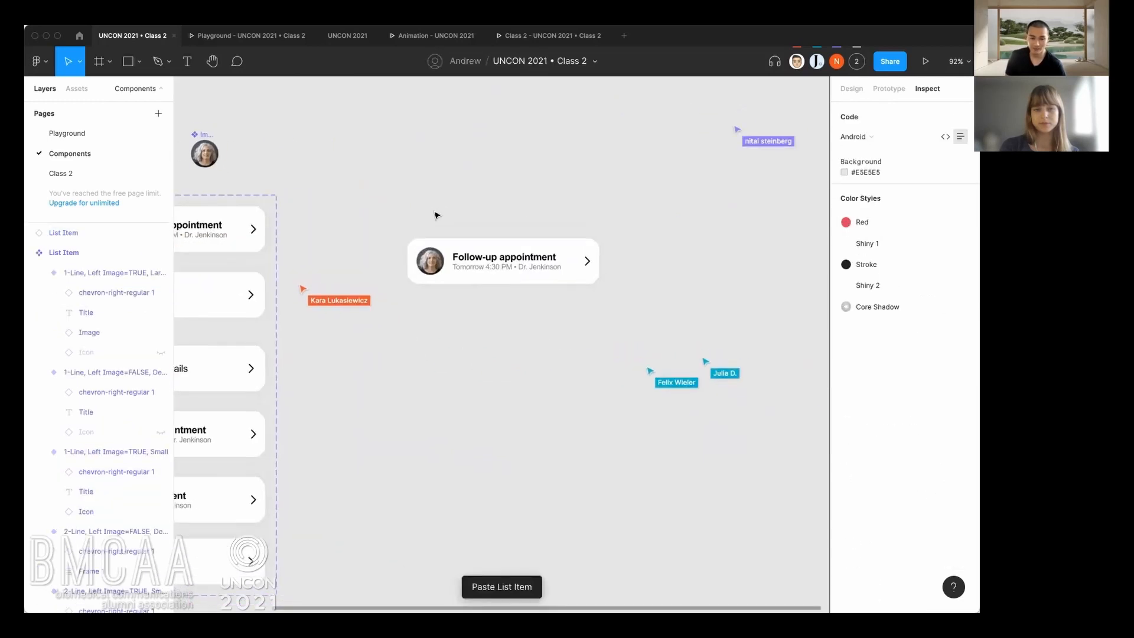
pyautogui.scroll(2, 499, 251)
pyautogui.scroll(2, 498, 266)
pyautogui.scroll(5, 496, 266)
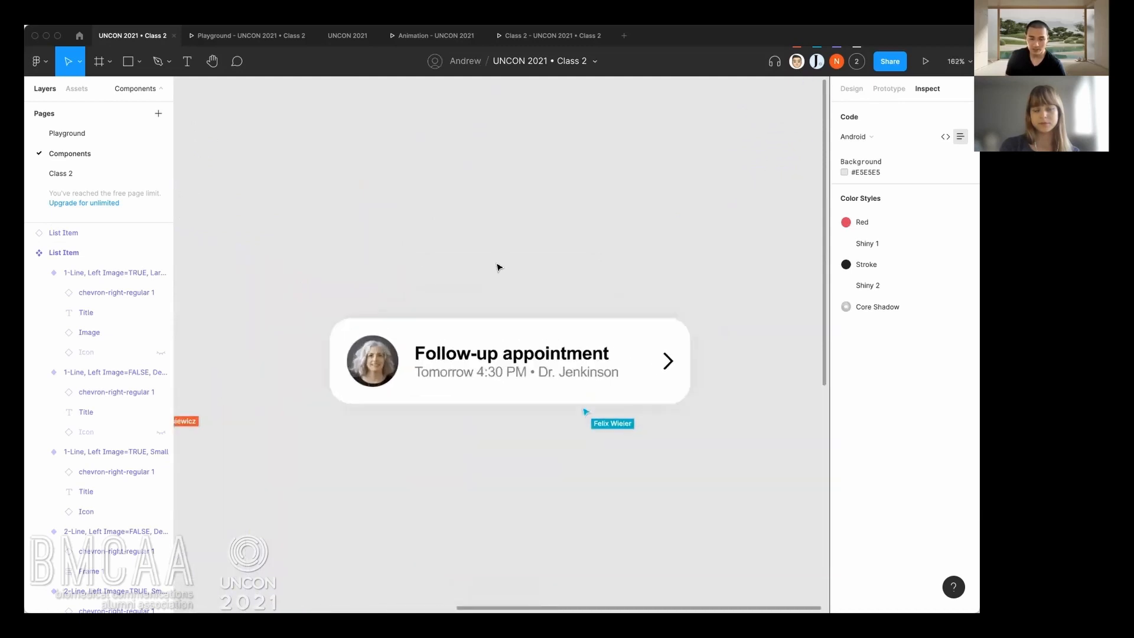
pyautogui.scroll(1, 497, 269)
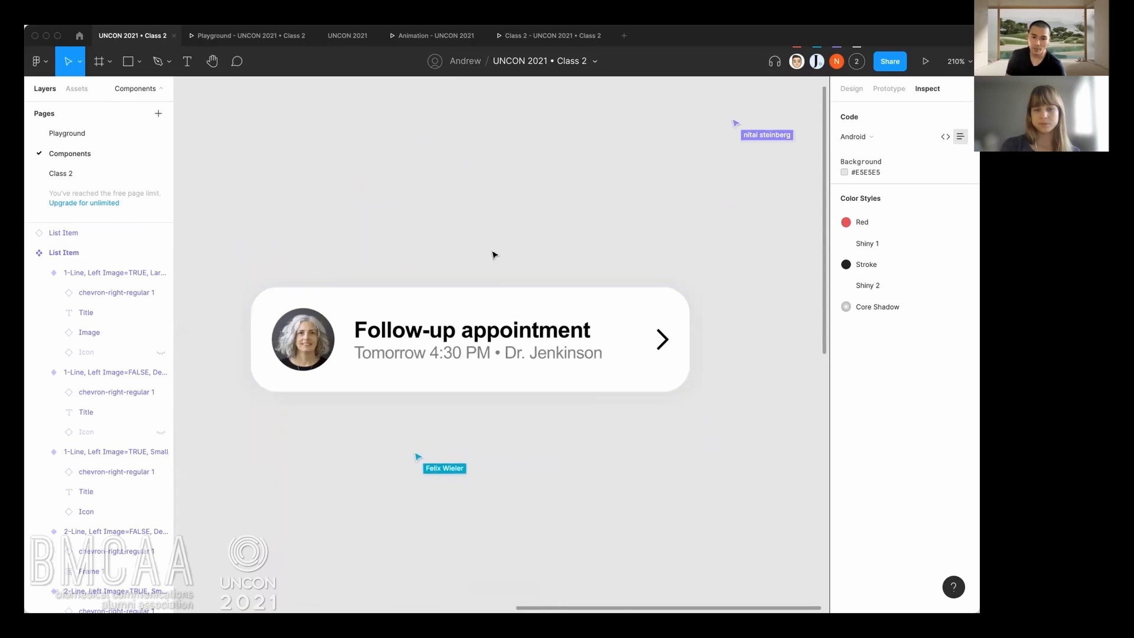
pyautogui.click(623, 314)
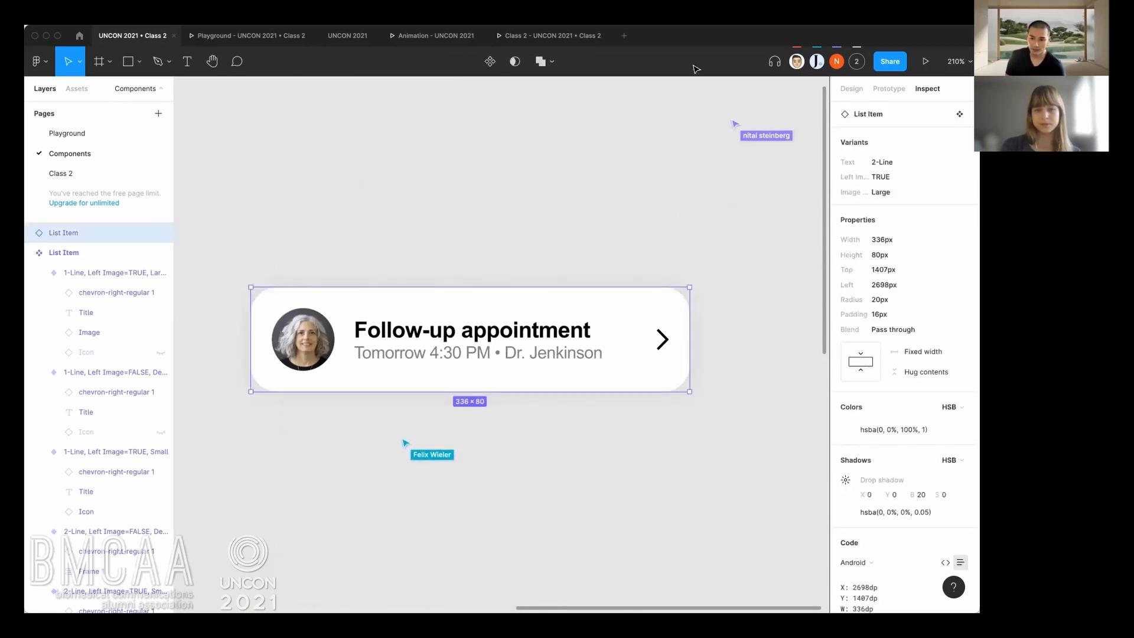
pyautogui.click(852, 89)
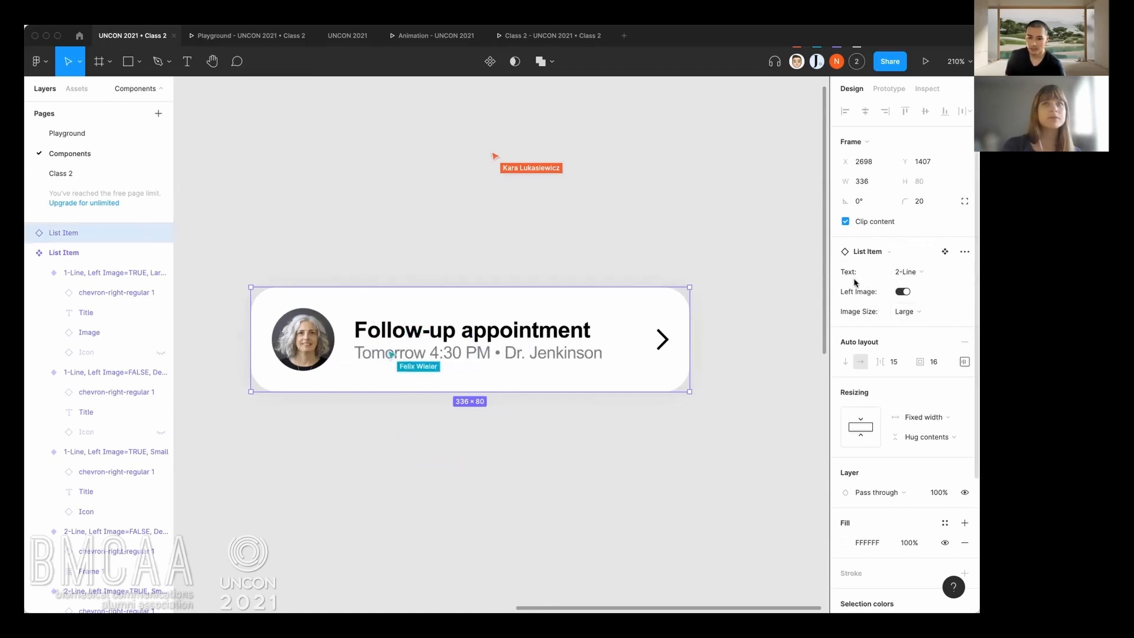
pyautogui.scroll(2, 709, 341)
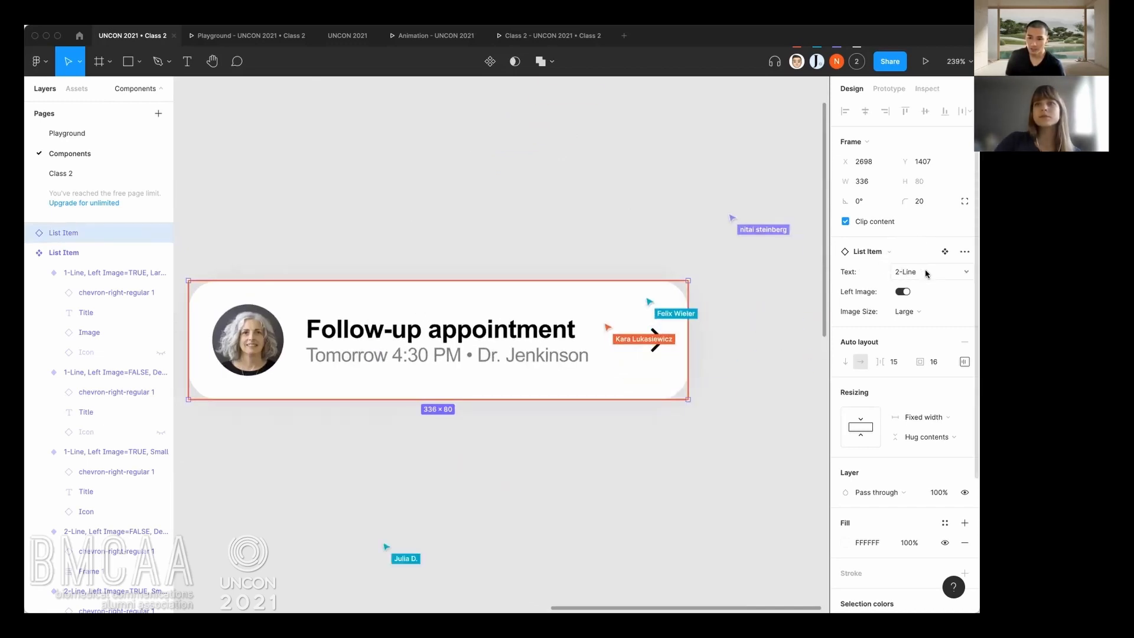
# Switch the instance's Text property to 1-Line and back to 2-Line, and toggle its Left Image off and on.
pyautogui.click(907, 272)
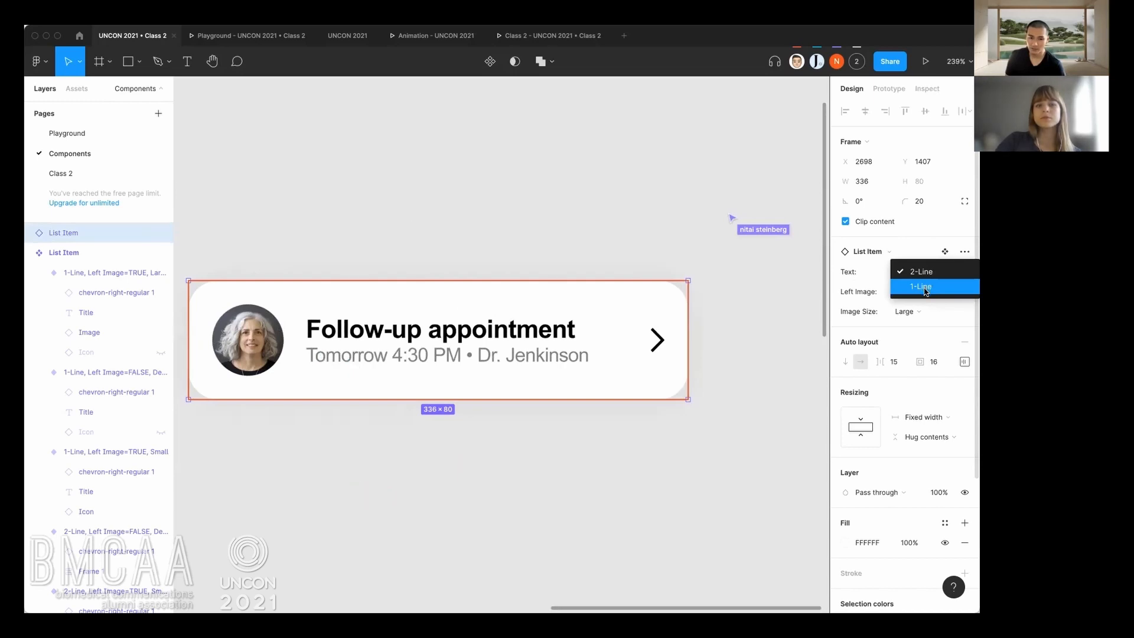
pyautogui.click(925, 288)
pyautogui.click(924, 271)
pyautogui.click(924, 257)
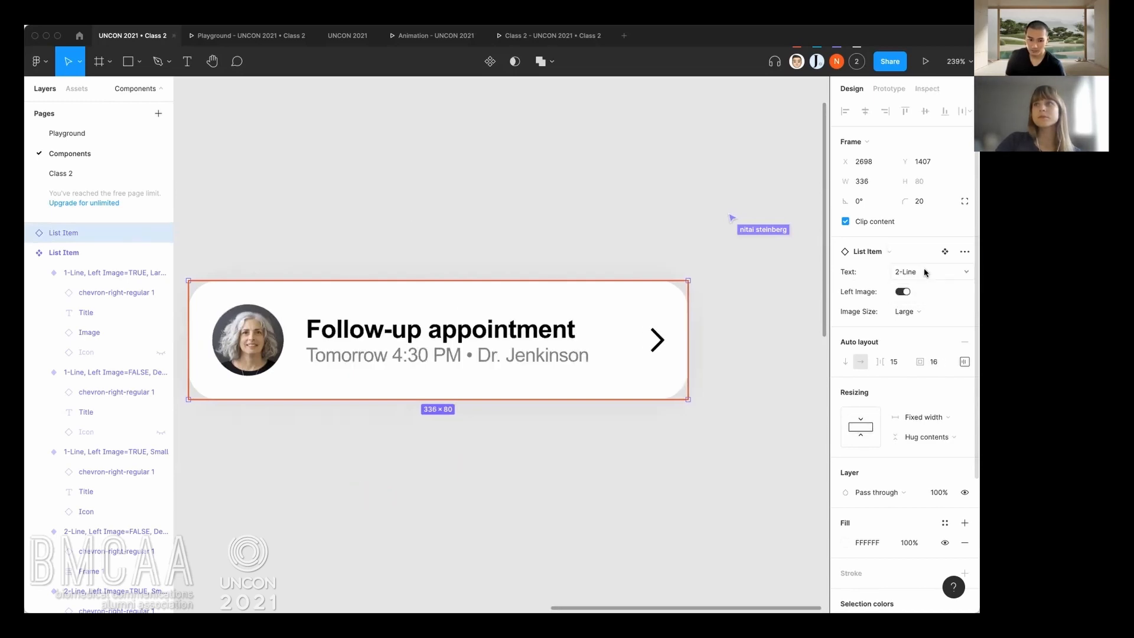
pyautogui.click(904, 292)
pyautogui.click(904, 292)
pyautogui.click(904, 291)
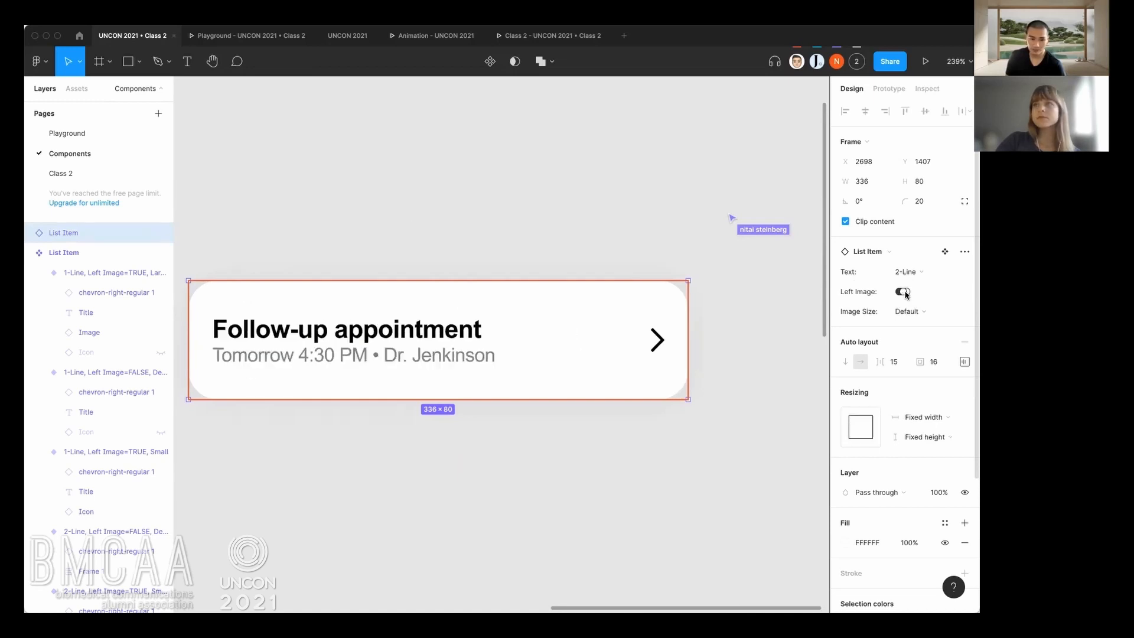
pyautogui.click(904, 292)
# Switch the instance's Image Size between Small and Large, leaving it on Small.
pyautogui.click(913, 315)
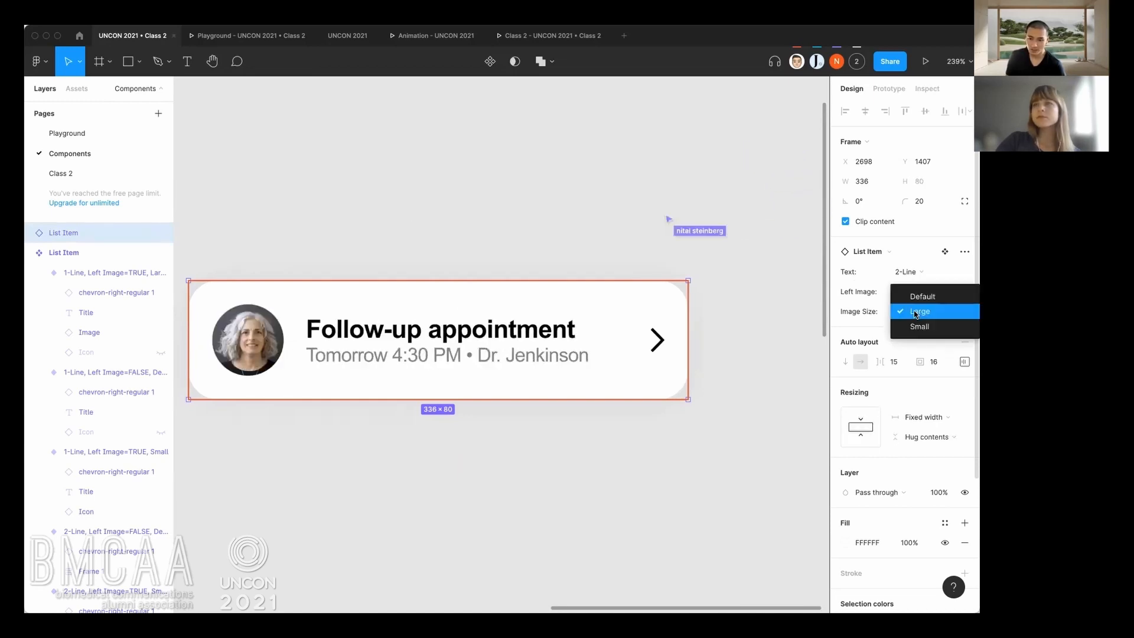
pyautogui.click(917, 325)
pyautogui.click(917, 317)
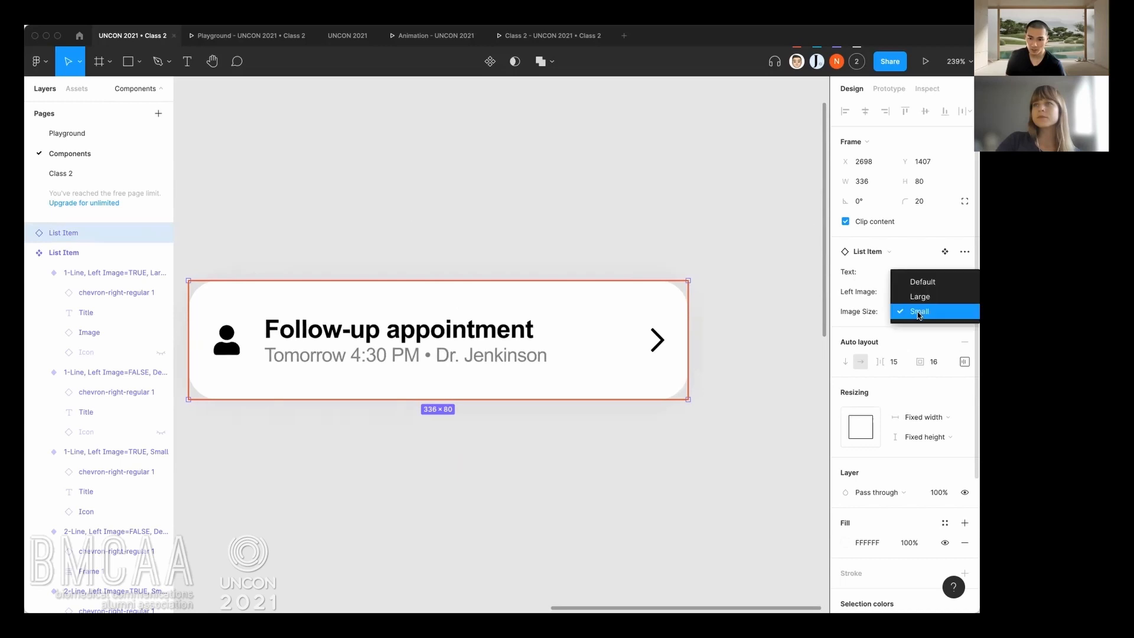
pyautogui.click(920, 298)
pyautogui.click(920, 312)
pyautogui.click(917, 327)
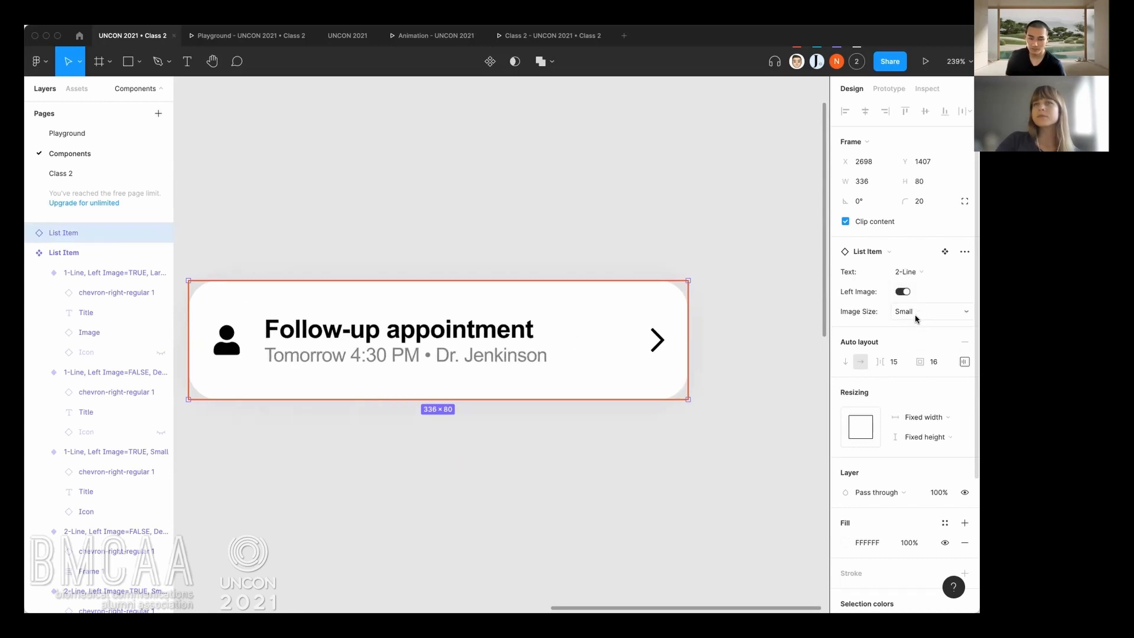
# Try the 1-Line variant without the left image, and restore the instance to 2-Line with Left Image on and Image Size Large.
pyautogui.click(904, 292)
pyautogui.click(908, 275)
pyautogui.click(915, 286)
pyautogui.click(908, 273)
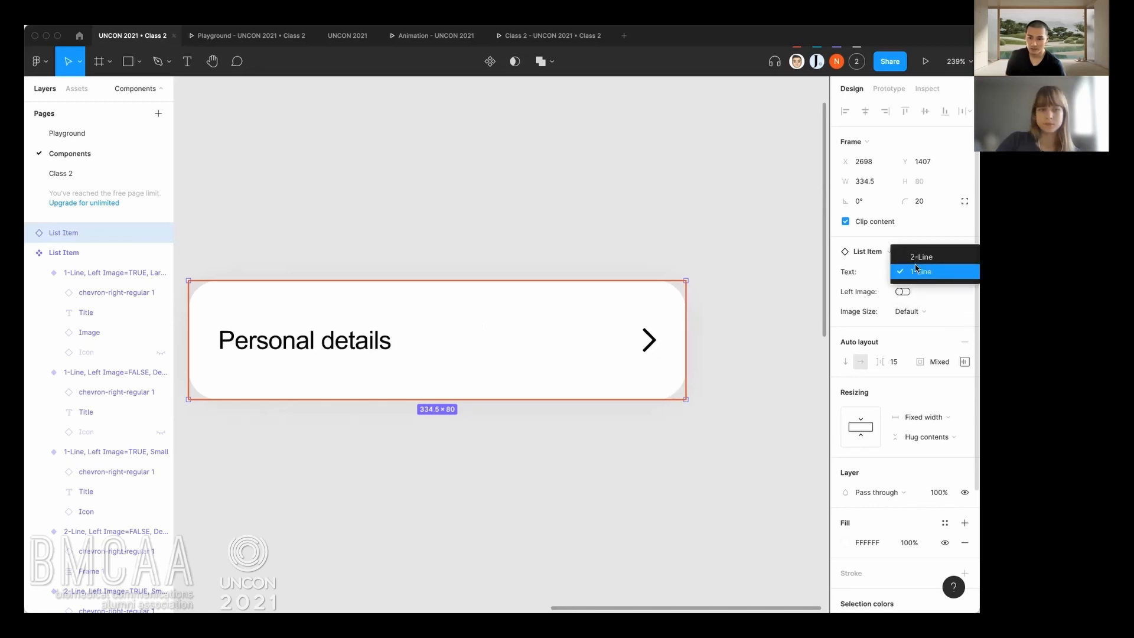
pyautogui.click(919, 257)
pyautogui.click(902, 291)
pyautogui.click(912, 311)
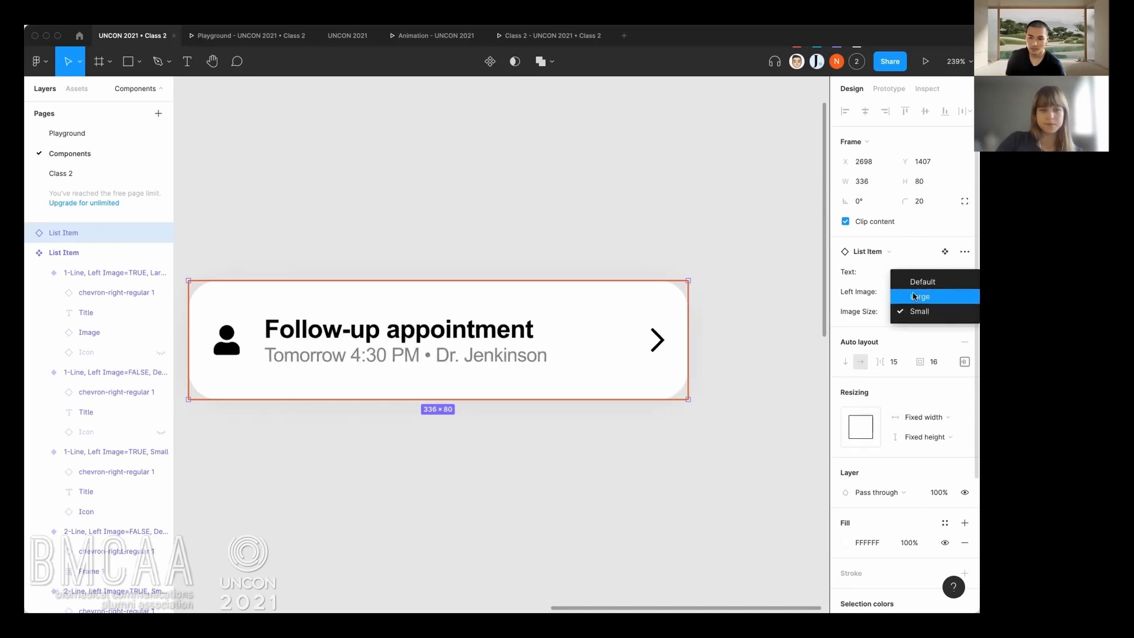
pyautogui.click(914, 298)
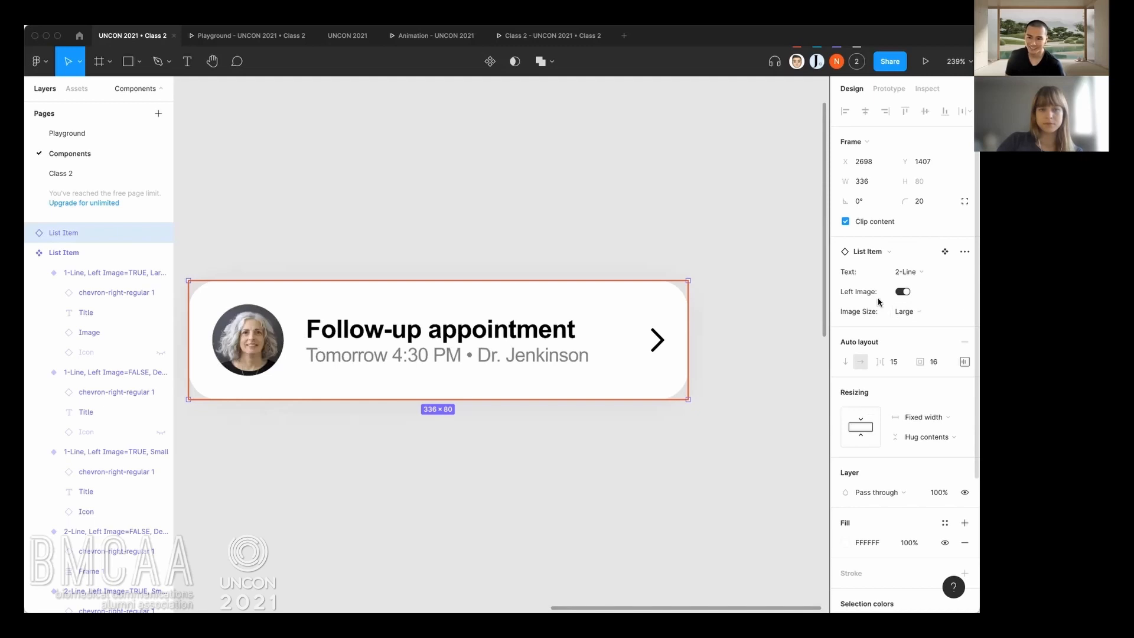
# Move the List Item instance slightly across the canvas to about X 2729, Y 1402.
pyautogui.click(375, 242)
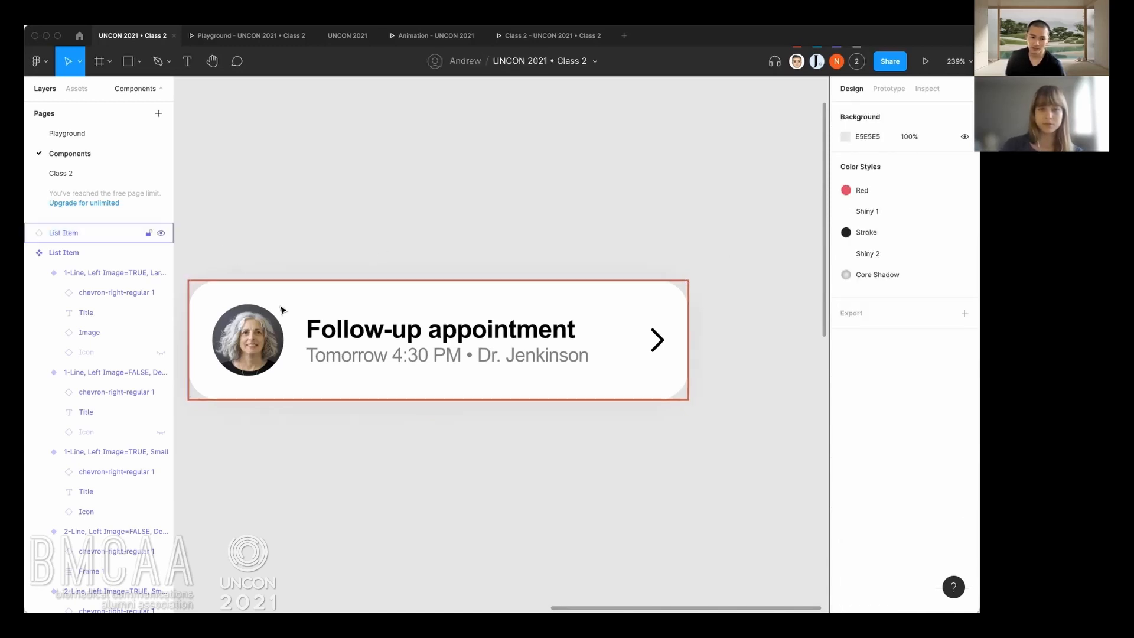
pyautogui.click(307, 304)
pyautogui.moveTo(307, 303); pyautogui.dragTo(329, 302)
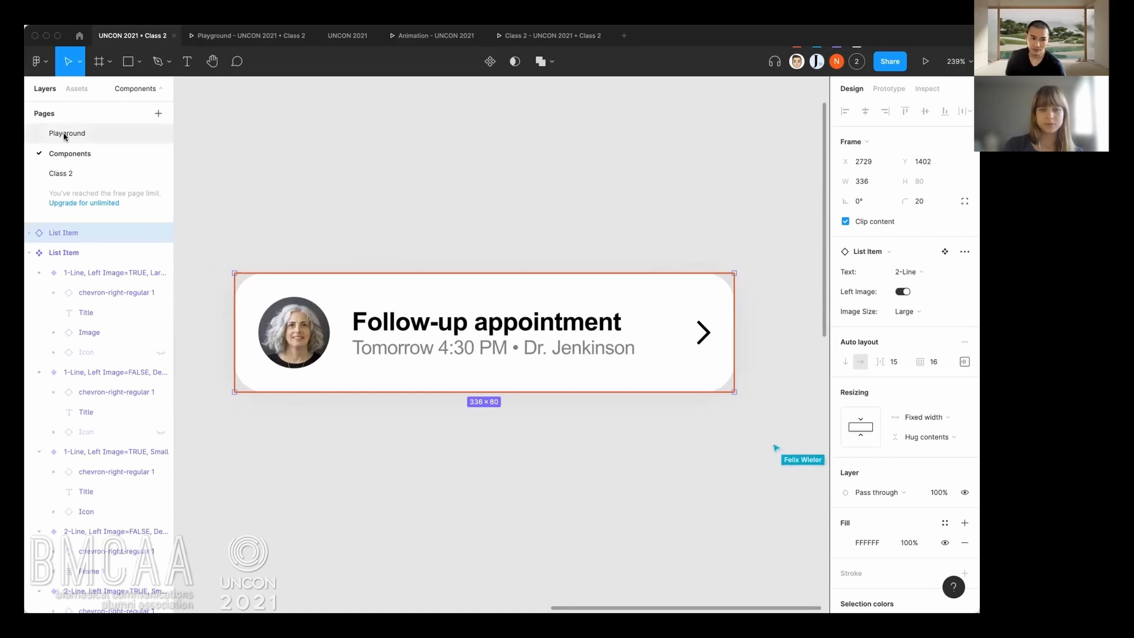
# Return to the Playground page and look over the participants' splash and home frames.
pyautogui.click(95, 133)
pyautogui.scroll(2, 423, 374)
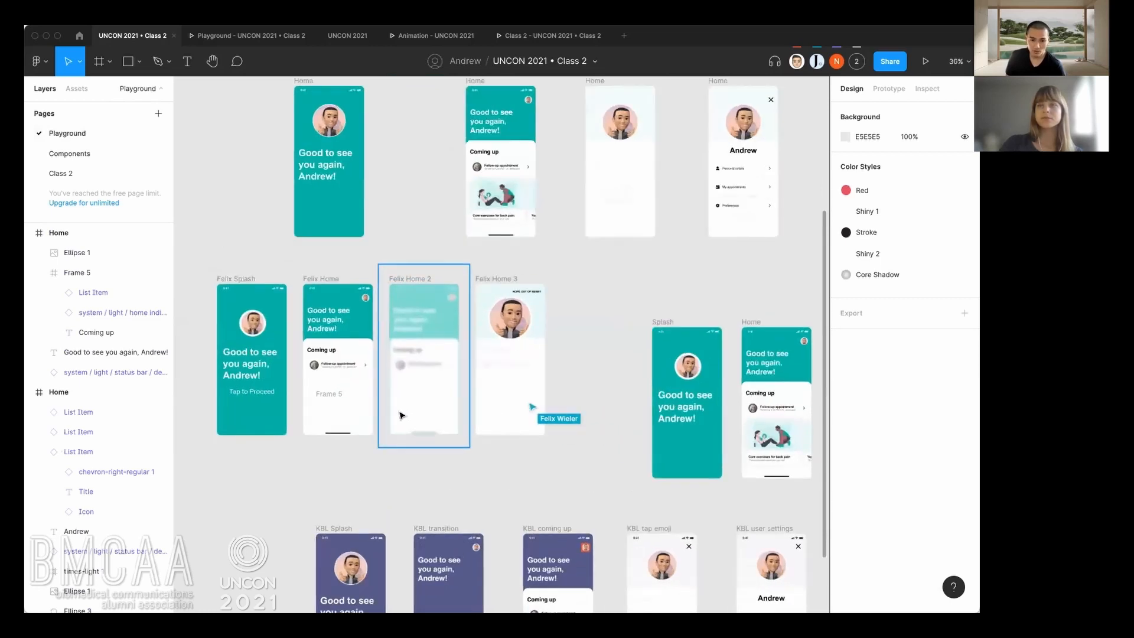
pyautogui.scroll(-5, 420, 354)
pyautogui.scroll(3, 467, 248)
pyautogui.hscroll(-3, 467, 248)
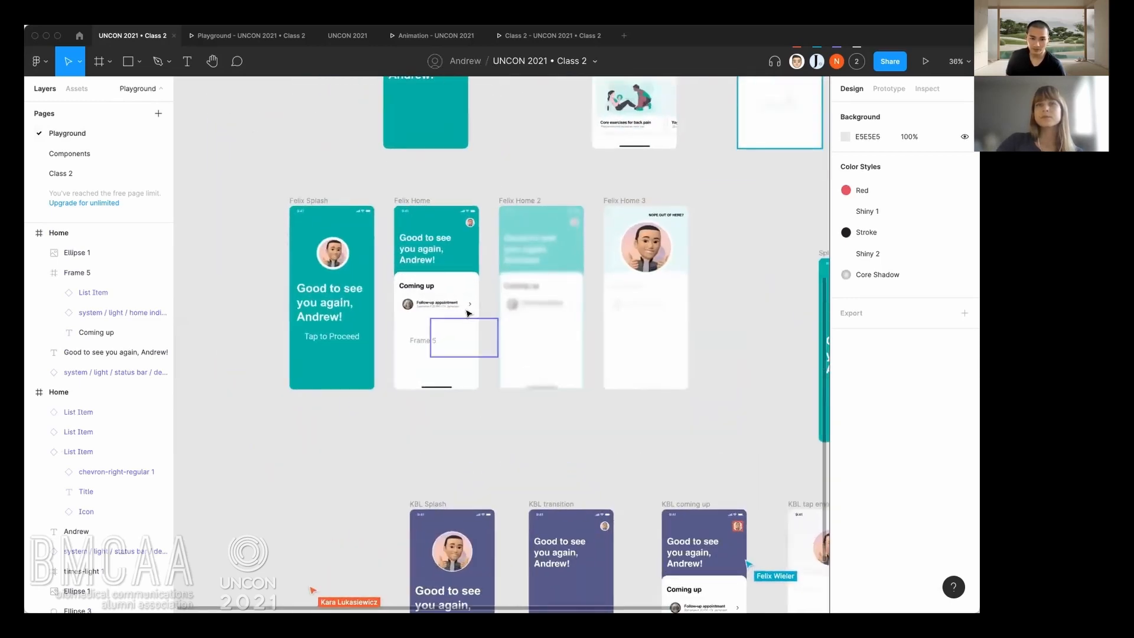
# Check the properties of the Follow-up appointment List Item instance inside the participant's Home frame with the splash screen beside it.
pyautogui.scroll(5, 467, 307)
pyautogui.click(437, 253)
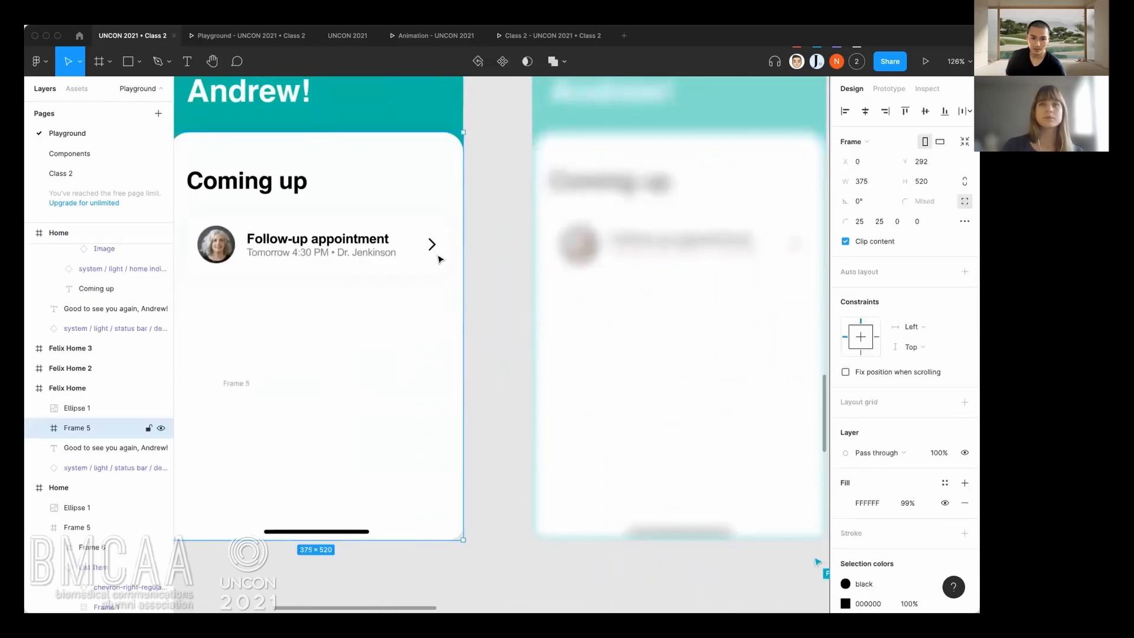
pyautogui.doubleClick(440, 258)
pyautogui.scroll(-10, 489, 303)
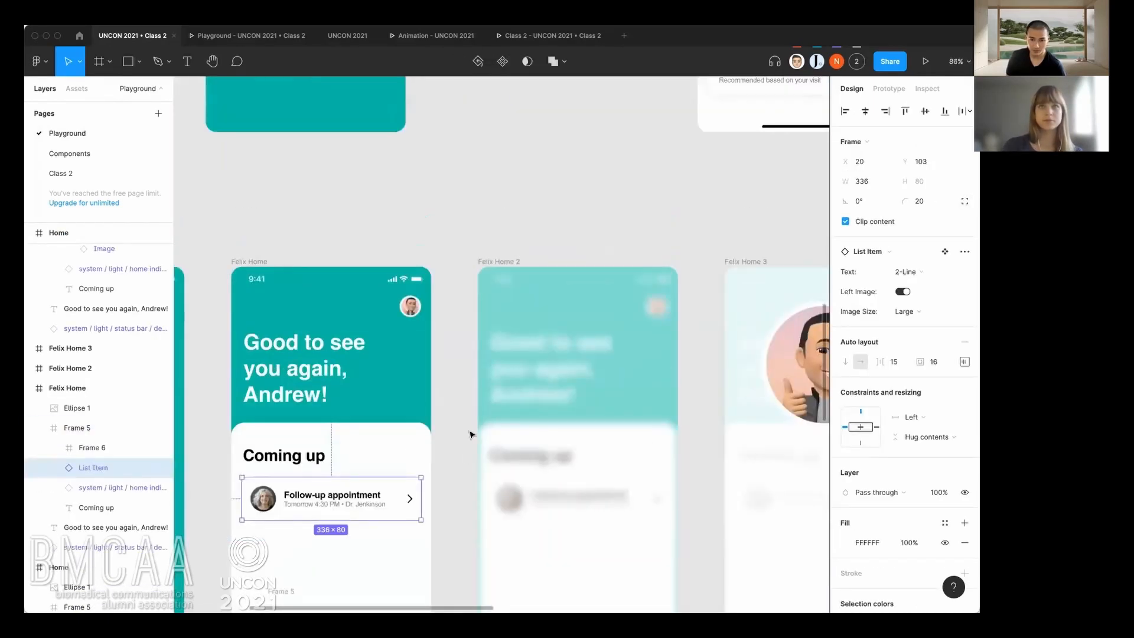
# Set the Text variant of the Follow-up appointment List Item in the Home frame with the exercise cards to 1-Line.
pyautogui.scroll(3, 497, 269)
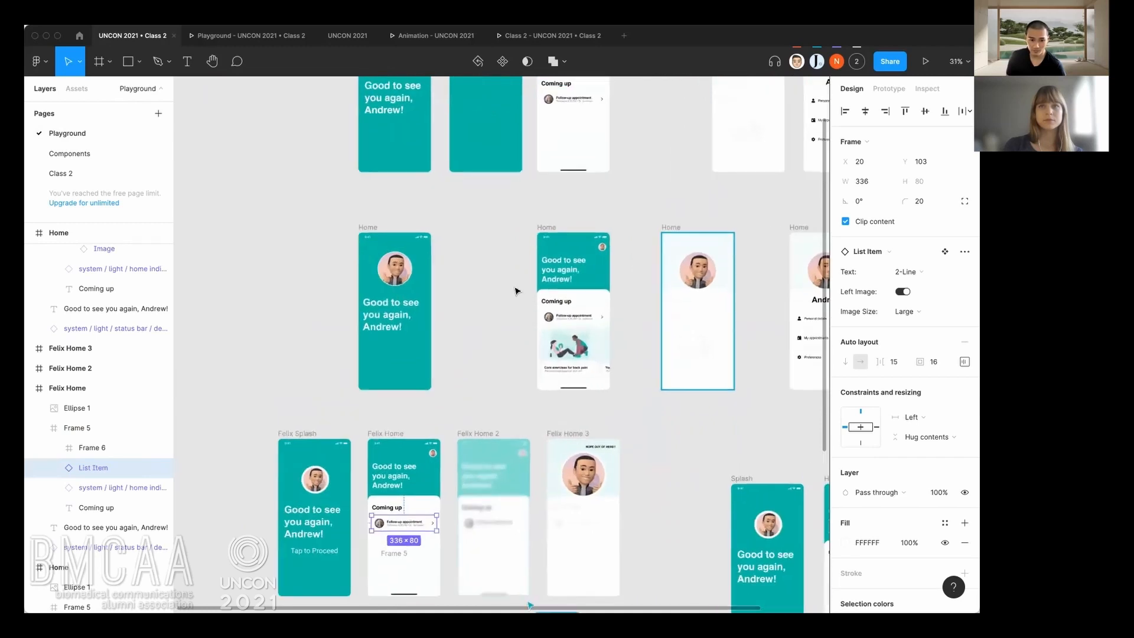
pyautogui.scroll(5, 515, 384)
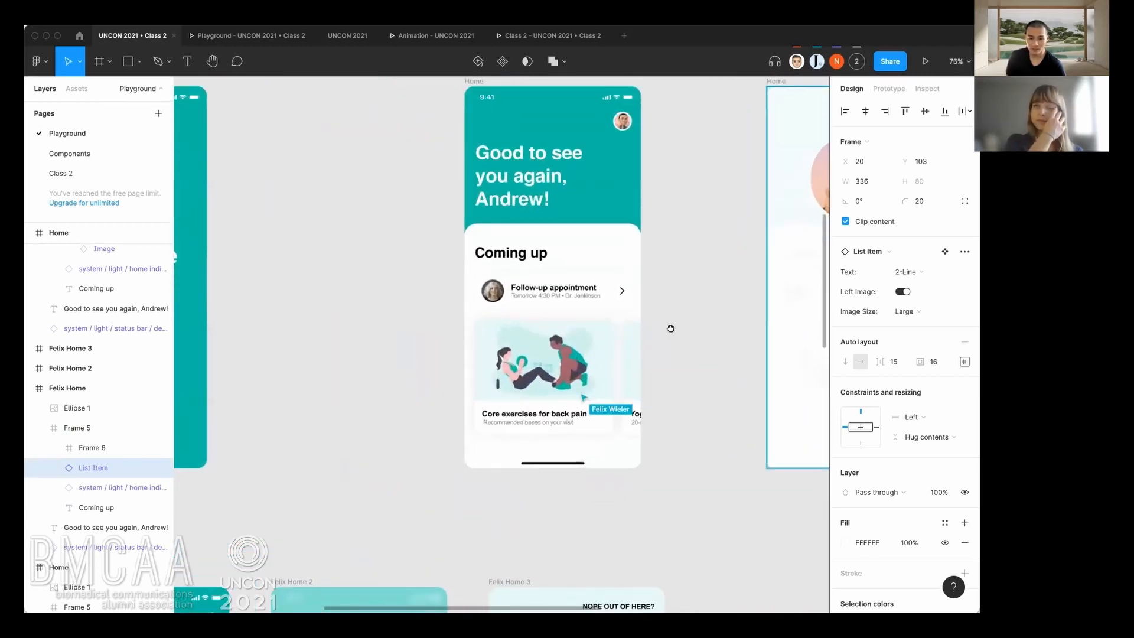
pyautogui.hscroll(3, 671, 326)
pyautogui.scroll(3, 488, 324)
pyautogui.scroll(2, 489, 325)
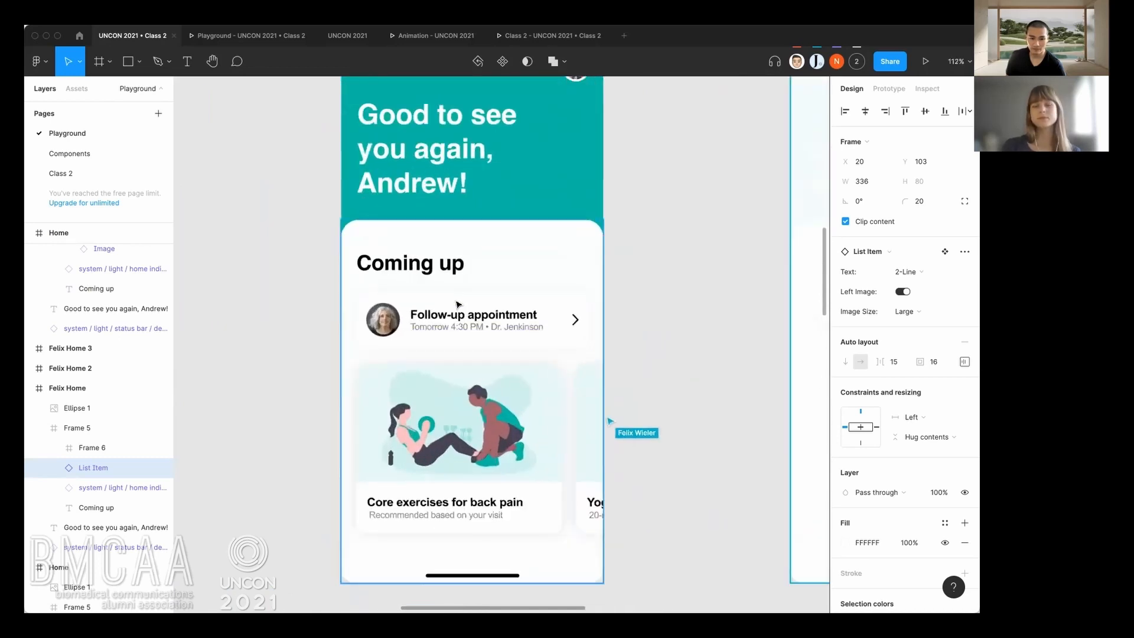
pyautogui.click(476, 314)
pyautogui.scroll(2, 476, 311)
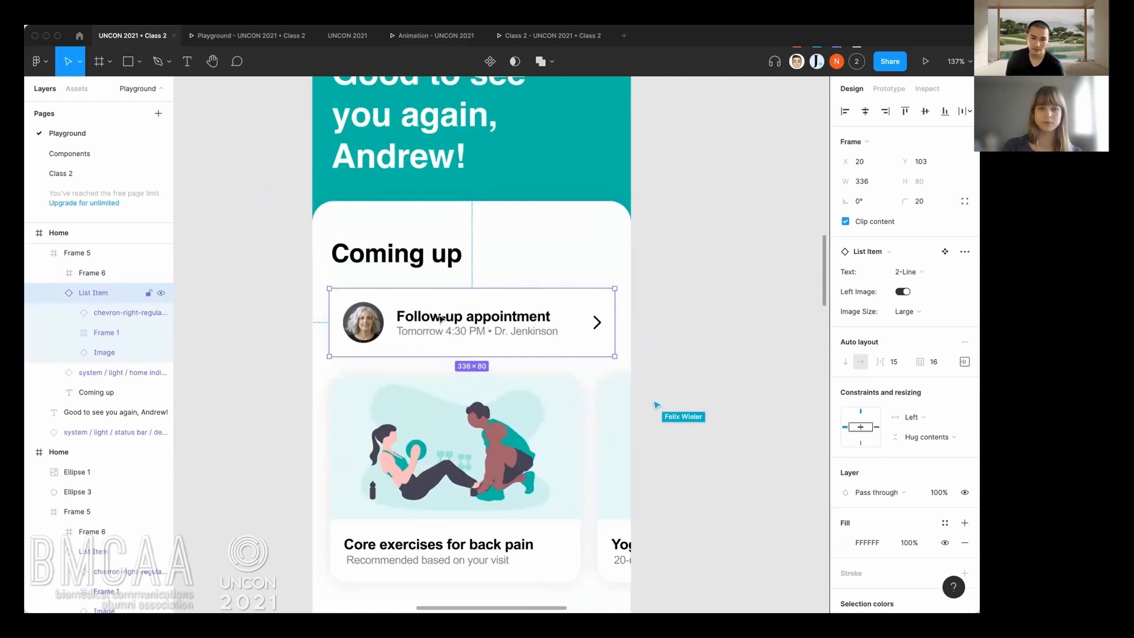
pyautogui.click(920, 273)
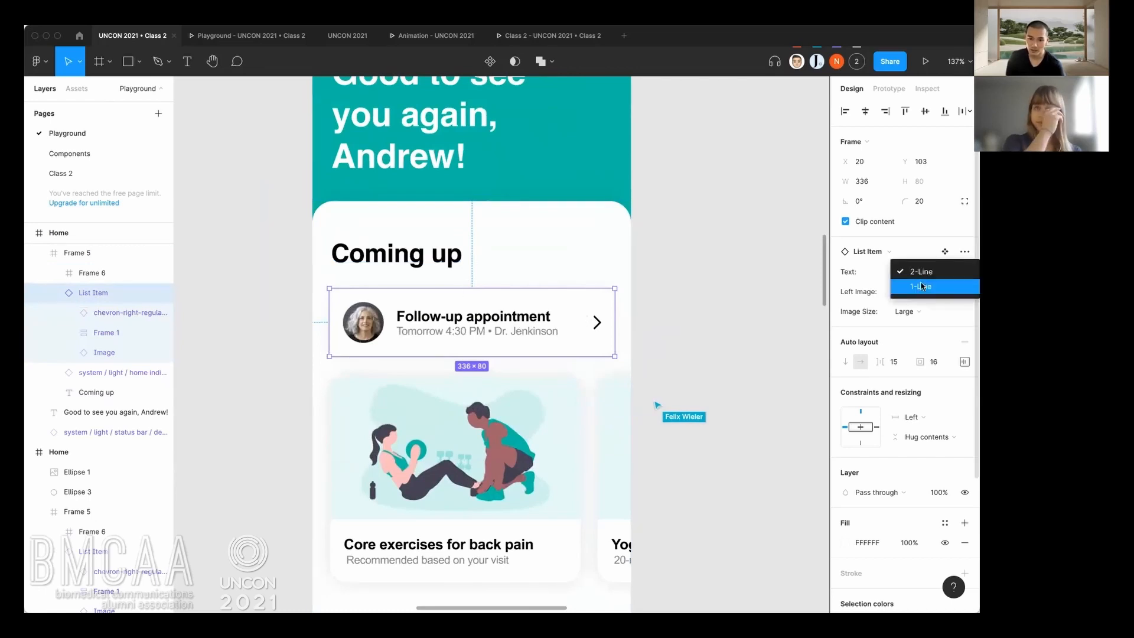
pyautogui.click(922, 286)
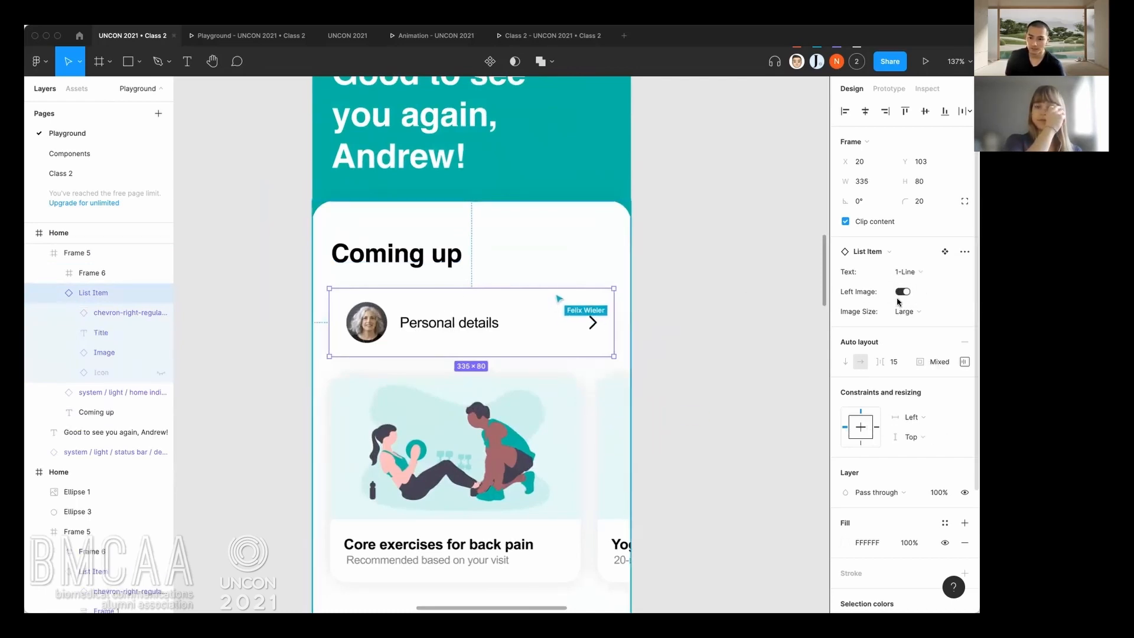
# Change the list item's title from the default text to "View provider's profile".
pyautogui.doubleClick(475, 322)
pyautogui.doubleClick(474, 322)
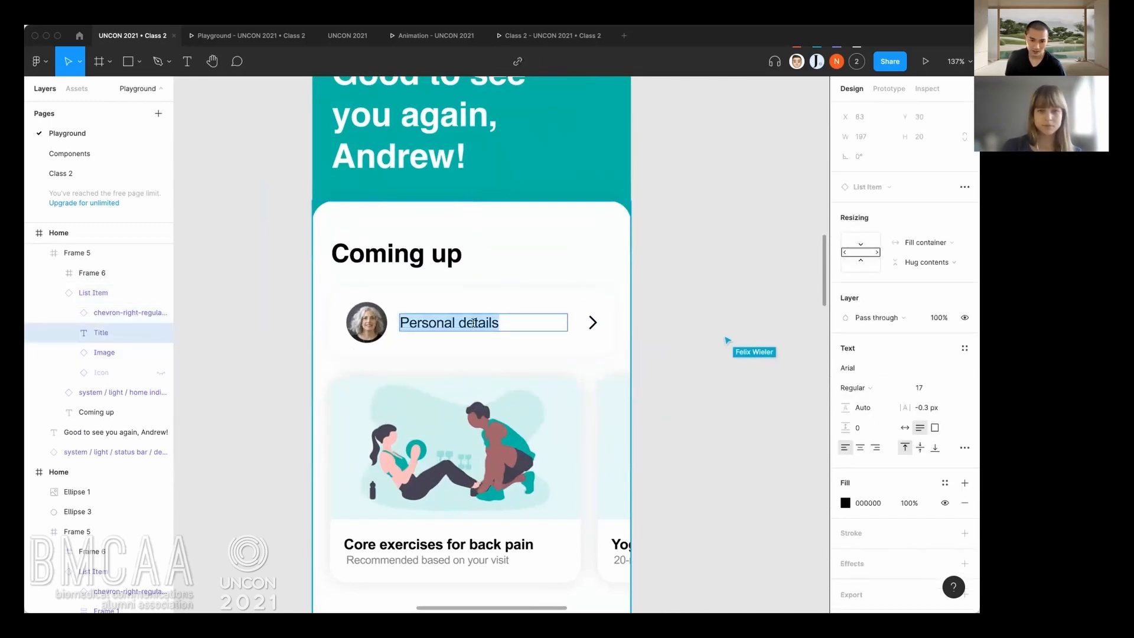
pyautogui.write('Fol')
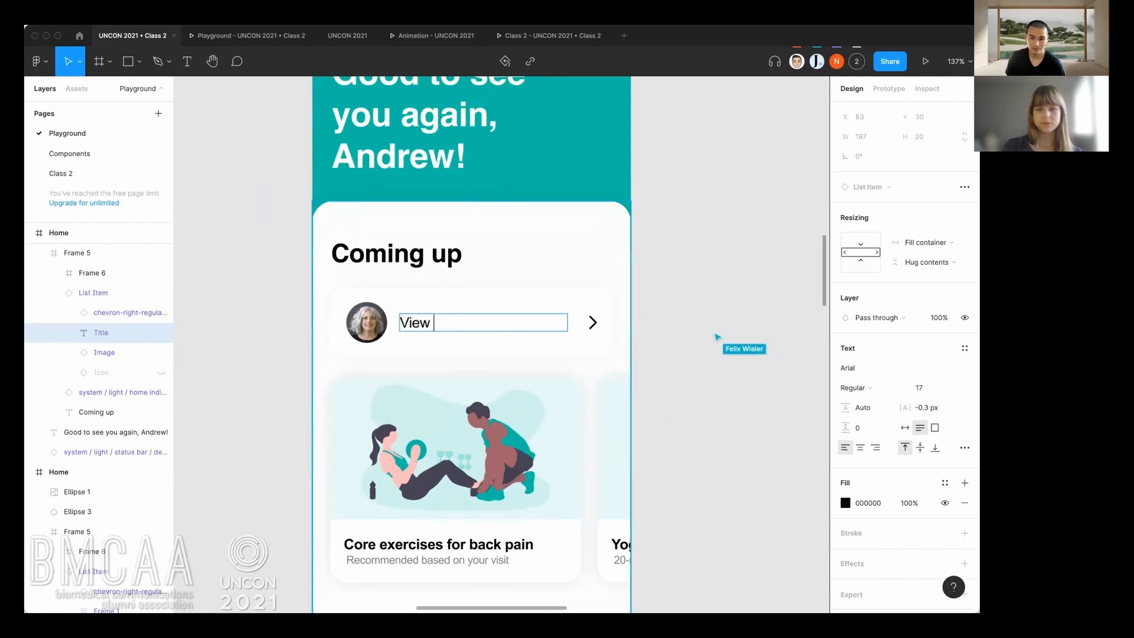
pyautogui.write('provider’s profile')
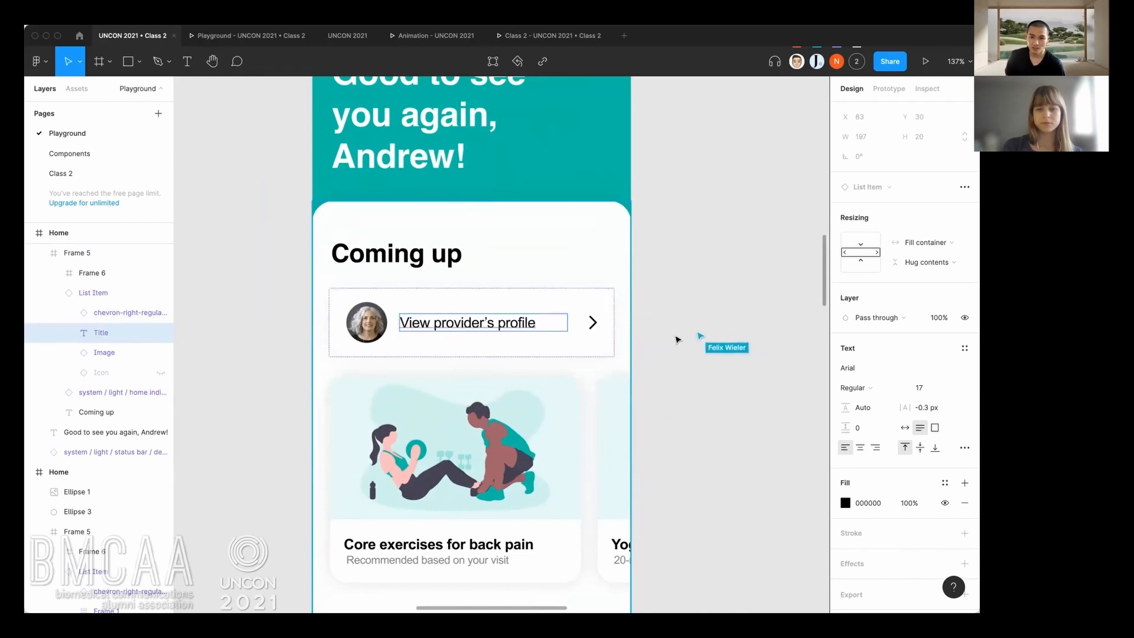
# Set the Image Size variant of the "View provider's profile" List Item to Small.
pyautogui.click(377, 323)
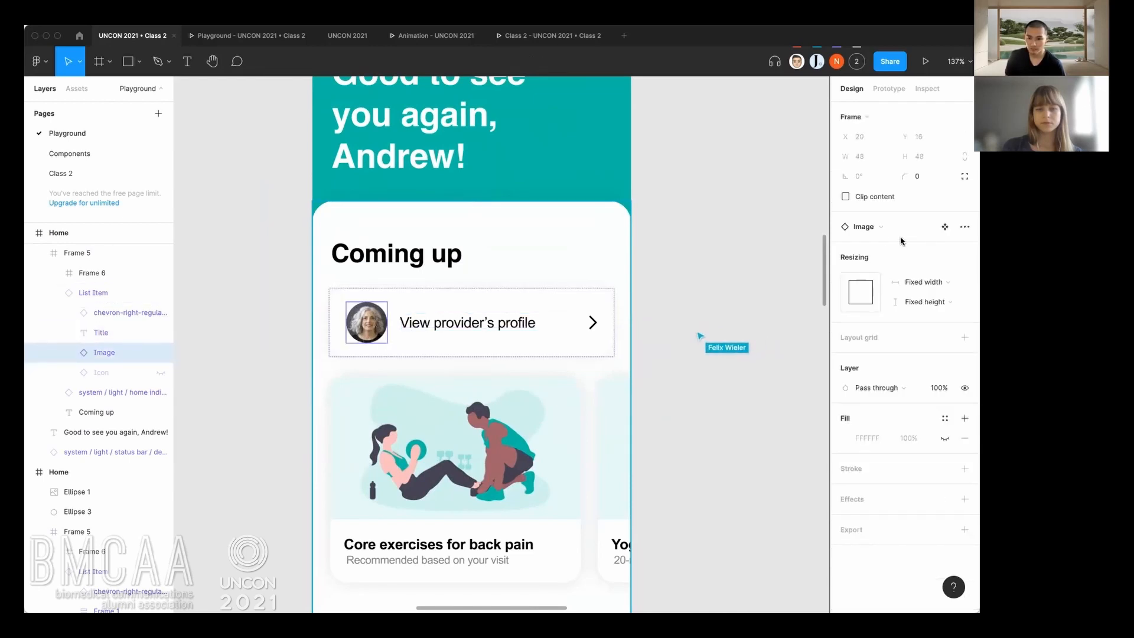
pyautogui.click(509, 291)
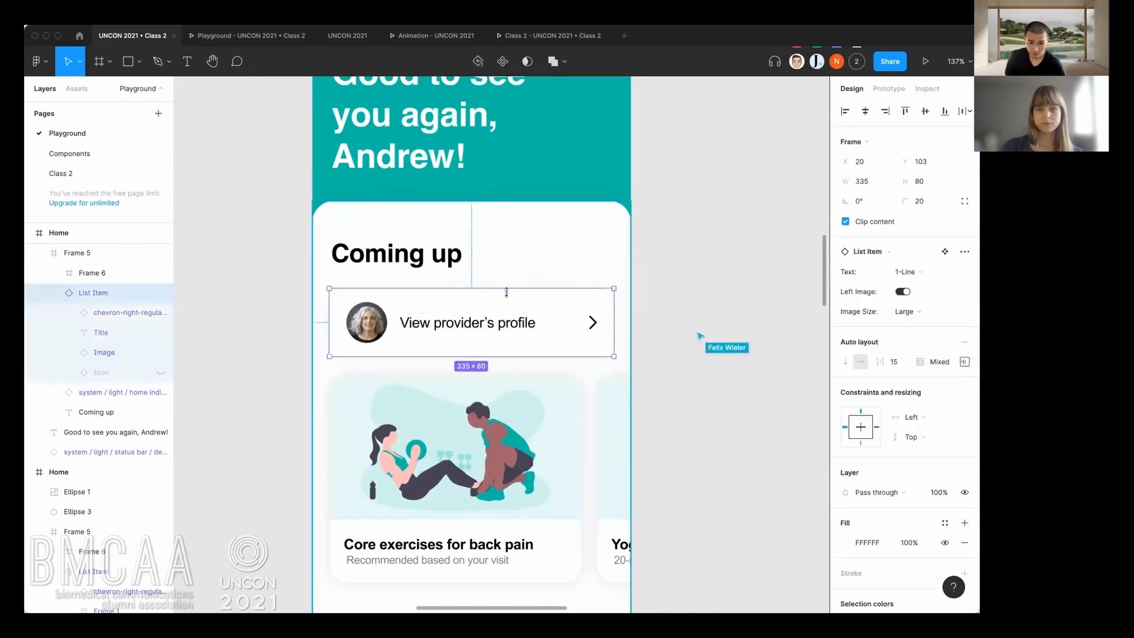
pyautogui.click(916, 320)
pyautogui.click(918, 326)
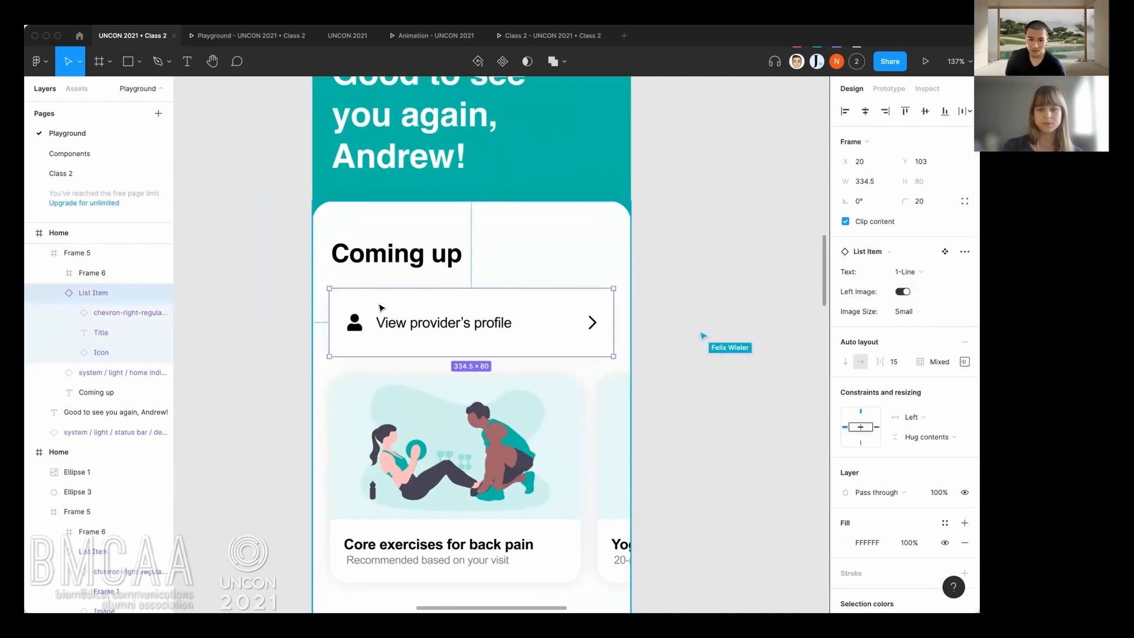
# Swap the user icon in the "View provider's profile" item for the cog-solid 1 component.
pyautogui.click(352, 331)
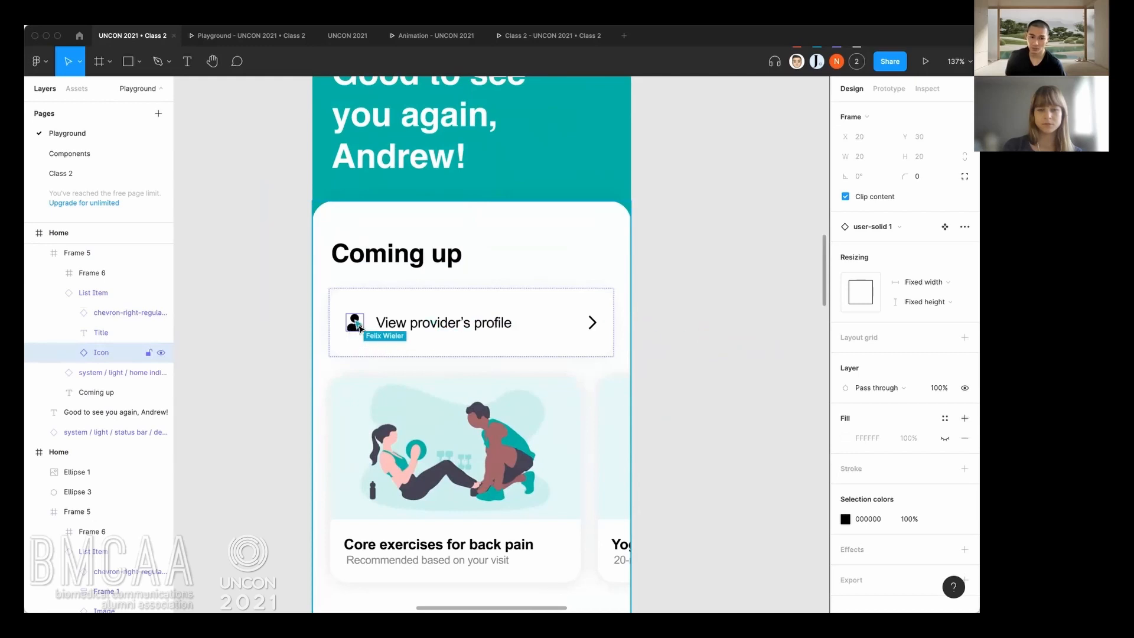
pyautogui.click(902, 228)
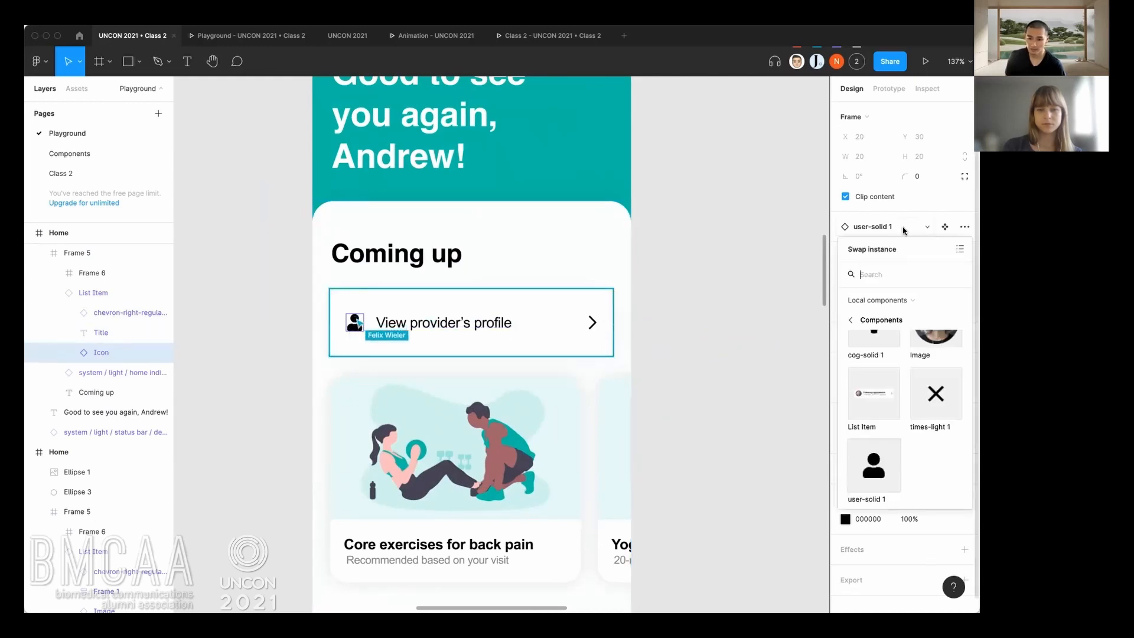
pyautogui.scroll(3, 895, 434)
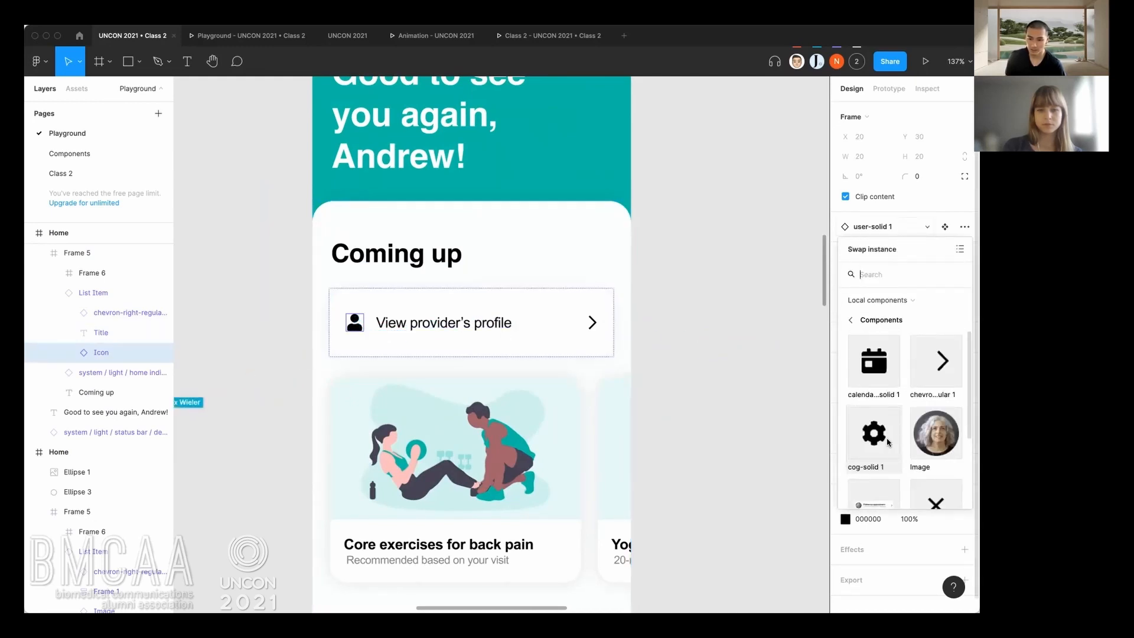
pyautogui.click(873, 439)
pyautogui.click(566, 328)
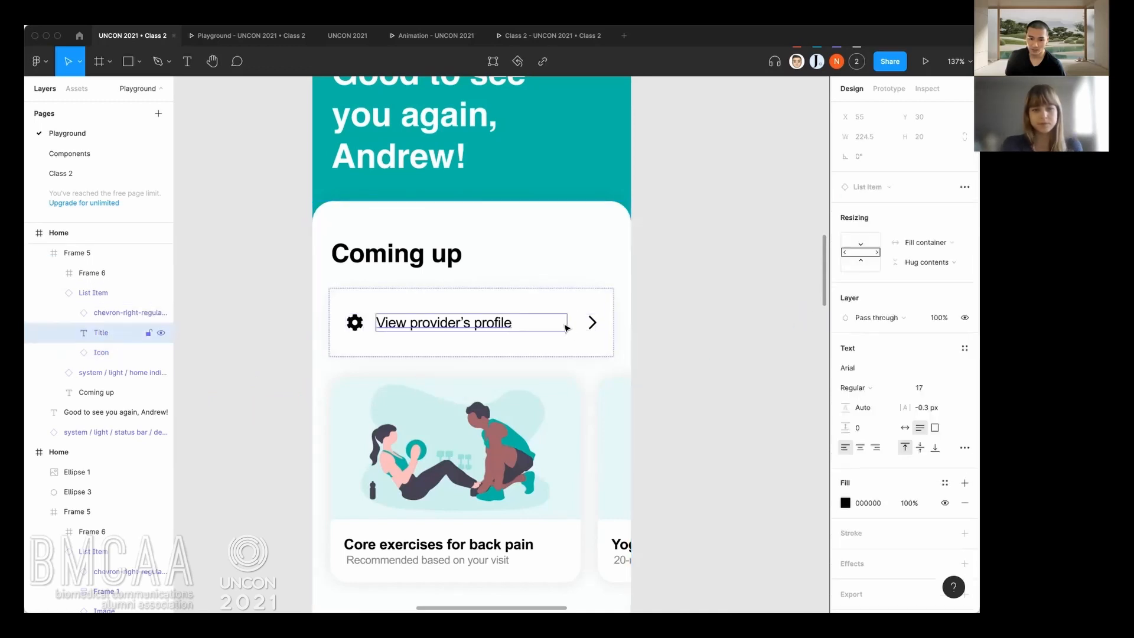
pyautogui.click(678, 337)
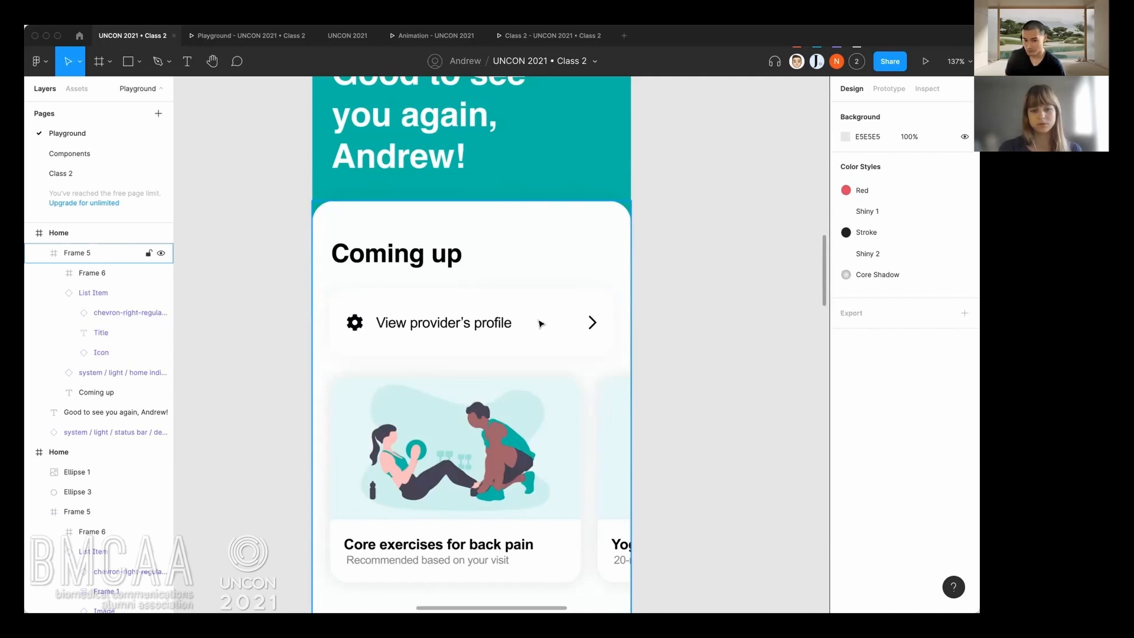
# On the Components page, move the List Item instance beside the component set, to about X 2689, Y 1391.
pyautogui.click(127, 160)
pyautogui.scroll(-2, 472, 367)
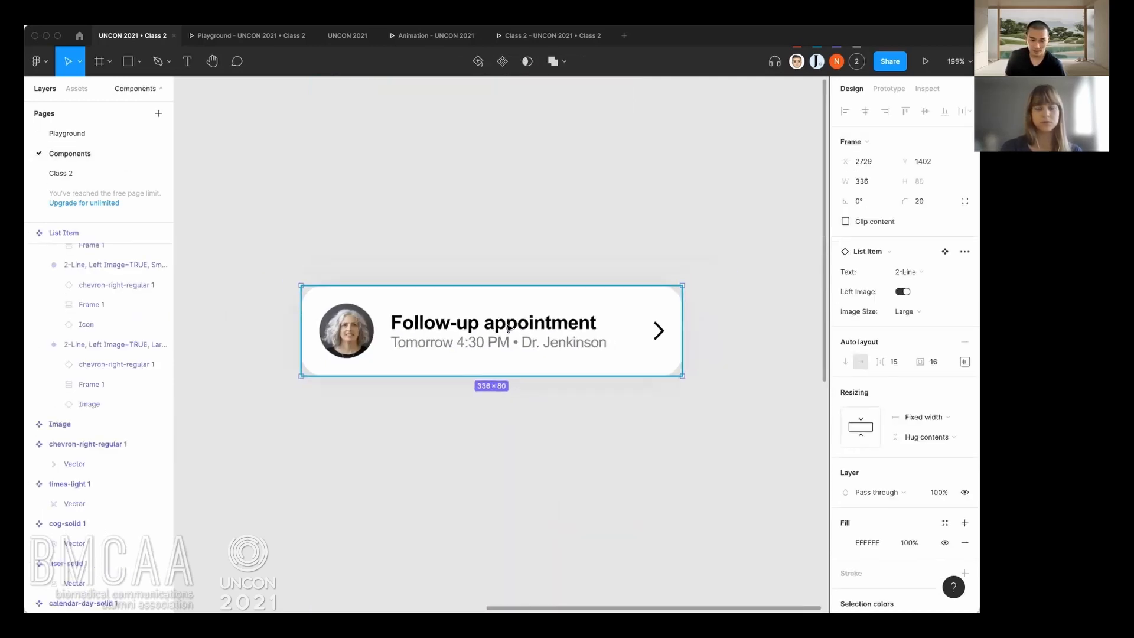
pyautogui.scroll(-8, 473, 323)
pyautogui.click(357, 262)
pyautogui.moveTo(399, 302); pyautogui.dragTo(494, 300)
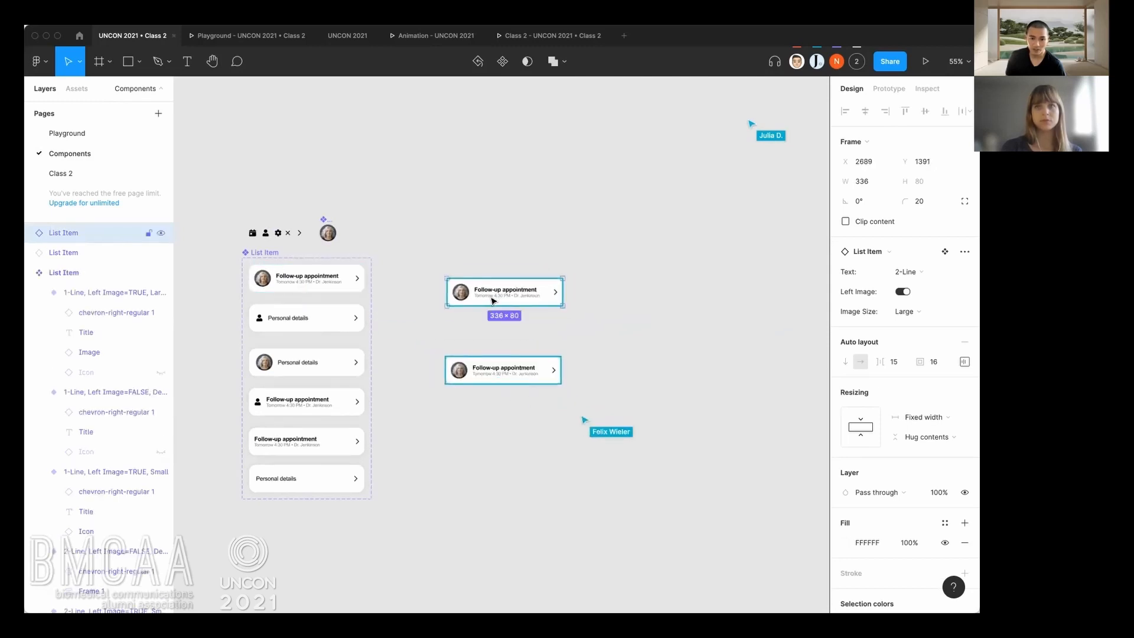
pyautogui.click(516, 336)
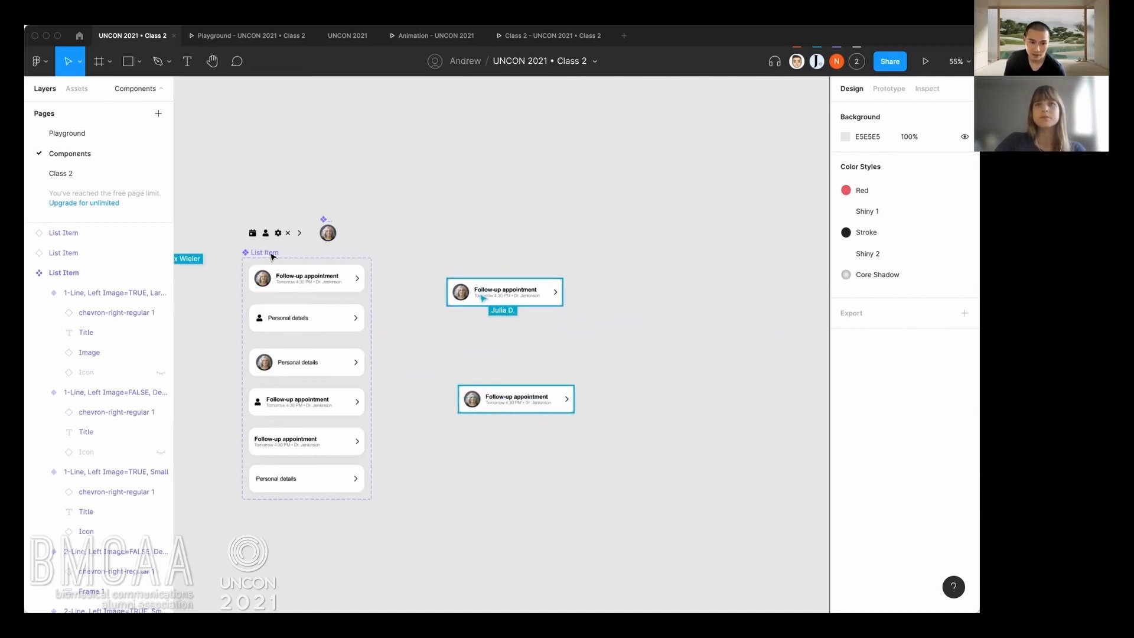
# Move the List Item instance down to about Y 1540 and detach it from its component.
pyautogui.click(398, 344)
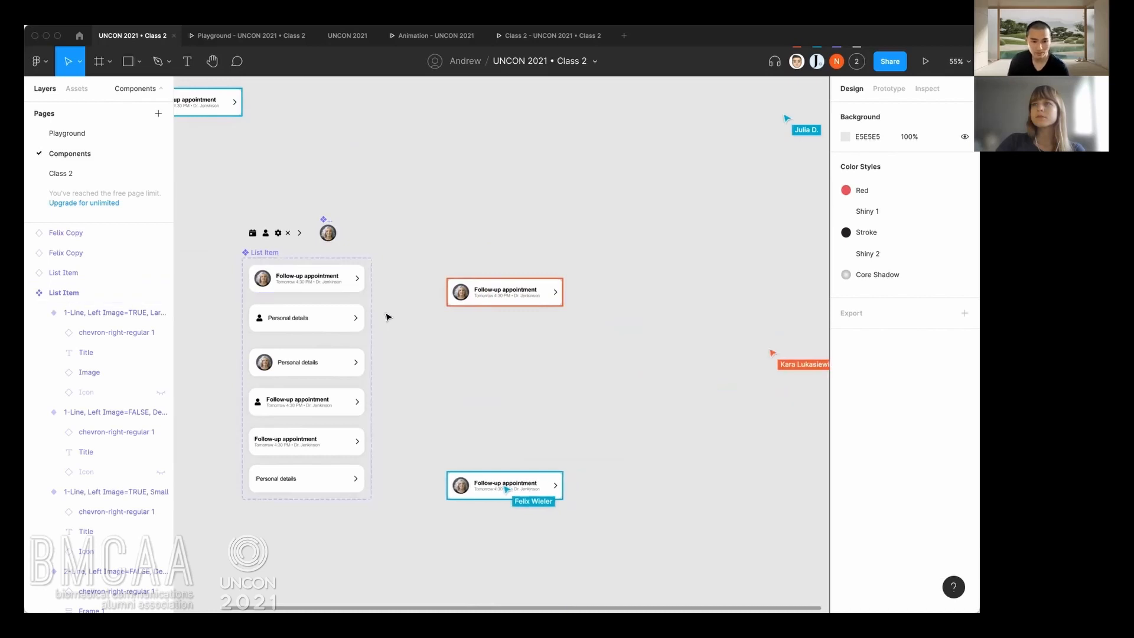
pyautogui.scroll(3, 391, 317)
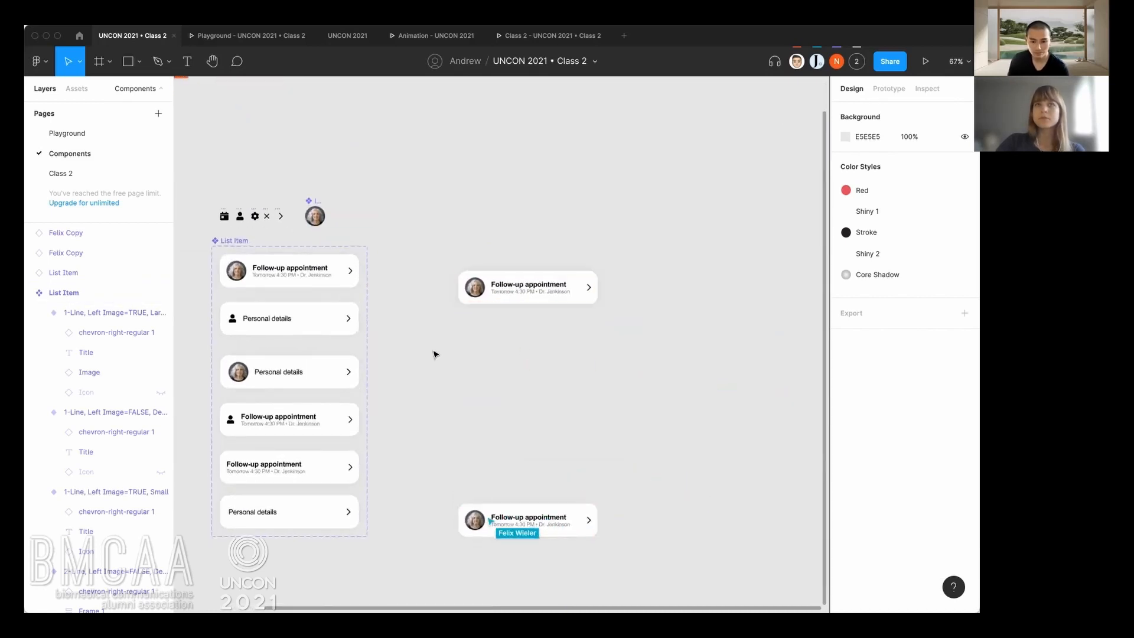
pyautogui.keyDown('alt'); pyautogui.moveTo(530, 302); pyautogui.dragTo(531, 364); pyautogui.keyUp('alt')
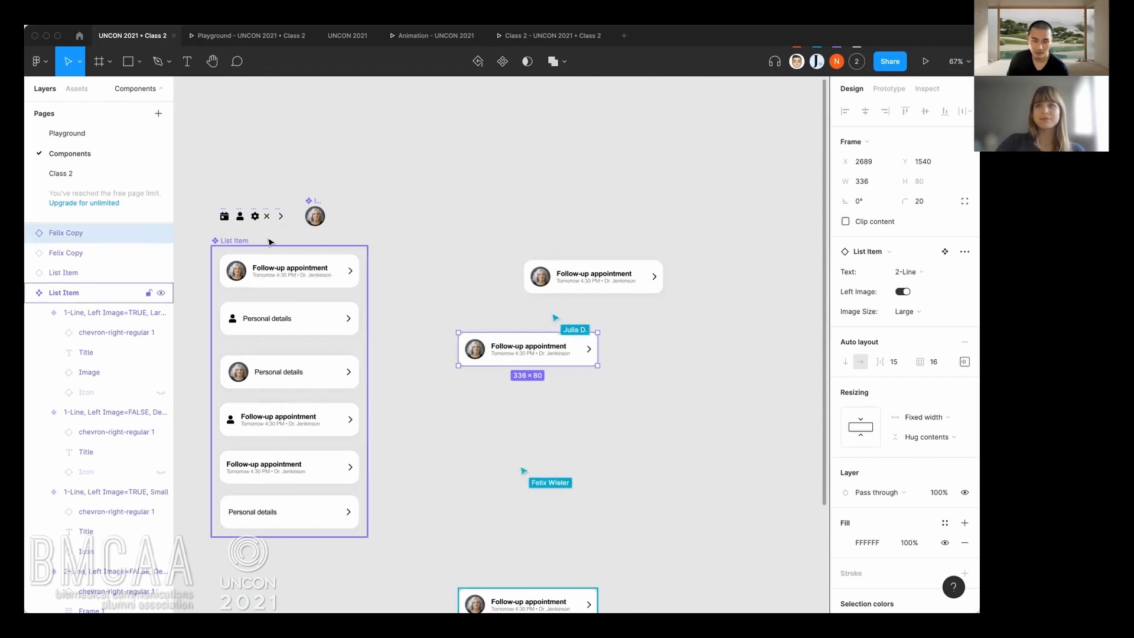
pyautogui.rightClick(500, 352)
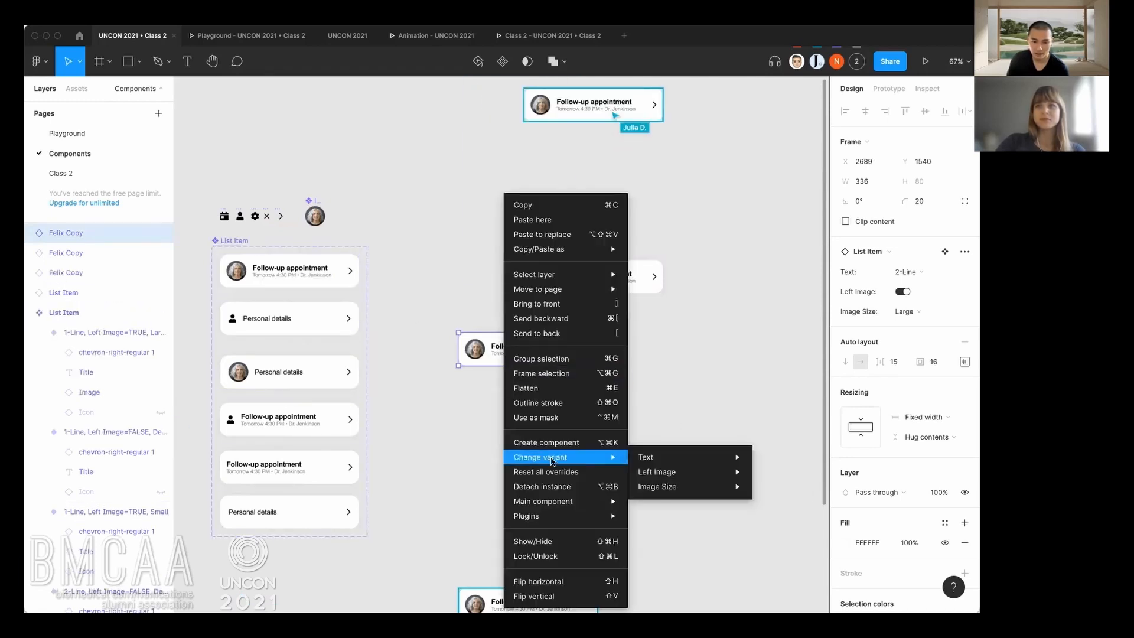
pyautogui.click(555, 491)
pyautogui.click(506, 403)
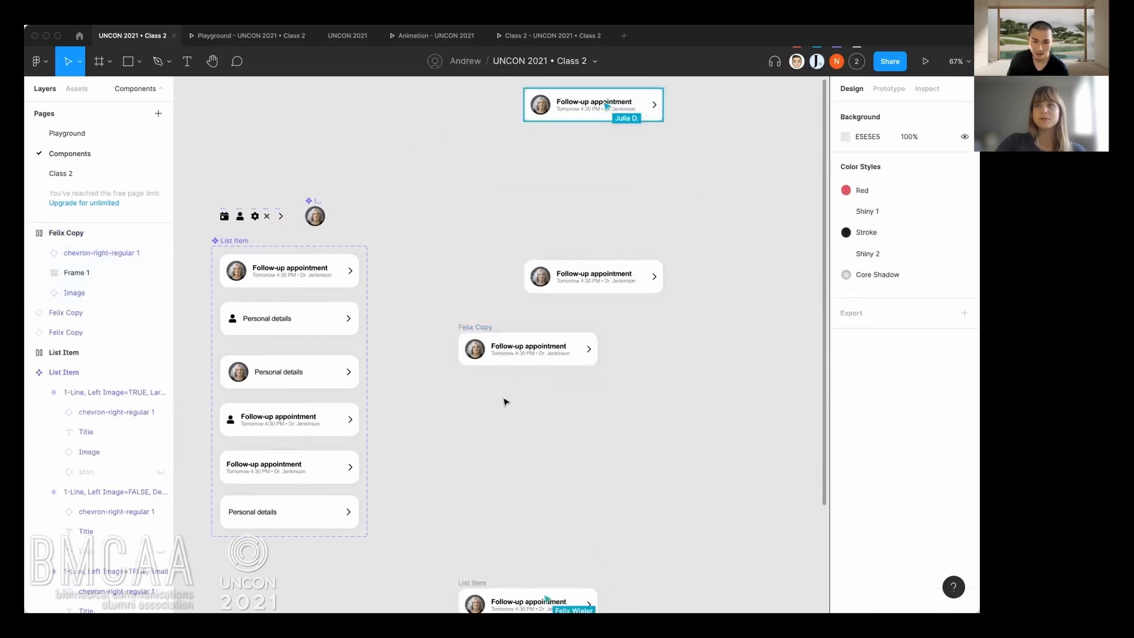
# Rename the detached Follow-up appointment frame as "List Item".
pyautogui.doubleClick(490, 328)
pyautogui.write('List Item')
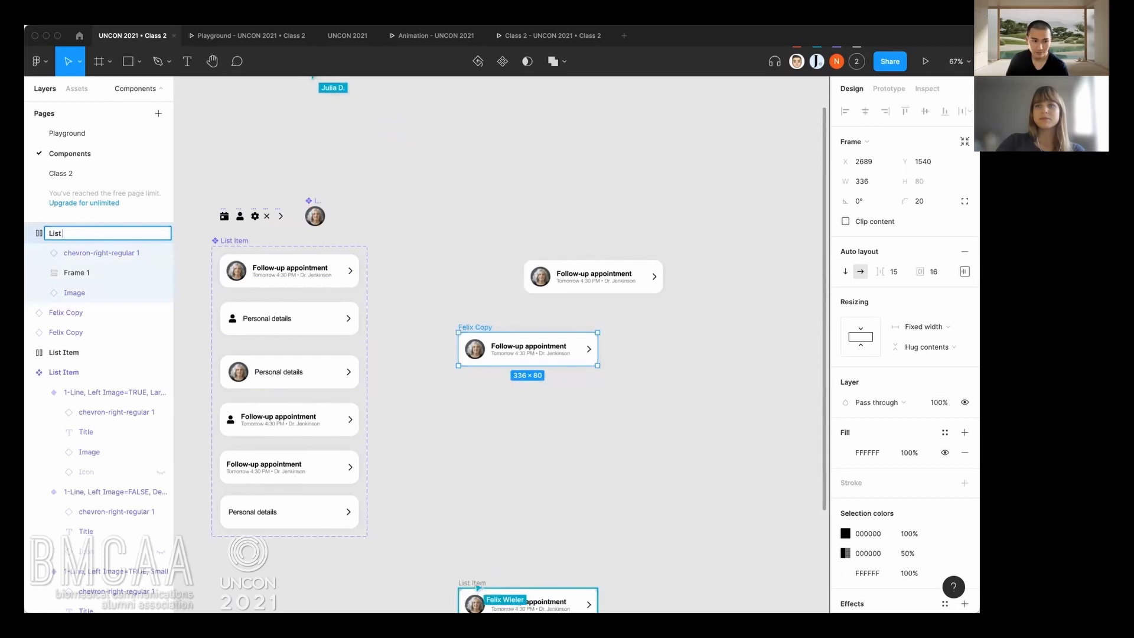
pyautogui.press('Return')
pyautogui.click(476, 425)
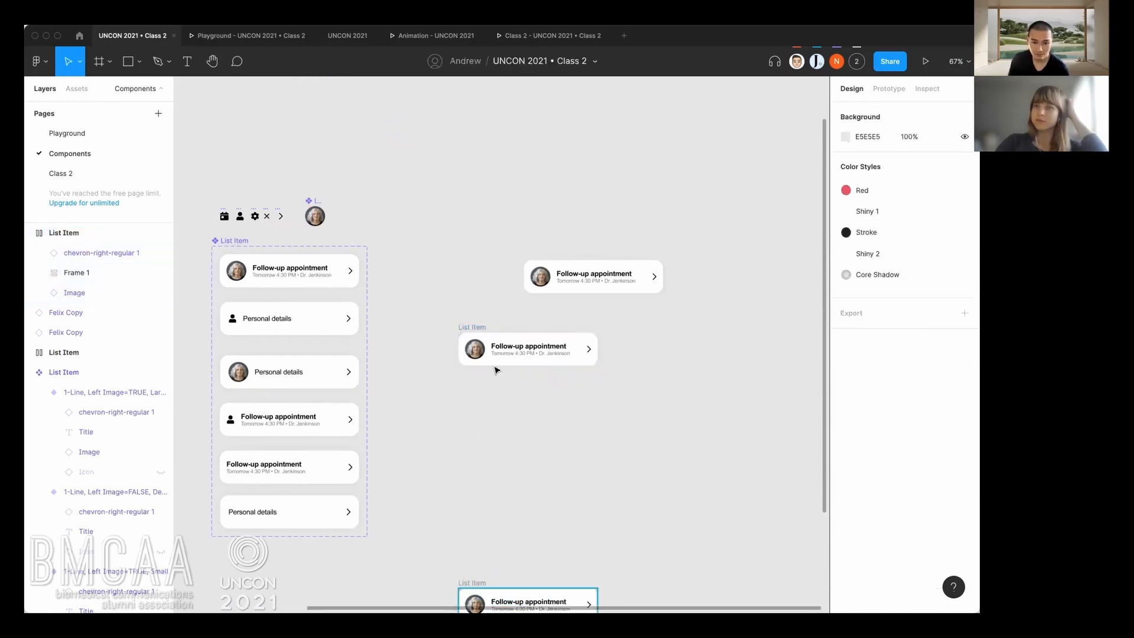
pyautogui.click(498, 355)
pyautogui.click(485, 412)
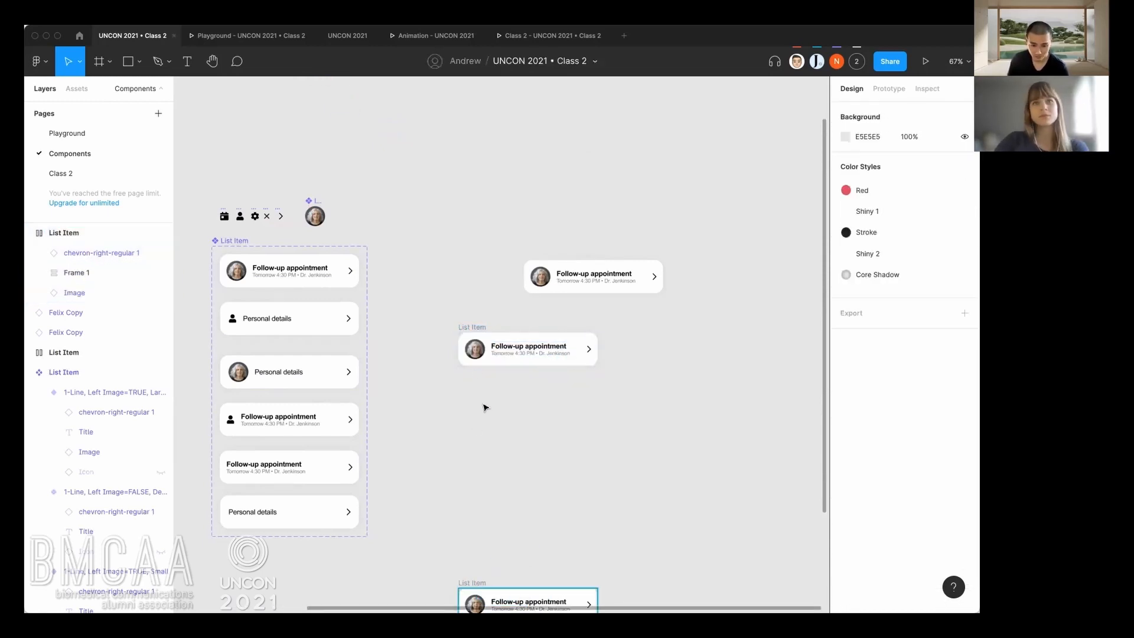
# Move the detached List Item frame slightly on the canvas, to about X 2679, Y 1543.
pyautogui.scroll(3, 484, 407)
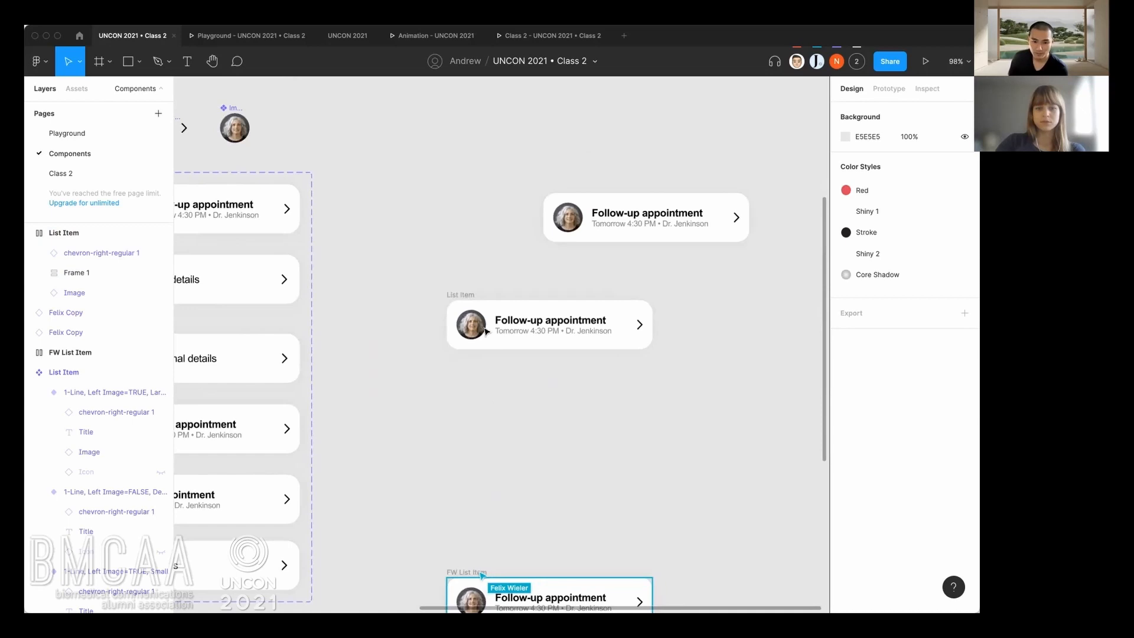
pyautogui.click(467, 297)
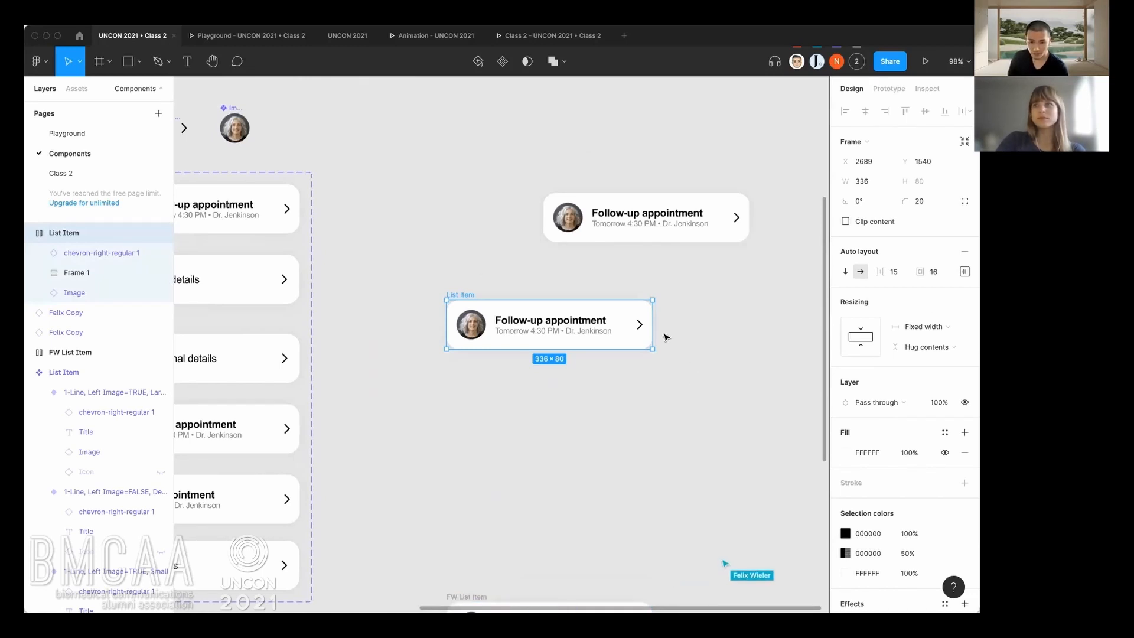
pyautogui.scroll(5, 534, 300)
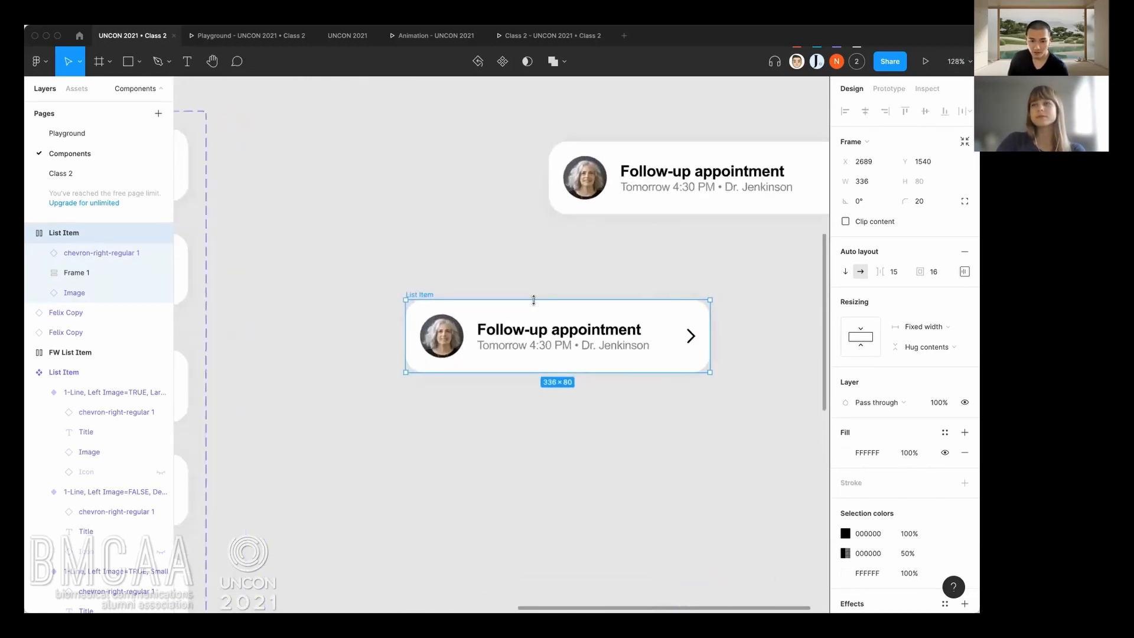
pyautogui.scroll(1, 534, 300)
pyautogui.scroll(2, 513, 285)
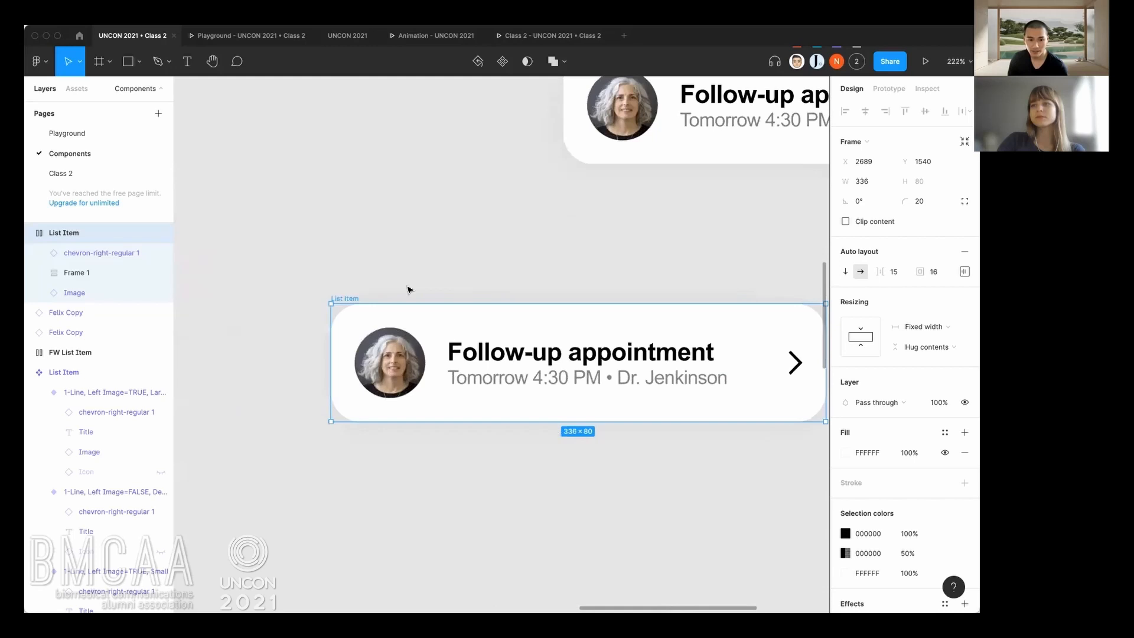
pyautogui.moveTo(352, 299); pyautogui.dragTo(333, 304)
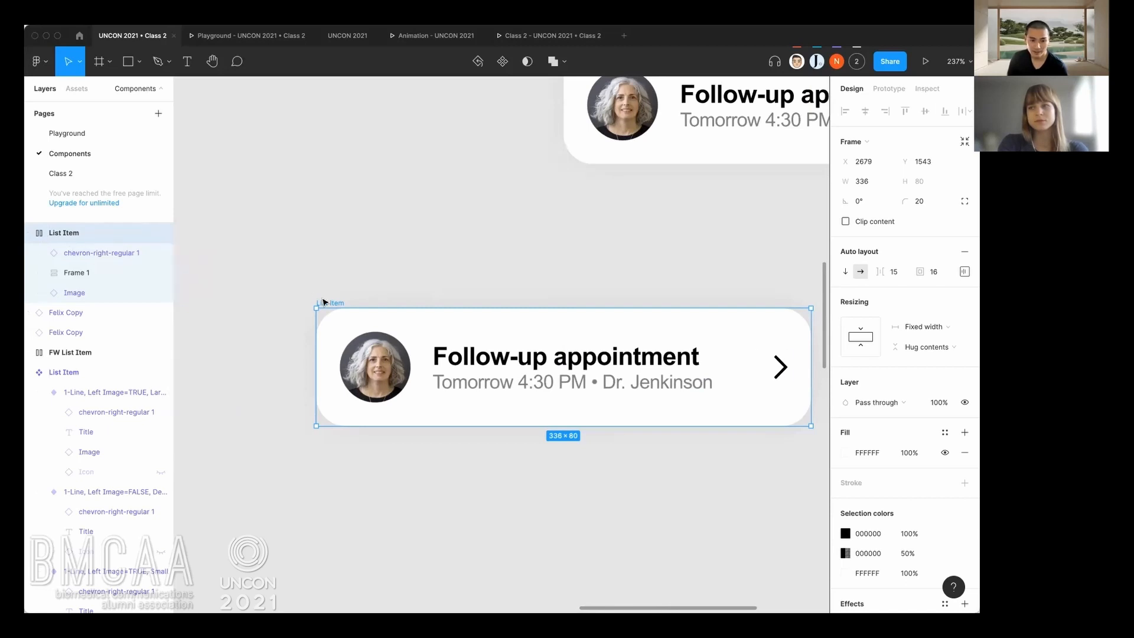
# Move the detached List Item frame up and left on the canvas, to about X 2658, Y 1524.
pyautogui.moveTo(334, 305); pyautogui.dragTo(325, 304)
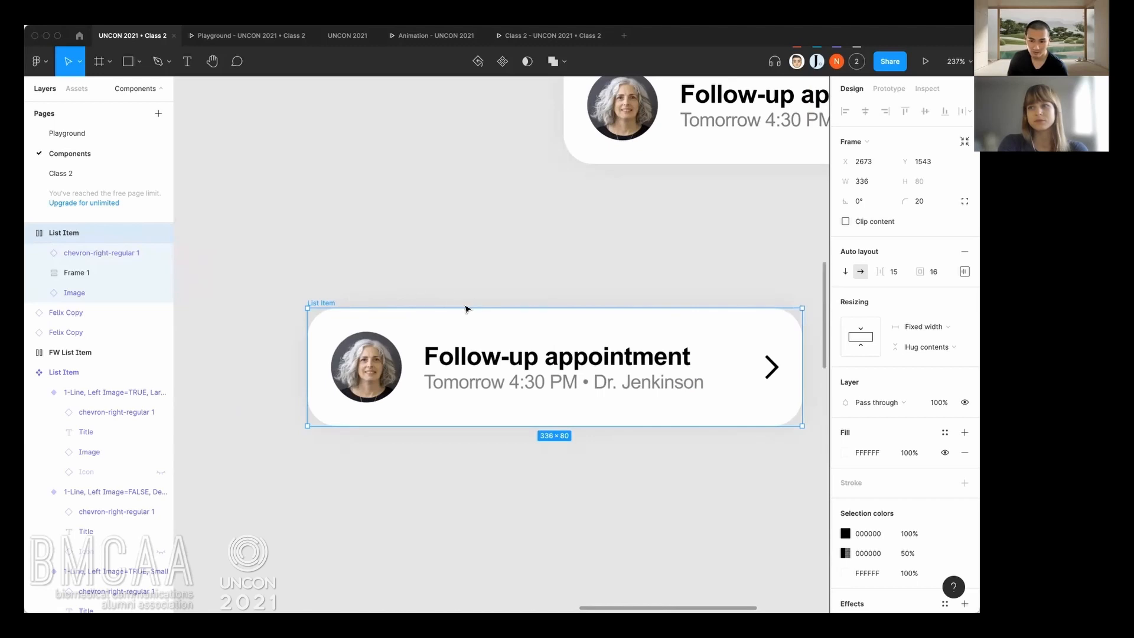
pyautogui.moveTo(334, 303); pyautogui.dragTo(312, 275)
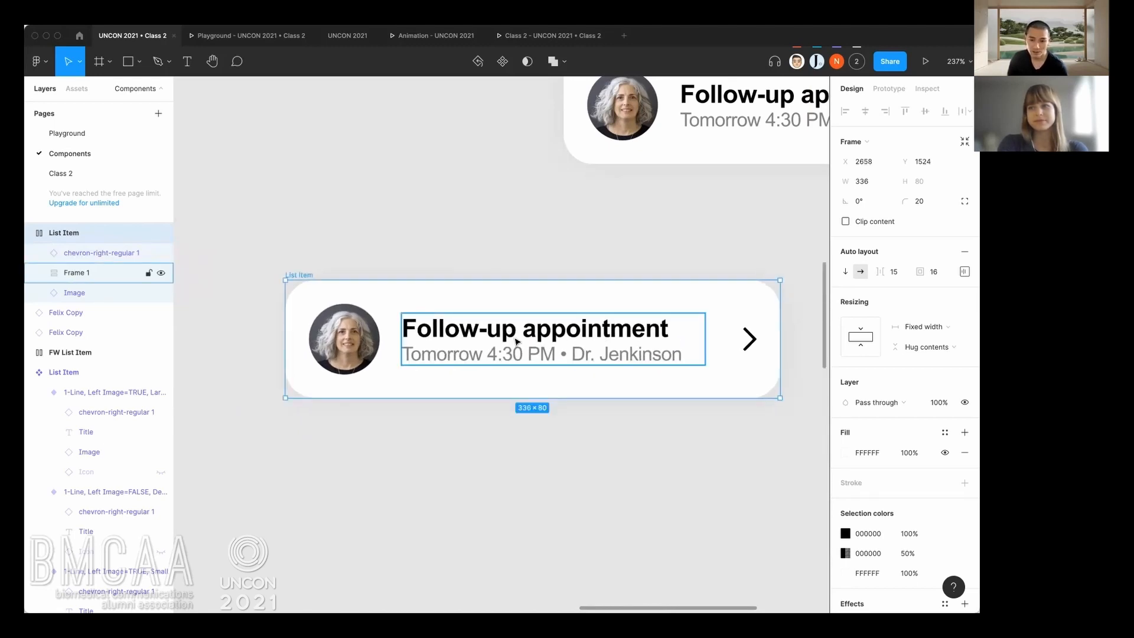
pyautogui.scroll(-2, 514, 337)
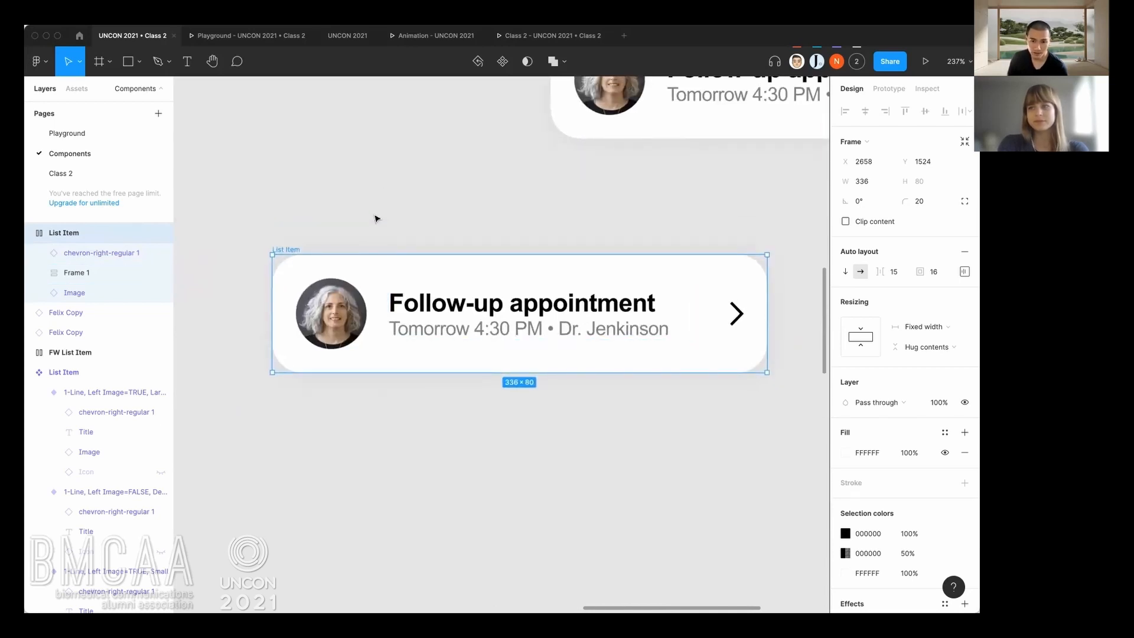
pyautogui.scroll(-2, 376, 216)
pyautogui.scroll(-2, 594, 396)
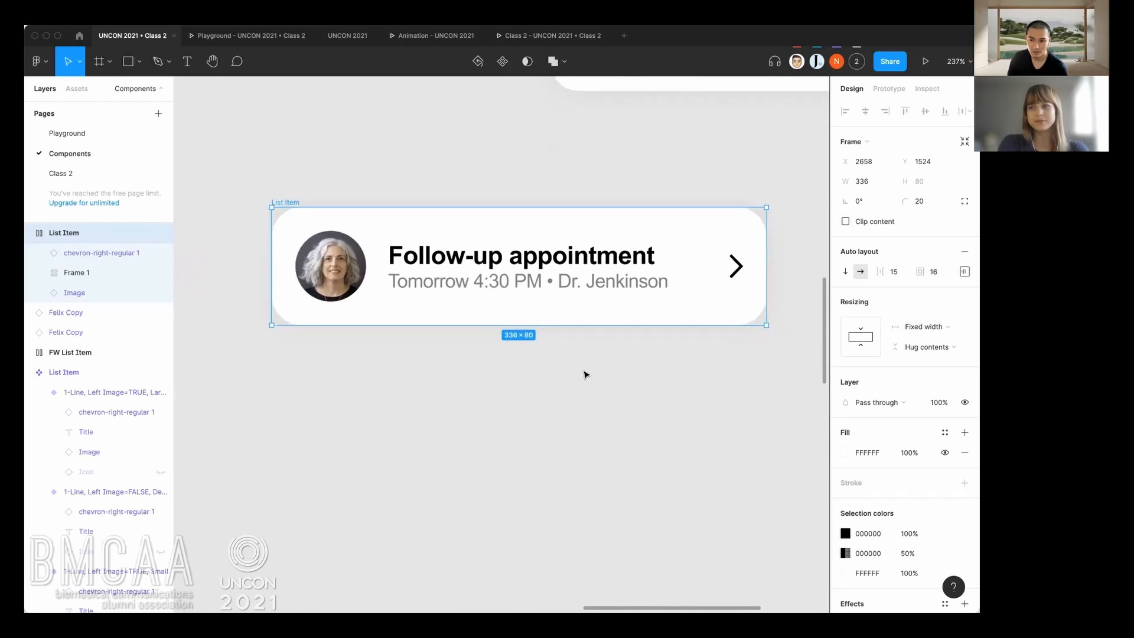
pyautogui.scroll(1, 586, 375)
pyautogui.scroll(-2, 579, 360)
pyautogui.click(496, 376)
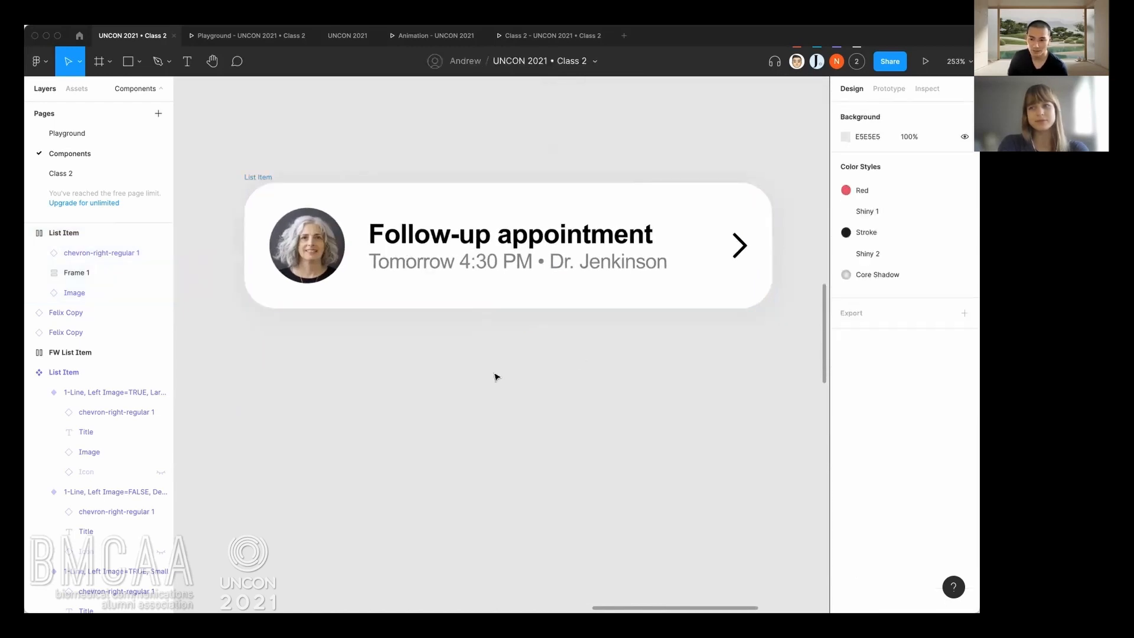
# Copy the portrait image from the detached List Item frame and place the duplicate on the empty canvas below it.
pyautogui.click(318, 254)
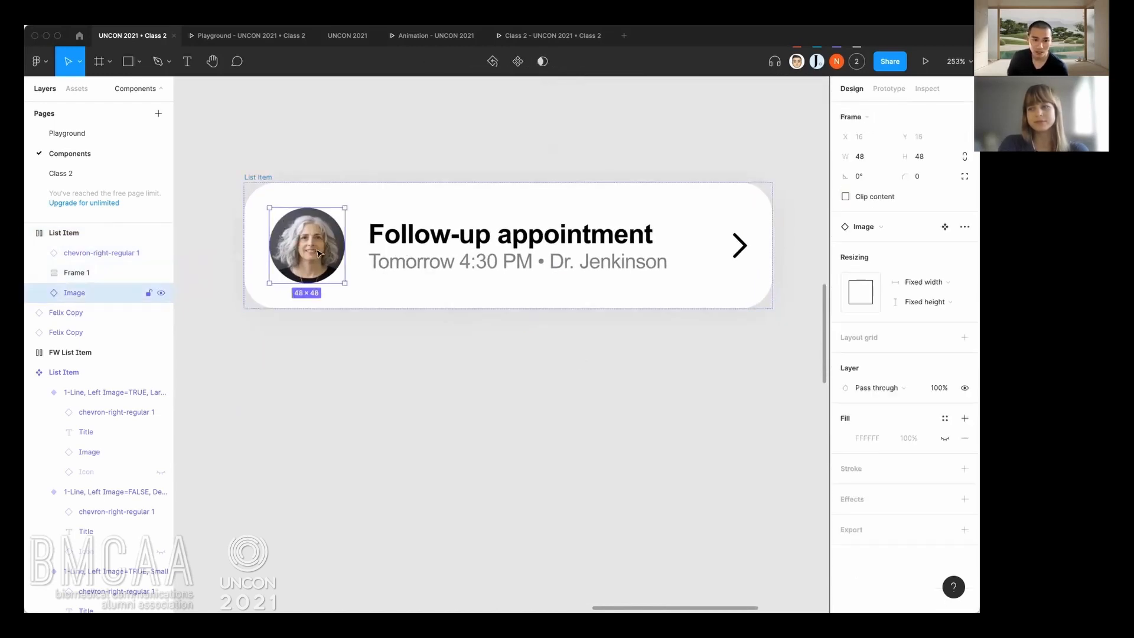
pyautogui.moveTo(313, 275)
pyautogui.mouseDown()
pyautogui.moveTo(343, 475)
pyautogui.moveTo(313, 276)
pyautogui.mouseUp()
pyautogui.click(363, 435)
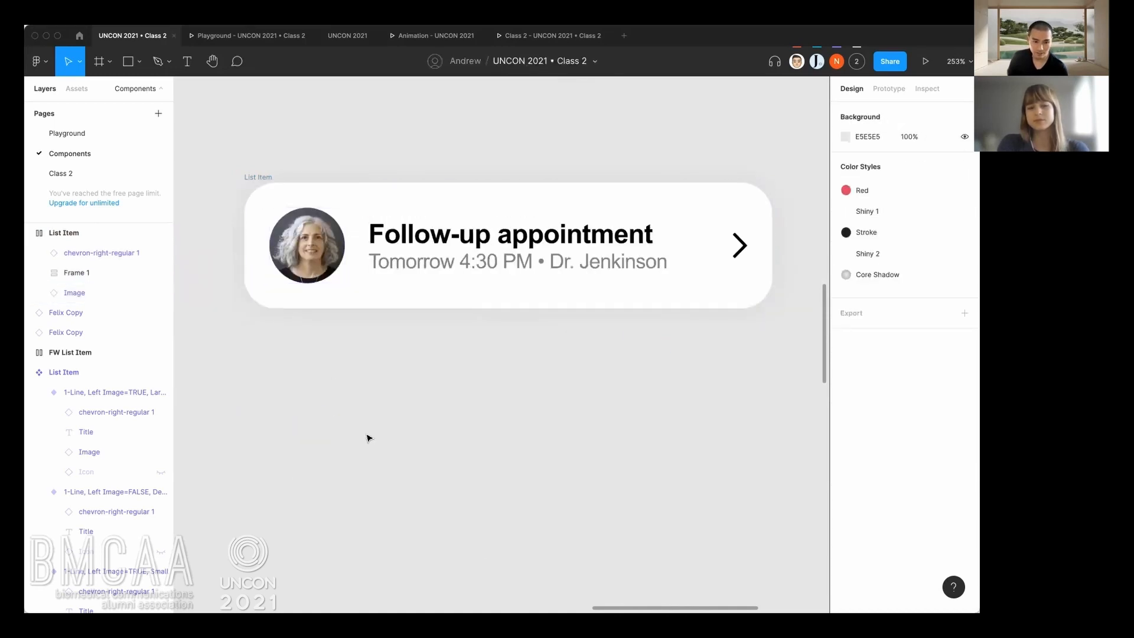
pyautogui.press('super+v')
pyautogui.moveTo(383, 266); pyautogui.dragTo(324, 460)
# Duplicate the List Item's text frame with title and meta lines, and place the copy beside the loose portrait.
pyautogui.click(454, 271)
pyautogui.press('super+c')
pyautogui.click(488, 410)
pyautogui.press('super+v')
pyautogui.moveTo(607, 266); pyautogui.dragTo(465, 465)
pyautogui.click(459, 393)
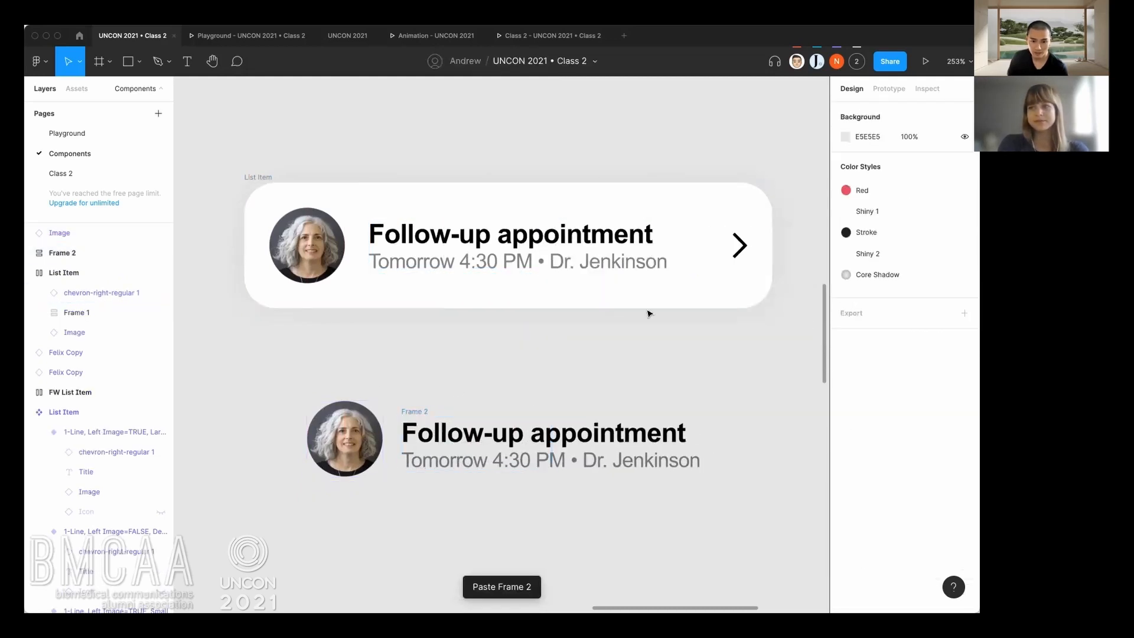
# Duplicate the List Item's right chevron and place the copy at the right end of the loose text.
pyautogui.click(735, 260)
pyautogui.click(741, 394)
pyautogui.hotkey('ctrl', 'v')
pyautogui.moveTo(736, 247); pyautogui.dragTo(727, 454)
pyautogui.click(617, 422)
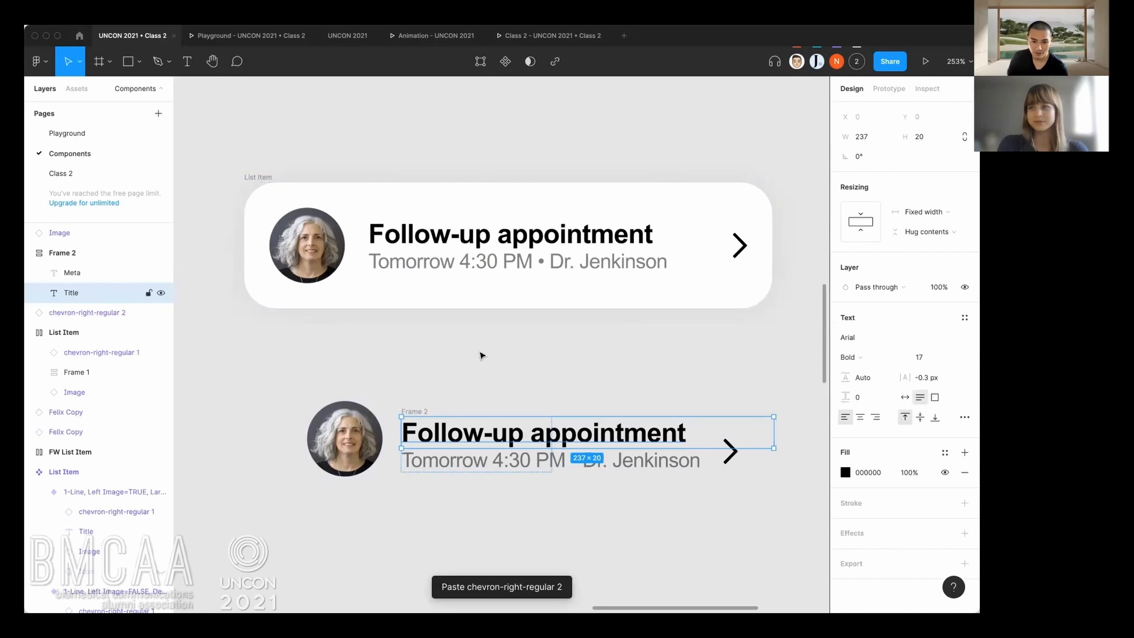
pyautogui.click(384, 373)
# Draw a frame about 299 × 56 around the loose portrait, text and chevron, and add auto layout to it.
pyautogui.moveTo(272, 376); pyautogui.dragTo(759, 520)
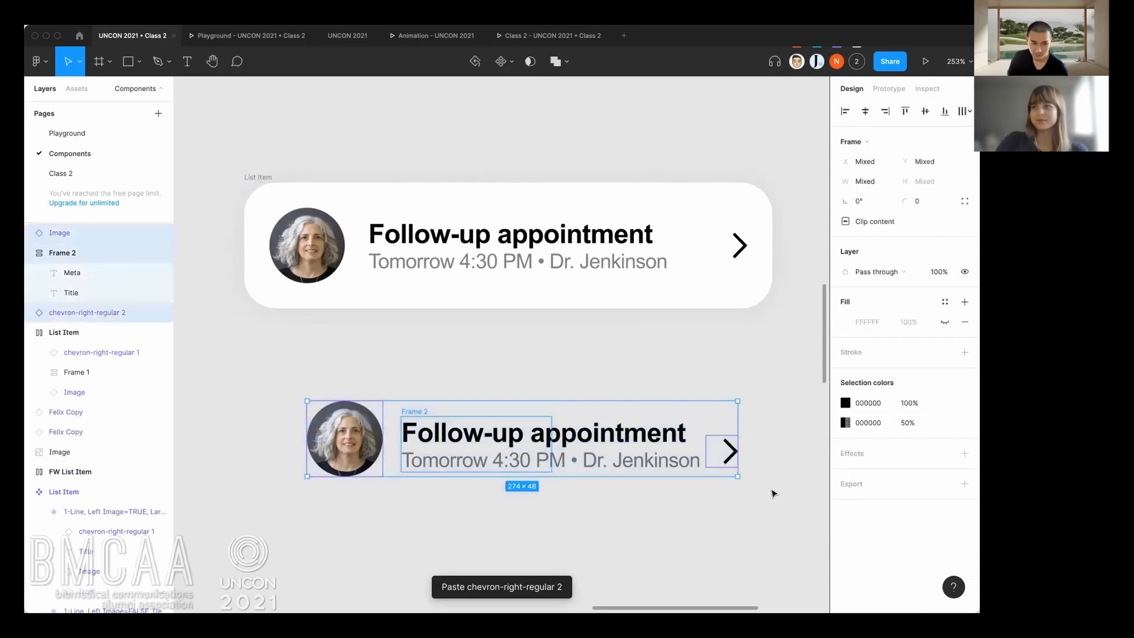
pyautogui.click(758, 492)
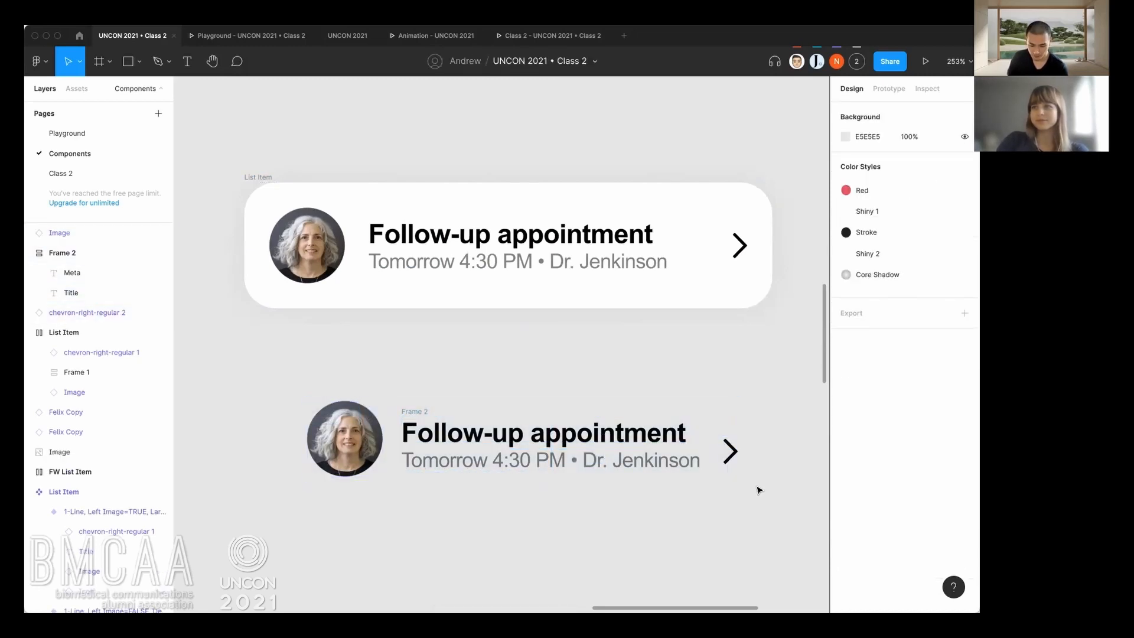
pyautogui.press('f')
pyautogui.moveTo(764, 483)
pyautogui.mouseDown()
pyautogui.moveTo(284, 377)
pyautogui.moveTo(294, 394)
pyautogui.mouseUp()
pyautogui.click(318, 385)
pyautogui.click(316, 389)
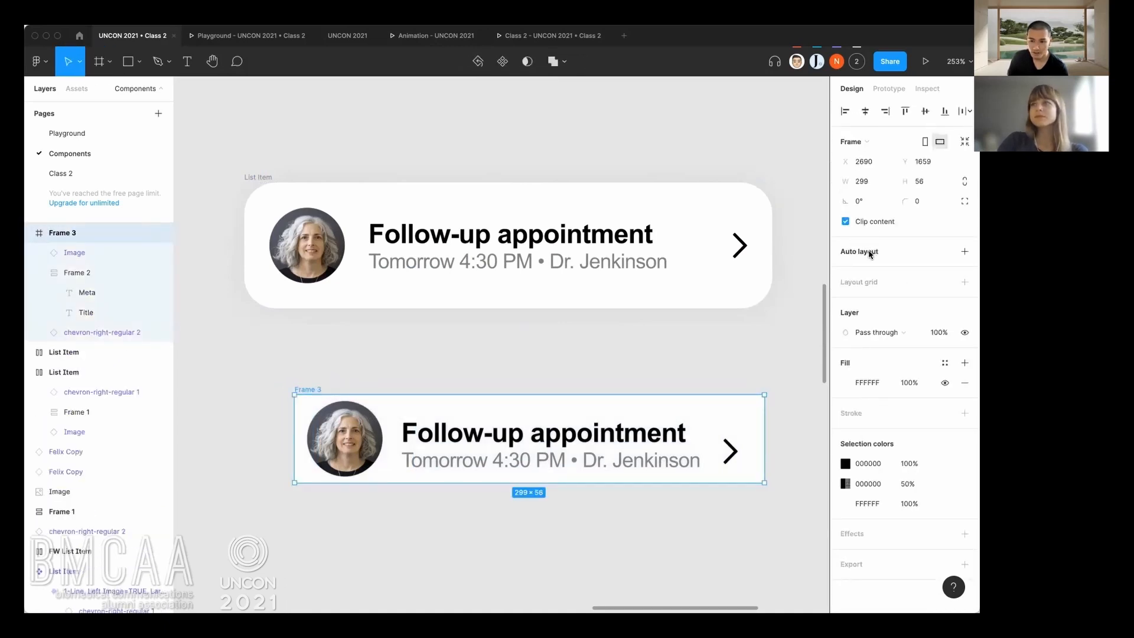
pyautogui.click(964, 252)
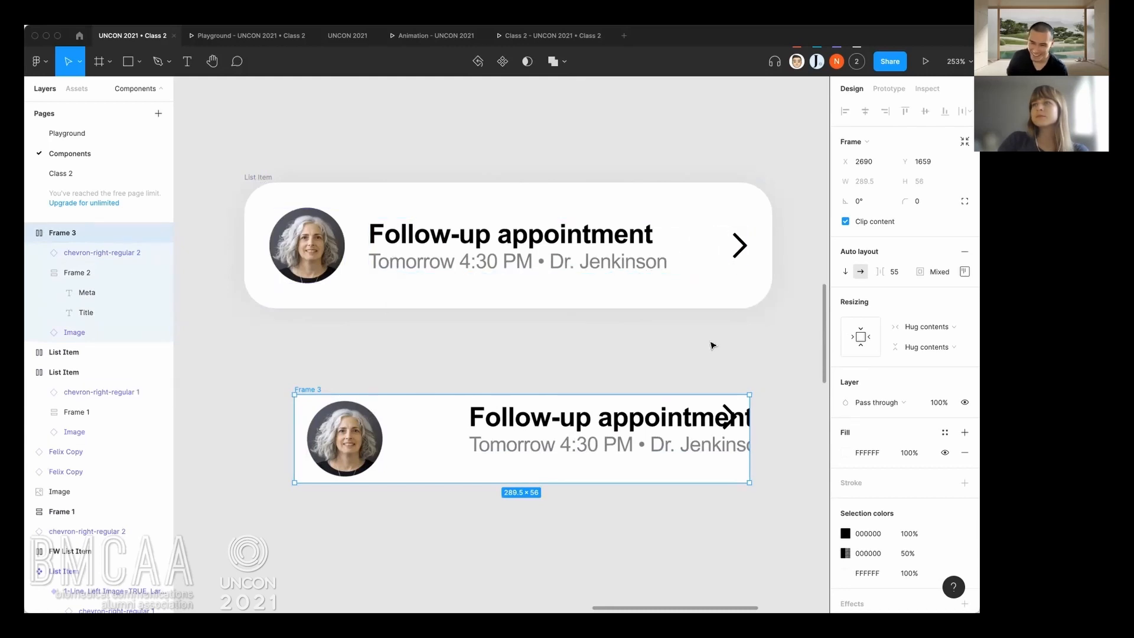
# Switch the new frame's auto layout direction between vertical and horizontal, ending on horizontal.
pyautogui.click(848, 274)
pyautogui.scroll(-5, 587, 455)
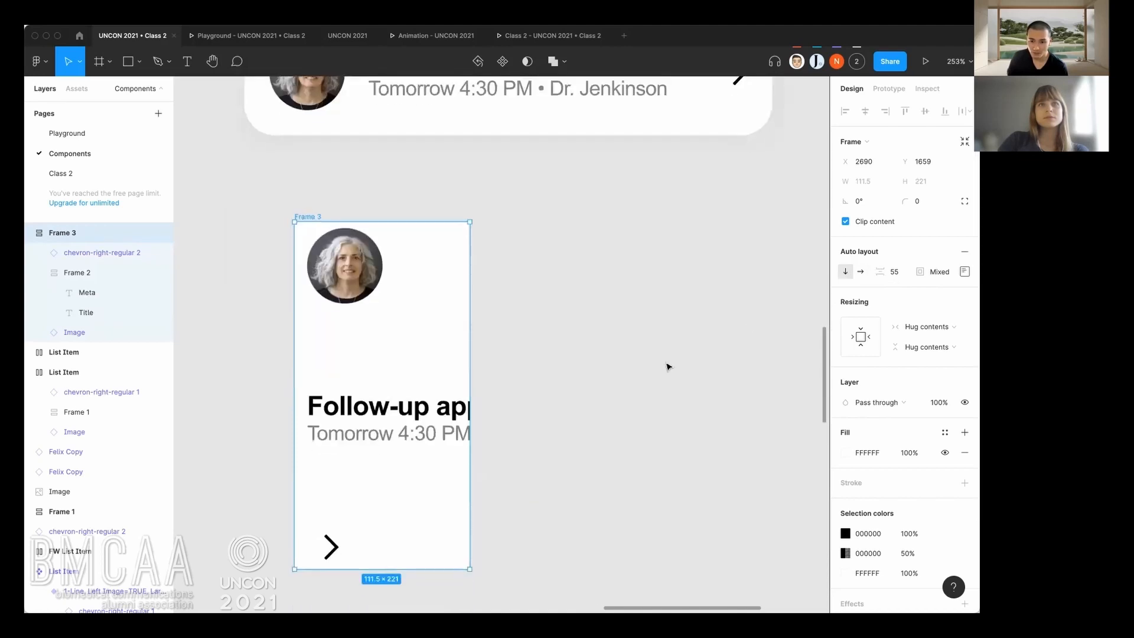
pyautogui.click(861, 273)
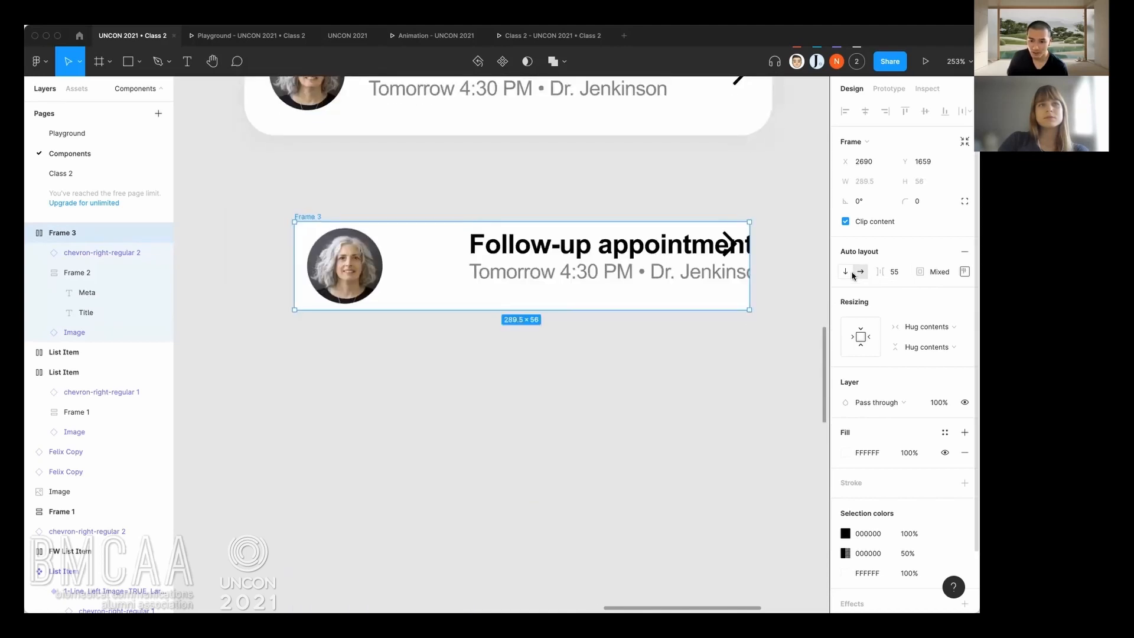
pyautogui.click(851, 275)
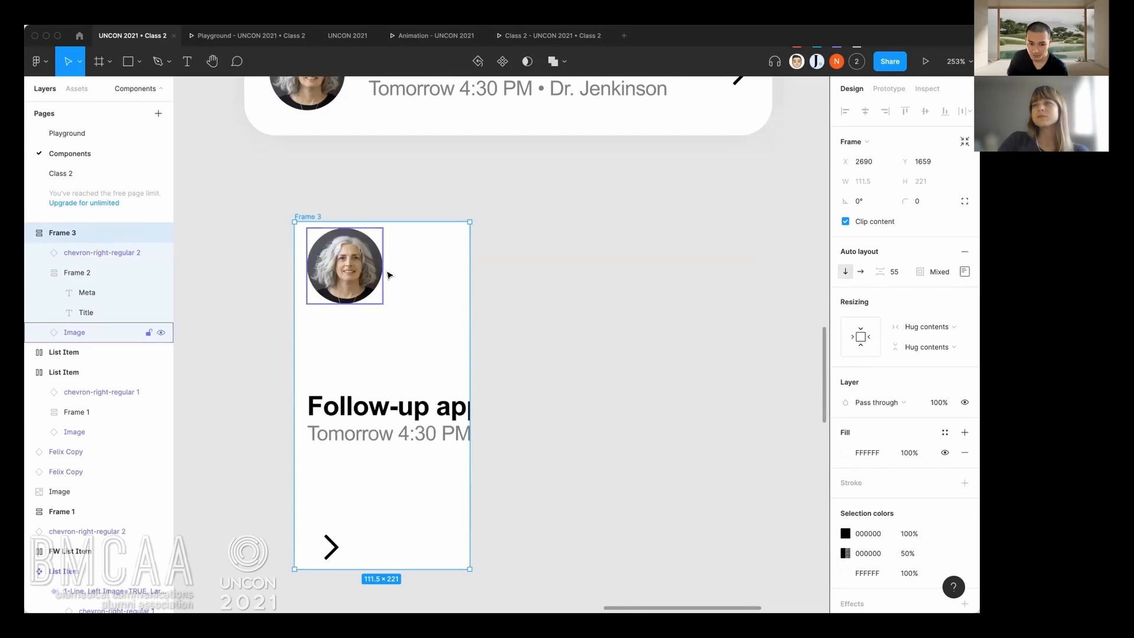
pyautogui.click(861, 272)
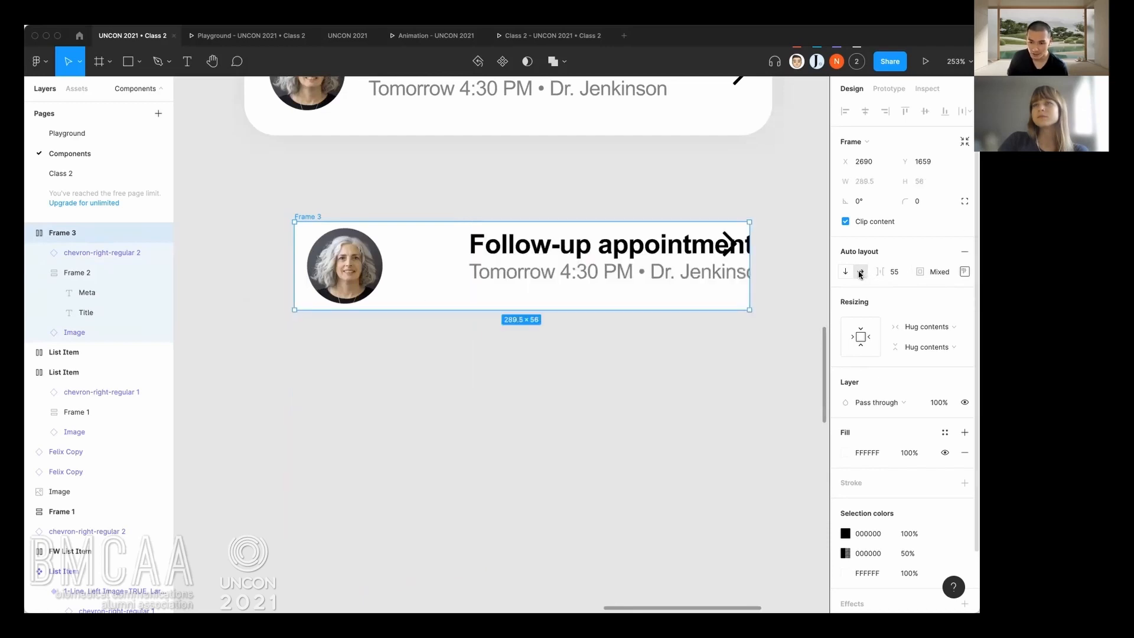
# Set the new frame's auto layout spacing between items to 20.
pyautogui.click(893, 273)
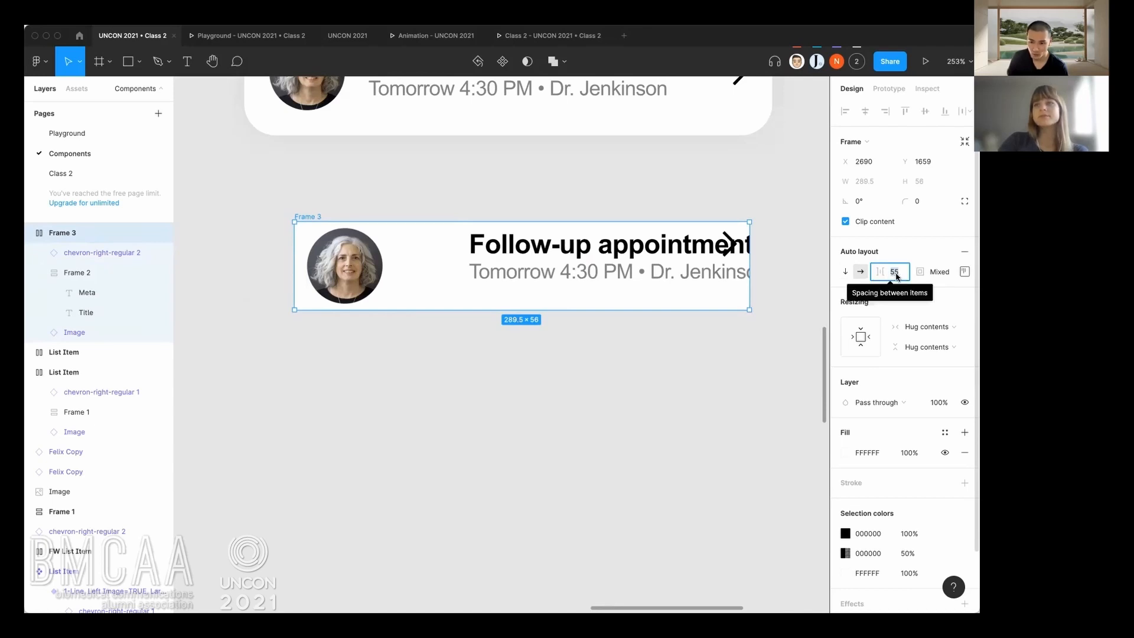
pyautogui.write('20')
pyautogui.press('Return')
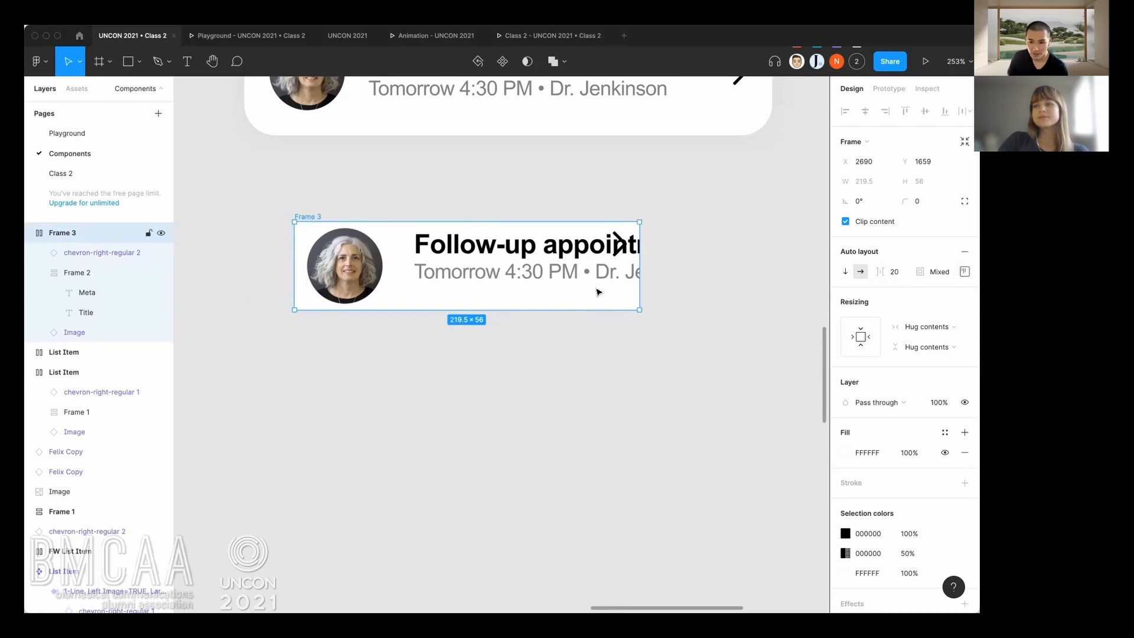
# Change the new frame's horizontal resizing to Fixed width and widen it to about 283.
pyautogui.click(924, 329)
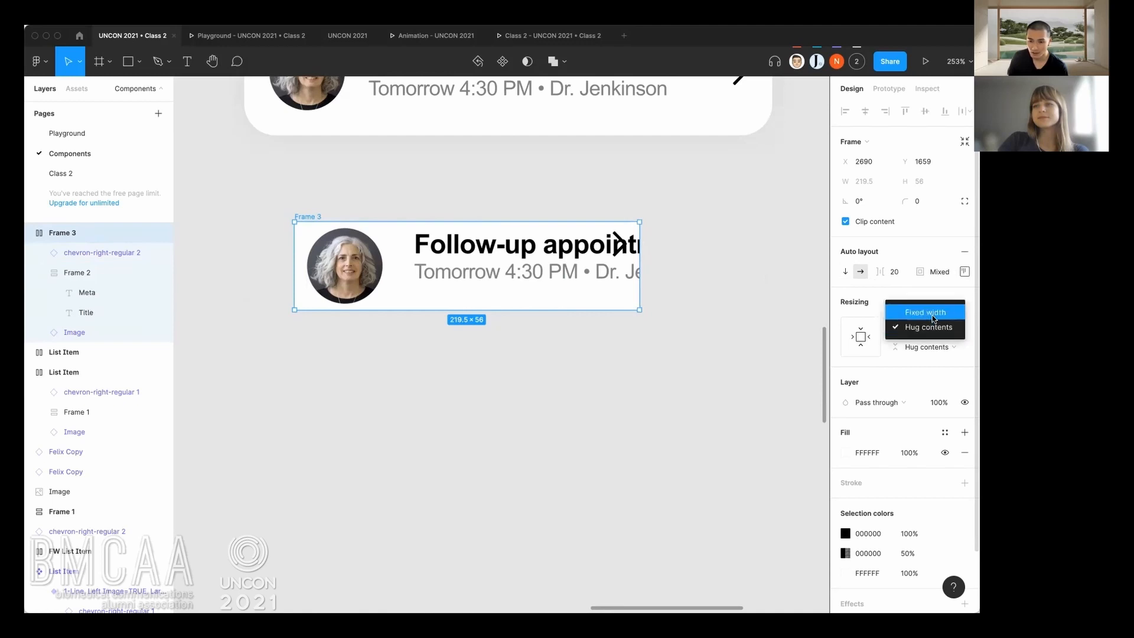
pyautogui.click(933, 318)
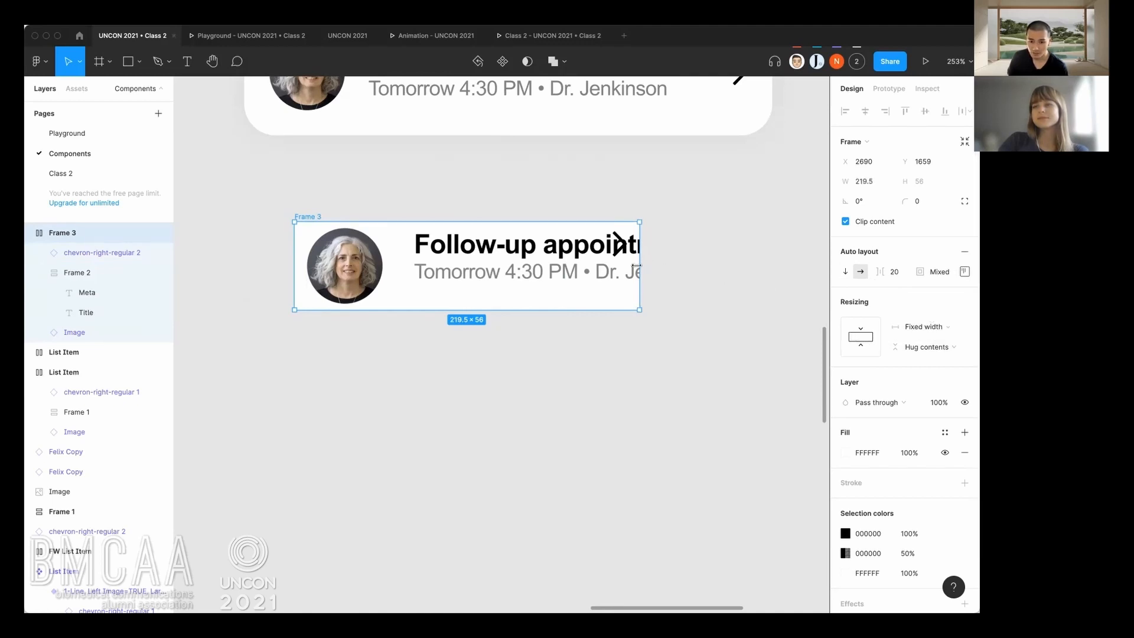
pyautogui.moveTo(649, 266); pyautogui.dragTo(748, 265)
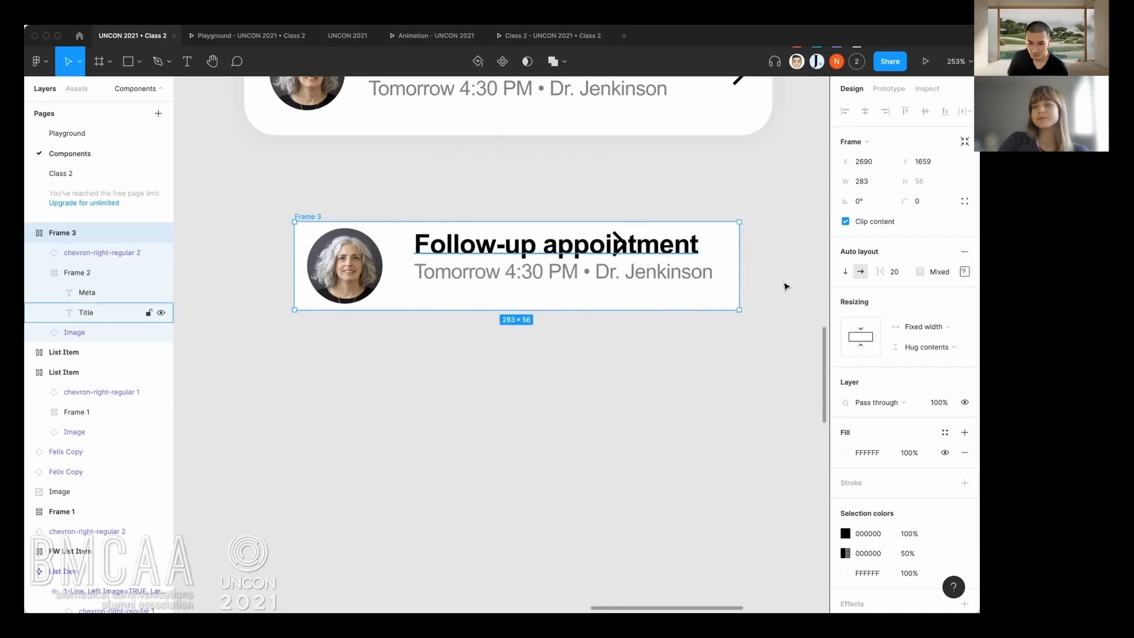
# Set the horizontal resizing of the nested text frame holding Title and Meta to Hug contents.
pyautogui.click(594, 244)
pyautogui.click(557, 277)
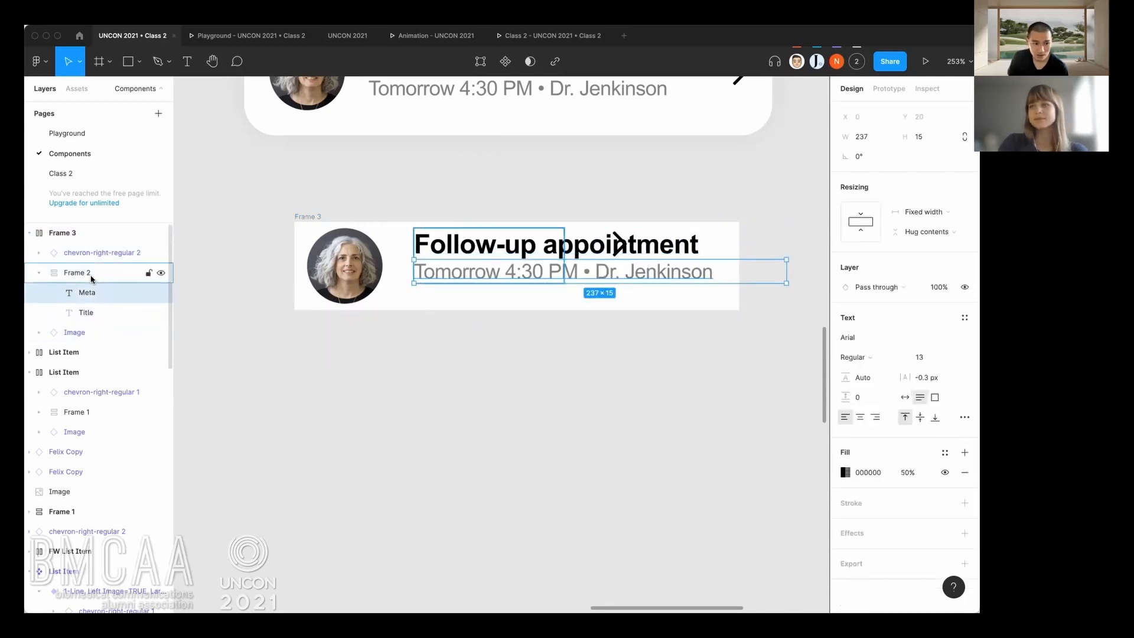
pyautogui.click(136, 272)
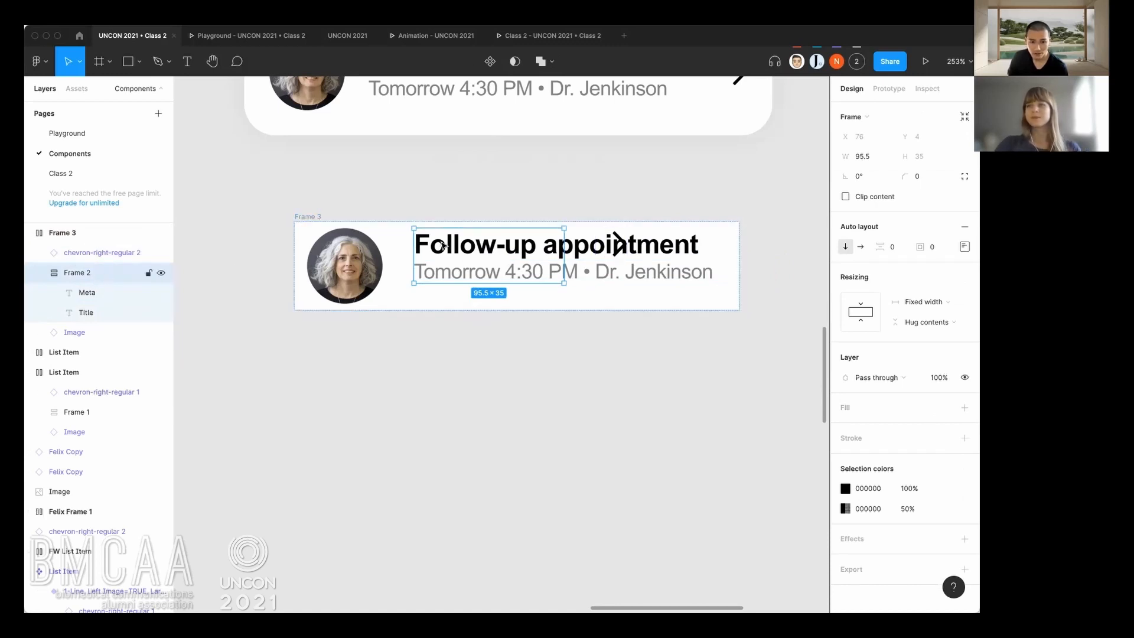
pyautogui.click(92, 293)
pyautogui.click(98, 274)
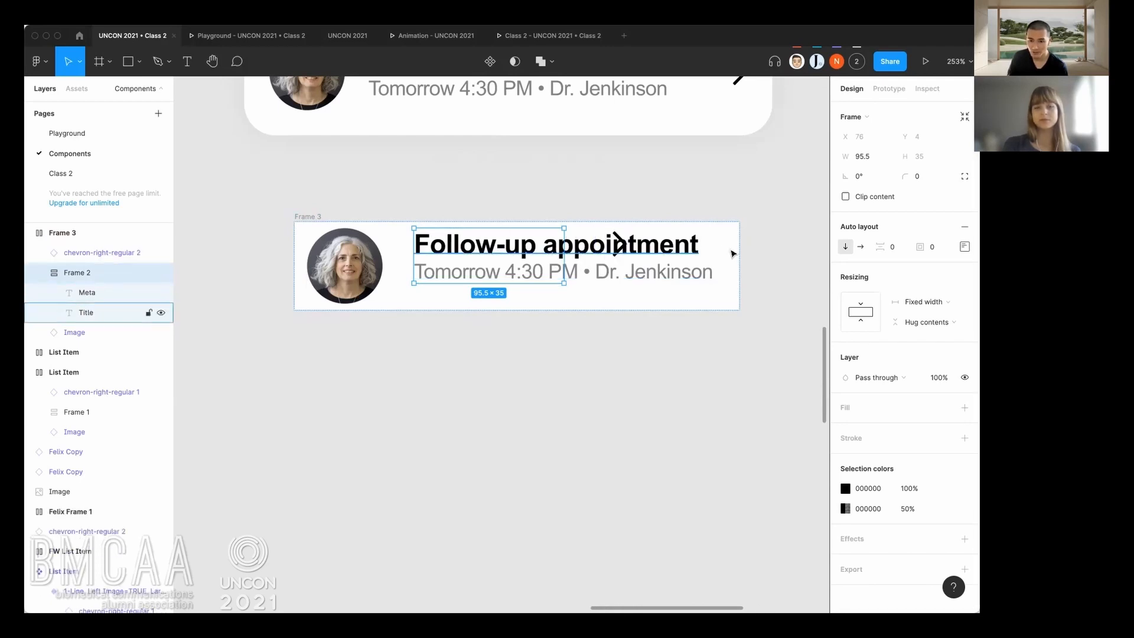
pyautogui.click(932, 305)
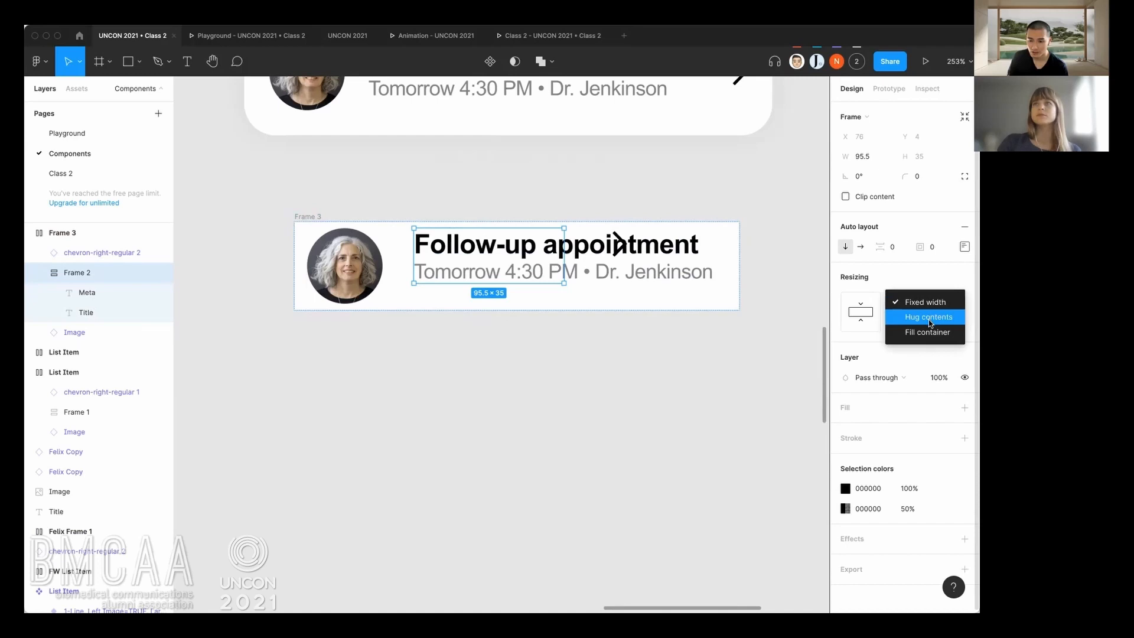
pyautogui.click(929, 320)
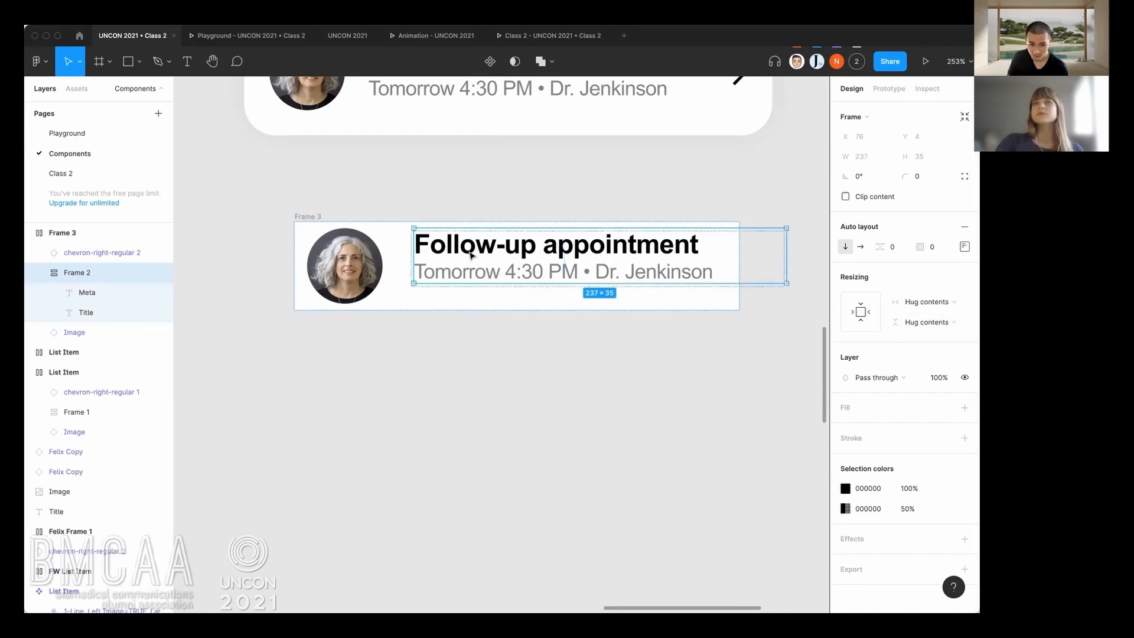
pyautogui.hscroll(3, 645, 269)
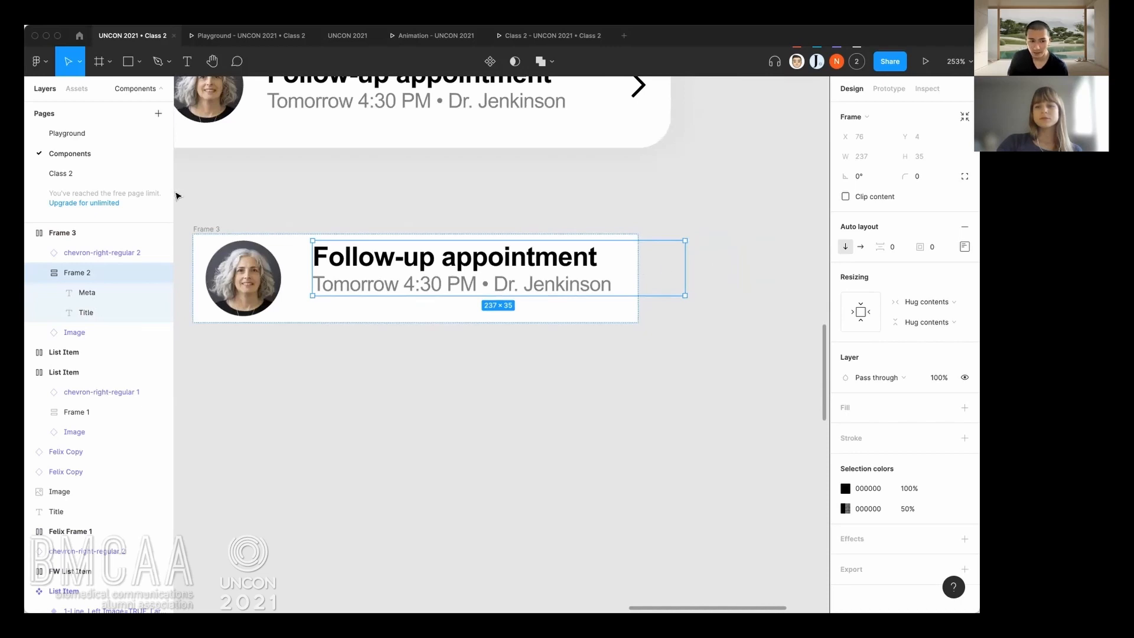
# Set the outer frame's horizontal resizing to Hug contents.
pyautogui.click(206, 231)
pyautogui.click(926, 330)
pyautogui.click(895, 337)
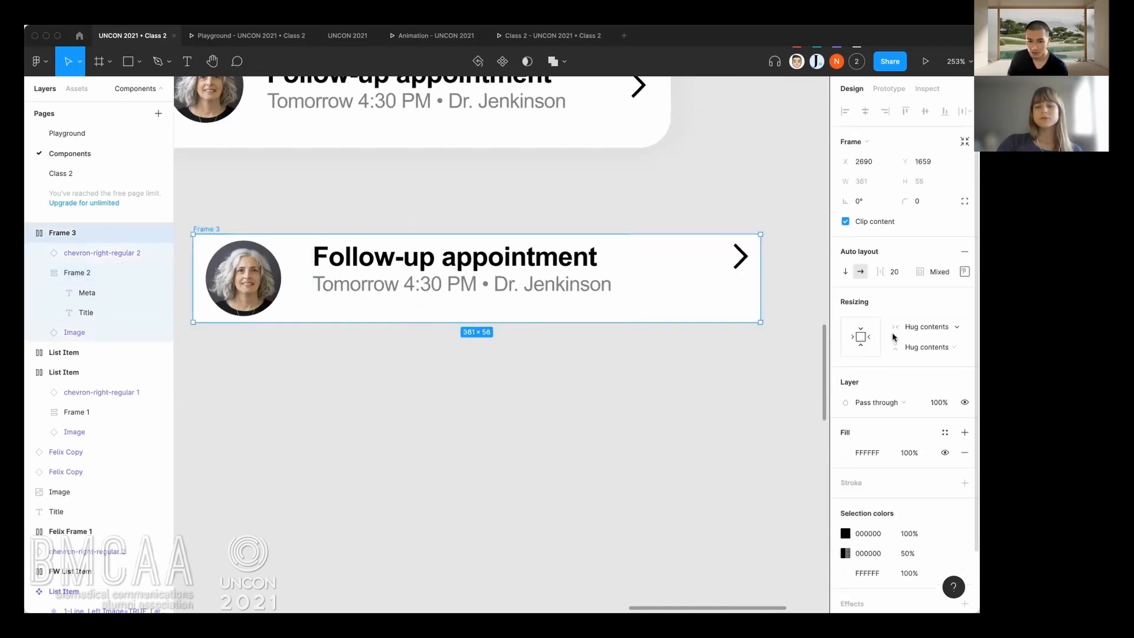
# Align the outer frame's auto layout items to the left and vertically centered.
pyautogui.hscroll(-2, 514, 306)
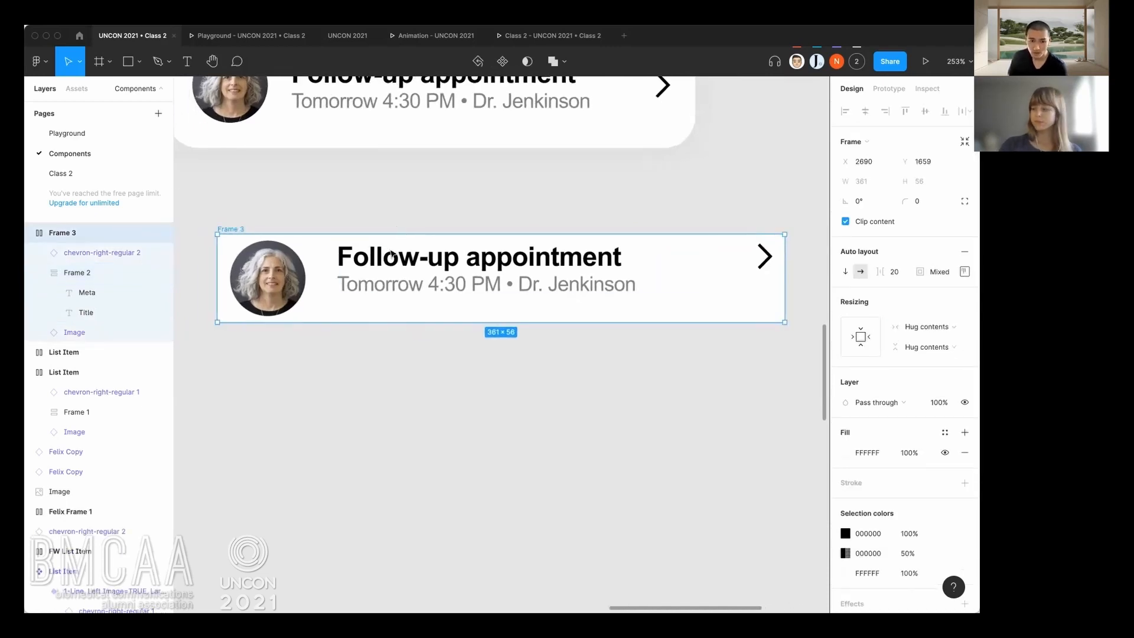
pyautogui.click(316, 223)
pyautogui.click(229, 228)
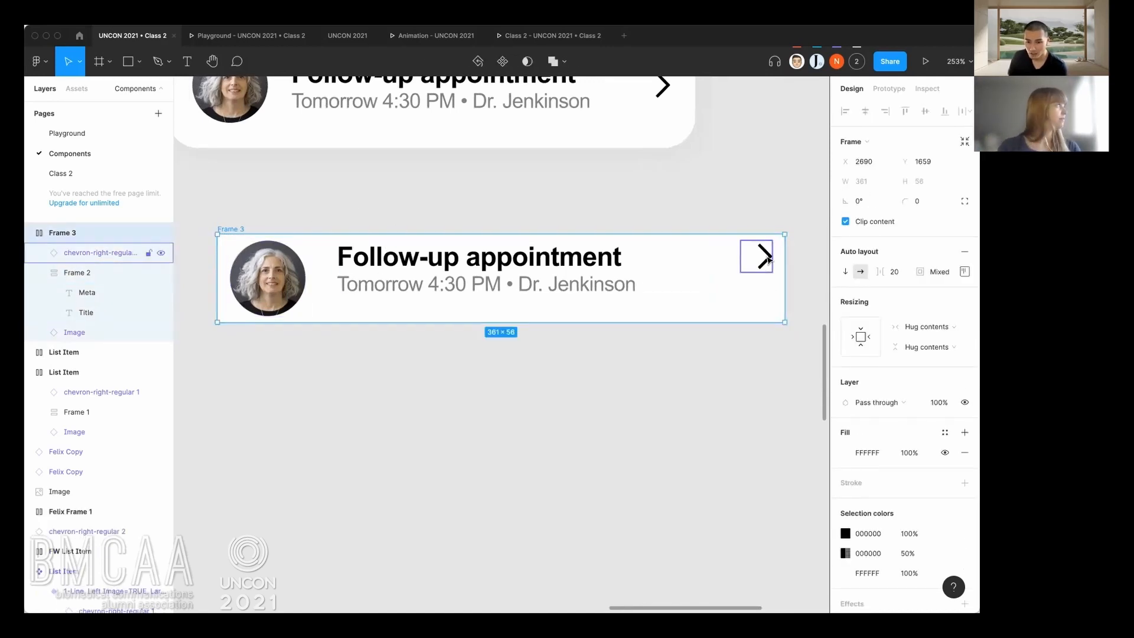
pyautogui.click(965, 272)
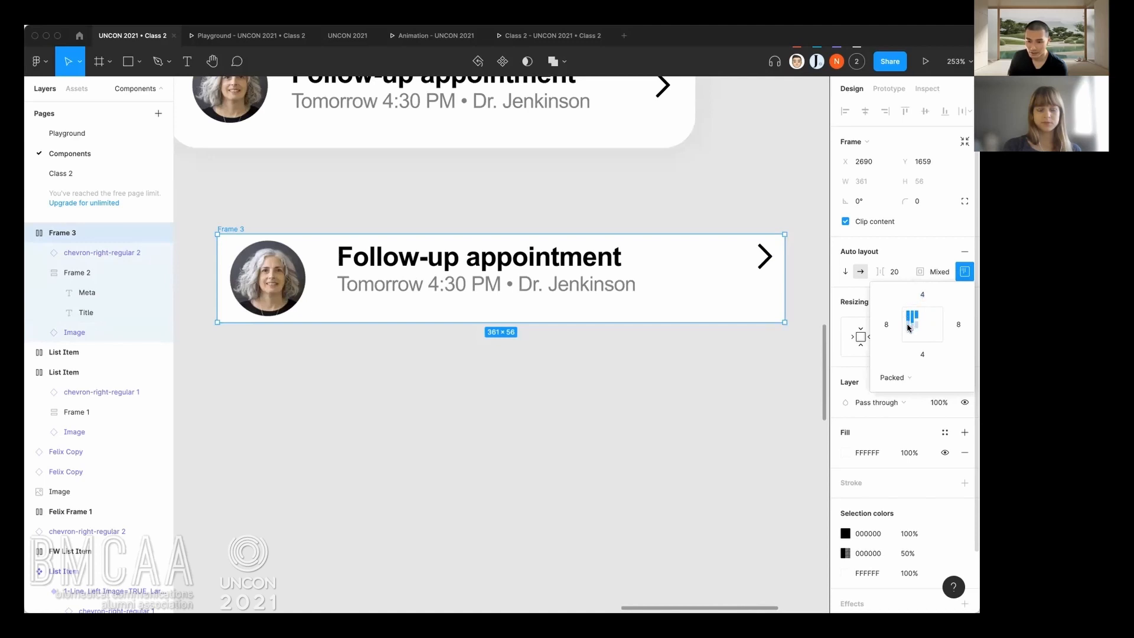
pyautogui.click(909, 327)
pyautogui.click(565, 416)
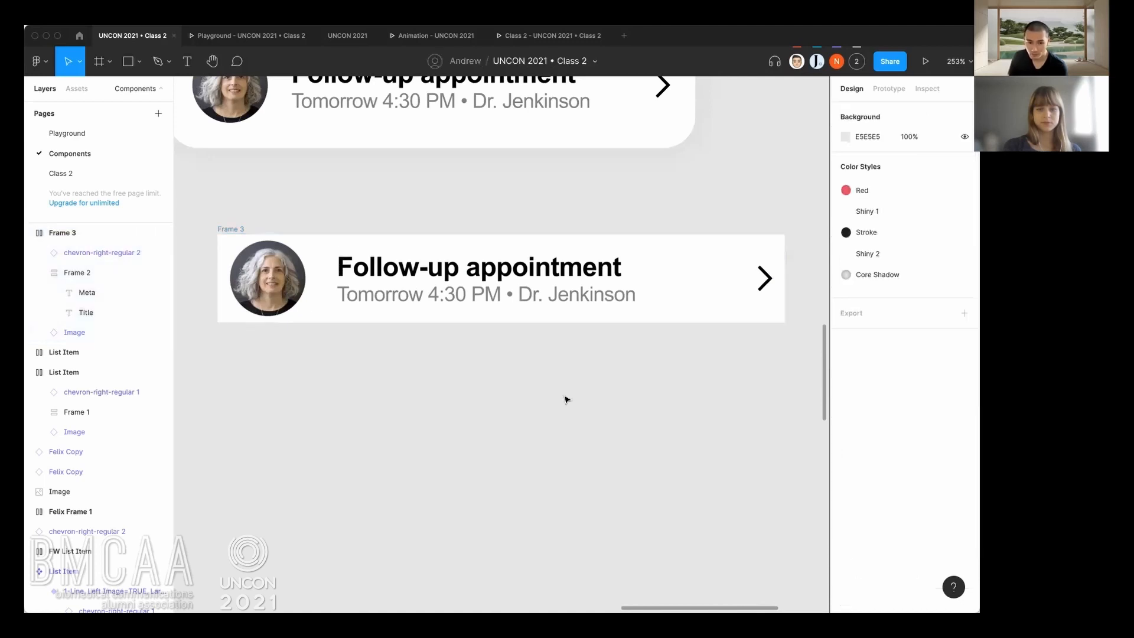
pyautogui.click(242, 230)
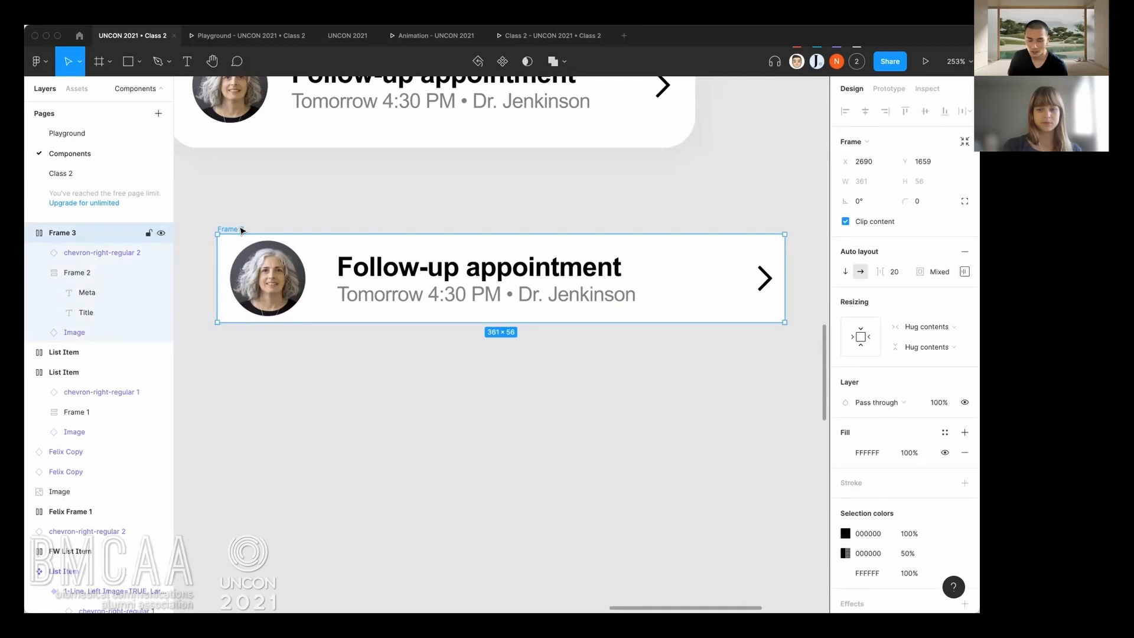
pyautogui.scroll(-3, 251, 228)
pyautogui.scroll(2, 262, 226)
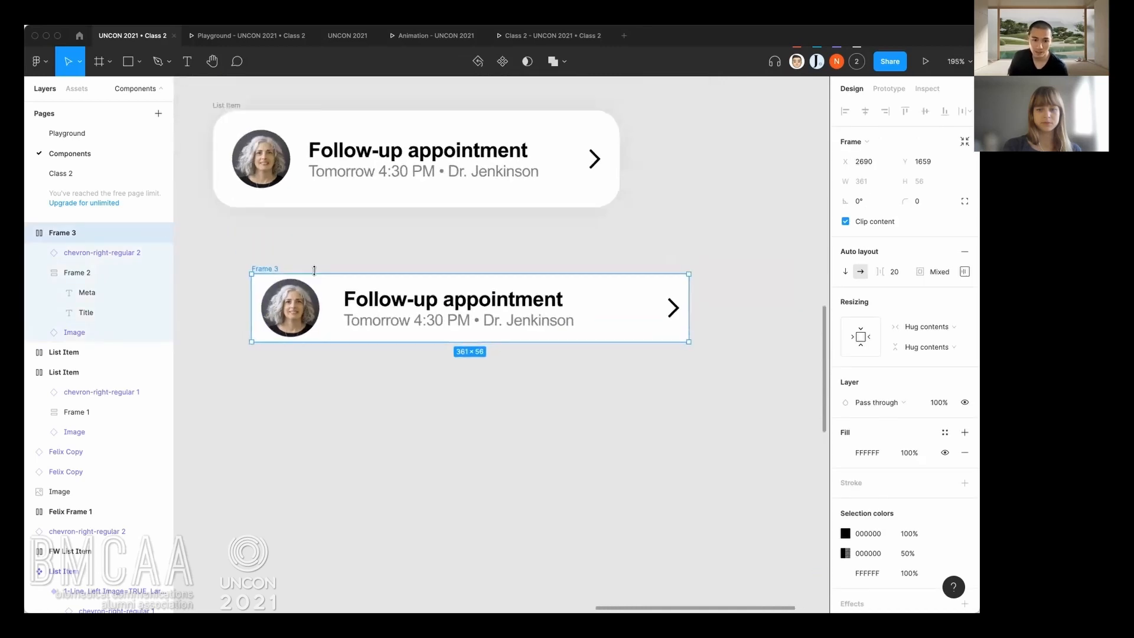
# Reorder Frame 3's auto layout items so the chevron comes first and the image last.
pyautogui.scroll(-2, 289, 266)
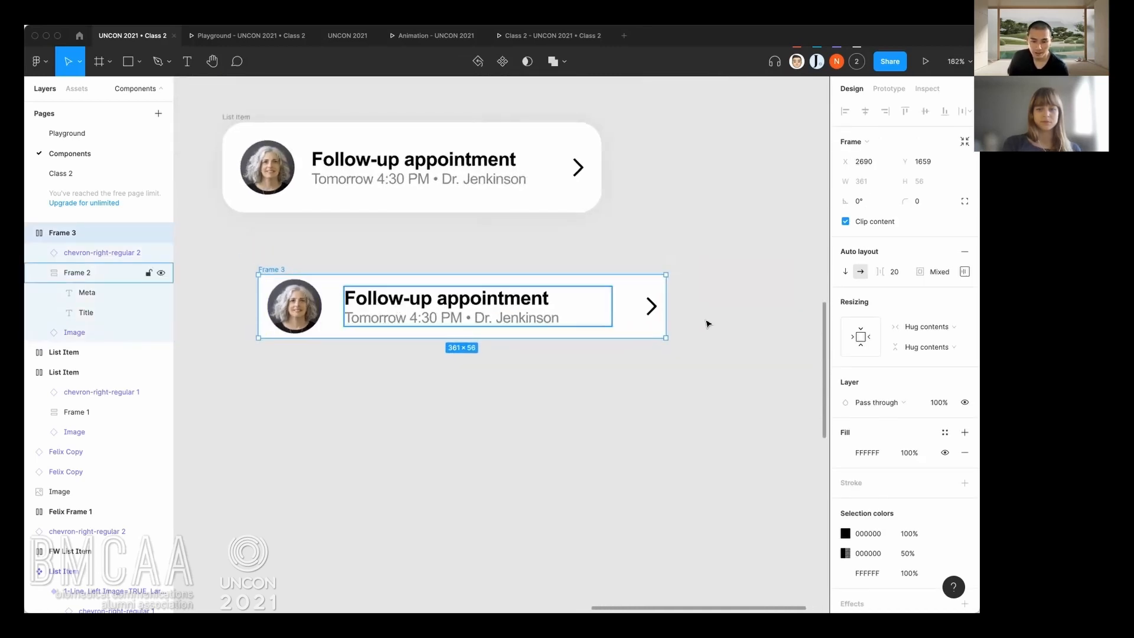
pyautogui.moveTo(627, 313); pyautogui.dragTo(678, 317)
pyautogui.click(700, 316)
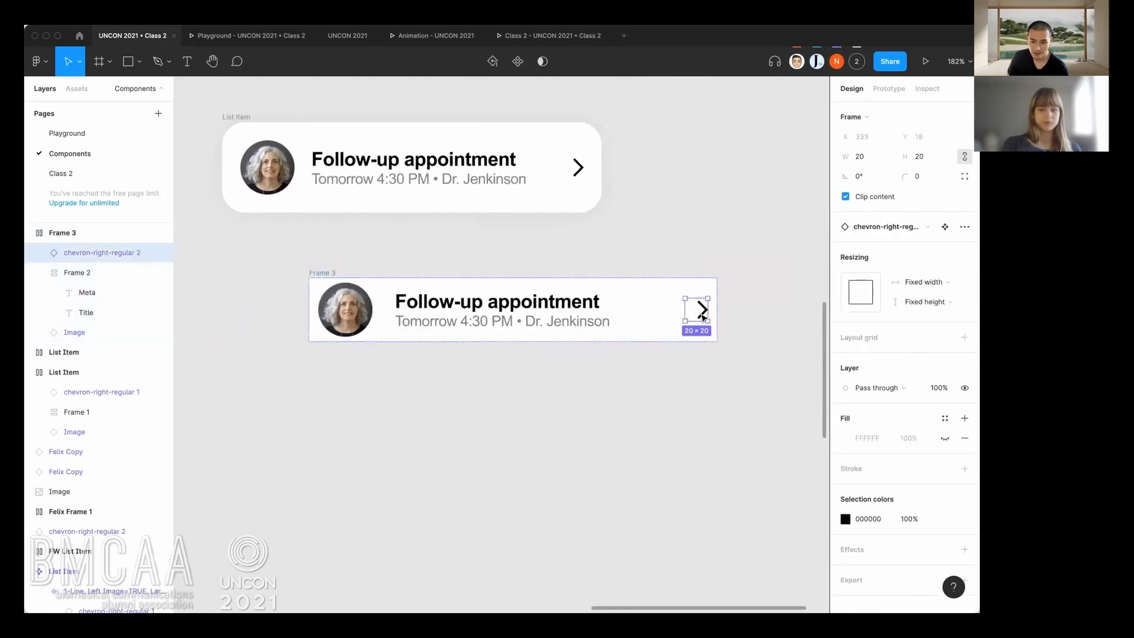
pyautogui.moveTo(703, 317); pyautogui.dragTo(650, 310)
pyautogui.click(344, 309)
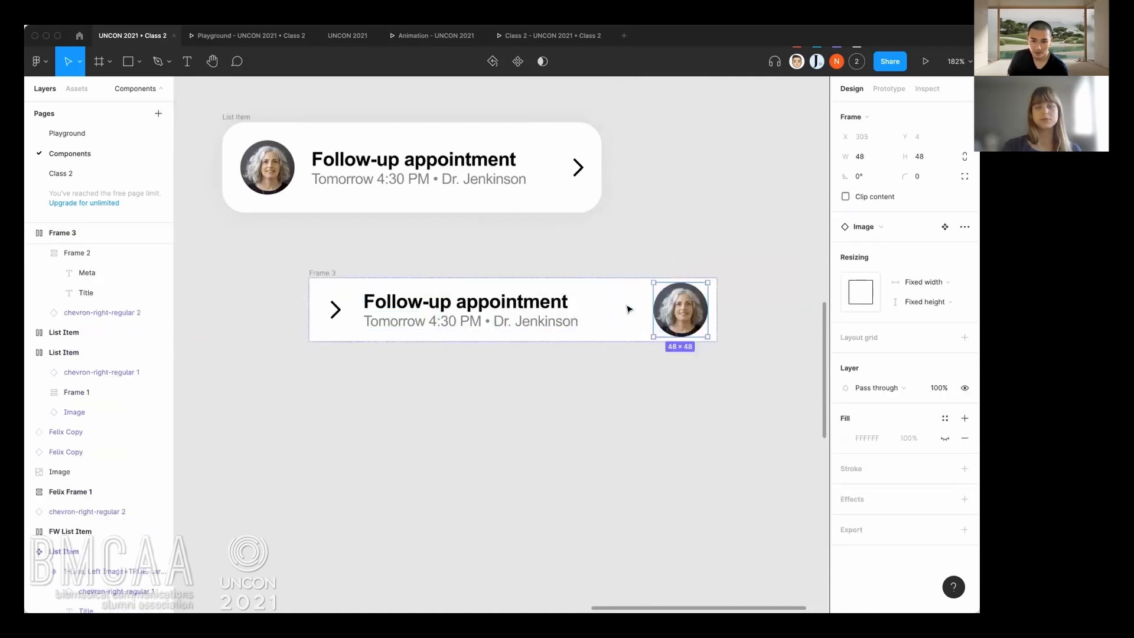
pyautogui.click(467, 371)
pyautogui.click(378, 312)
pyautogui.click(335, 310)
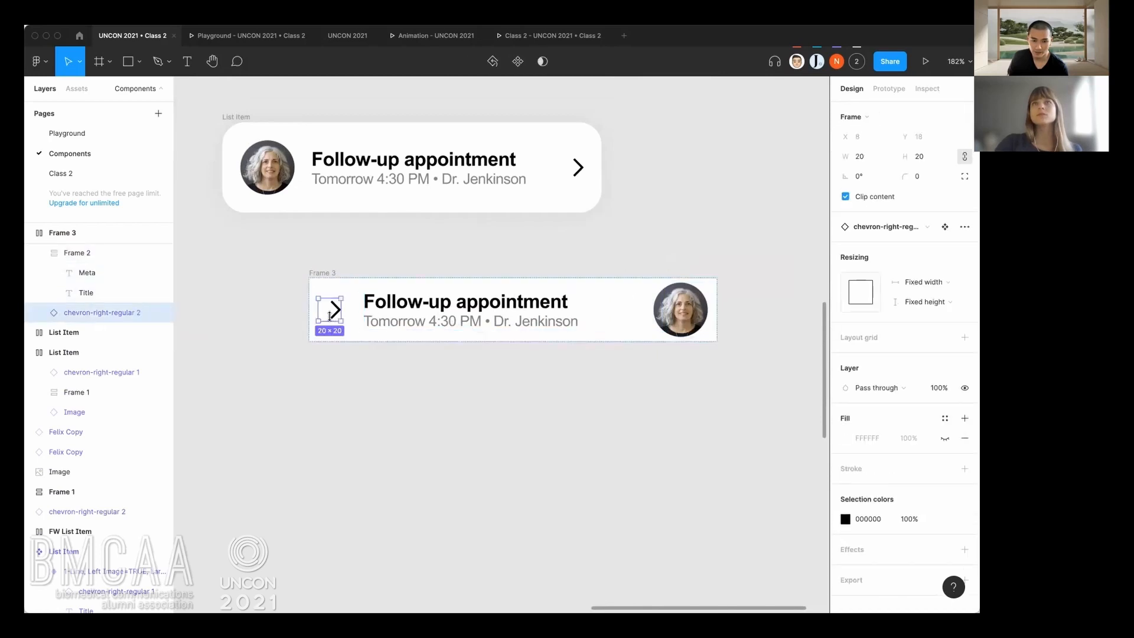
pyautogui.click(743, 329)
# Delete Frame 3 from the canvas.
pyautogui.click(322, 273)
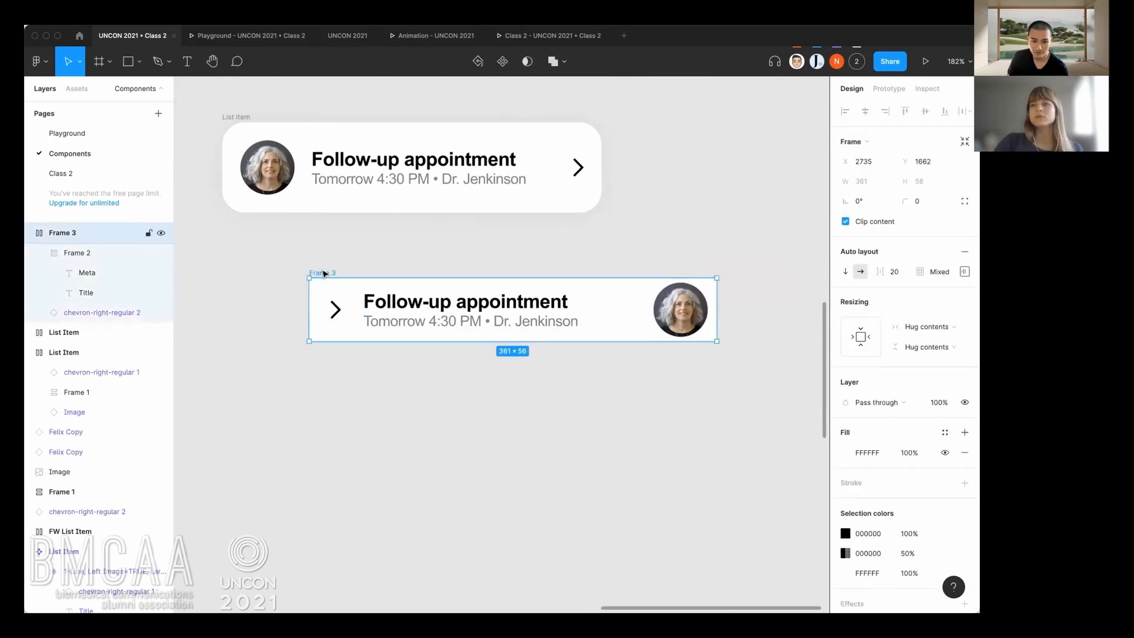
pyautogui.scroll(1, 429, 323)
pyautogui.hscroll(-3, 430, 323)
pyautogui.scroll(2, 432, 325)
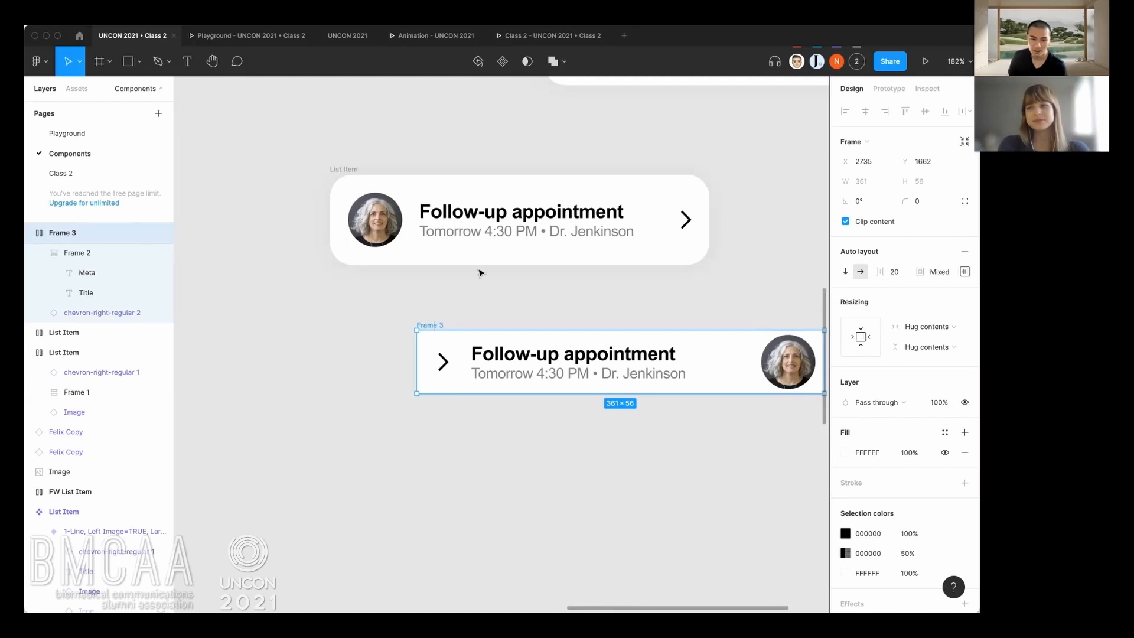
pyautogui.press('Delete')
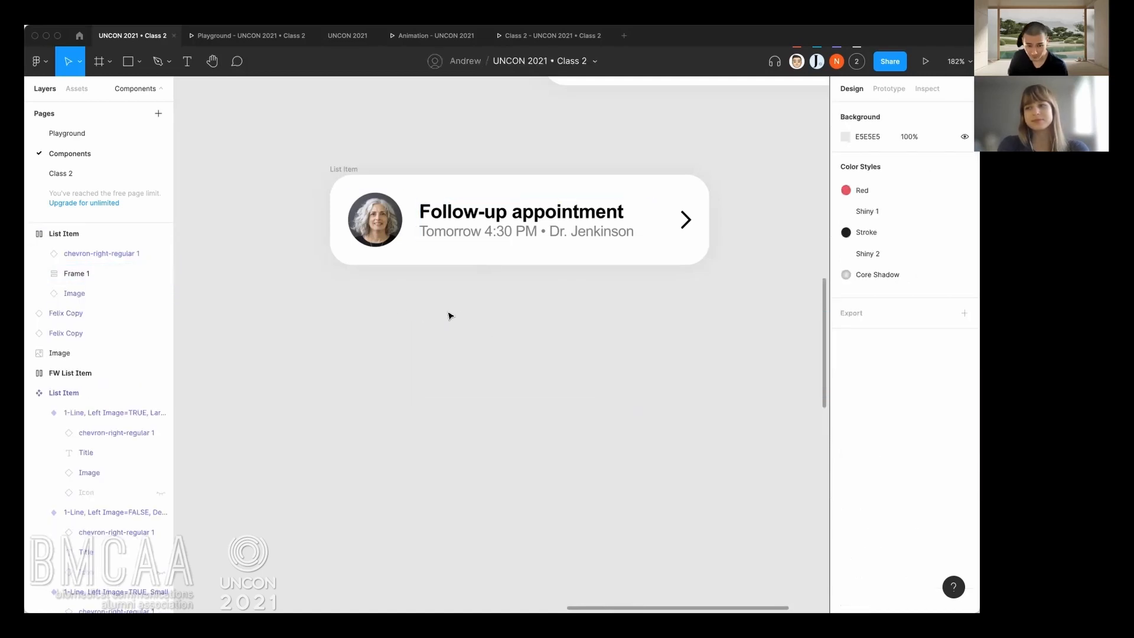
# Duplicate the detached List Item and place the copy directly below the original.
pyautogui.scroll(5, 426, 262)
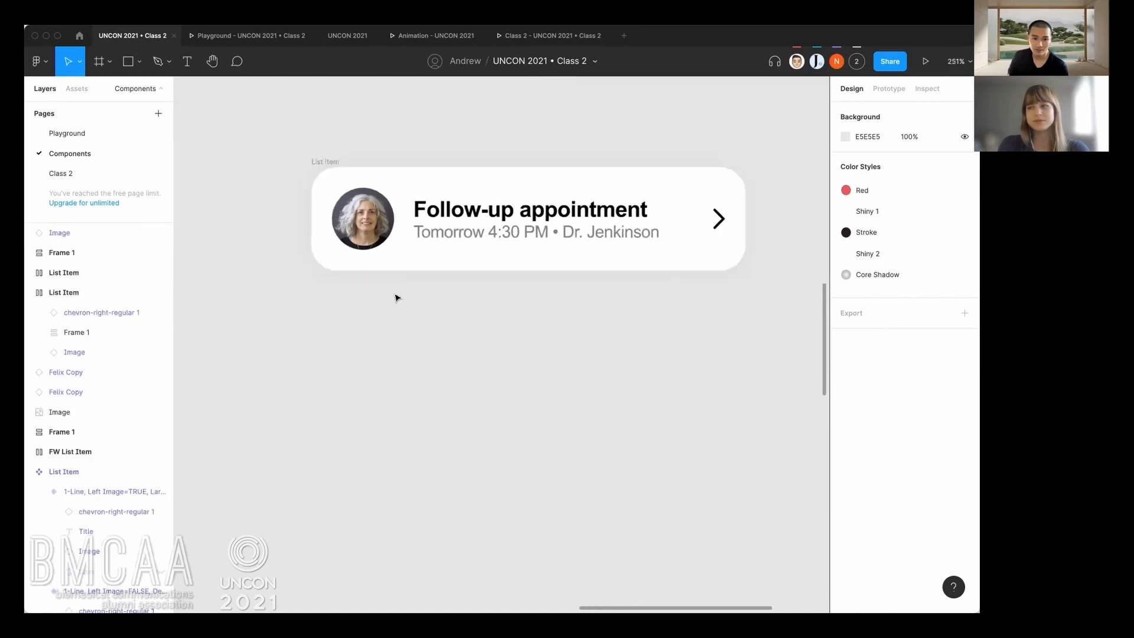
pyautogui.scroll(-6, 395, 297)
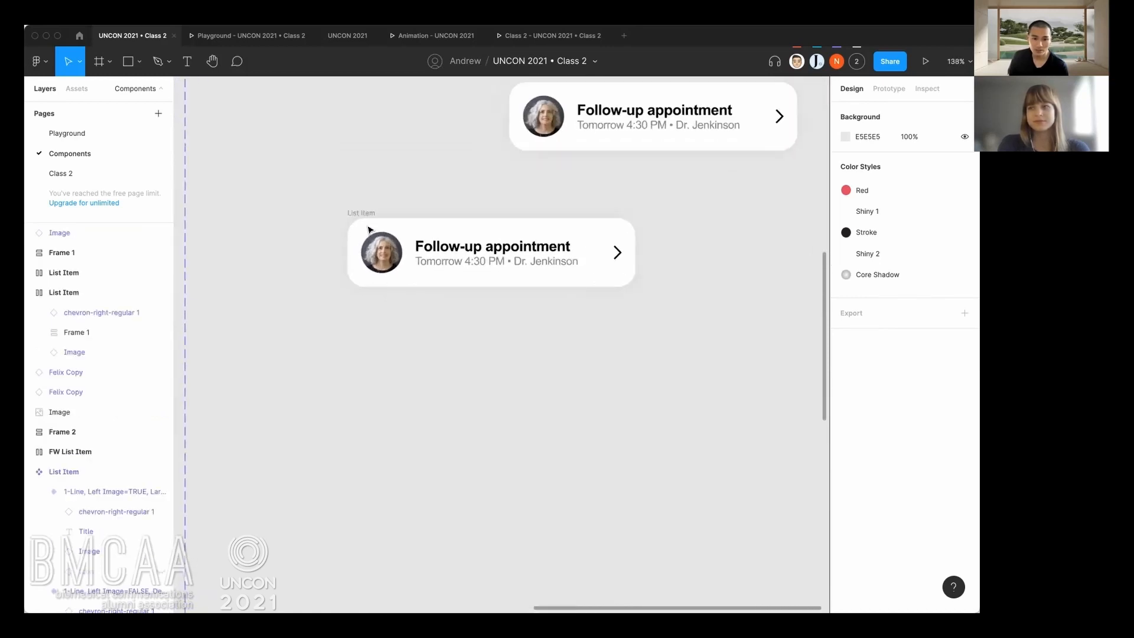
pyautogui.moveTo(368, 215); pyautogui.dragTo(533, 338)
pyautogui.click(395, 321)
# Copy the user-solid 1 icon component and paste an instance after the image in the lower List Item.
pyautogui.scroll(-3, 429, 314)
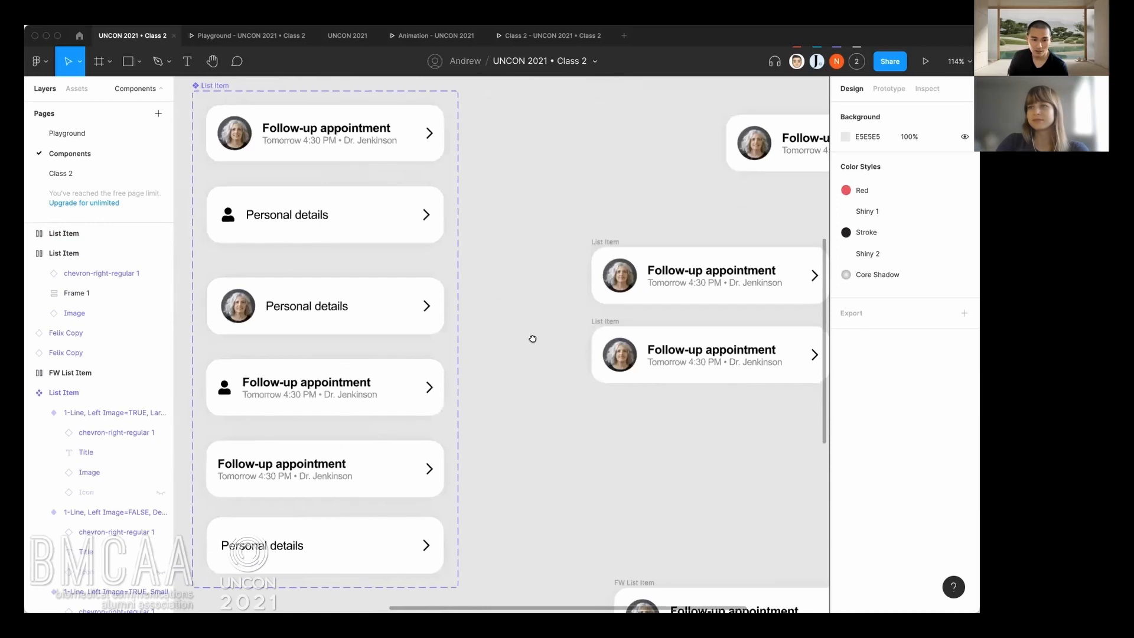
pyautogui.moveTo(480, 260); pyautogui.dragTo(572, 404)
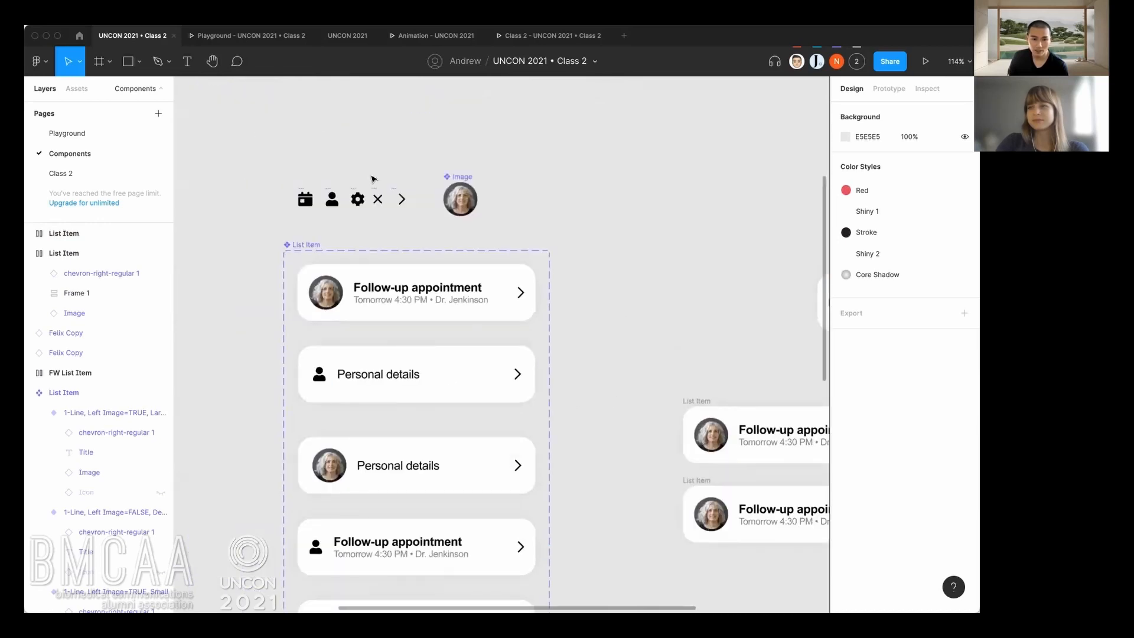
pyautogui.click(338, 197)
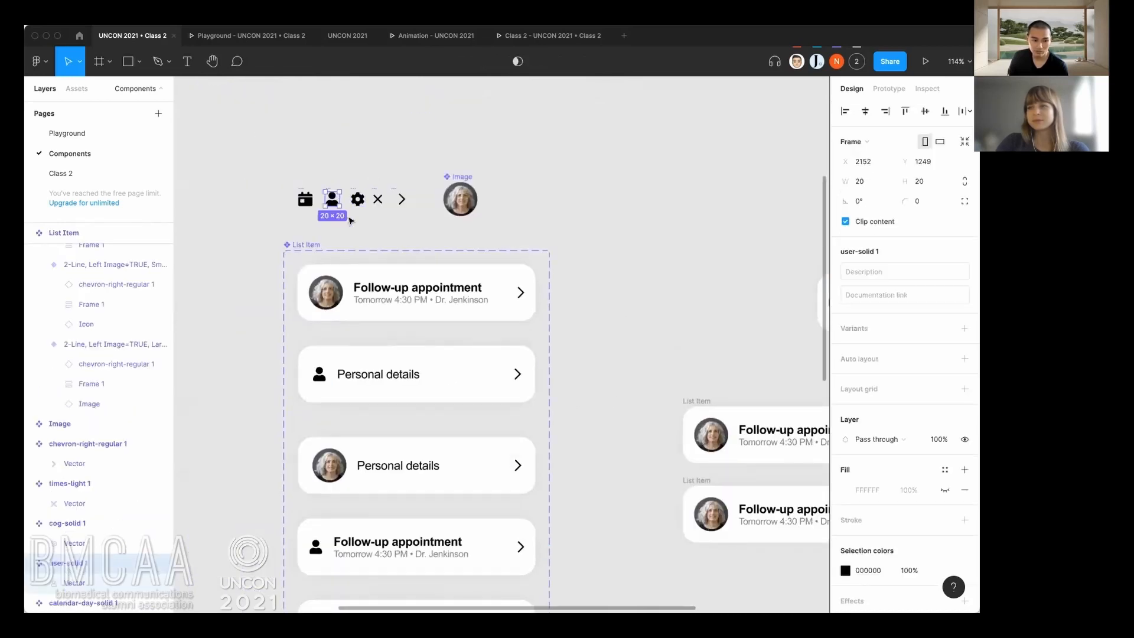
pyautogui.moveTo(662, 328); pyautogui.dragTo(522, 233)
pyautogui.scroll(6, 630, 415)
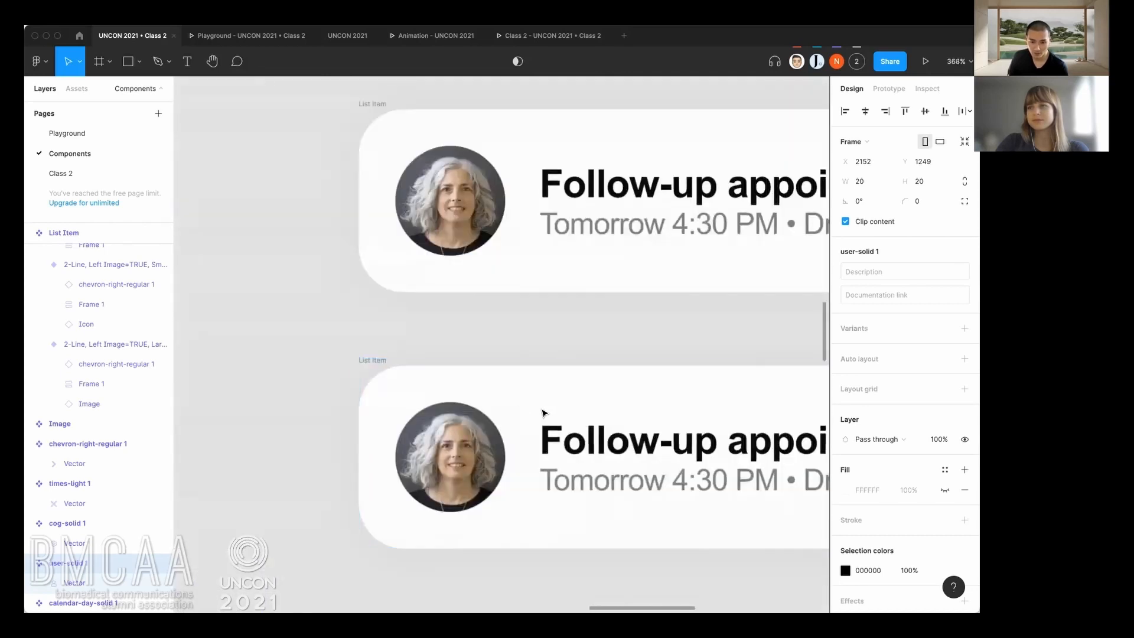
pyautogui.press('Escape')
pyautogui.click(463, 407)
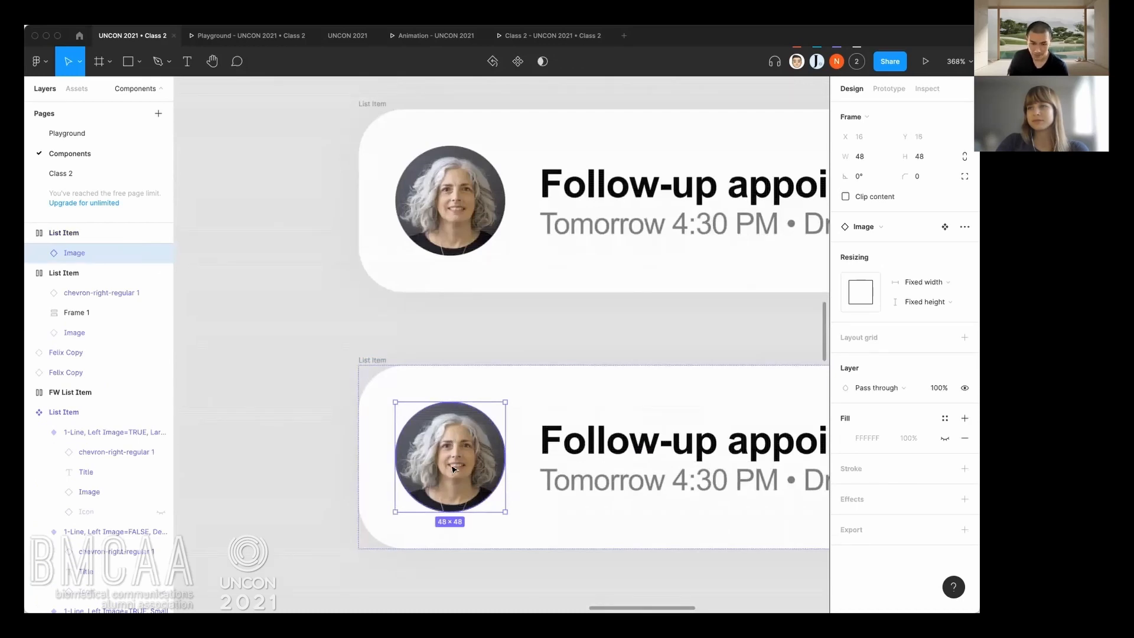
pyautogui.hotkey('ctrl', 'v')
pyautogui.moveTo(542, 475); pyautogui.dragTo(411, 426)
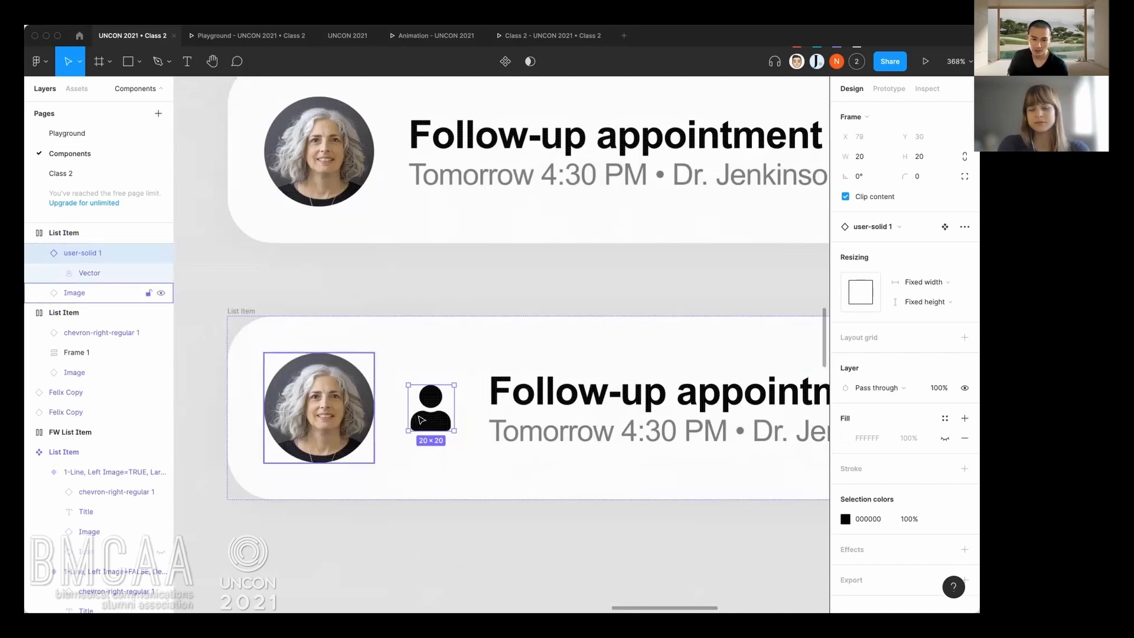
# Delete the profile image from the lower List Item, keeping the user icon.
pyautogui.scroll(-5, 427, 420)
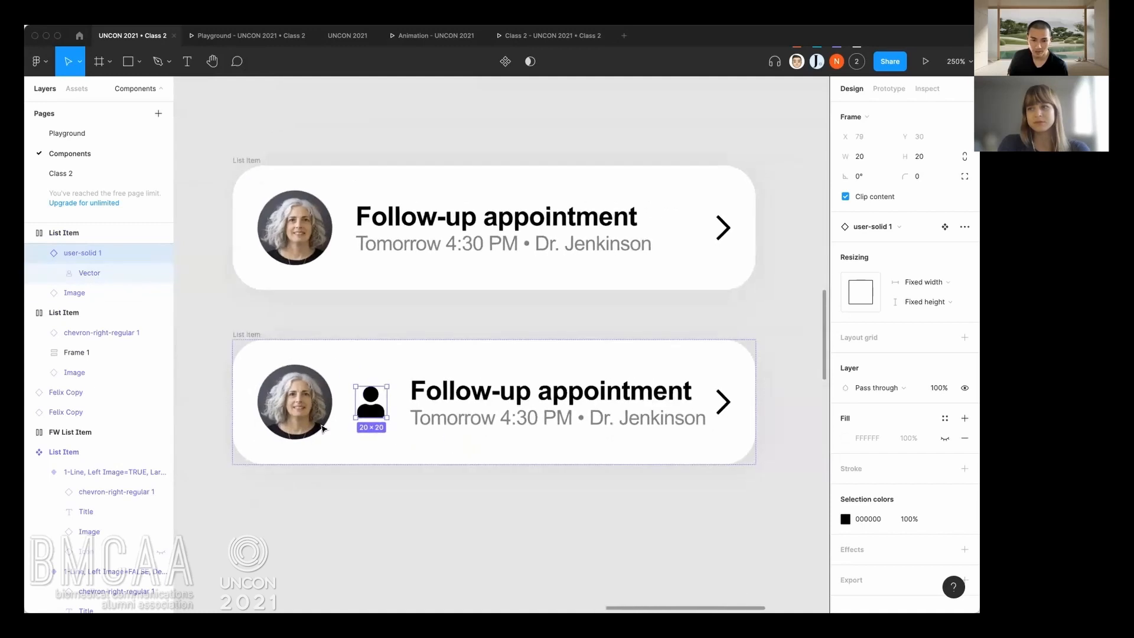
pyautogui.click(306, 386)
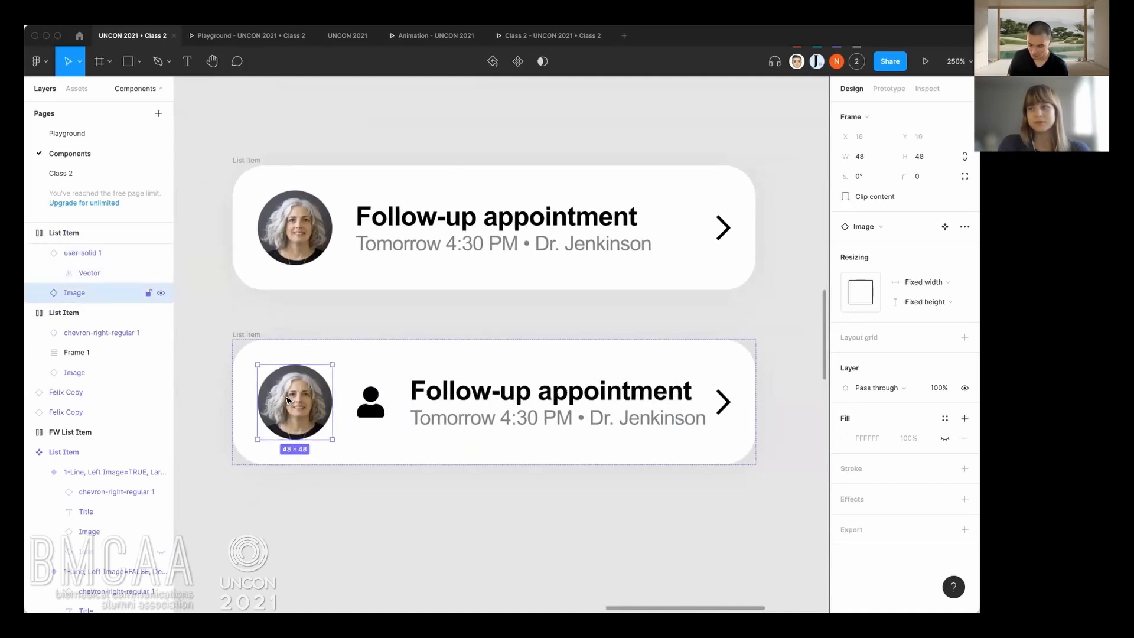
pyautogui.press('Delete')
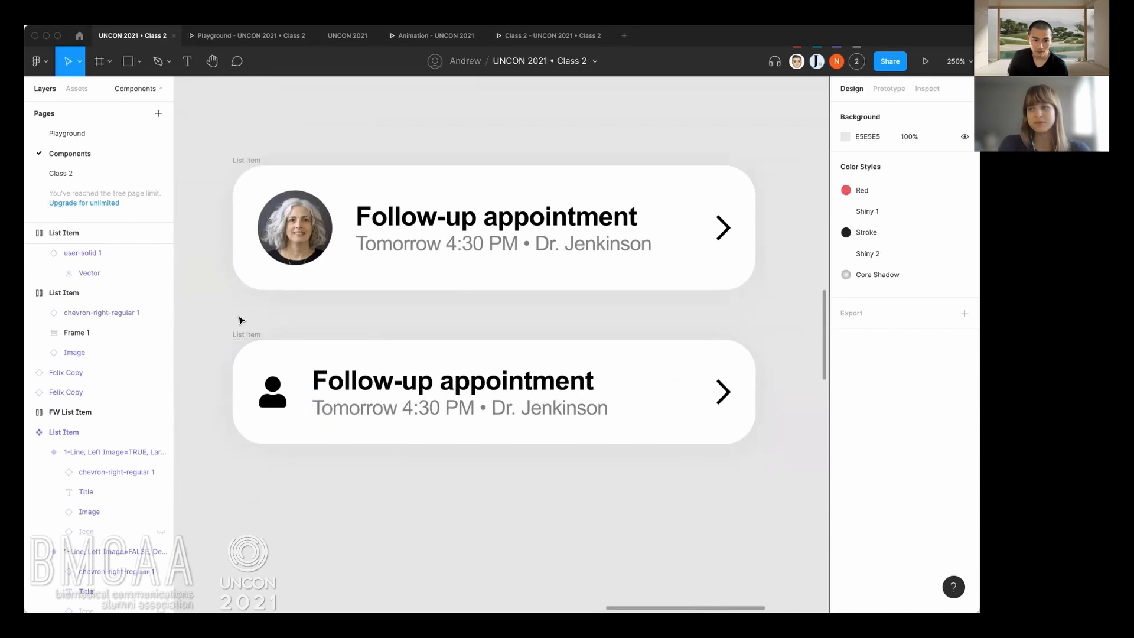
# Turn the upper List Item into a component and move it slightly up to about X 2661, Y 1543.
pyautogui.scroll(-3, 239, 321)
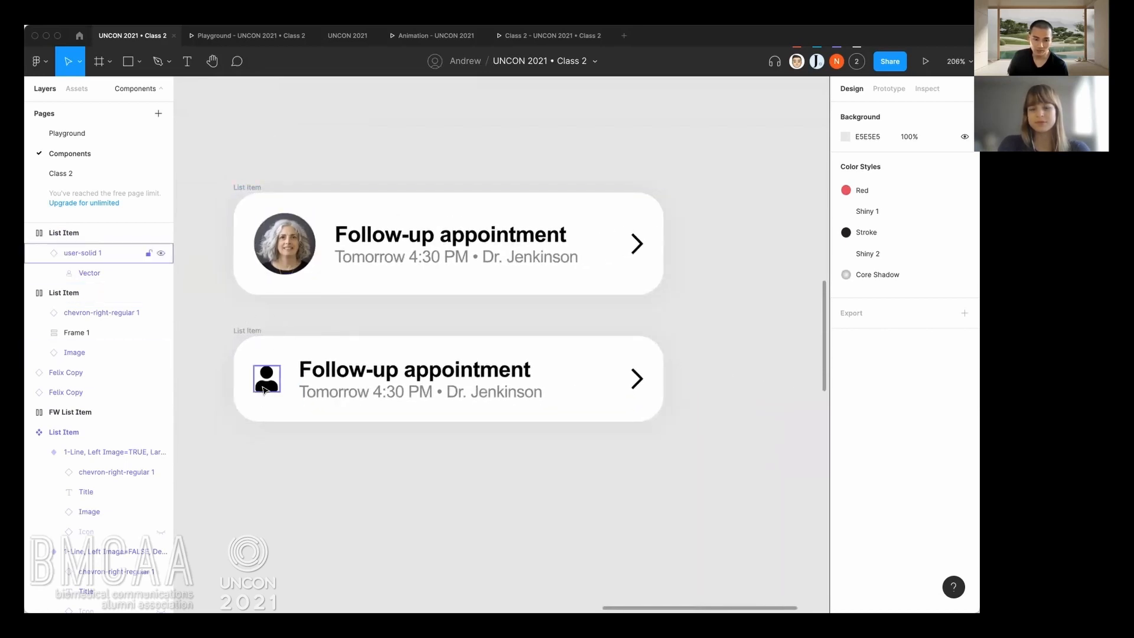
pyautogui.rightClick(241, 191)
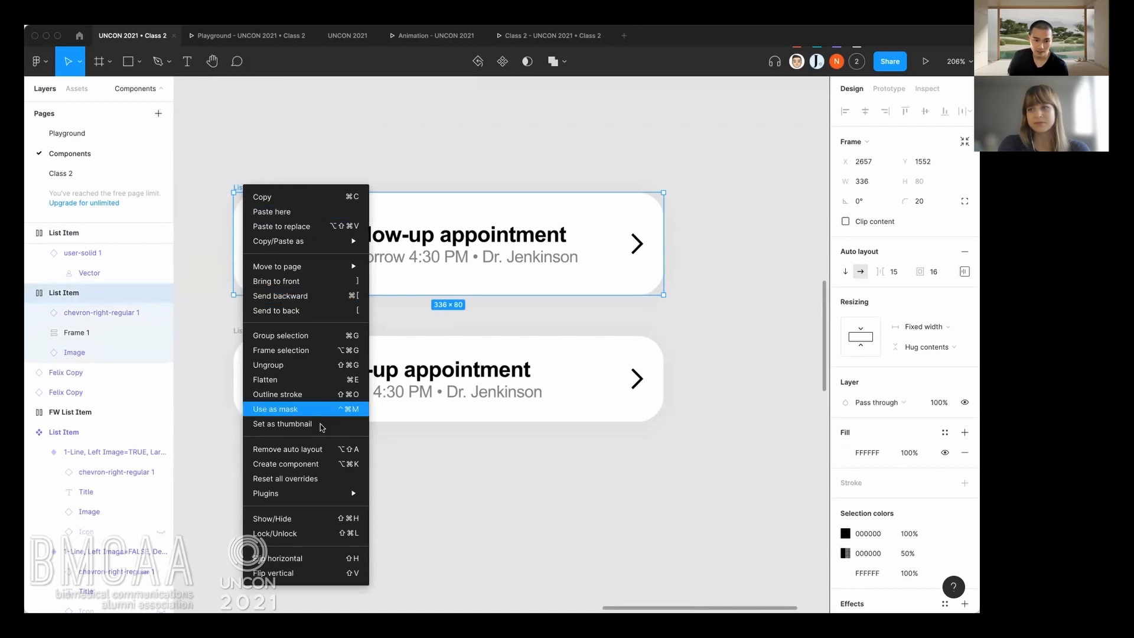
pyautogui.click(286, 464)
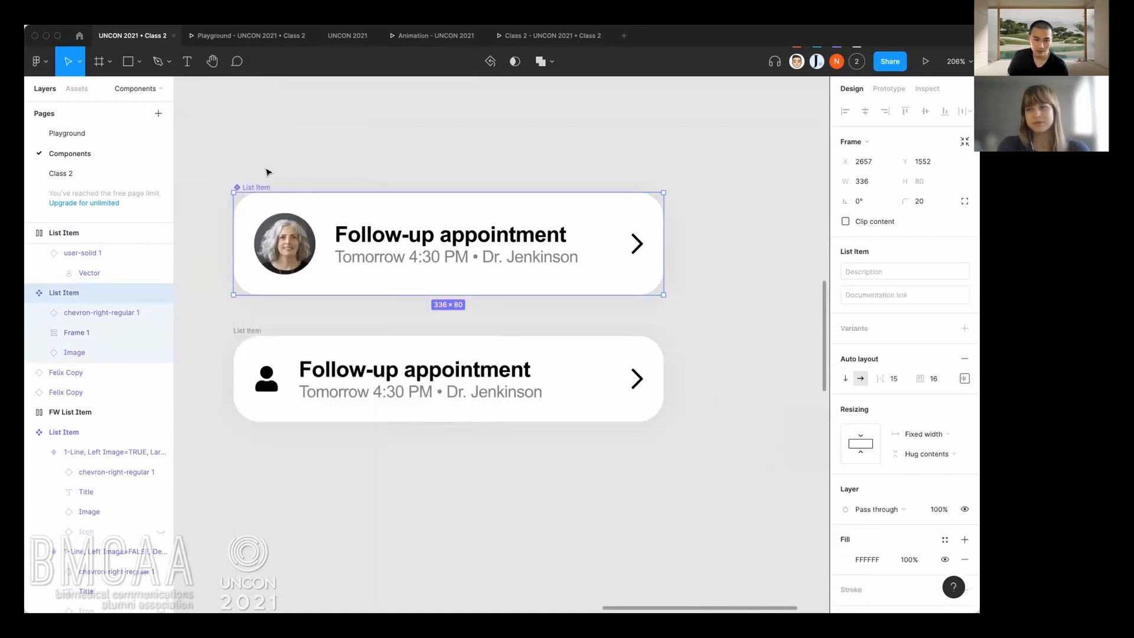
pyautogui.click(266, 177)
pyautogui.moveTo(263, 189); pyautogui.dragTo(269, 178)
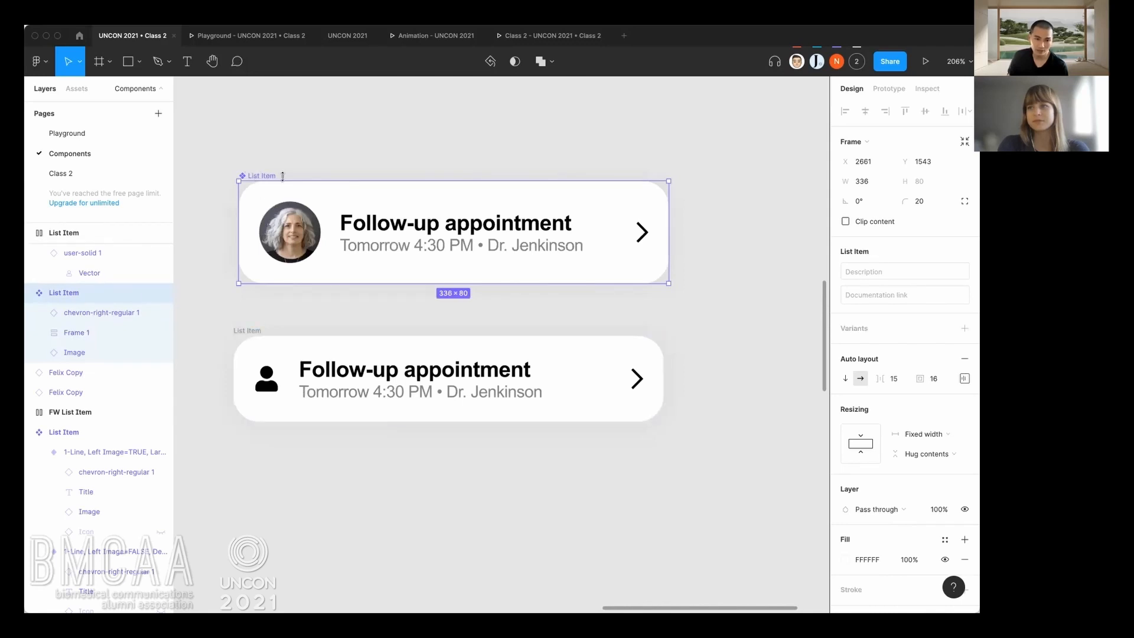
# Turn the lower List Item into a component and line its left edge up with the upper one.
pyautogui.rightClick(257, 334)
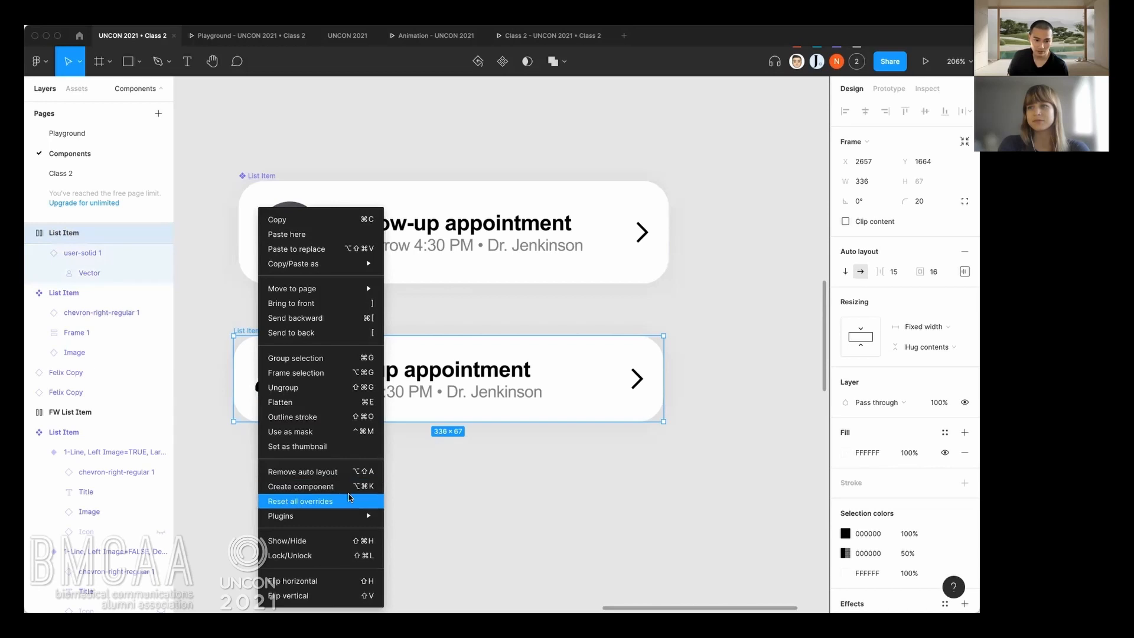
pyautogui.click(372, 487)
pyautogui.click(374, 487)
pyautogui.moveTo(252, 330); pyautogui.dragTo(257, 323)
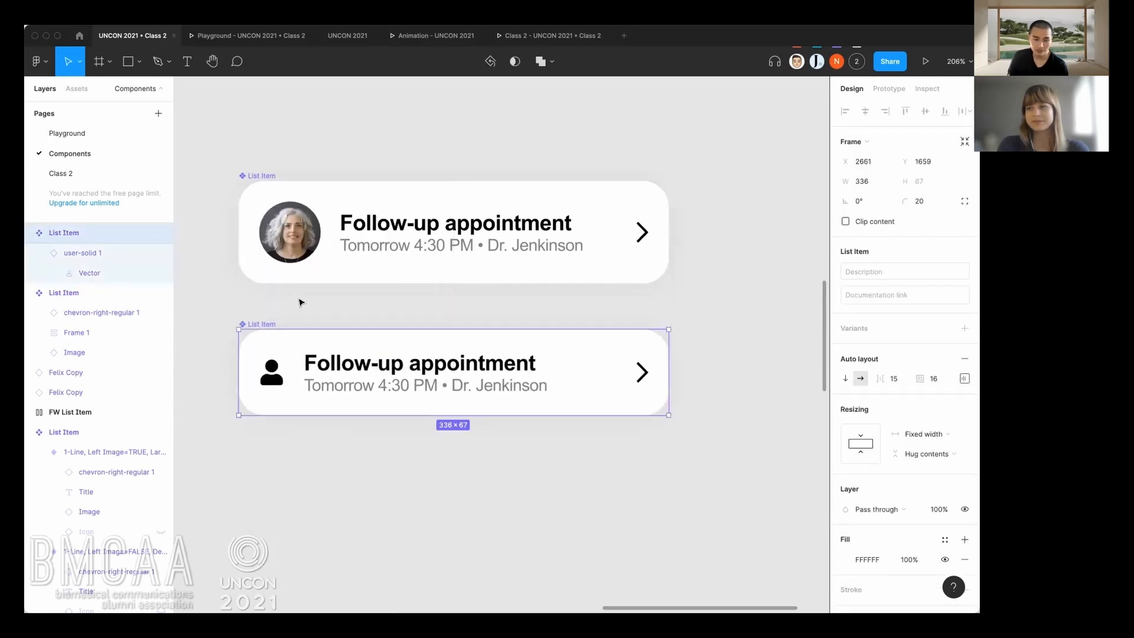
# Combine the two List Item components as variants of one component set.
pyautogui.click(346, 318)
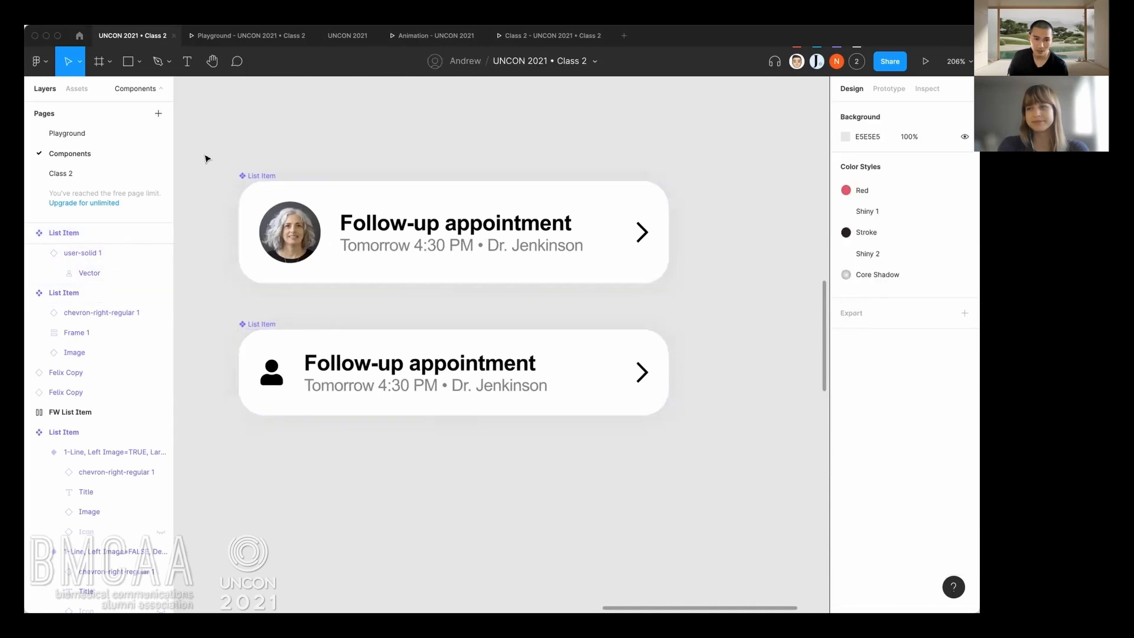
pyautogui.moveTo(214, 144); pyautogui.dragTo(718, 471)
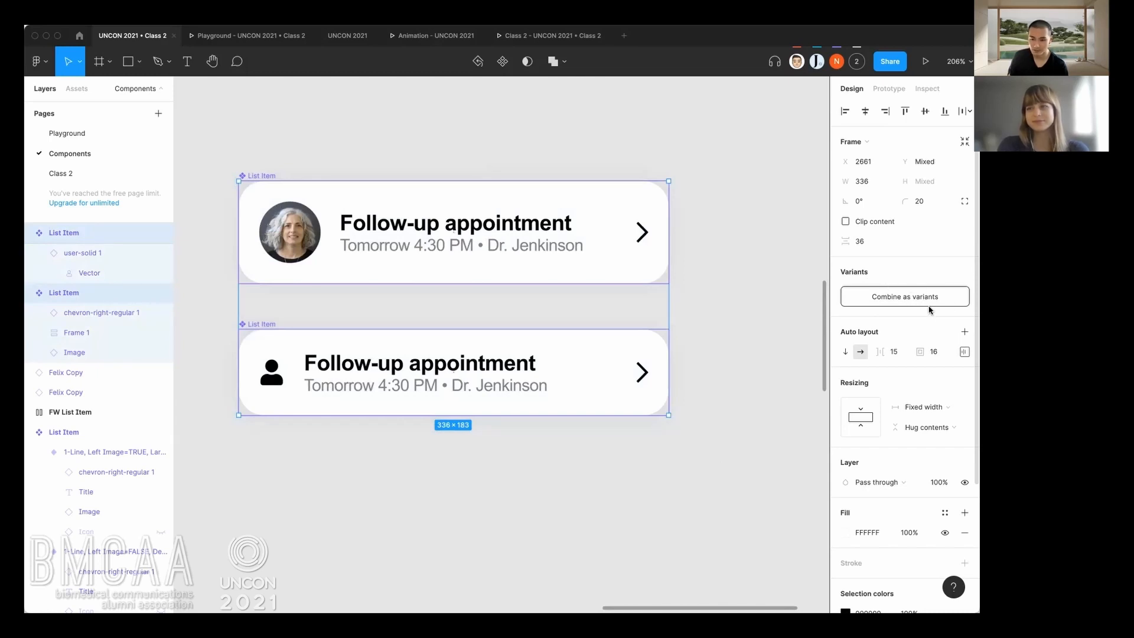
pyautogui.click(911, 302)
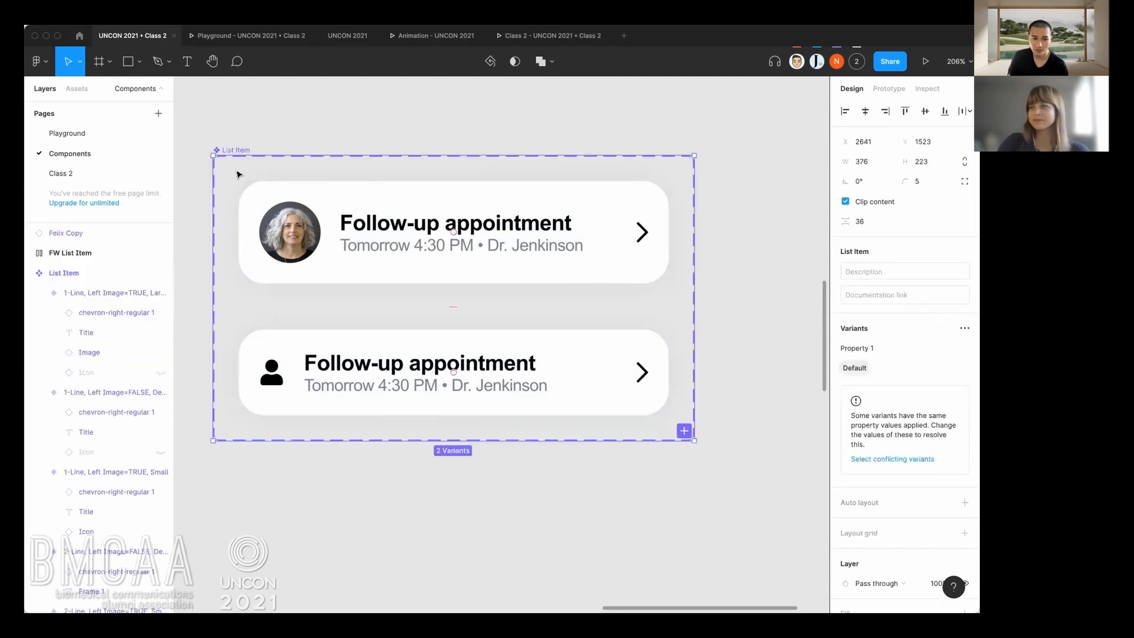
# Move the new List Item variant set to about X 2673, Y 1536.
pyautogui.click(238, 172)
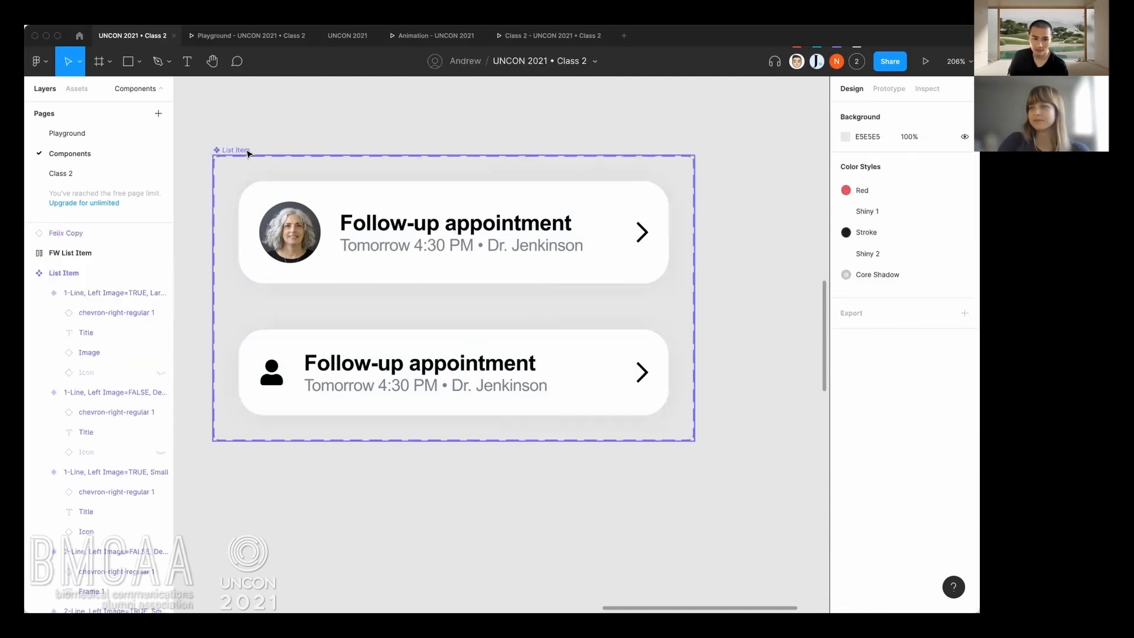
pyautogui.click(249, 153)
pyautogui.hscroll(-3, 284, 166)
pyautogui.scroll(2, 284, 165)
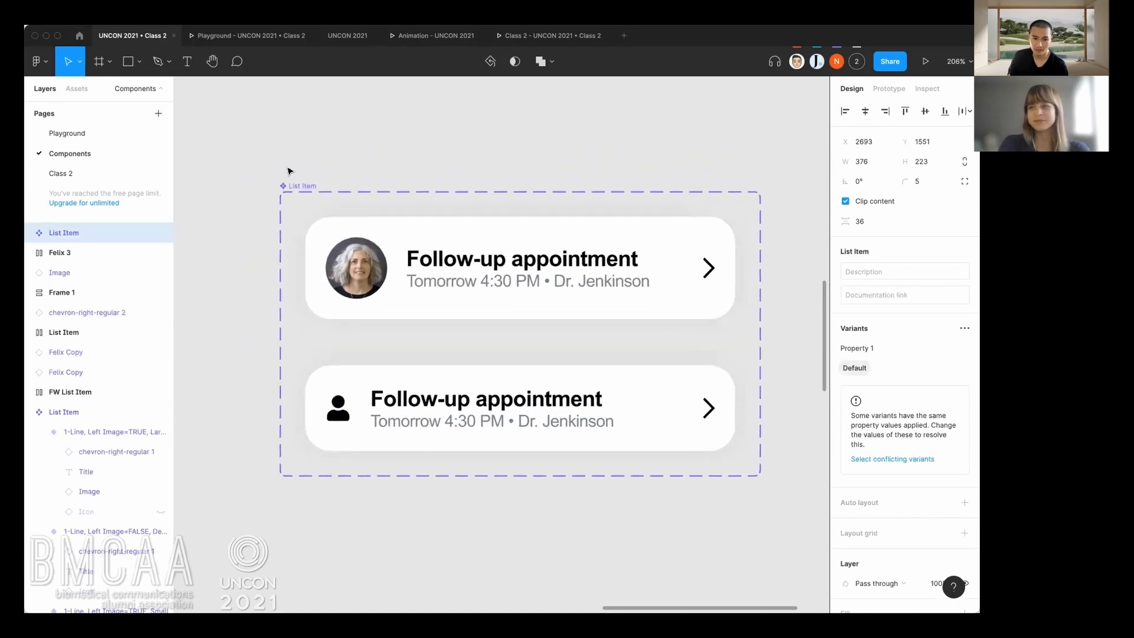
pyautogui.moveTo(288, 171); pyautogui.dragTo(290, 172)
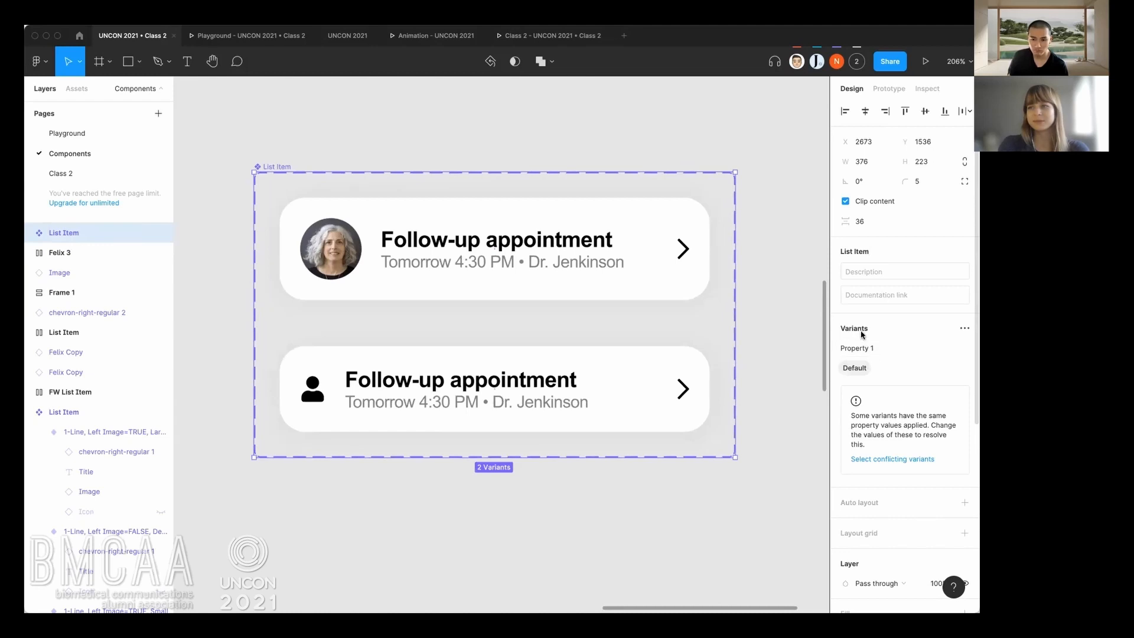
# Rename the variant set's Property 1 to "Left Image".
pyautogui.click(869, 350)
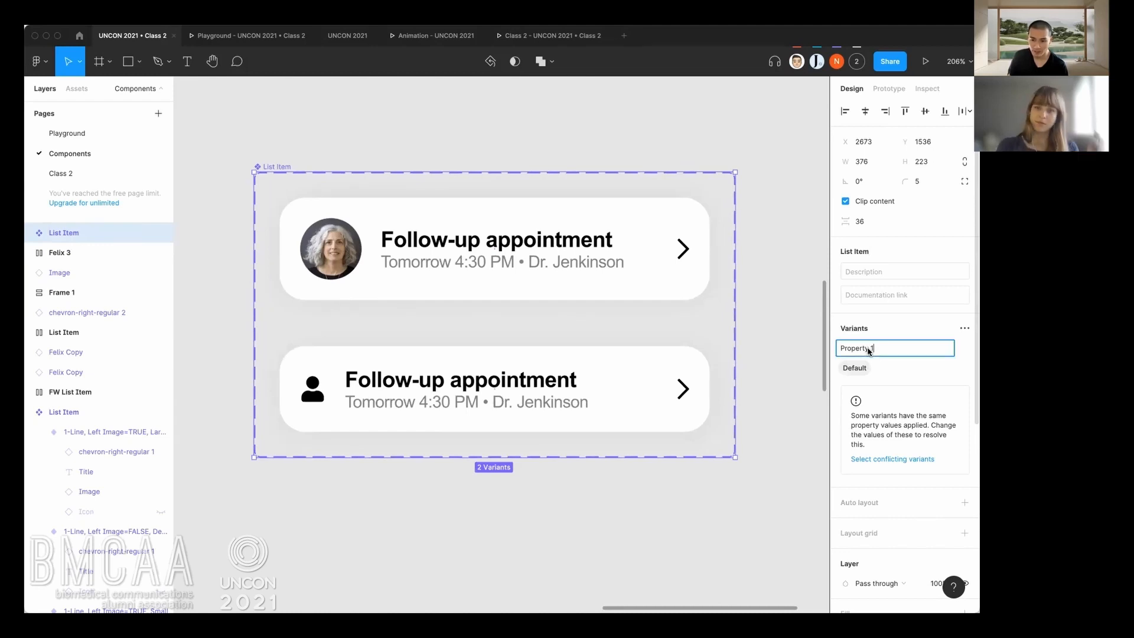
pyautogui.moveTo(873, 349); pyautogui.dragTo(837, 349)
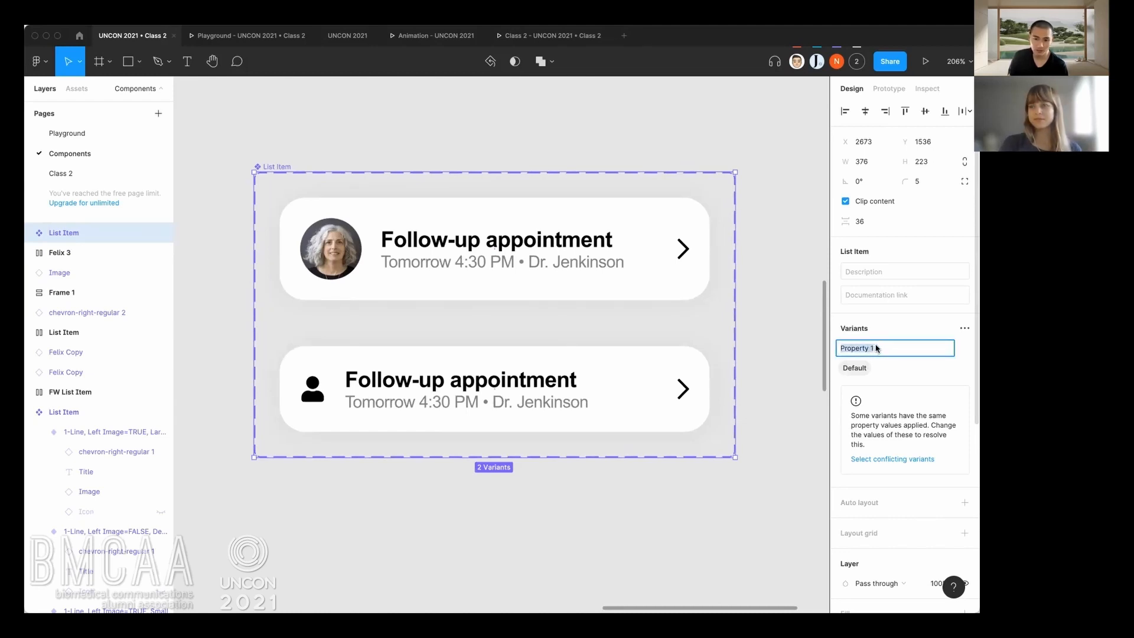
pyautogui.write('Left Image')
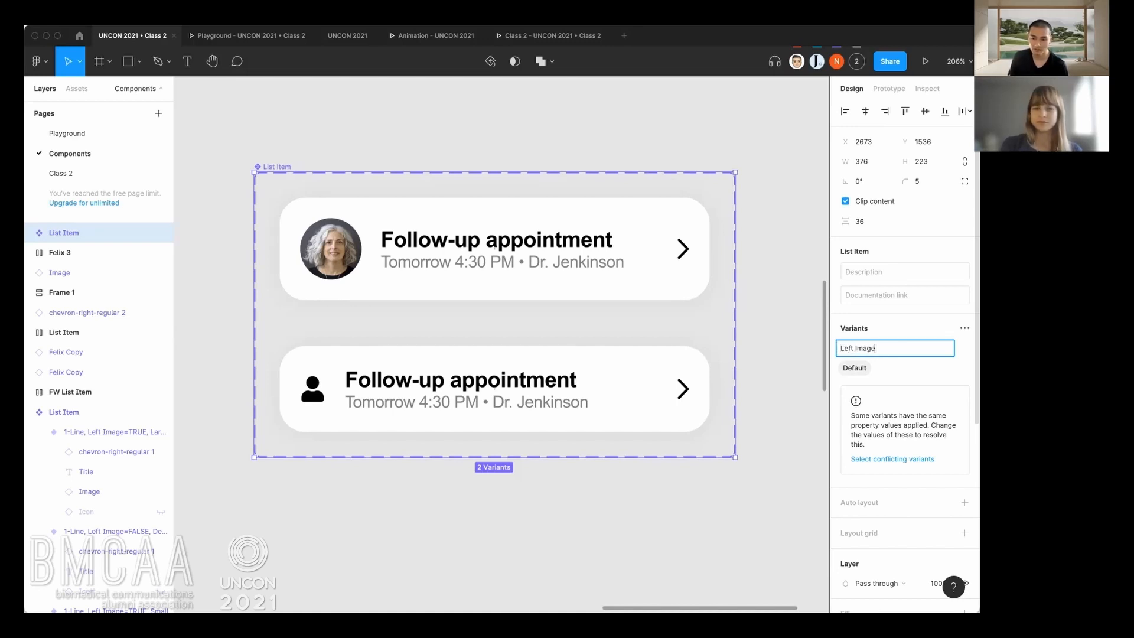
pyautogui.press('Return')
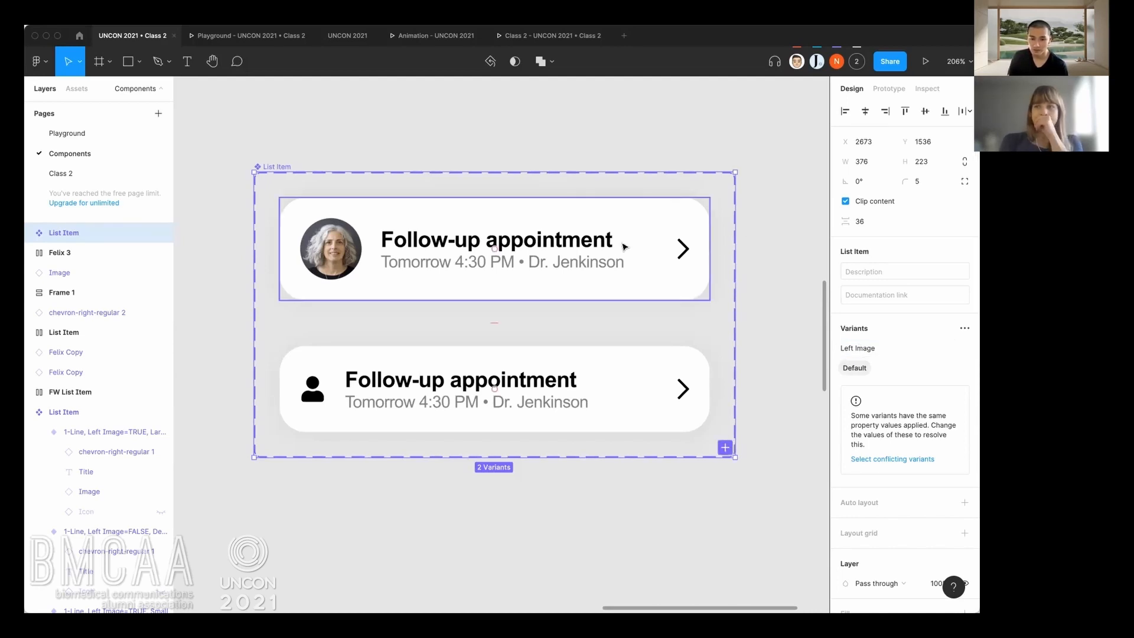
# Set the Left Image value of the upper variant, the one with the photo, to "Profile Picture".
pyautogui.click(365, 200)
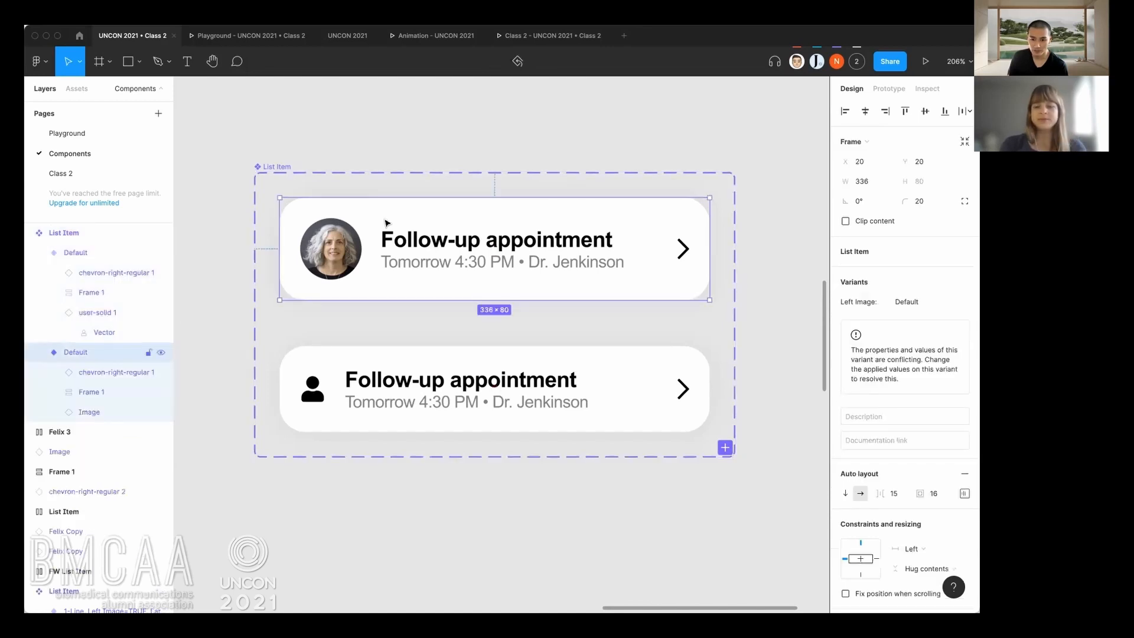
pyautogui.click(903, 302)
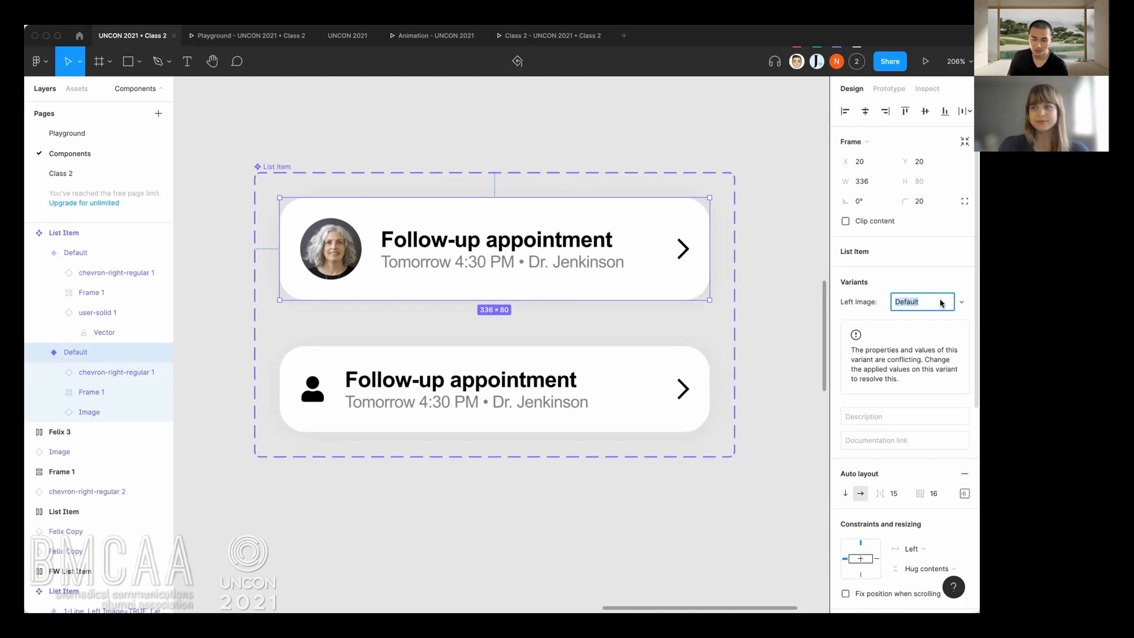
pyautogui.write('La')
pyautogui.press('BackSpace')
pyautogui.press('BackSpace')
pyautogui.write('Porif')
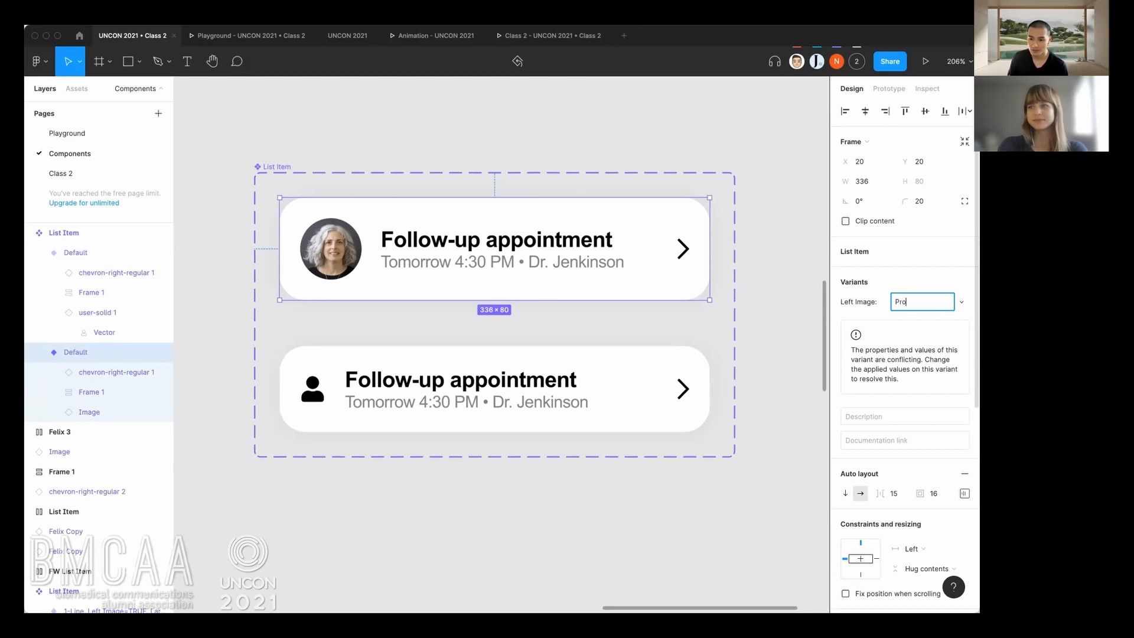
pyautogui.write('le Picture')
pyautogui.press('Return')
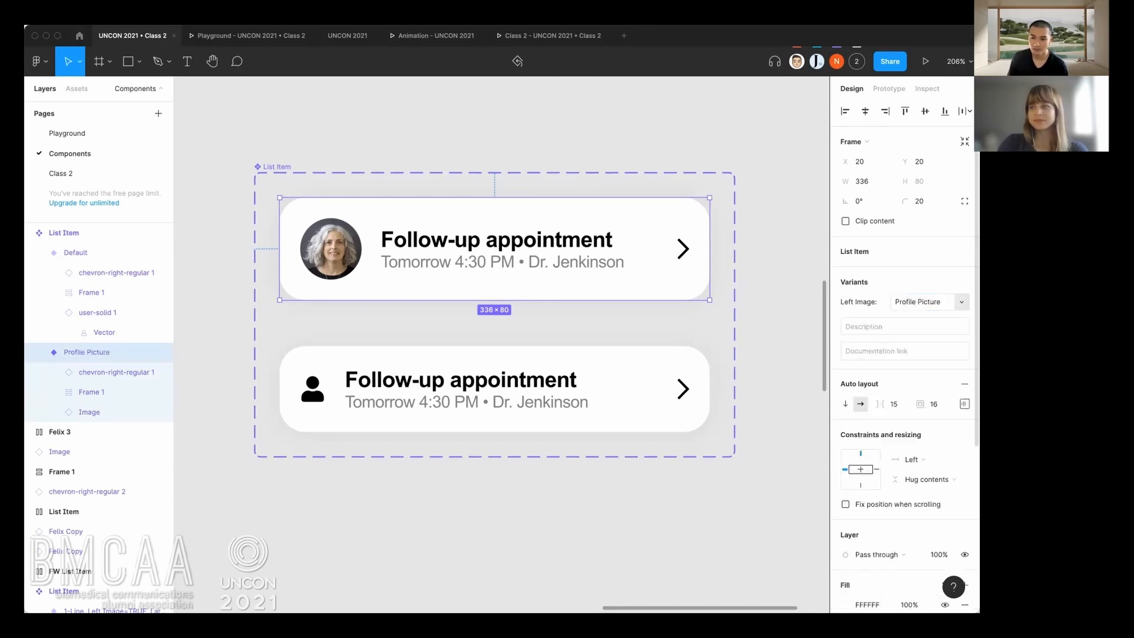
# Set the Left Image value of the lower variant, the one with the person symbol, to "Icon".
pyautogui.click(600, 366)
pyautogui.click(920, 303)
pyautogui.write('Icon')
pyautogui.press('Return')
pyautogui.click(793, 295)
# Copy the Profile Picture variant of the new List Item component set.
pyautogui.hscroll(3, 736, 299)
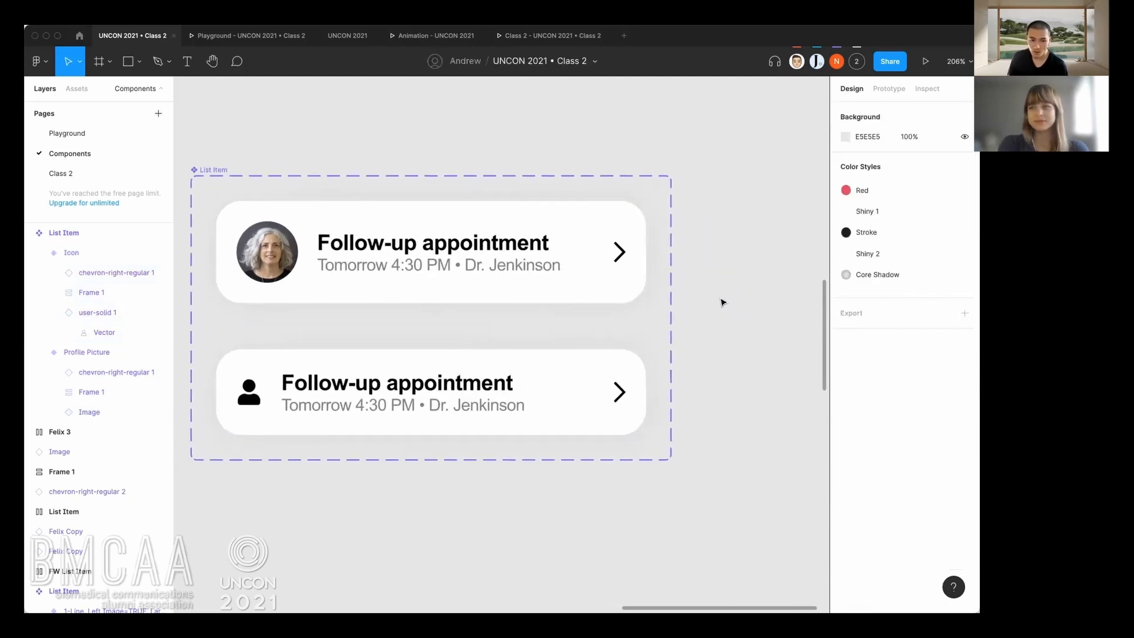
pyautogui.scroll(-1, 722, 301)
pyautogui.scroll(-2, 721, 301)
pyautogui.scroll(-2, 719, 303)
pyautogui.hscroll(4, 557, 327)
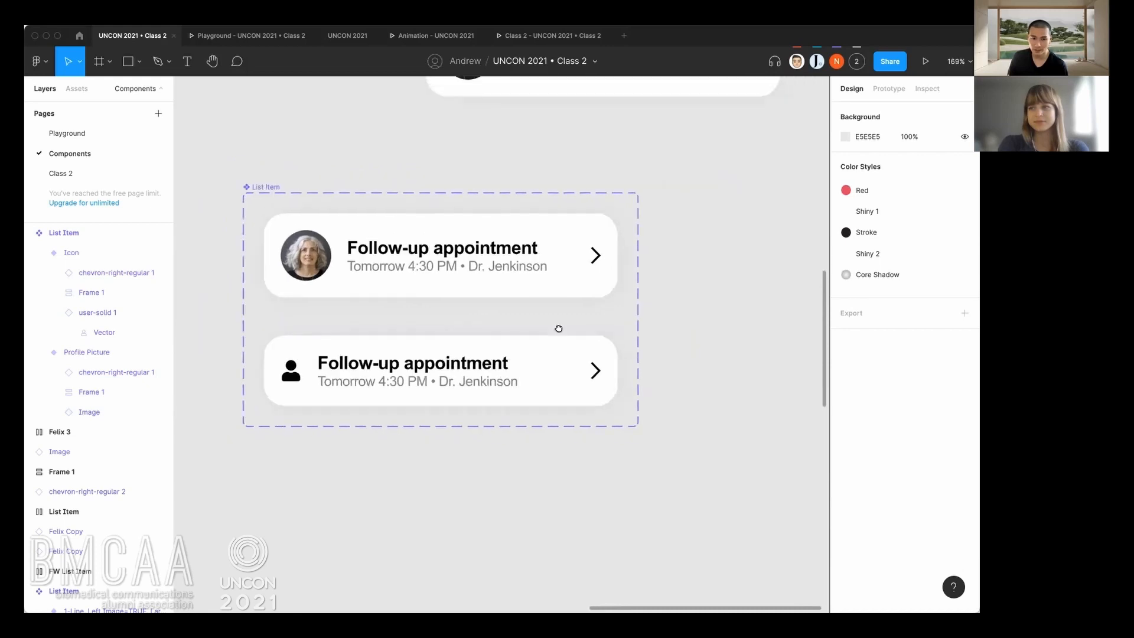
pyautogui.scroll(-2, 546, 338)
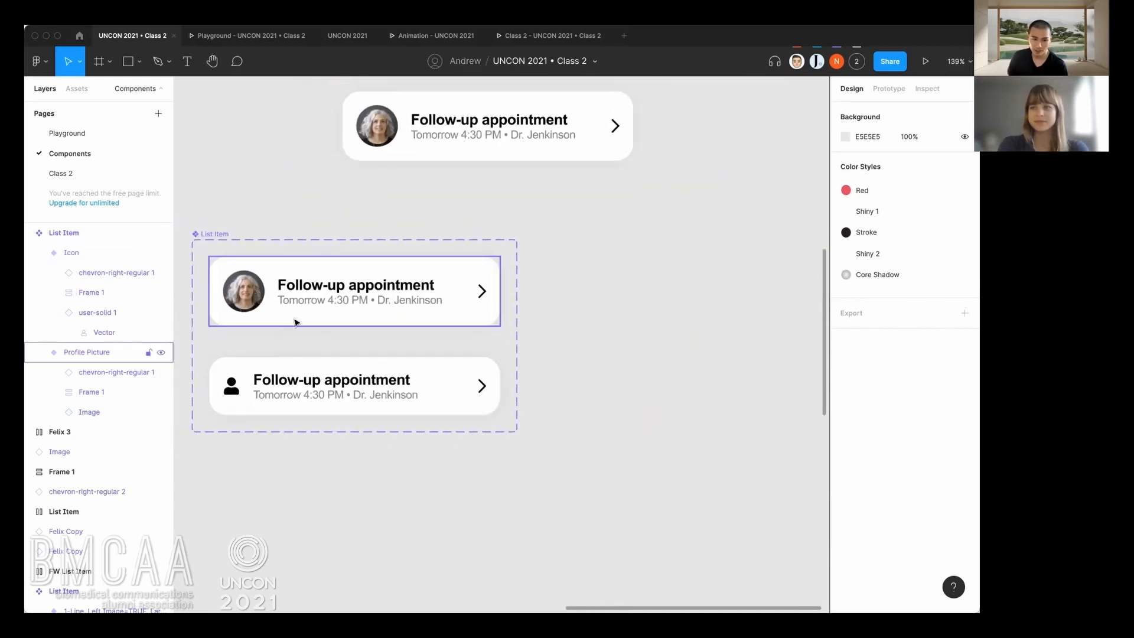
pyautogui.click(468, 307)
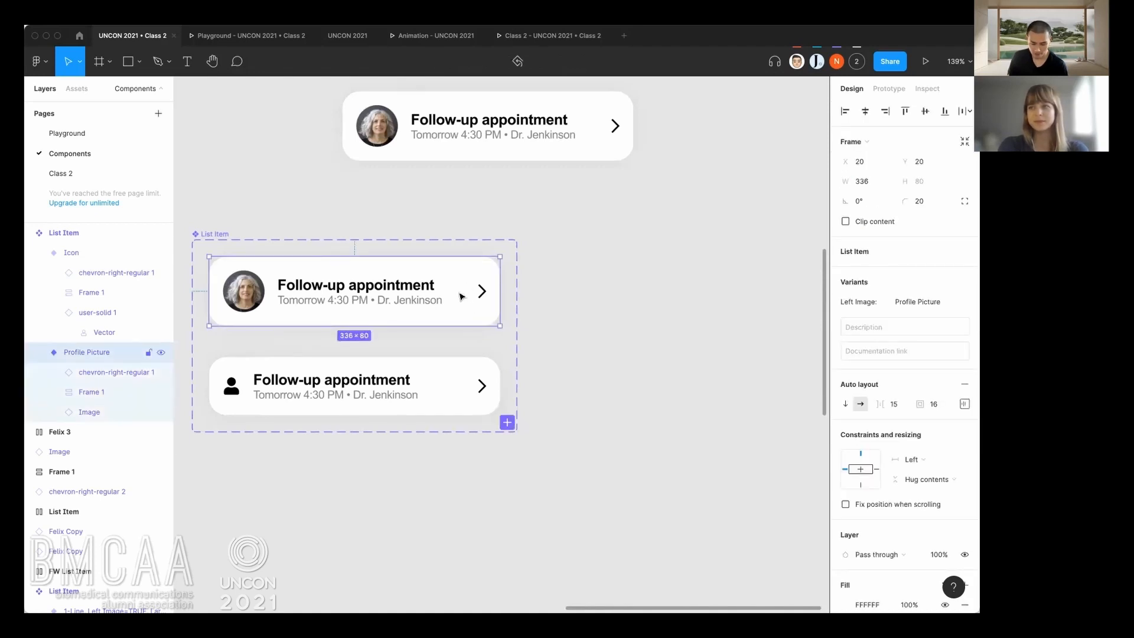
# Try to paste the Profile Picture variant and move the copy out beside the component set.
pyautogui.click(587, 307)
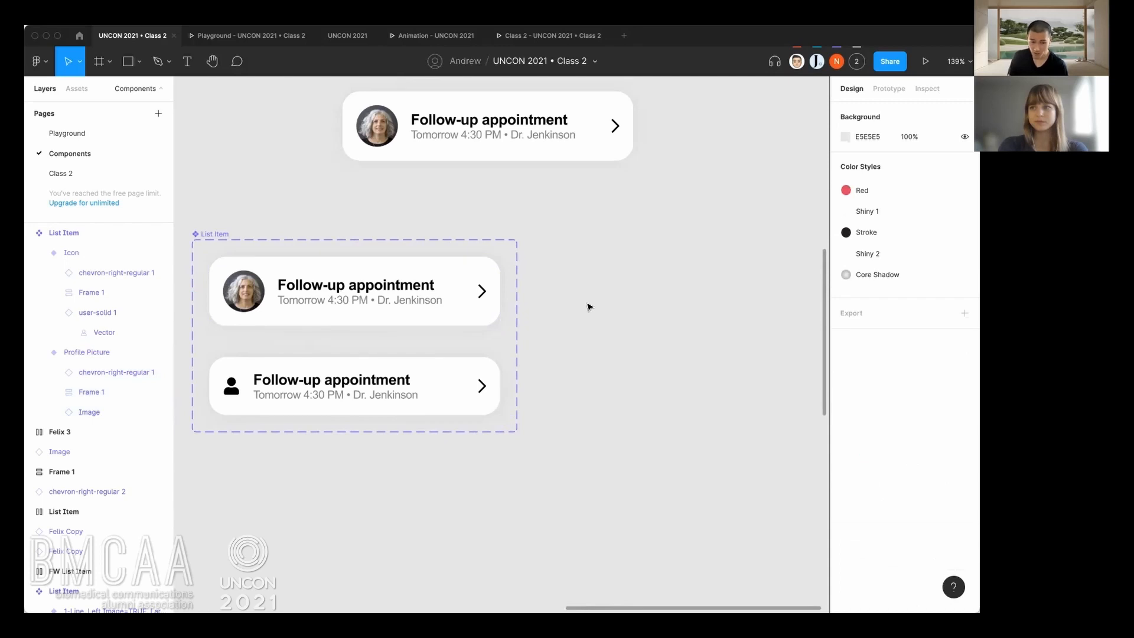
pyautogui.click(448, 309)
pyautogui.press('super+v')
pyautogui.moveTo(449, 309); pyautogui.dragTo(722, 340)
pyautogui.press('super+z')
pyautogui.press('Delete')
# Paste the copied List Item as an instance on the empty canvas beside the variant set, at about X 3068, Y 1590.
pyautogui.rightClick(628, 302)
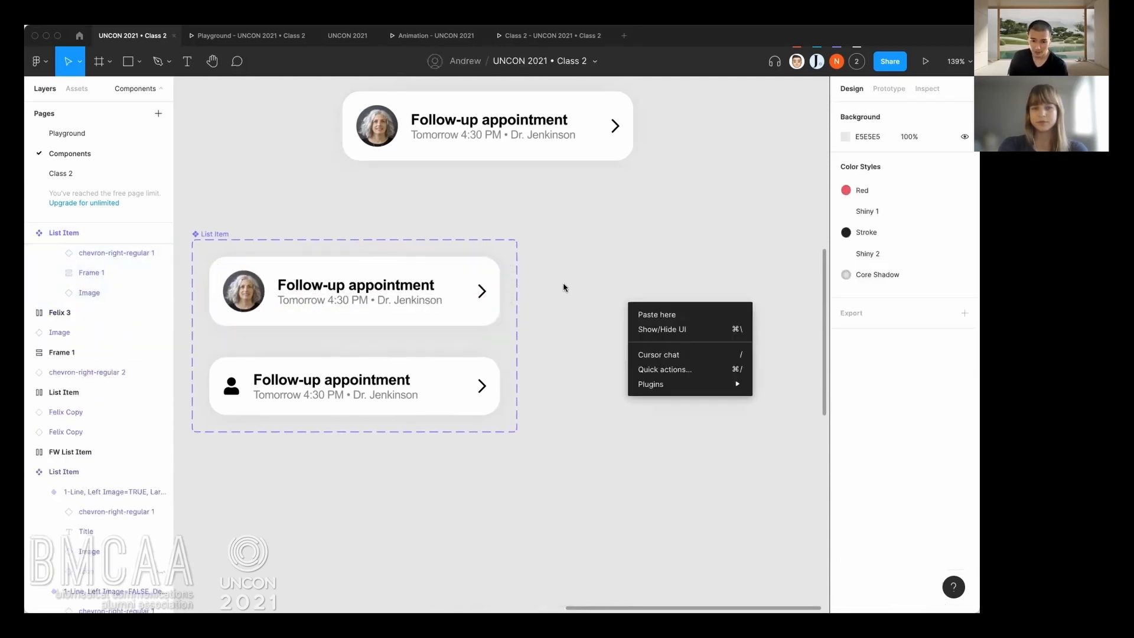
pyautogui.click(637, 316)
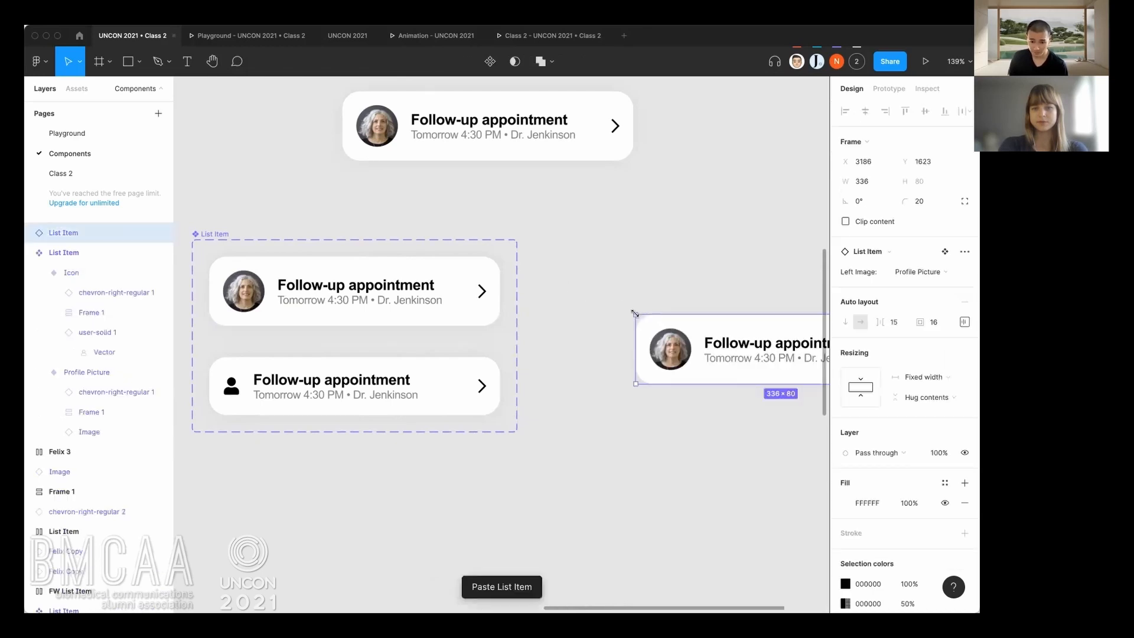
pyautogui.moveTo(697, 350); pyautogui.dragTo(597, 323)
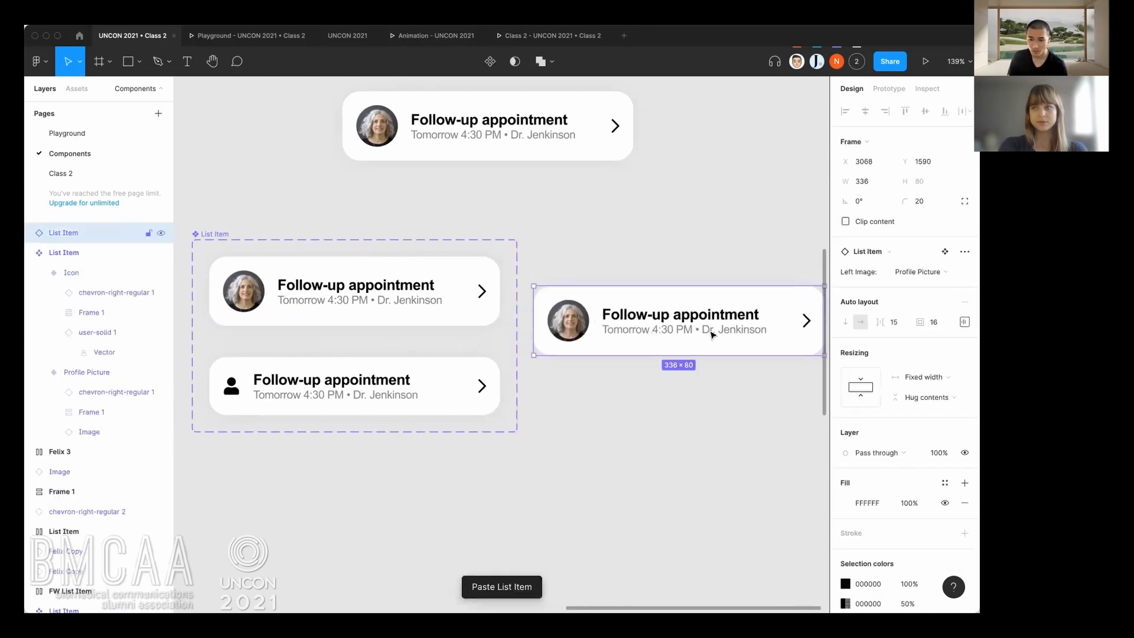
# Switch the pasted instance's Left Image property to Icon and back to Profile Picture.
pyautogui.click(933, 275)
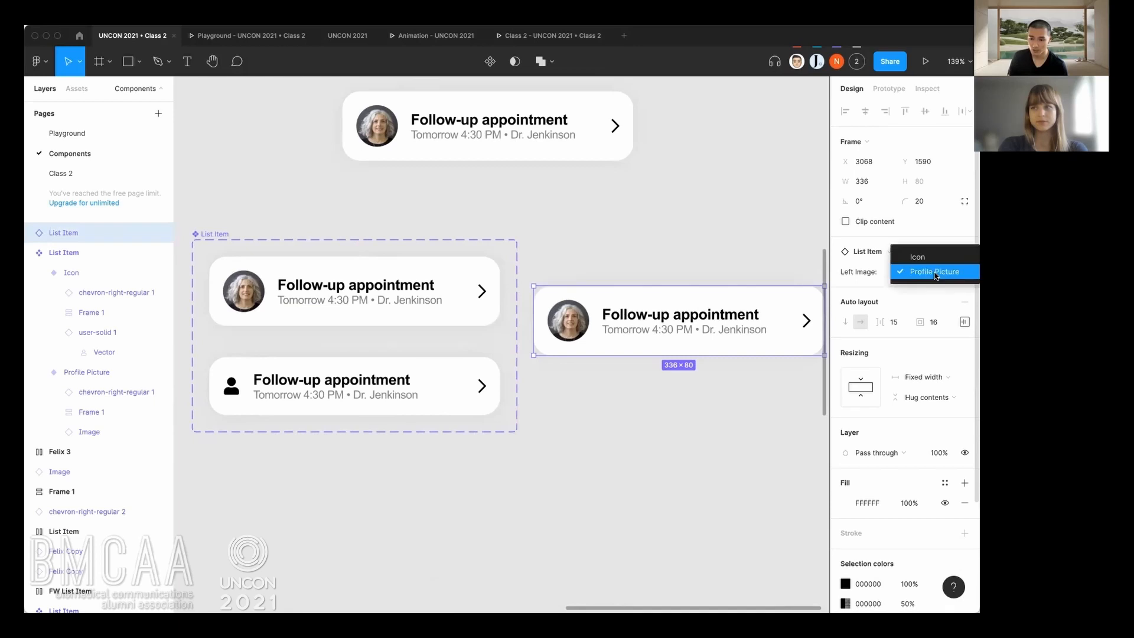
pyautogui.click(934, 258)
pyautogui.click(921, 274)
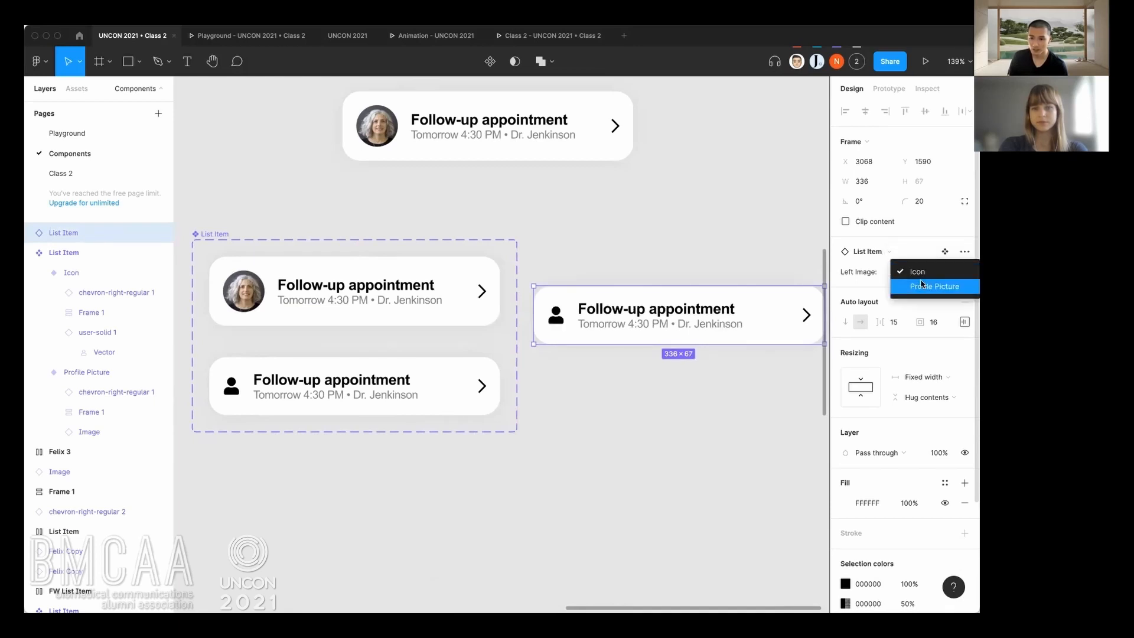
pyautogui.click(920, 287)
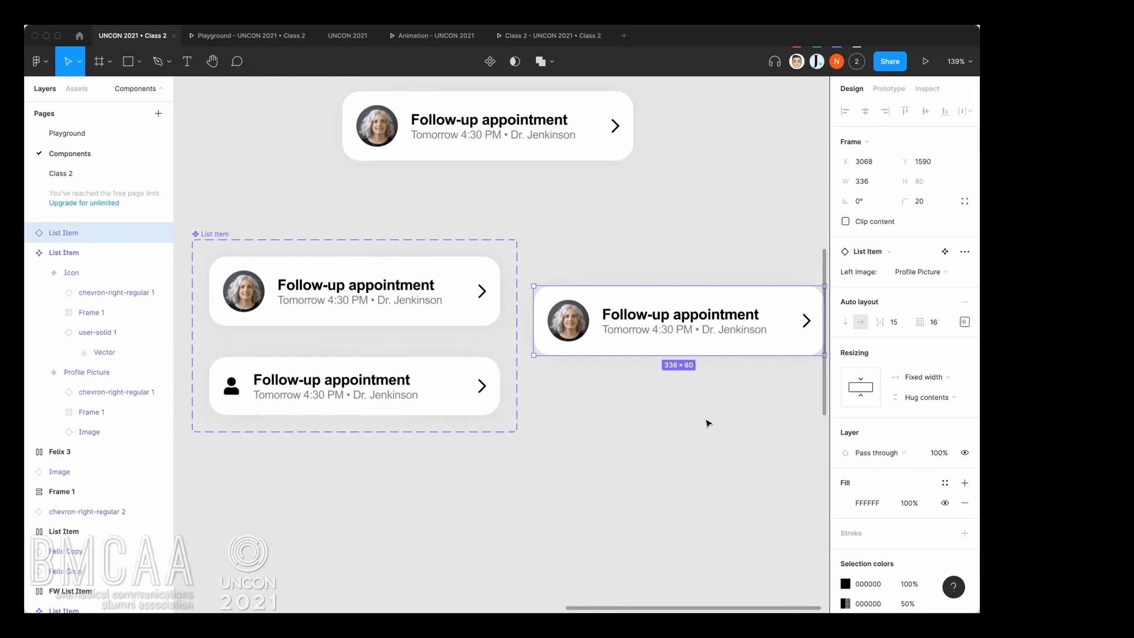
# Examine the variant properties of the older List Item set with the Personal details rows and compare it with the new set.
pyautogui.scroll(-3, 708, 423)
pyautogui.scroll(-2, 709, 422)
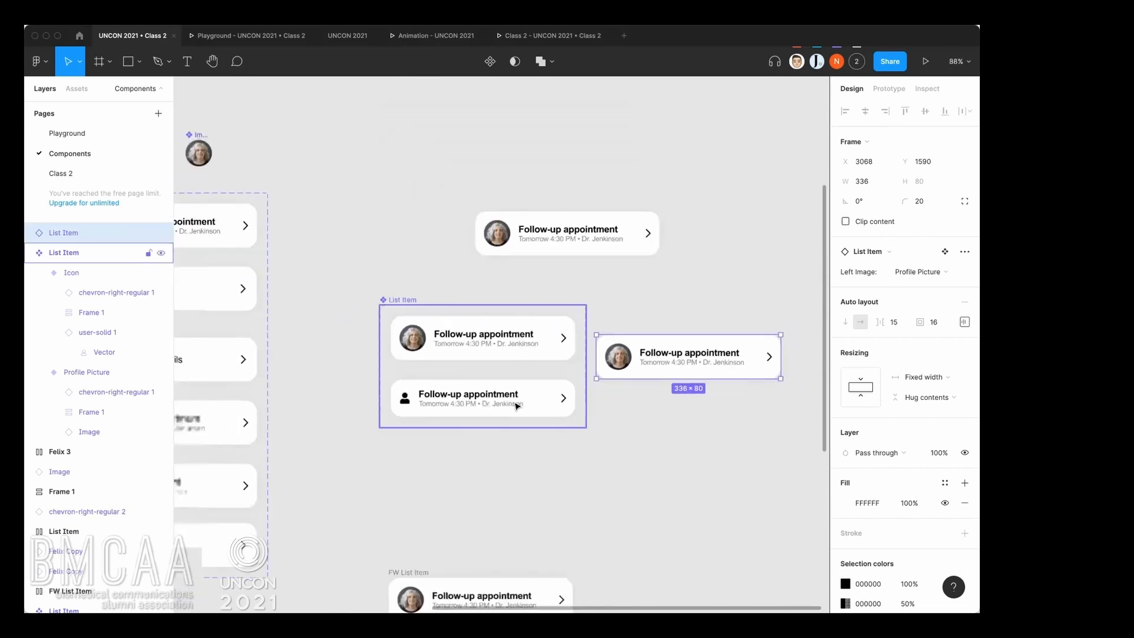
pyautogui.hscroll(-5, 516, 407)
pyautogui.scroll(-1, 597, 383)
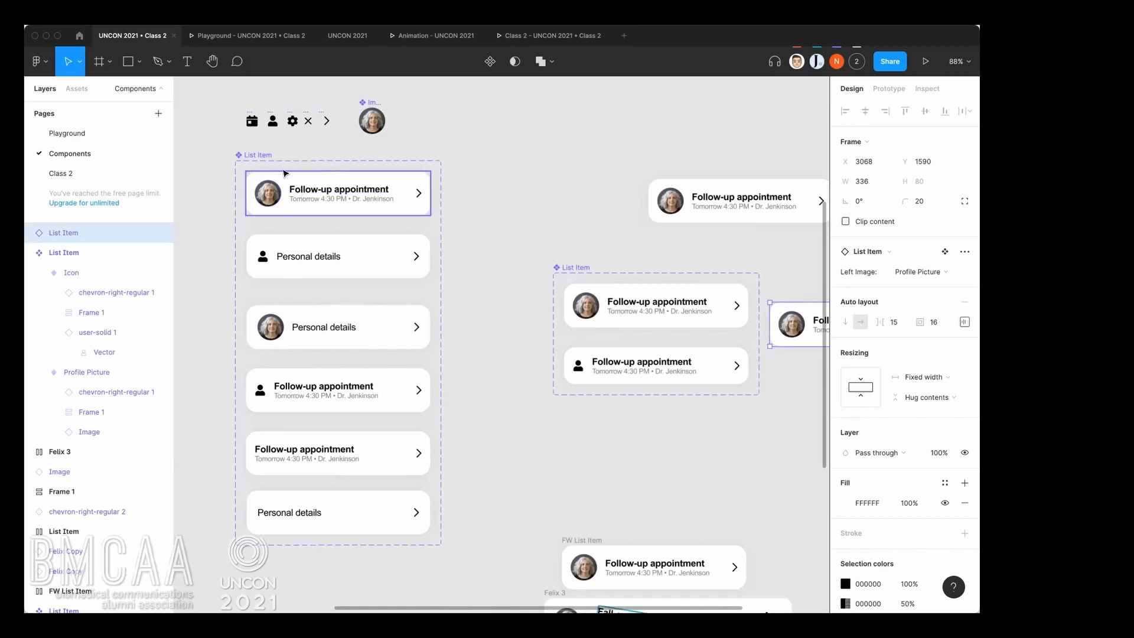
pyautogui.click(319, 192)
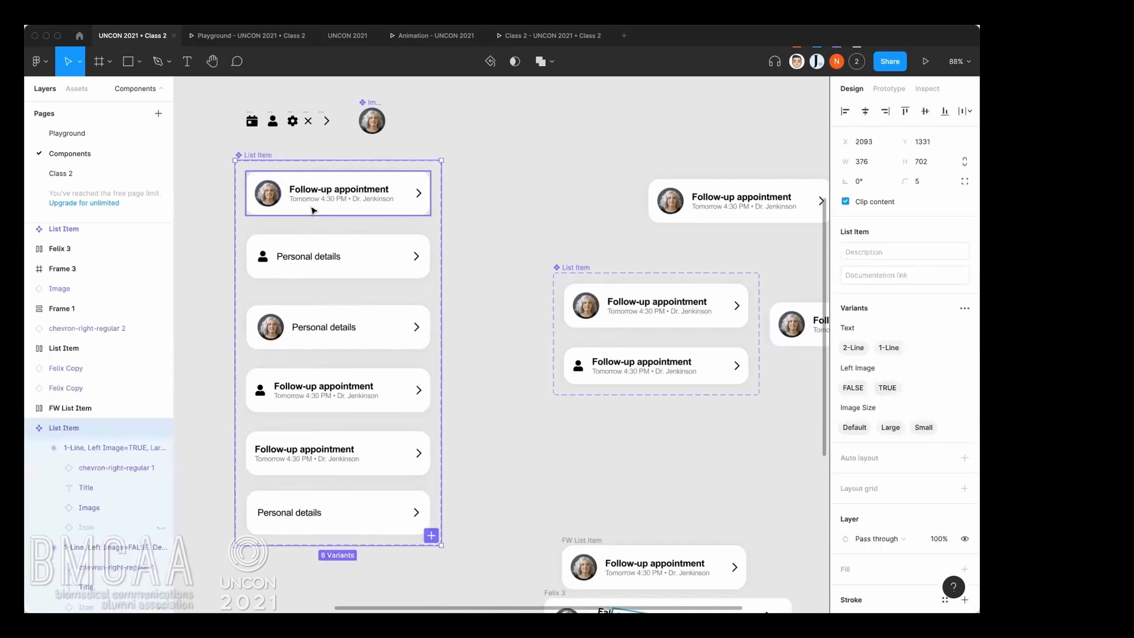
pyautogui.scroll(3, 362, 238)
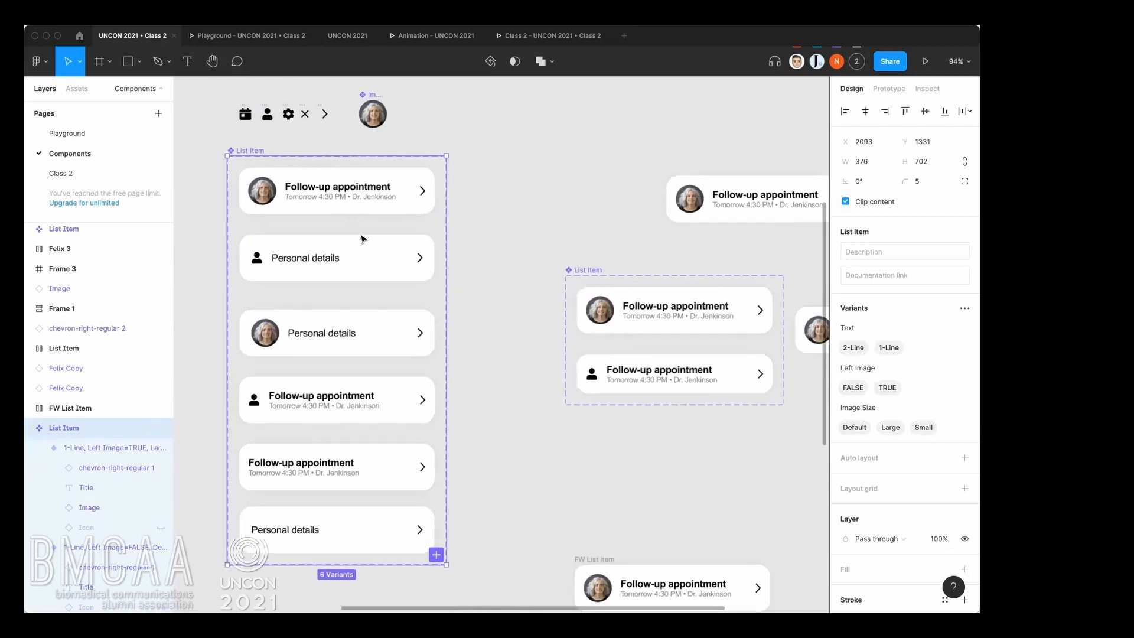
pyautogui.hscroll(2, 384, 244)
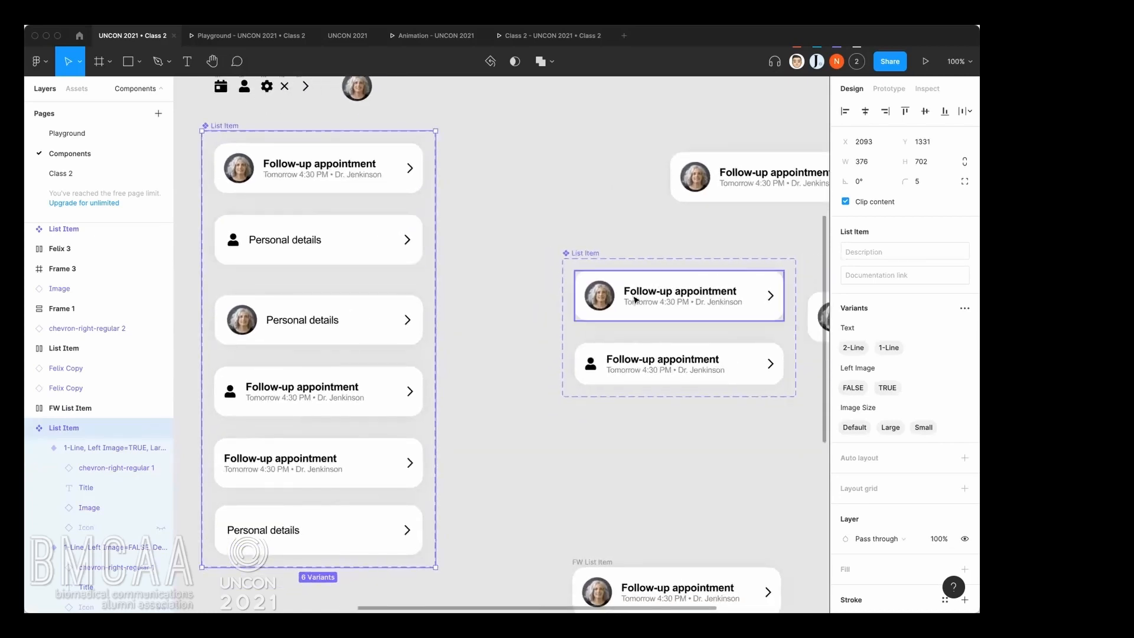
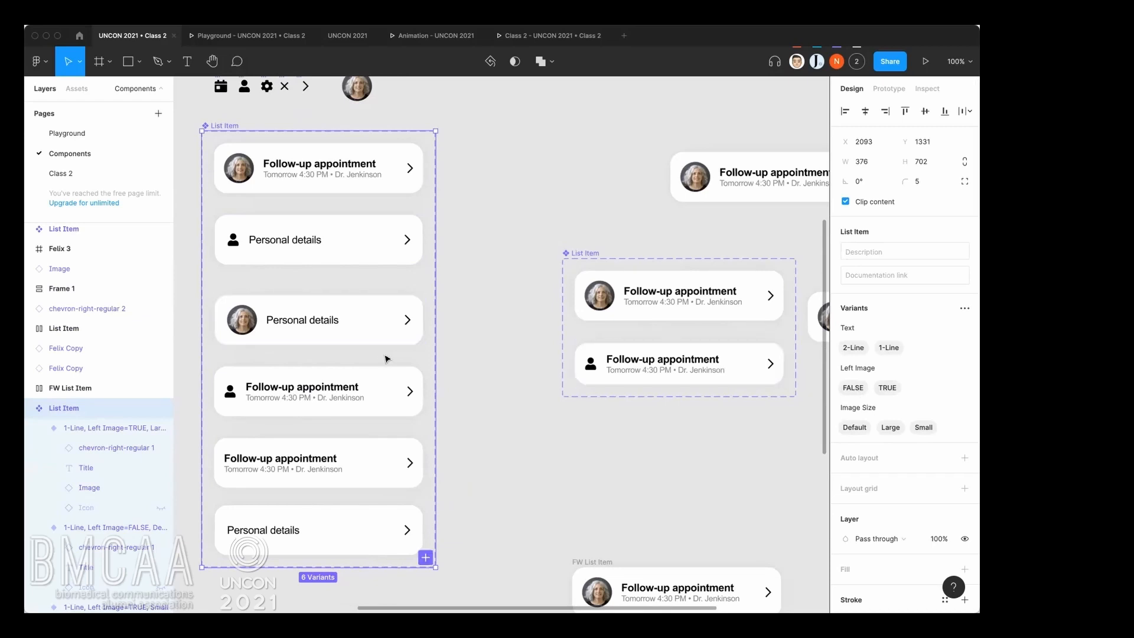
# Toggle the standalone Follow-up appointment instance's Left Image property off and back on, and check its Text options.
pyautogui.click(349, 464)
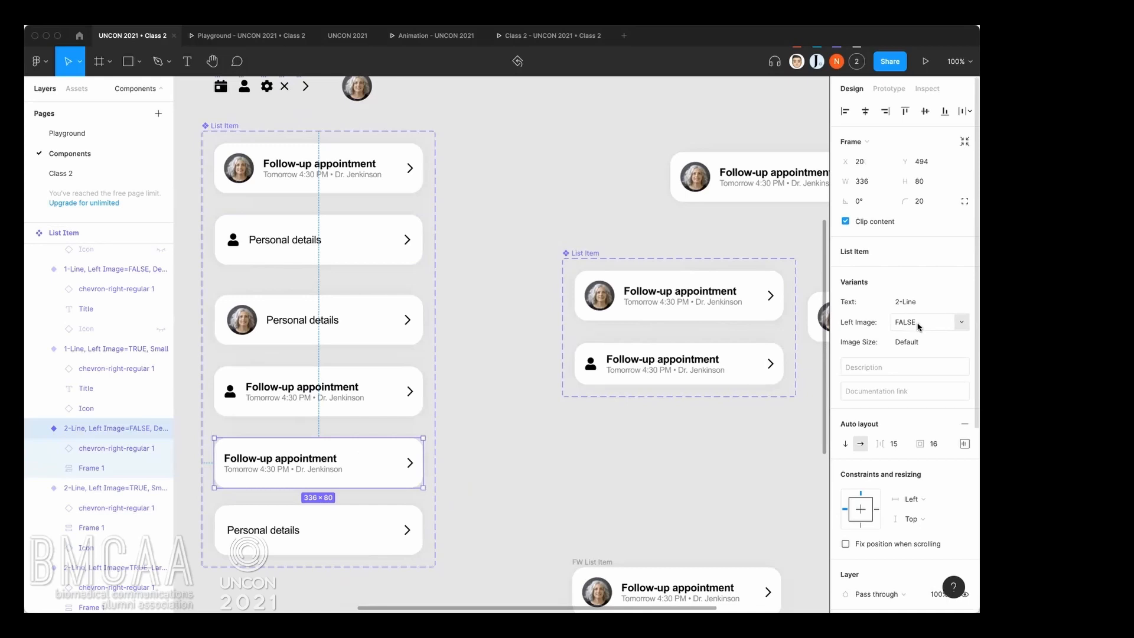
pyautogui.moveTo(724, 216); pyautogui.dragTo(641, 246)
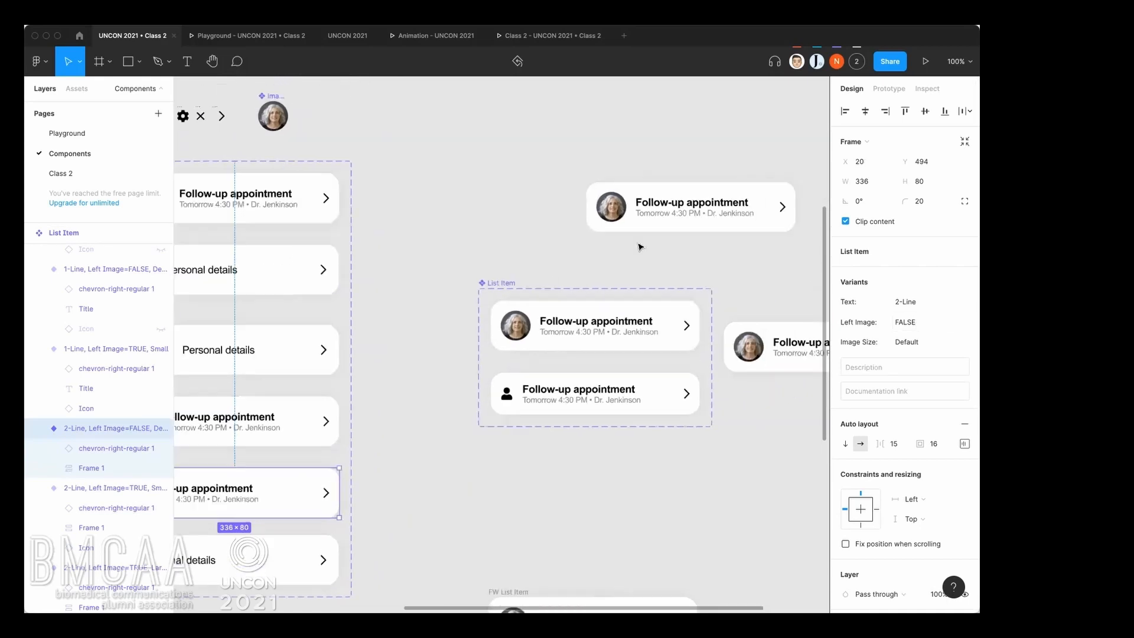
pyautogui.click(683, 216)
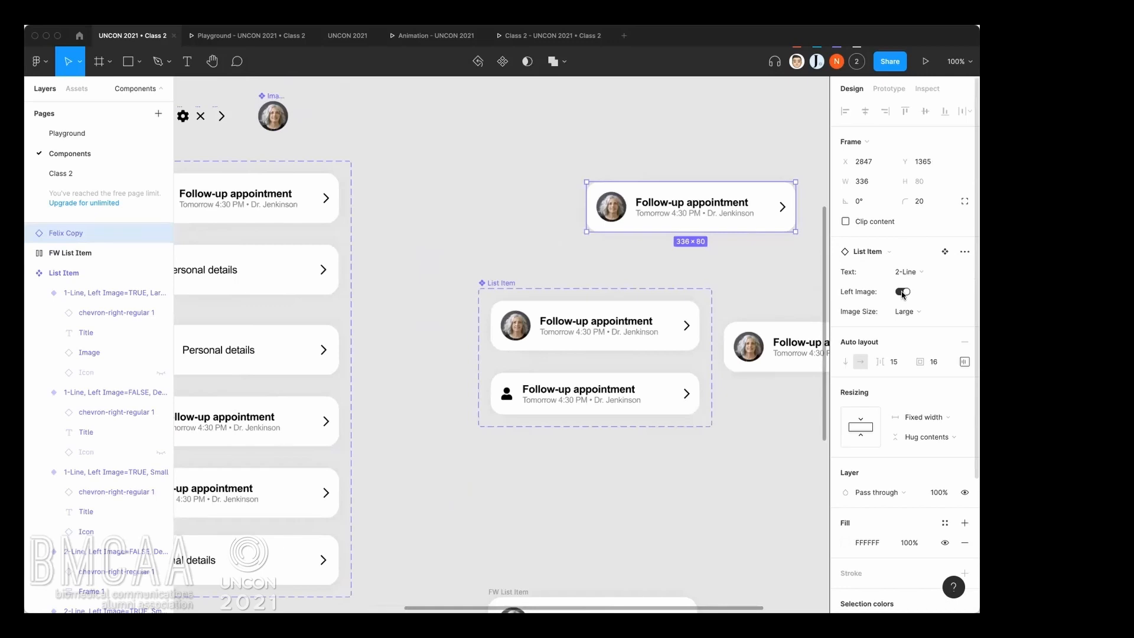
pyautogui.click(902, 292)
pyautogui.click(902, 292)
pyautogui.click(929, 274)
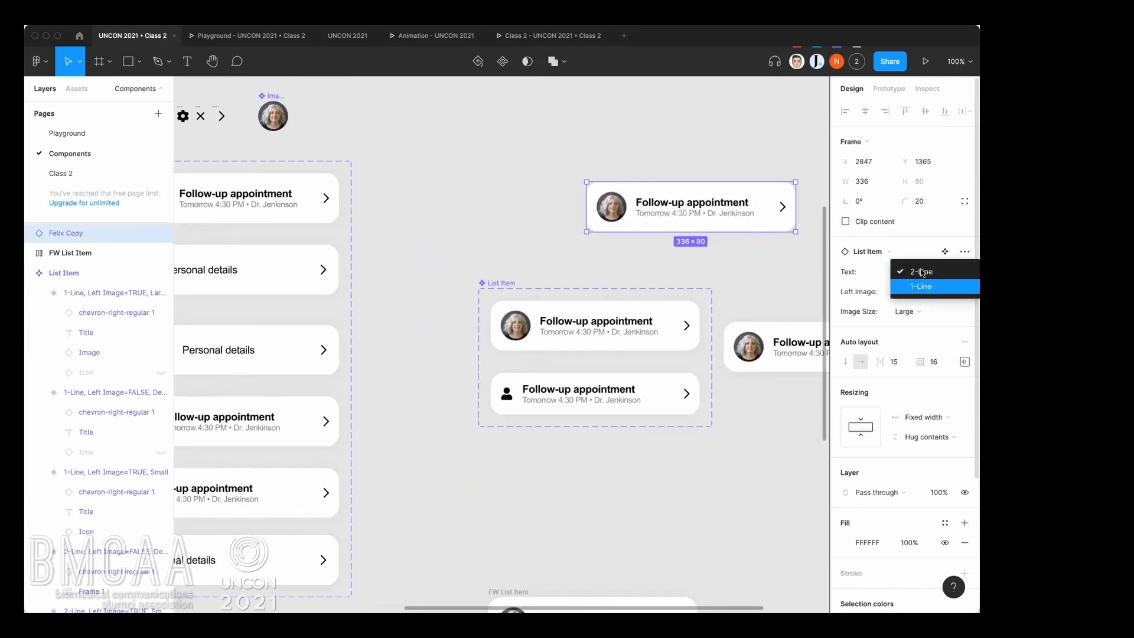
pyautogui.click(878, 293)
pyautogui.click(534, 259)
# Move the newer two-variant List Item set away from the older set to X 3148, Y 1778.
pyautogui.hscroll(-4, 534, 259)
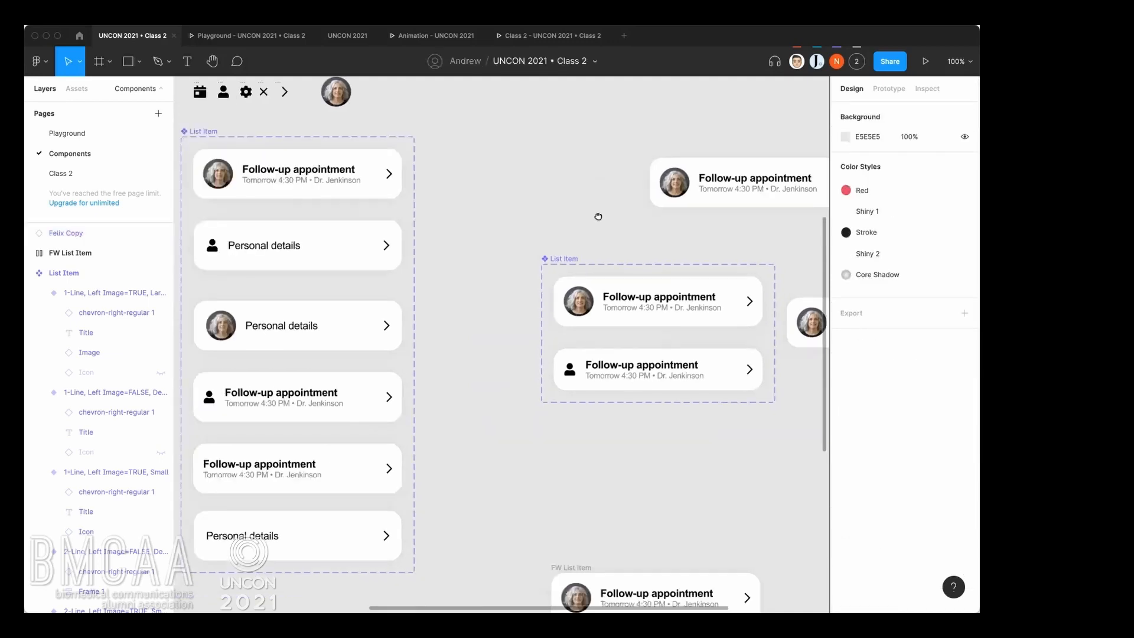
pyautogui.click(415, 379)
pyautogui.click(380, 428)
pyautogui.click(481, 365)
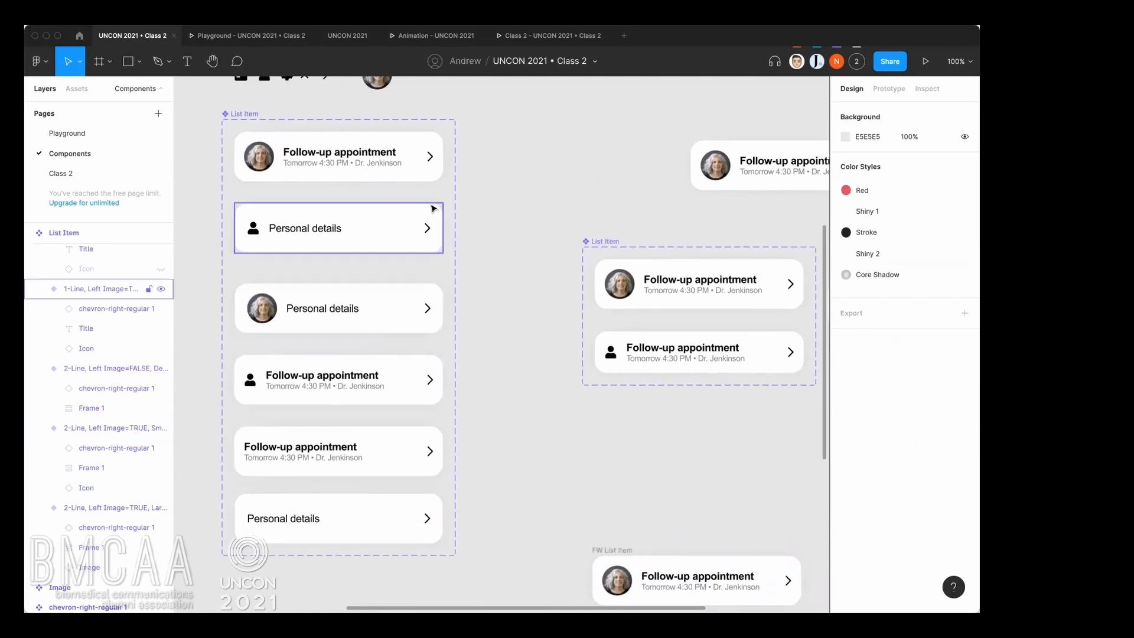
pyautogui.moveTo(640, 218); pyautogui.dragTo(672, 363)
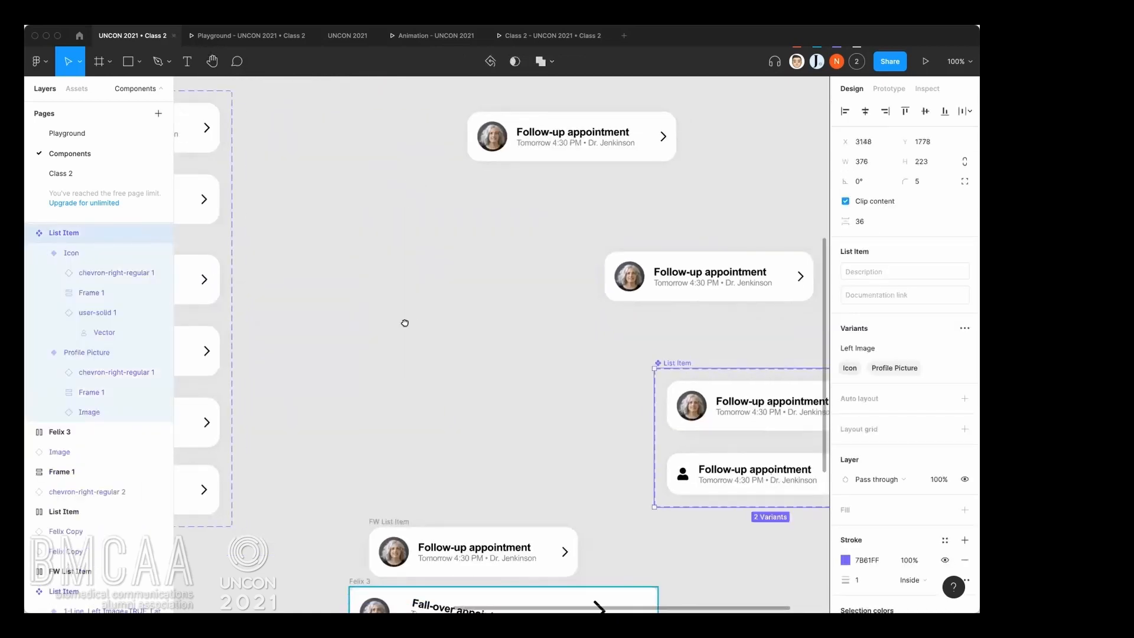
pyautogui.moveTo(405, 323); pyautogui.dragTo(632, 372)
# Widen the older six-variant List Item set to 722, leaving room for a second column of variants.
pyautogui.click(418, 255)
pyautogui.scroll(-1, 422, 257)
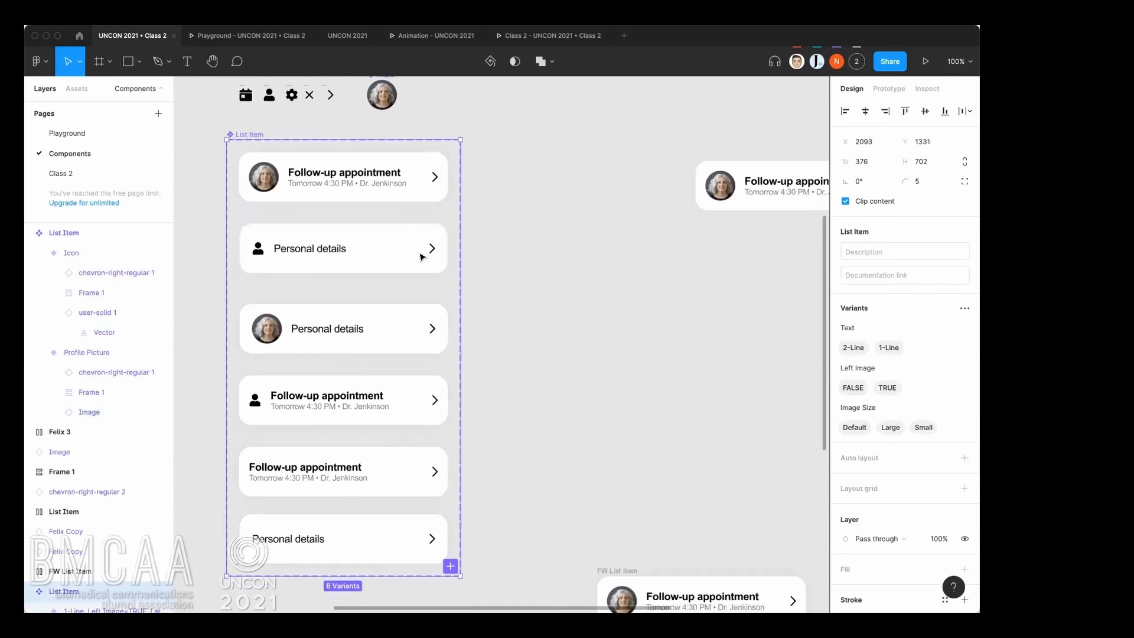
pyautogui.scroll(-2, 422, 257)
pyautogui.moveTo(450, 234); pyautogui.dragTo(602, 241)
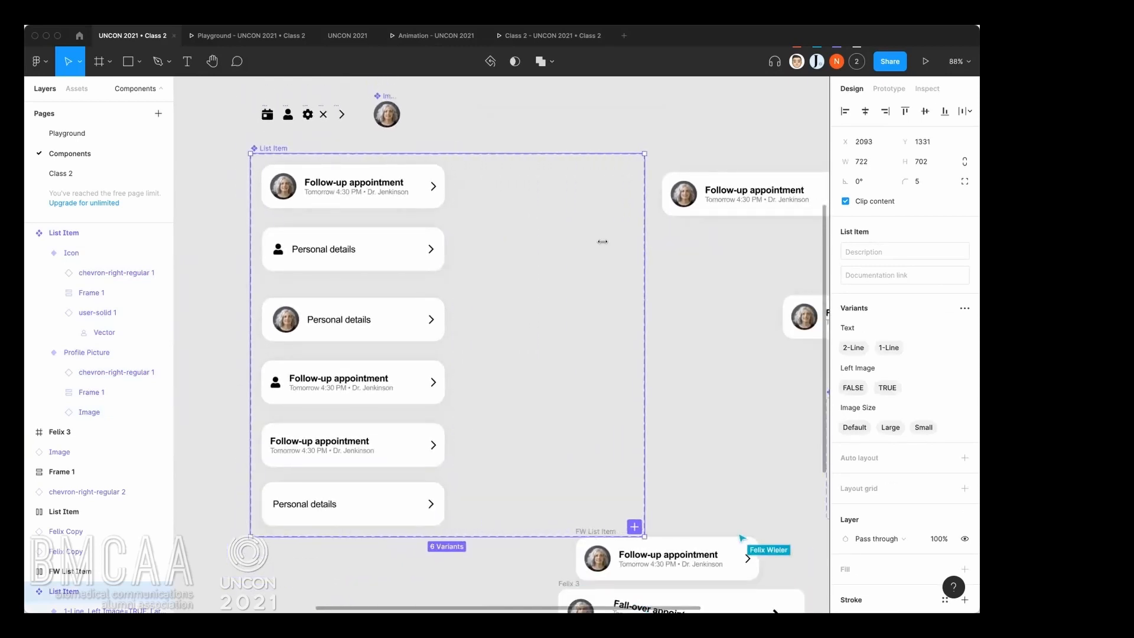
pyautogui.press('Escape')
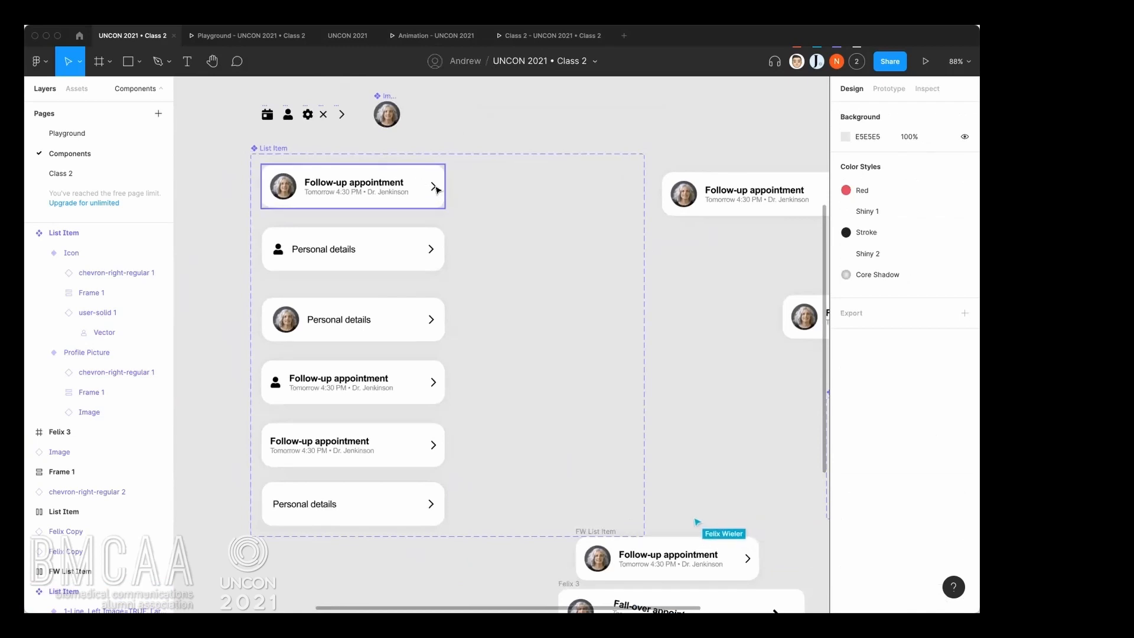
# Duplicate all six variants of the older List Item set into a second column inside the widened set.
pyautogui.moveTo(465, 168); pyautogui.dragTo(508, 495)
pyautogui.hscroll(2, 591, 422)
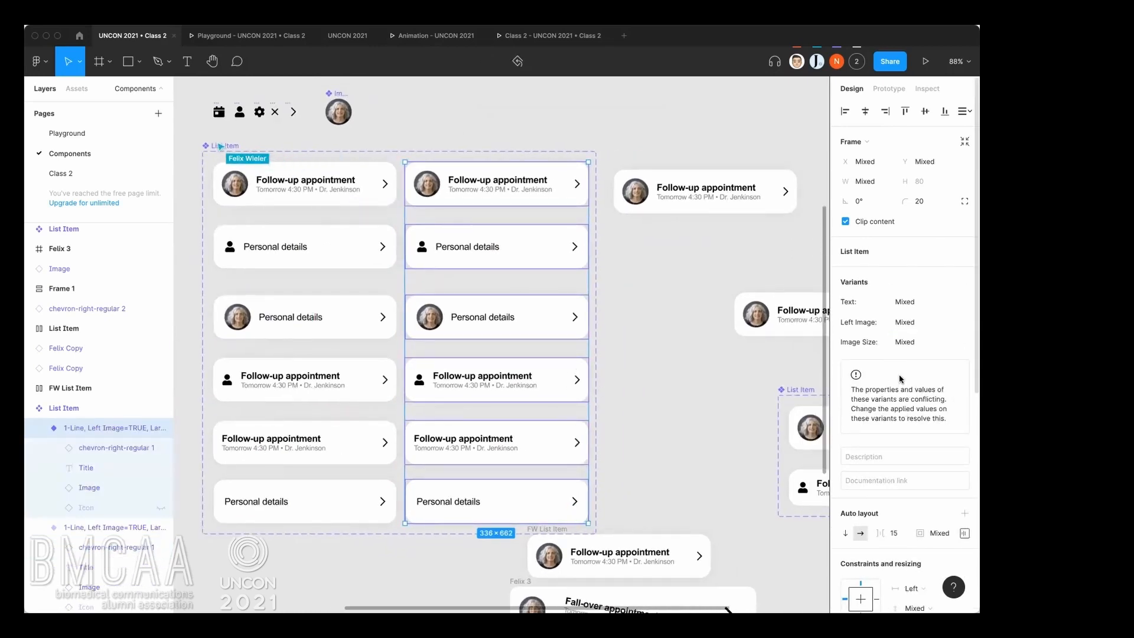
pyautogui.click(602, 292)
# Delete the chevron from each of the six duplicated variants in the second column.
pyautogui.click(576, 186)
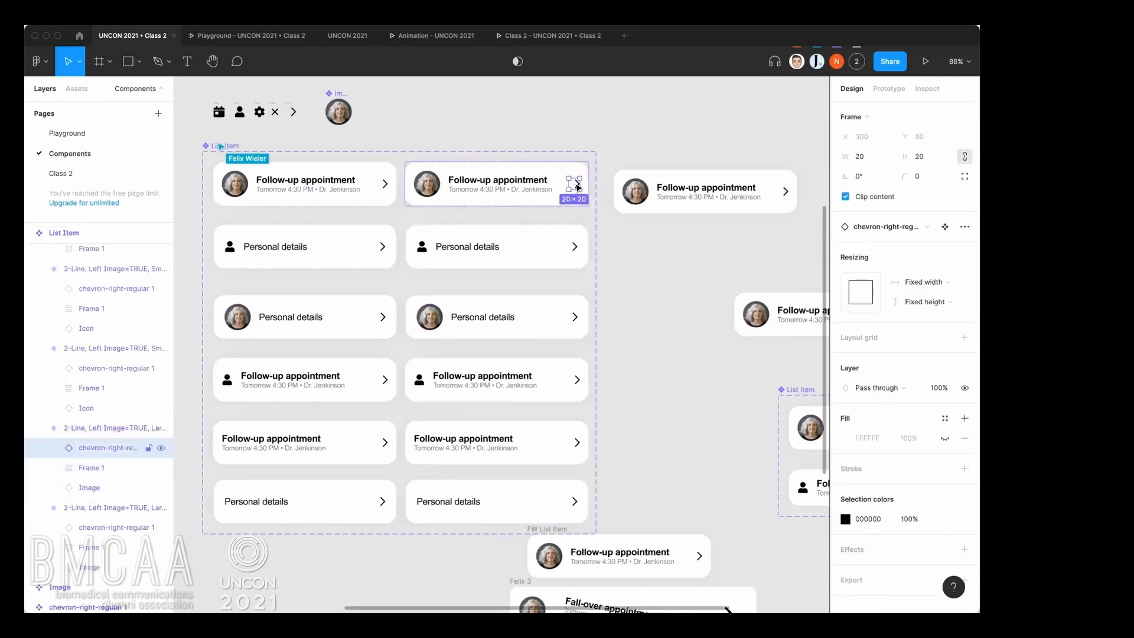
pyautogui.press('Delete')
pyautogui.click(576, 248)
pyautogui.press('Delete')
pyautogui.click(576, 317)
pyautogui.press('Delete')
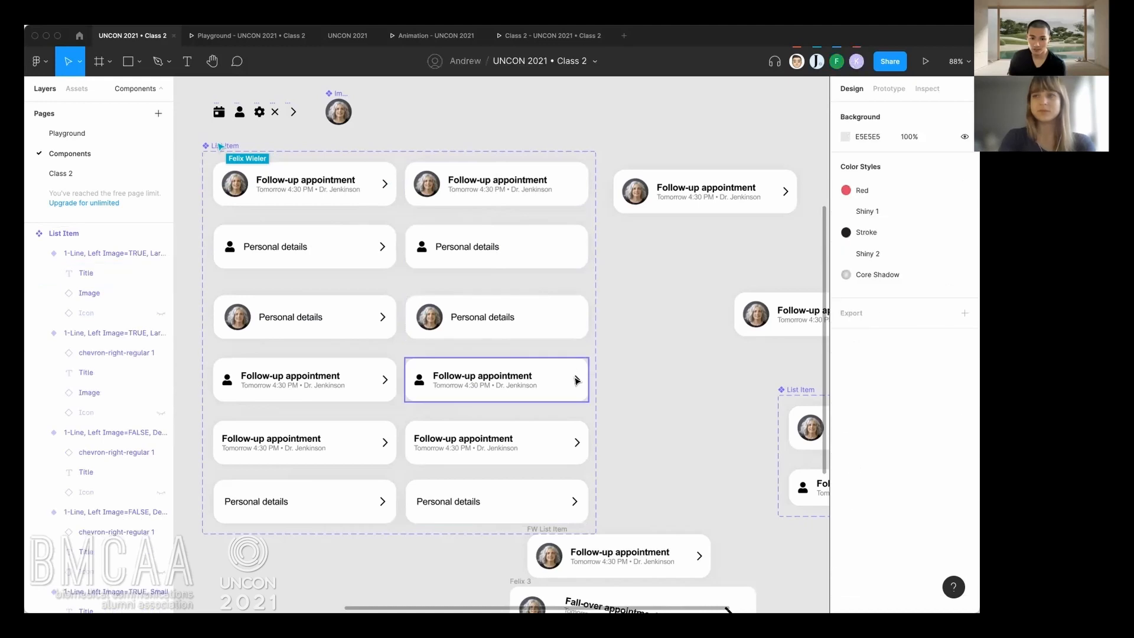
pyautogui.click(576, 379)
pyautogui.click(576, 378)
pyautogui.press('Escape')
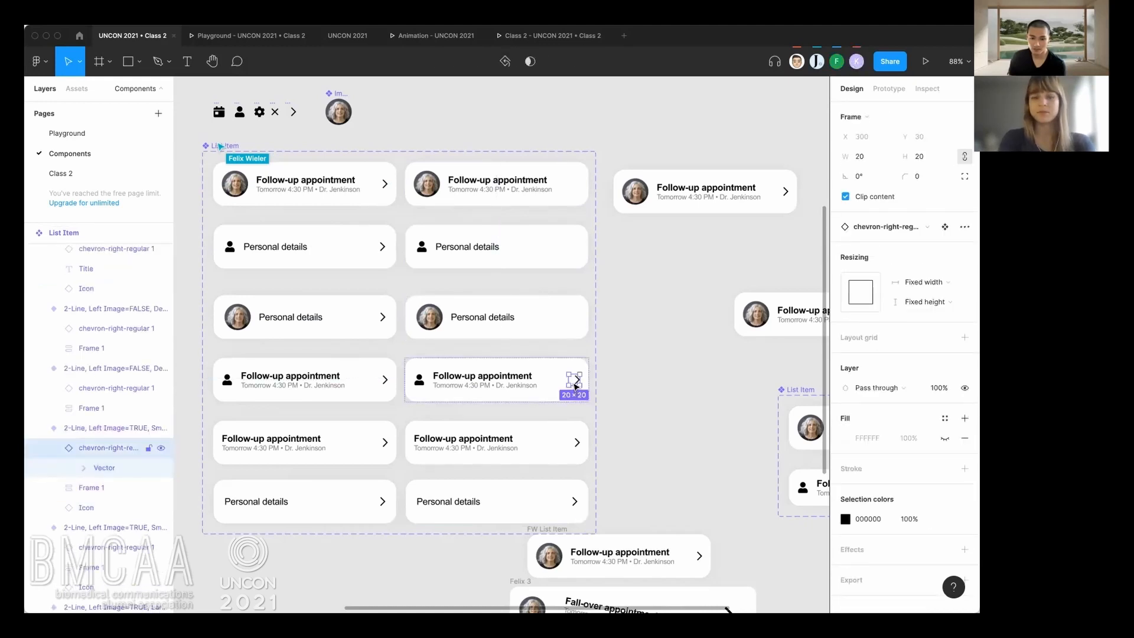
pyautogui.press('Delete')
pyautogui.click(576, 443)
pyautogui.press('Delete')
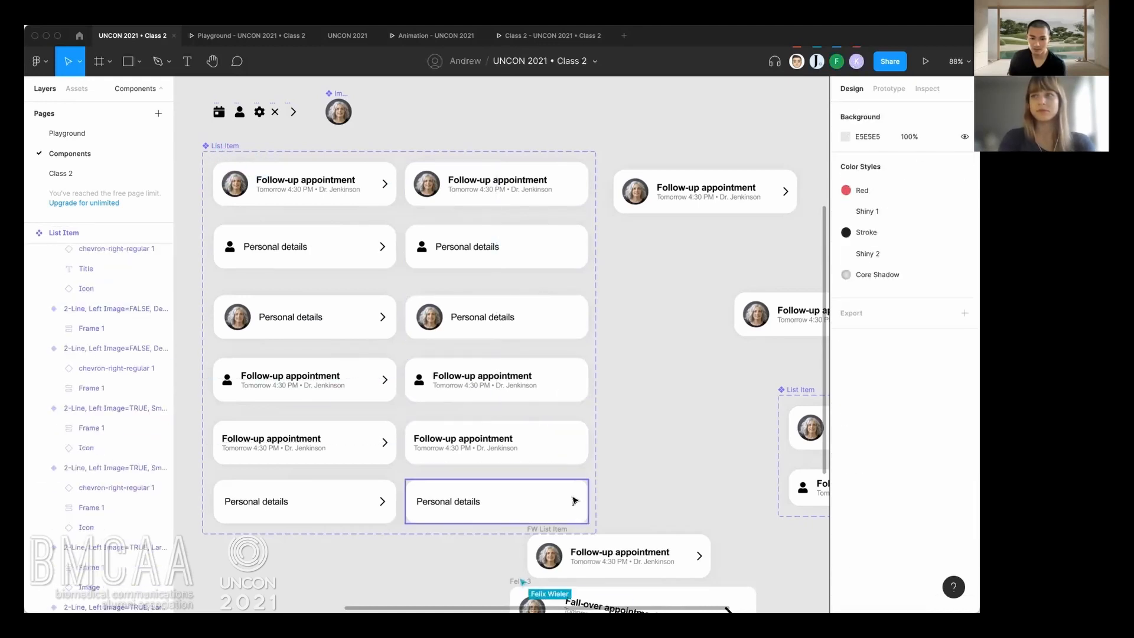
pyautogui.click(575, 501)
pyautogui.press('Delete')
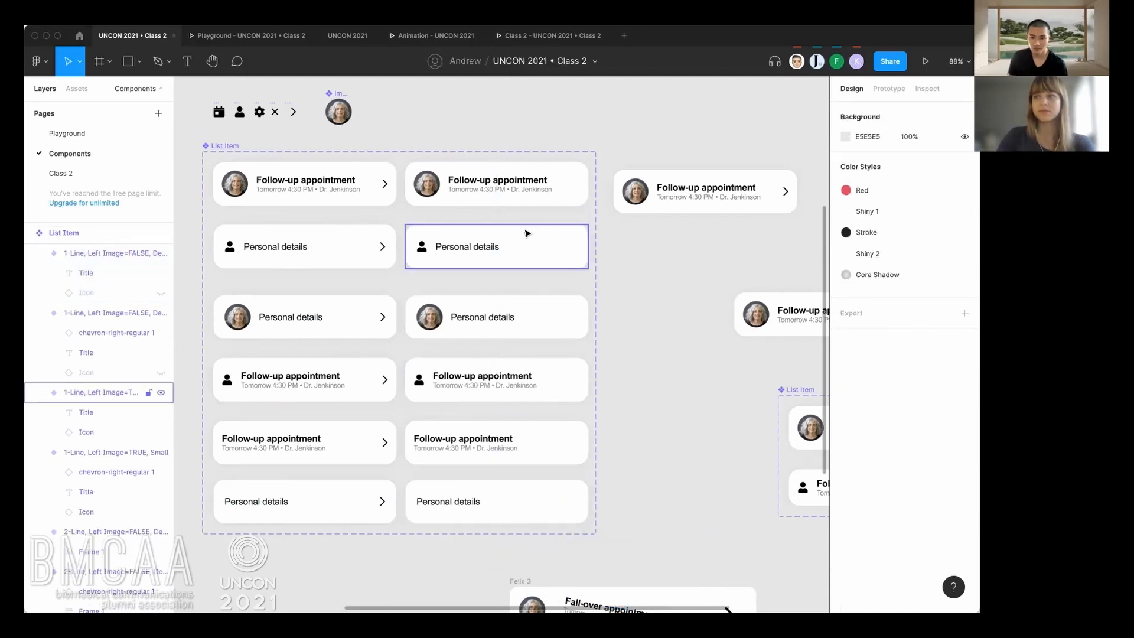
# Examine the variant properties of the chevron-less duplicates, first on the top one and across the whole second column.
pyautogui.click(573, 184)
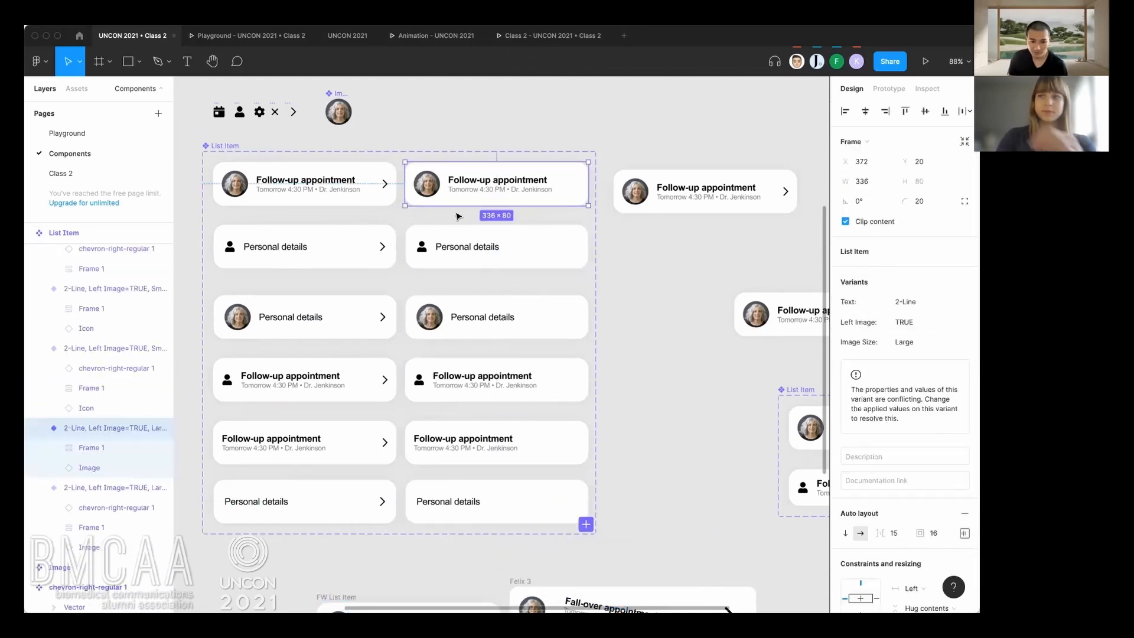
pyautogui.click(429, 214)
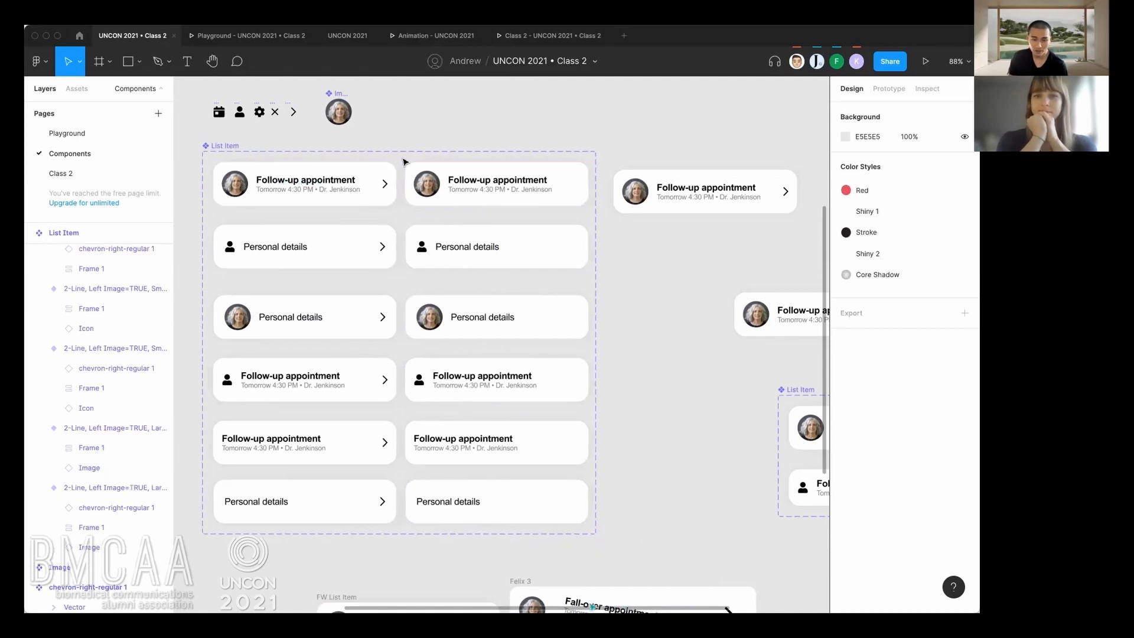
pyautogui.moveTo(401, 158); pyautogui.dragTo(524, 520)
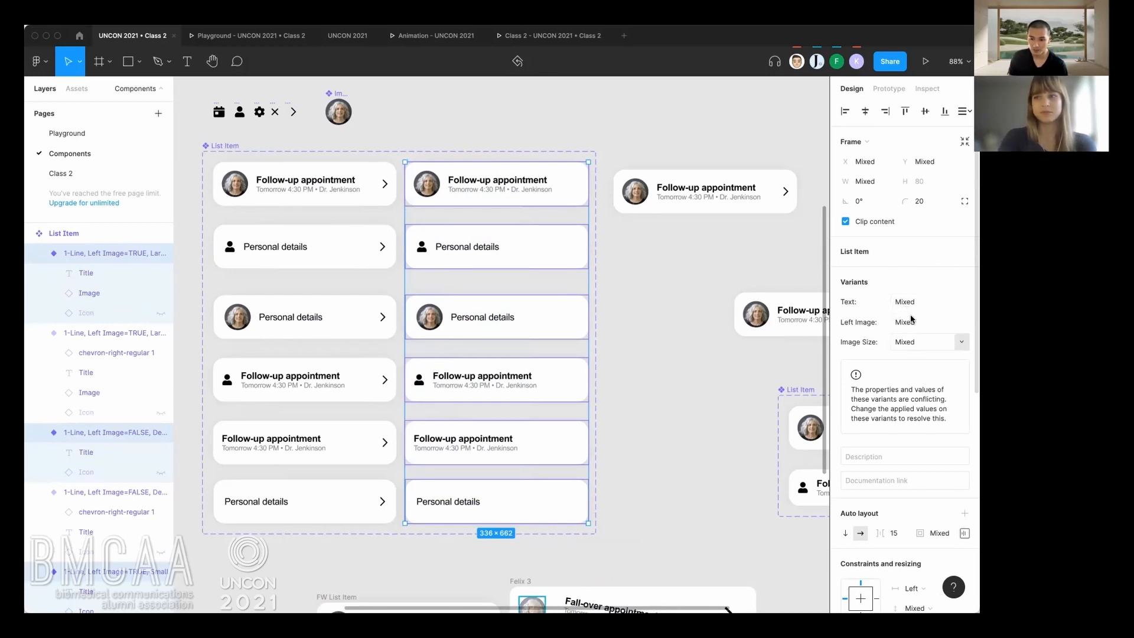
pyautogui.click(626, 310)
# Add a new variant property named Disclosure Icon to the twelve-variant List Item set.
pyautogui.click(222, 144)
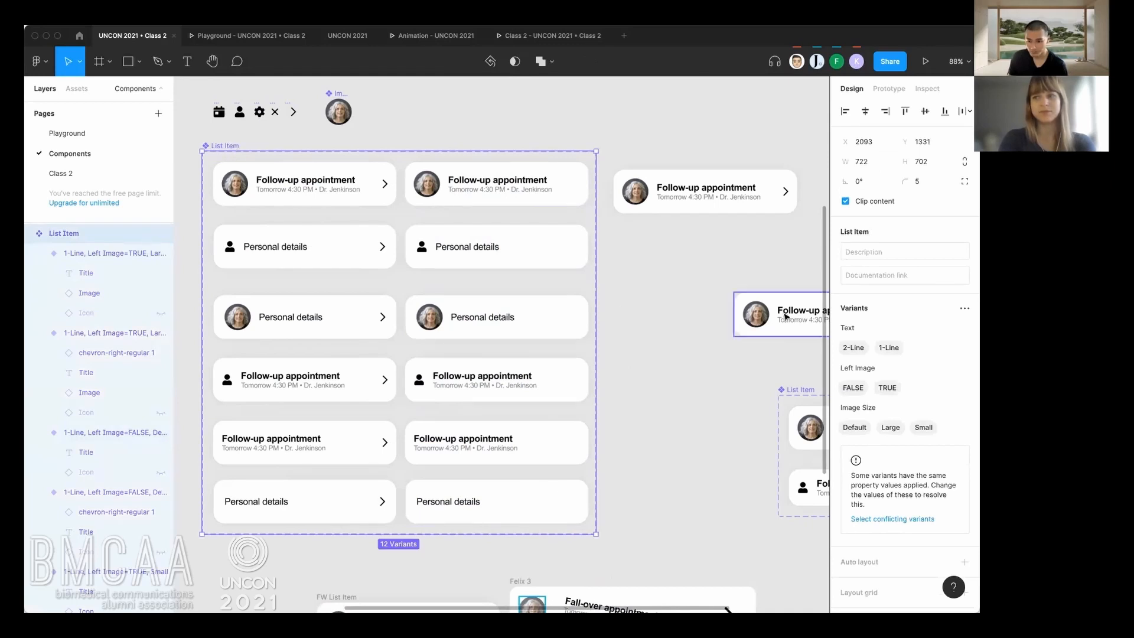
pyautogui.click(965, 309)
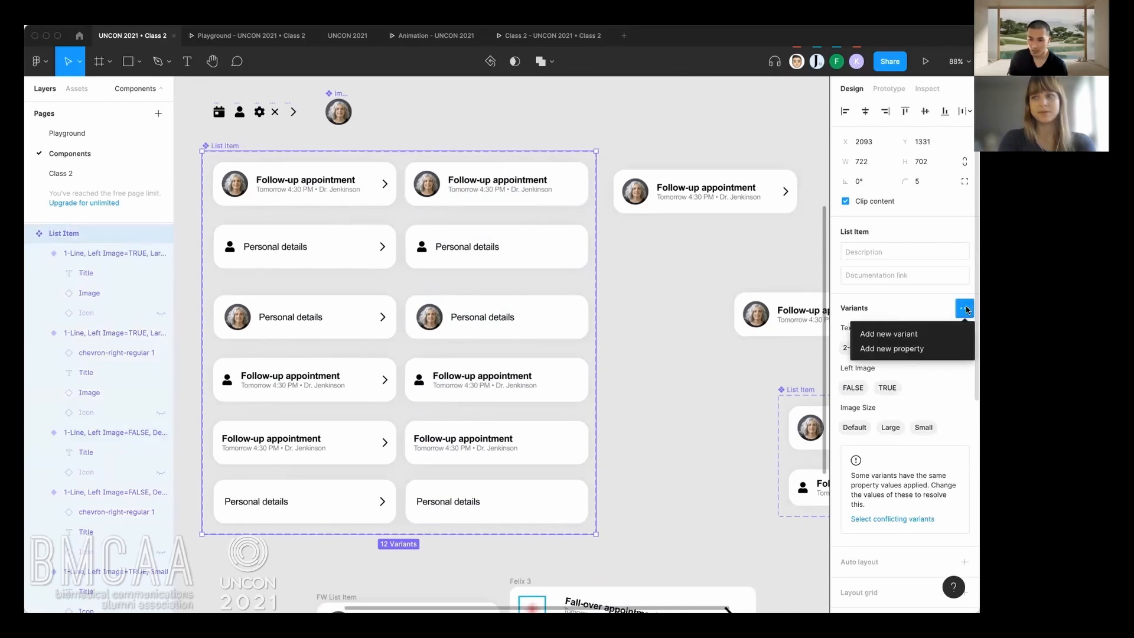
pyautogui.click(920, 349)
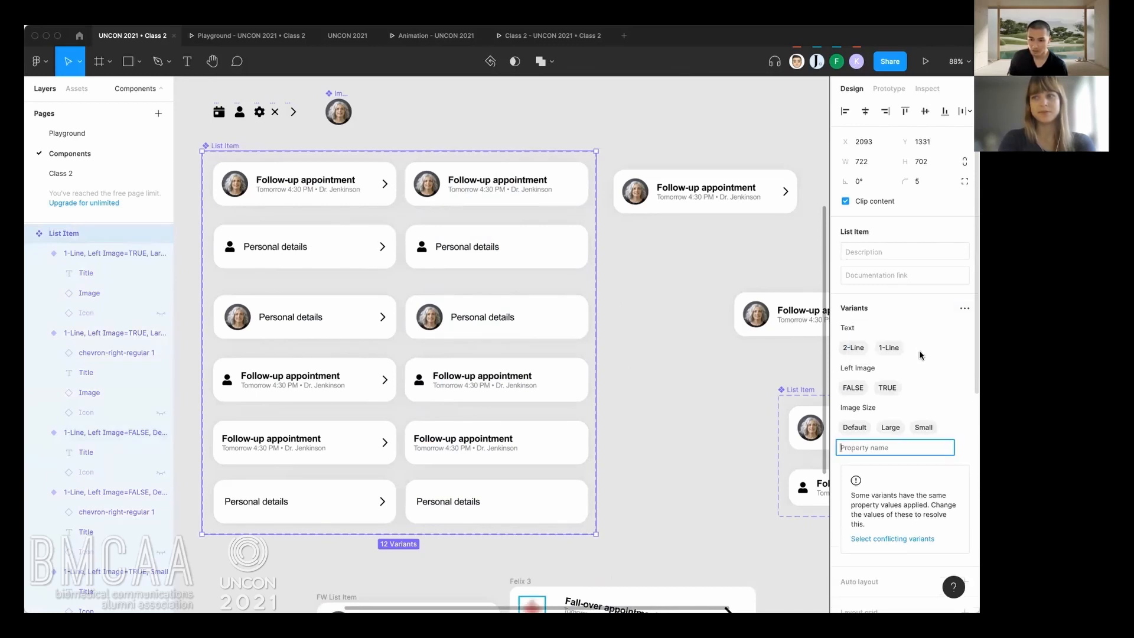
pyautogui.scroll(-1, 913, 461)
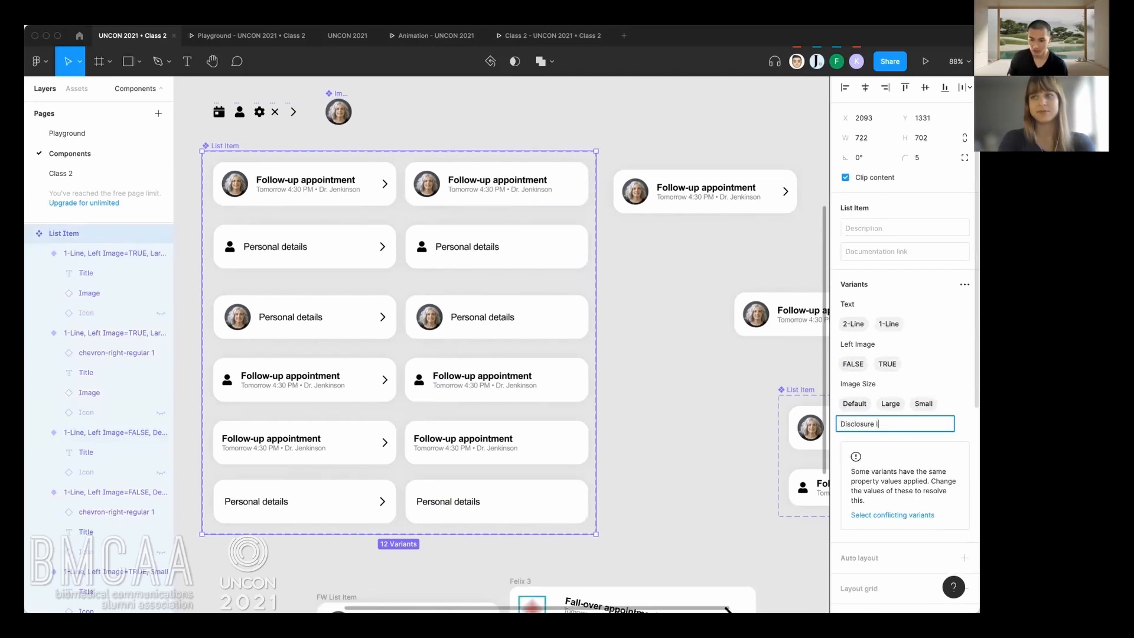
pyautogui.write('Disclosure Icon')
pyautogui.press('Return')
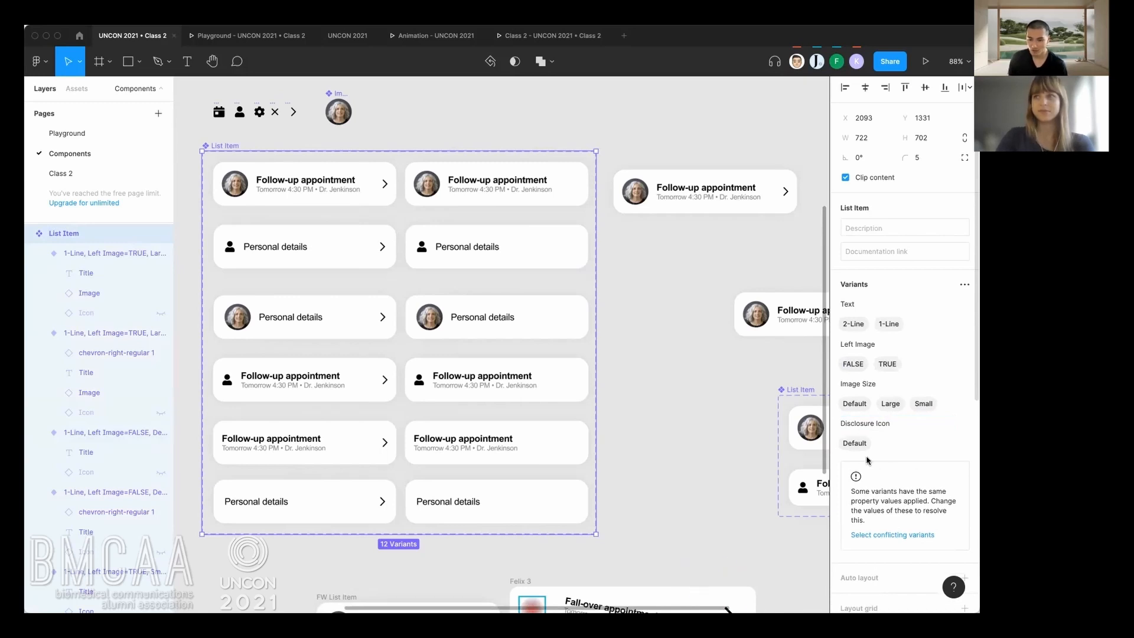
pyautogui.click(656, 292)
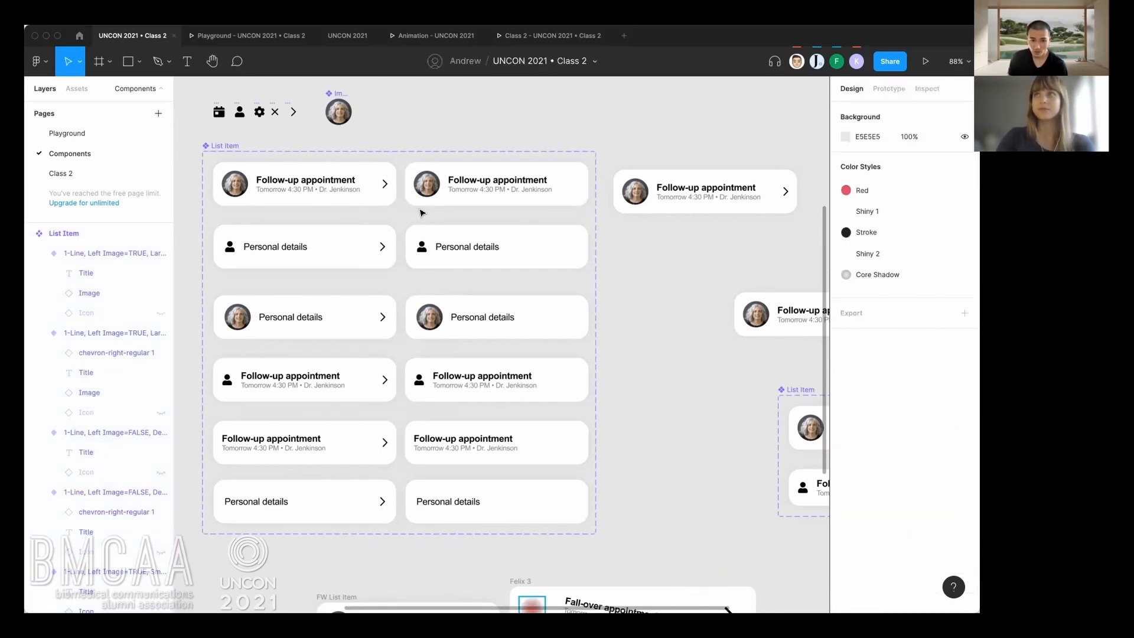
# Set Disclosure Icon to TRUE for the six variants in the first column, which have chevrons.
pyautogui.moveTo(399, 175); pyautogui.dragTo(315, 515)
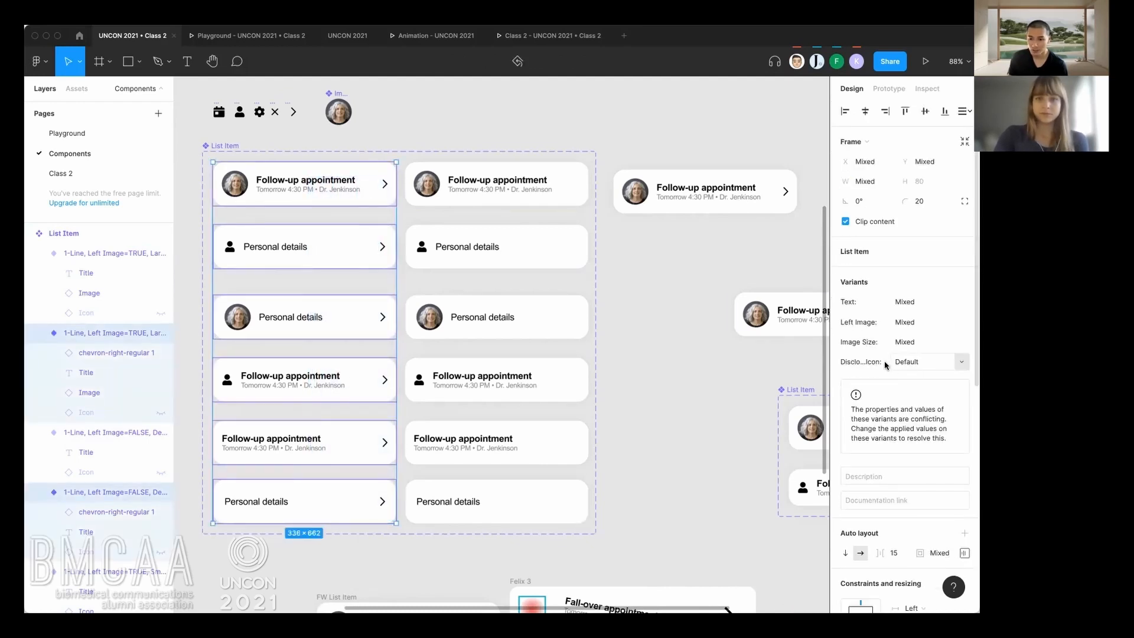
pyautogui.click(905, 363)
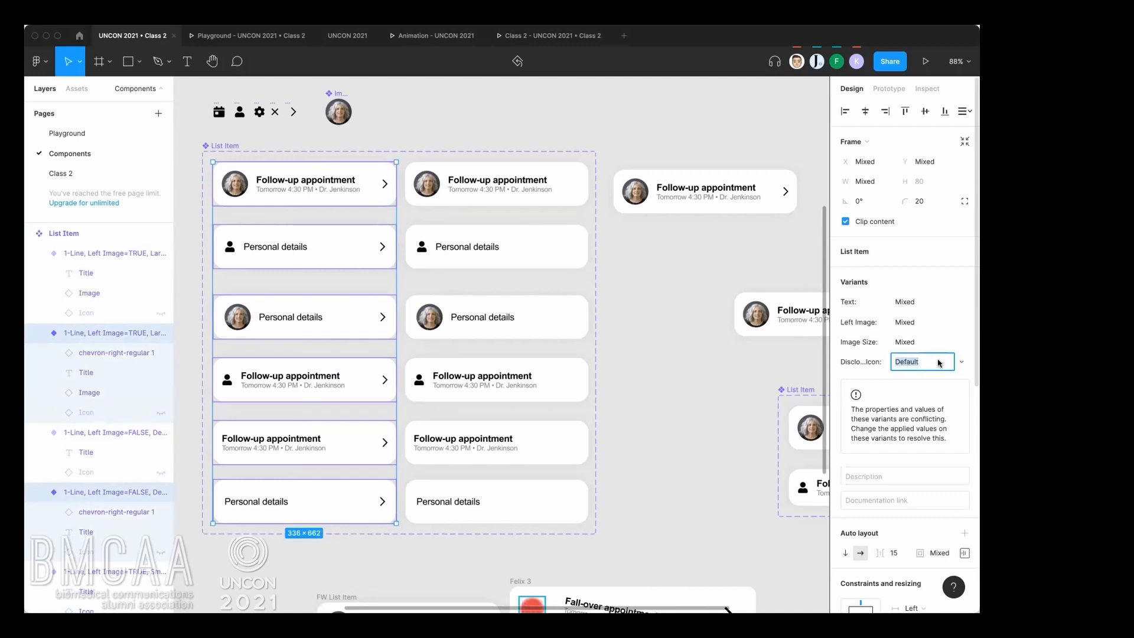
pyautogui.write('TRUE')
pyautogui.press('Return')
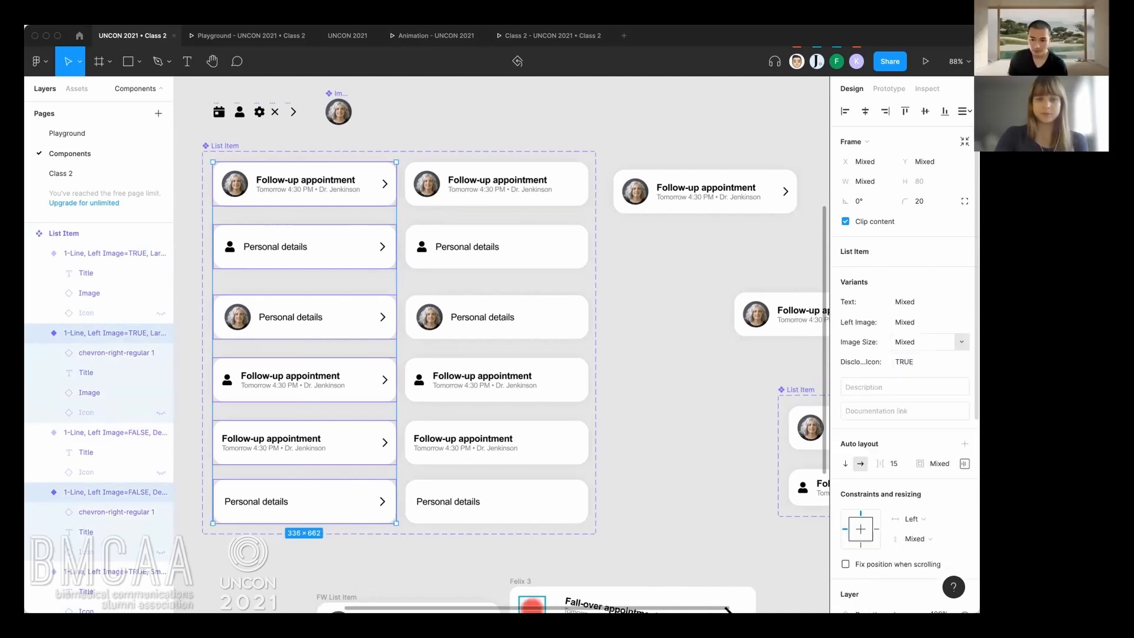
pyautogui.press('Escape')
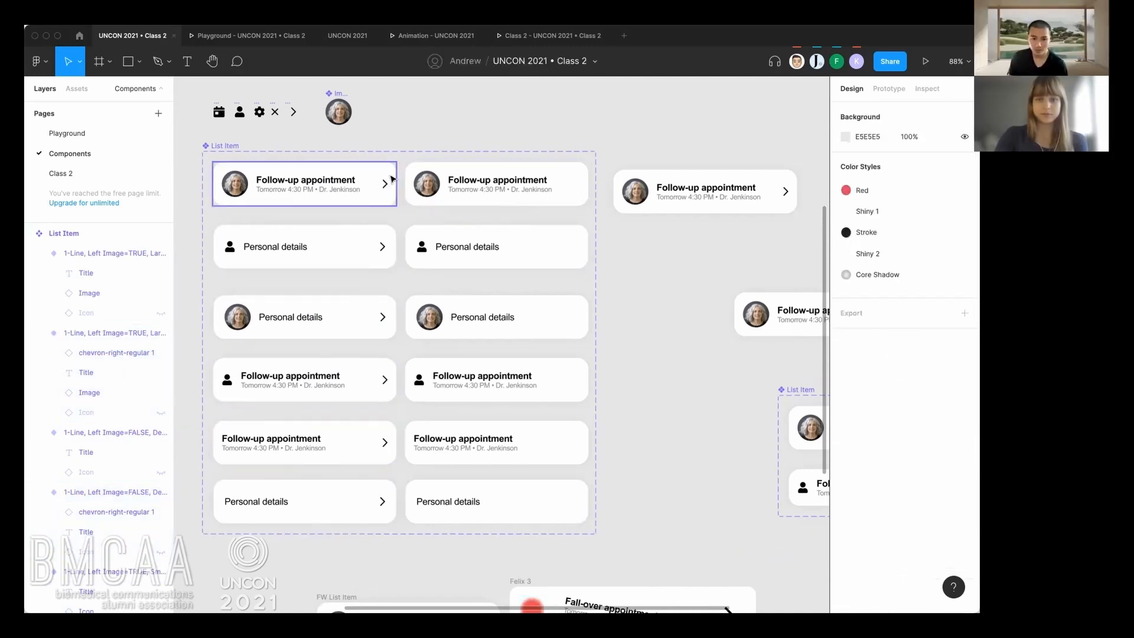
# Set Disclosure Icon to FALSE for the six variants without chevrons in the second column.
pyautogui.moveTo(400, 176); pyautogui.dragTo(590, 527)
pyautogui.click(907, 362)
pyautogui.press('Return')
pyautogui.click(708, 425)
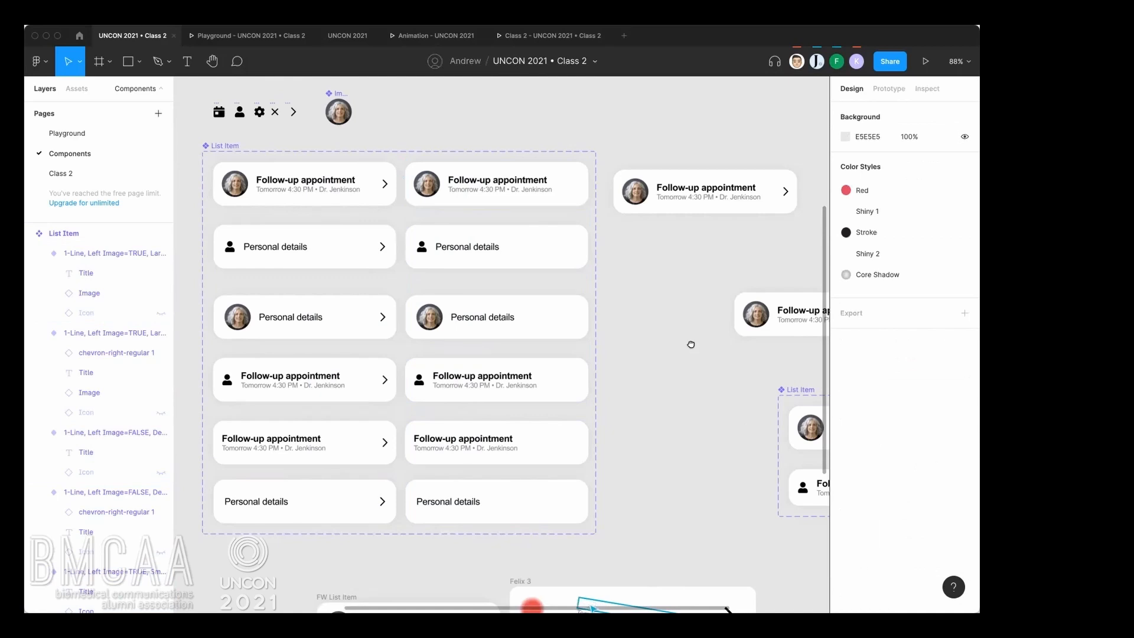
# Toggle the standalone Follow-up appointment instance's Left Image off and on, and set its Image Size to Small.
pyautogui.moveTo(691, 344); pyautogui.dragTo(636, 361)
pyautogui.click(676, 227)
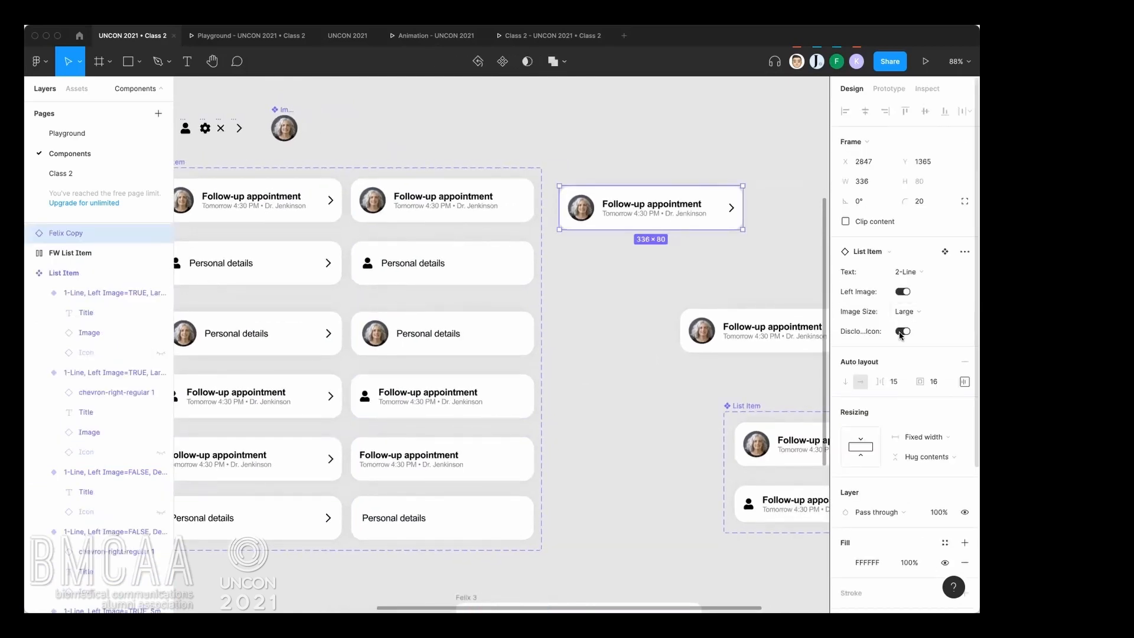
pyautogui.click(904, 292)
pyautogui.click(904, 292)
pyautogui.click(908, 312)
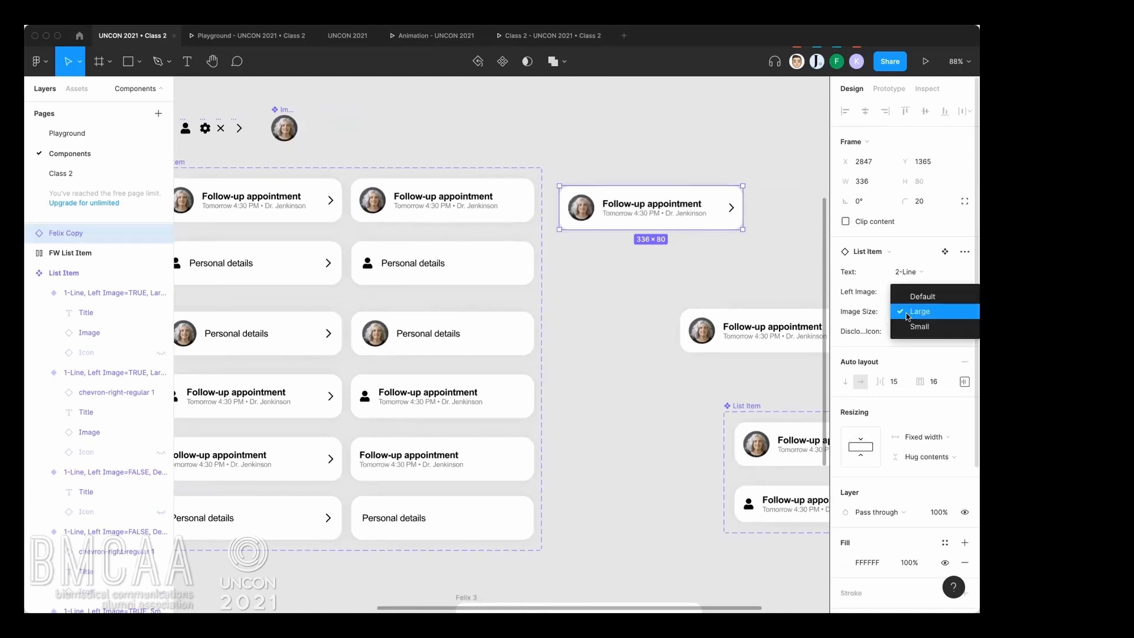
pyautogui.click(908, 325)
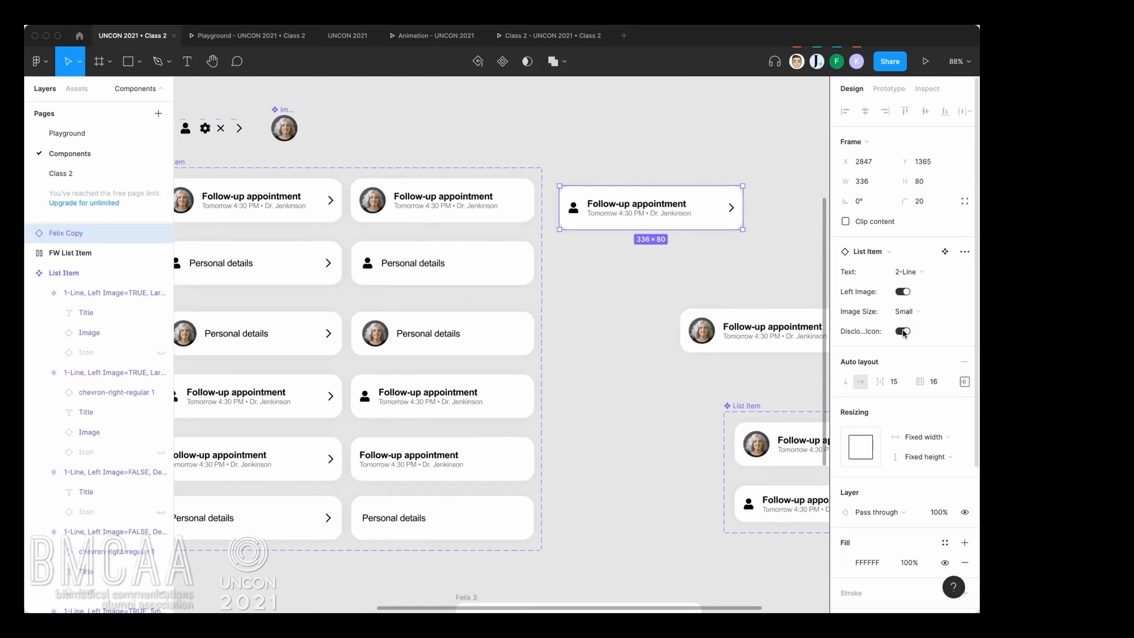
# Set the standalone instance's Text property to 1-Line and deselect it.
pyautogui.click(908, 273)
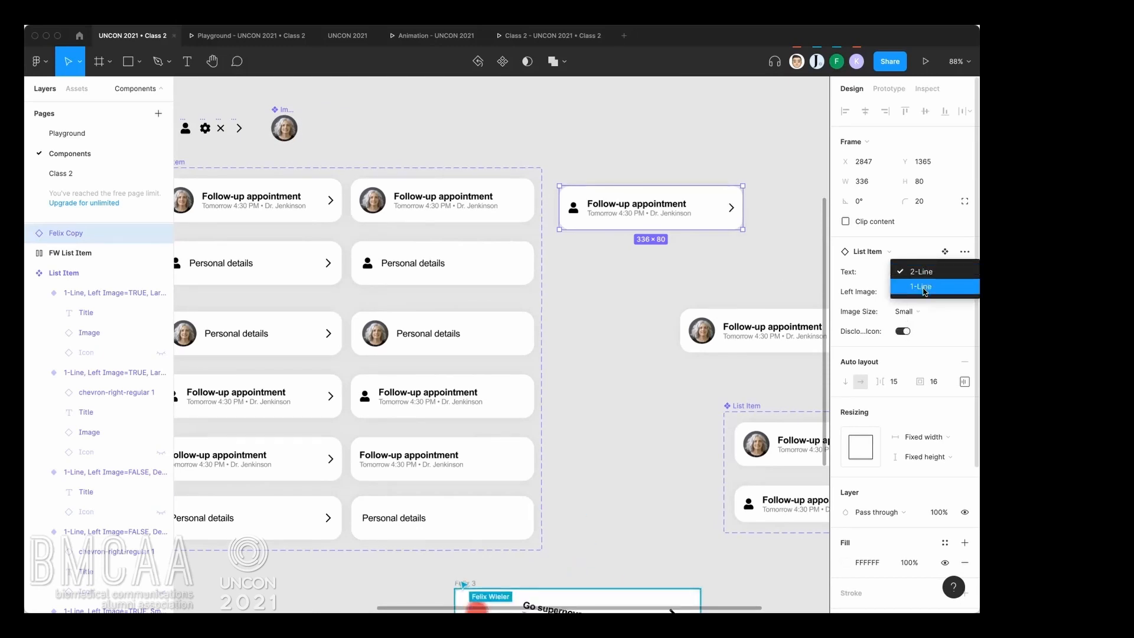
pyautogui.click(908, 288)
pyautogui.click(781, 270)
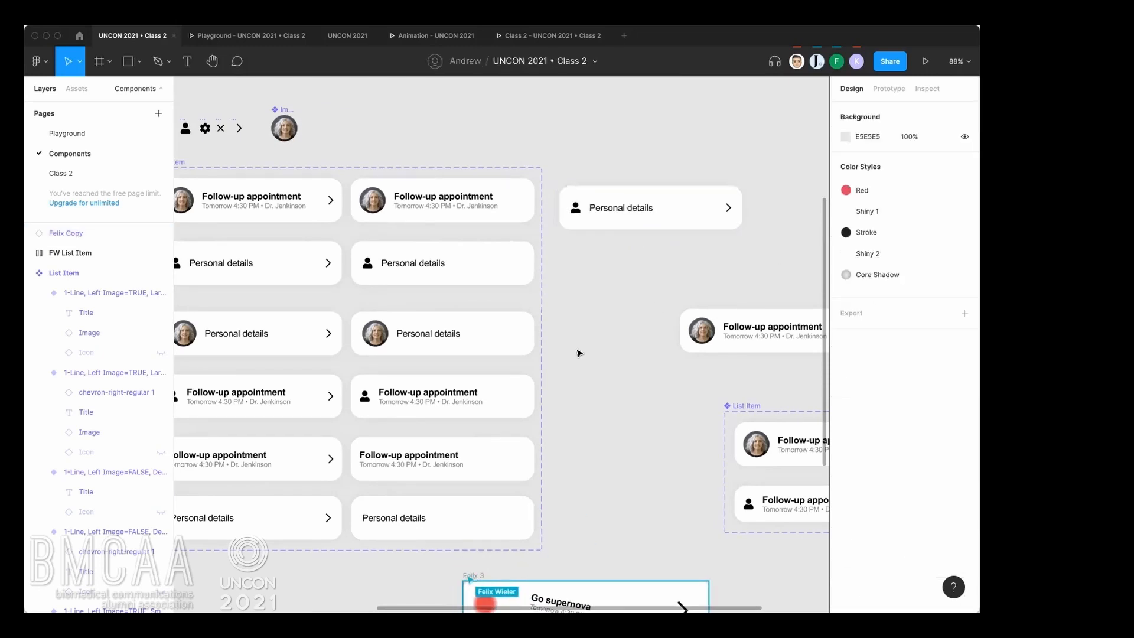
# Select the first Follow-up appointment variant in the List Item set to review its variant properties.
pyautogui.scroll(-4, 579, 352)
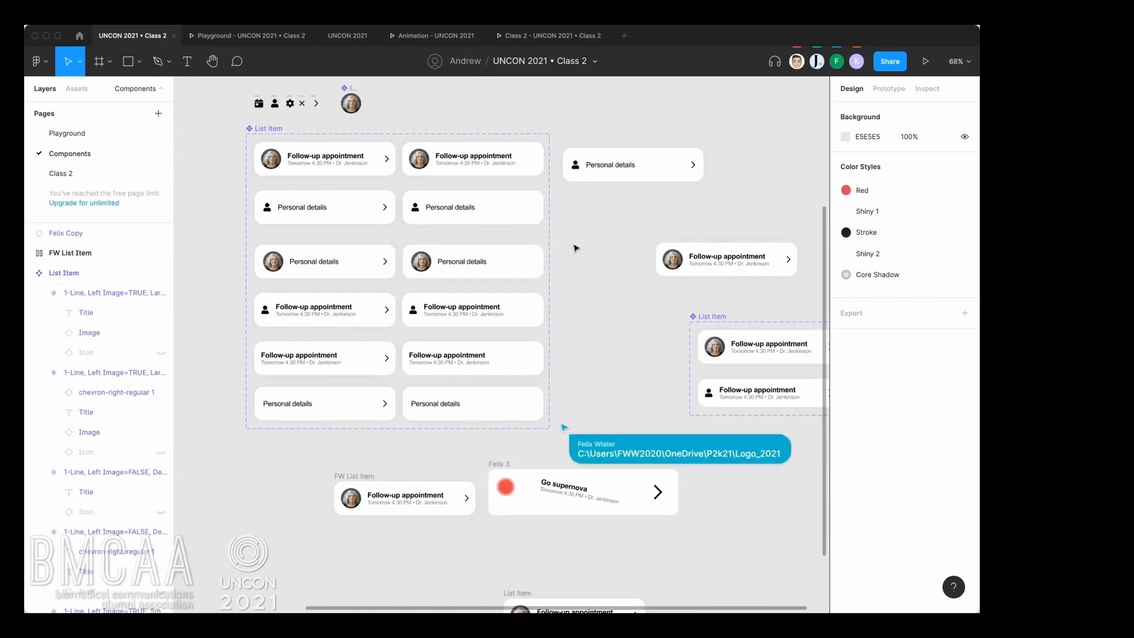
pyautogui.moveTo(579, 246); pyautogui.dragTo(577, 261)
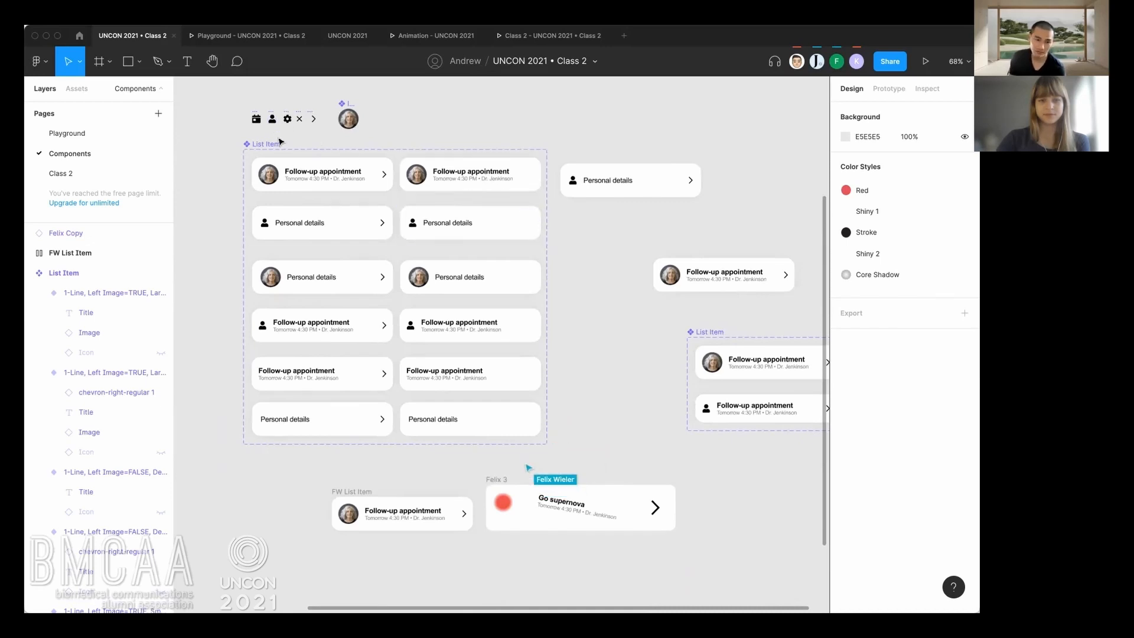
pyautogui.click(339, 183)
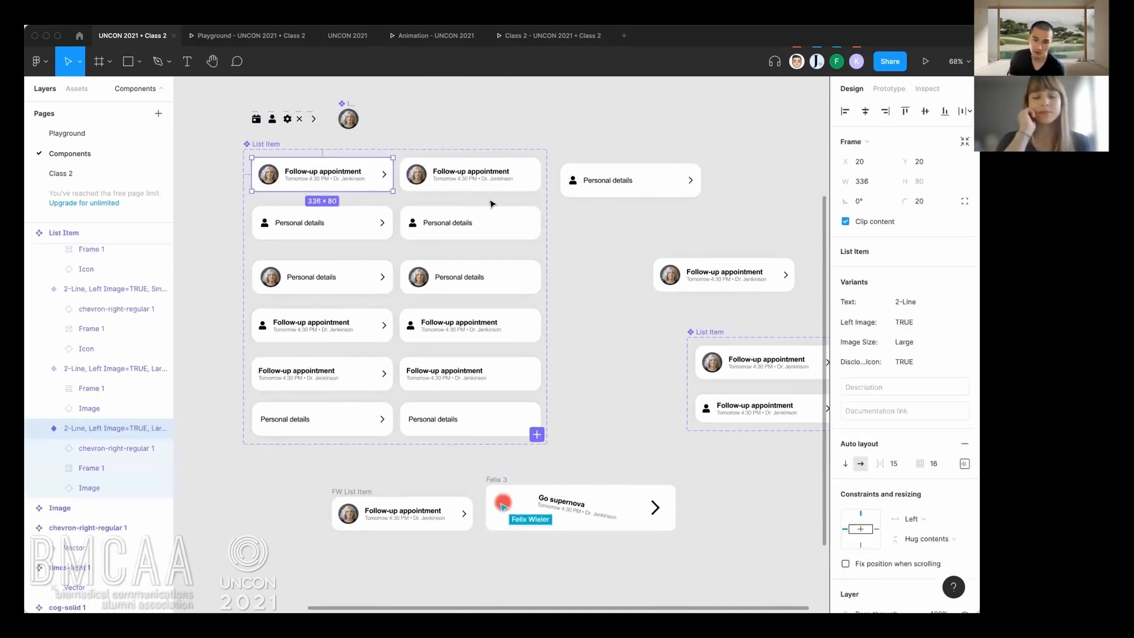
pyautogui.moveTo(491, 199); pyautogui.dragTo(477, 205)
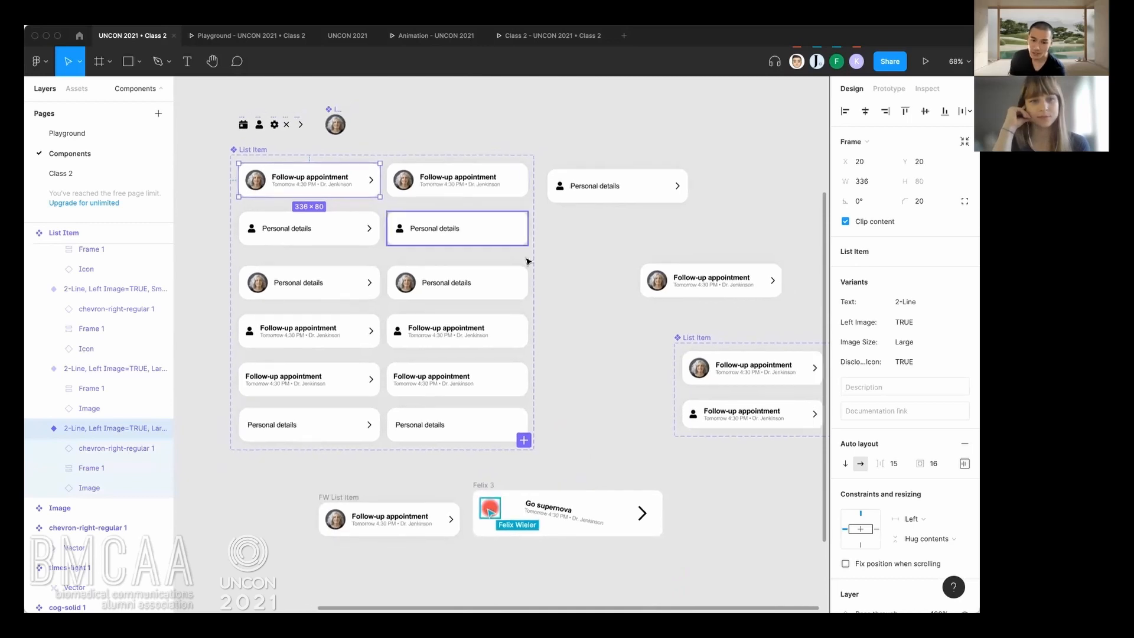
# Reposition the List Item set to about X 2062, Y 1348 and the standalone Personal details instance to about X 2846, Y 1362.
pyautogui.moveTo(629, 201); pyautogui.dragTo(637, 193)
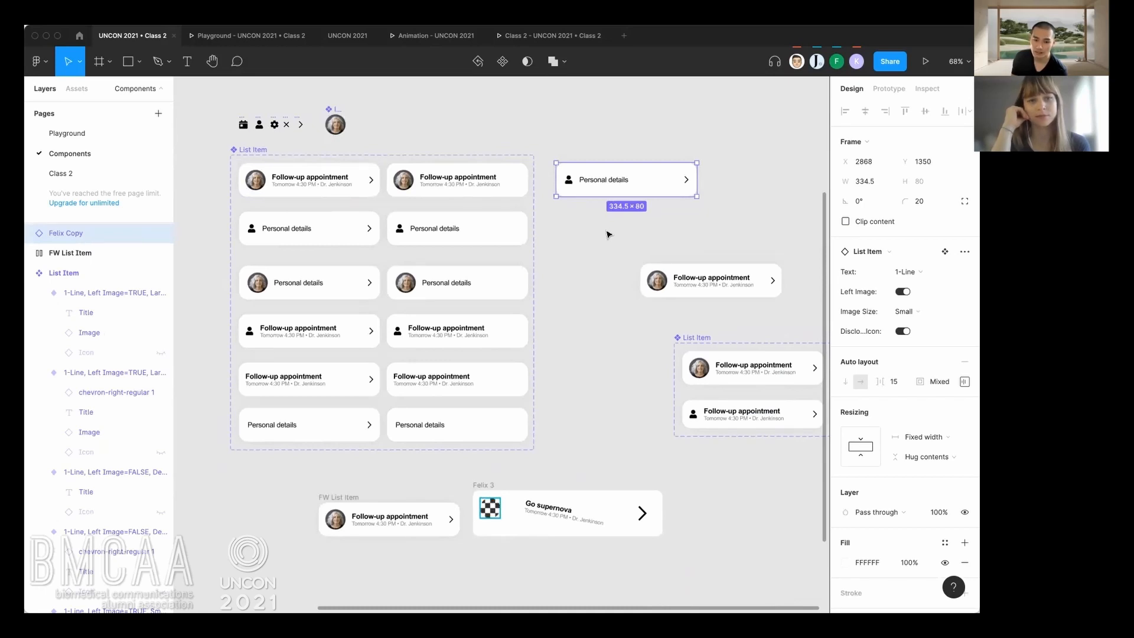
pyautogui.click(253, 150)
pyautogui.moveTo(244, 153); pyautogui.dragTo(231, 161)
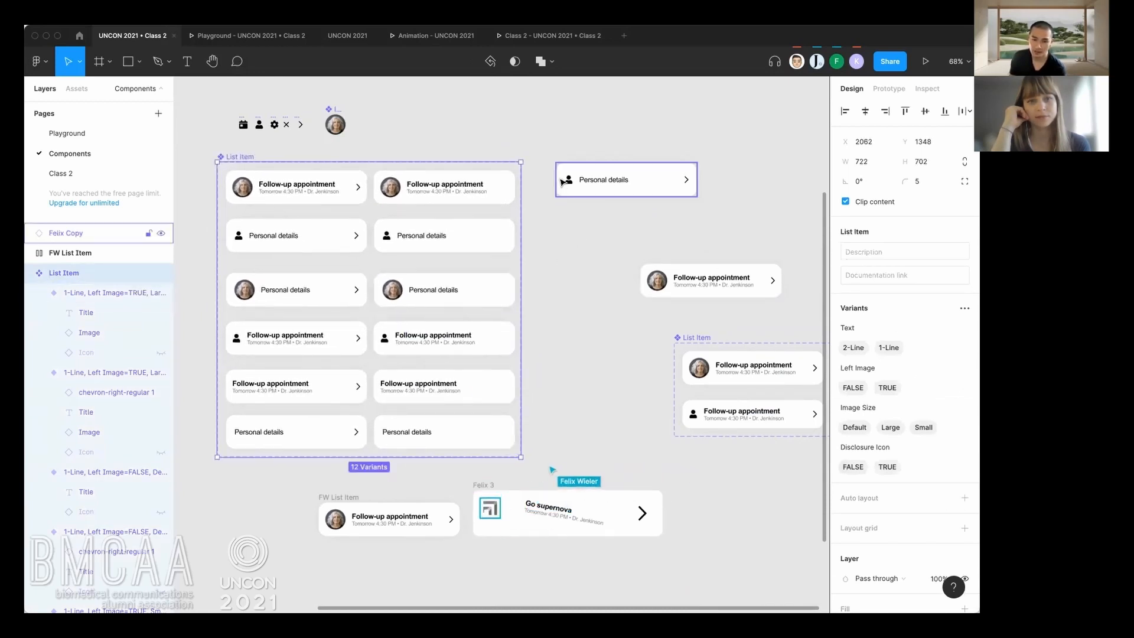
pyautogui.moveTo(577, 183)
pyautogui.mouseDown()
pyautogui.moveTo(554, 203)
pyautogui.moveTo(568, 188)
pyautogui.mouseUp()
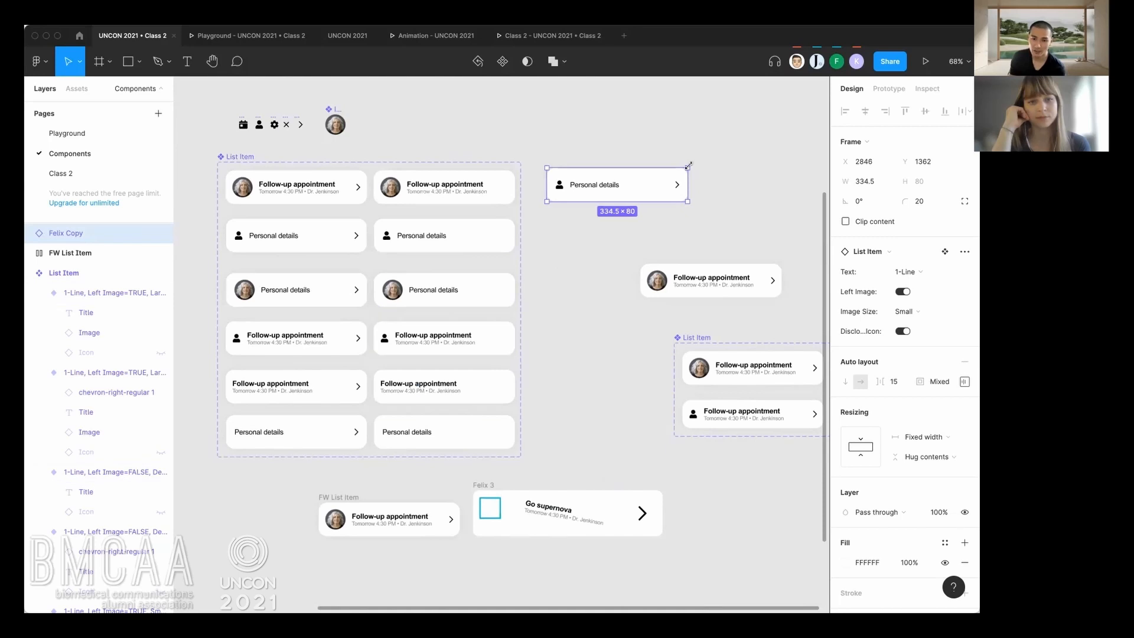
# Examine the standalone instance's Left Image switch and Image Size options, and deselect the instance.
pyautogui.scroll(-1, 904, 298)
pyautogui.scroll(-1, 904, 298)
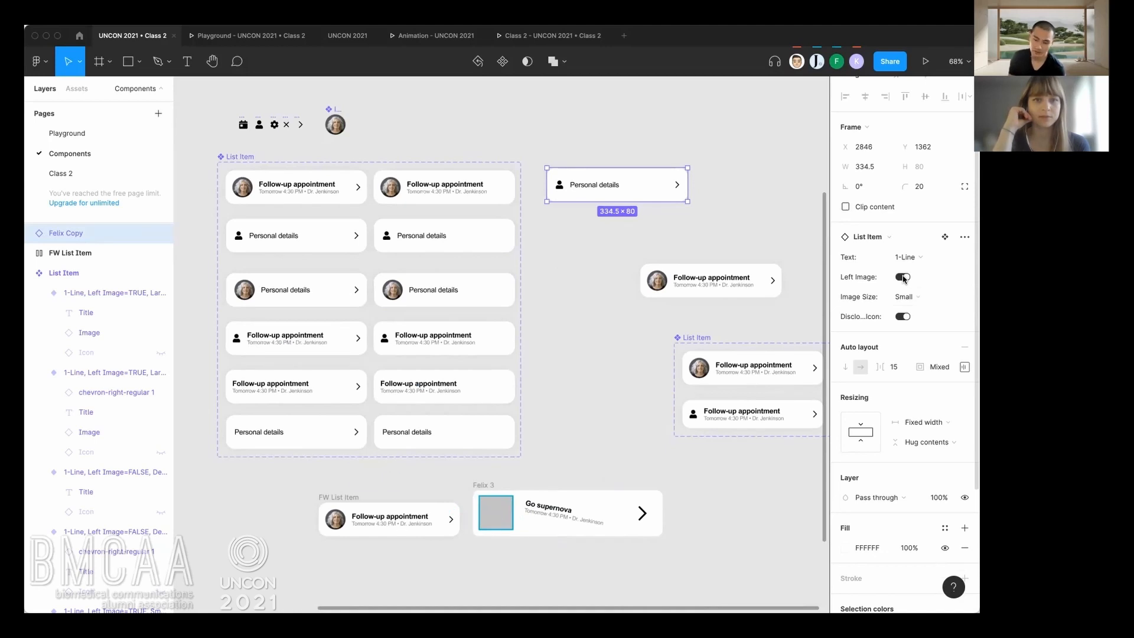
pyautogui.click(903, 278)
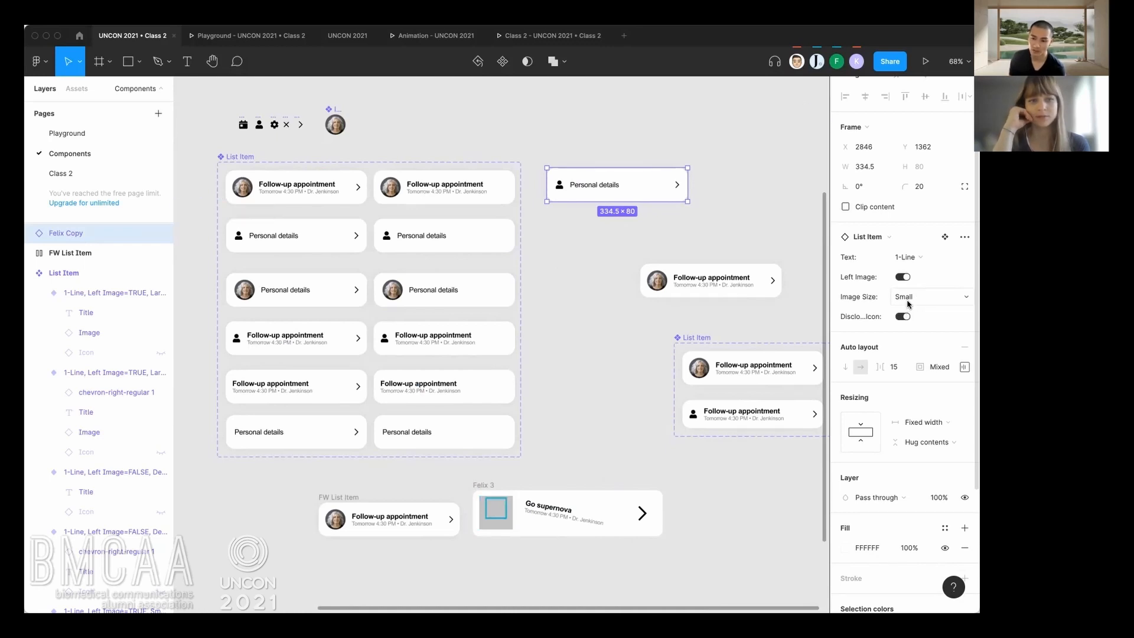
pyautogui.click(902, 303)
pyautogui.click(902, 303)
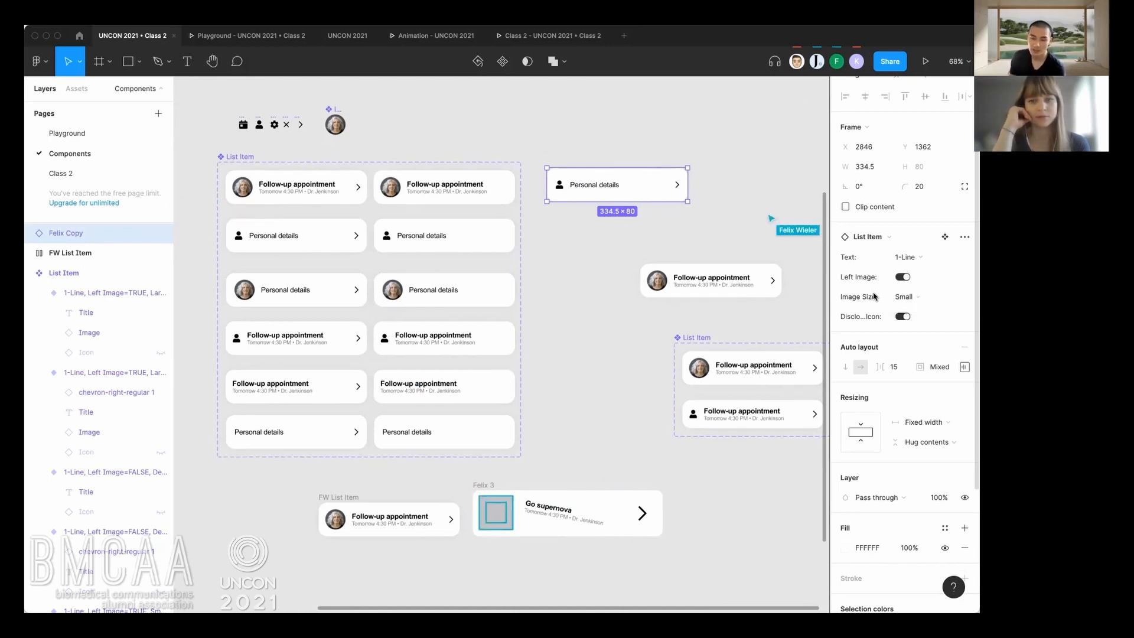
pyautogui.click(622, 317)
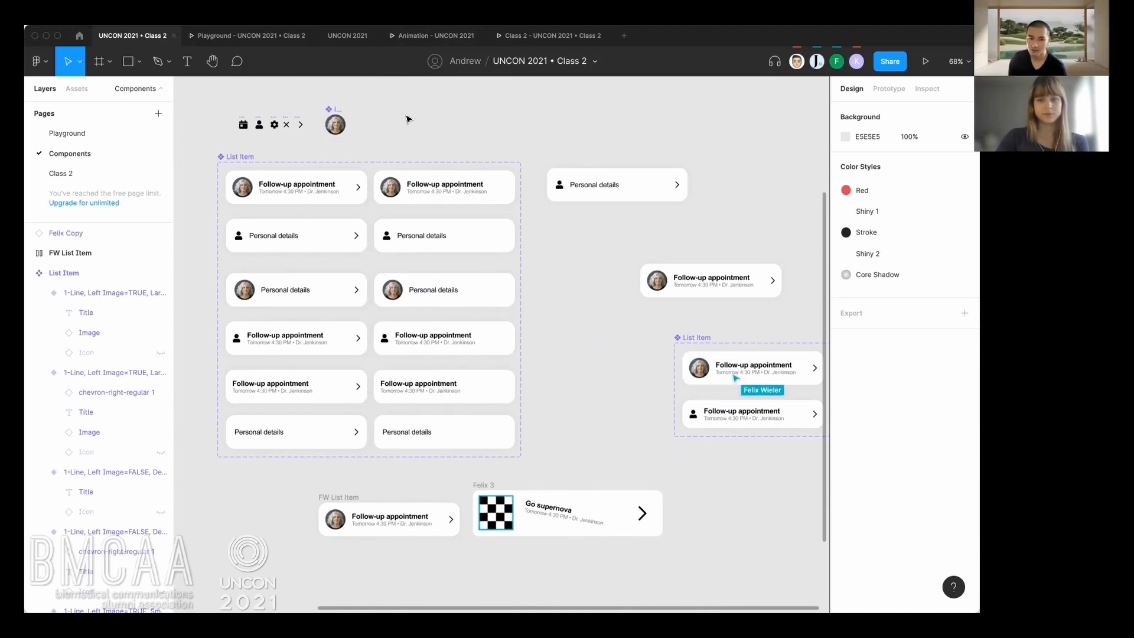
# Open the Components page of the UNCON 2021 file and bring the Cell set and Library frame into view.
pyautogui.click(347, 36)
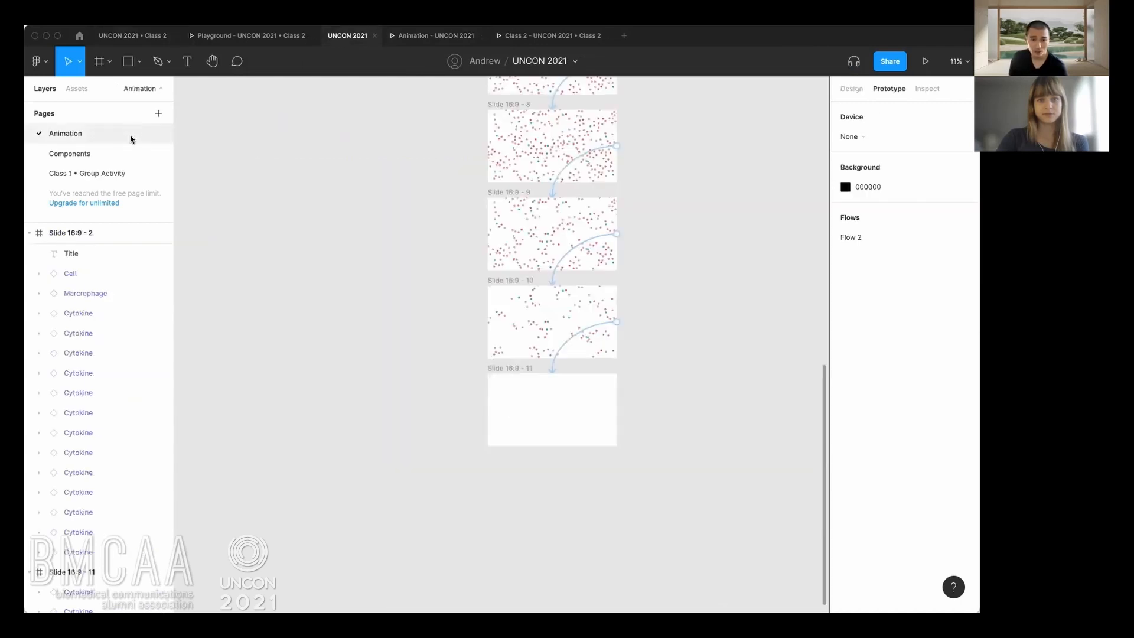
pyautogui.click(88, 153)
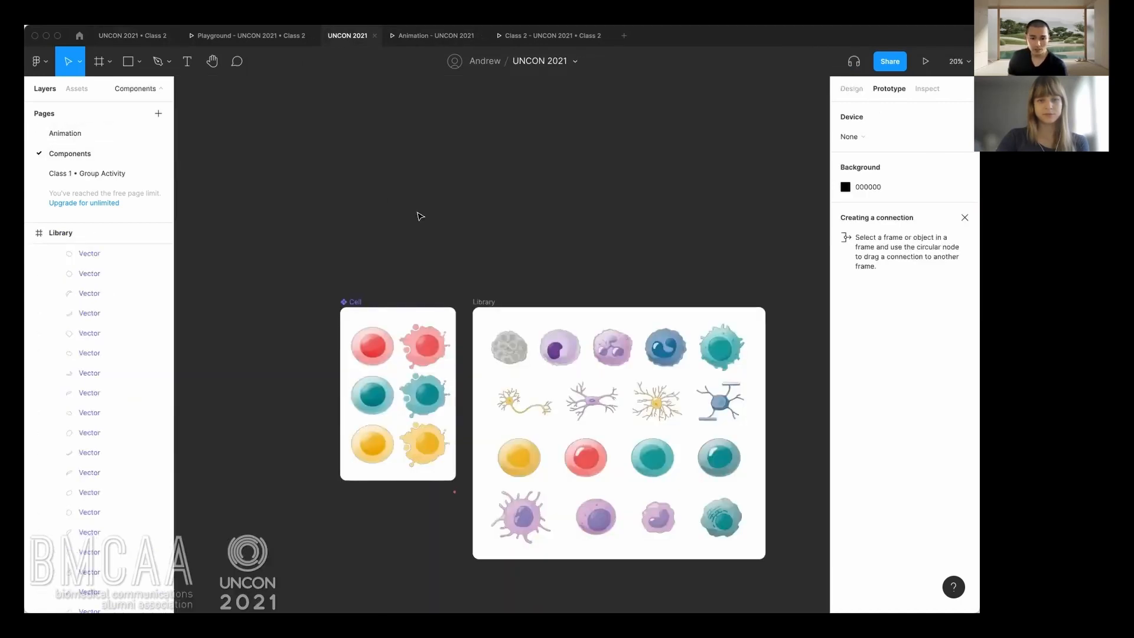
pyautogui.scroll(-3, 417, 213)
pyautogui.hscroll(3, 418, 213)
pyautogui.scroll(1, 381, 169)
pyautogui.moveTo(381, 169); pyautogui.dragTo(393, 153)
pyautogui.scroll(1, 387, 150)
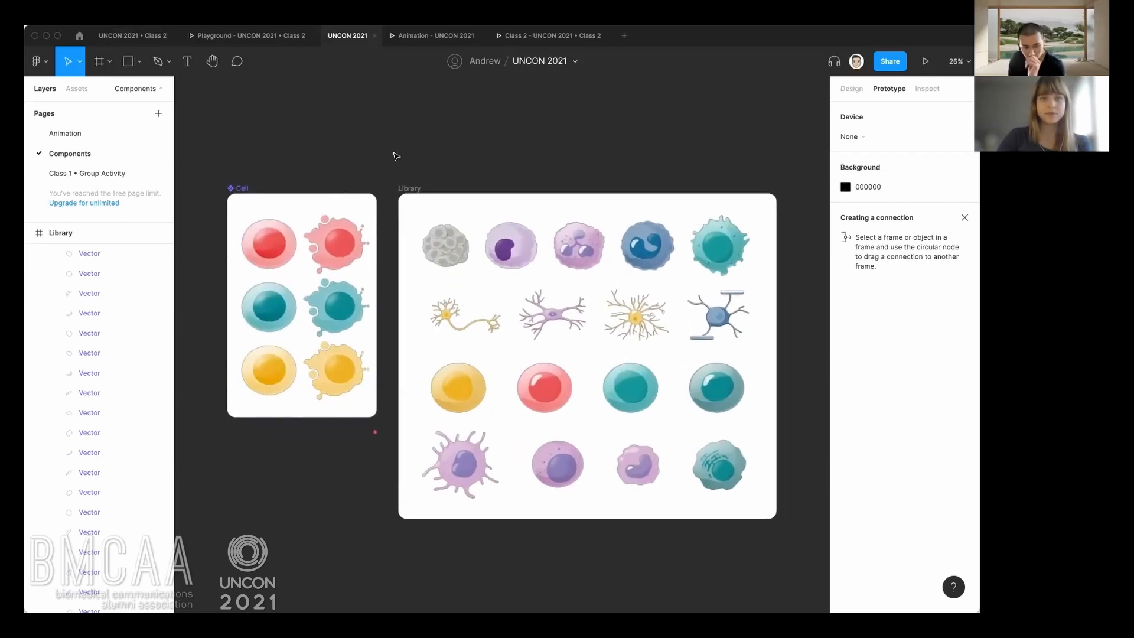
pyautogui.moveTo(395, 138); pyautogui.dragTo(398, 141)
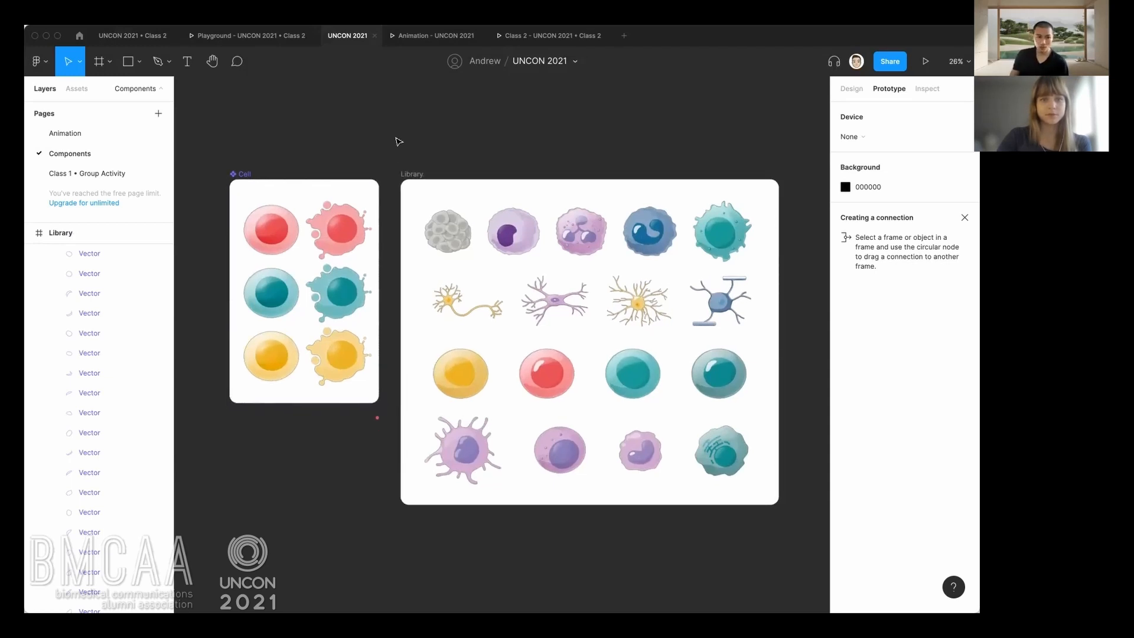
pyautogui.hscroll(2, 397, 140)
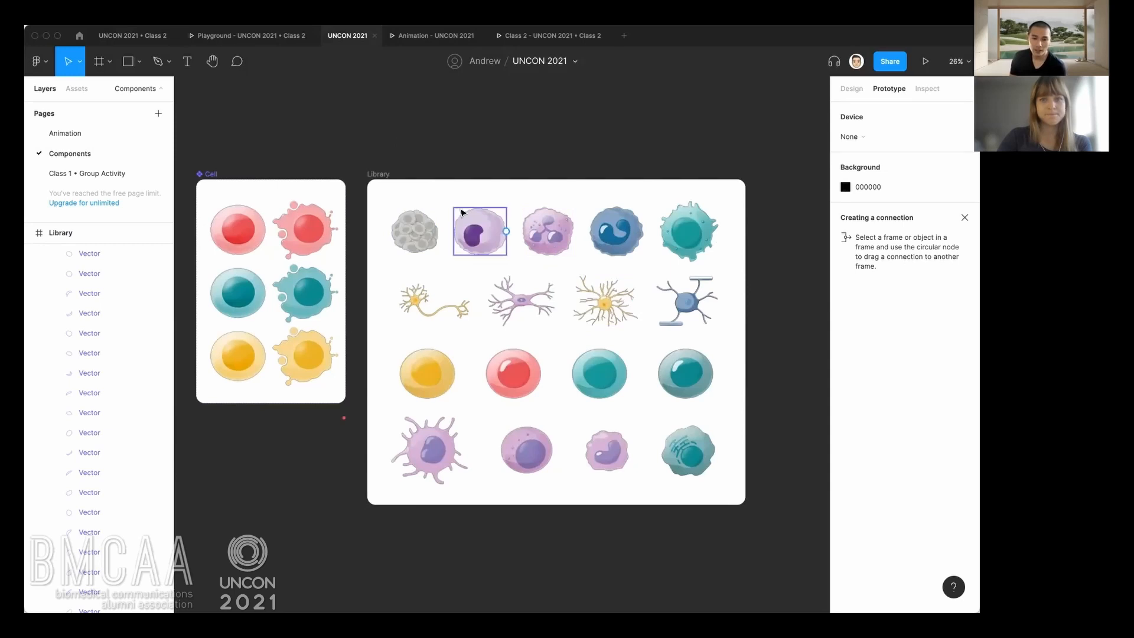
# Select the Bcell and Treg components in the Library frame in turn to identify them, and clear the selection.
pyautogui.click(623, 391)
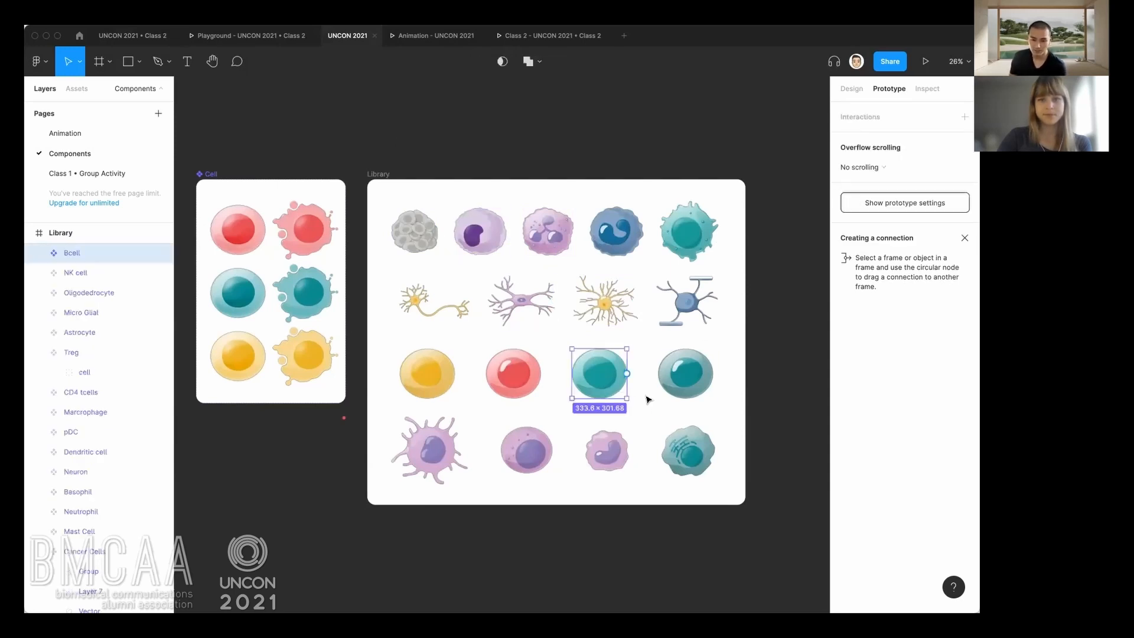
pyautogui.click(648, 400)
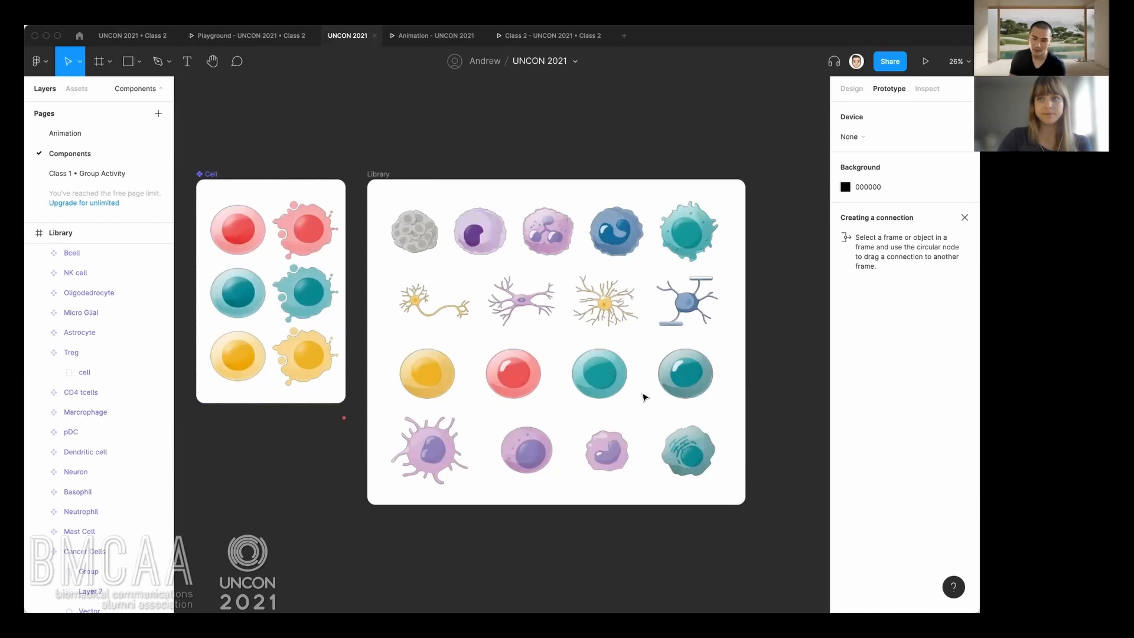
pyautogui.click(615, 384)
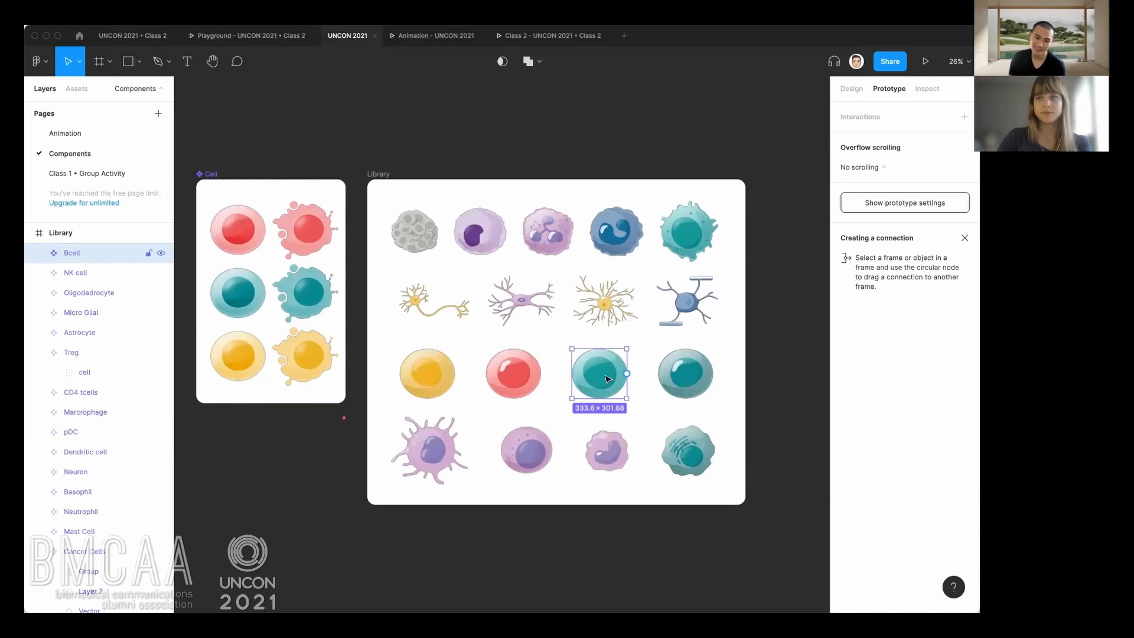
pyautogui.click(558, 419)
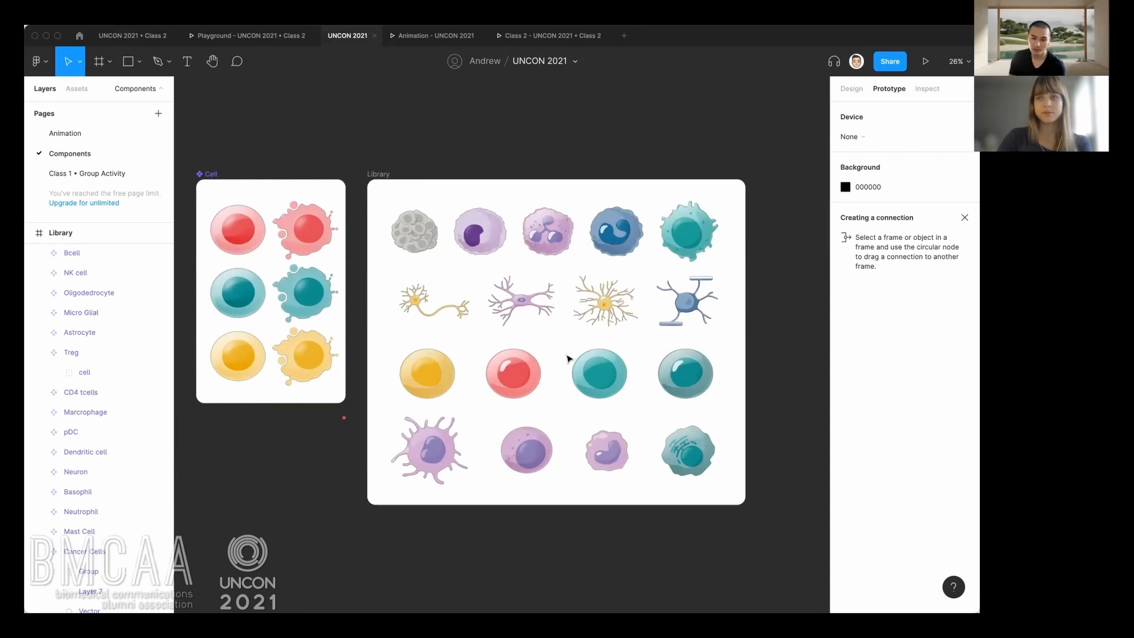
pyautogui.click(445, 383)
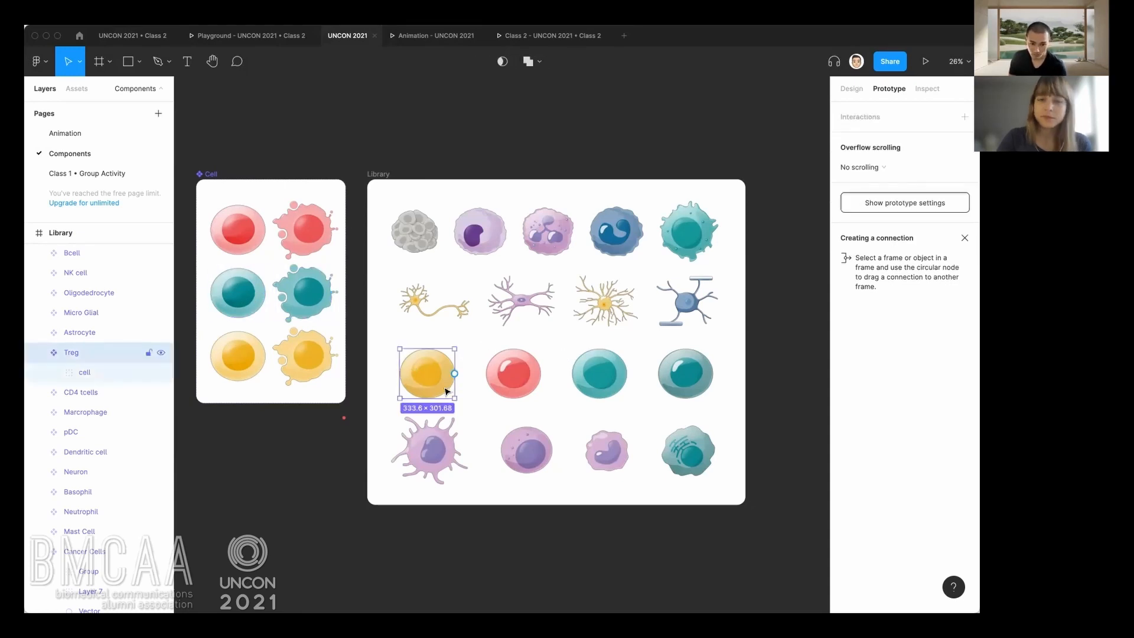
pyautogui.click(568, 302)
# Examine the design properties of the round cells in the Library's third row and the first purple cells in the fourth row.
pyautogui.click(852, 89)
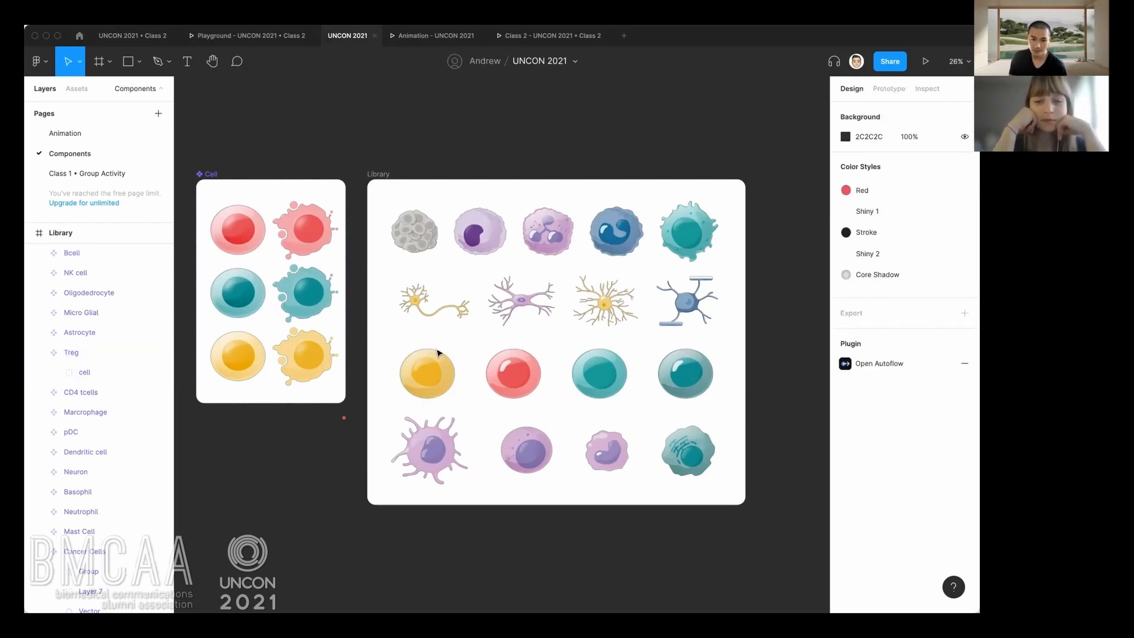
pyautogui.click(437, 372)
pyautogui.click(513, 375)
pyautogui.click(599, 375)
pyautogui.click(691, 378)
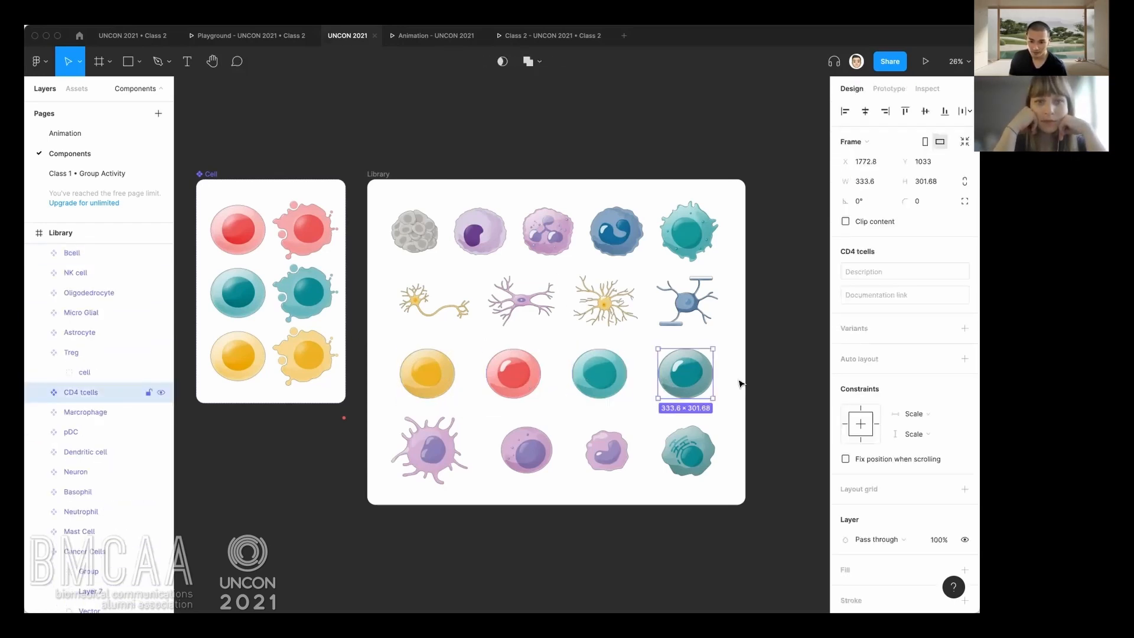
pyautogui.scroll(-3, 892, 429)
pyautogui.click(599, 375)
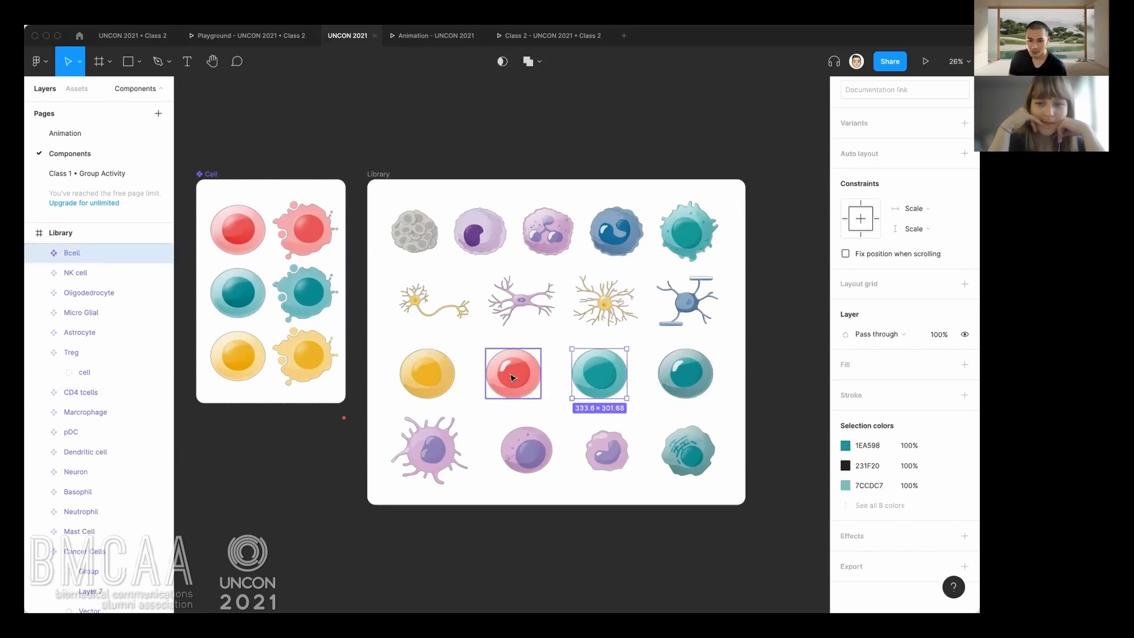
pyautogui.click(513, 375)
pyautogui.click(430, 449)
pyautogui.click(526, 450)
pyautogui.click(564, 440)
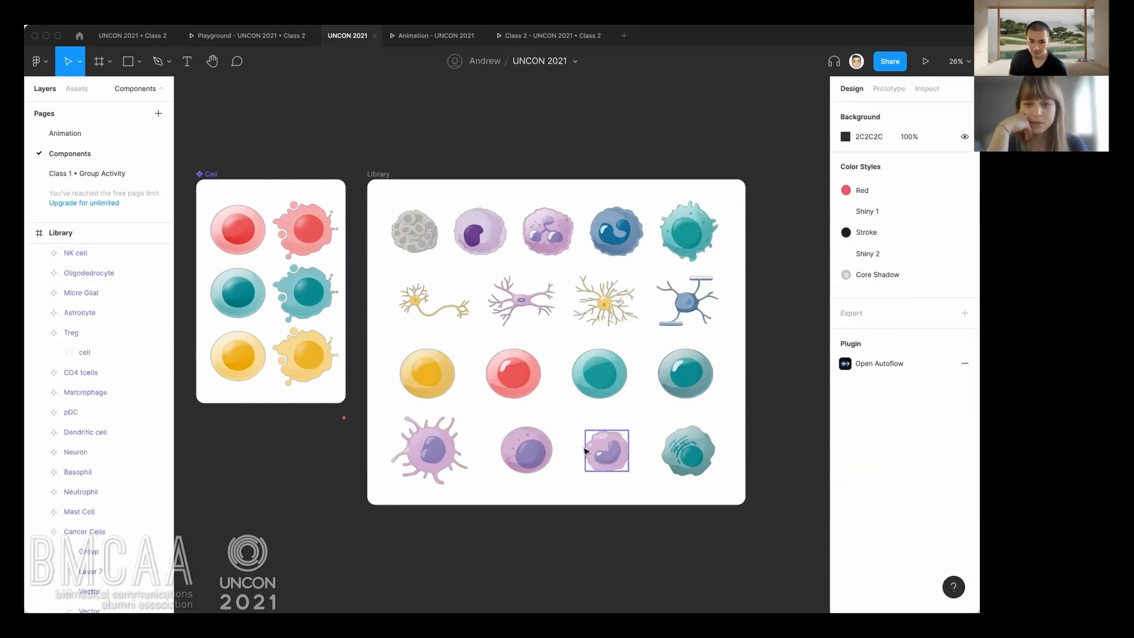
# Examine the five cell components in the Library's first row, starting with Cancer Cells, and clear the selection.
pyautogui.scroll(5, 561, 419)
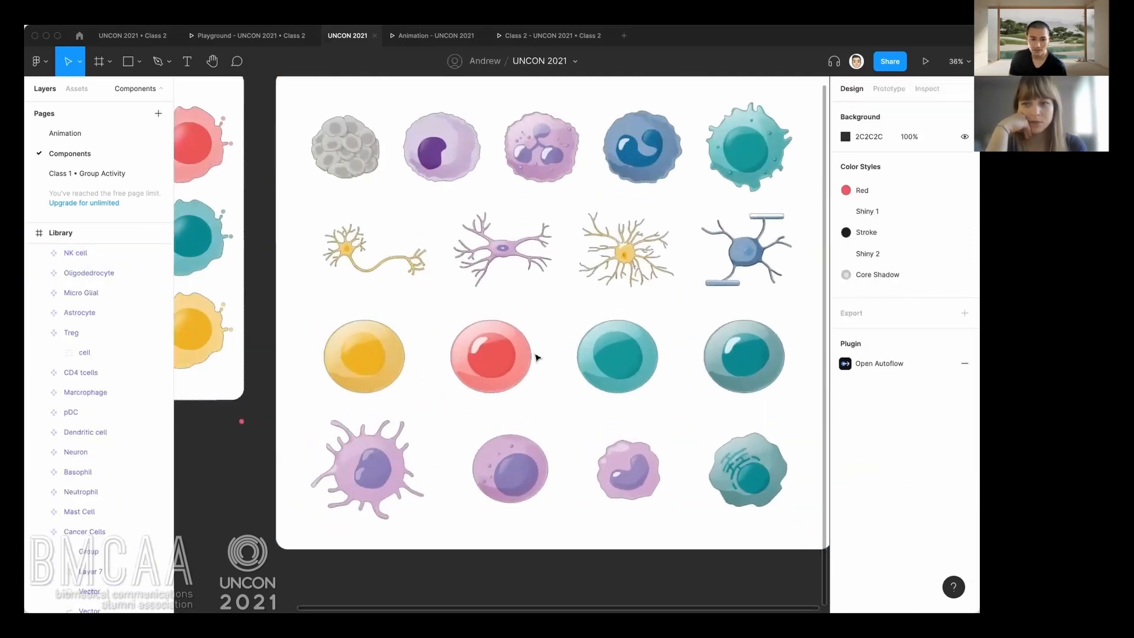
pyautogui.hscroll(1, 487, 351)
pyautogui.click(322, 176)
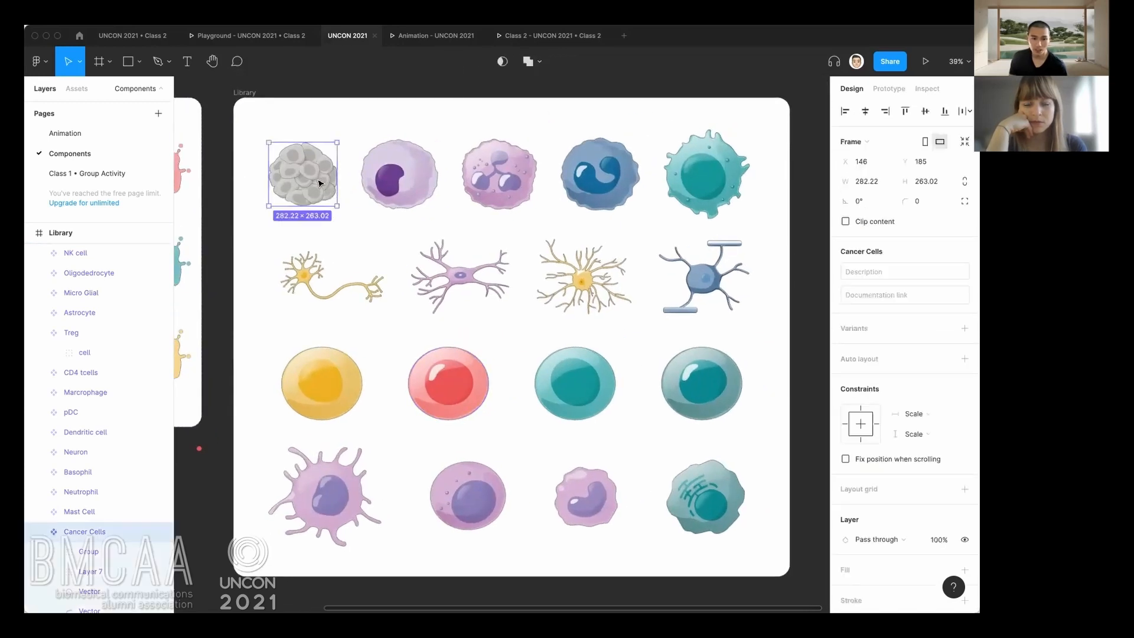
pyautogui.click(429, 192)
pyautogui.click(498, 190)
pyautogui.click(609, 190)
pyautogui.click(725, 194)
pyautogui.click(663, 242)
pyautogui.click(444, 238)
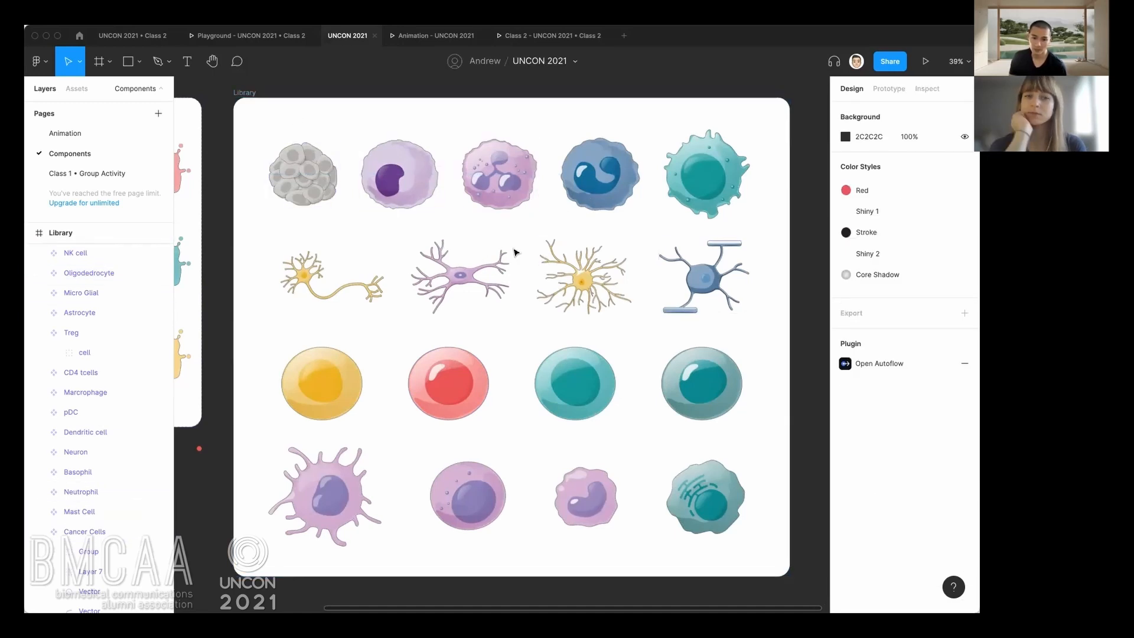
# Examine the Cell Type and Apoptosis values of the splattered red variant in the Cell component set.
pyautogui.moveTo(282, 249); pyautogui.dragTo(459, 249)
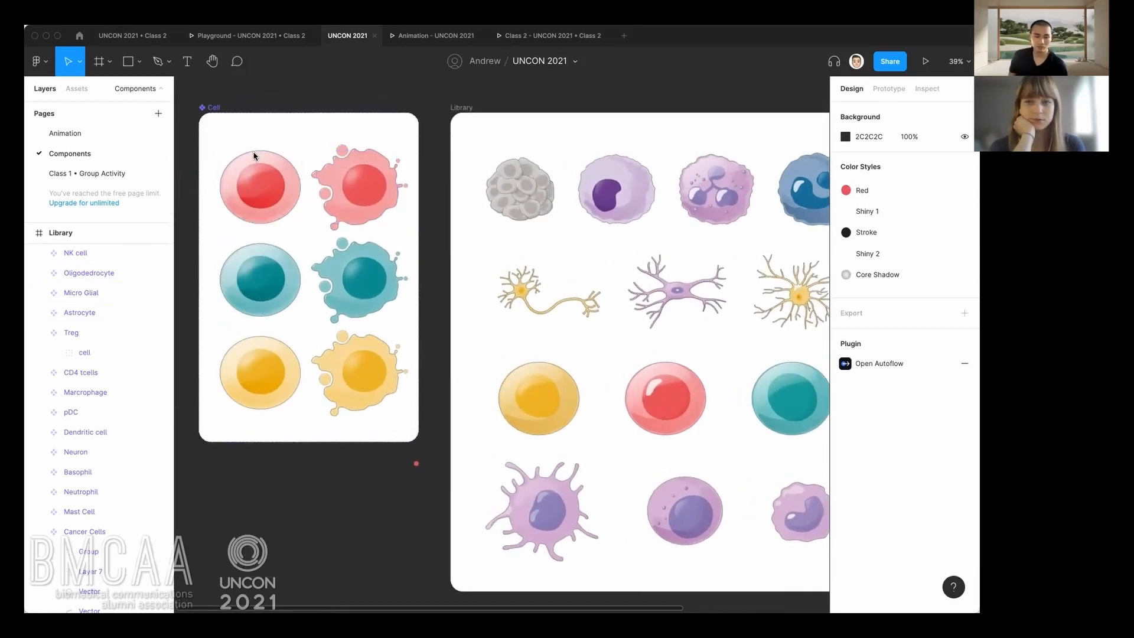
pyautogui.click(217, 110)
pyautogui.click(367, 176)
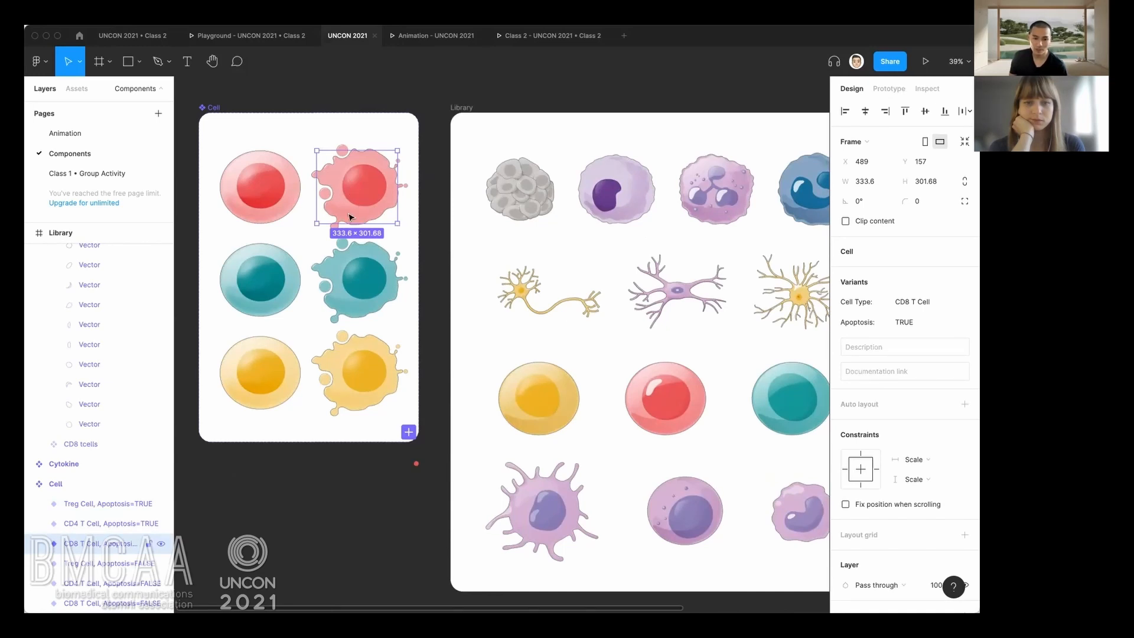
pyautogui.click(313, 241)
pyautogui.click(358, 199)
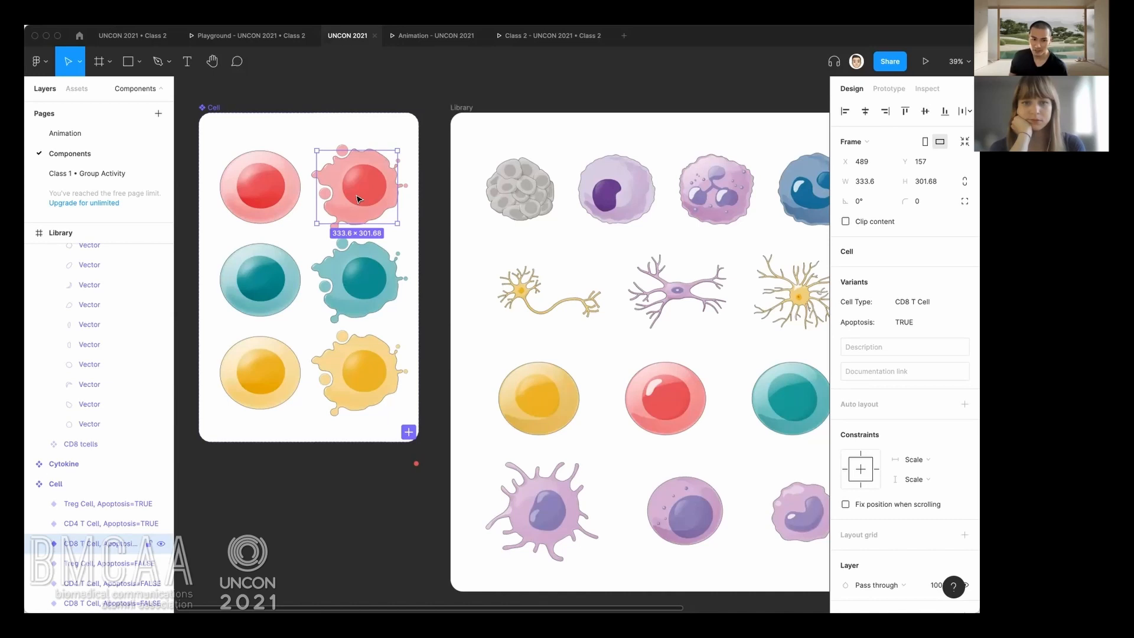
pyautogui.click(302, 147)
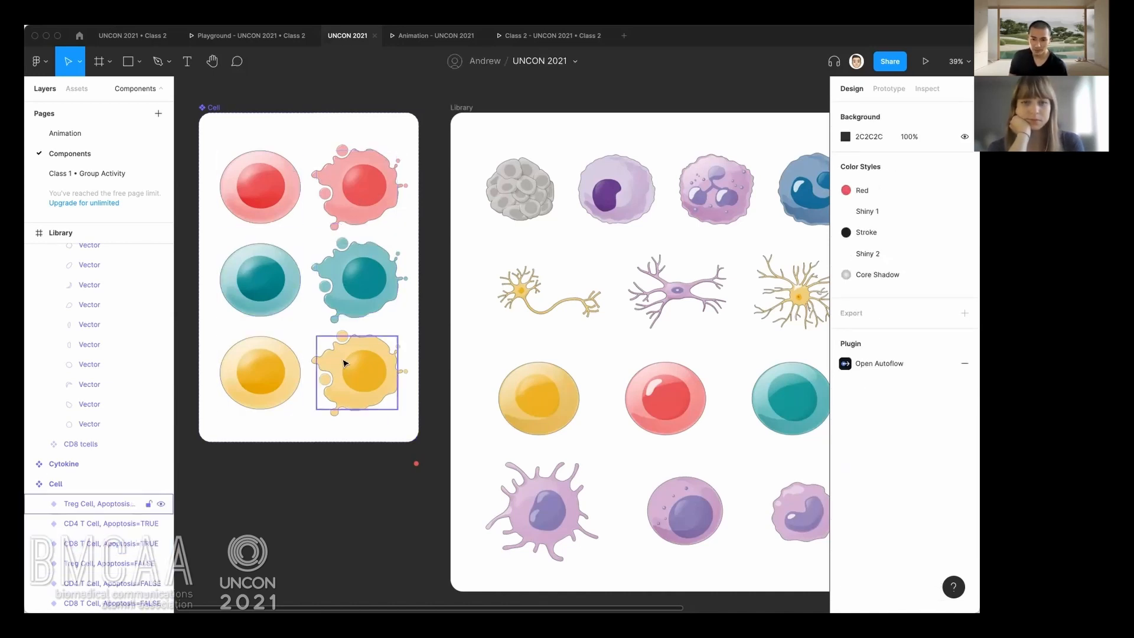
# Review the whole Cell set's Cell Type and Apoptosis options, and the values of its round red variant.
pyautogui.click(286, 119)
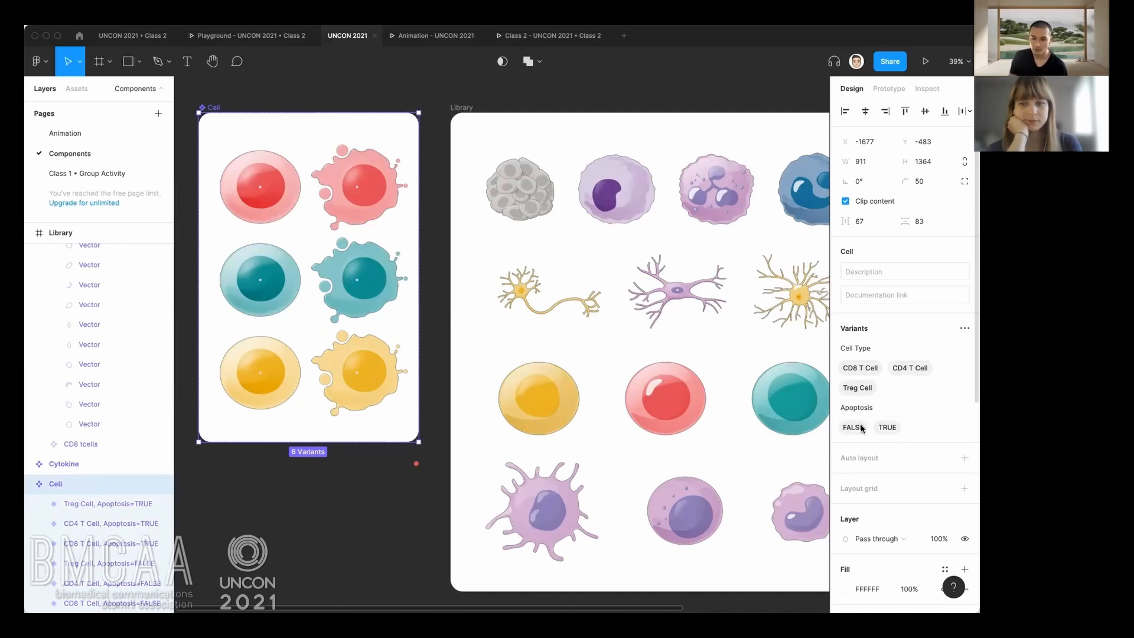
pyautogui.click(261, 481)
pyautogui.moveTo(318, 488); pyautogui.dragTo(451, 402)
pyautogui.scroll(-2, 455, 405)
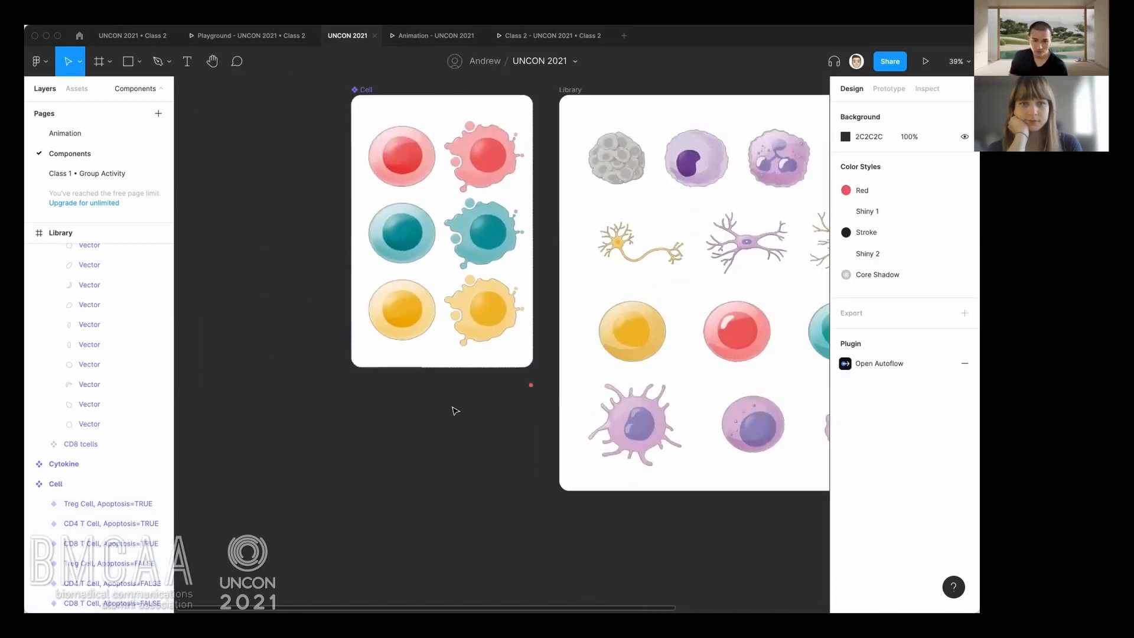
pyautogui.click(417, 166)
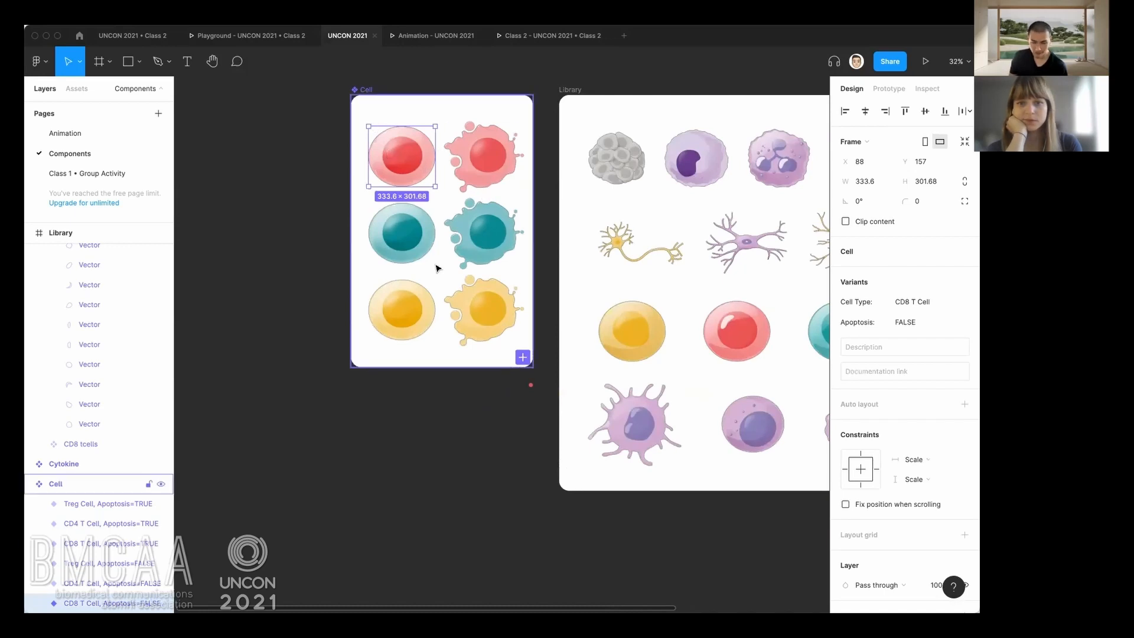
# Paste an instance of the round red CD8 T Cell variant onto the empty canvas below the Cell component set.
pyautogui.click(384, 402)
pyautogui.hotkey('ctrl', 'v')
pyautogui.rightClick(351, 480)
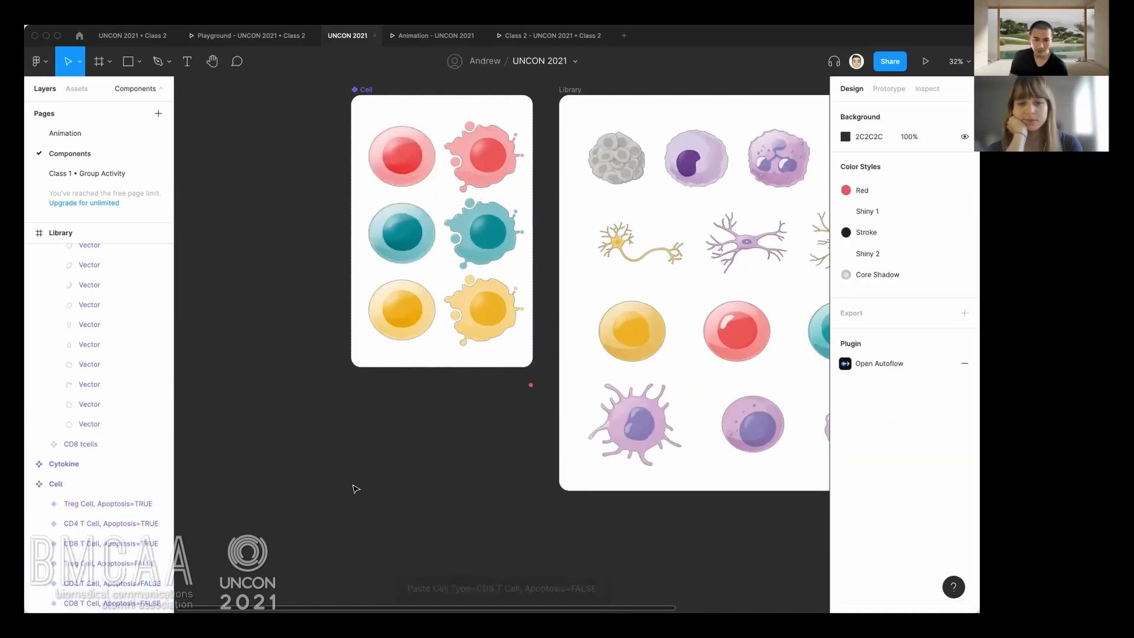
pyautogui.click(362, 490)
pyautogui.moveTo(399, 474); pyautogui.dragTo(428, 461)
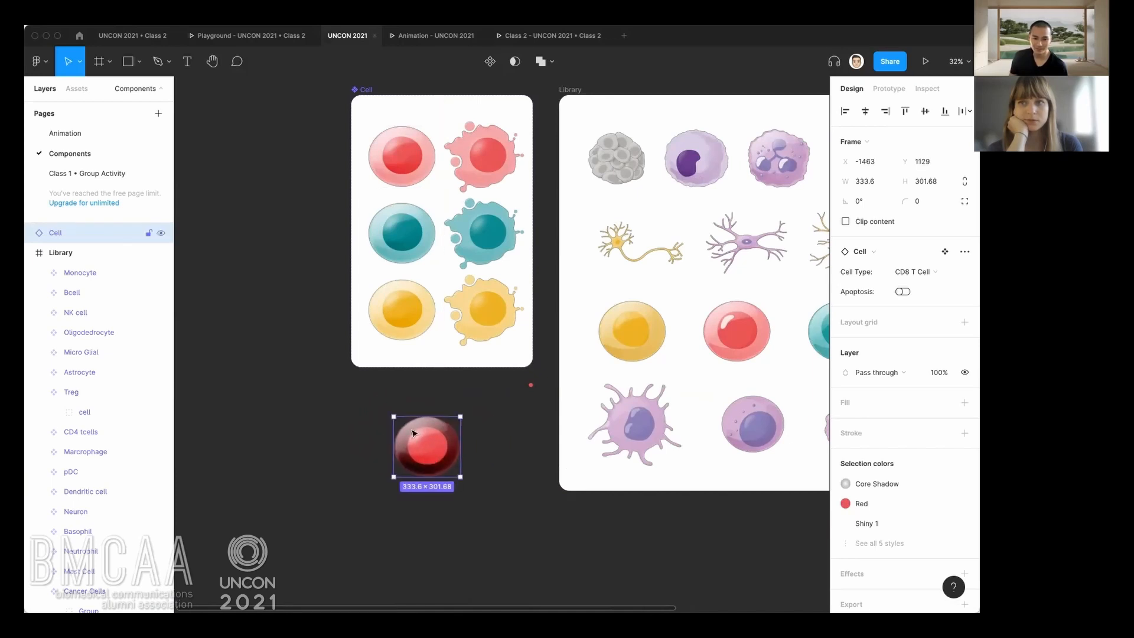
# Set the canvas background color of the Components page to white (FFFFFF).
pyautogui.scroll(2, 412, 433)
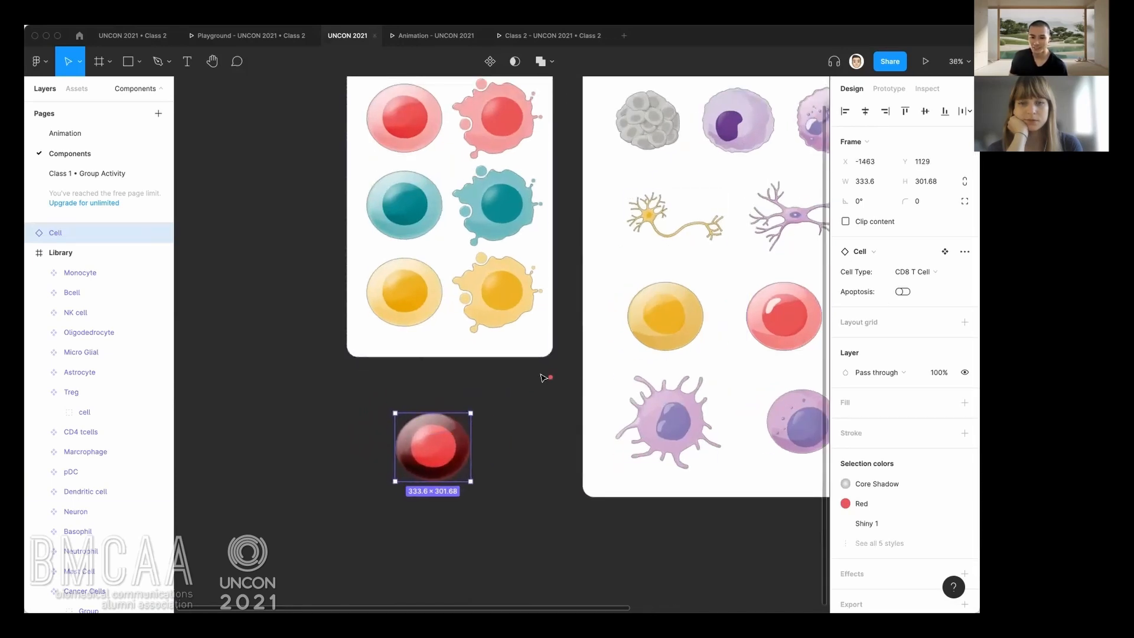
pyautogui.click(542, 452)
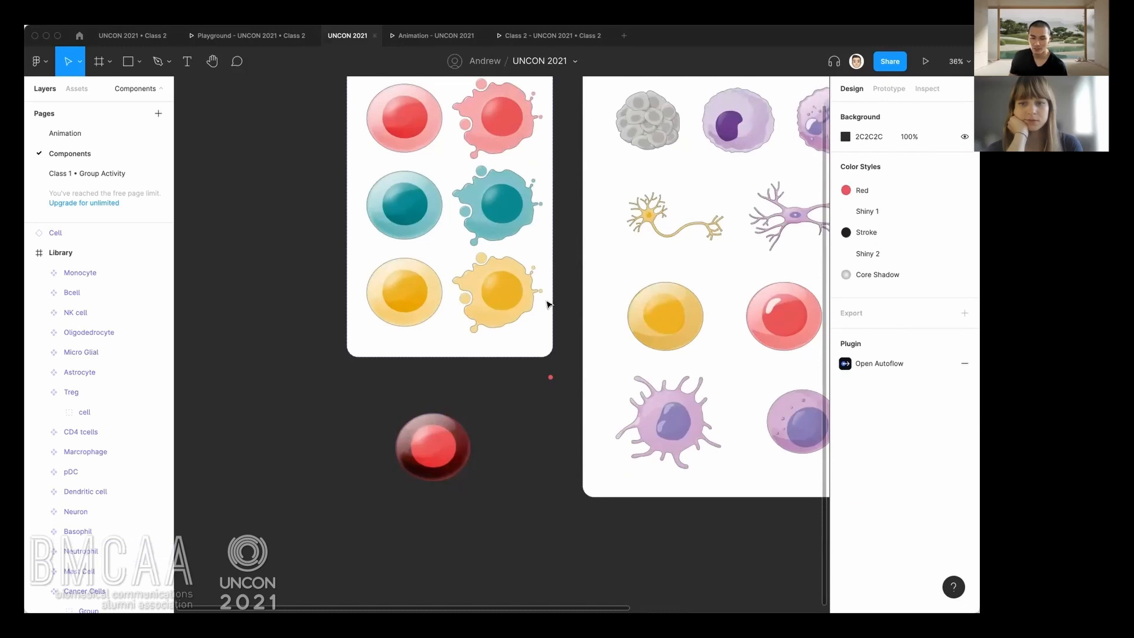
pyautogui.click(414, 421)
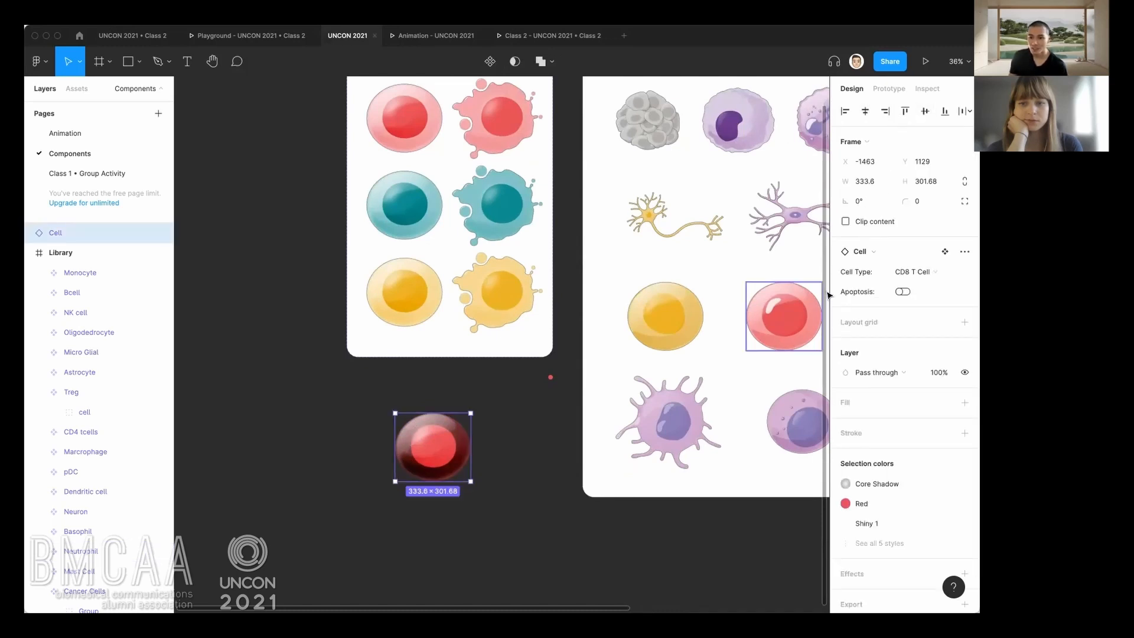
pyautogui.click(529, 406)
pyautogui.click(877, 136)
pyautogui.write('fff')
pyautogui.press('Return')
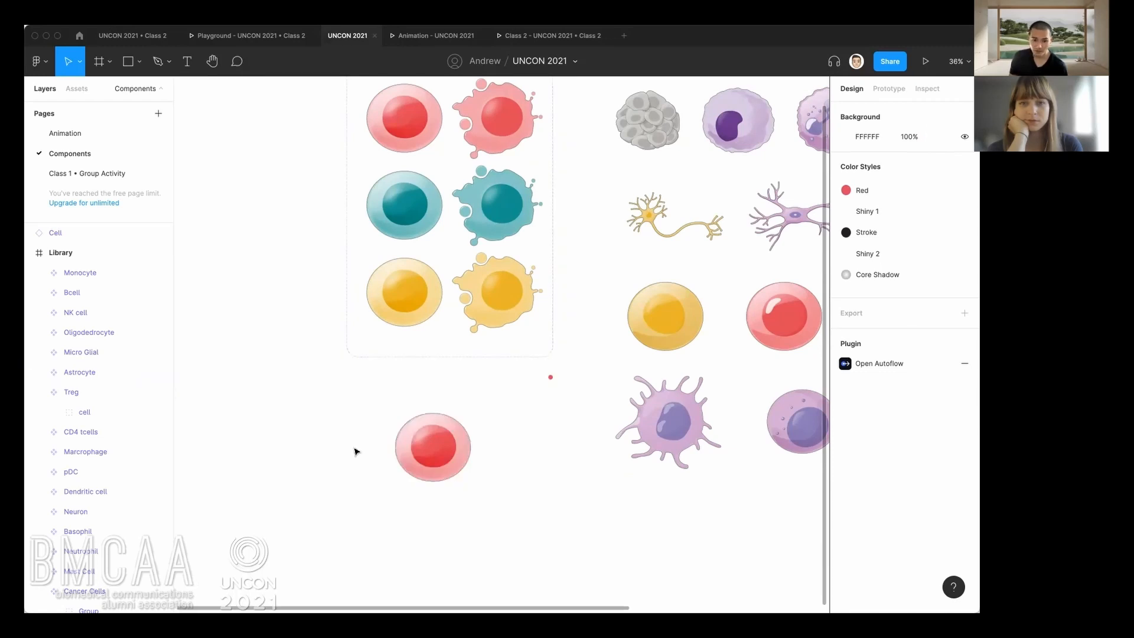
# Switch the pasted instance's Cell Type to CD4 T Cell, then Treg Cell, and back to CD8 T Cell.
pyautogui.scroll(5, 399, 454)
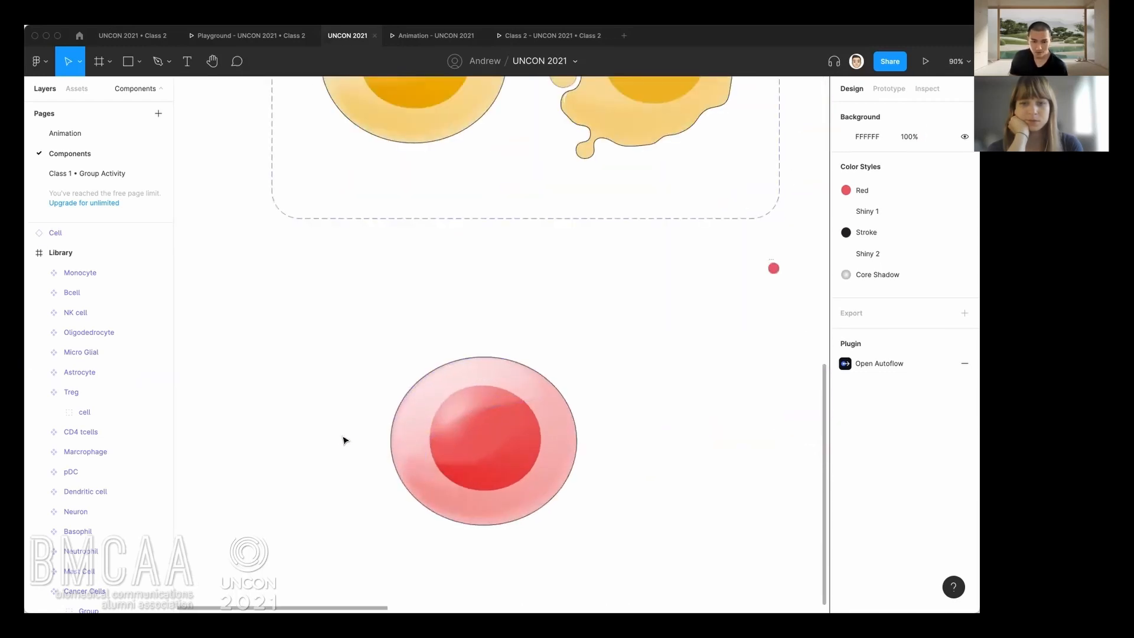
pyautogui.moveTo(339, 438); pyautogui.dragTo(303, 349)
pyautogui.click(420, 398)
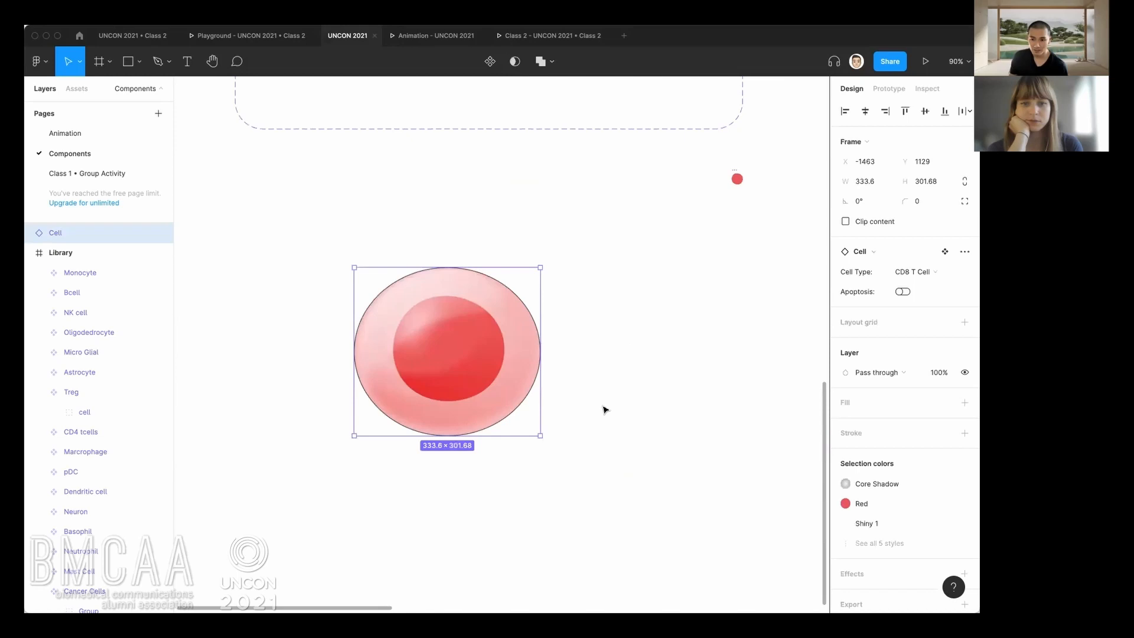
pyautogui.click(941, 273)
pyautogui.click(941, 284)
pyautogui.click(941, 276)
pyautogui.click(939, 286)
pyautogui.click(931, 271)
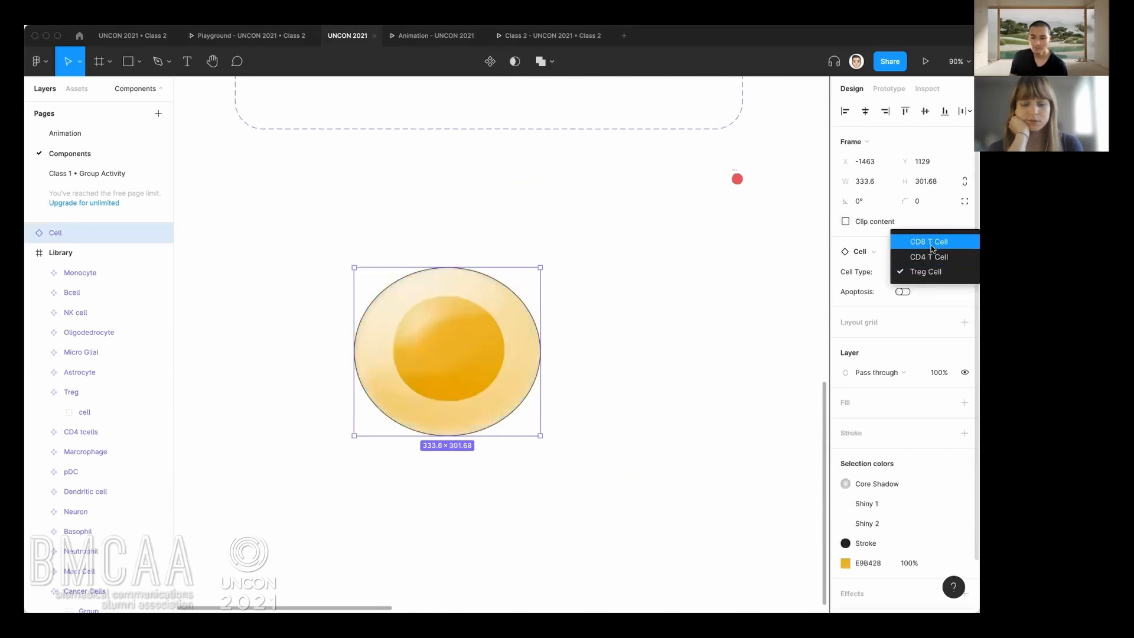
pyautogui.click(933, 243)
# Toggle Apoptosis across the instance's three cell types, ending with CD4 T Cell and Apoptosis on, and clear the selection.
pyautogui.click(903, 292)
pyautogui.click(903, 292)
pyautogui.click(904, 292)
pyautogui.click(913, 272)
pyautogui.click(910, 286)
pyautogui.click(903, 292)
pyautogui.click(903, 292)
pyautogui.click(913, 272)
pyautogui.click(913, 287)
pyautogui.click(909, 292)
pyautogui.click(909, 291)
pyautogui.click(910, 272)
pyautogui.click(914, 257)
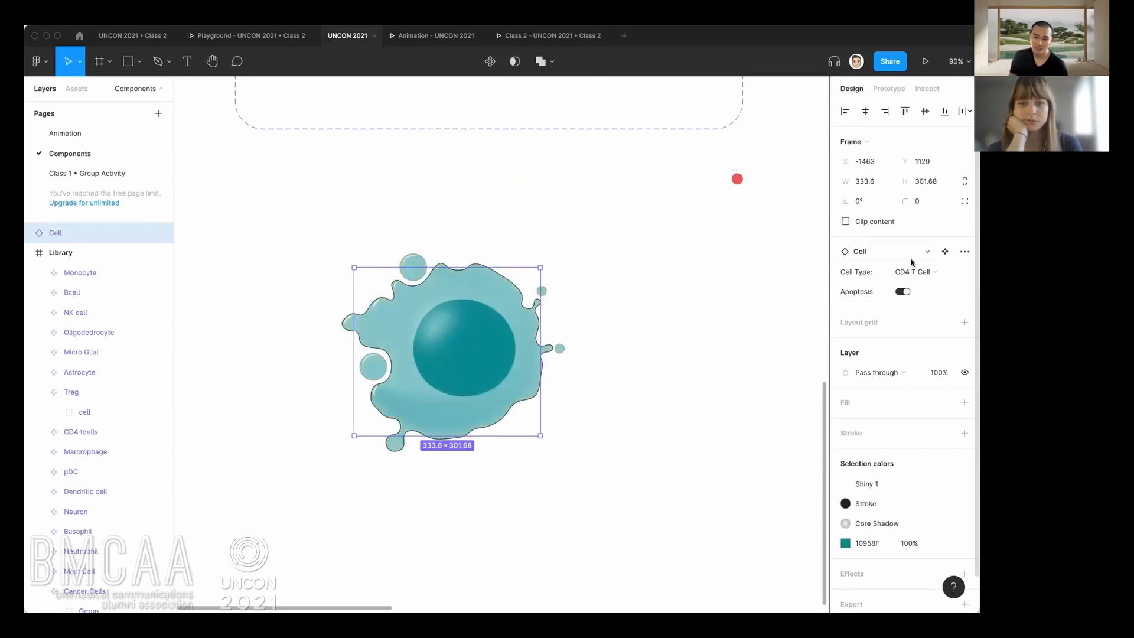
pyautogui.click(686, 357)
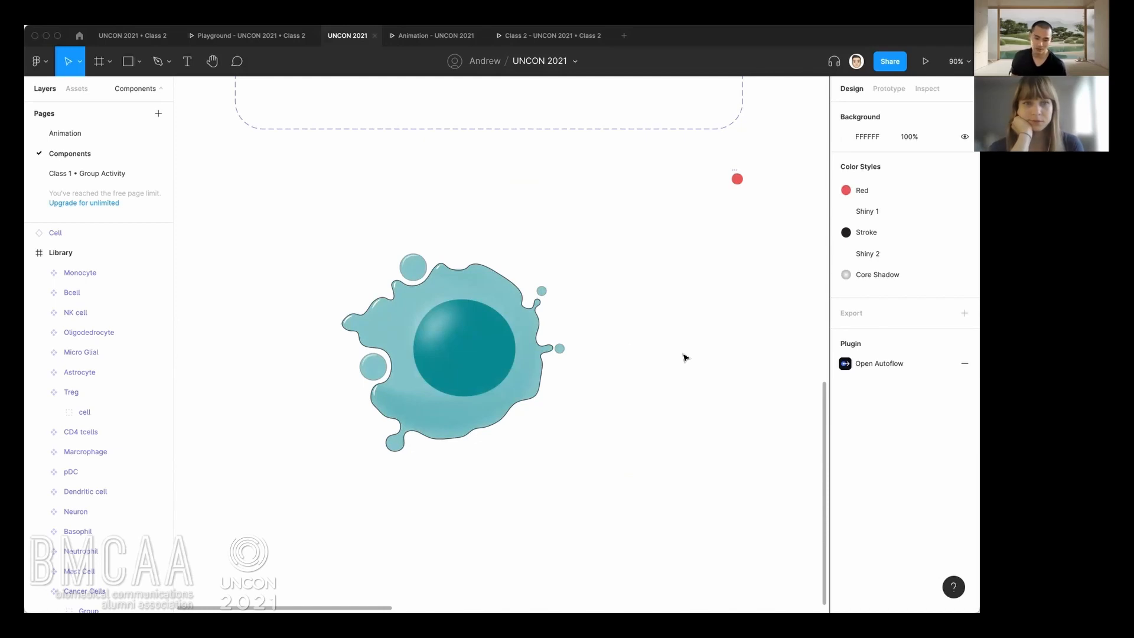
# Review the Cell set, the placed instance and the Library frame with its design properties.
pyautogui.scroll(-6, 685, 357)
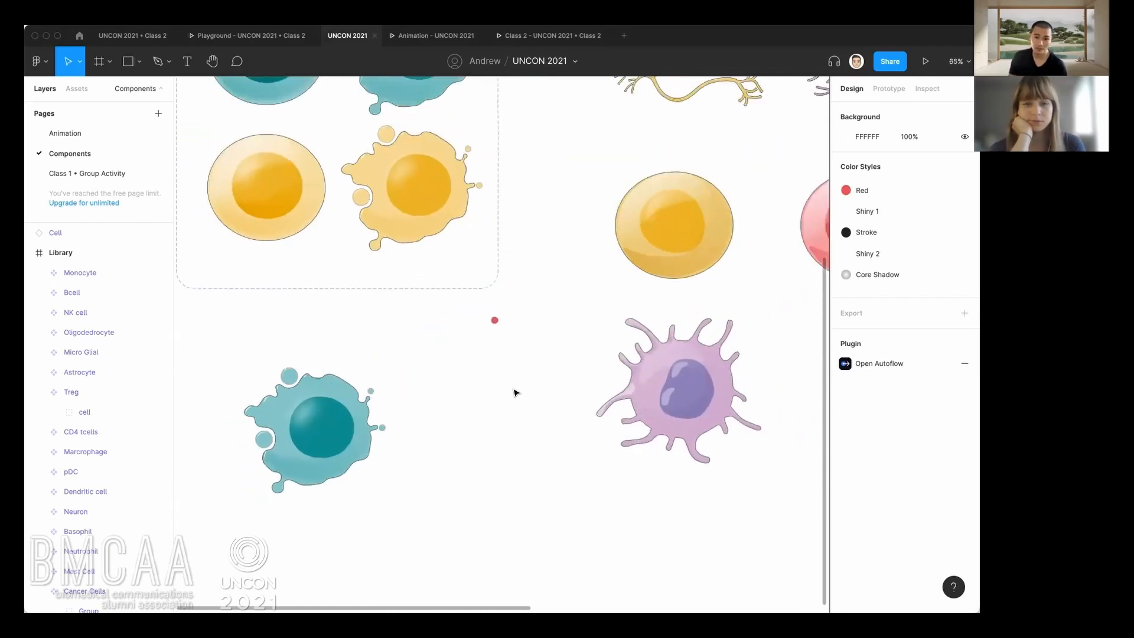
pyautogui.scroll(-3, 554, 376)
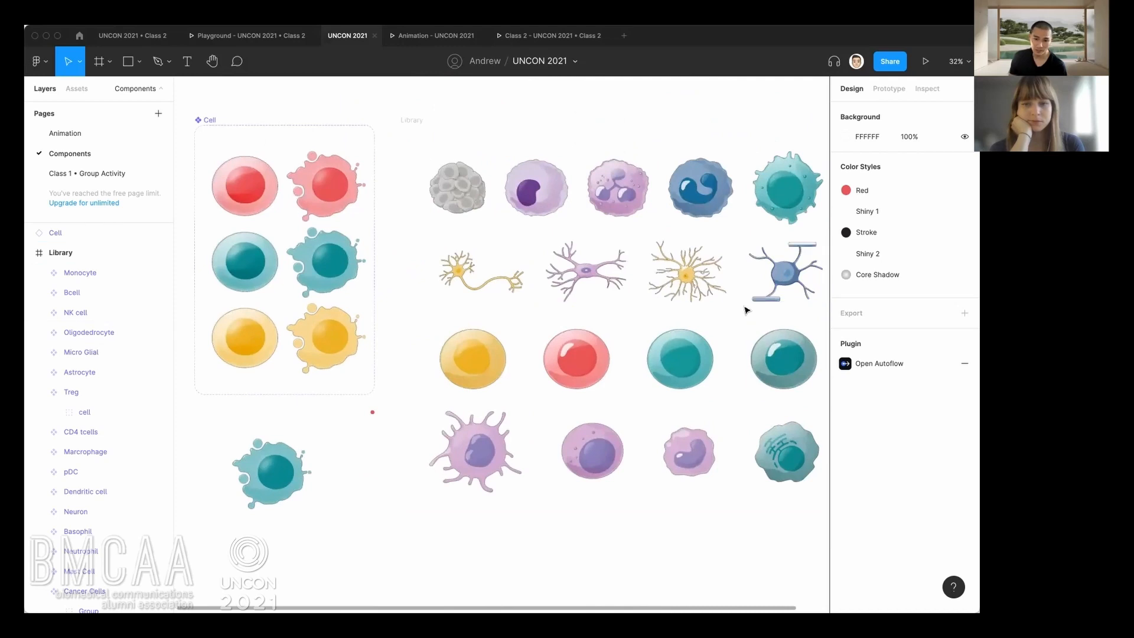
pyautogui.moveTo(362, 477); pyautogui.dragTo(454, 421)
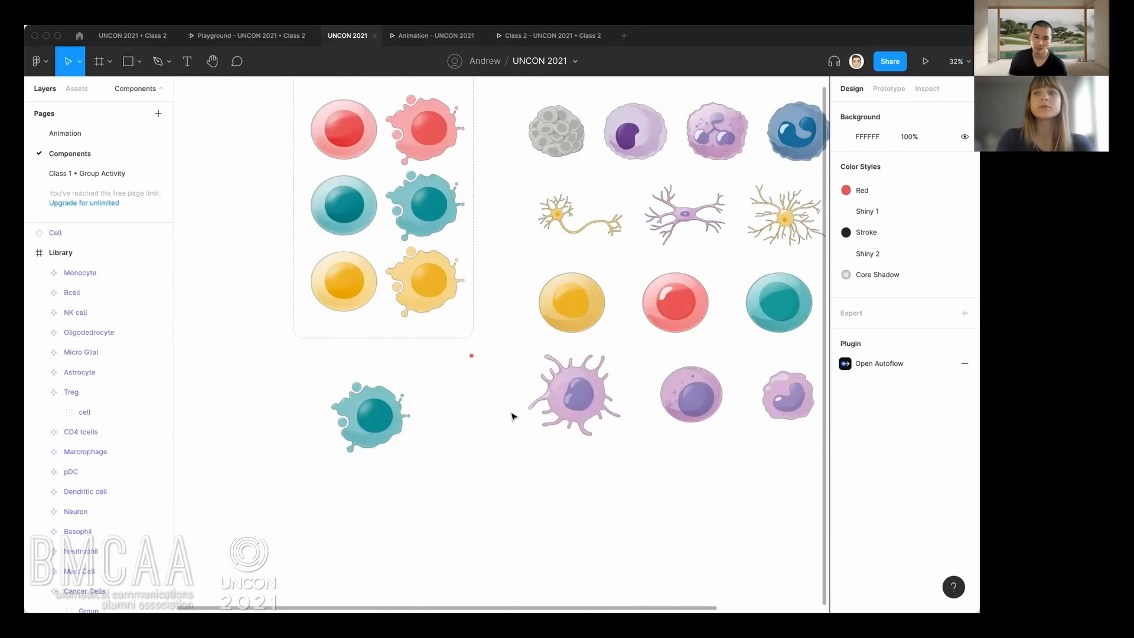
pyautogui.moveTo(516, 360); pyautogui.dragTo(453, 365)
pyautogui.scroll(2, 453, 364)
pyautogui.scroll(-3, 454, 364)
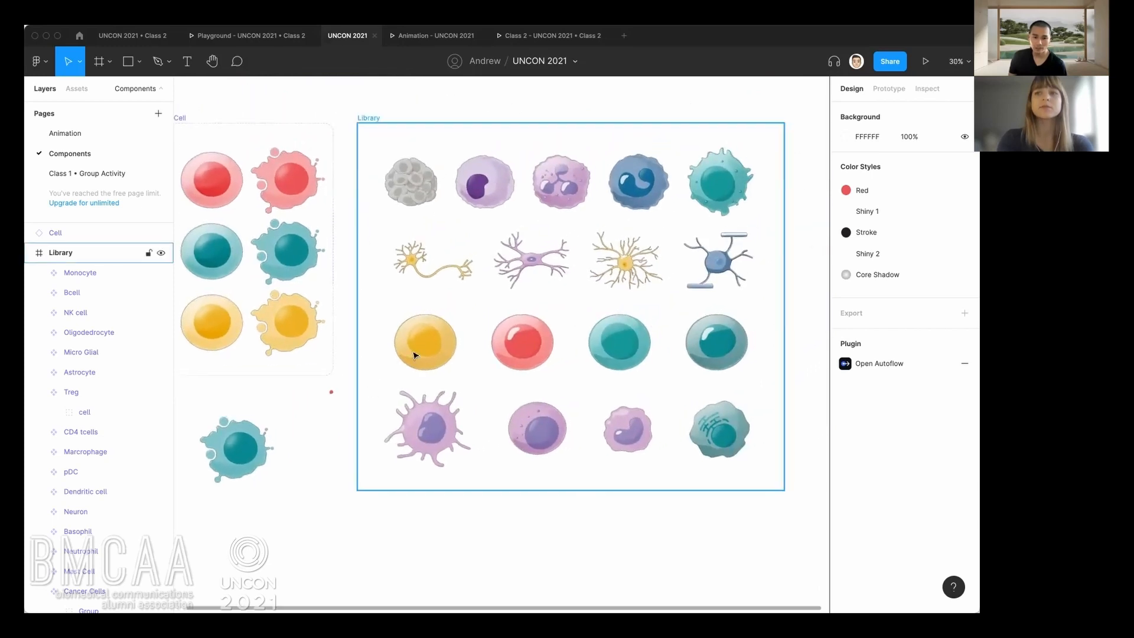
pyautogui.click(375, 118)
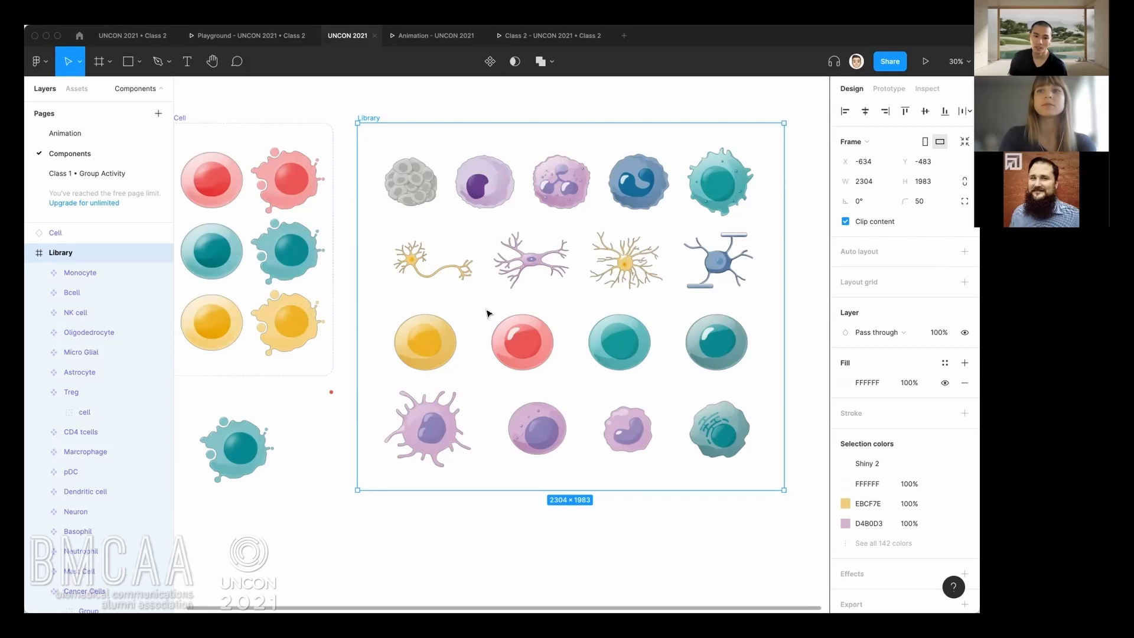
pyautogui.moveTo(488, 313); pyautogui.dragTo(518, 305)
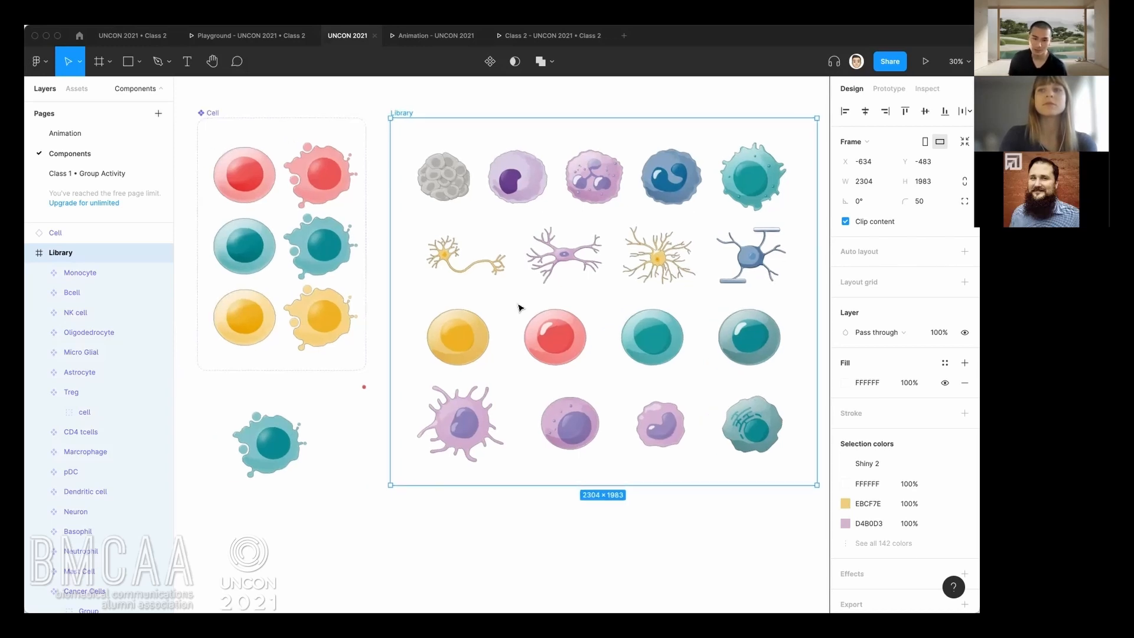
pyautogui.moveTo(523, 305); pyautogui.dragTo(544, 318)
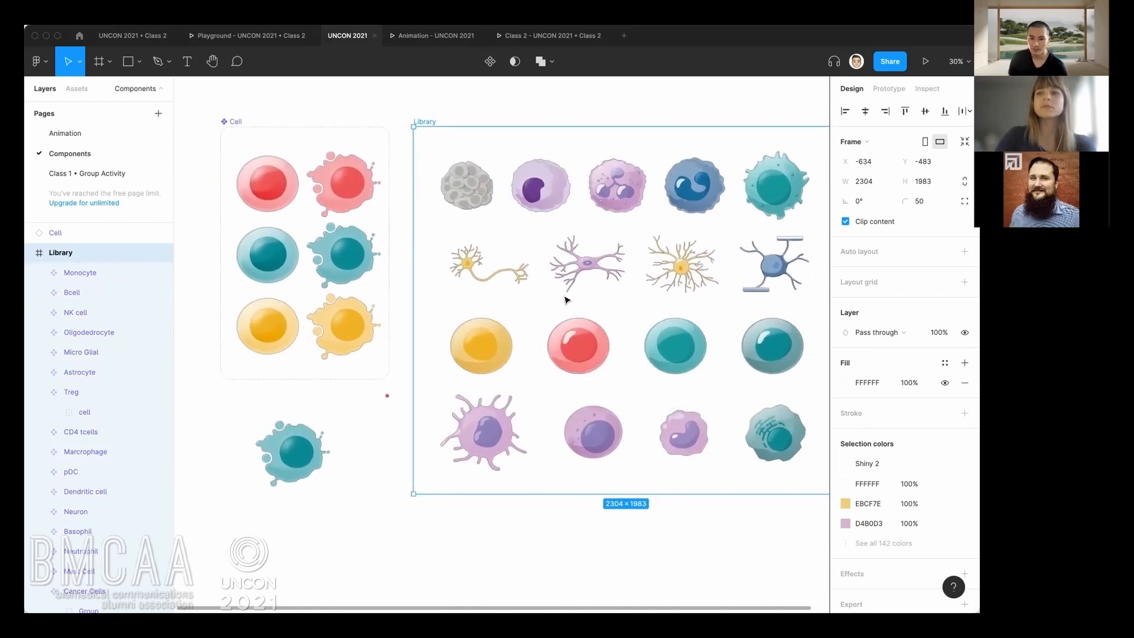
pyautogui.moveTo(546, 312); pyautogui.dragTo(491, 319)
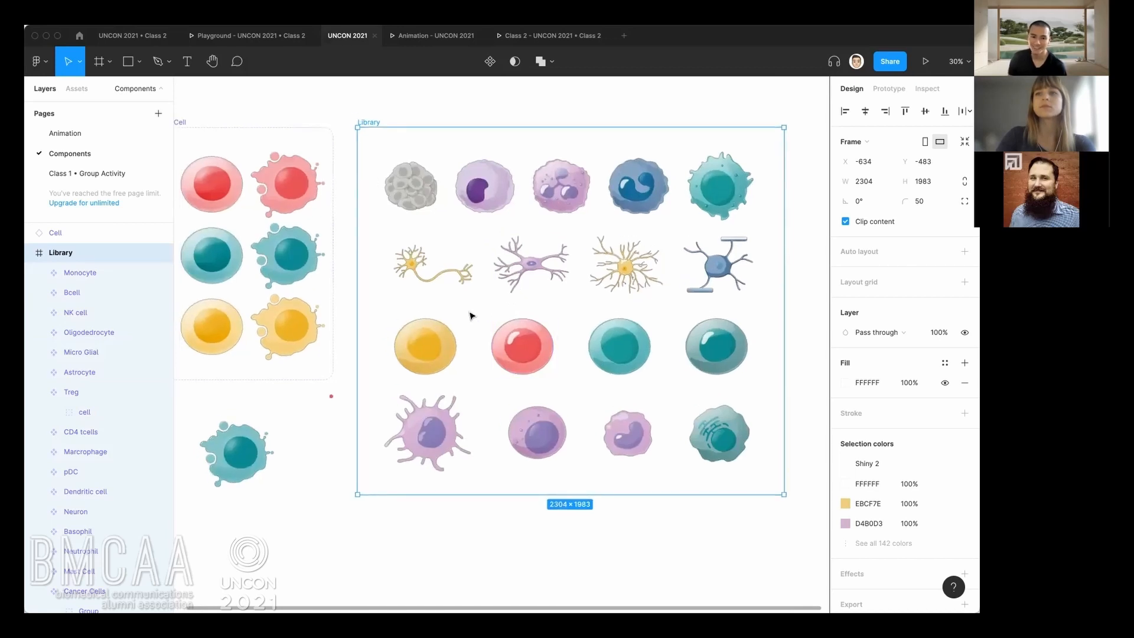
pyautogui.scroll(2, 475, 316)
pyautogui.scroll(-3, 482, 316)
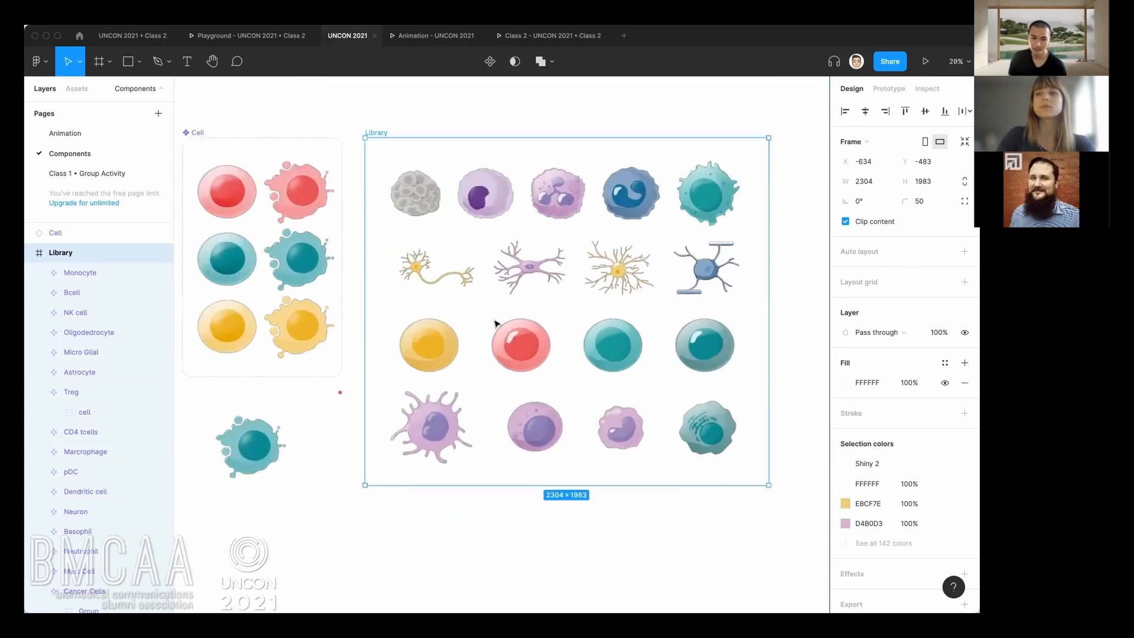
pyautogui.moveTo(484, 316); pyautogui.dragTo(515, 314)
pyautogui.click(514, 310)
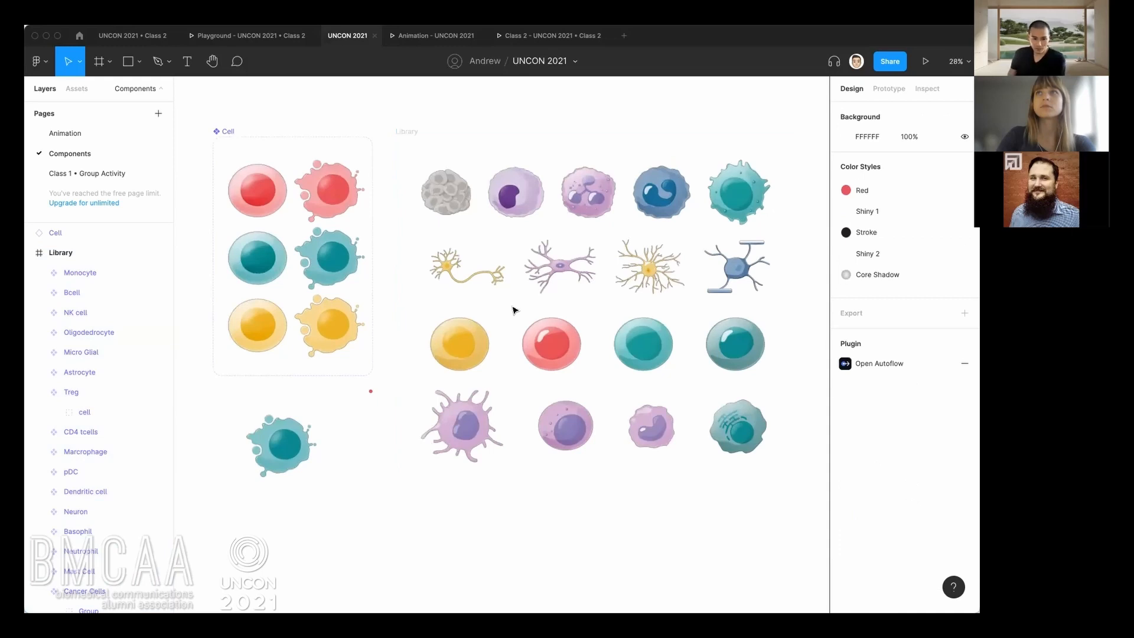
pyautogui.moveTo(495, 309); pyautogui.dragTo(549, 336)
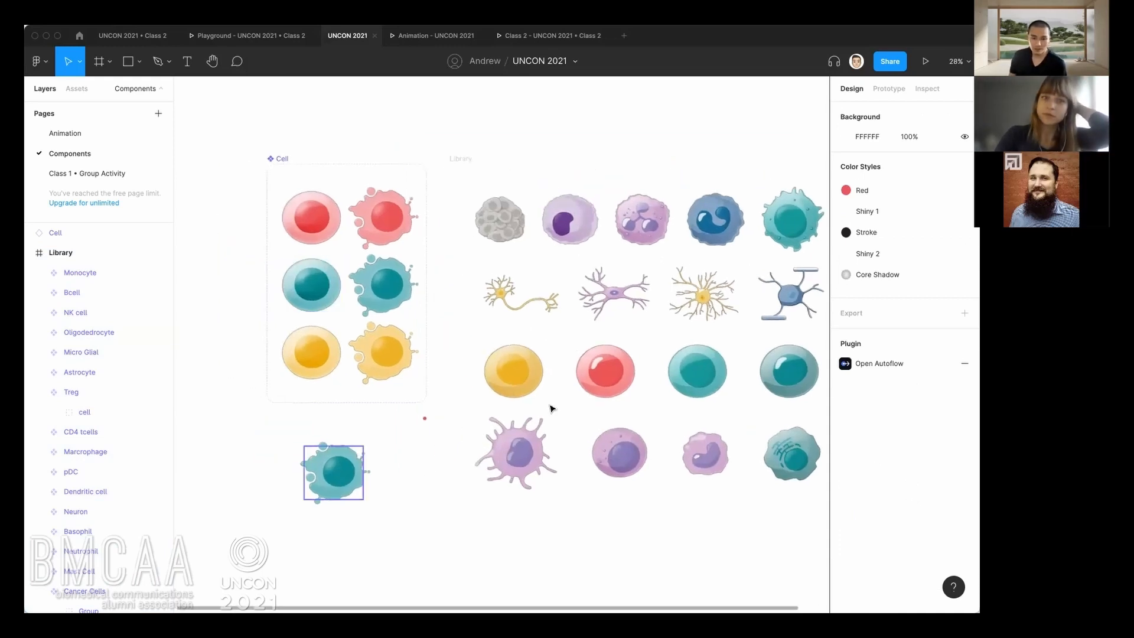
# Open the Animation page and go to its uppermost slide, Slide 16:9 - 5.
pyautogui.click(115, 136)
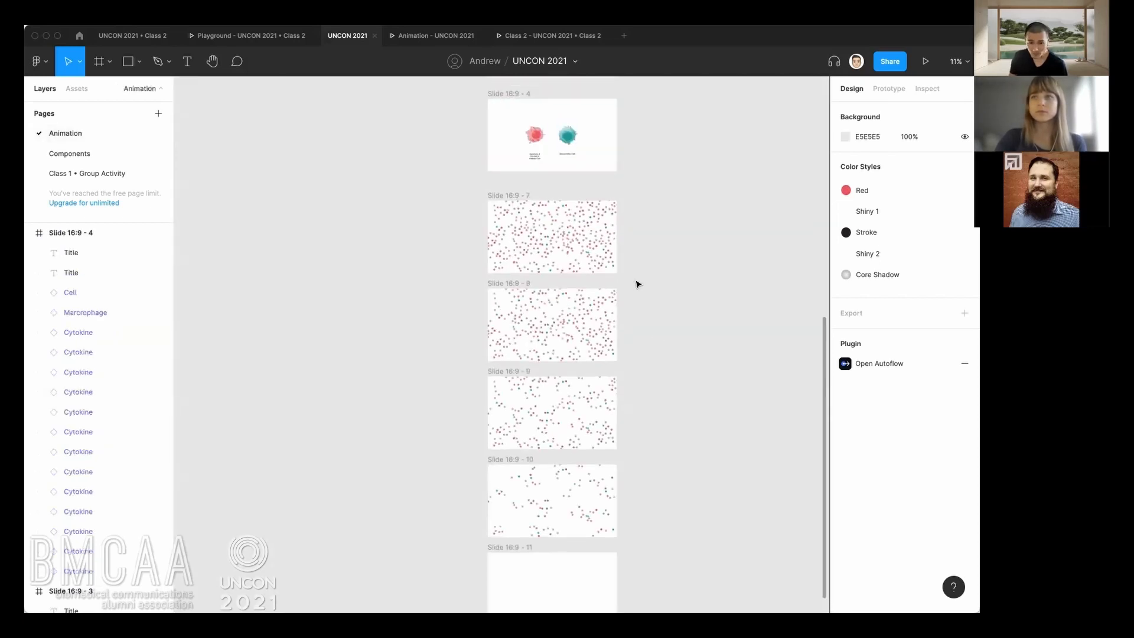
pyautogui.scroll(2, 599, 202)
pyautogui.scroll(15, 599, 202)
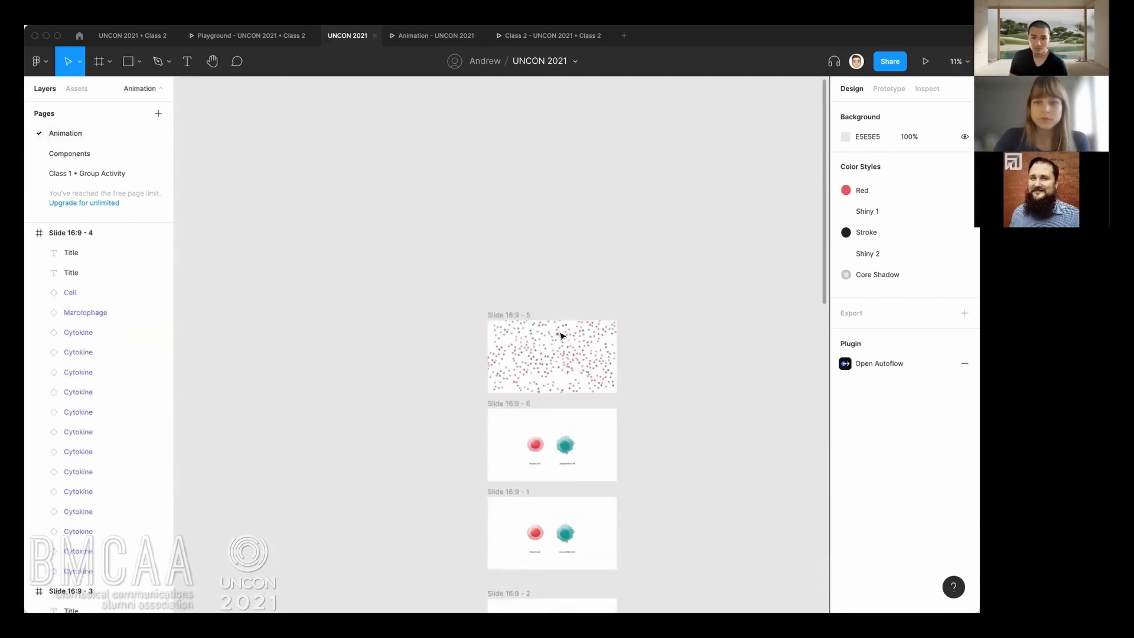
pyautogui.keyDown('ctrl'); pyautogui.scroll(2, 561, 336); pyautogui.keyUp('ctrl')
pyautogui.keyDown('ctrl'); pyautogui.scroll(5, 561, 335); pyautogui.keyUp('ctrl')
pyautogui.moveTo(571, 357); pyautogui.dragTo(565, 219)
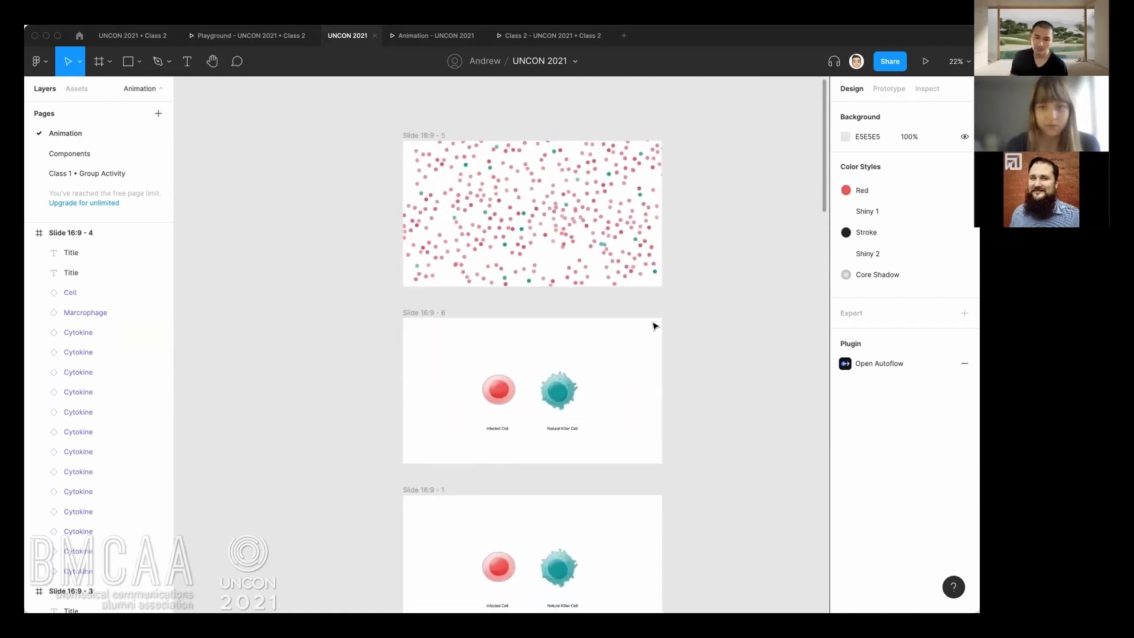
# Look over the dot-filled Slide 16:9 - 5 and the Infected Cell and Natural Killer Cell slides below it.
pyautogui.keyDown('ctrl'); pyautogui.scroll(-2, 628, 385); pyautogui.keyUp('ctrl')
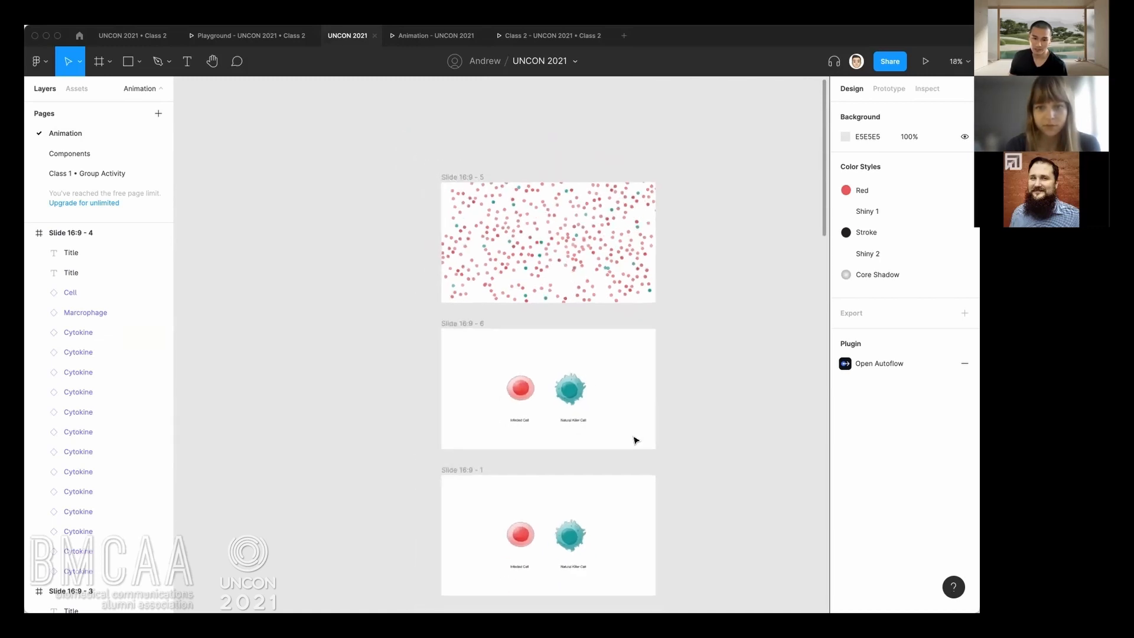
pyautogui.scroll(-2, 626, 384)
pyautogui.scroll(3, 611, 407)
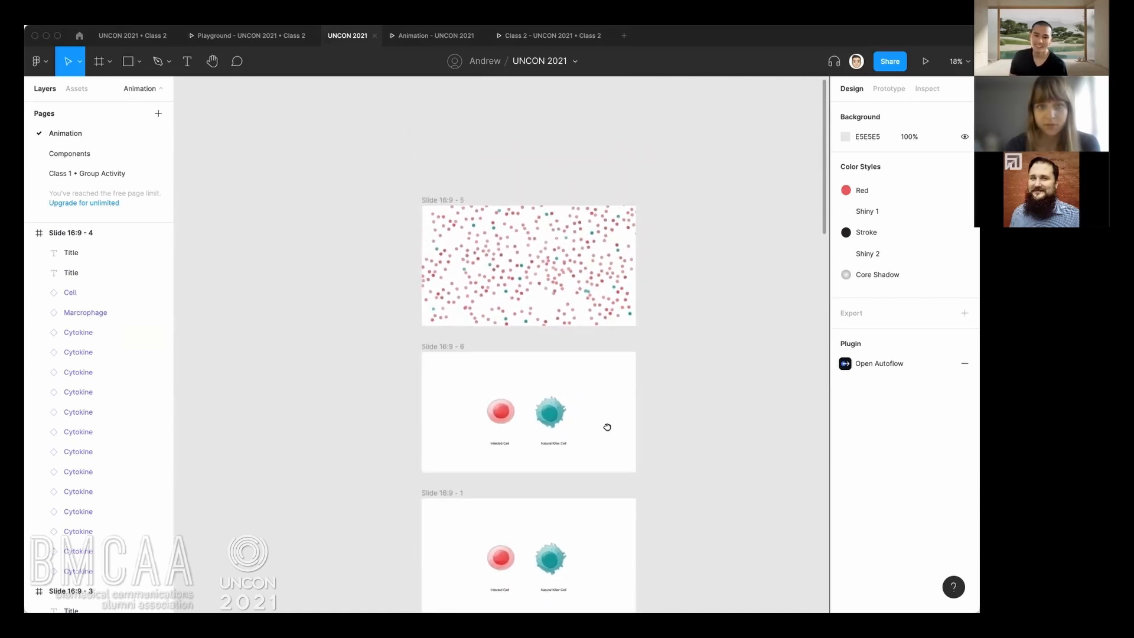
pyautogui.keyDown('ctrl'); pyautogui.scroll(2, 557, 323); pyautogui.keyUp('ctrl')
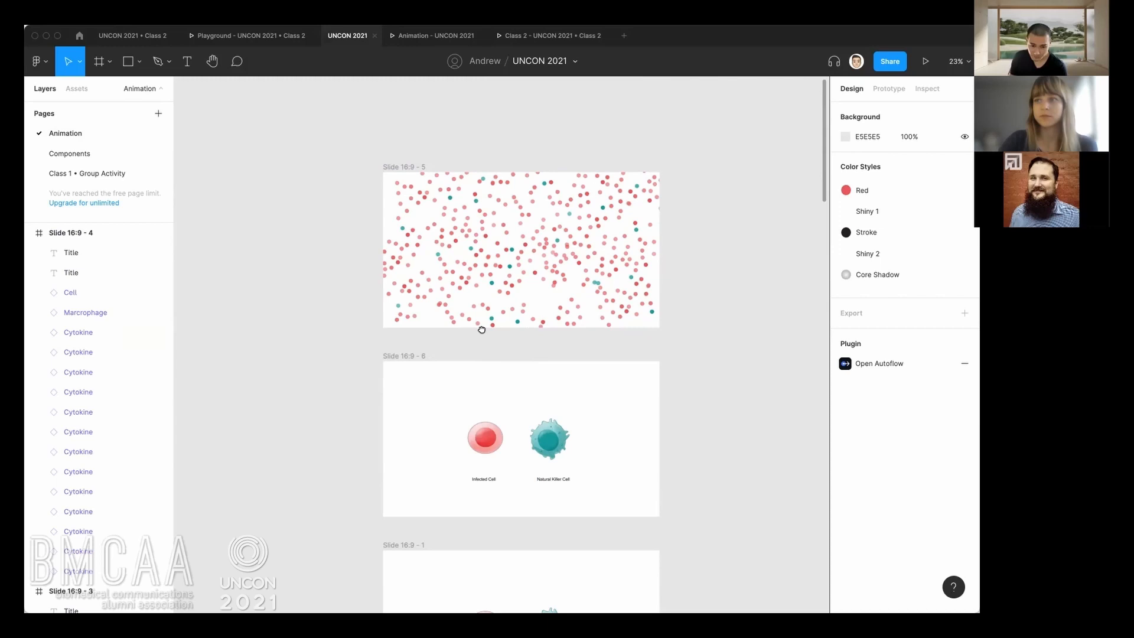
pyautogui.scroll(-2, 482, 330)
pyautogui.scroll(1, 479, 319)
pyautogui.scroll(-4, 493, 347)
pyautogui.scroll(-3, 525, 238)
pyautogui.scroll(3, 524, 228)
pyautogui.scroll(3, 522, 317)
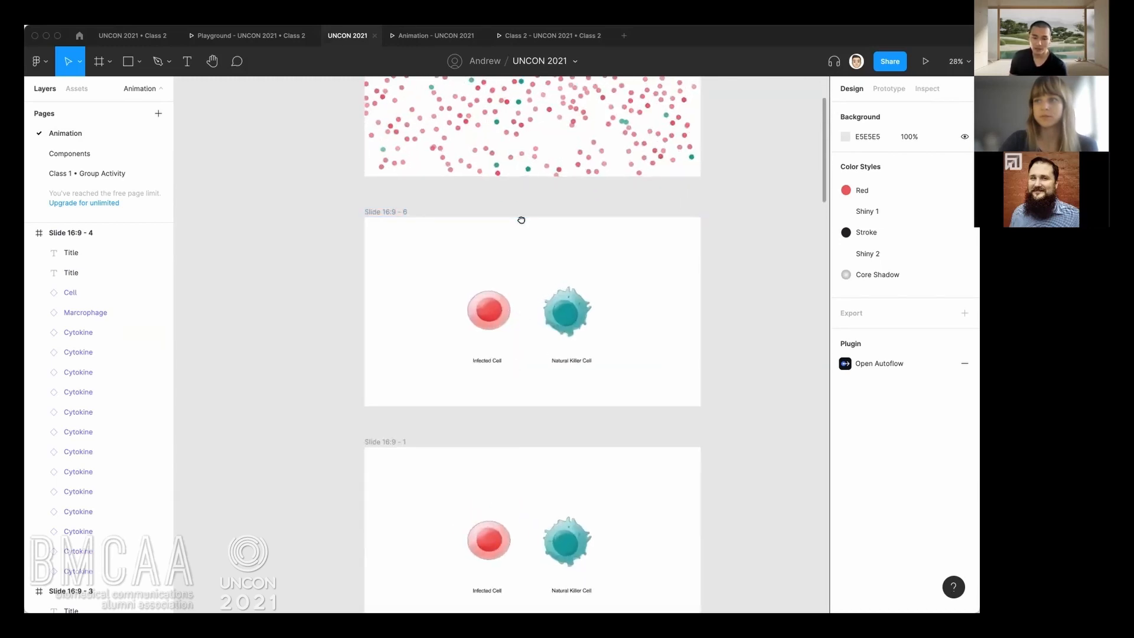
# Examine the design properties of one red Cytokine instance on Slide 16:9 - 5 and clear the selection.
pyautogui.scroll(4, 522, 220)
pyautogui.scroll(5, 492, 359)
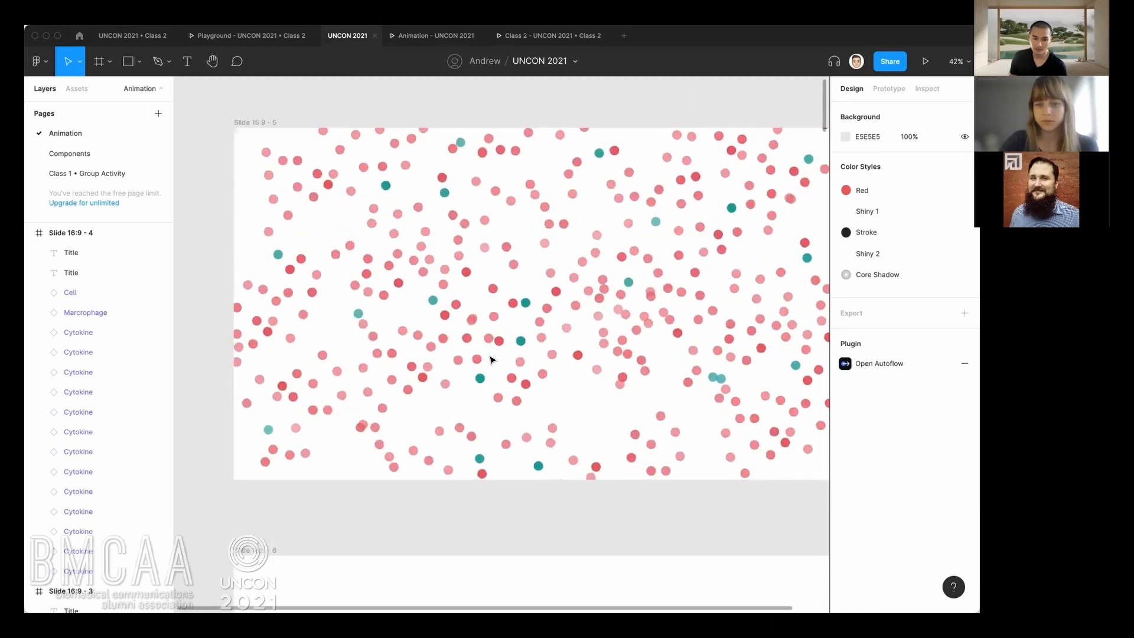
pyautogui.scroll(4, 492, 359)
pyautogui.click(472, 360)
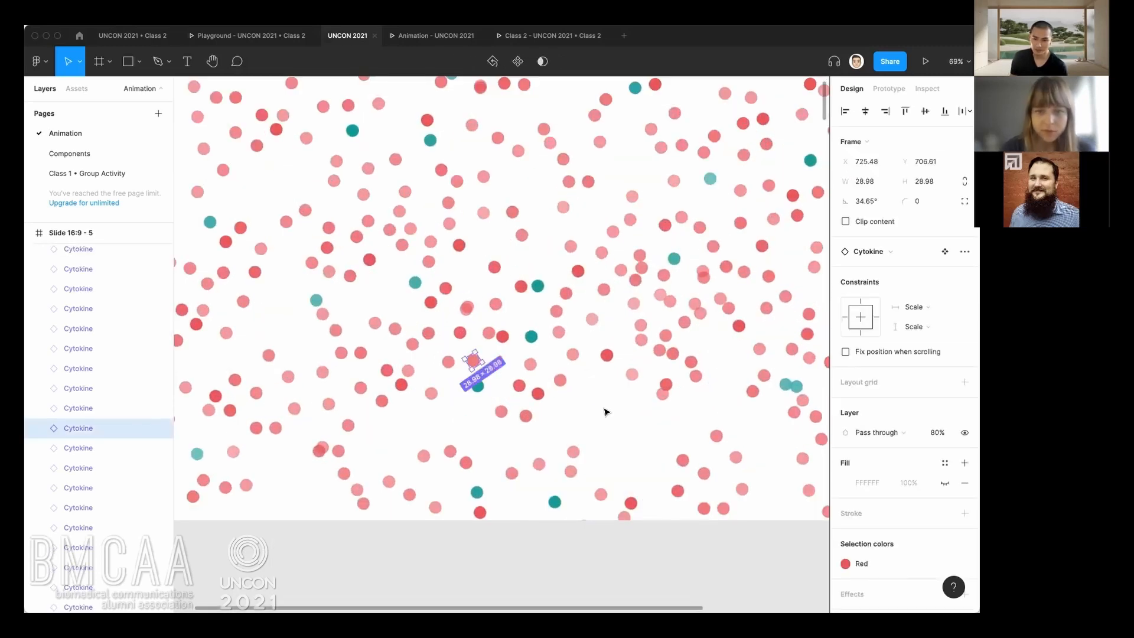
pyautogui.scroll(-2, 409, 447)
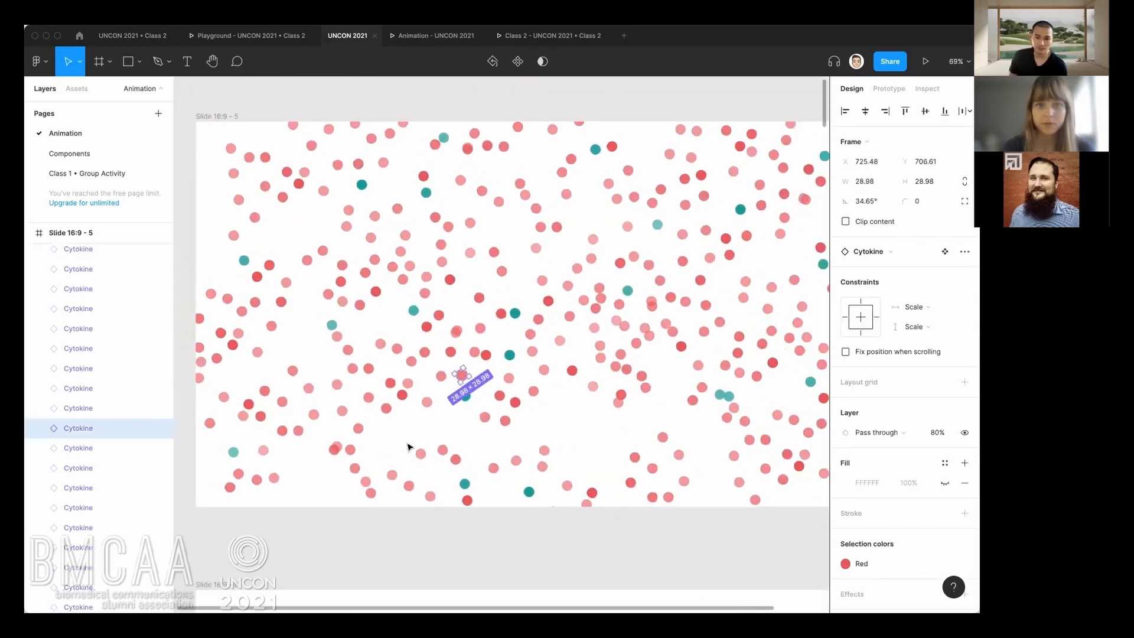
pyautogui.scroll(-2, 401, 425)
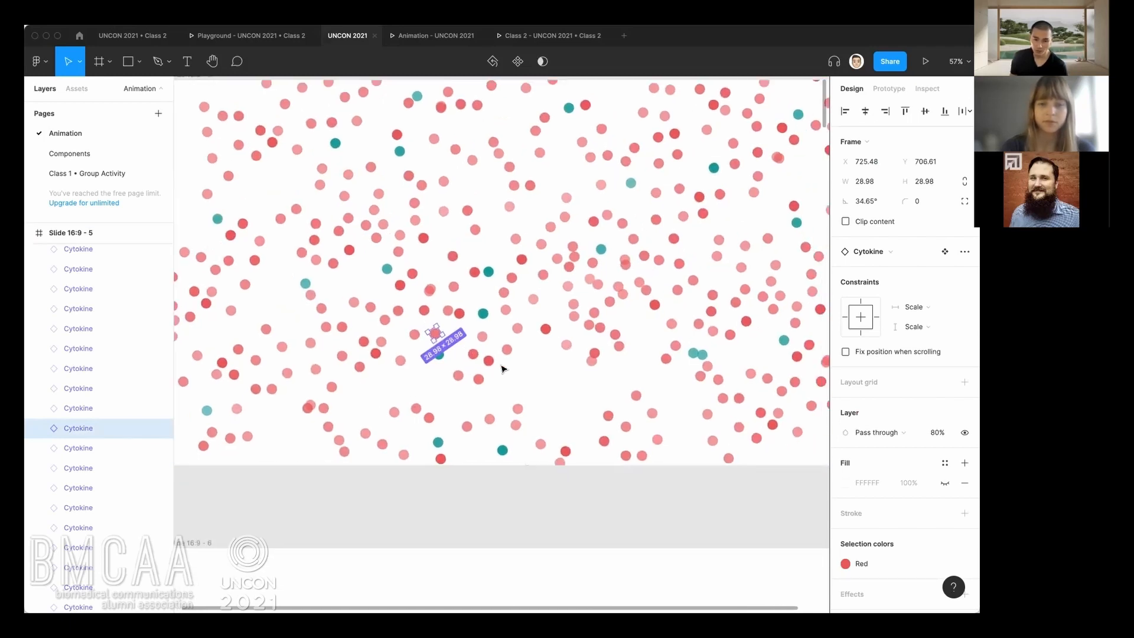
pyautogui.click(538, 385)
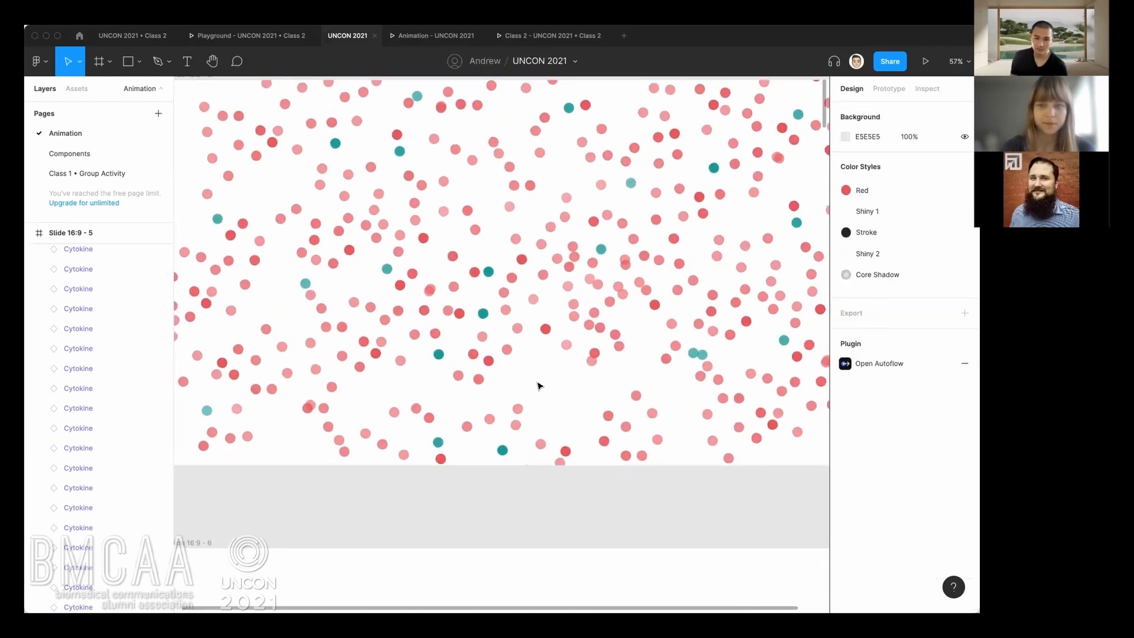
pyautogui.scroll(-1, 538, 385)
pyautogui.scroll(-2, 537, 385)
pyautogui.scroll(1, 532, 399)
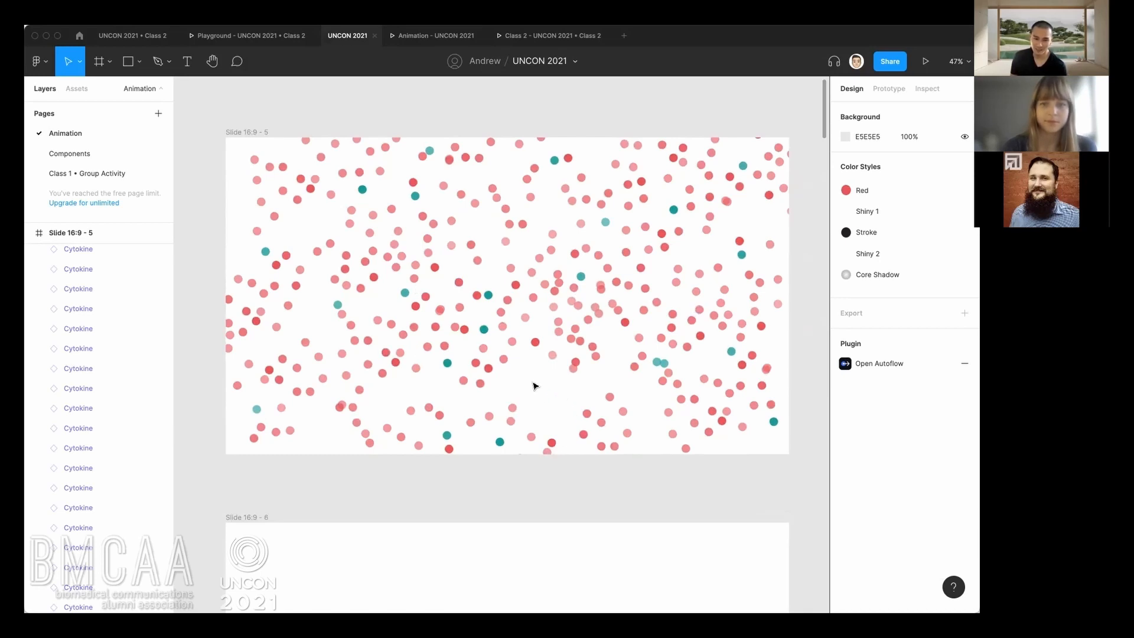
# Try moving one red Cytokine dot near the middle of Slide 16:9 - 5 and undo the move.
pyautogui.scroll(-3, 551, 397)
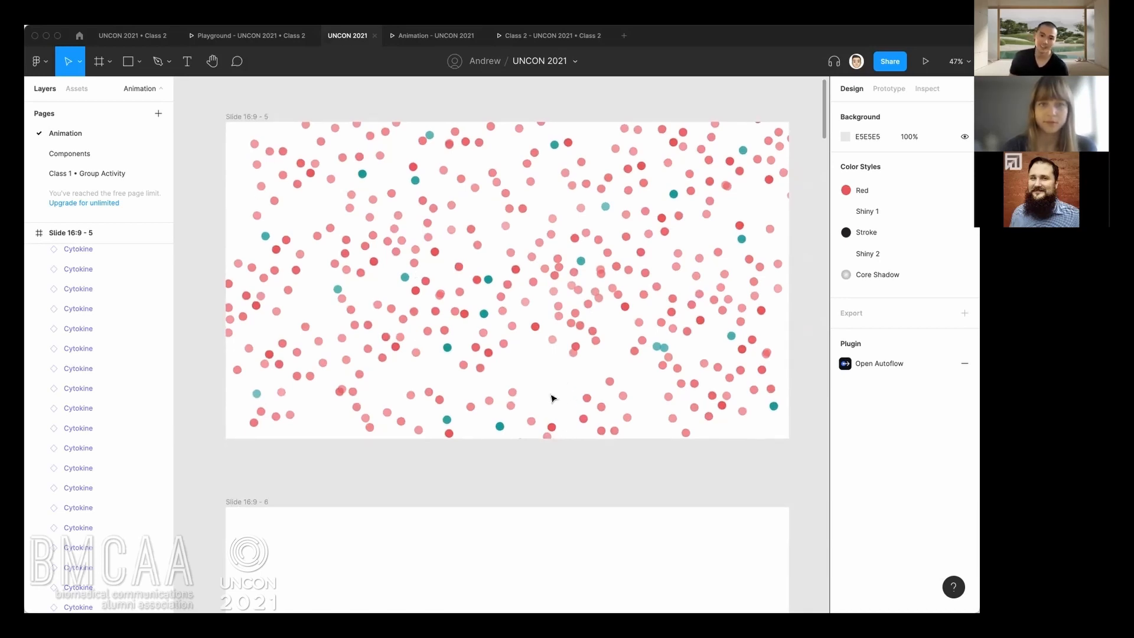
pyautogui.keyDown('ctrl'); pyautogui.scroll(-1, 553, 401); pyautogui.keyUp('ctrl')
pyautogui.moveTo(556, 412); pyautogui.dragTo(550, 385)
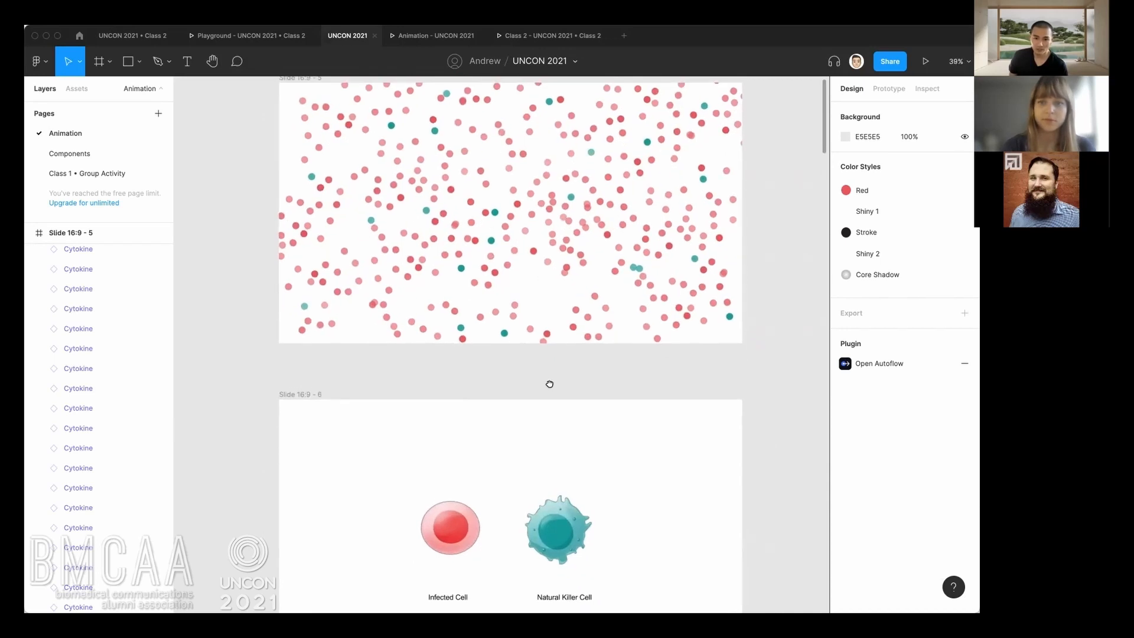
pyautogui.moveTo(514, 223); pyautogui.dragTo(512, 245)
pyautogui.keyDown('ctrl'); pyautogui.scroll(5, 512, 246); pyautogui.keyUp('ctrl')
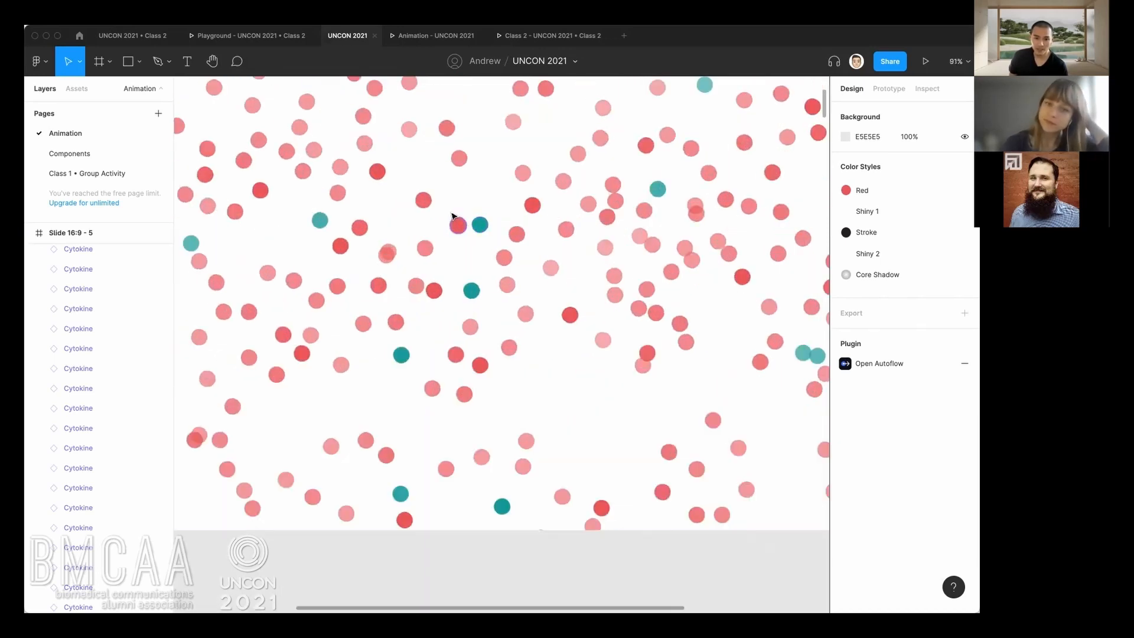
pyautogui.keyDown('ctrl'); pyautogui.scroll(3, 455, 218); pyautogui.keyUp('ctrl')
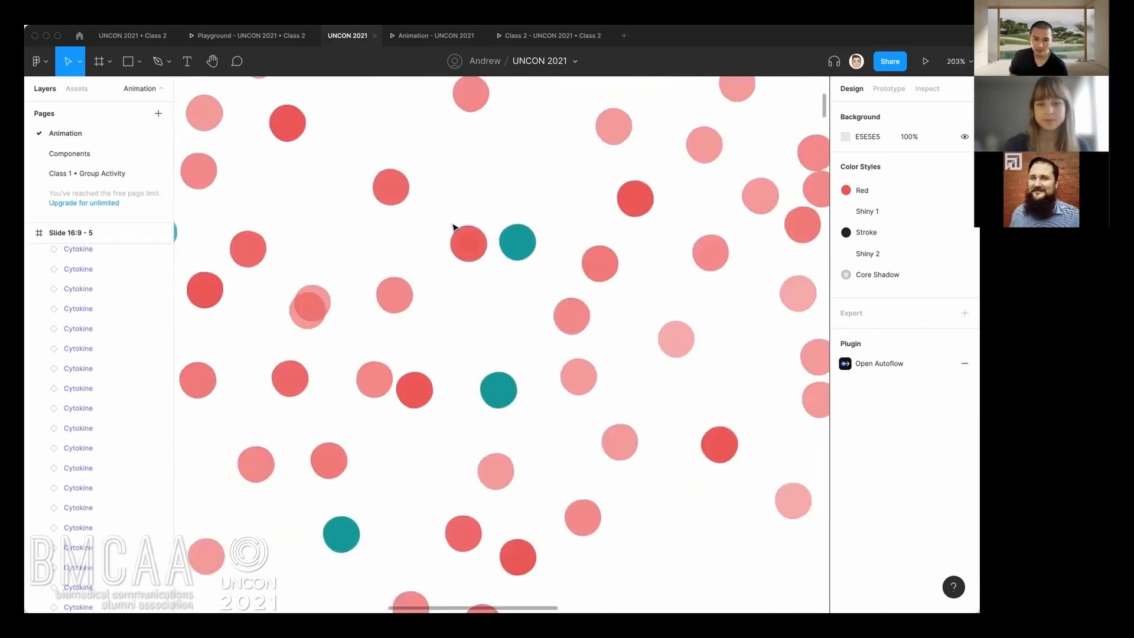
pyautogui.moveTo(478, 245); pyautogui.dragTo(475, 281)
pyautogui.press('super+z')
# Show the prototype connections linking Slide 16:9 - 5, Slide 16:9 - 6 and Slide 16:9 - 1.
pyautogui.scroll(-1, 496, 329)
pyautogui.keyDown('ctrl'); pyautogui.scroll(-5, 496, 333); pyautogui.keyUp('ctrl')
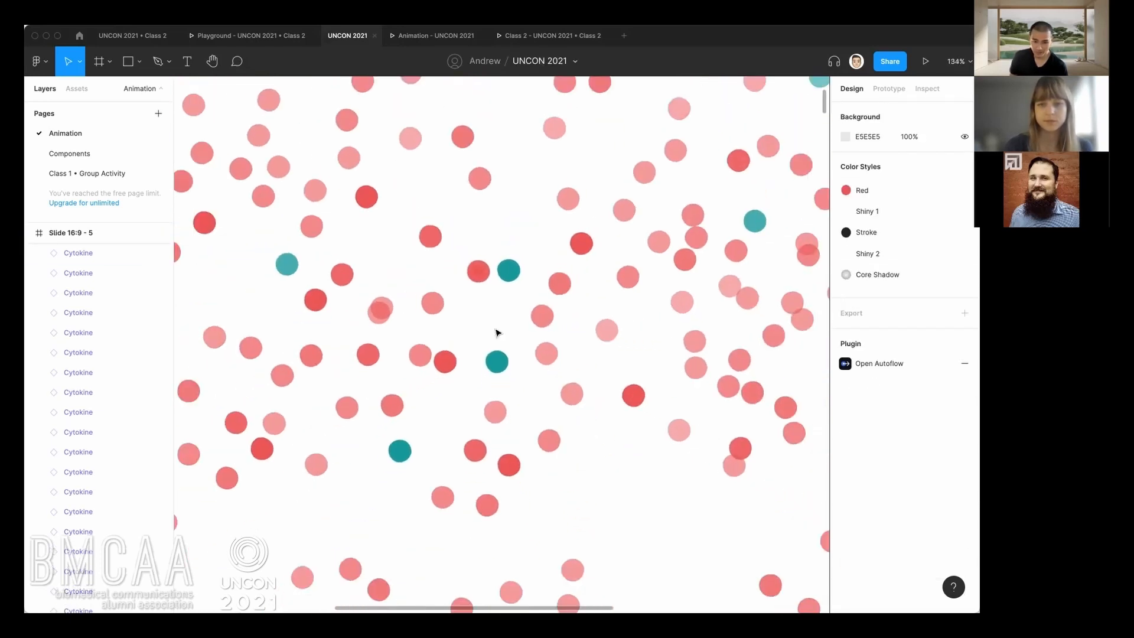
pyautogui.keyDown('ctrl'); pyautogui.scroll(-4, 511, 315); pyautogui.keyUp('ctrl')
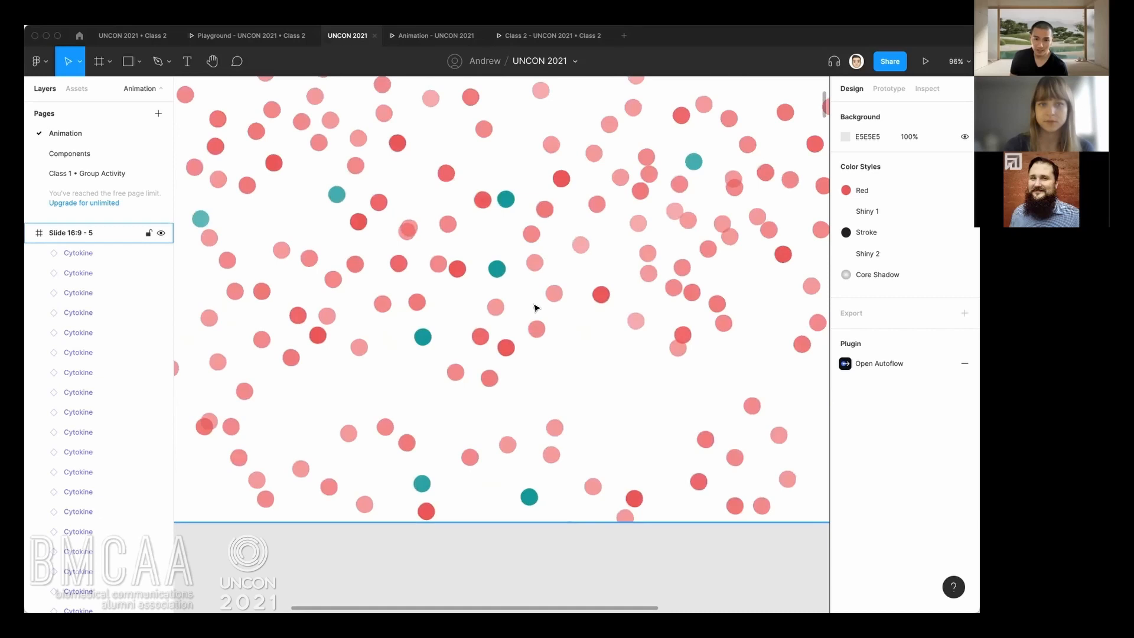
pyautogui.scroll(-2, 610, 254)
pyautogui.keyDown('ctrl'); pyautogui.scroll(-3, 610, 254); pyautogui.keyUp('ctrl')
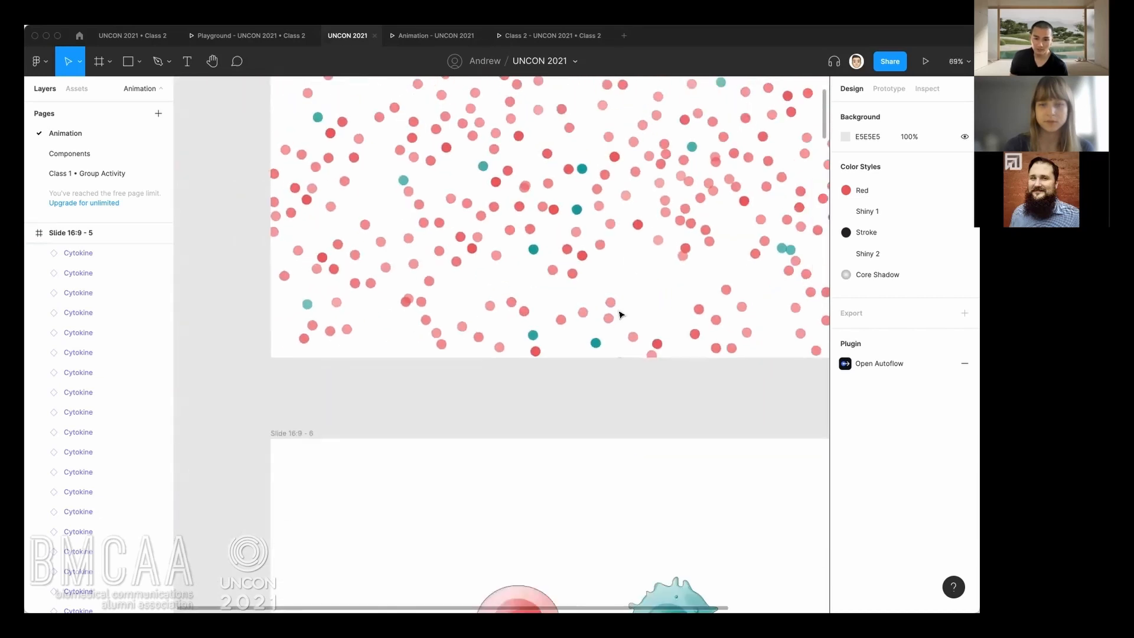
pyautogui.scroll(-5, 557, 231)
pyautogui.keyDown('ctrl'); pyautogui.scroll(1, 536, 217); pyautogui.keyUp('ctrl')
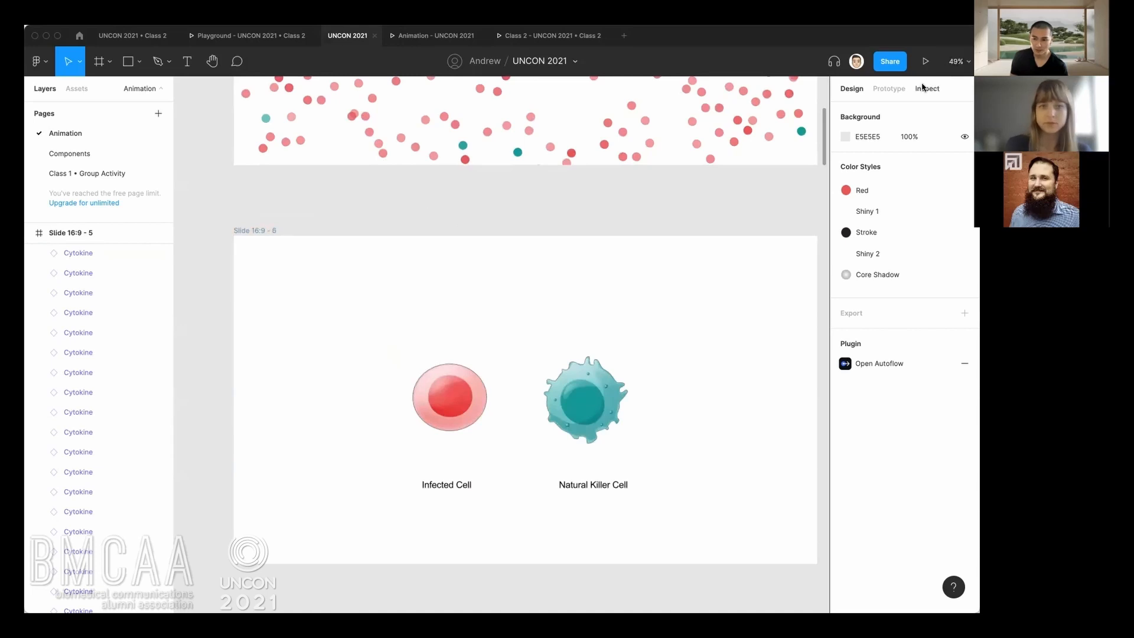
pyautogui.click(889, 89)
pyautogui.scroll(1, 660, 196)
pyautogui.keyDown('ctrl'); pyautogui.scroll(2, 651, 202); pyautogui.keyUp('ctrl')
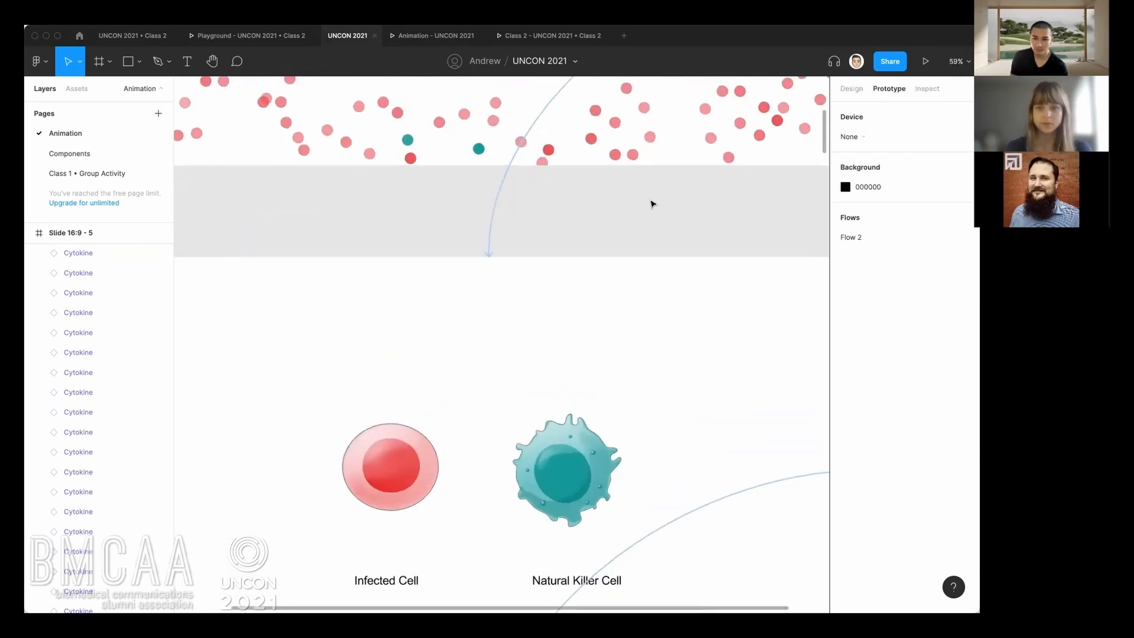
pyautogui.keyDown('ctrl'); pyautogui.scroll(-6, 649, 196); pyautogui.keyUp('ctrl')
pyautogui.moveTo(648, 195); pyautogui.dragTo(603, 262)
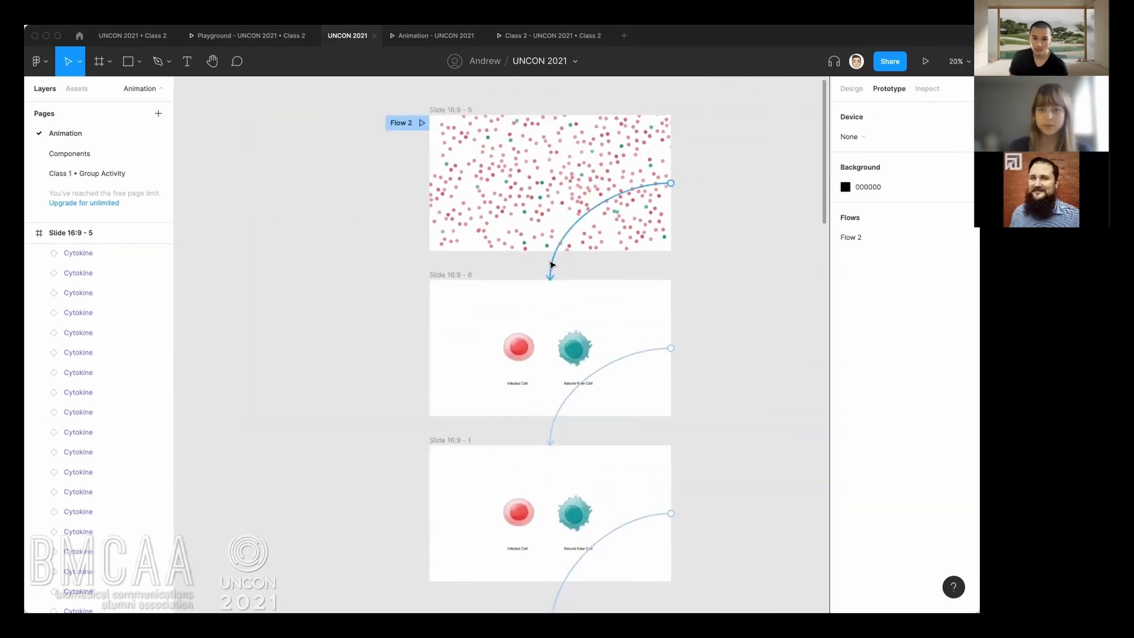
# Examine the interaction details of the connection from Slide 16:9 - 5 to Slide 16:9 - 6 and clear the selection.
pyautogui.click(552, 265)
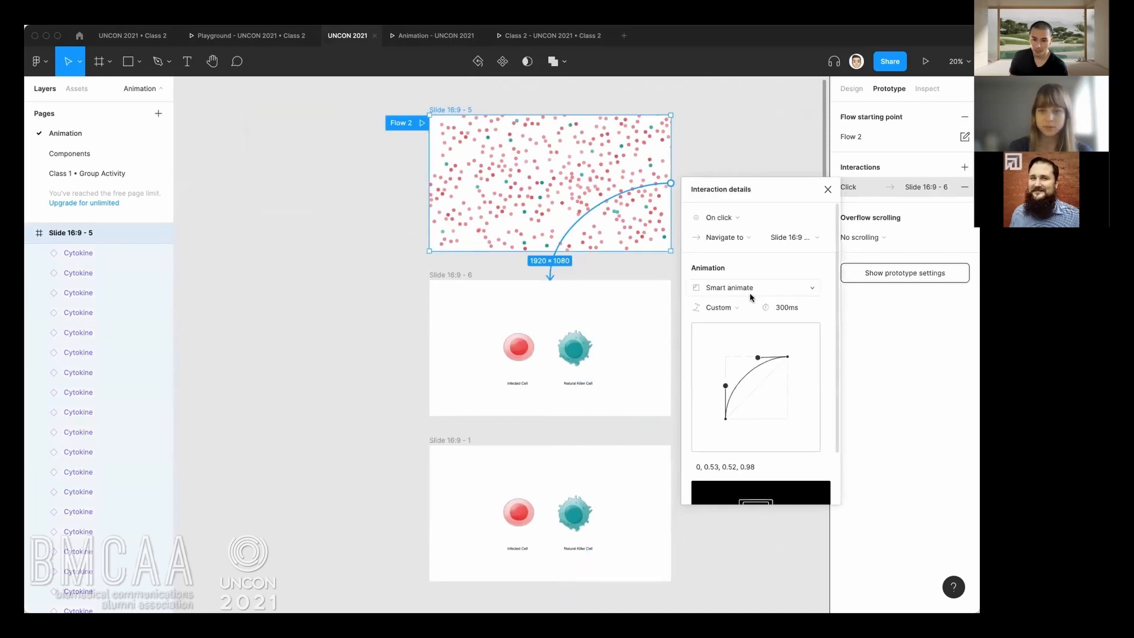
pyautogui.click(501, 301)
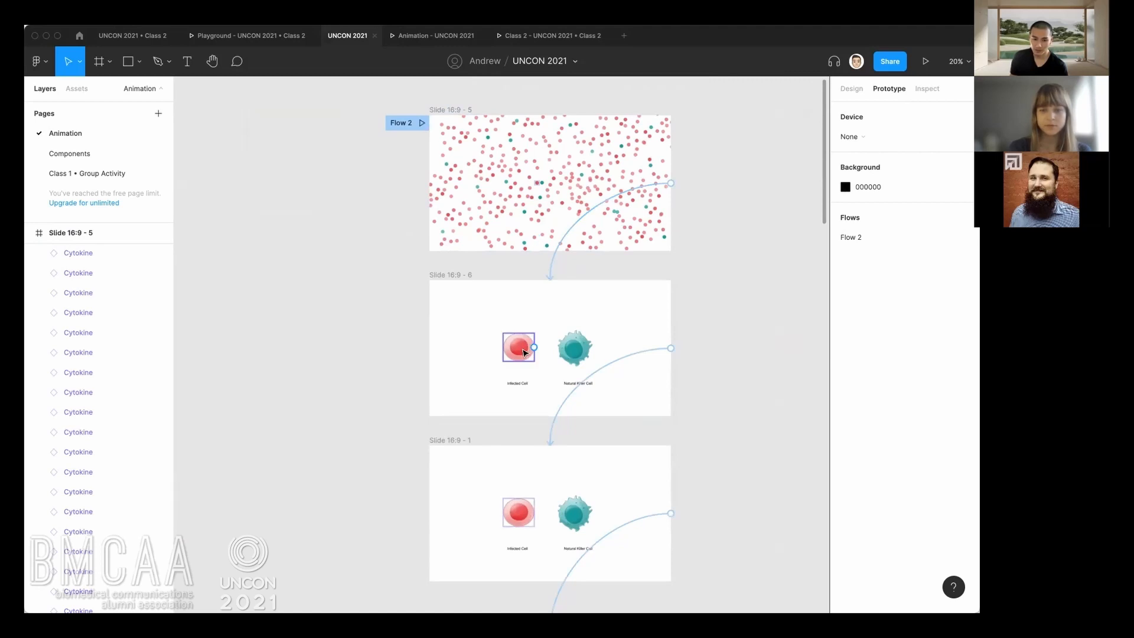
pyautogui.scroll(3, 526, 340)
pyautogui.scroll(1, 548, 369)
pyautogui.hscroll(1, 547, 370)
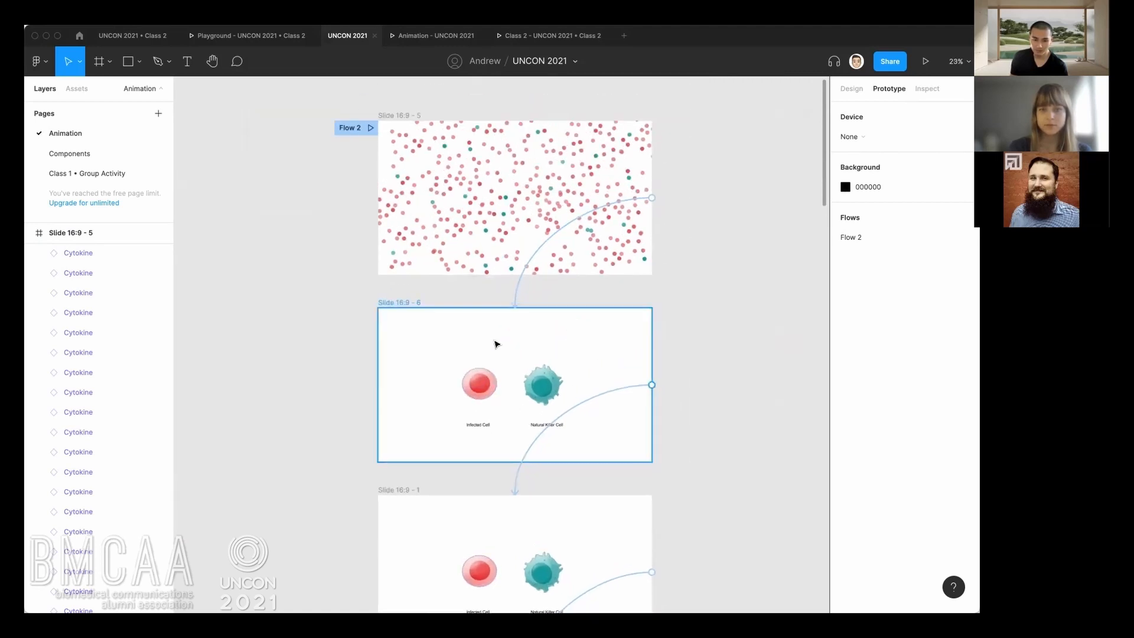
# Preview Flow 2 as far as its third slide and return to the UNCON 2021 design file.
pyautogui.click(370, 129)
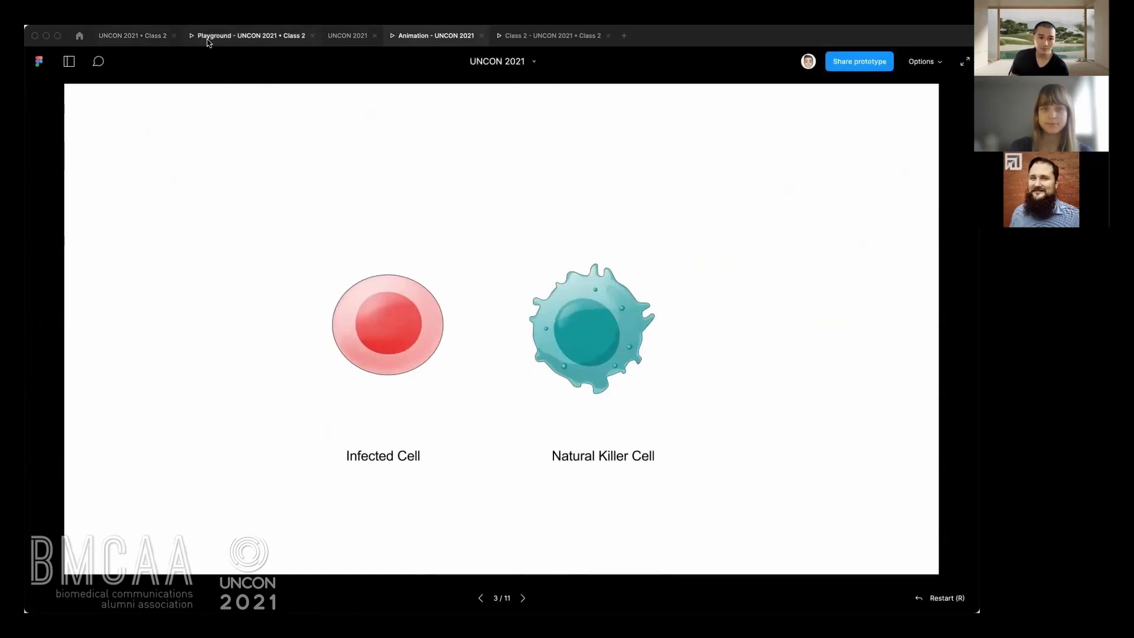
pyautogui.click(343, 36)
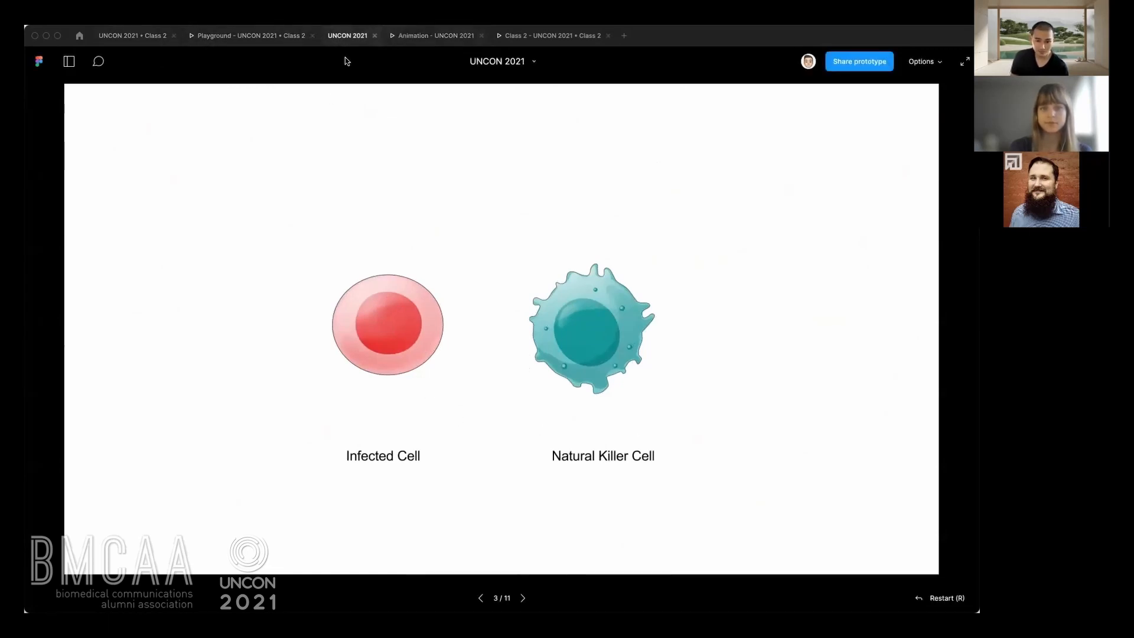
pyautogui.click(348, 335)
# Compare the Infected Cell and Natural Killer Cell layouts of Slide 16:9 - 6 and Slide 16:9 - 1.
pyautogui.moveTo(353, 354); pyautogui.dragTo(353, 219)
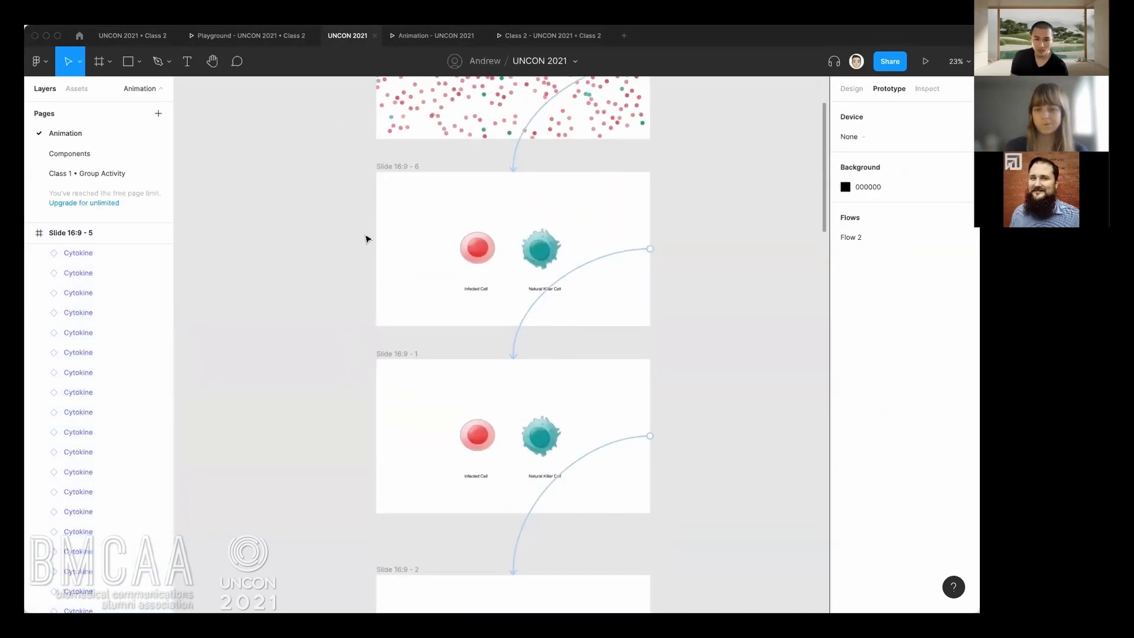
pyautogui.keyDown('ctrl'); pyautogui.scroll(3, 502, 395); pyautogui.keyUp('ctrl')
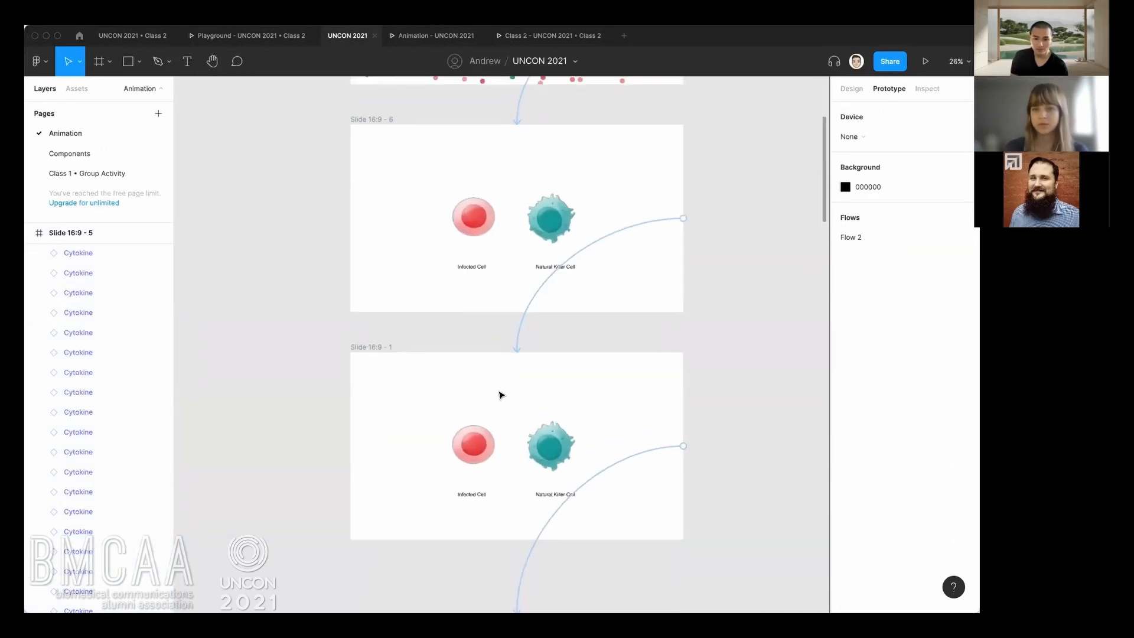
pyautogui.moveTo(467, 338); pyautogui.dragTo(440, 479)
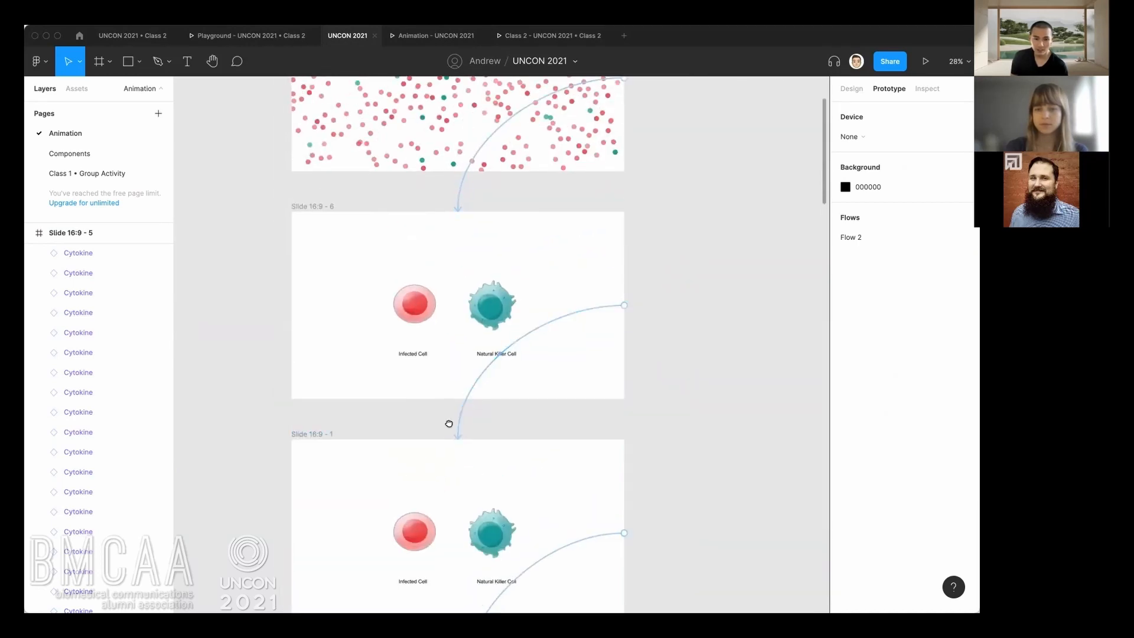
pyautogui.scroll(-3, 362, 405)
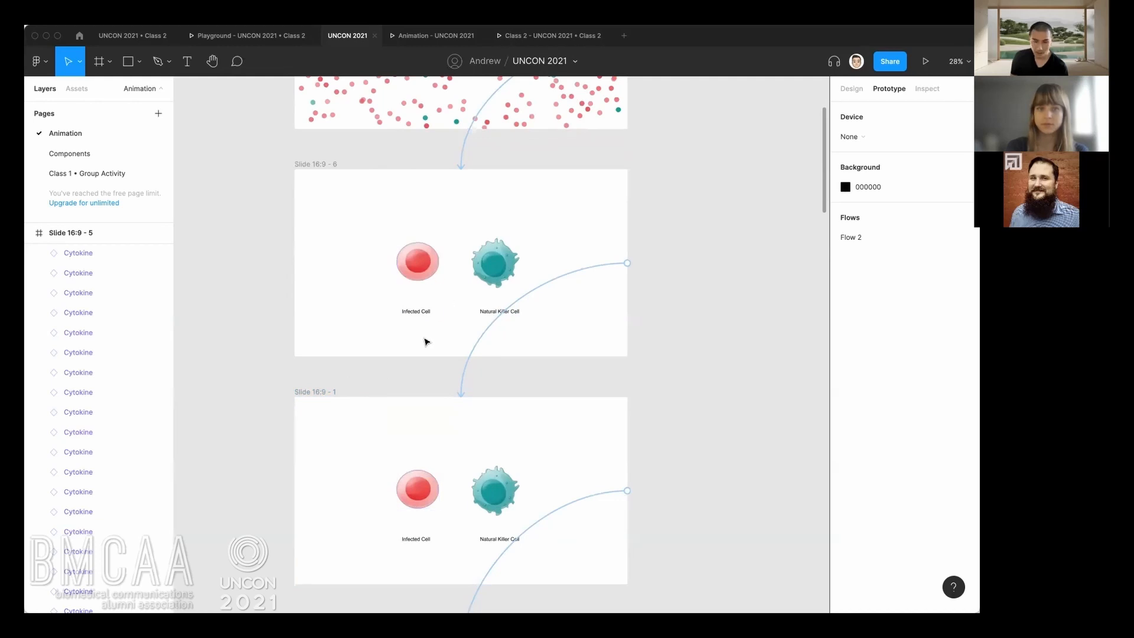
pyautogui.scroll(3, 426, 355)
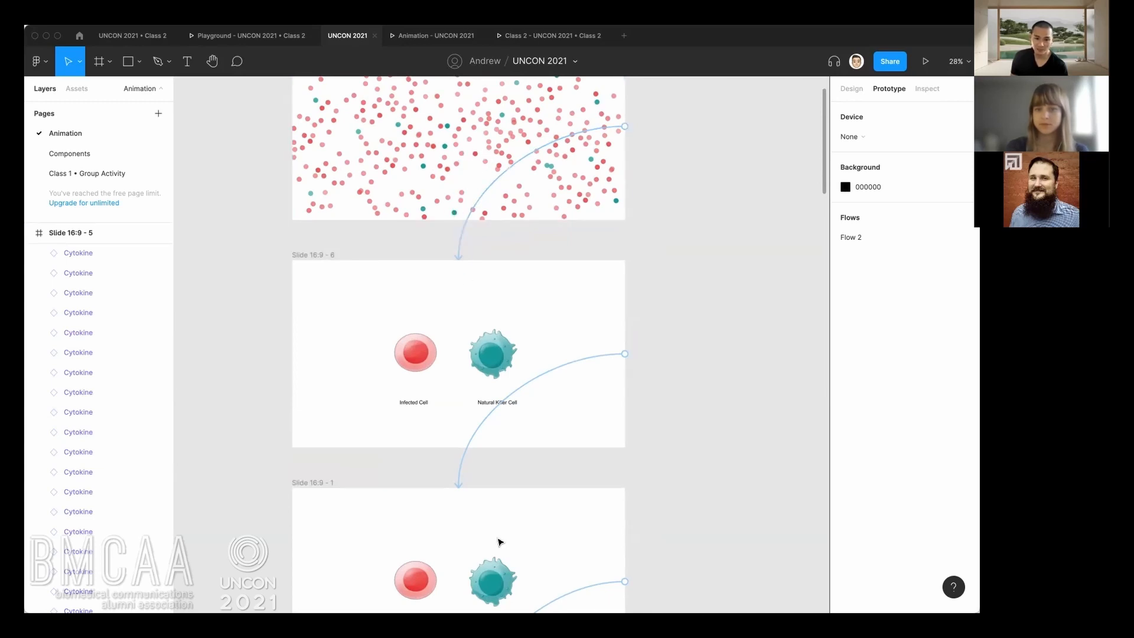
pyautogui.scroll(-3, 496, 532)
pyautogui.click(459, 518)
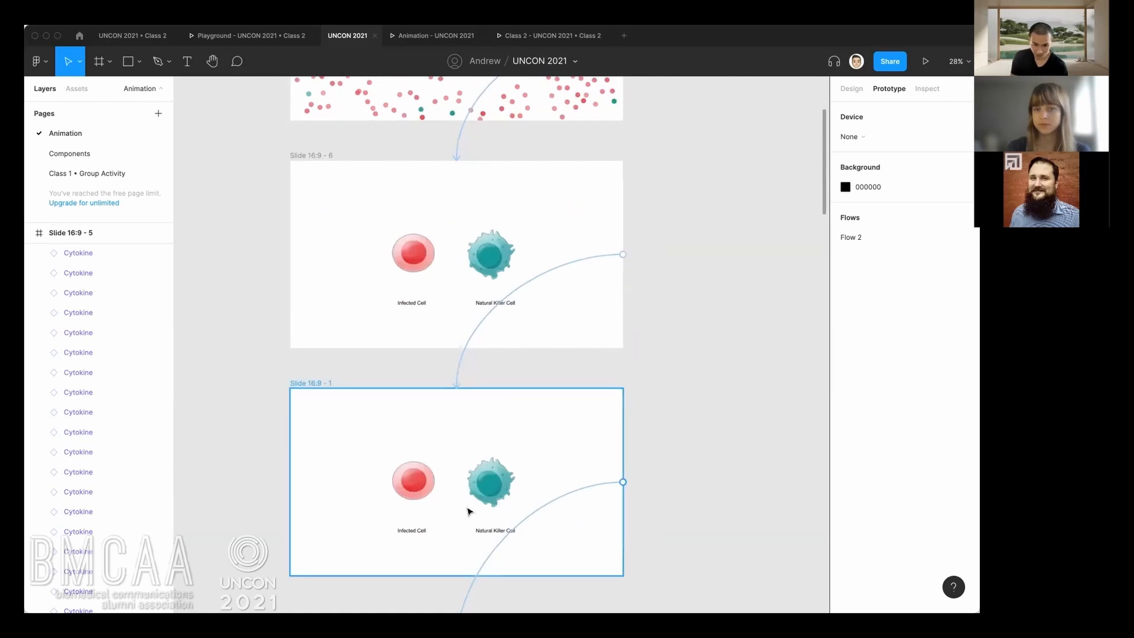
pyautogui.scroll(2, 468, 511)
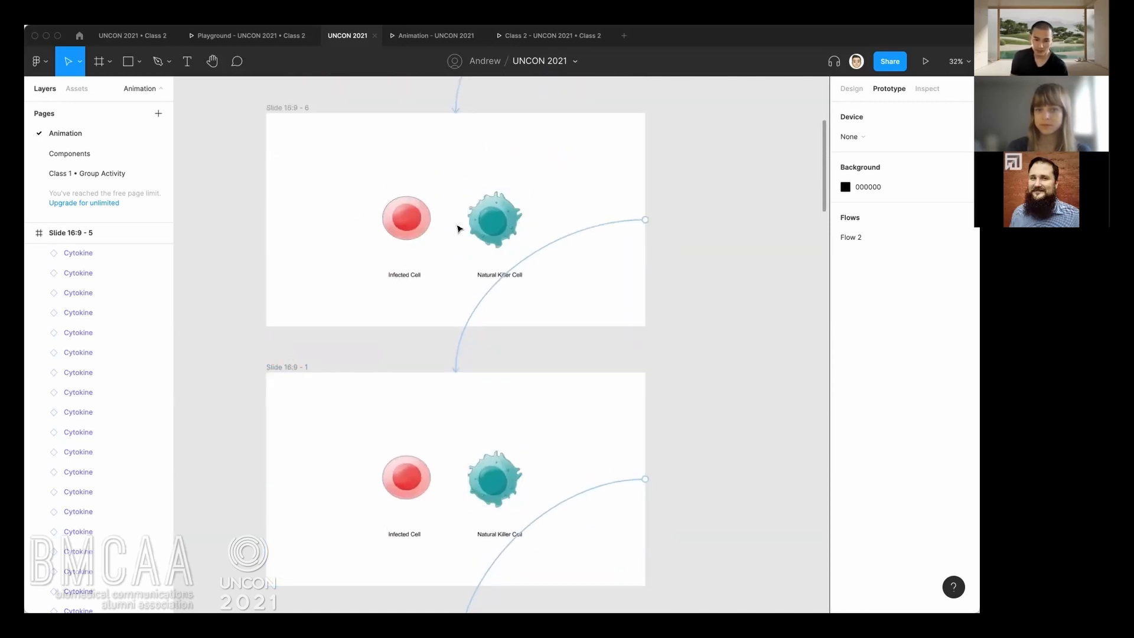
# Redirect the on-click connection of Slide 16:9 - 5 to Slide 16:9 - 1, bypassing Slide 16:9 - 6.
pyautogui.scroll(5, 455, 332)
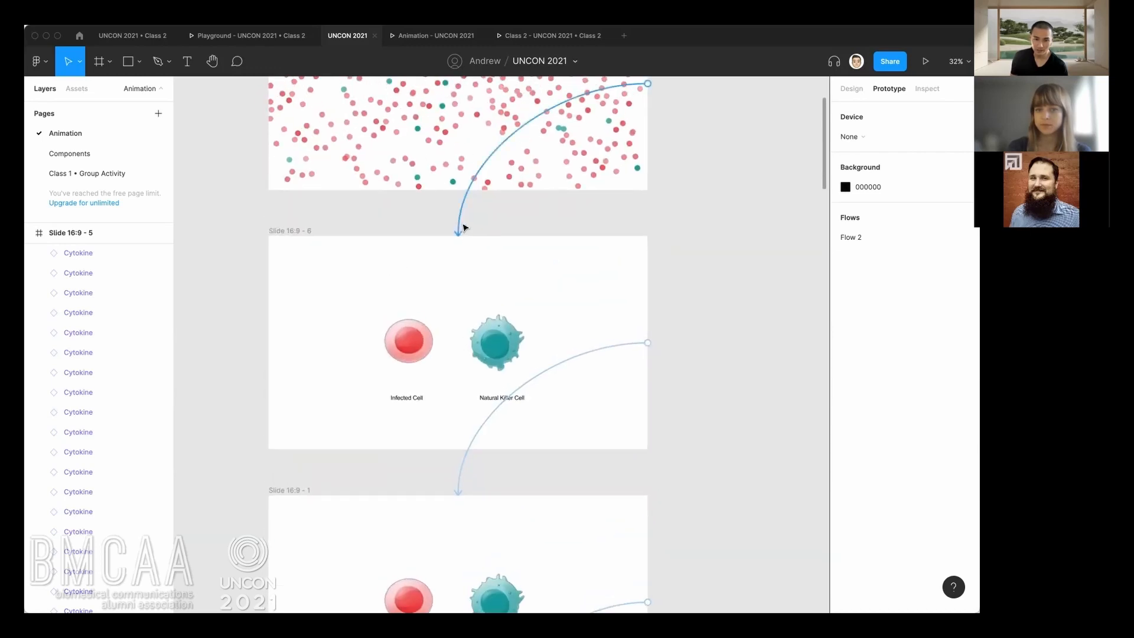
pyautogui.click(460, 230)
pyautogui.moveTo(459, 235); pyautogui.dragTo(468, 503)
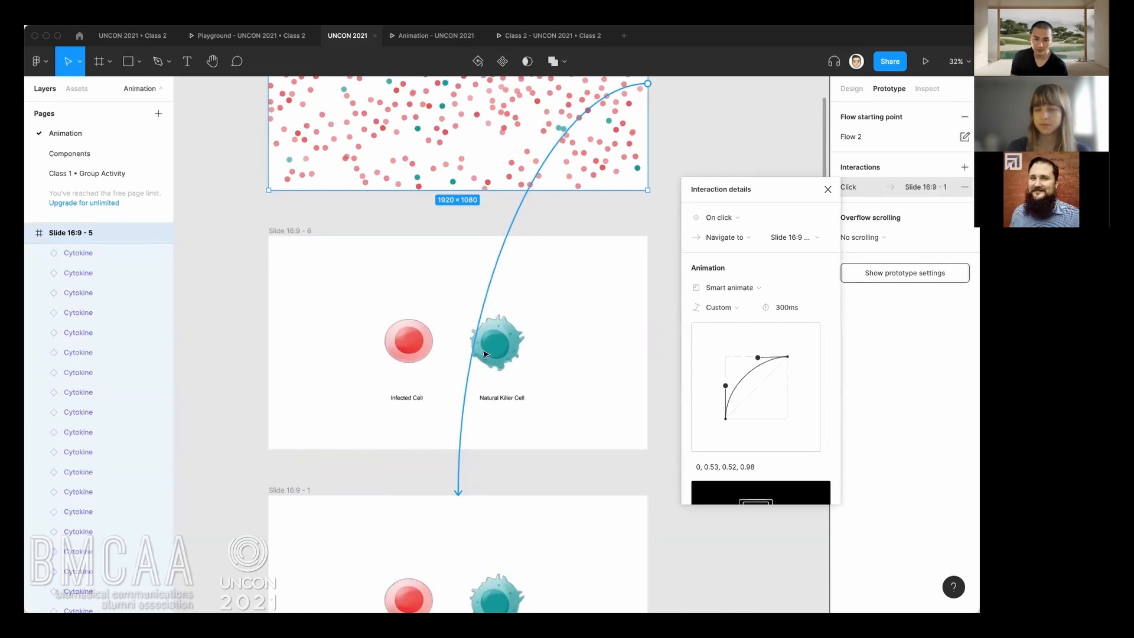
# Replay the transition between the Cytokine dots and the two-cell slide in the Animation prototype, going back and forth.
pyautogui.click(429, 42)
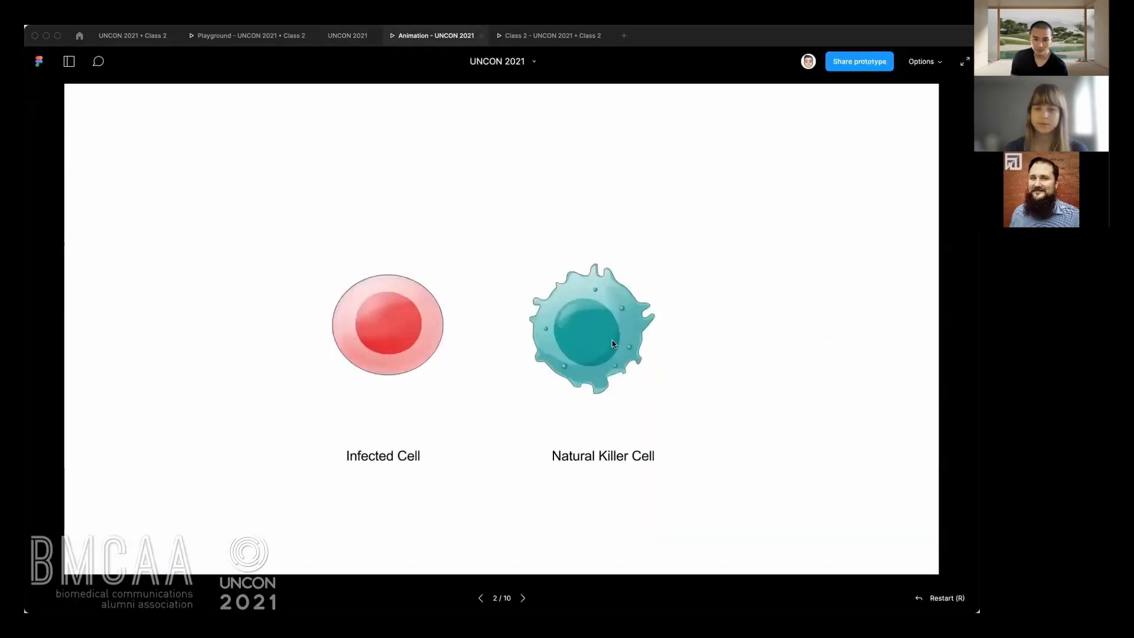
pyautogui.click(541, 360)
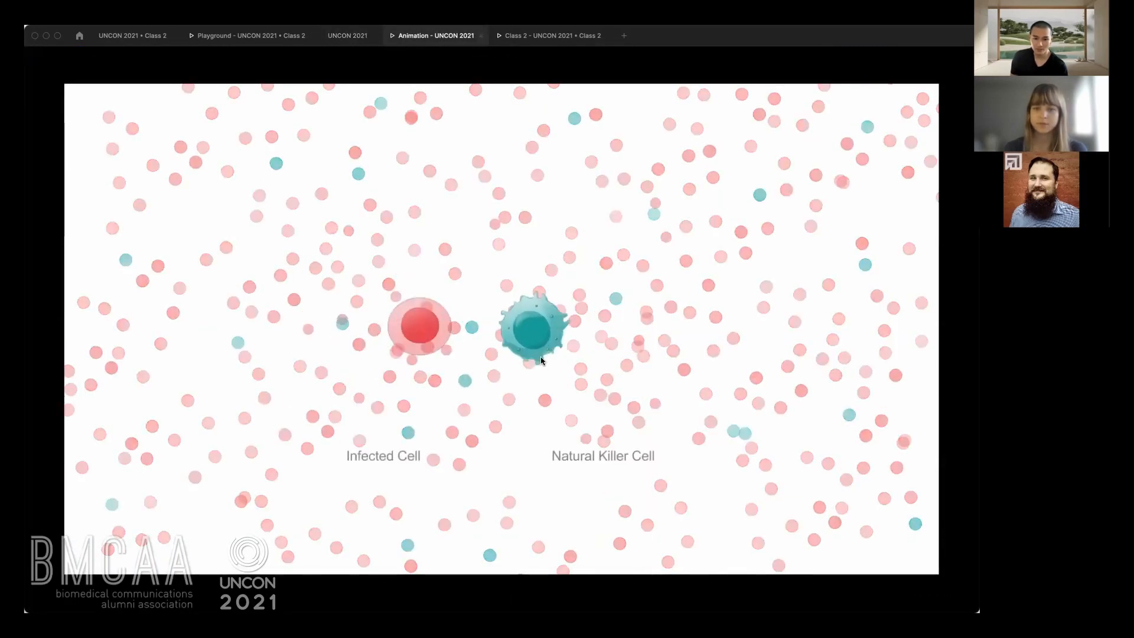
pyautogui.press('Left')
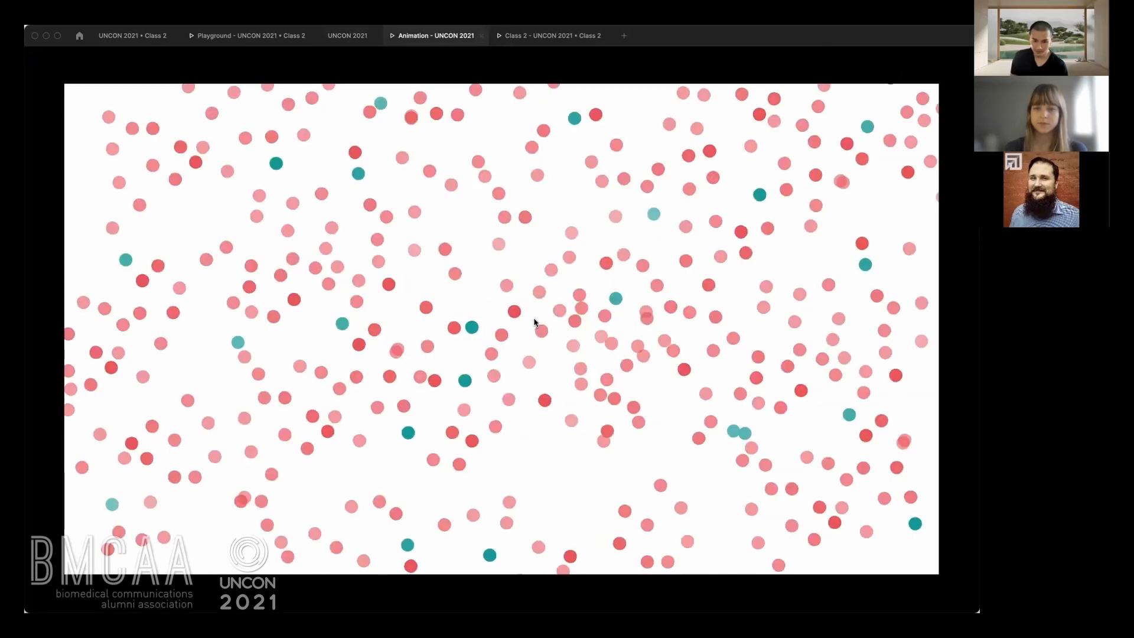
pyautogui.click(543, 330)
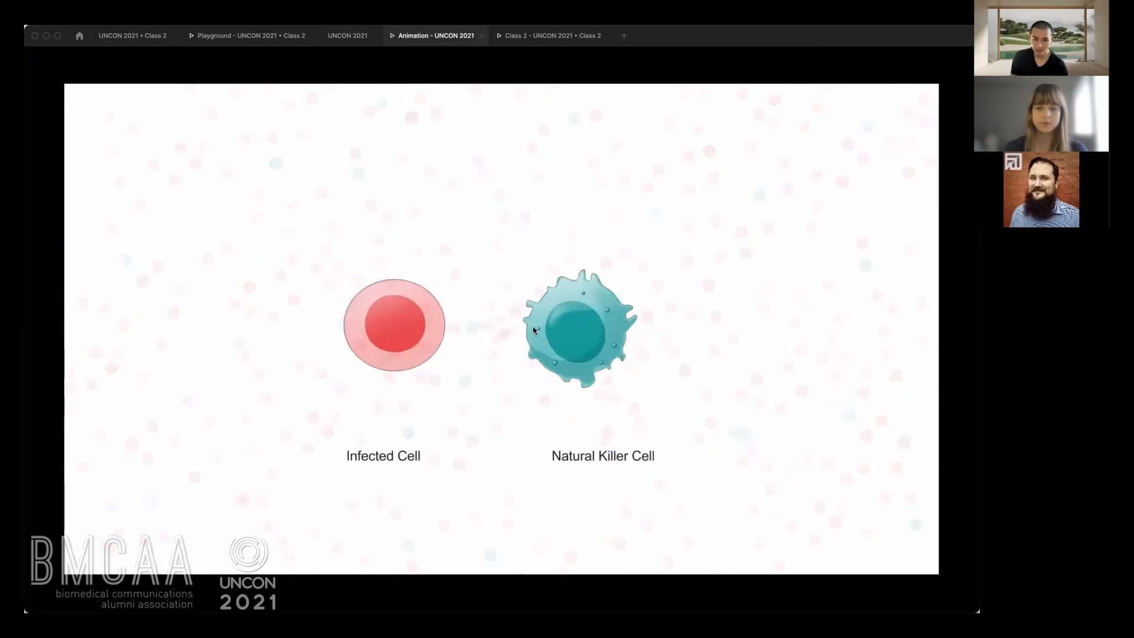
pyautogui.press('Left')
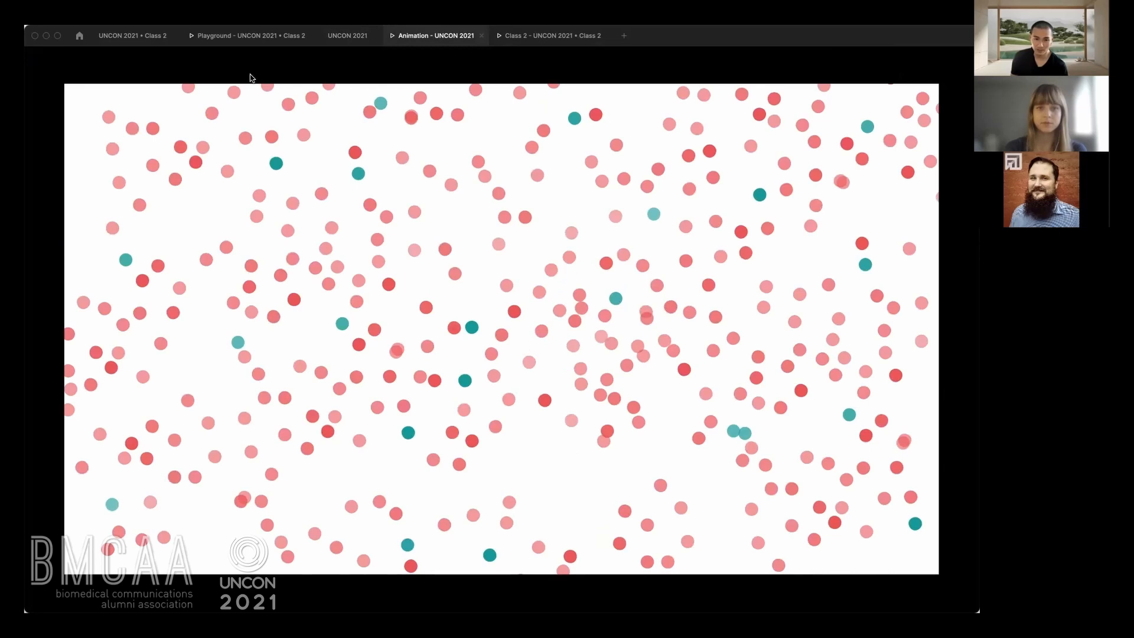
pyautogui.press('Right')
# Return to the design file and point the connection of Slide 16:9 - 5 back to Slide 16:9 - 6.
pyautogui.click(335, 40)
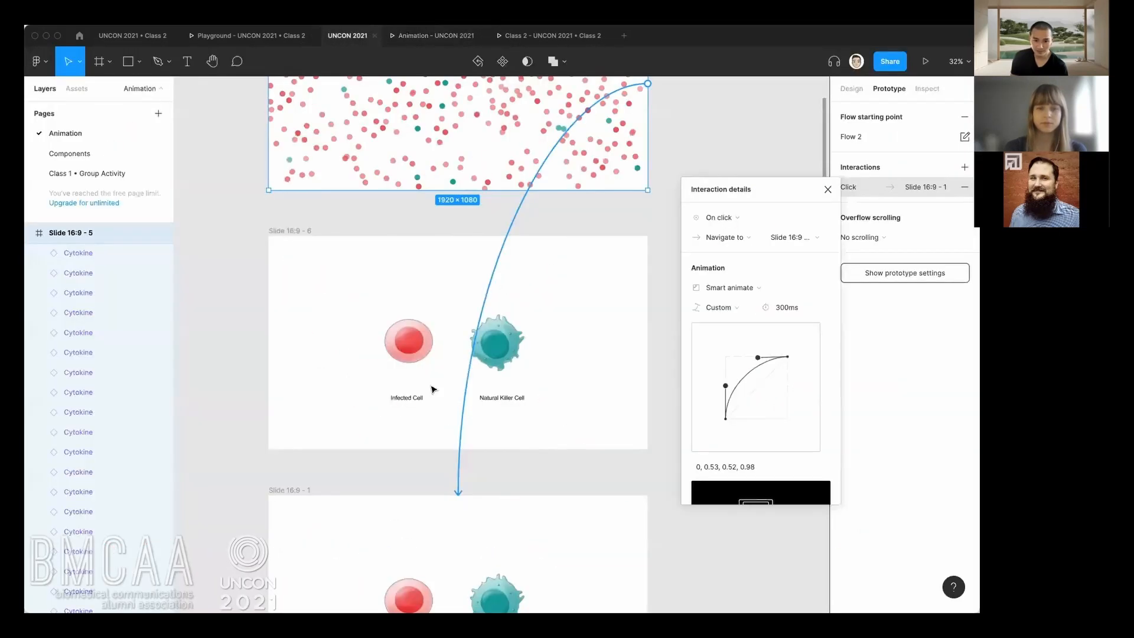
pyautogui.moveTo(460, 476); pyautogui.dragTo(466, 265)
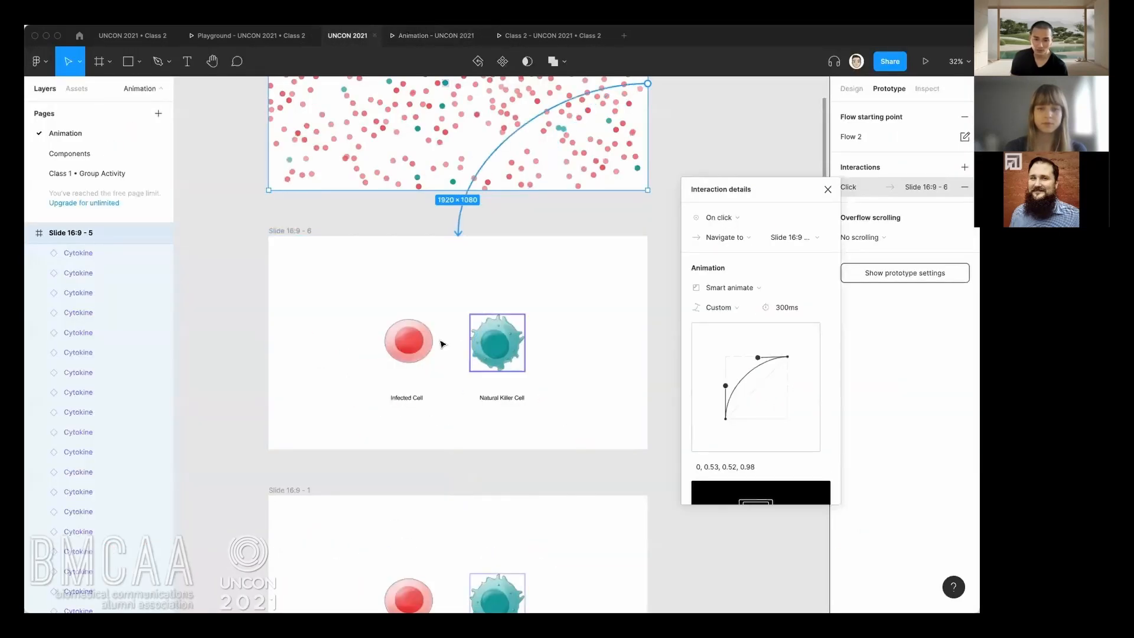
# Select Slide 16:9 - 1 and display the canvas as outlines to inspect its cells up close.
pyautogui.scroll(-3, 467, 408)
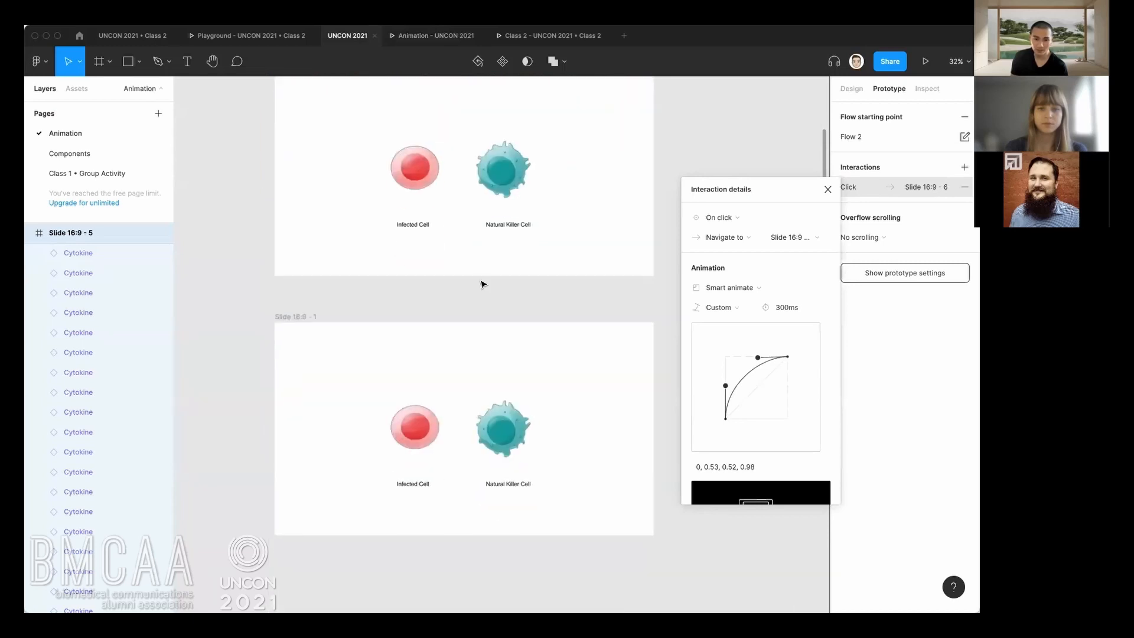
pyautogui.scroll(4, 481, 284)
pyautogui.scroll(-1, 482, 425)
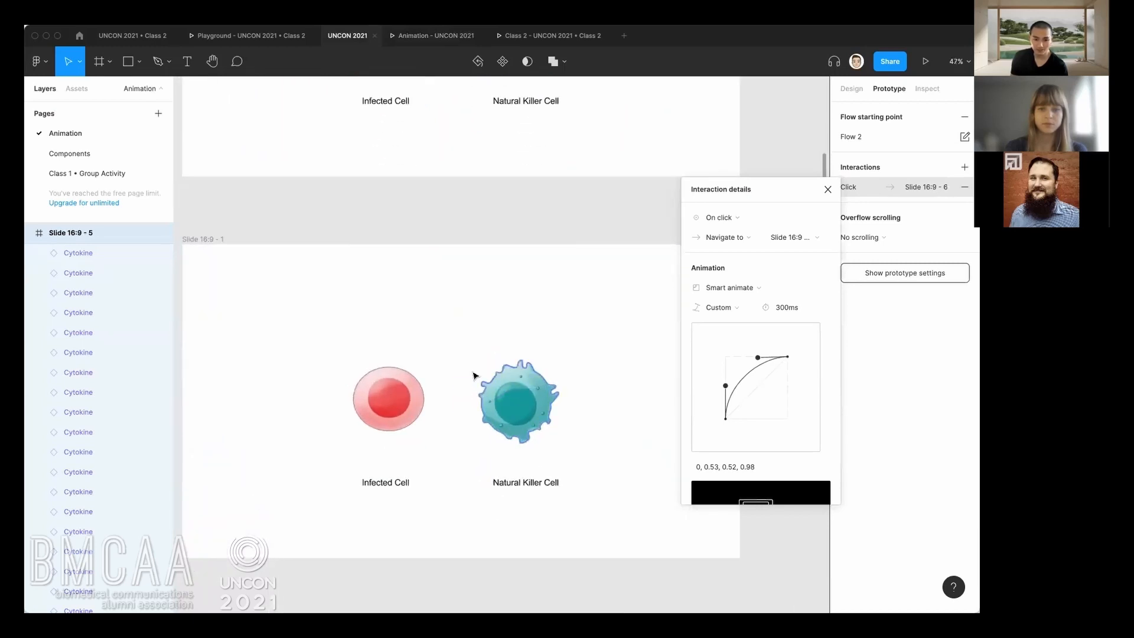
pyautogui.click(208, 241)
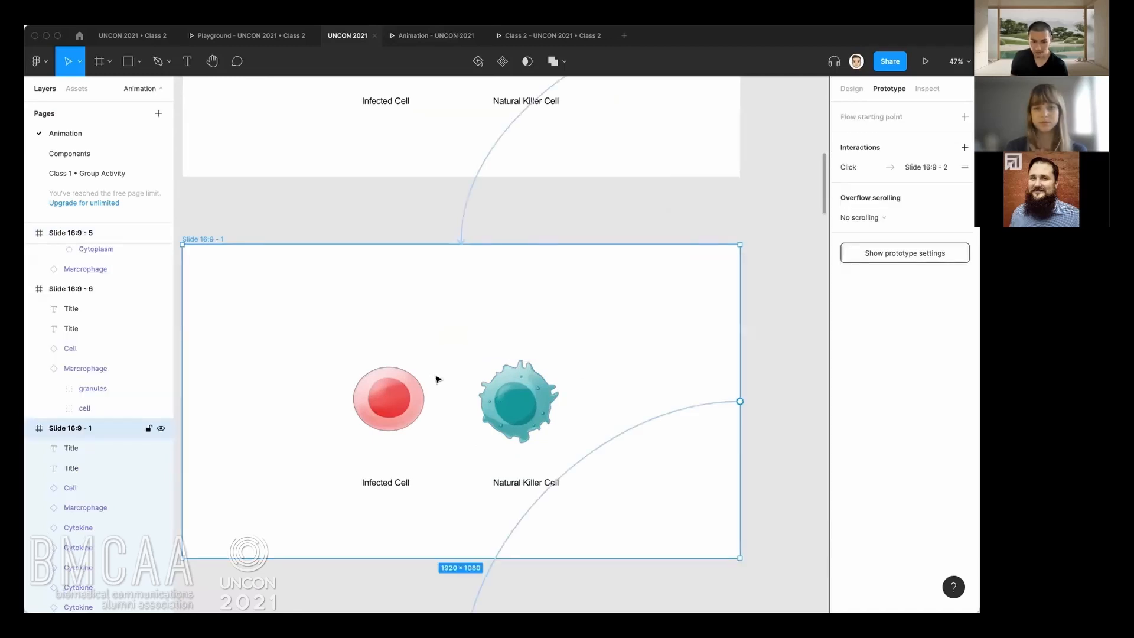
pyautogui.press('super+y')
pyautogui.scroll(5, 475, 404)
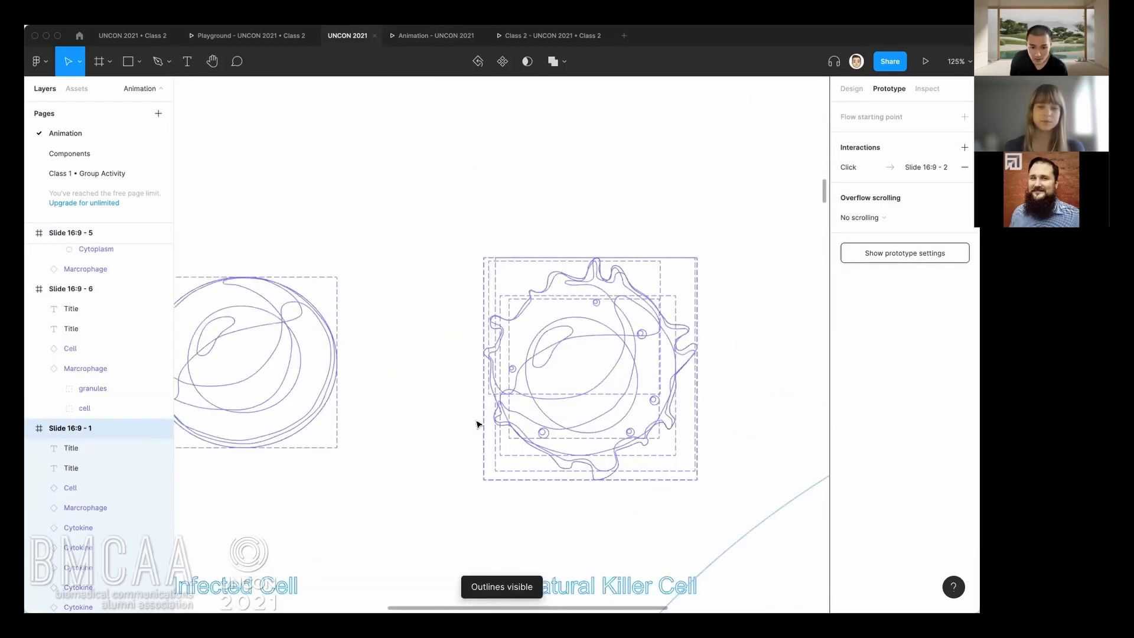
# Turn off the outline view and select the Natural Killer Cell together with the hidden Cytokines at its edge.
pyautogui.press('super+y')
pyautogui.moveTo(466, 349); pyautogui.dragTo(498, 398)
pyautogui.press('super+z')
pyautogui.moveTo(416, 322); pyautogui.dragTo(476, 361)
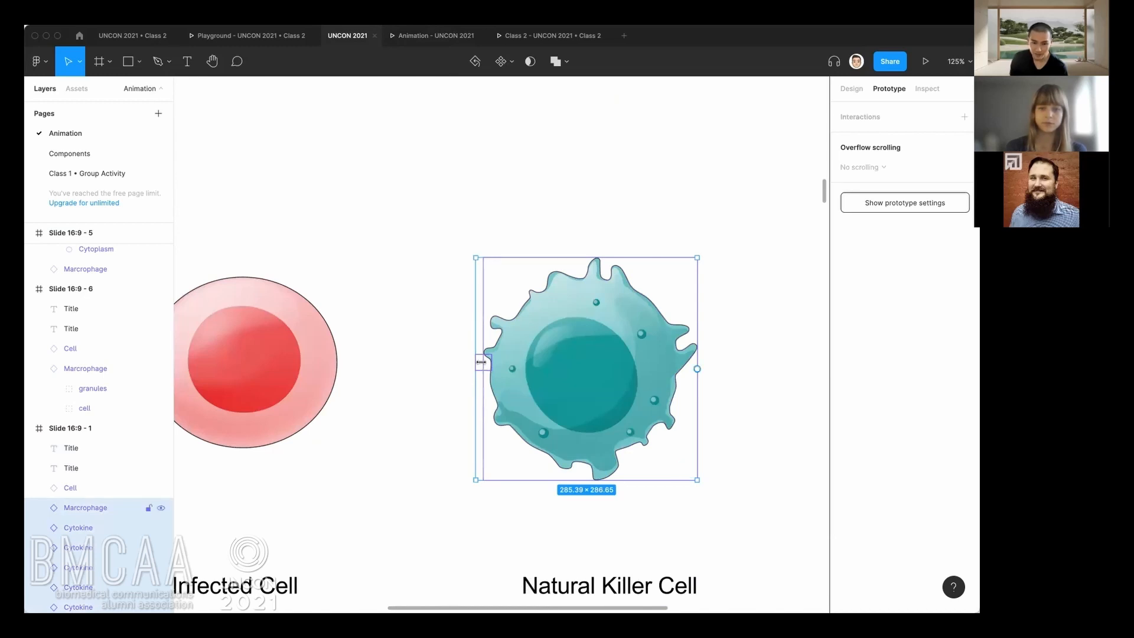
# Select all Cytokine layers of Slide 16:9 - 1 and inspect their design properties, especially the layer opacity.
pyautogui.click(127, 508)
pyautogui.click(113, 529)
pyautogui.scroll(-1, 113, 531)
pyautogui.scroll(-2, 112, 530)
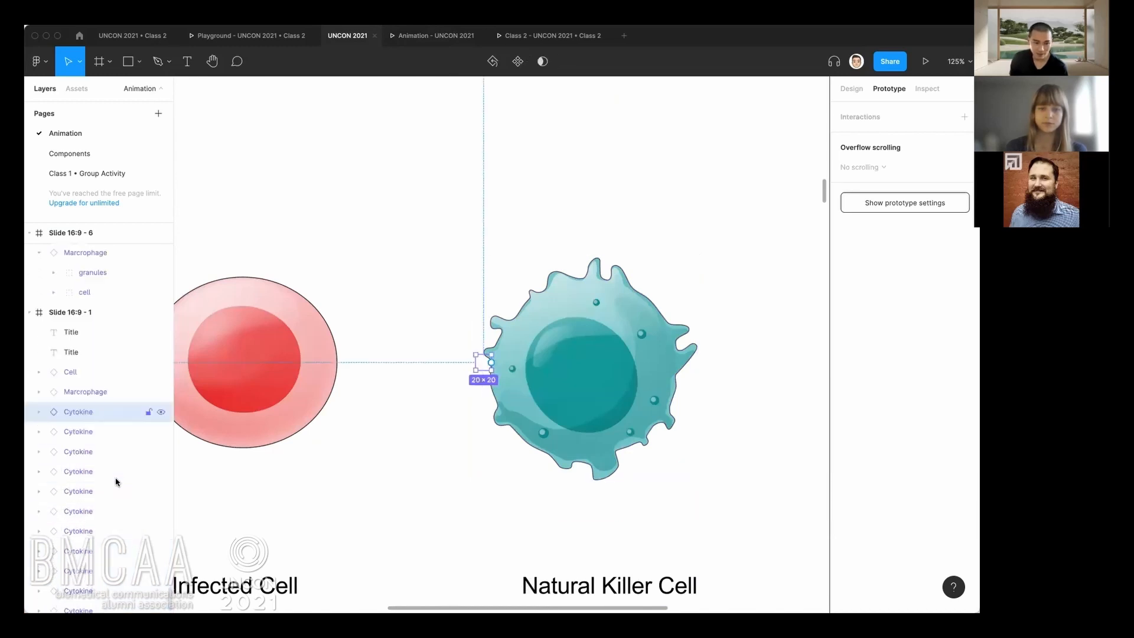
pyautogui.keyDown('shift'); pyautogui.click(110, 603); pyautogui.keyUp('shift')
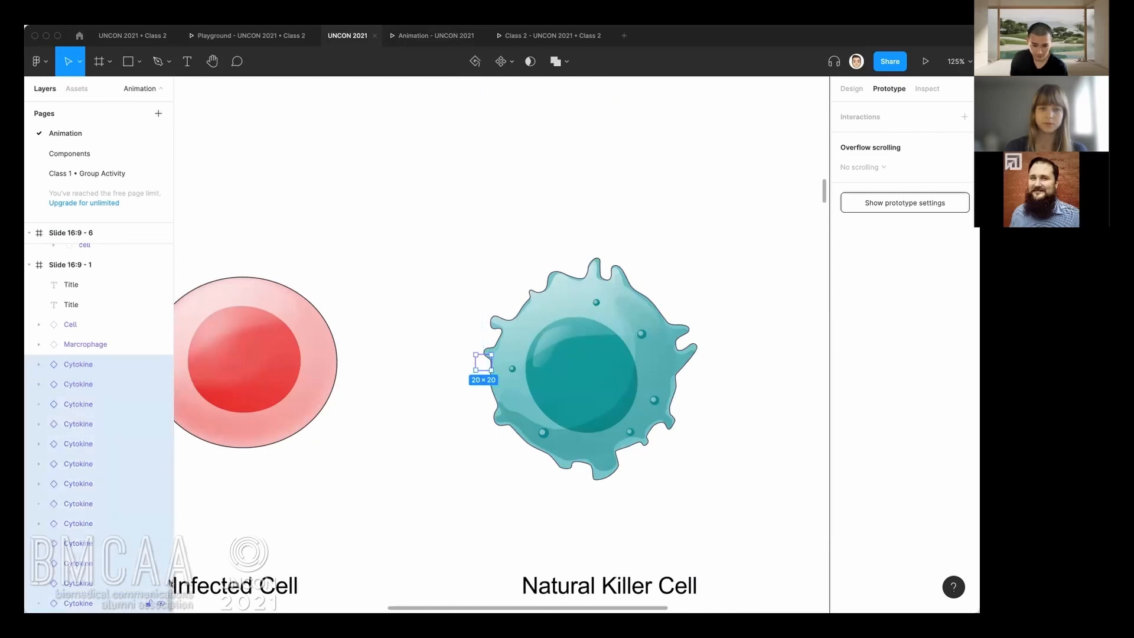
pyautogui.click(852, 89)
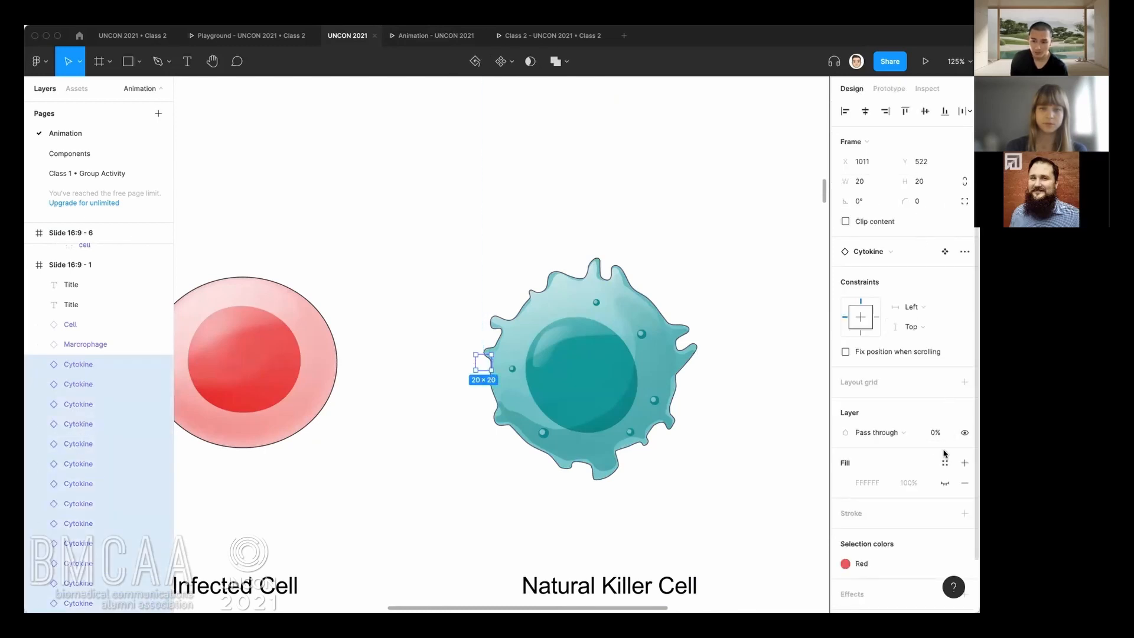
pyautogui.click(434, 465)
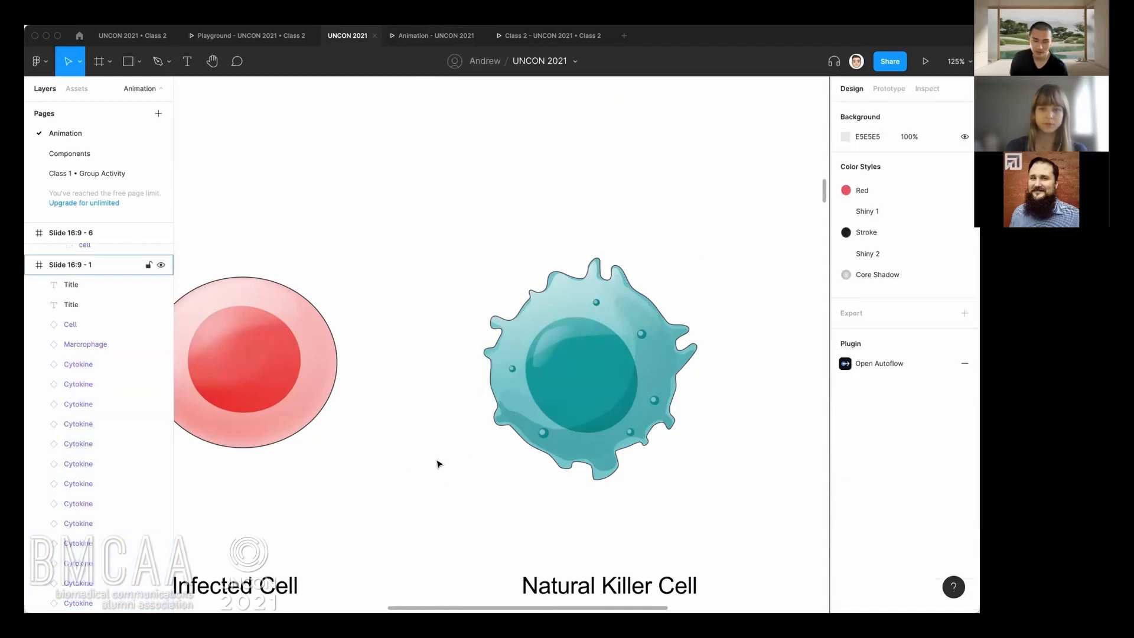
# Examine how the Cytokines and cells change position and form across Slide 16:9 - 2, Slide 16:9 - 3 and Slide 16:9 - 4.
pyautogui.scroll(-5, 437, 464)
pyautogui.scroll(-5, 448, 502)
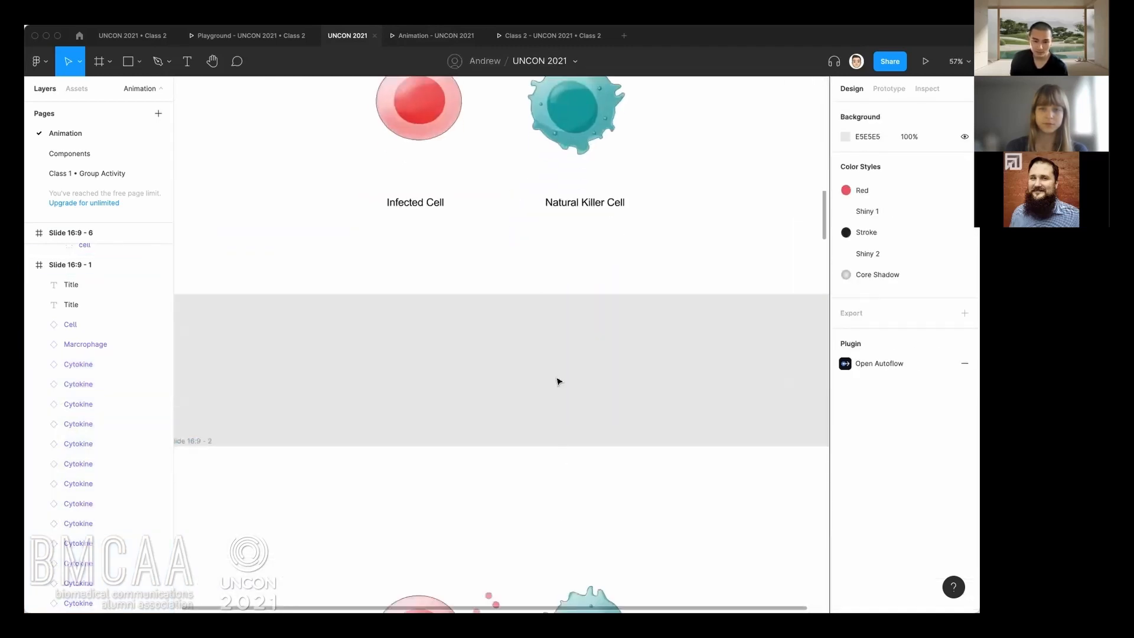
pyautogui.scroll(-4, 559, 382)
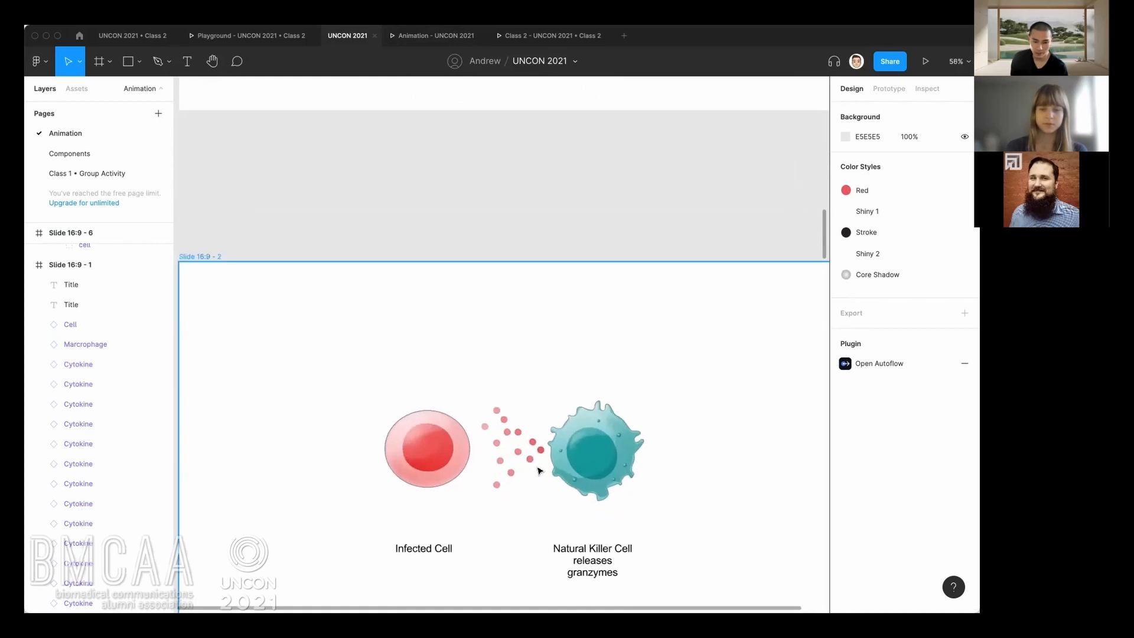
pyautogui.scroll(2, 512, 452)
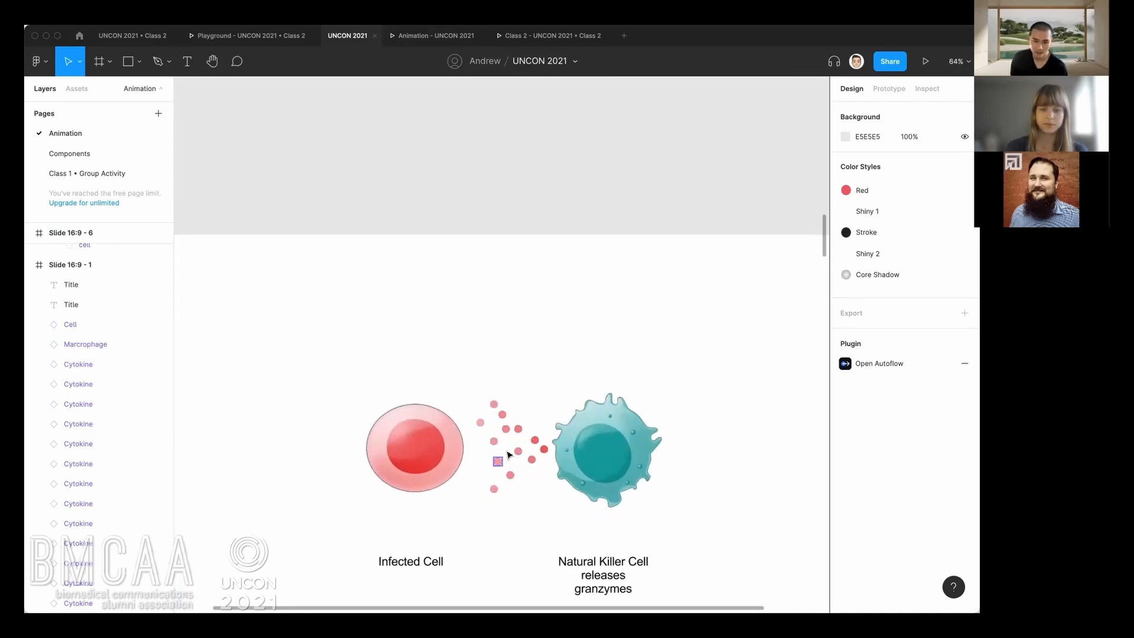
pyautogui.scroll(-3, 518, 495)
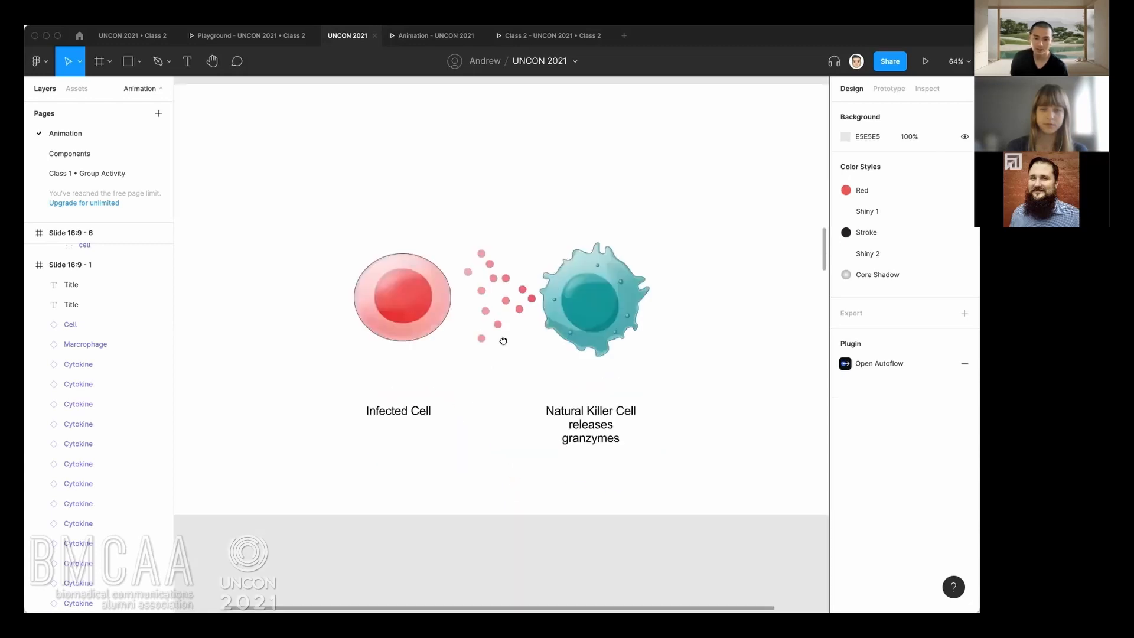
pyautogui.scroll(-2, 534, 410)
pyautogui.scroll(-2, 520, 494)
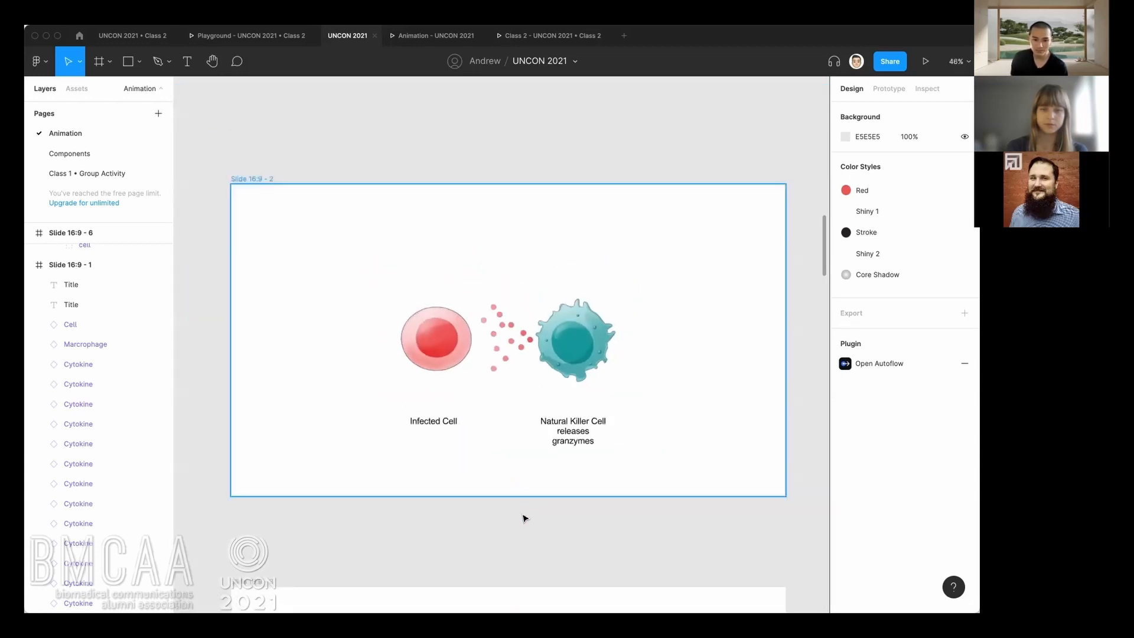
pyautogui.scroll(-5, 582, 312)
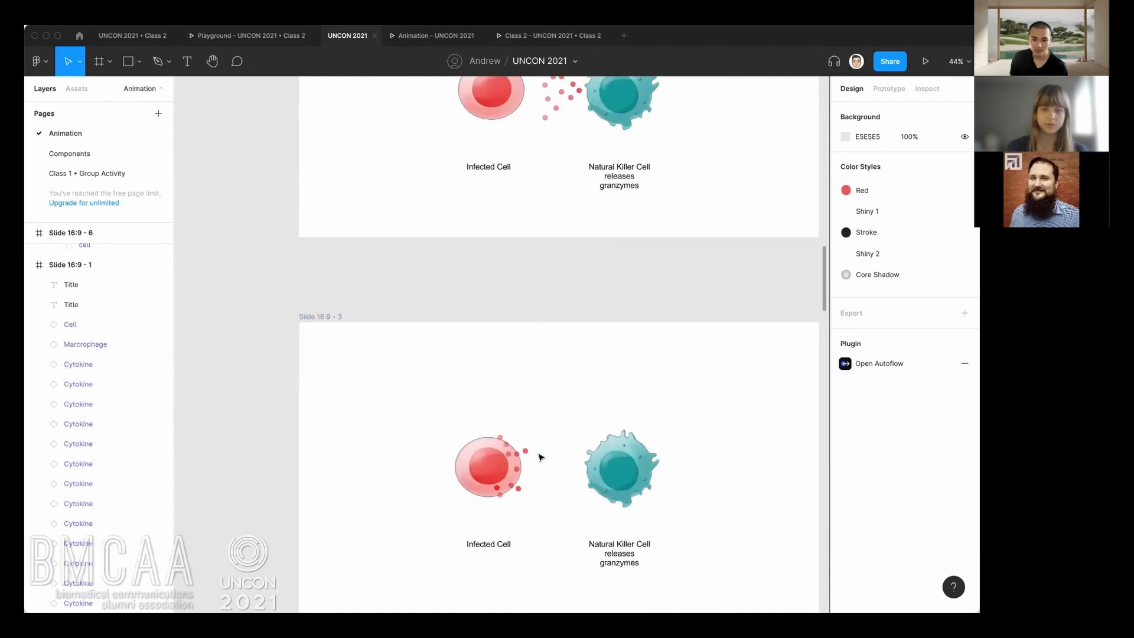
pyautogui.scroll(-2, 553, 491)
pyautogui.scroll(-2, 540, 471)
pyautogui.scroll(1, 541, 471)
pyautogui.scroll(-2, 360, 285)
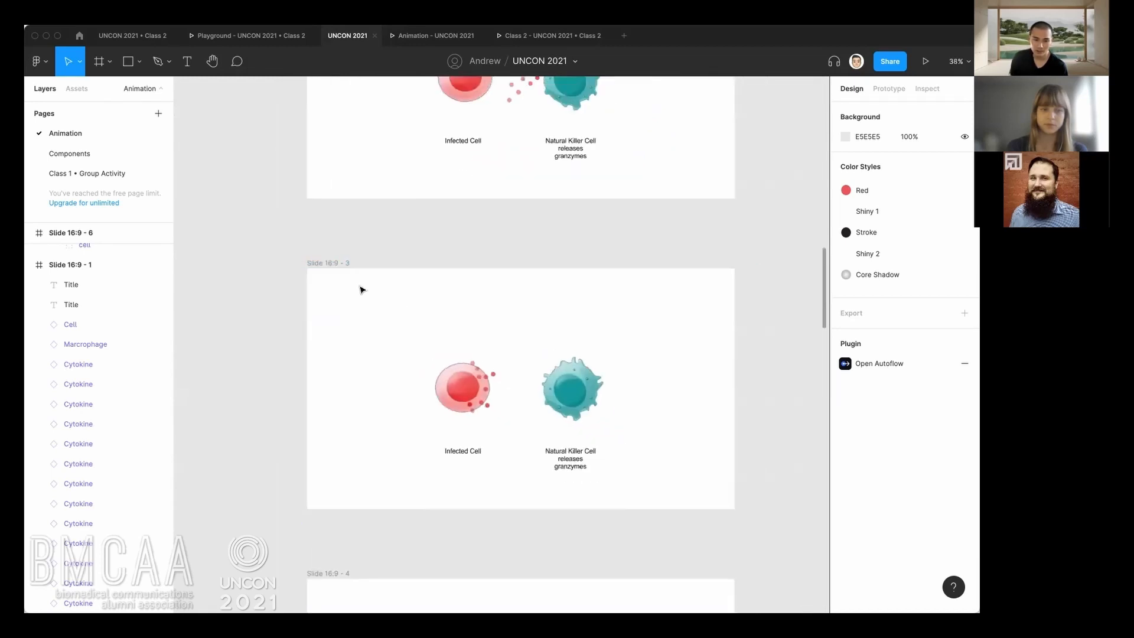
pyautogui.moveTo(338, 512); pyautogui.dragTo(353, 376)
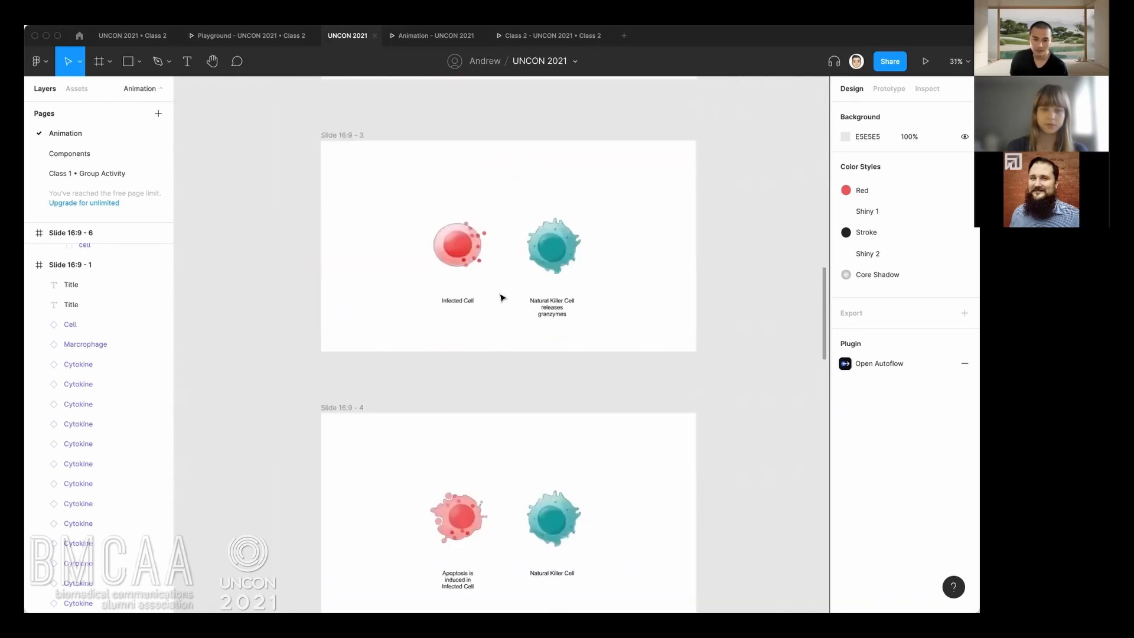
pyautogui.scroll(-3, 434, 360)
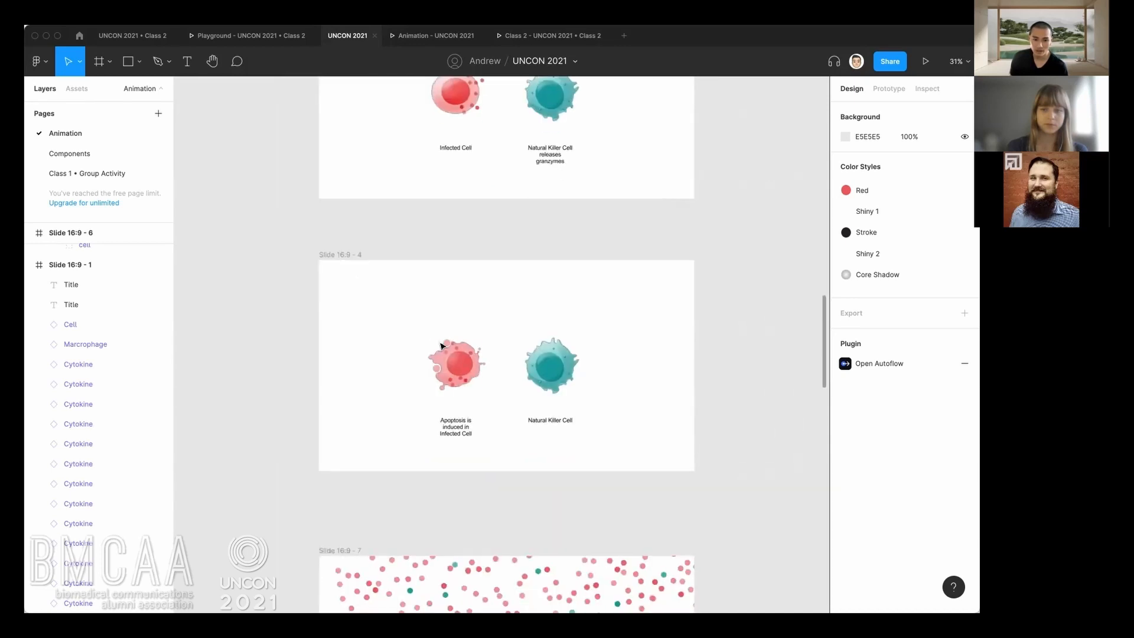
# Select the apoptotic Cell instance on Slide 16:9 - 4 and switch its Apoptosis property off and back on.
pyautogui.click(442, 370)
pyautogui.scroll(3, 442, 368)
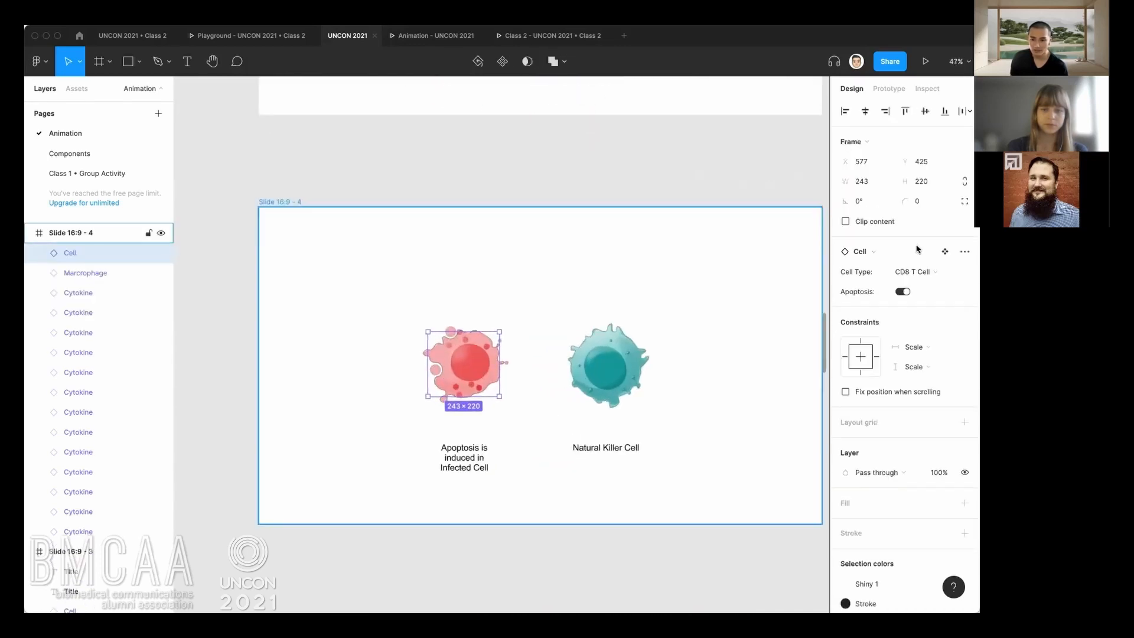
pyautogui.click(900, 293)
pyautogui.click(900, 292)
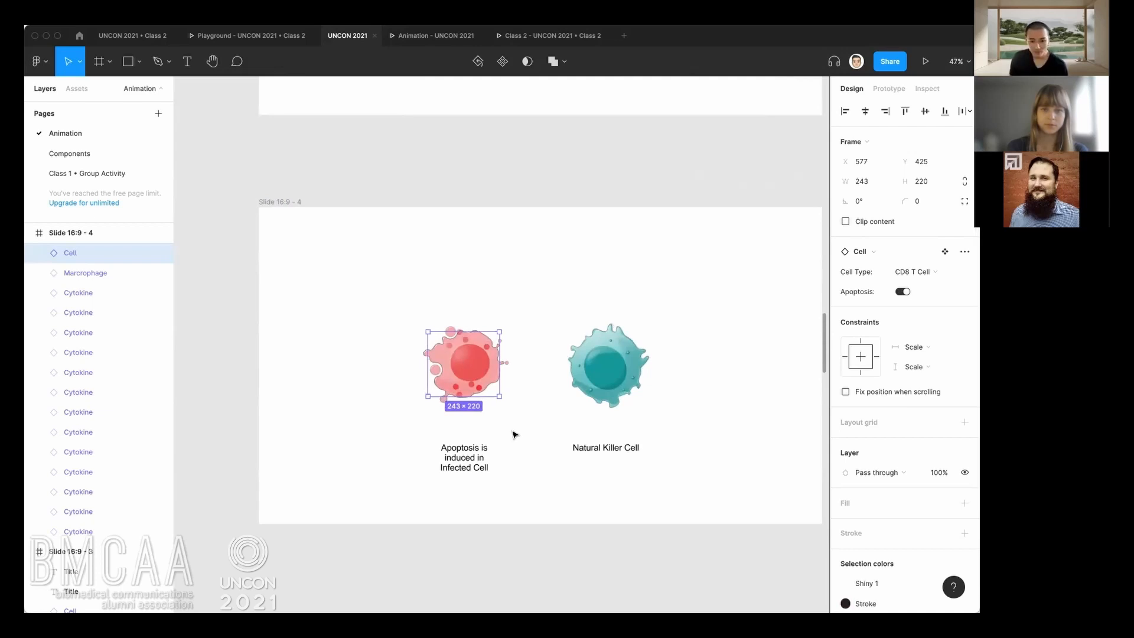
# Examine how the scattered Cytokine dots are arranged from Slide 16:9 - 7 through Slide 16:9 - 10.
pyautogui.scroll(-1, 543, 503)
pyautogui.scroll(-4, 535, 362)
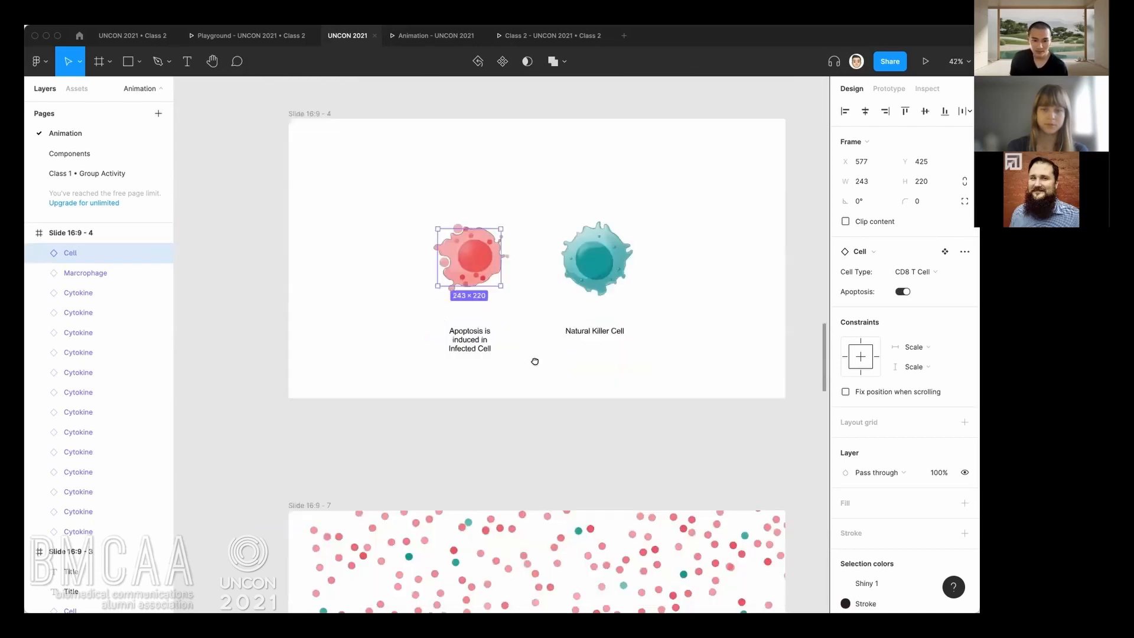
pyautogui.scroll(-1, 549, 393)
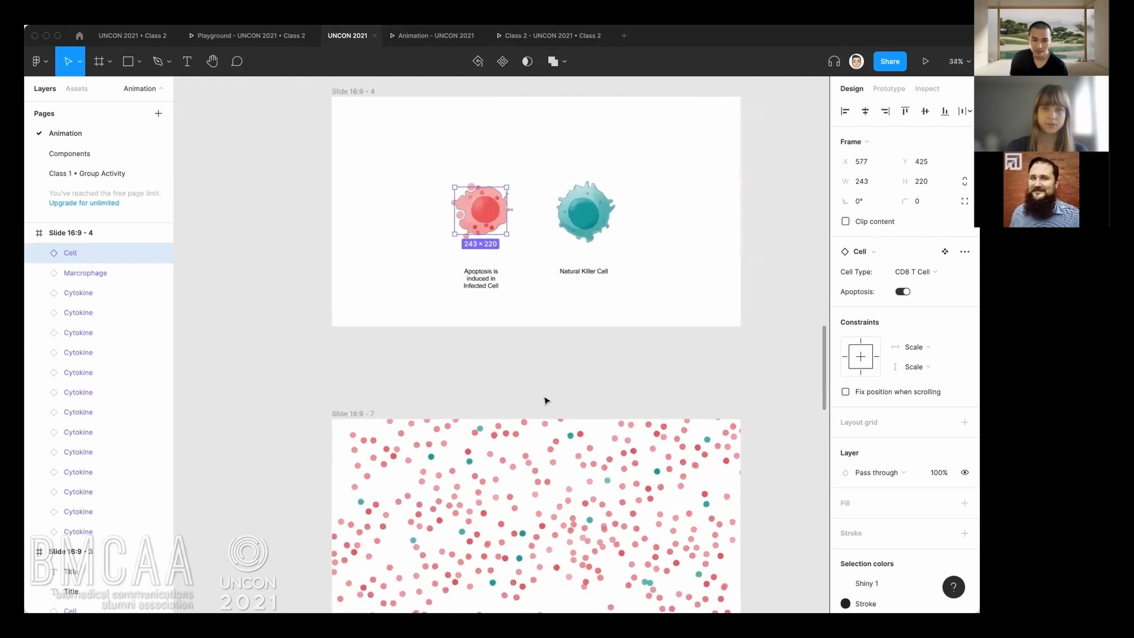
pyautogui.scroll(-2, 544, 401)
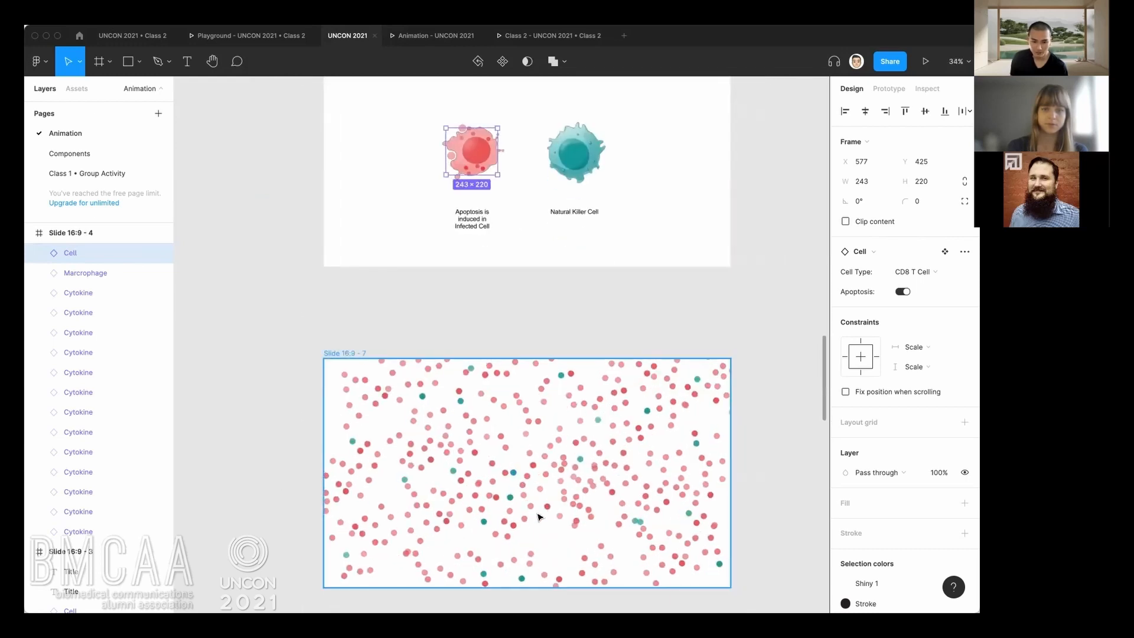
pyautogui.scroll(-2, 538, 518)
pyautogui.moveTo(539, 518); pyautogui.dragTo(529, 260)
pyautogui.moveTo(546, 376); pyautogui.dragTo(534, 255)
pyautogui.scroll(-6, 527, 334)
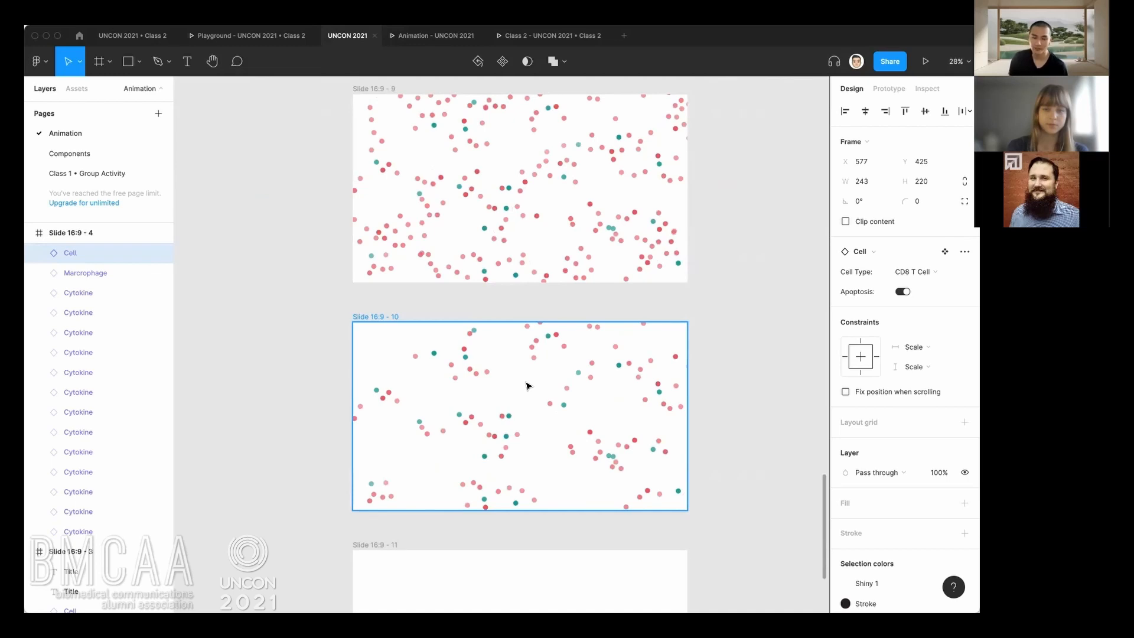
# In the Animation prototype, copy the share link and set the file's access to Anyone with the link.
pyautogui.click(453, 38)
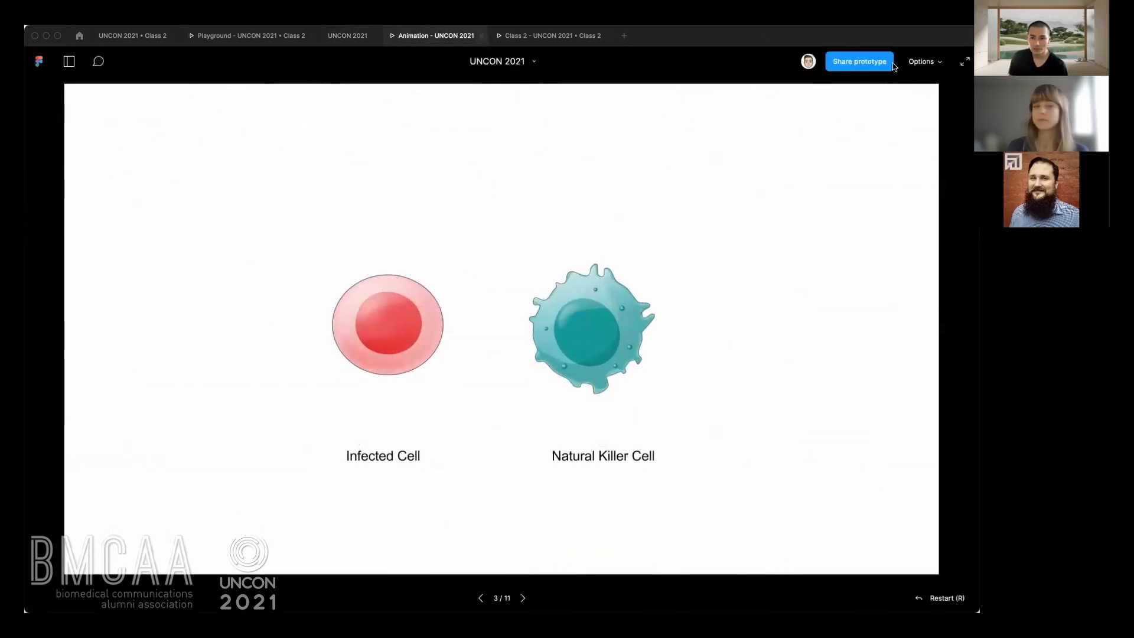
pyautogui.click(858, 64)
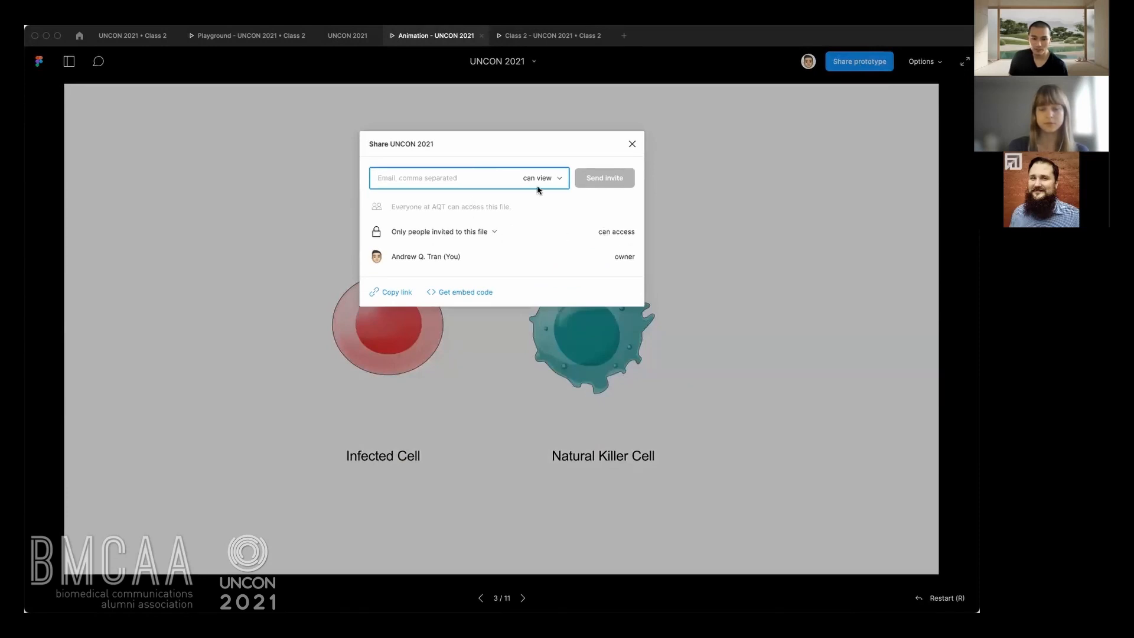
pyautogui.click(392, 296)
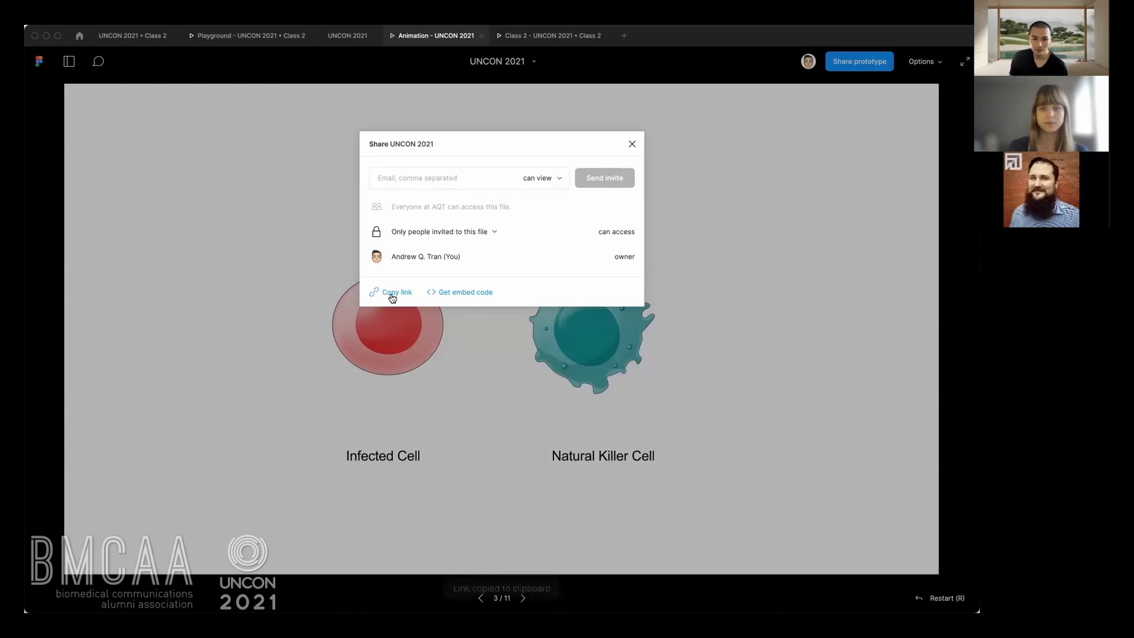
pyautogui.click(497, 232)
pyautogui.click(472, 218)
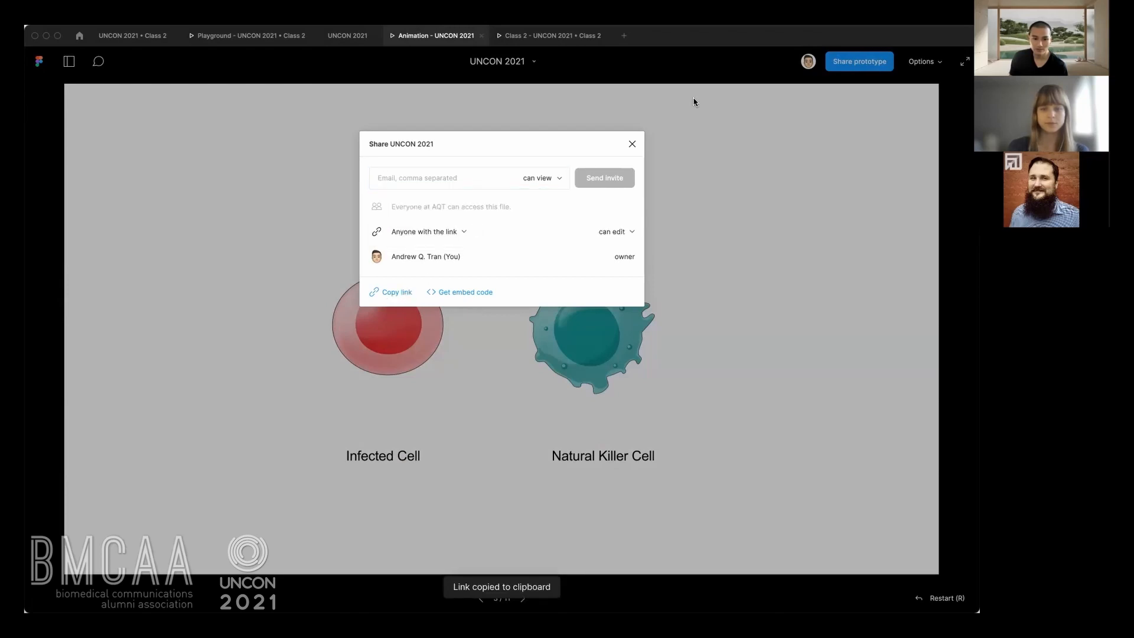
pyautogui.click(631, 143)
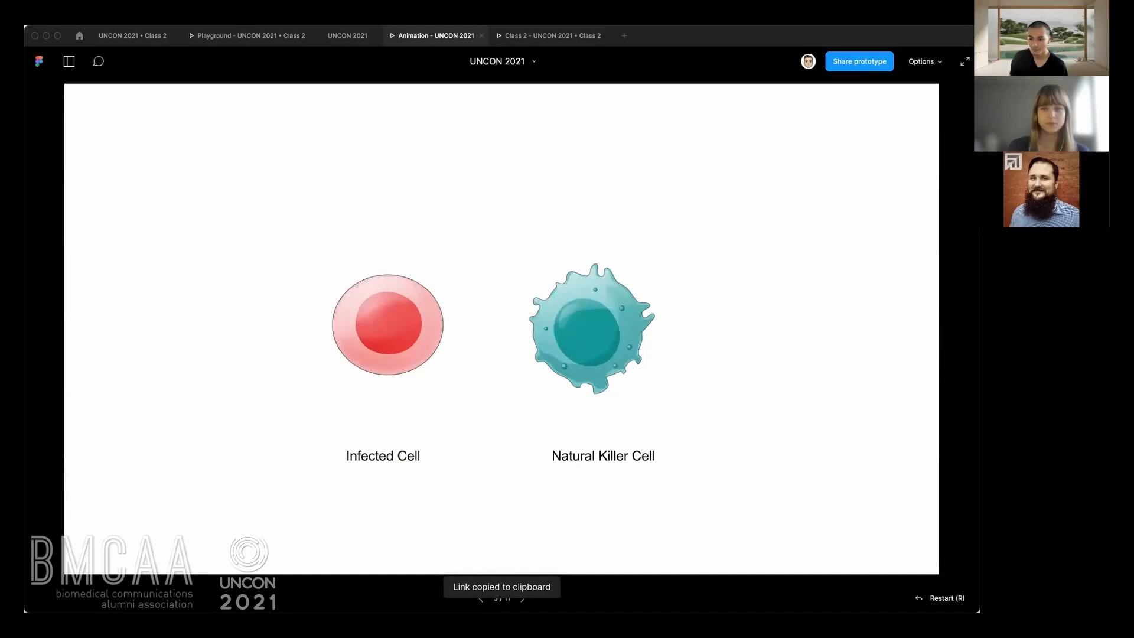